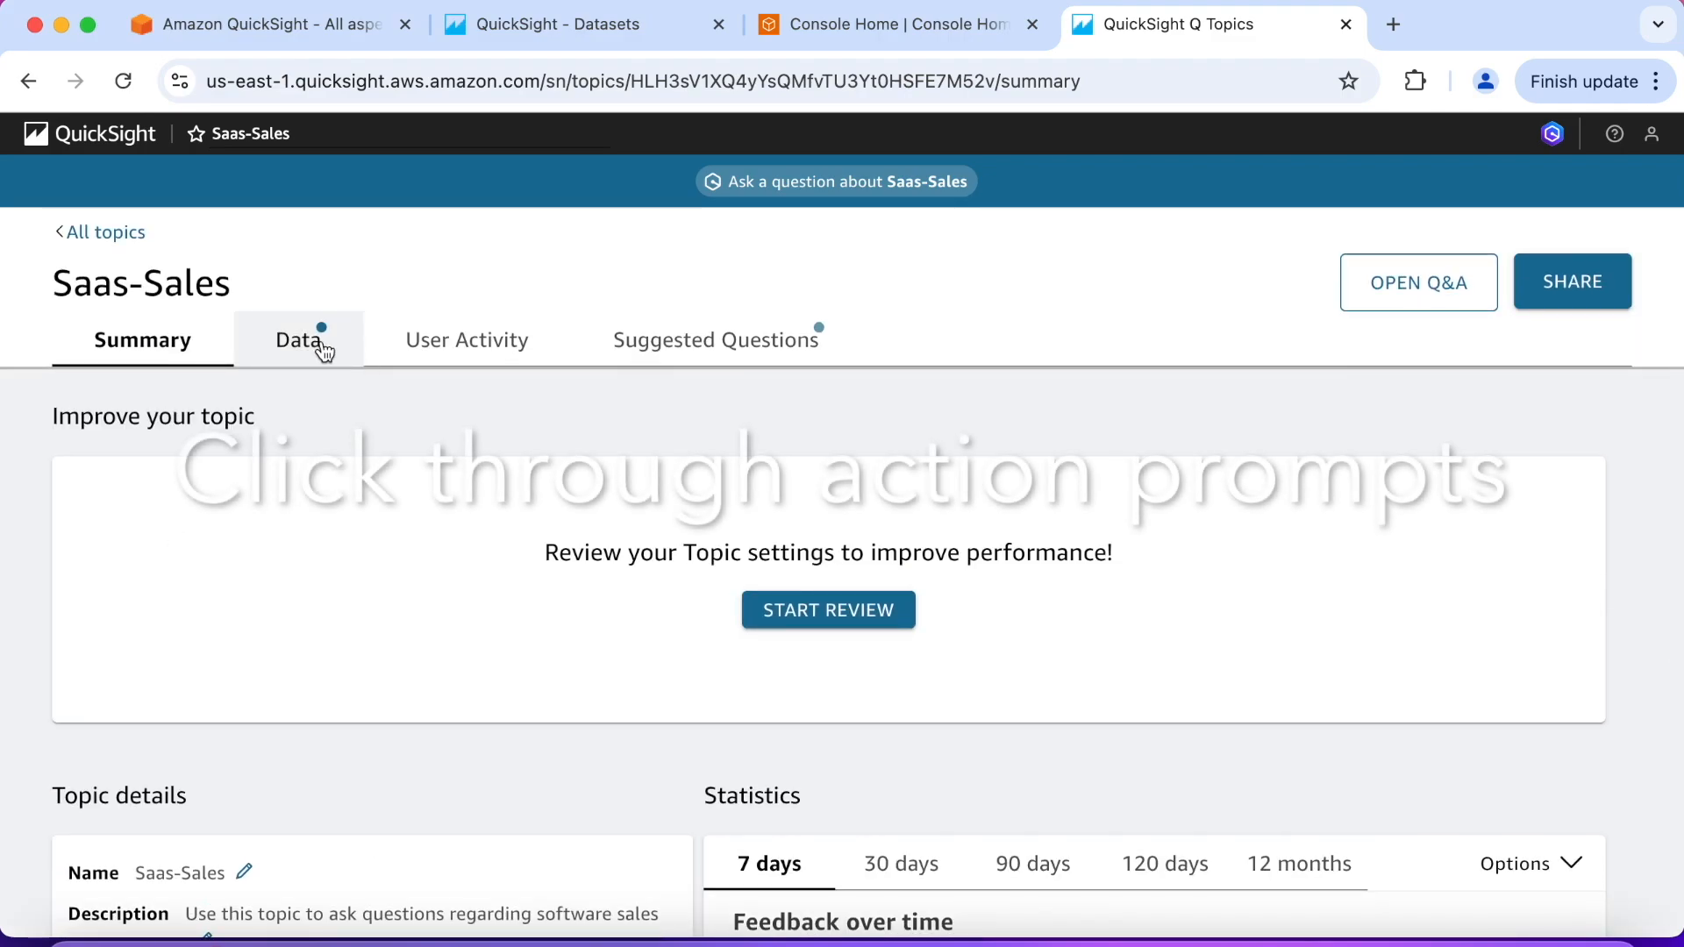
- Open the Saas-Sales topic's data and finish the two introductory tips on named entities and AI-generated questions
click(321, 343)
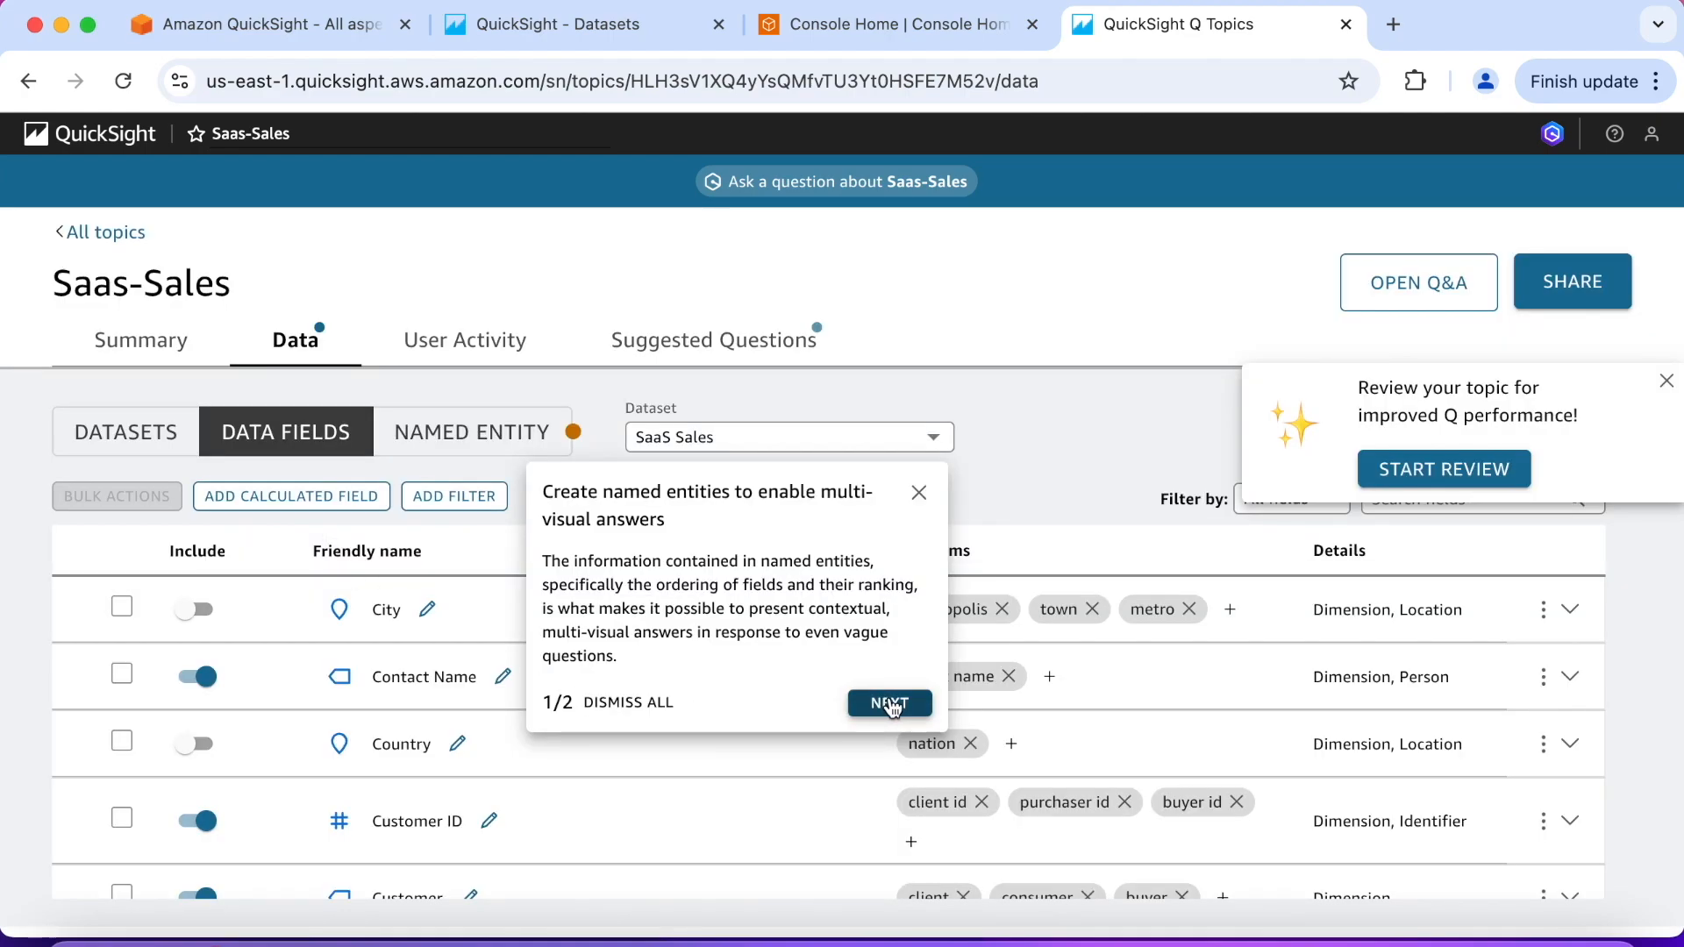
click(891, 704)
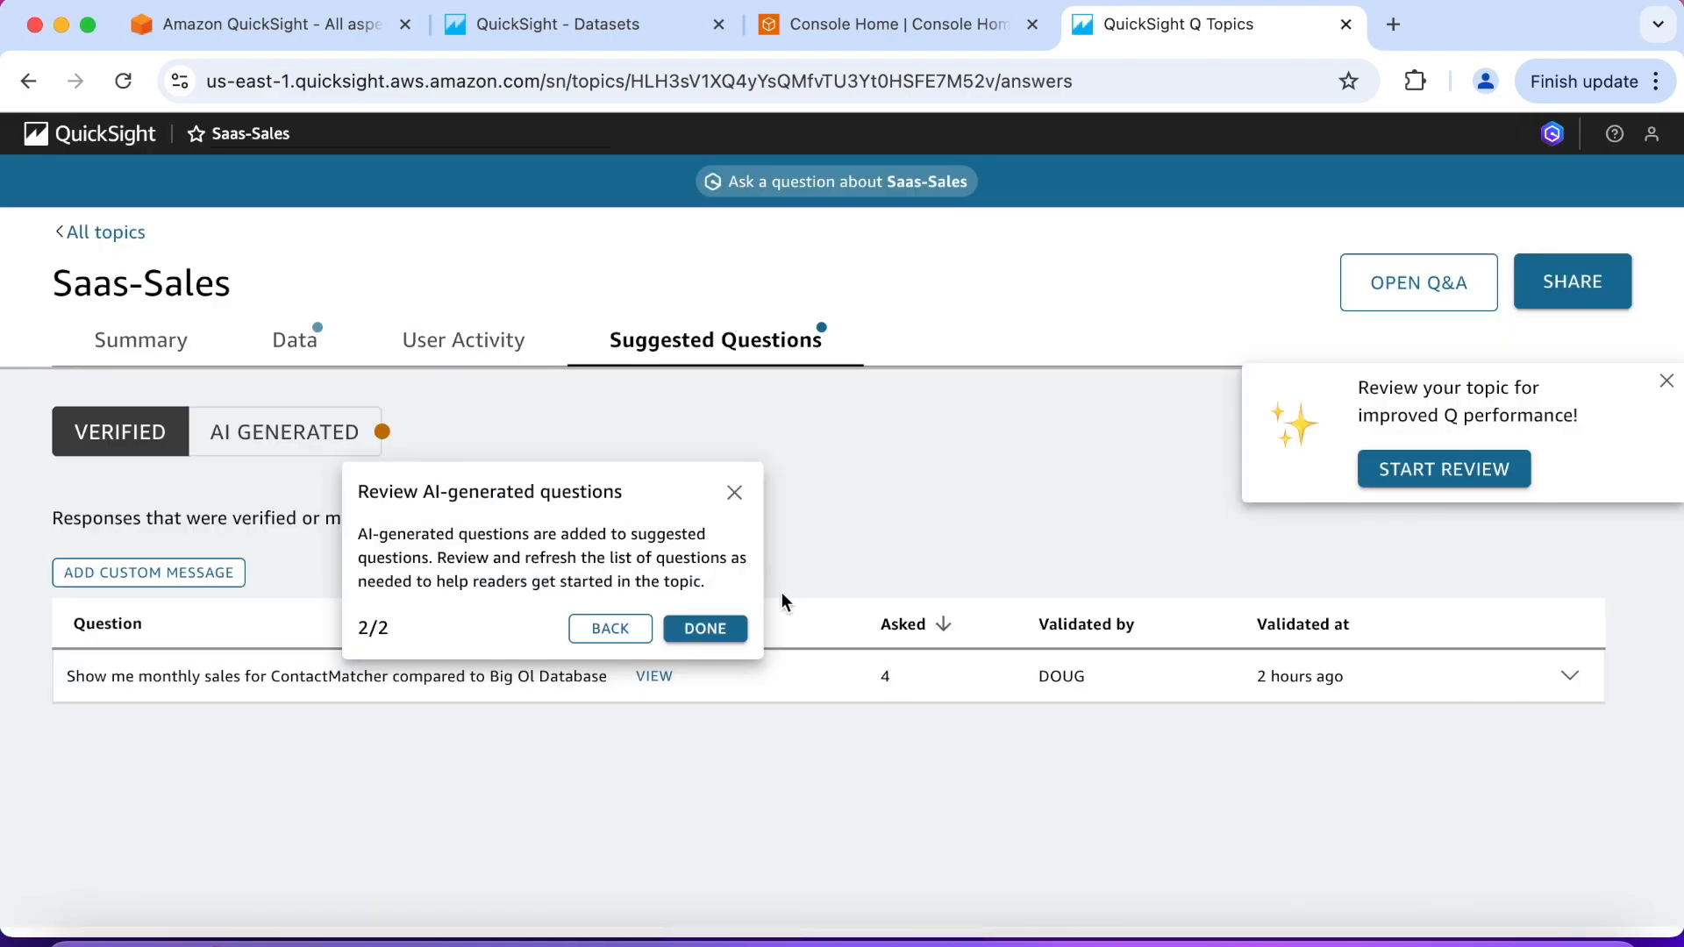
click(716, 631)
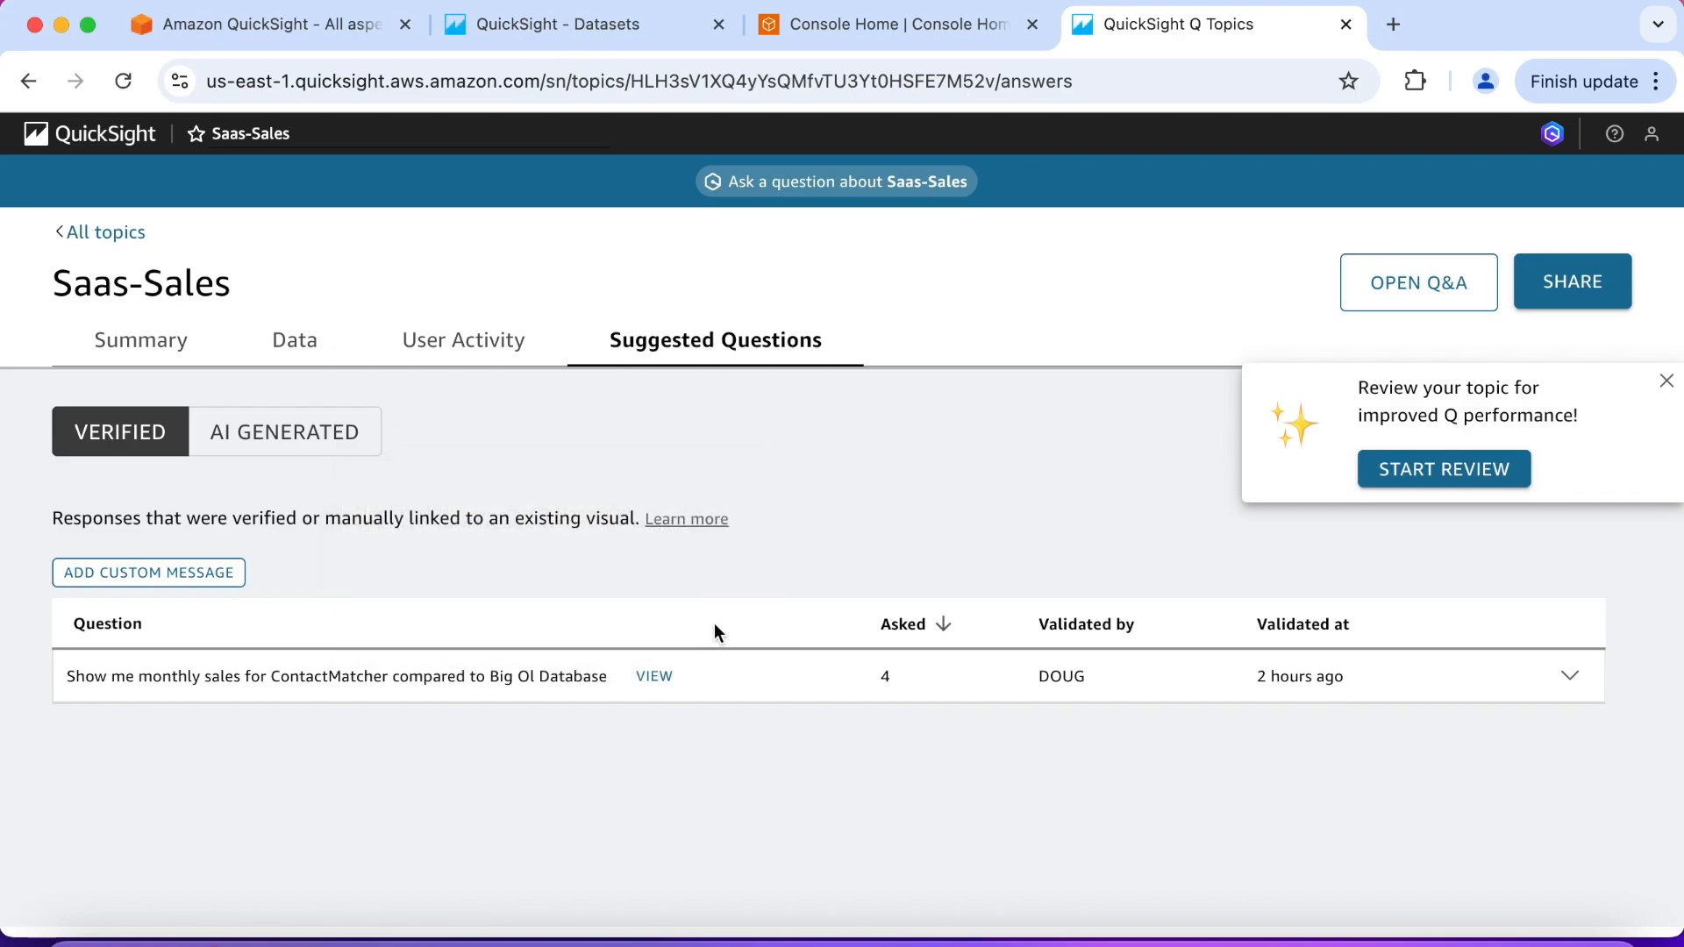
- Start the guided review of the topic and begin its Review Fields task
click(1430, 481)
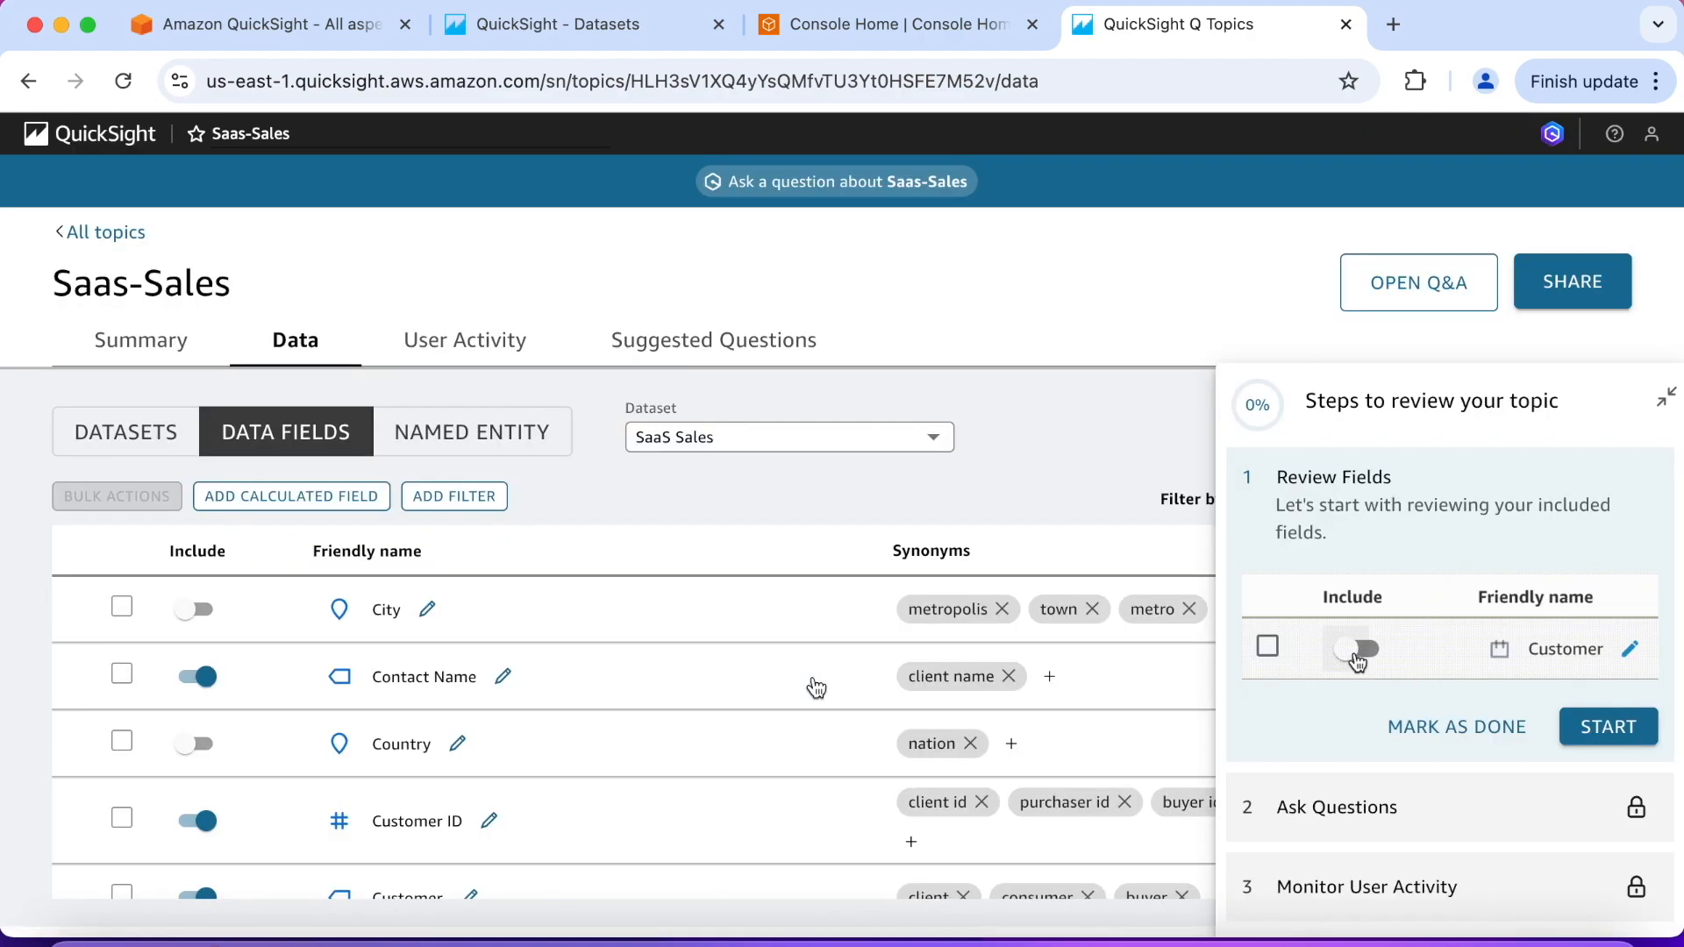
click(1358, 654)
click(1592, 734)
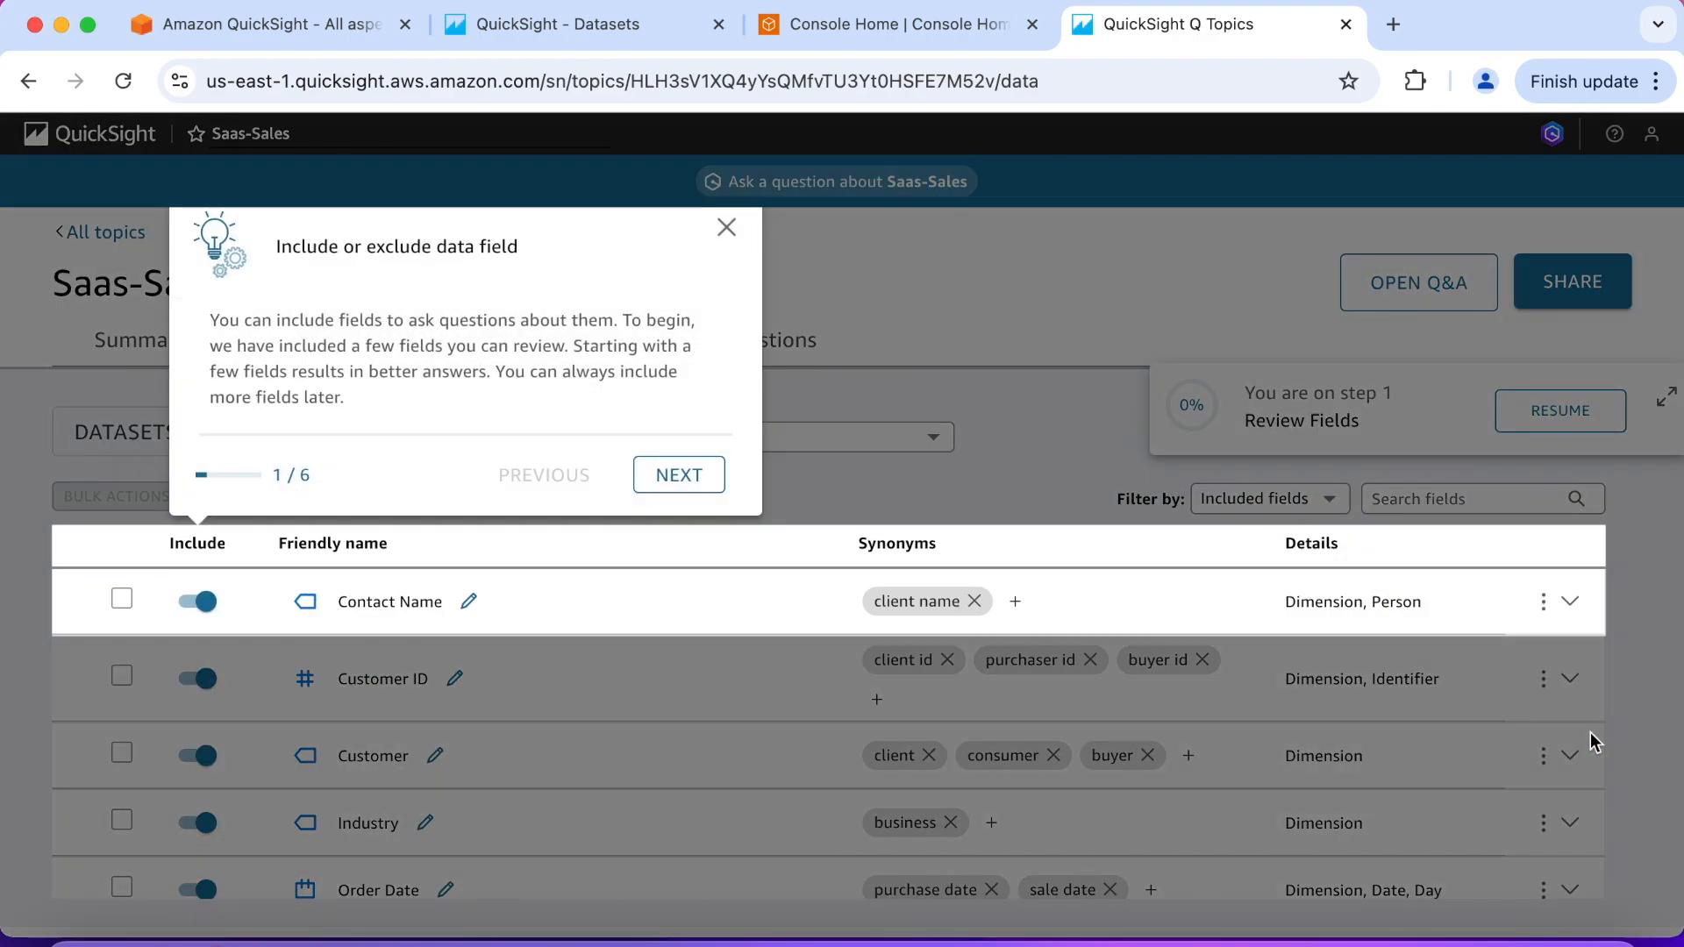
- Go through all six field review tips and mark the Review Fields task as done
click(680, 476)
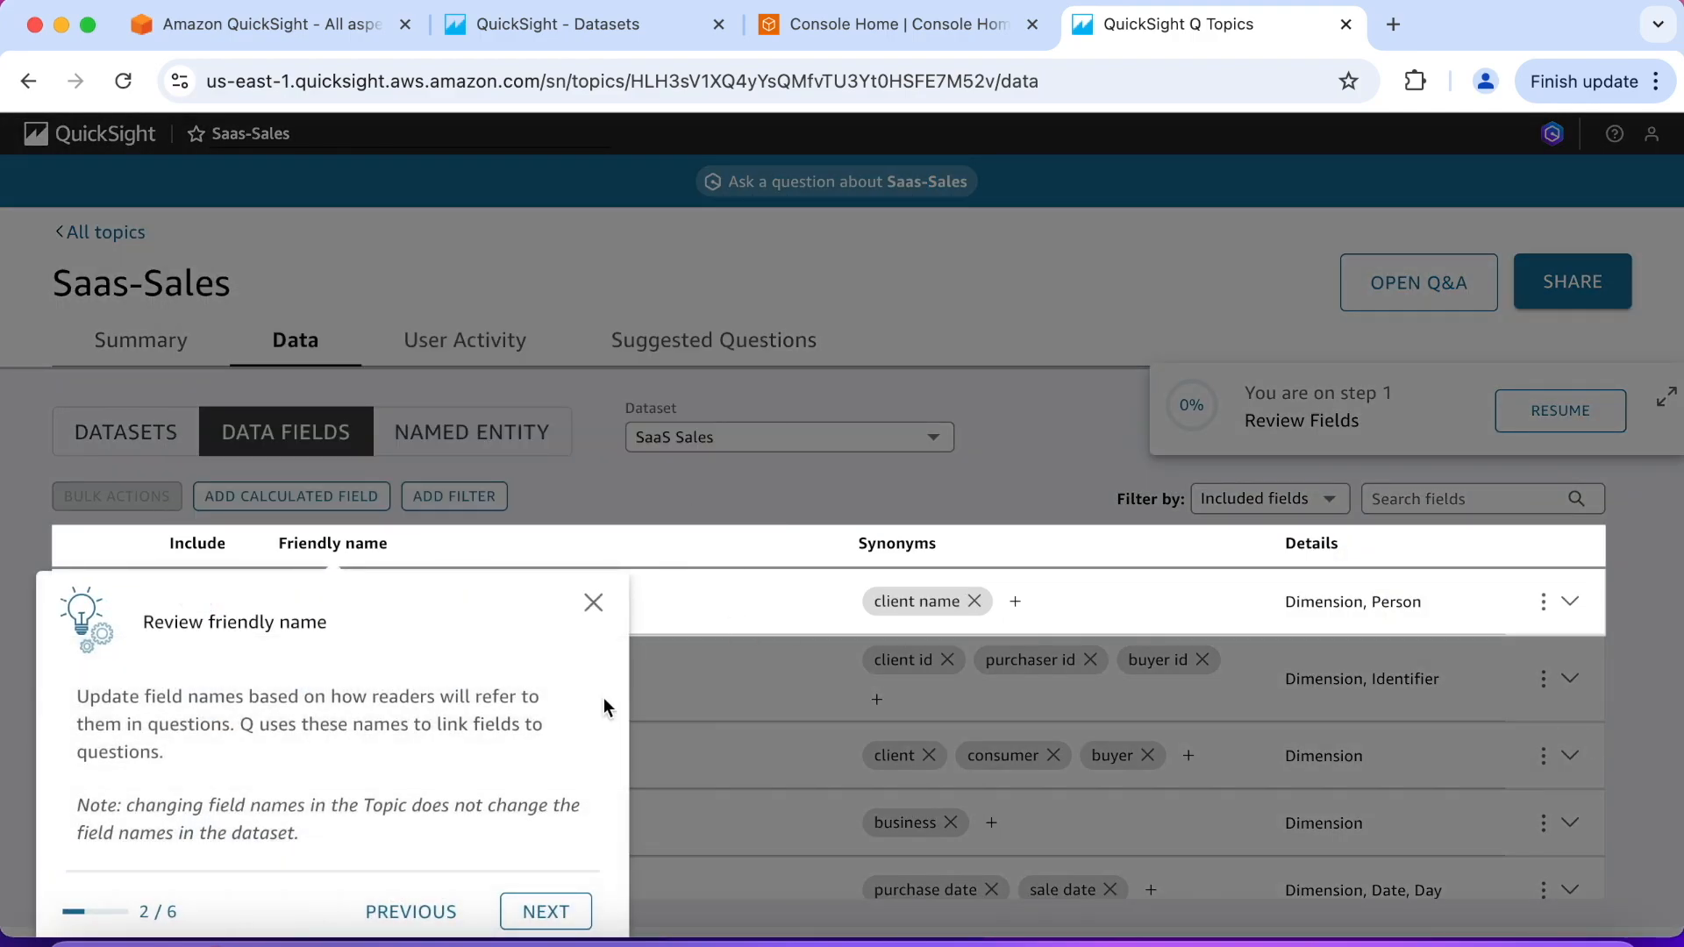
click(553, 913)
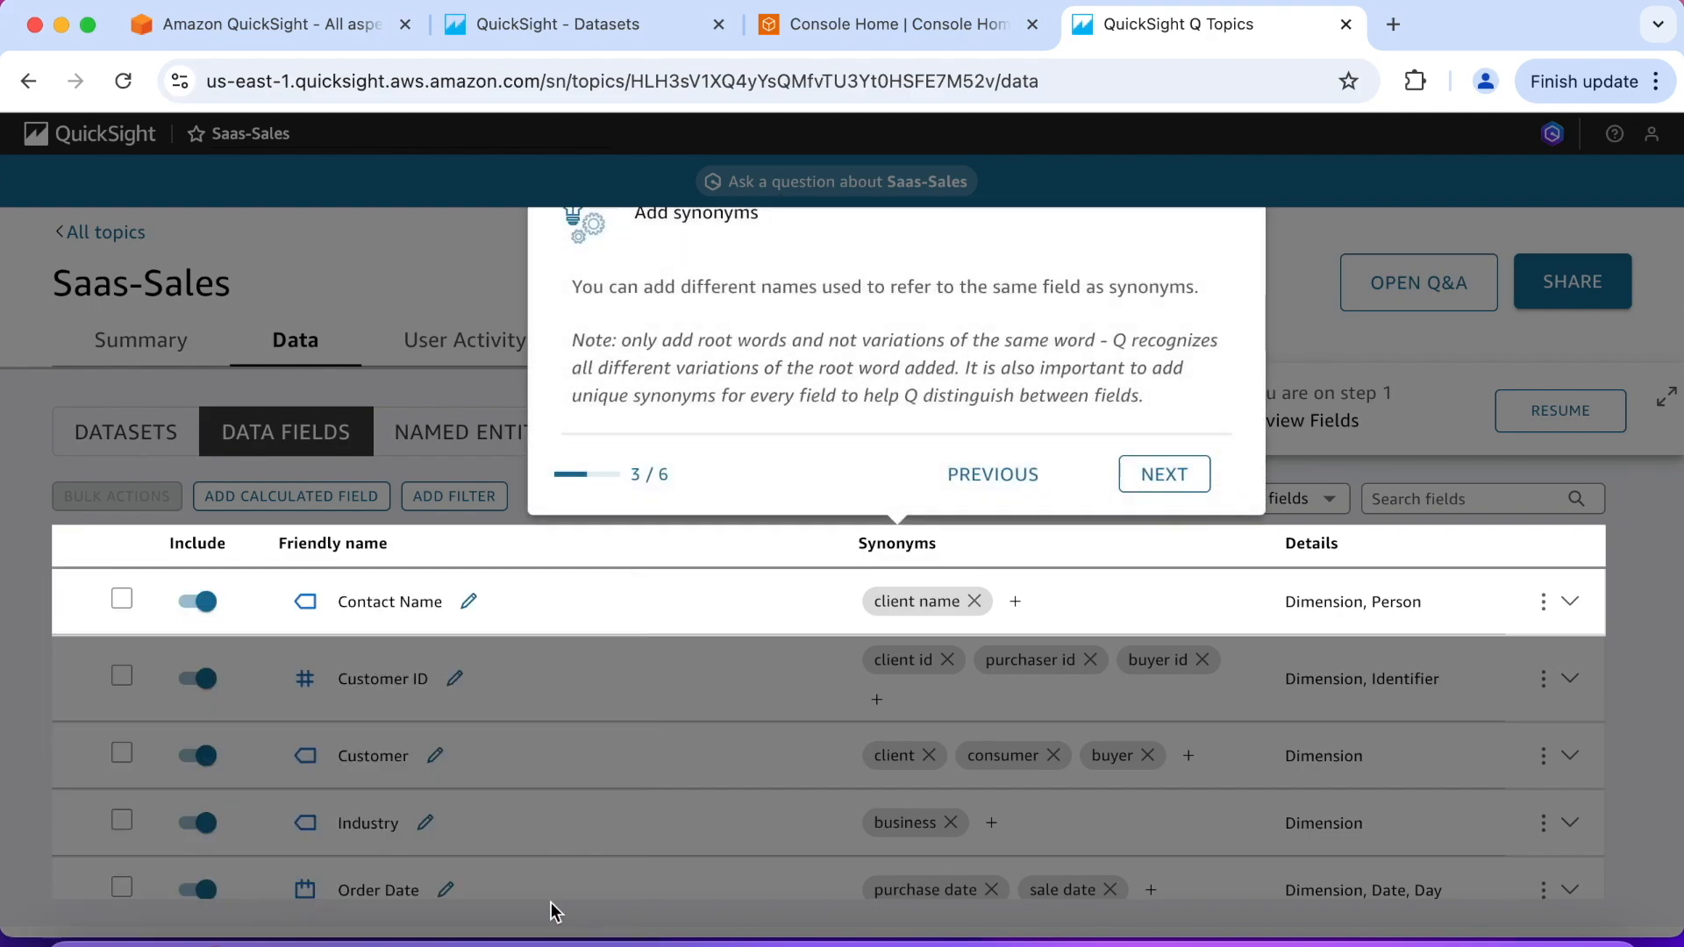
click(1184, 489)
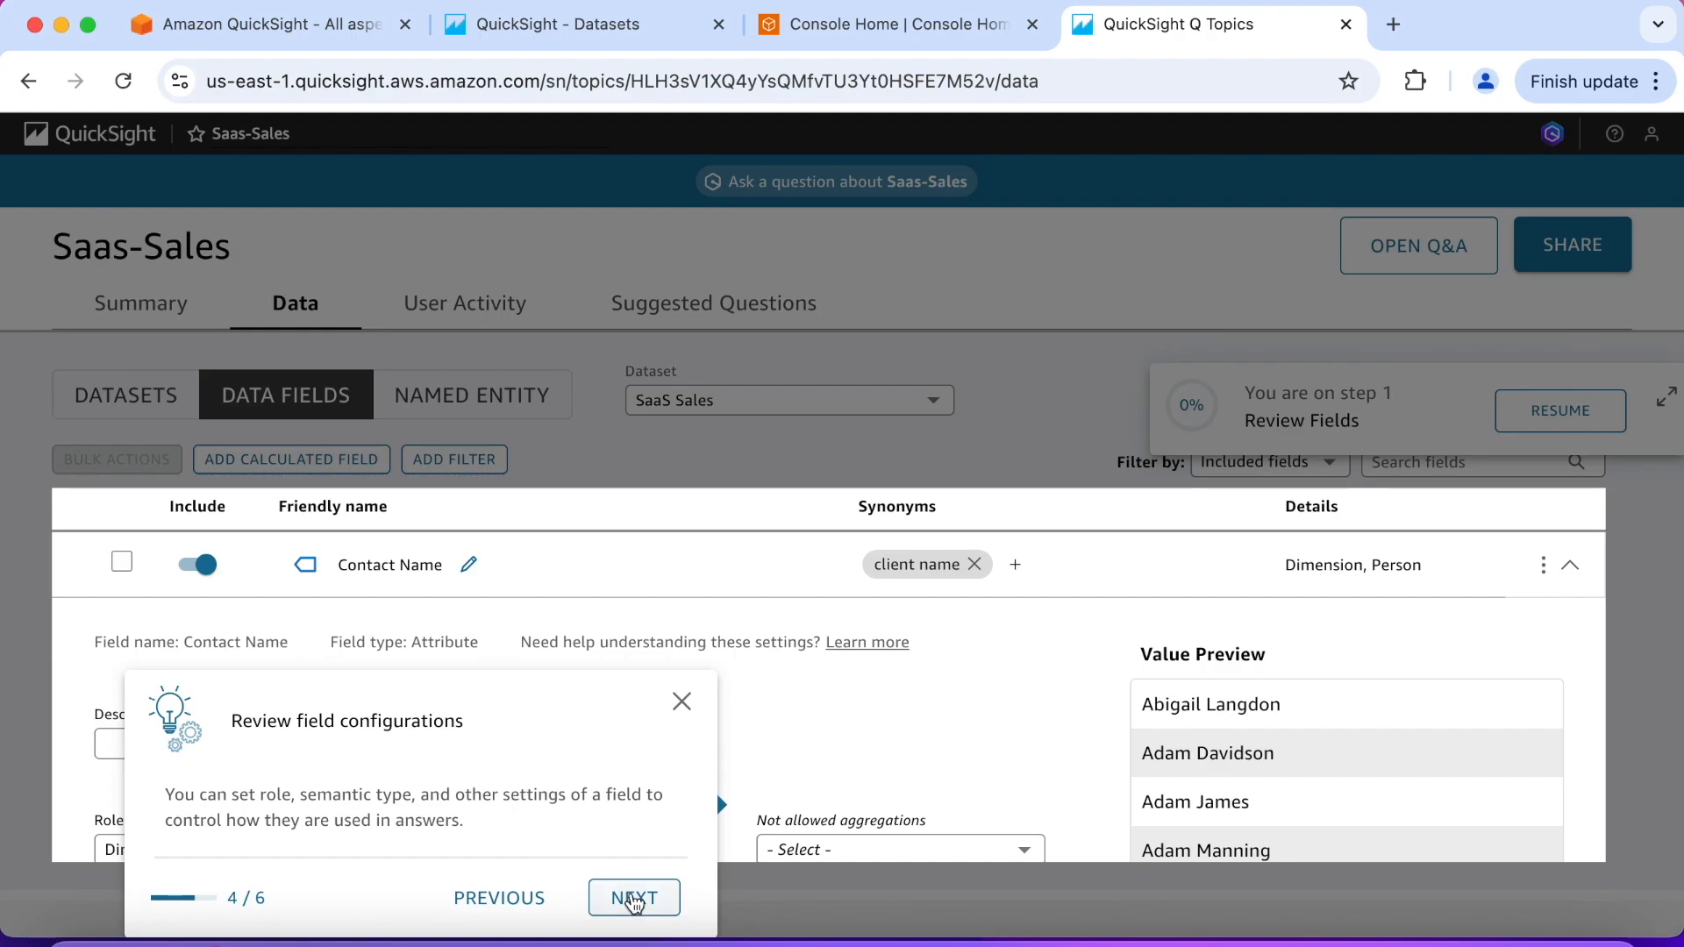
click(635, 897)
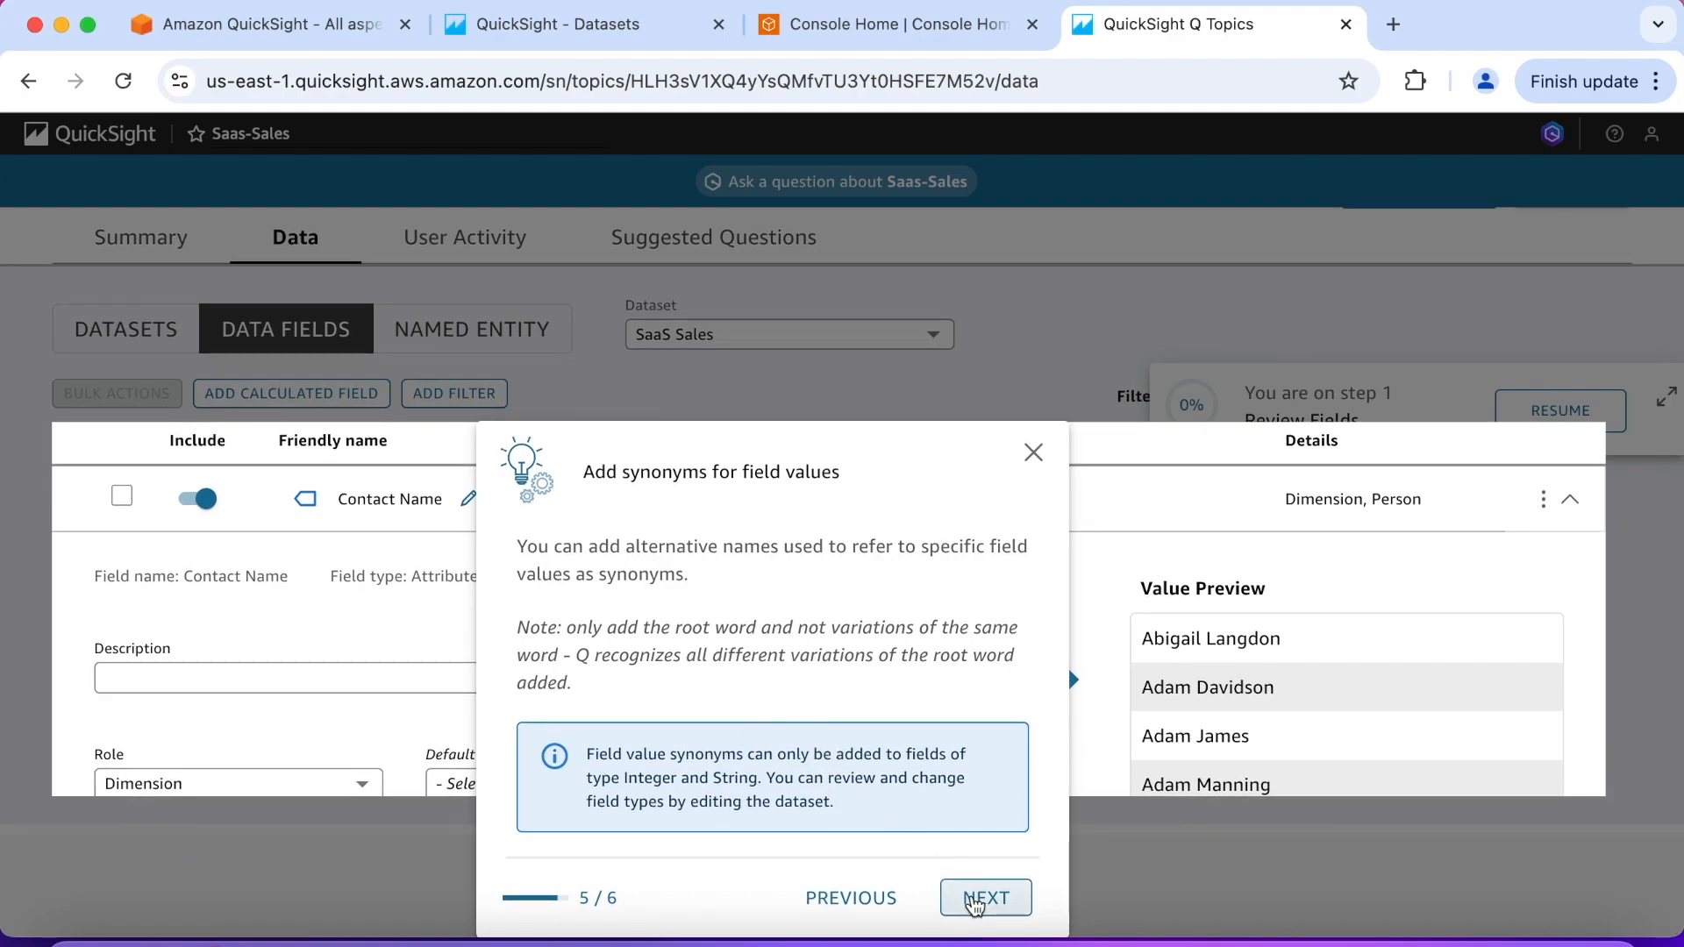
click(977, 901)
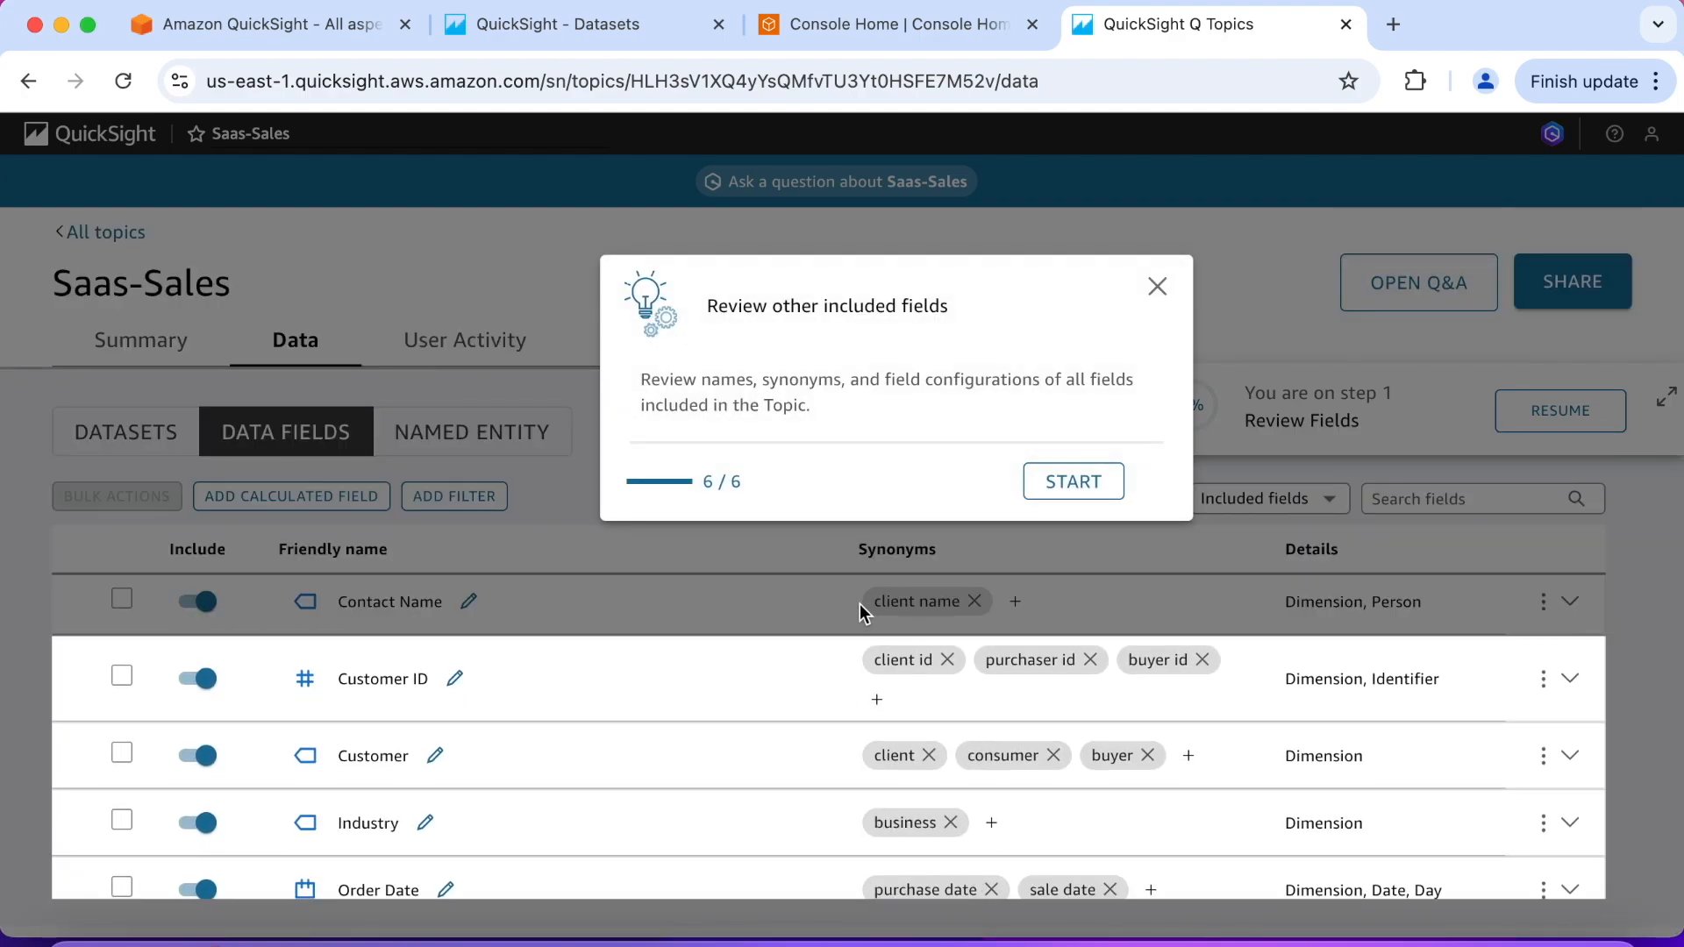
click(1073, 482)
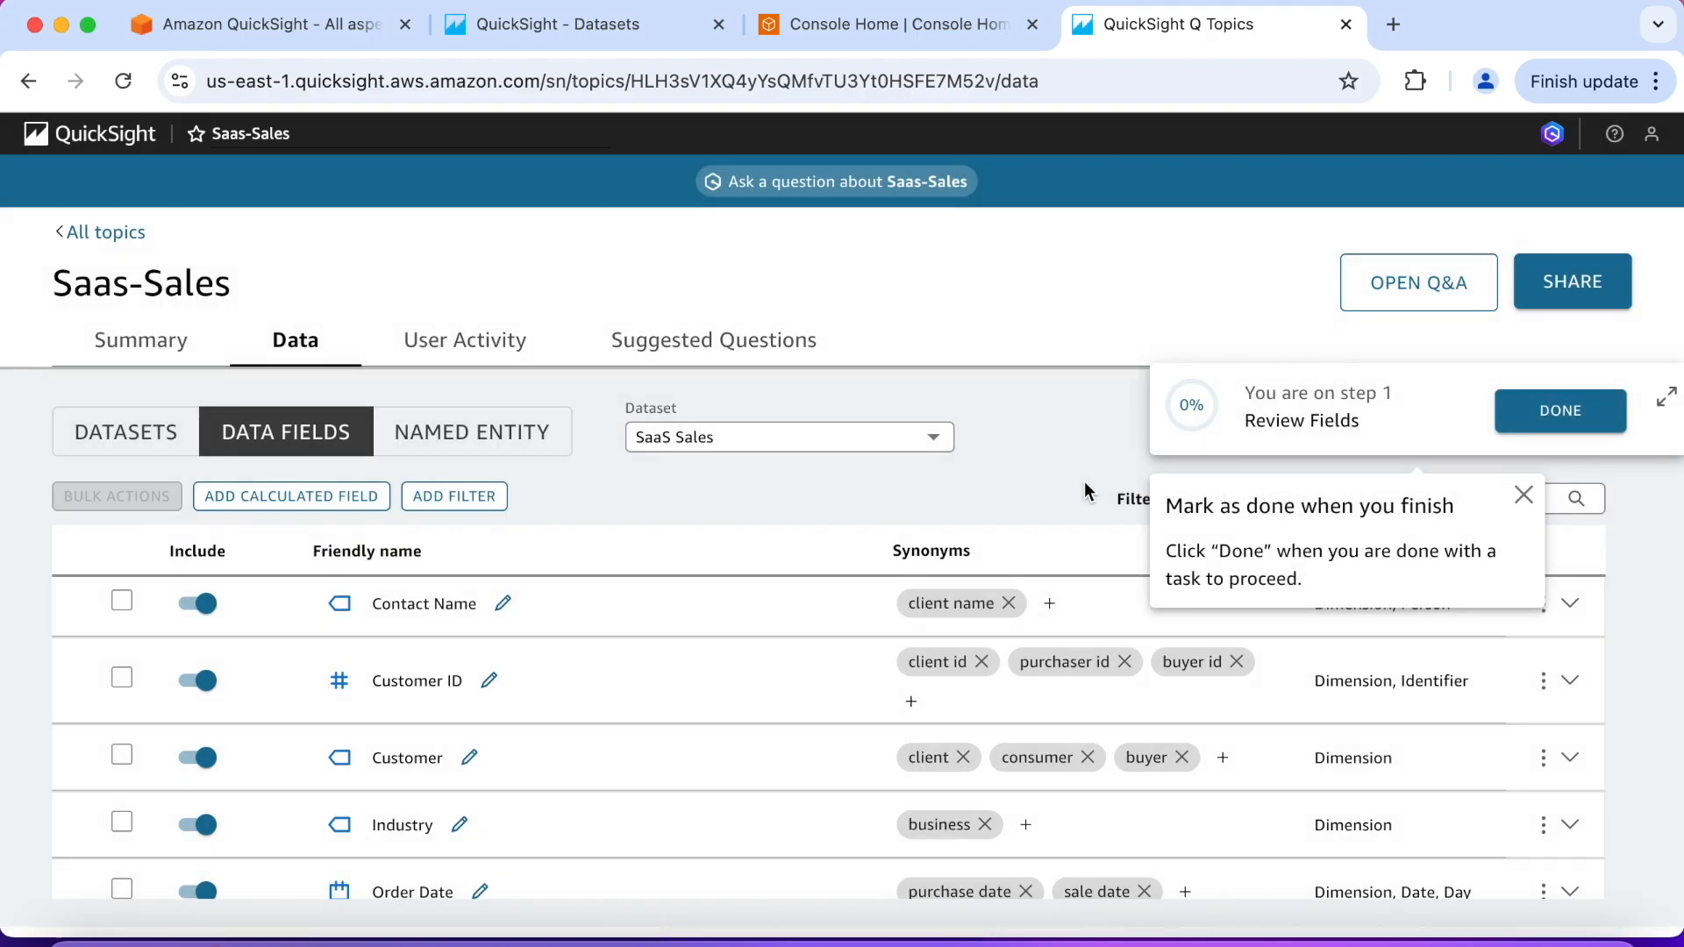
click(1546, 419)
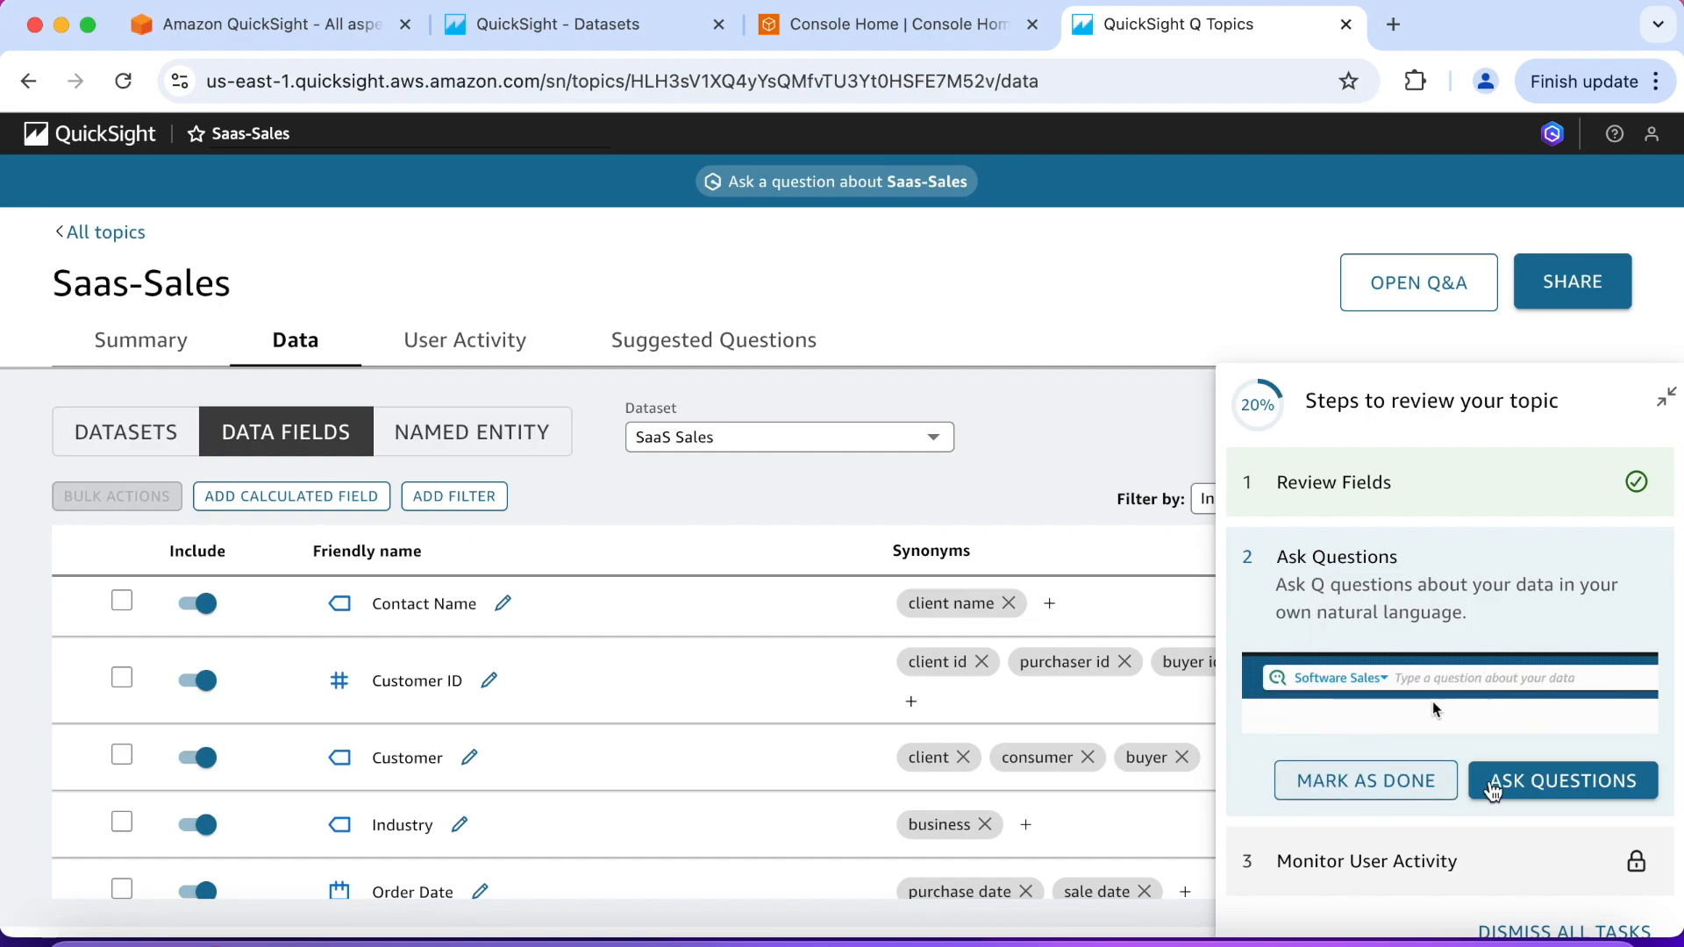
- Start the Ask Questions task, acknowledge its example questions and mark the task as done
click(1491, 789)
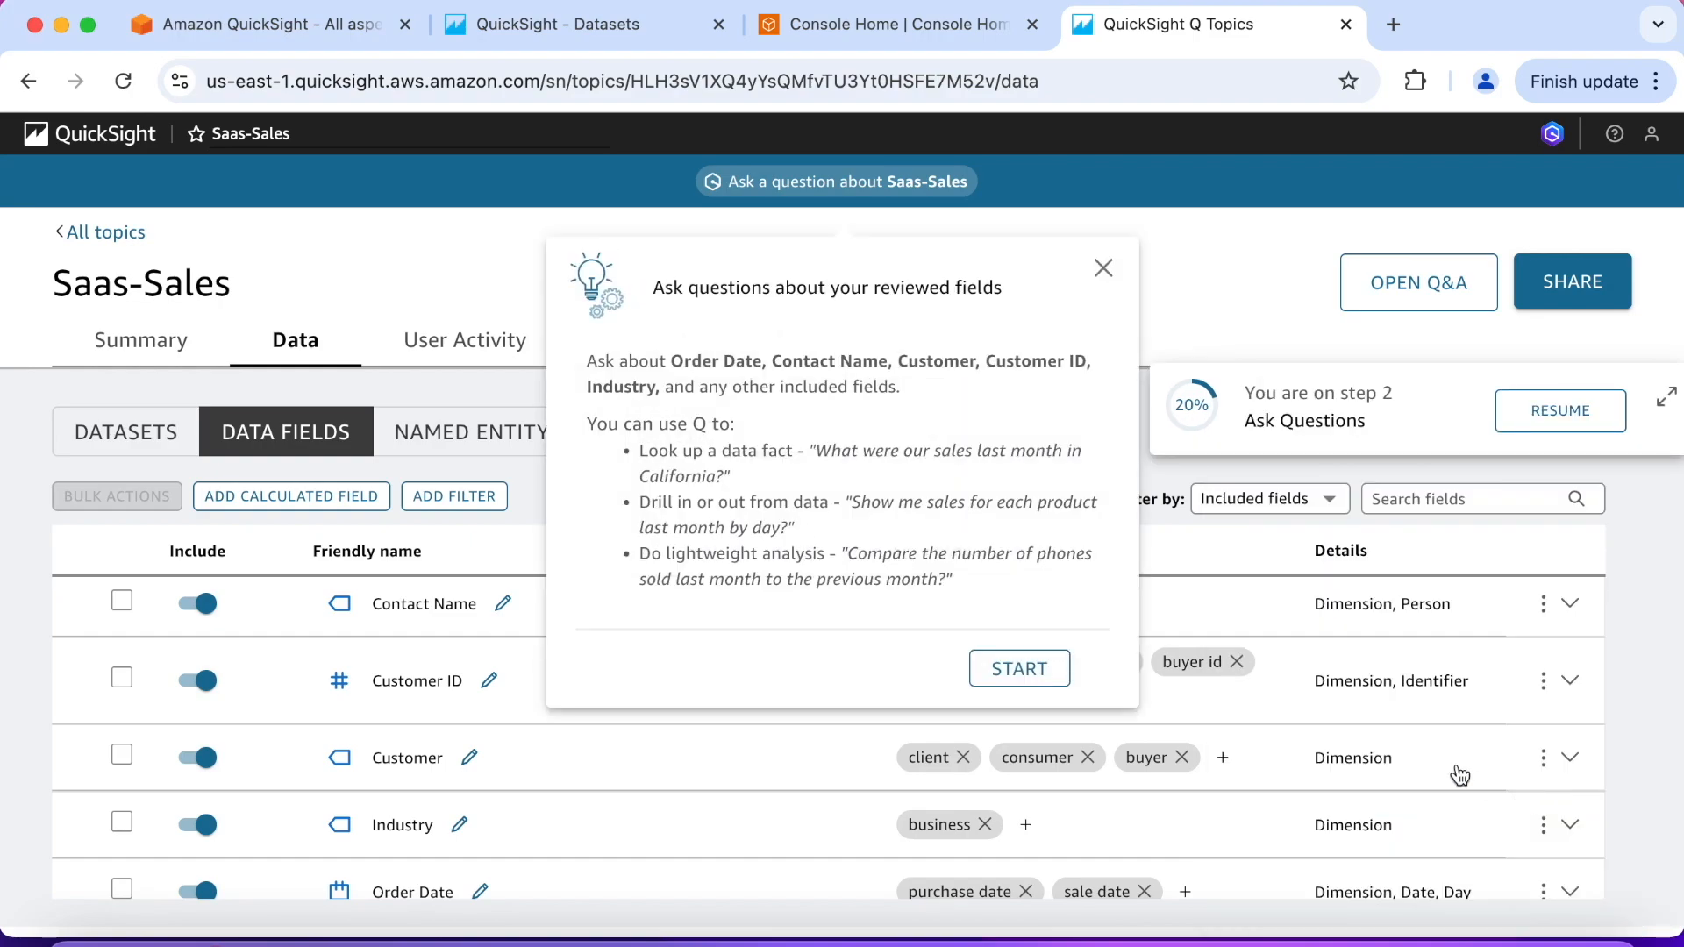
click(998, 671)
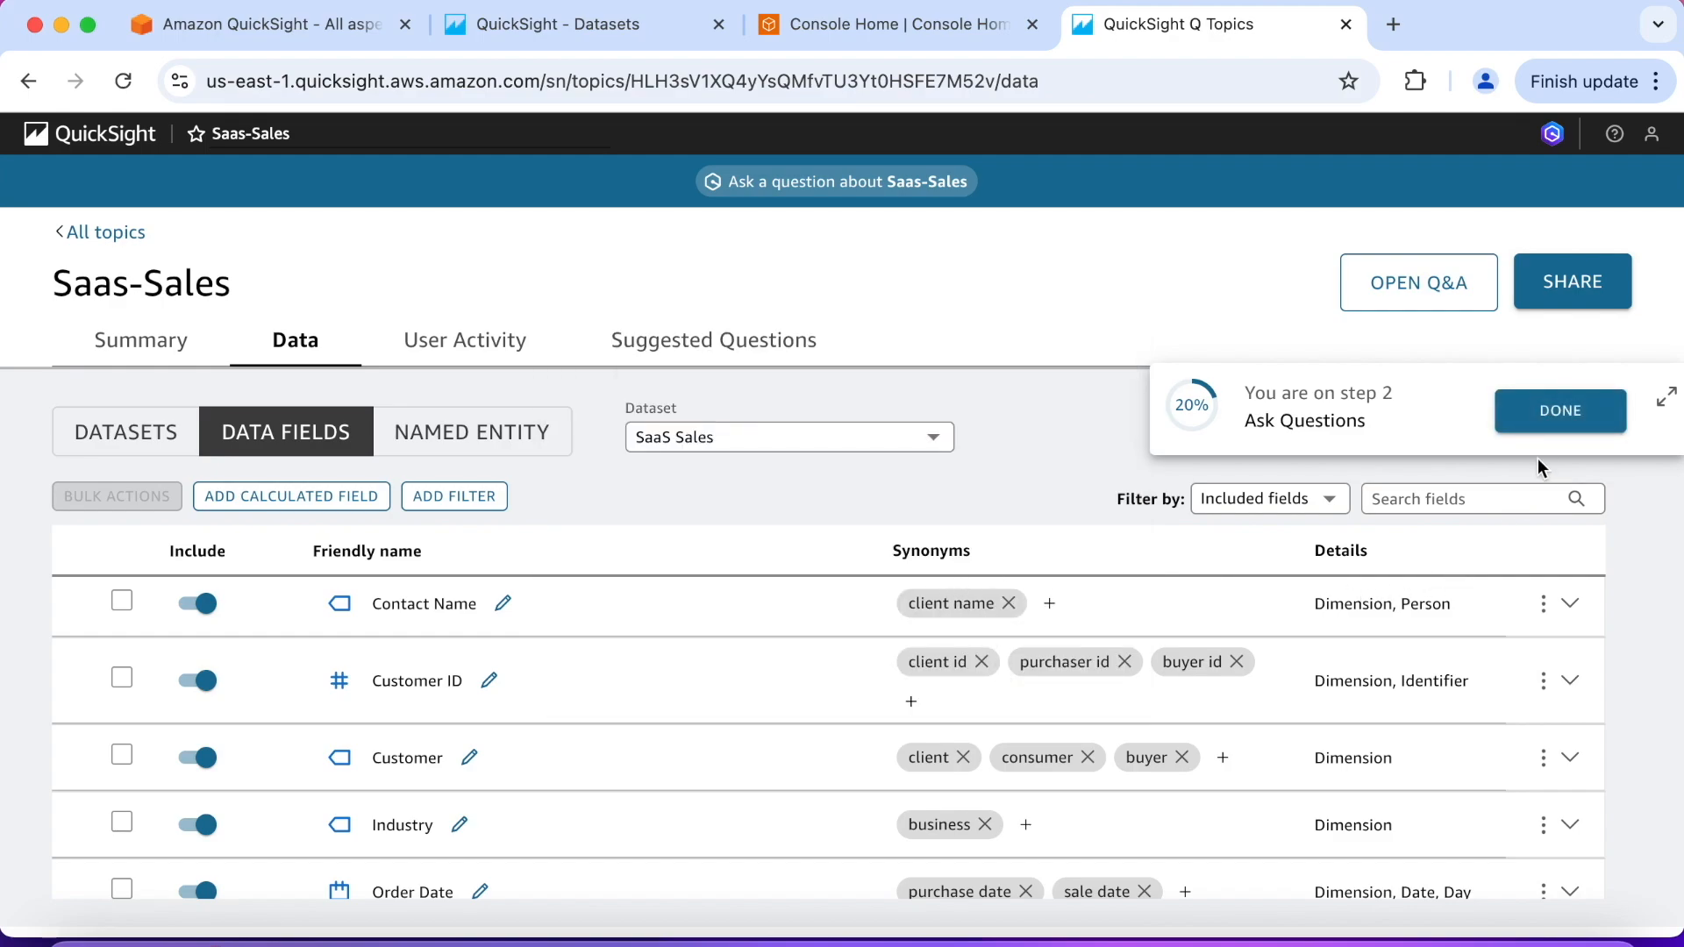
click(1560, 414)
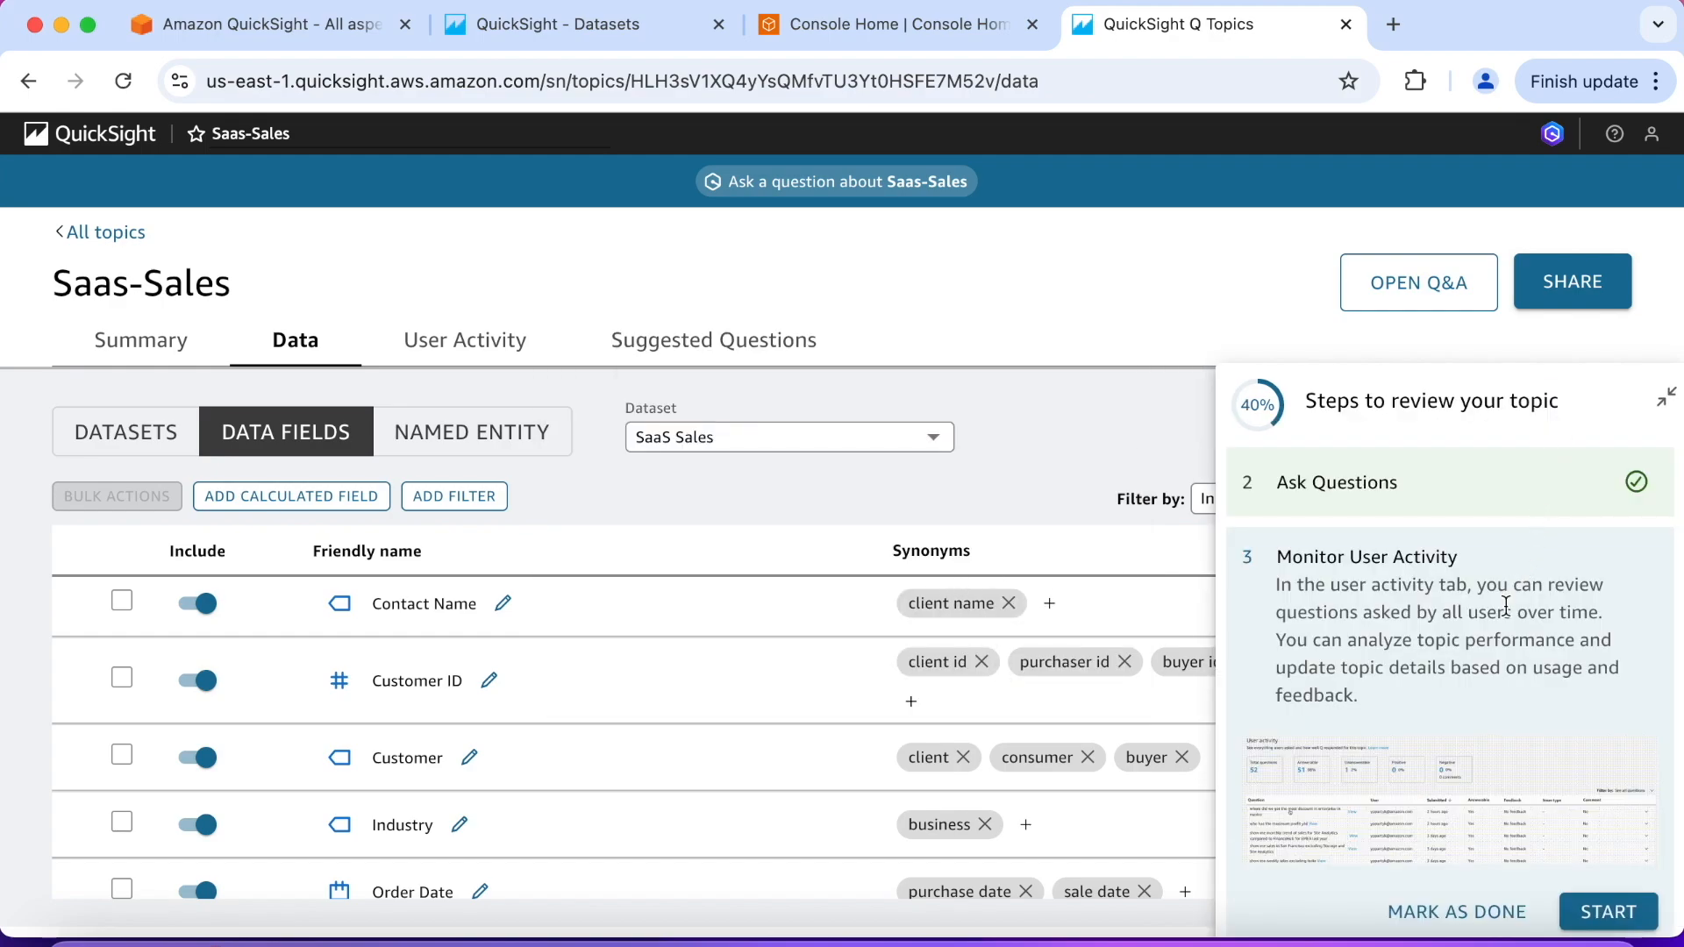
- Start the Monitor User Activity task, acknowledge its tip about users' questions and mark the task as done
click(1598, 915)
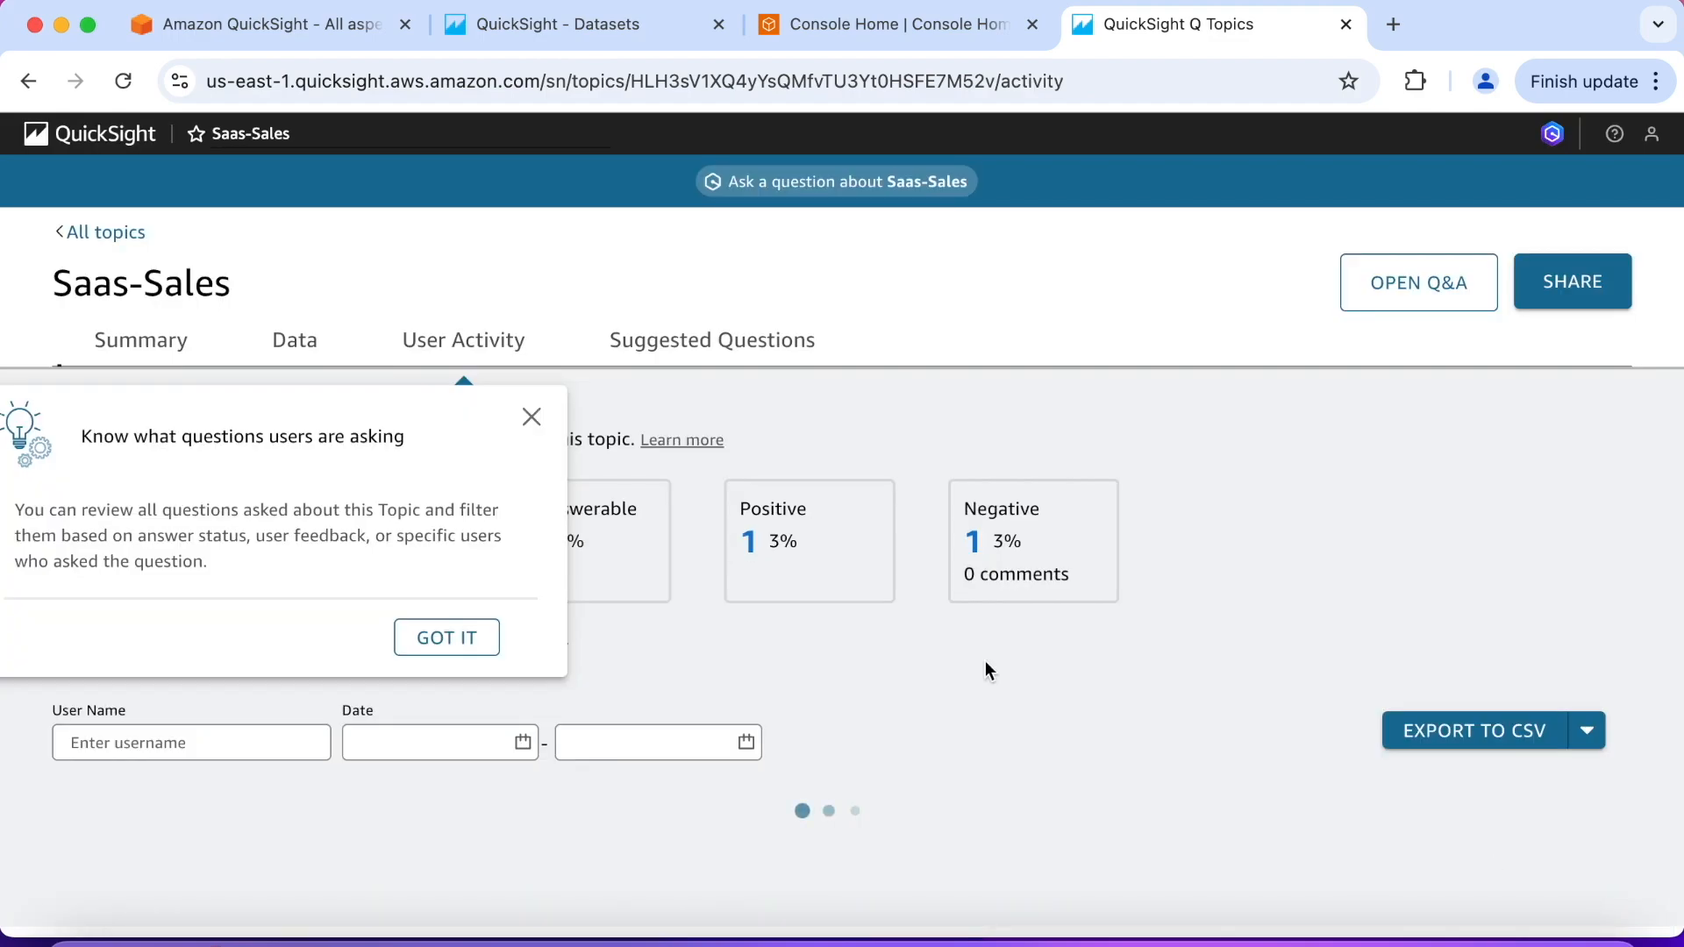
scroll(307, 521, down, 3)
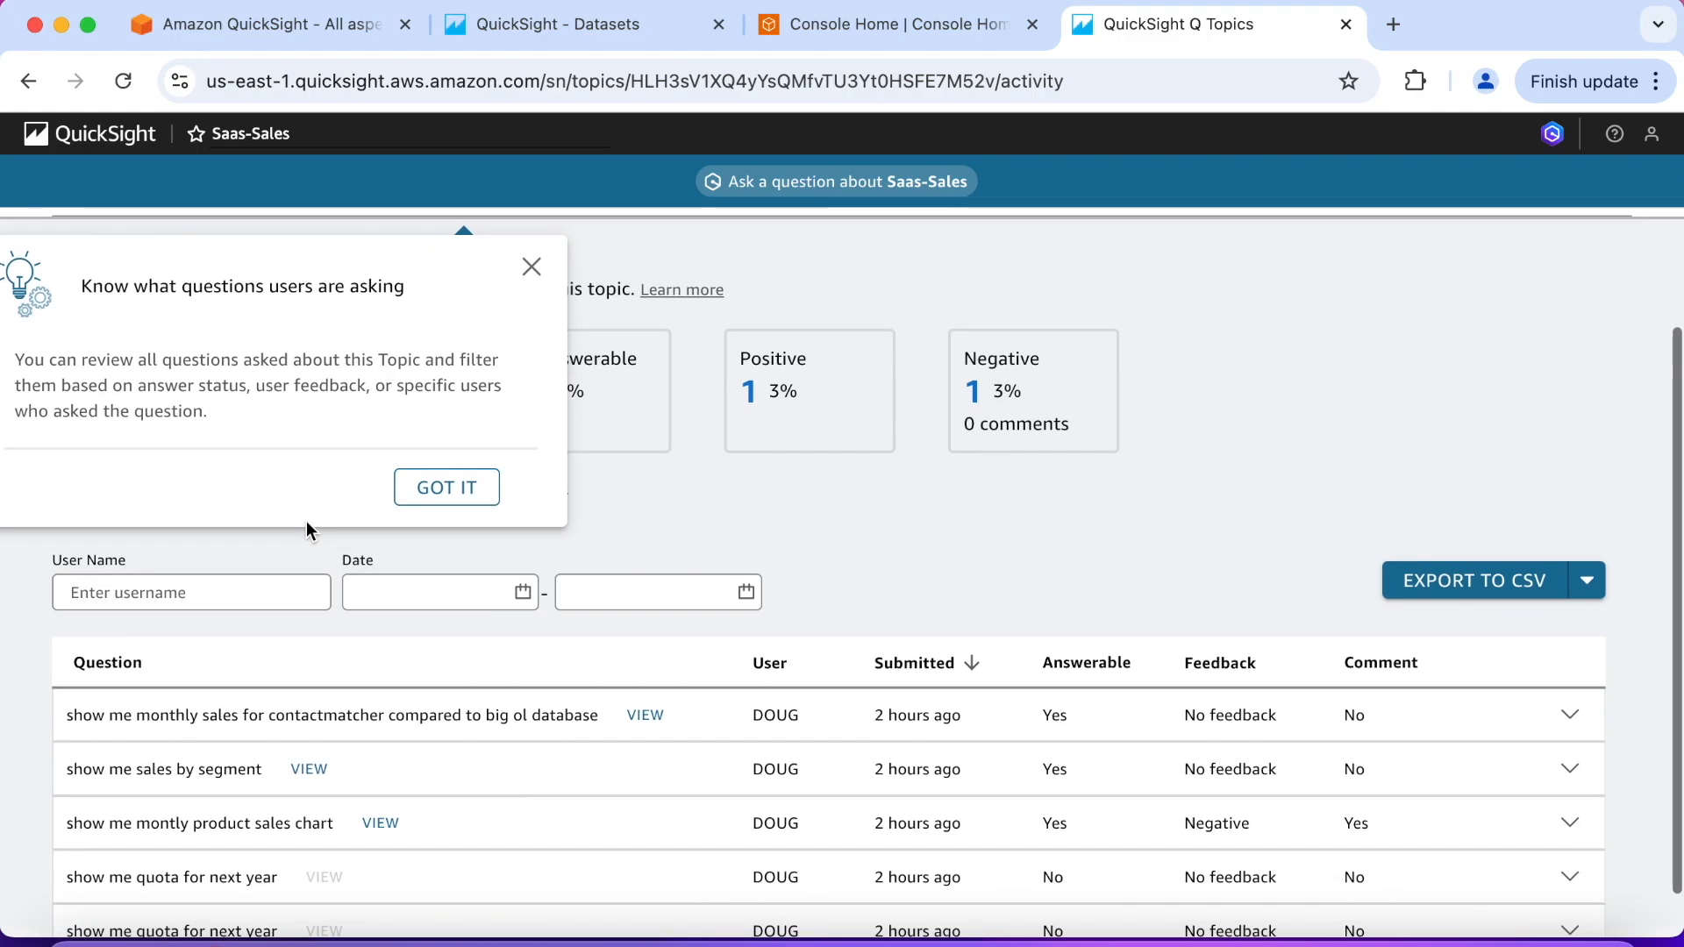
click(441, 496)
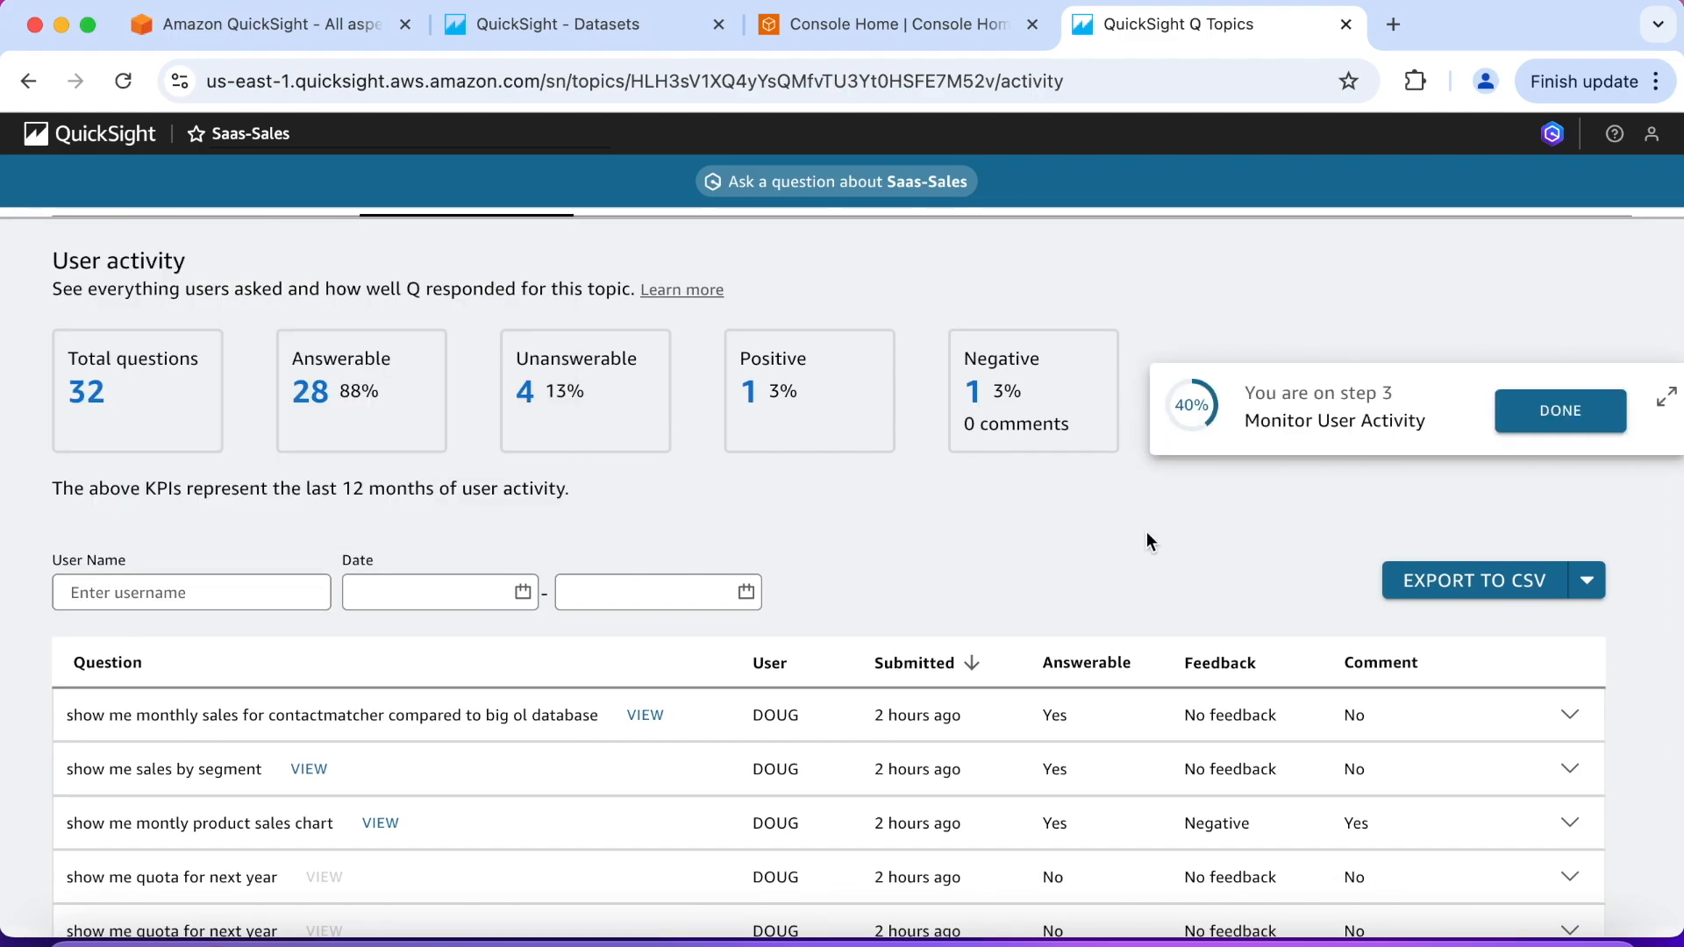
click(1530, 430)
click(1577, 434)
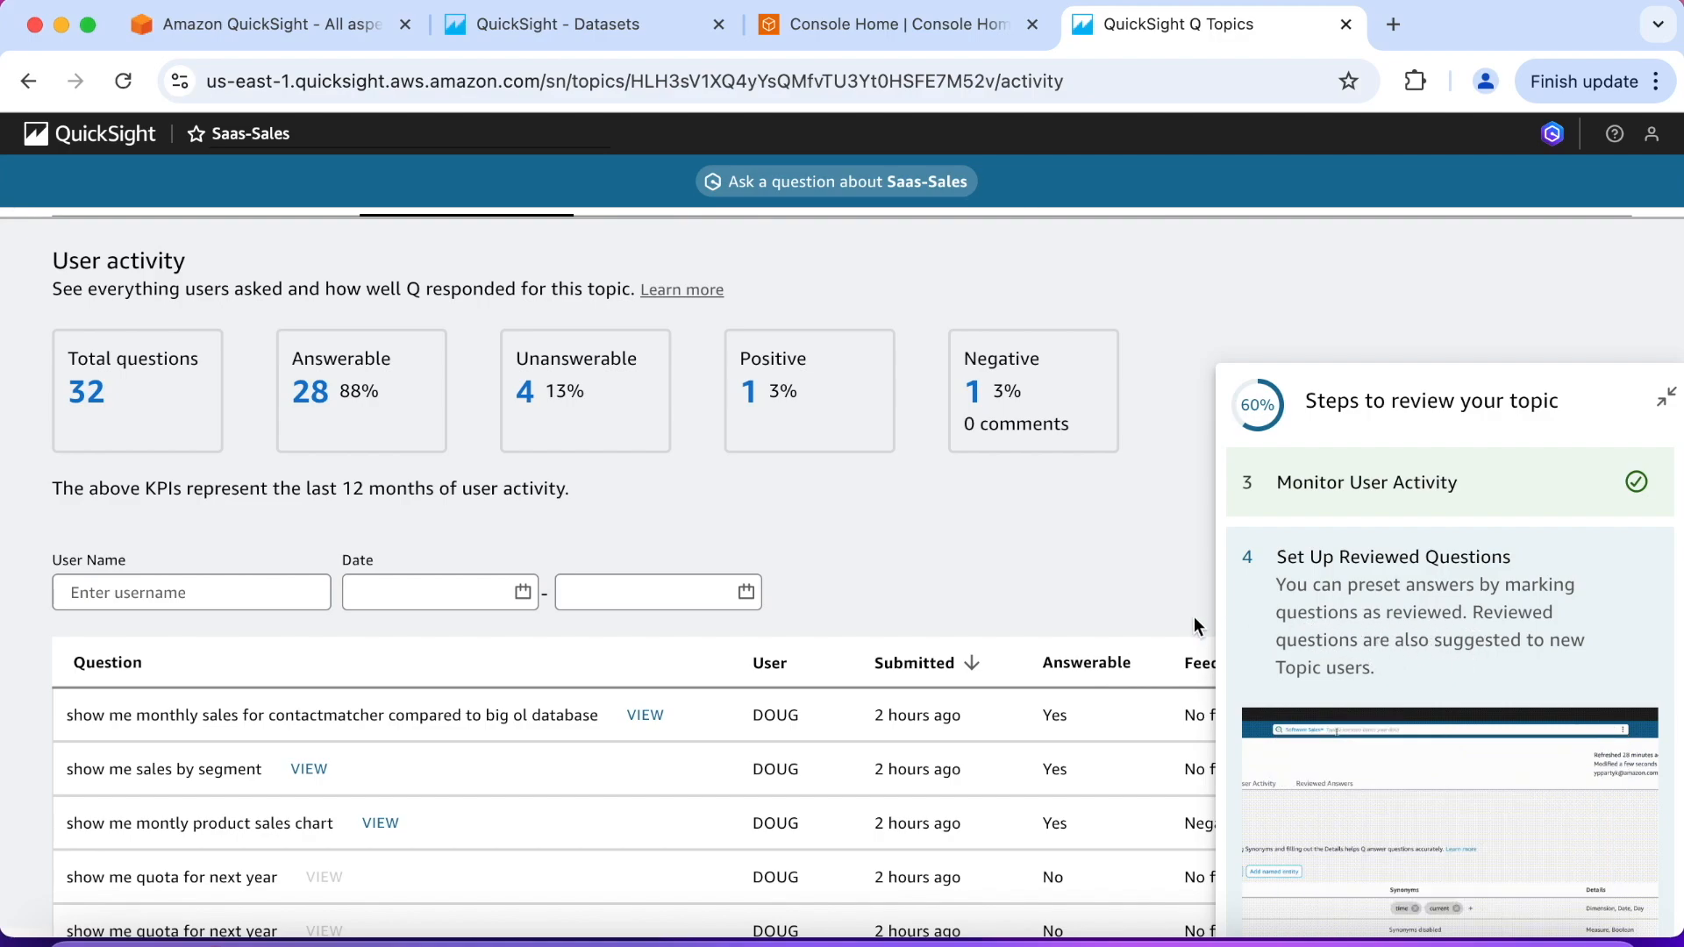
- Look through the users' questions, then resume the Set Up Reviewed Questions task and mark it as done
scroll(925, 613, down, 1)
click(925, 612)
scroll(921, 904, down, 10)
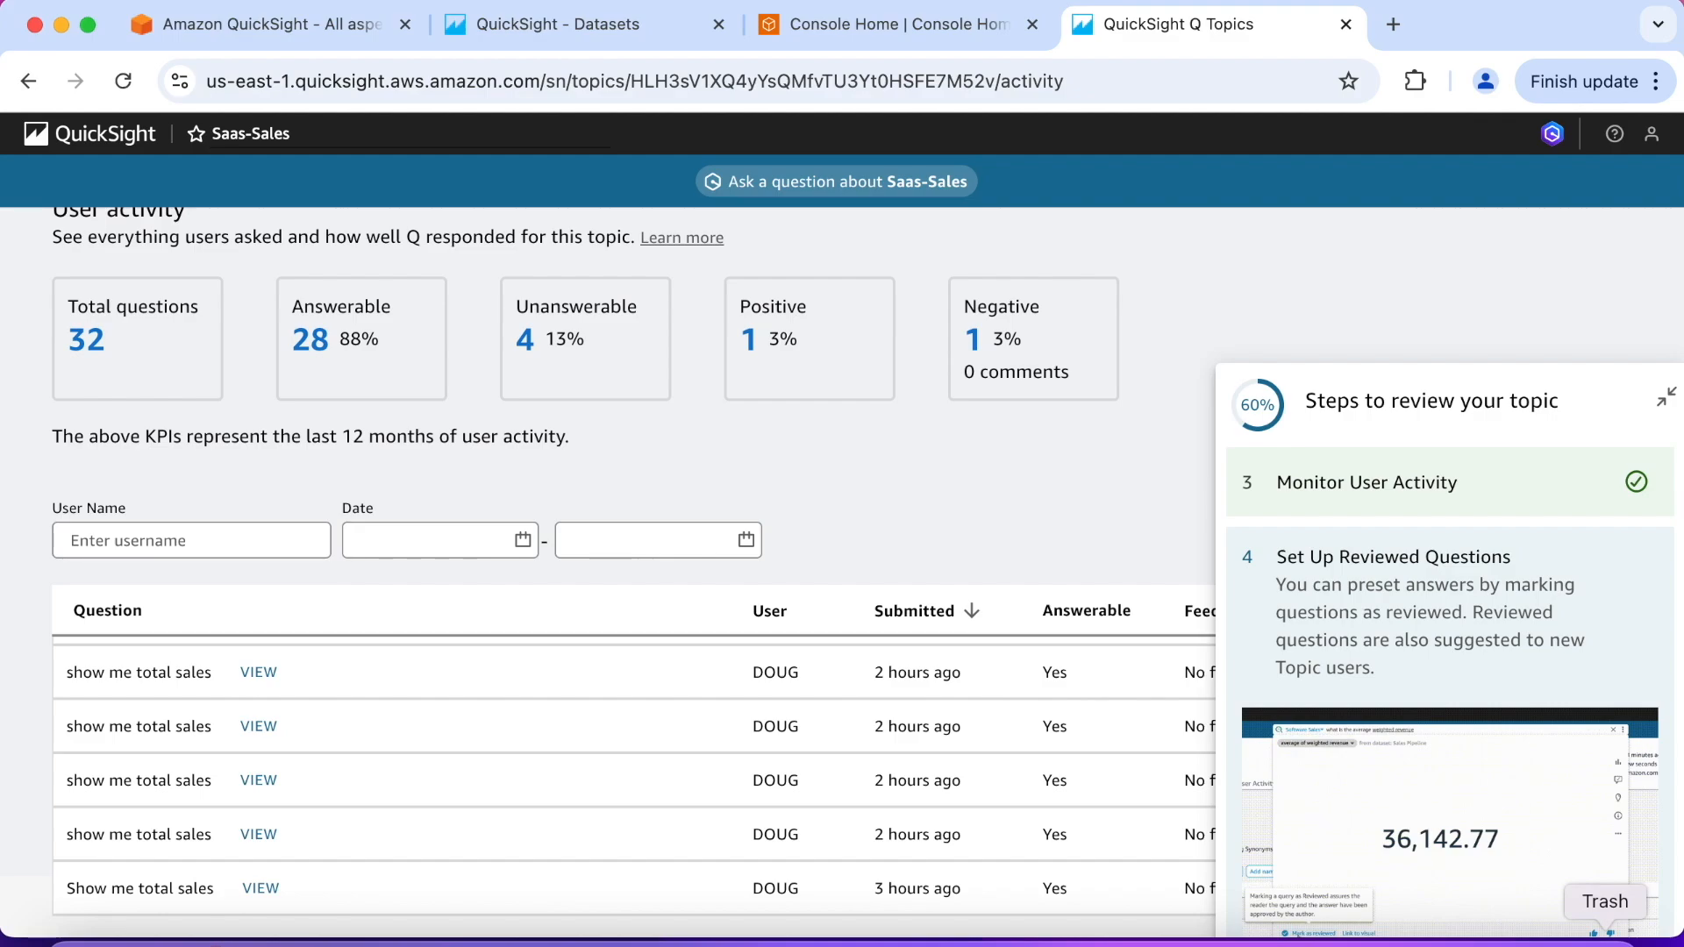
click(1667, 399)
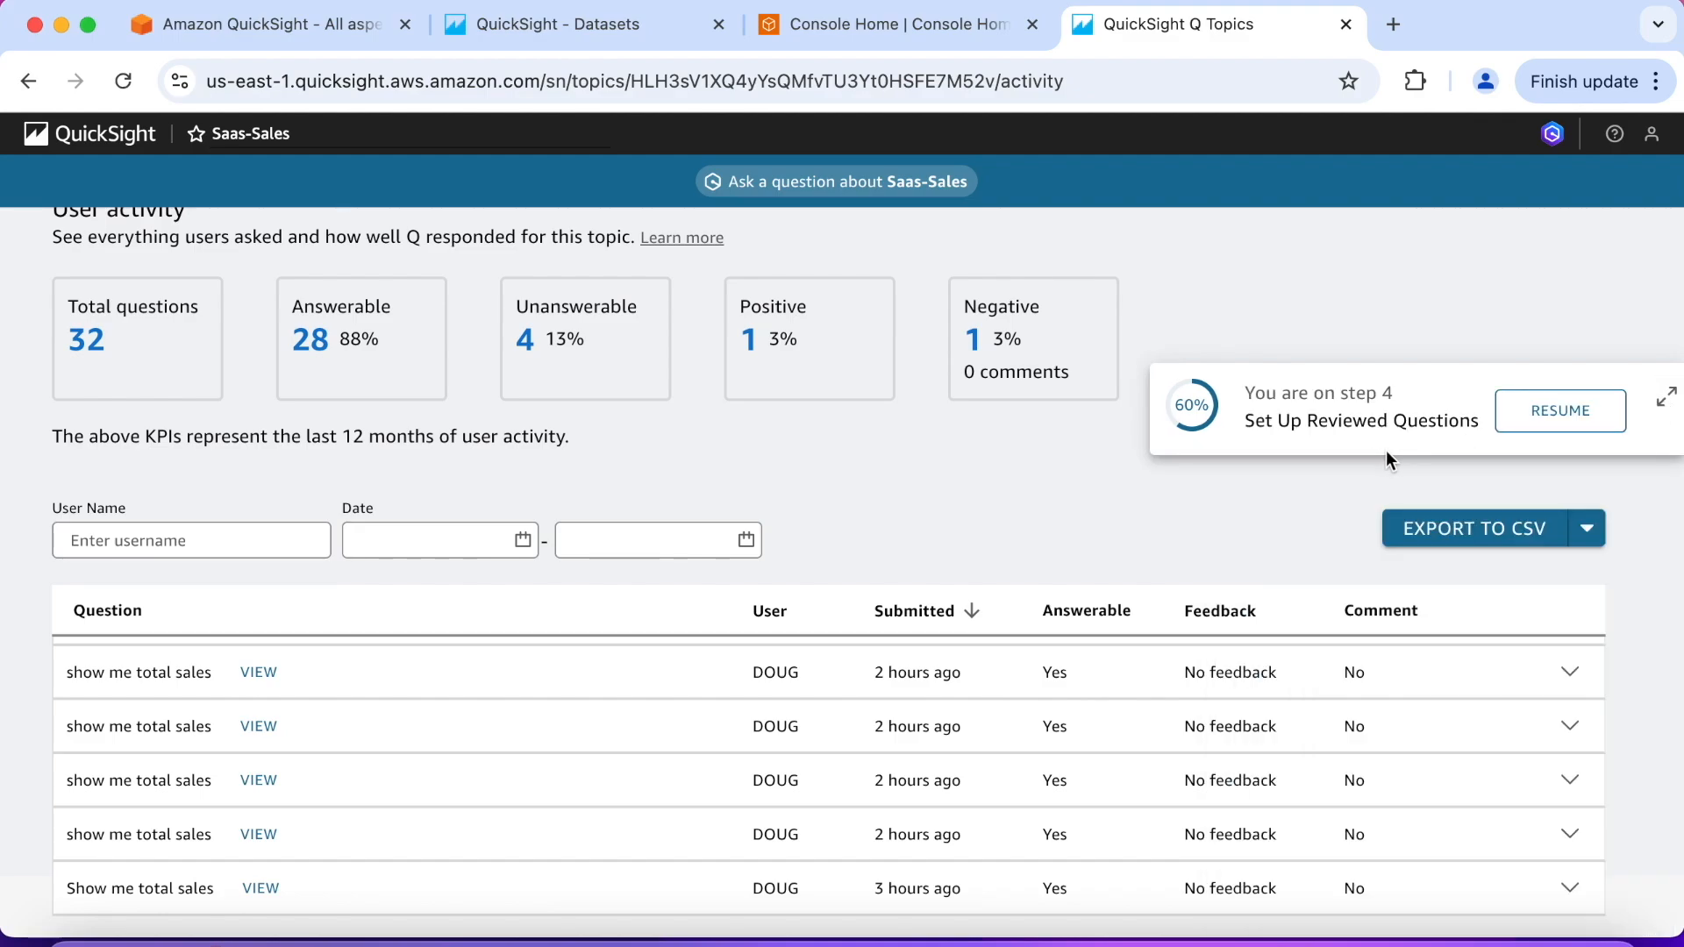
click(1534, 417)
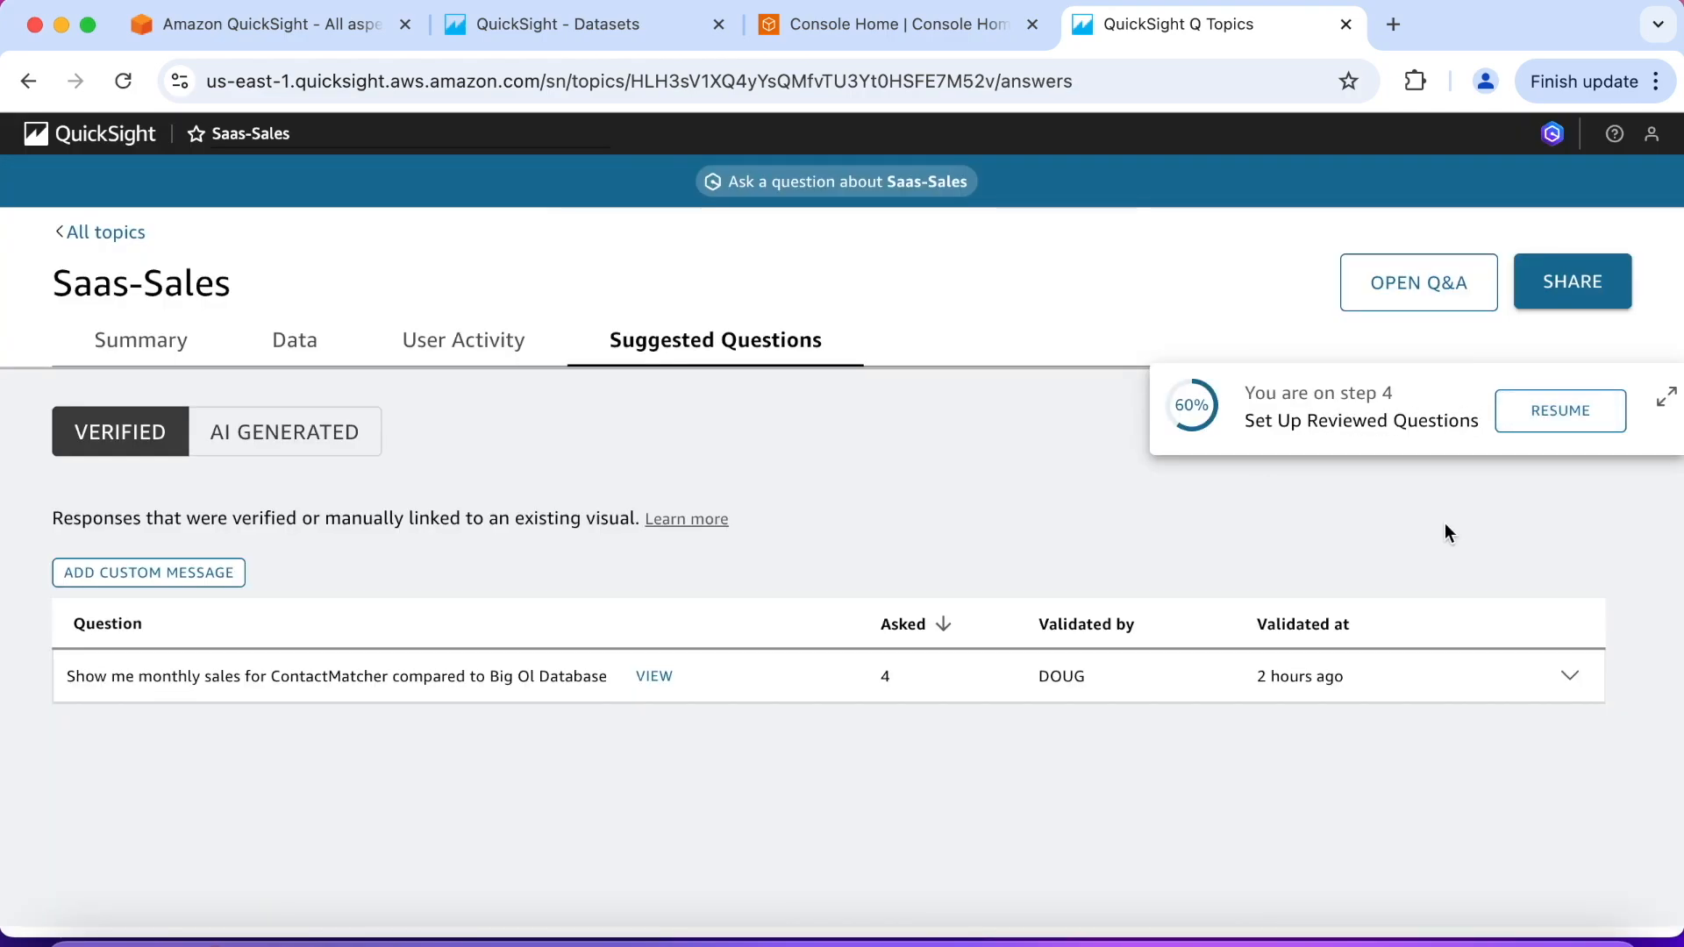
click(1544, 427)
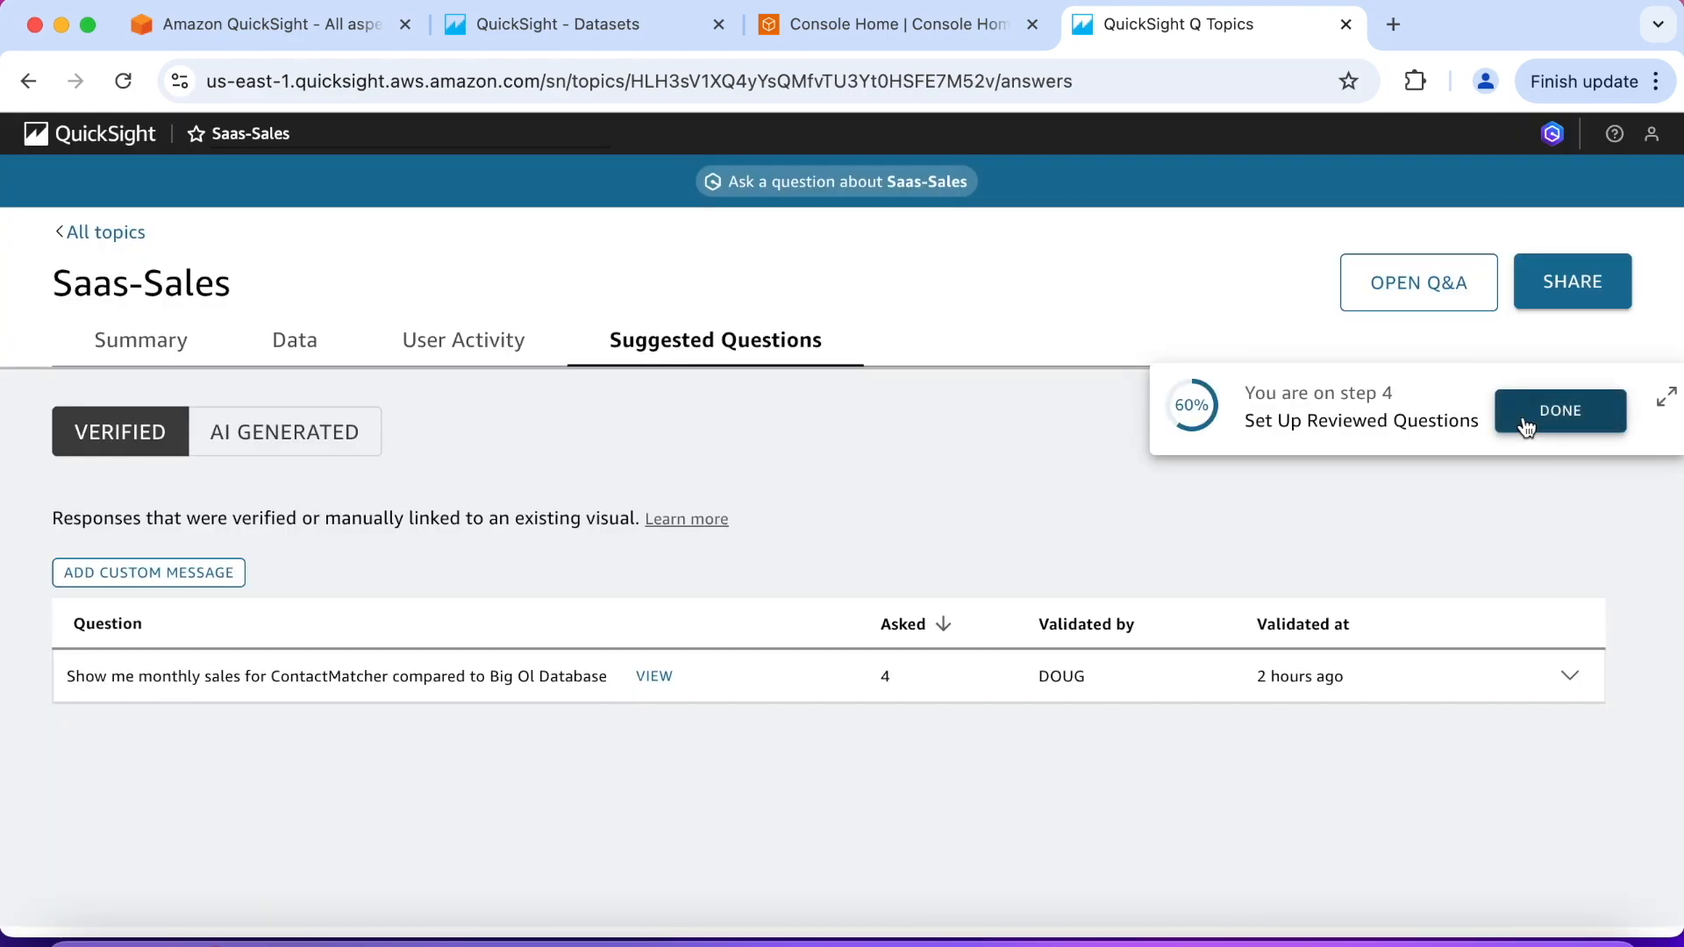
click(1544, 412)
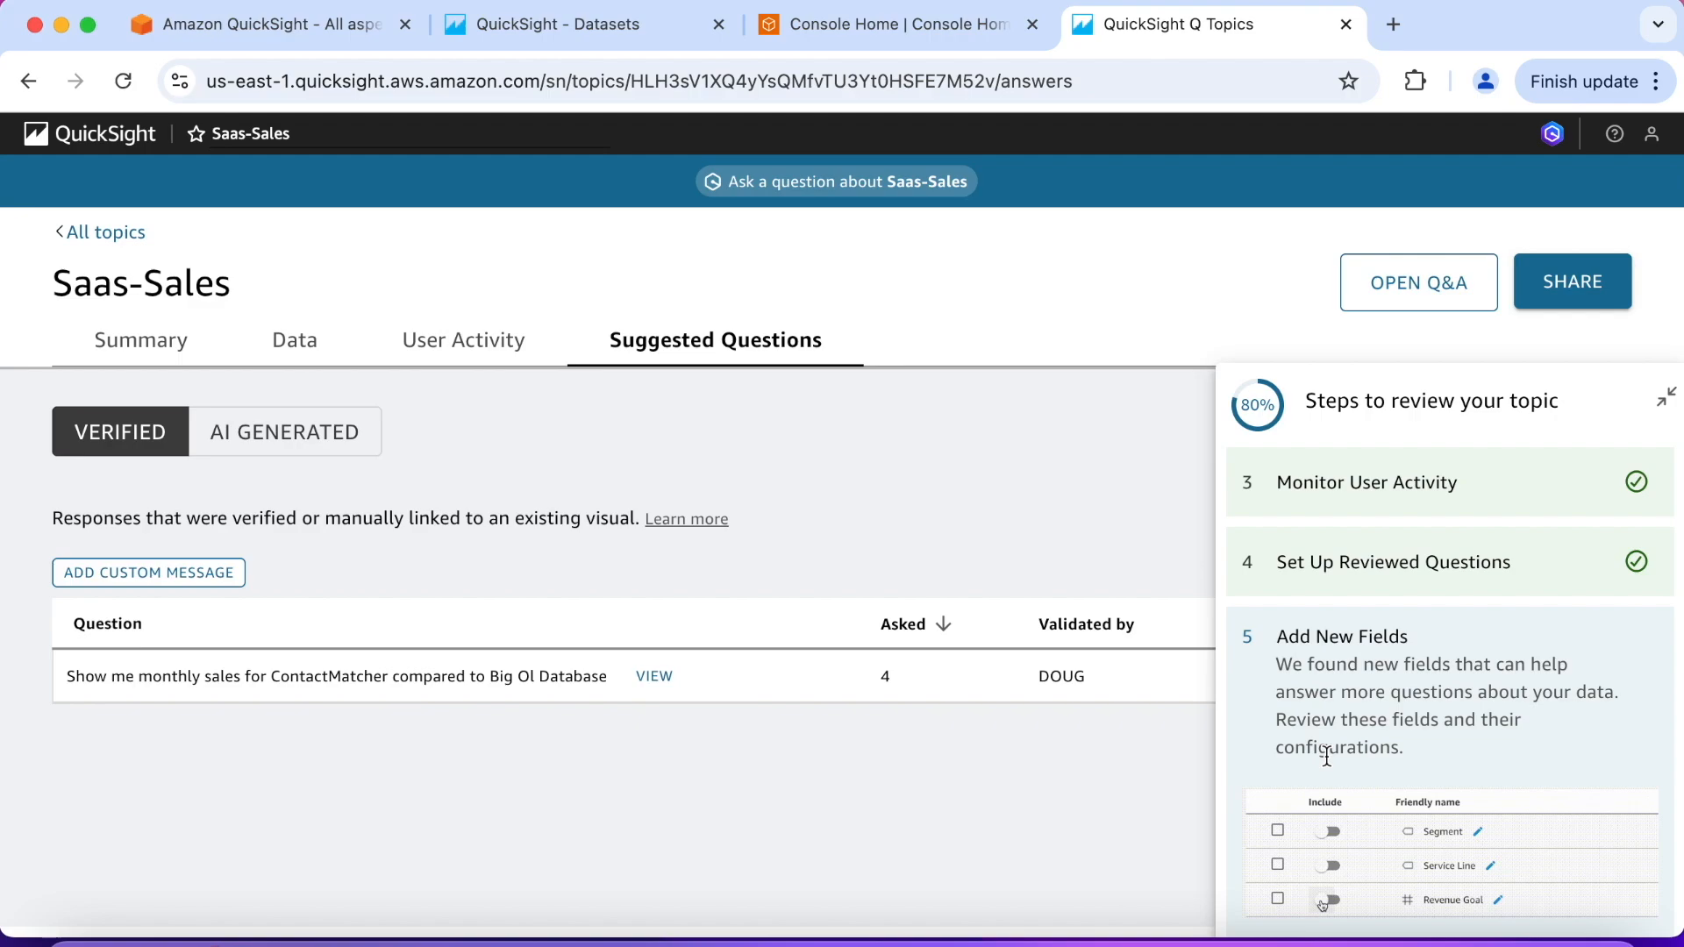
- Resume the Add New Fields task, mark it as done without including more fields, and dismiss the review completion notice
click(1666, 397)
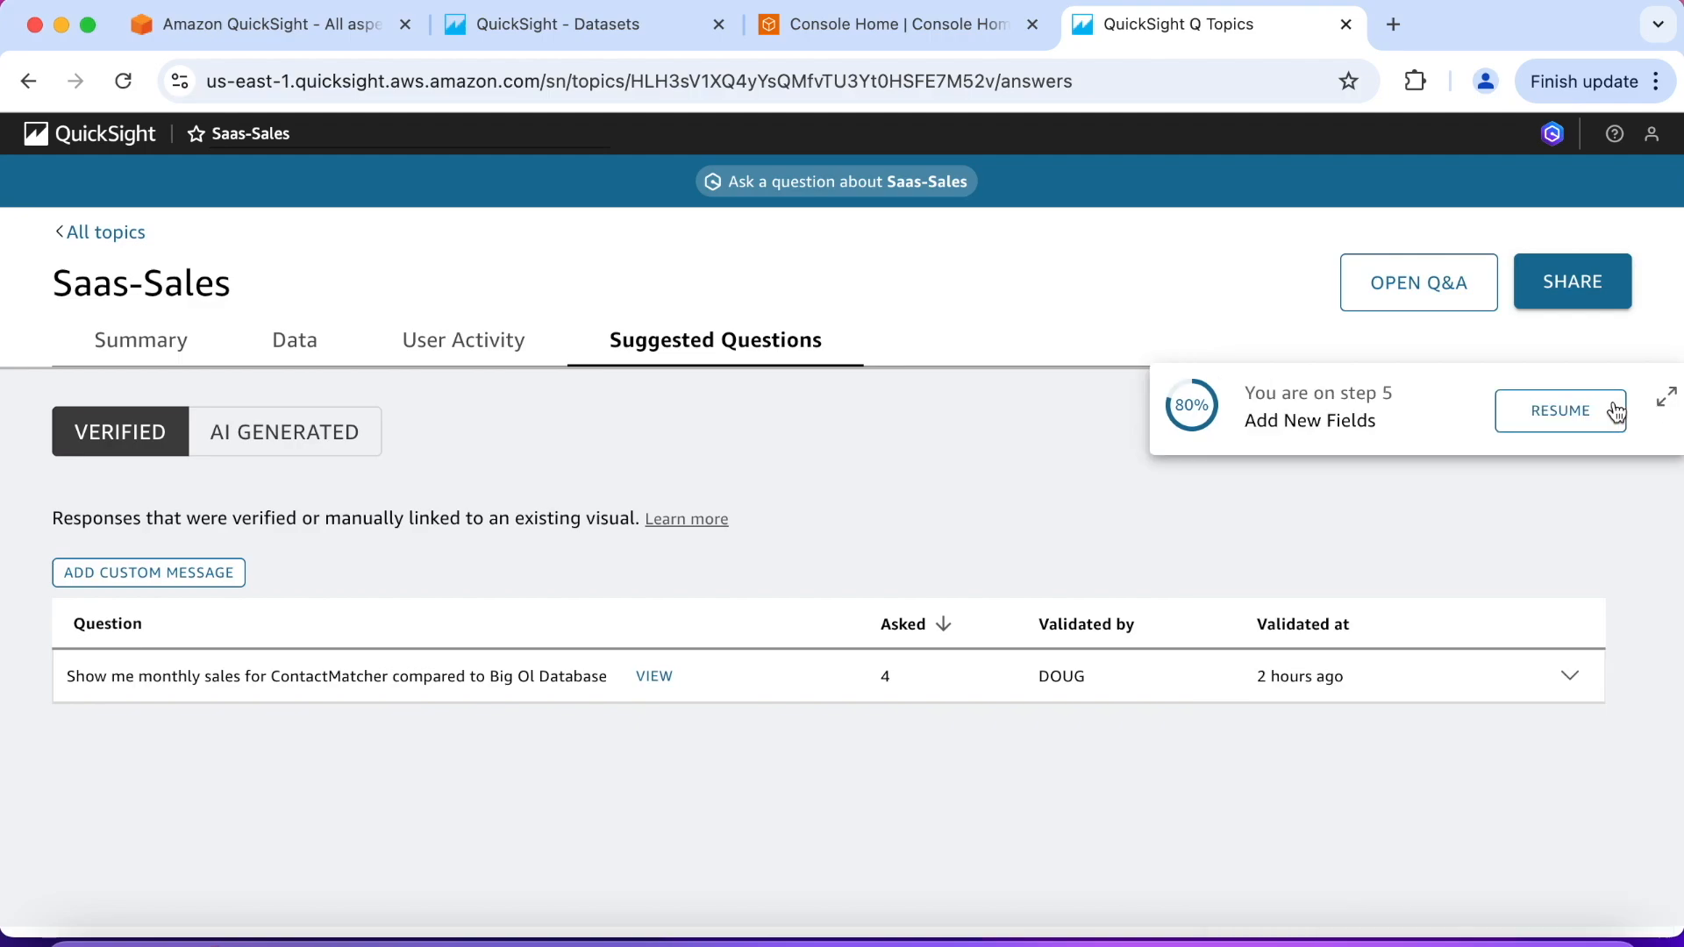
click(1546, 419)
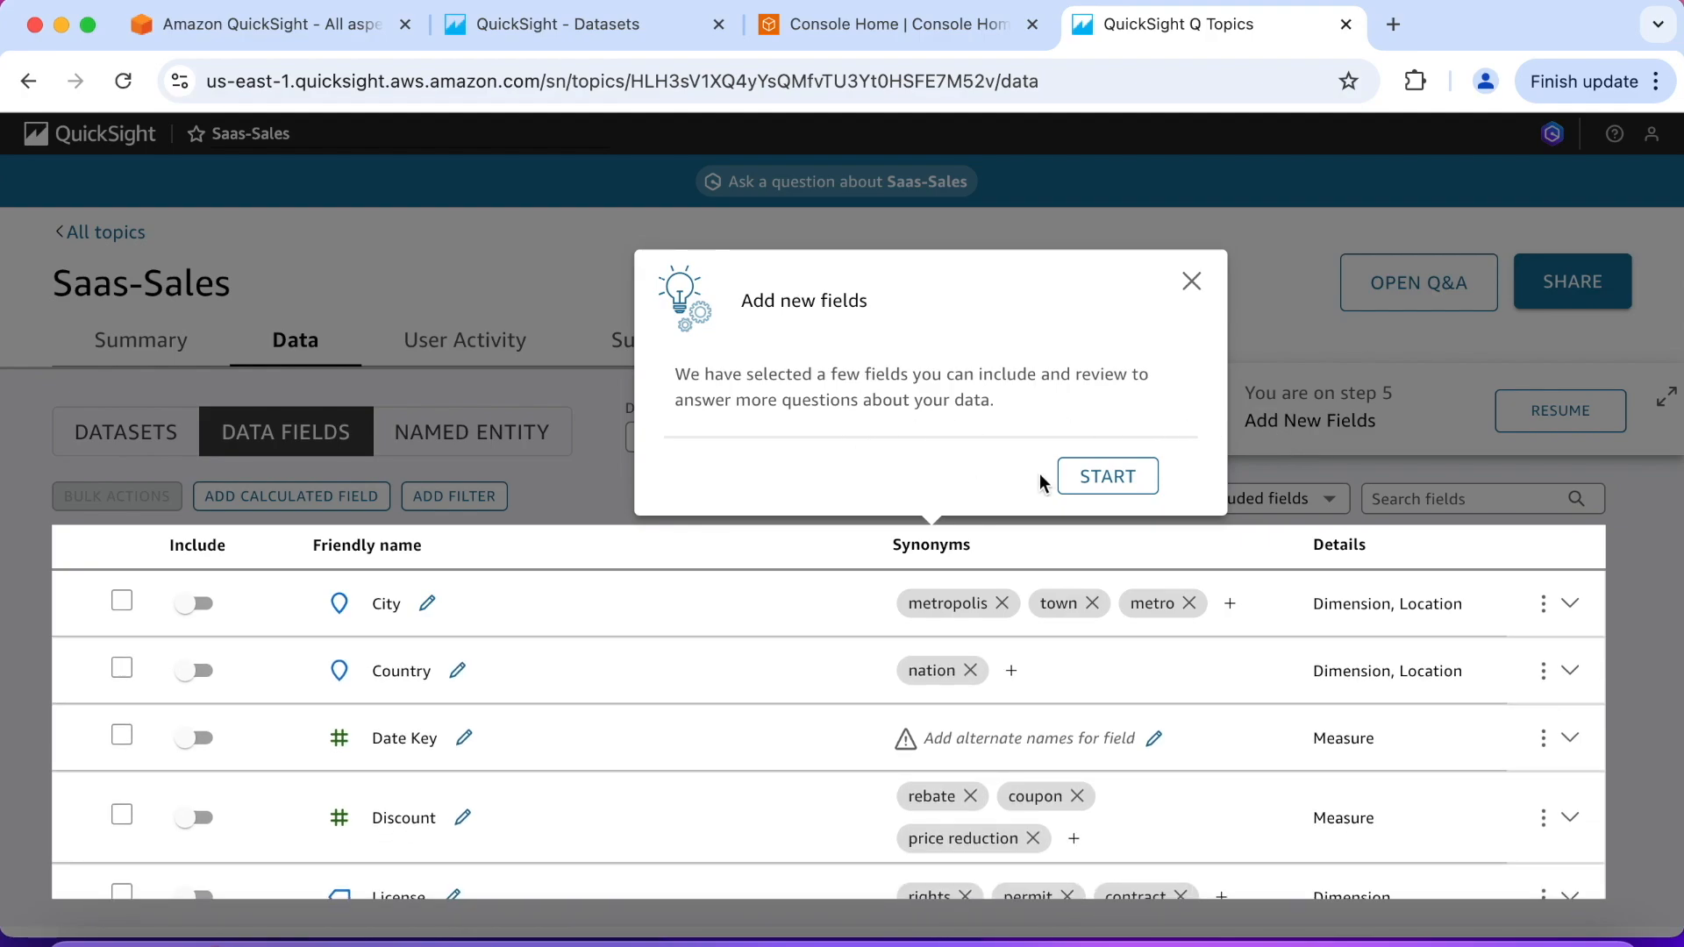
click(1095, 487)
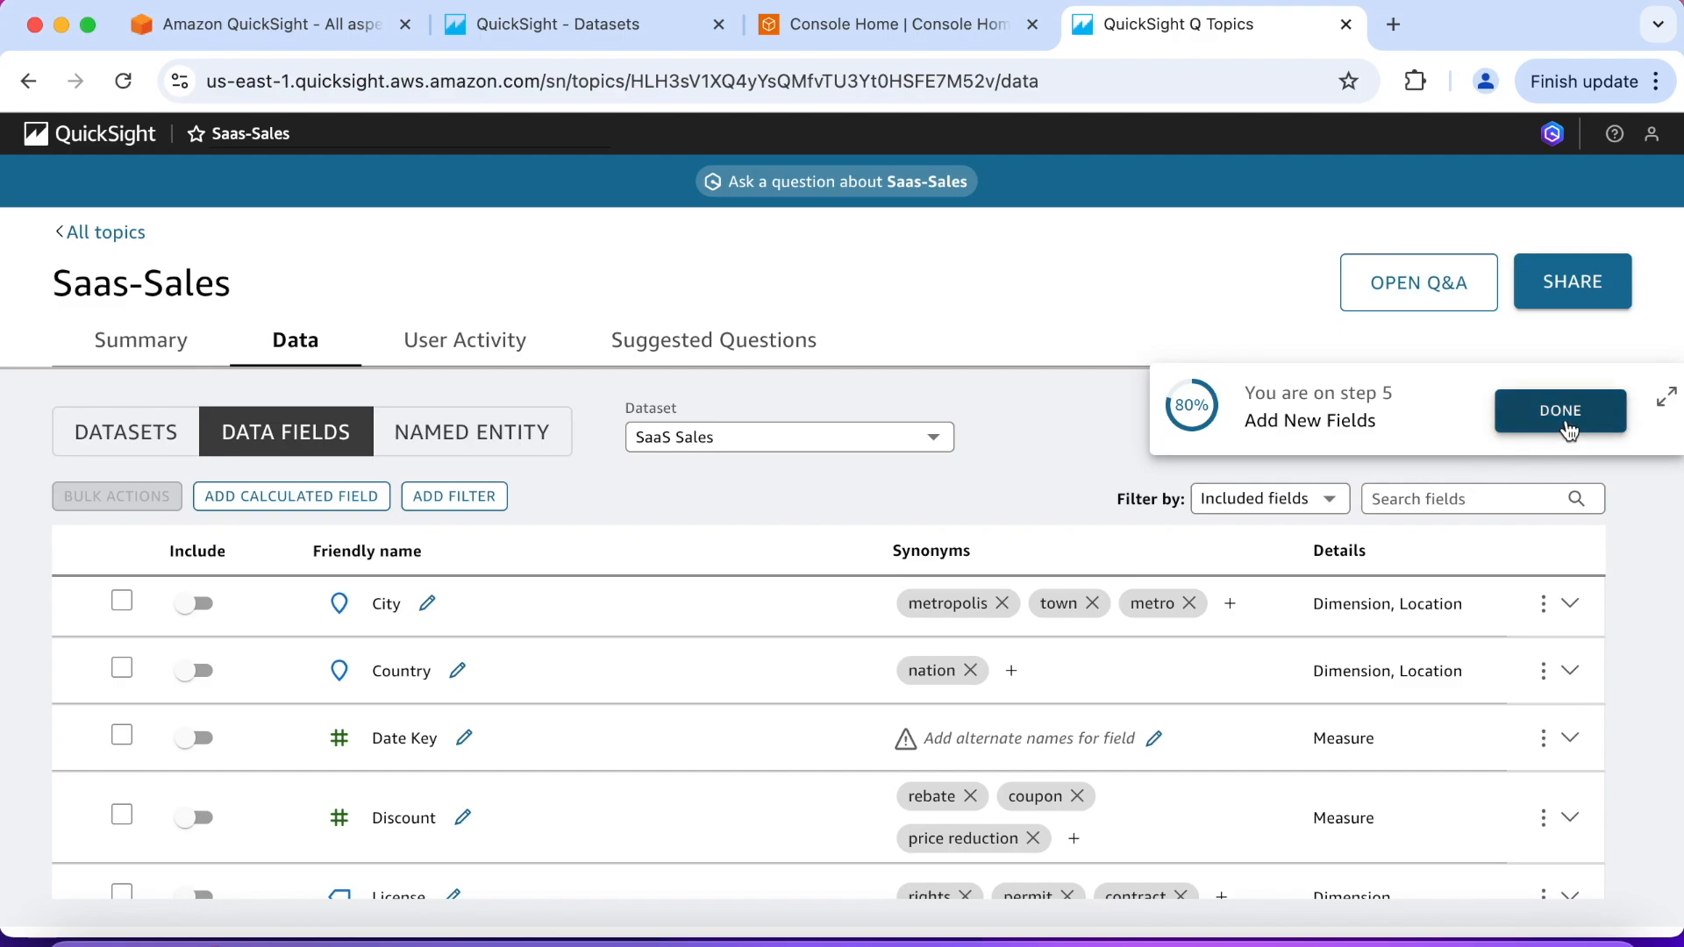
click(1568, 430)
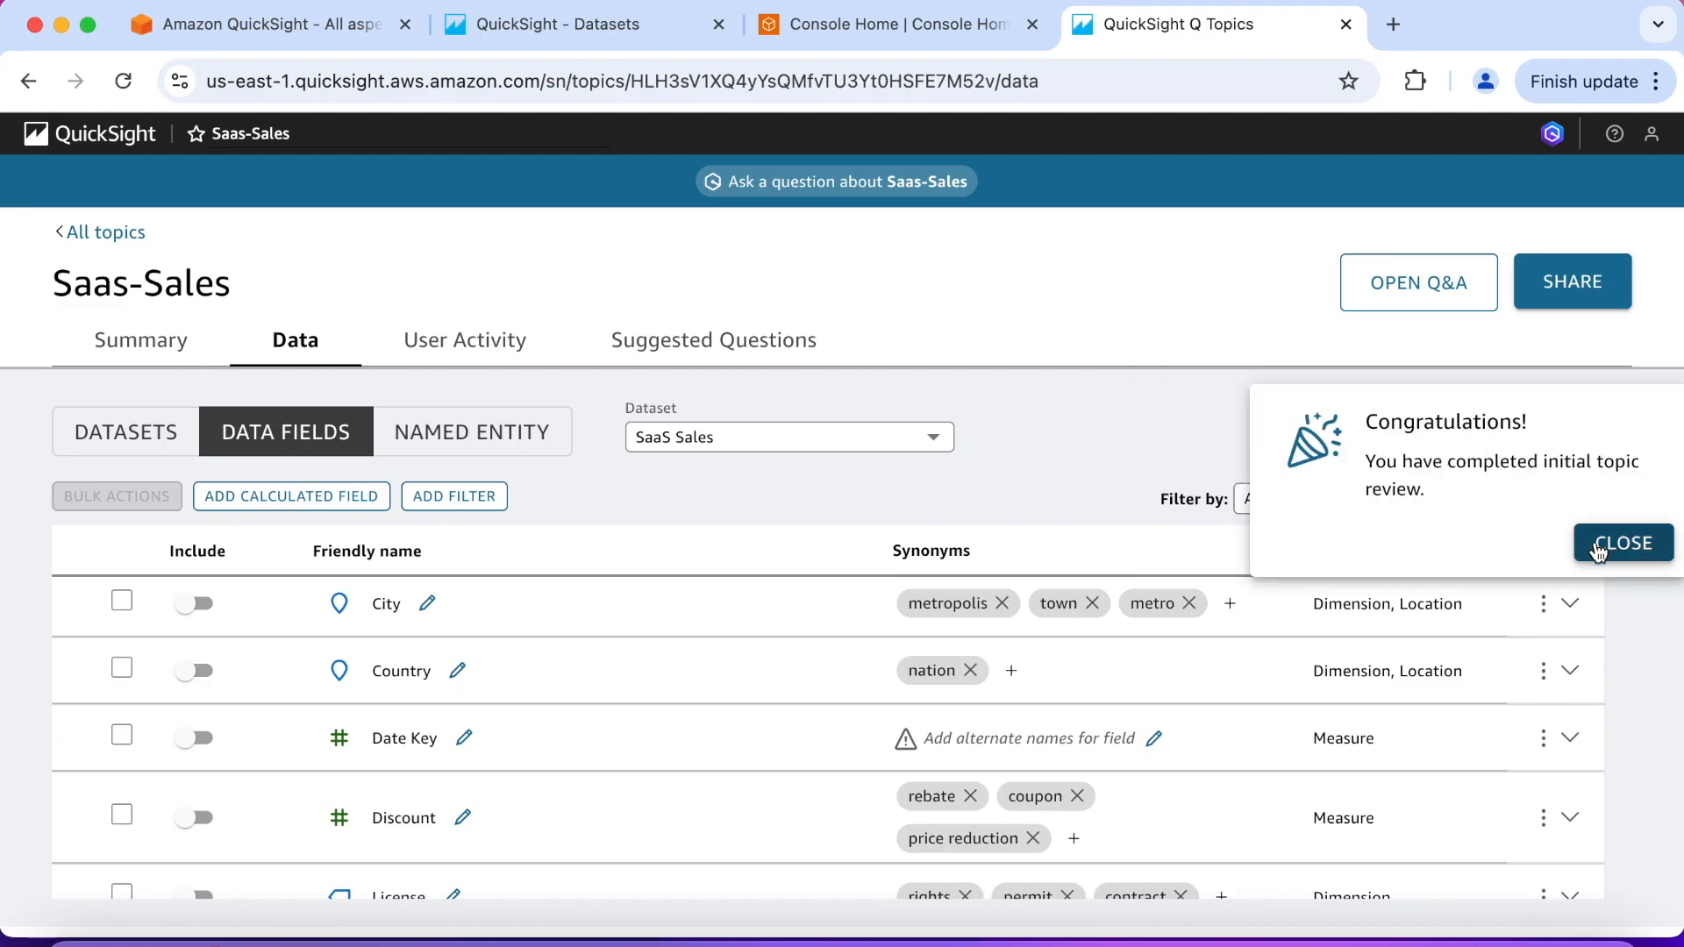
click(1599, 547)
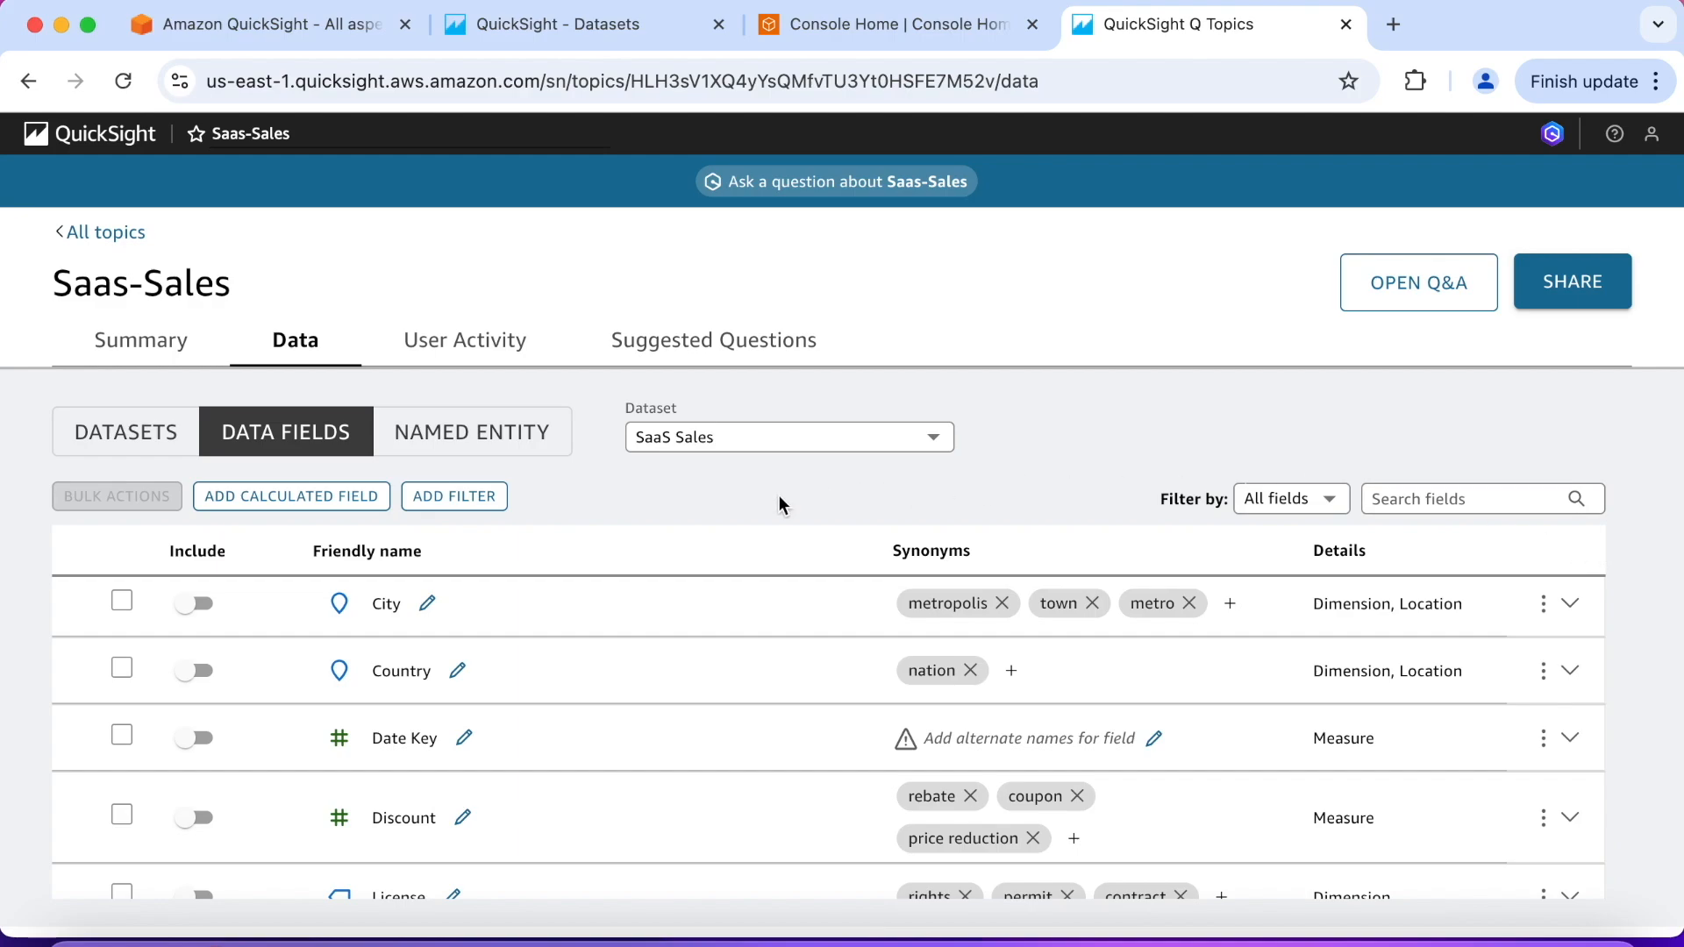
- Examine the topic's named entities, datasets and data fields, and its summary with topic details and statistics
click(510, 437)
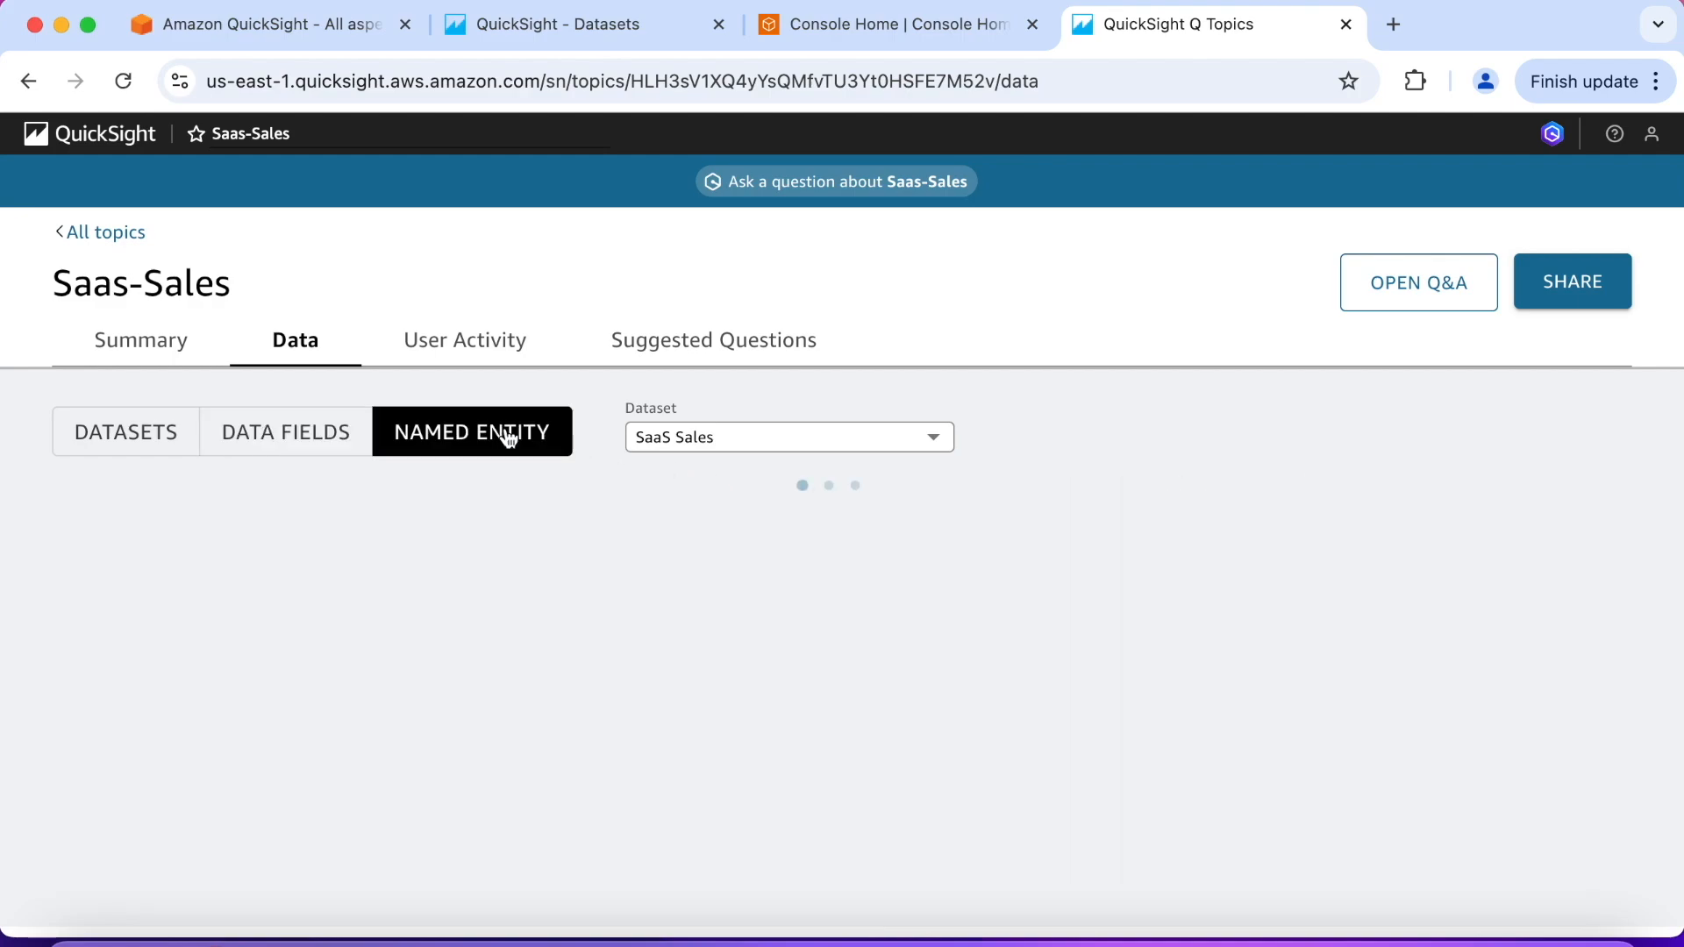
click(312, 444)
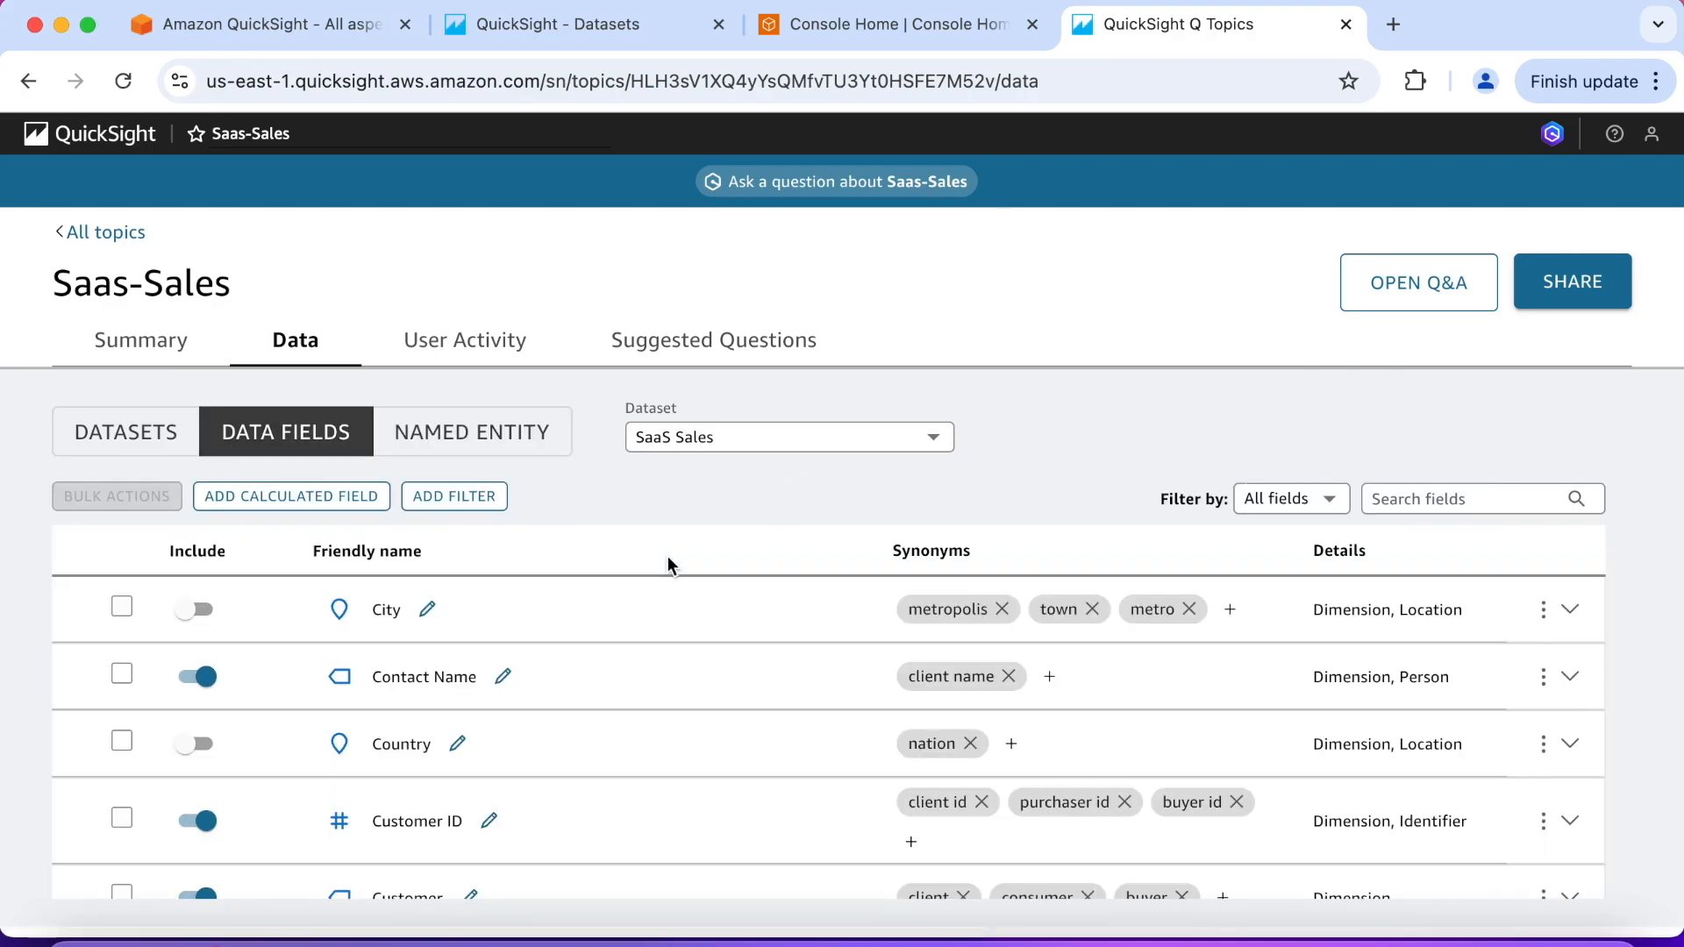
click(165, 445)
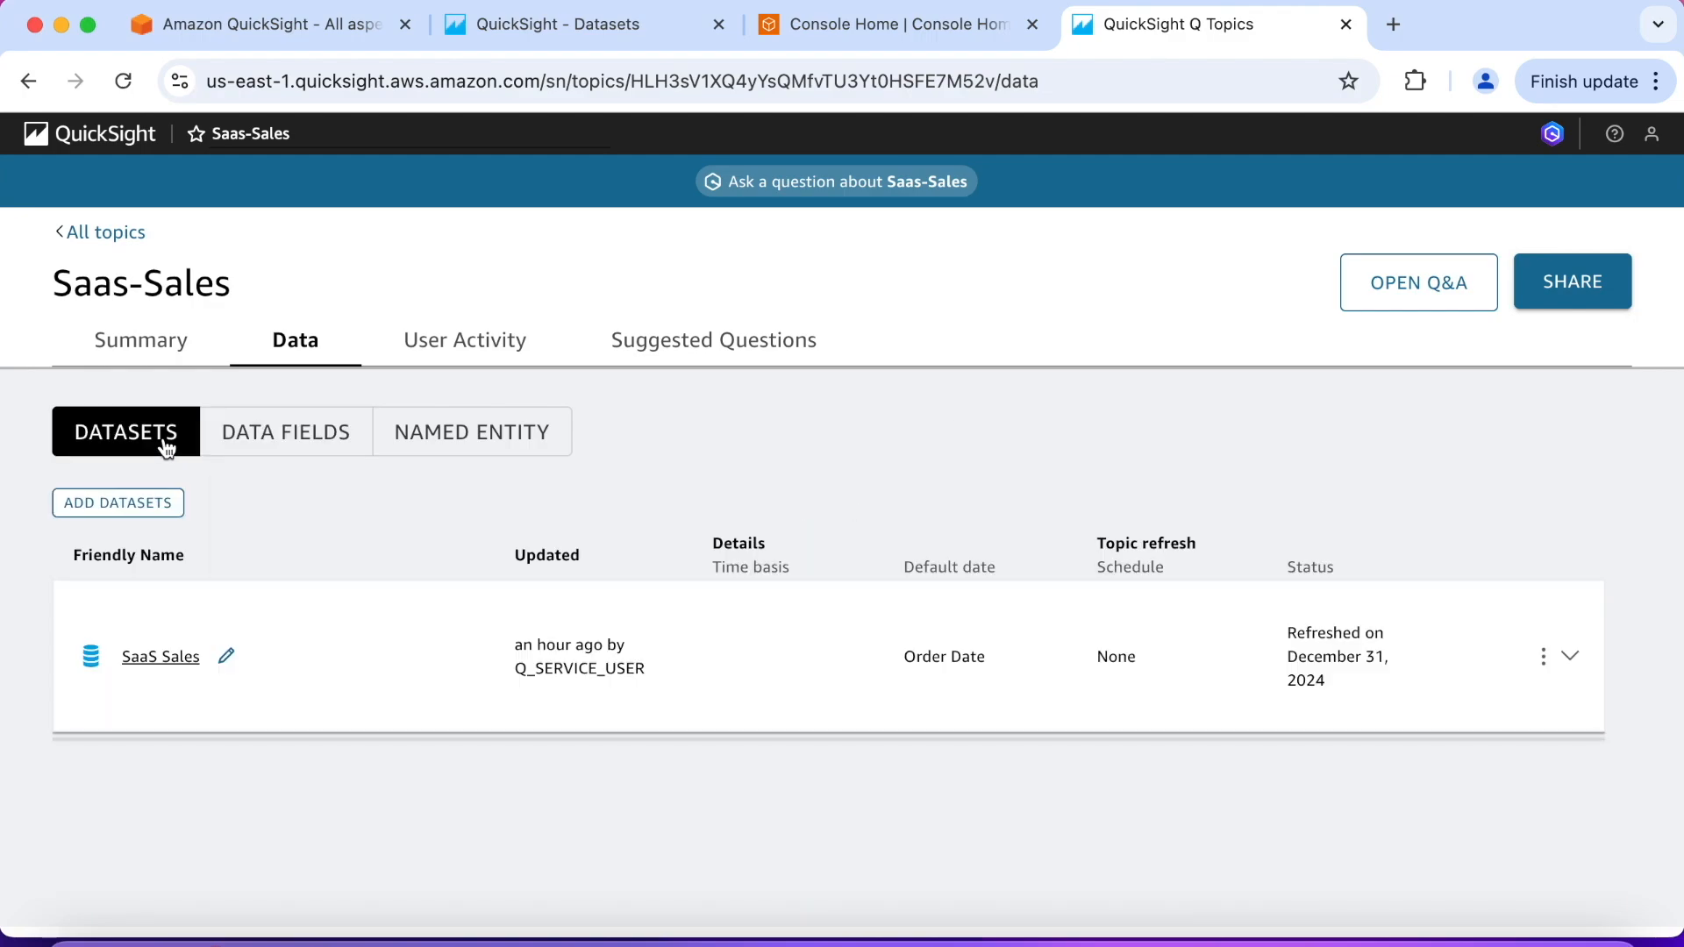
click(292, 439)
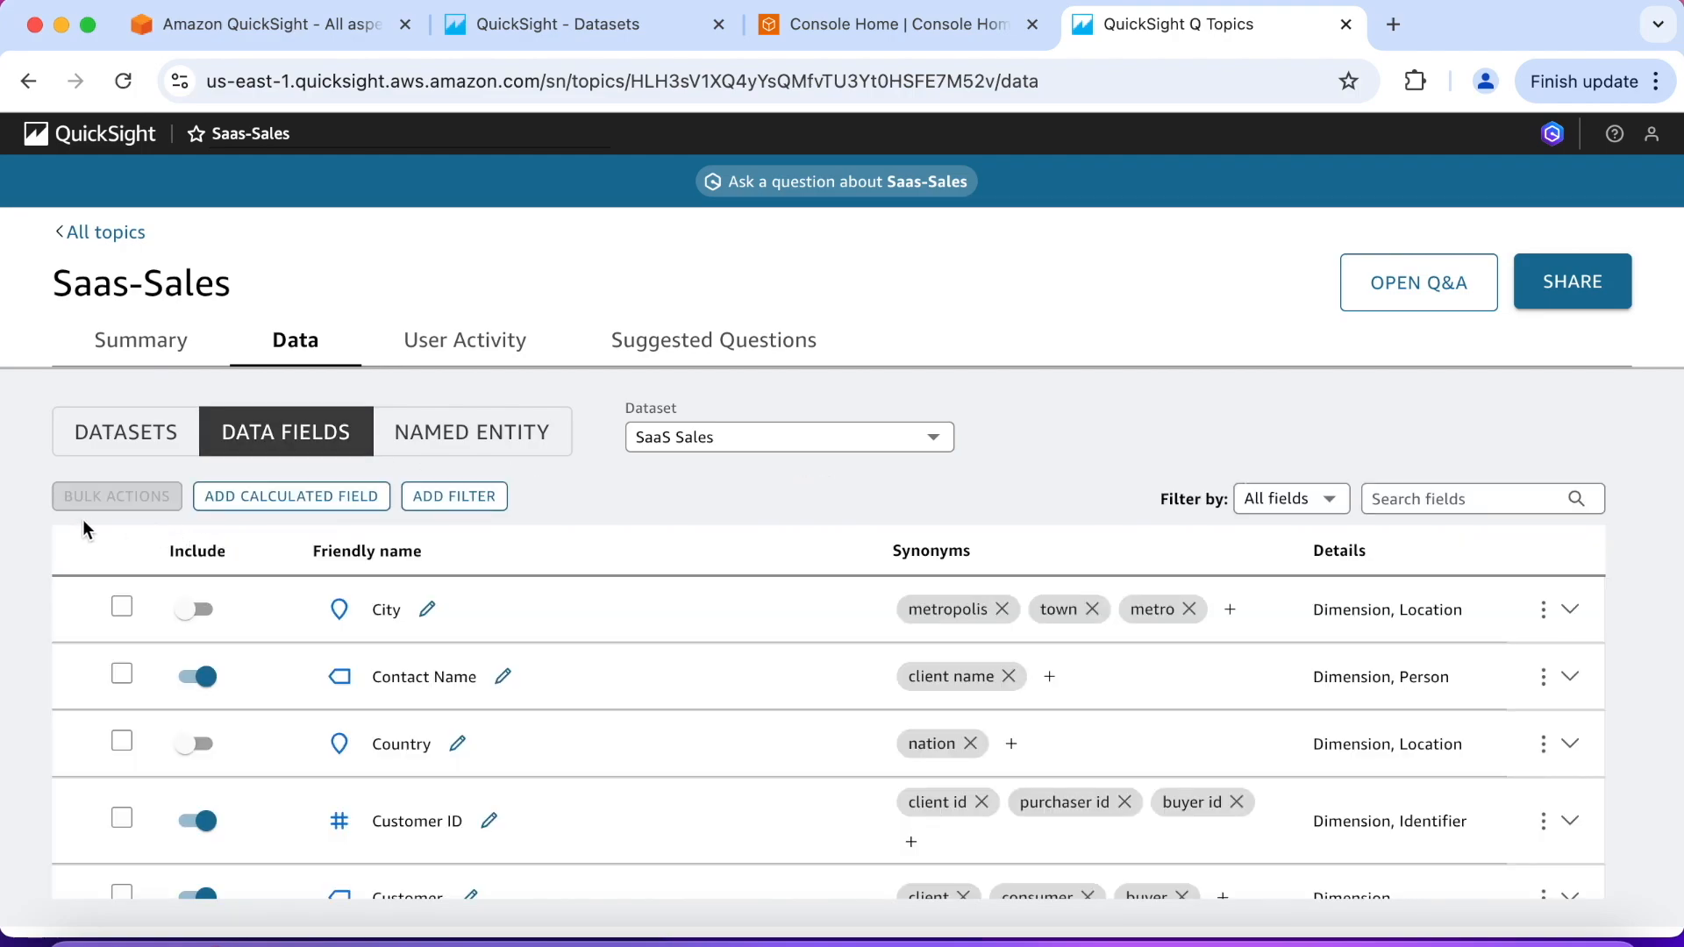
click(148, 348)
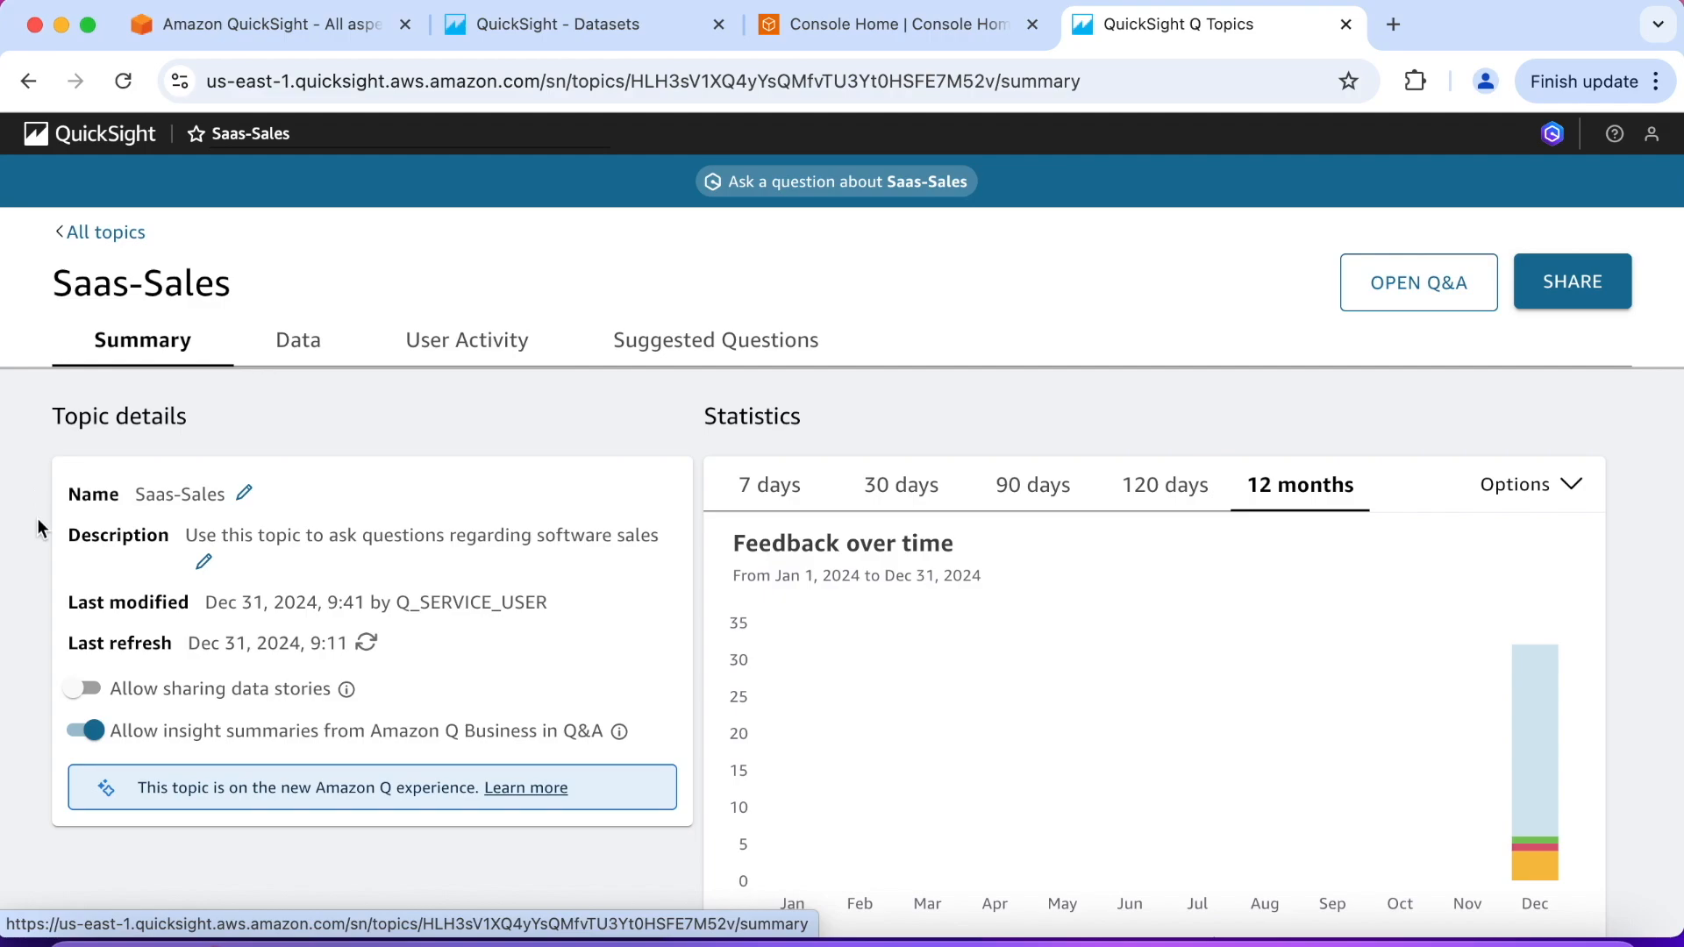
scroll(39, 518, down, 2)
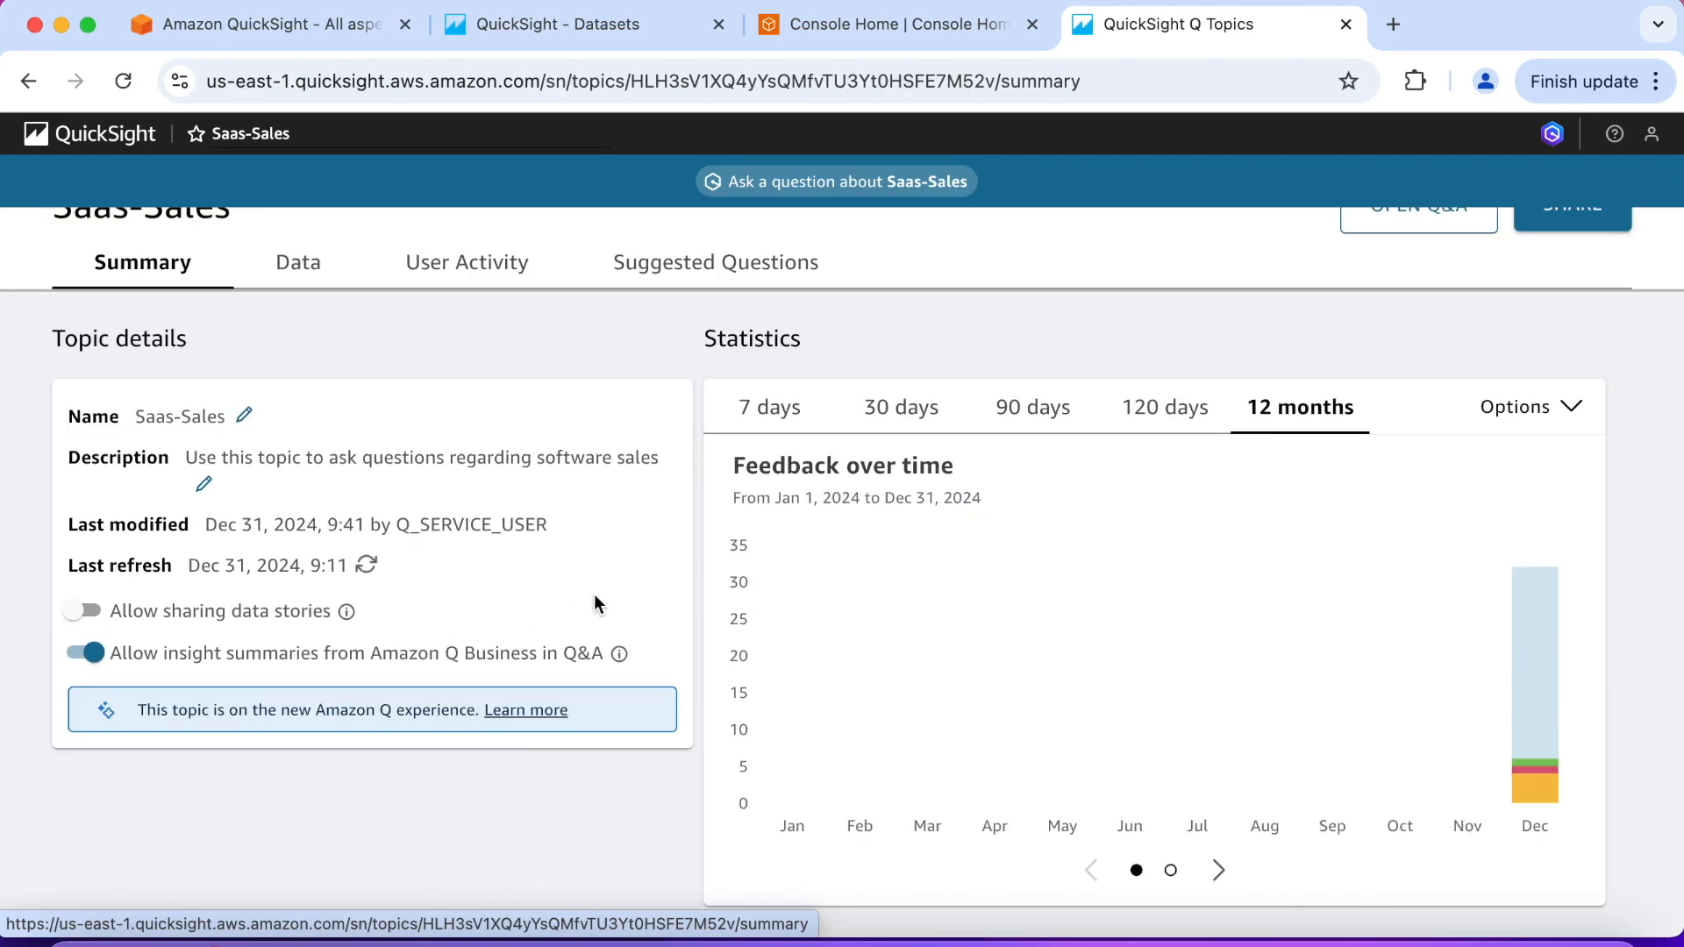
- Examine the topic's Feedback over time statistics for 12 months, 7 days and 30 days
mouse_move(1528, 720)
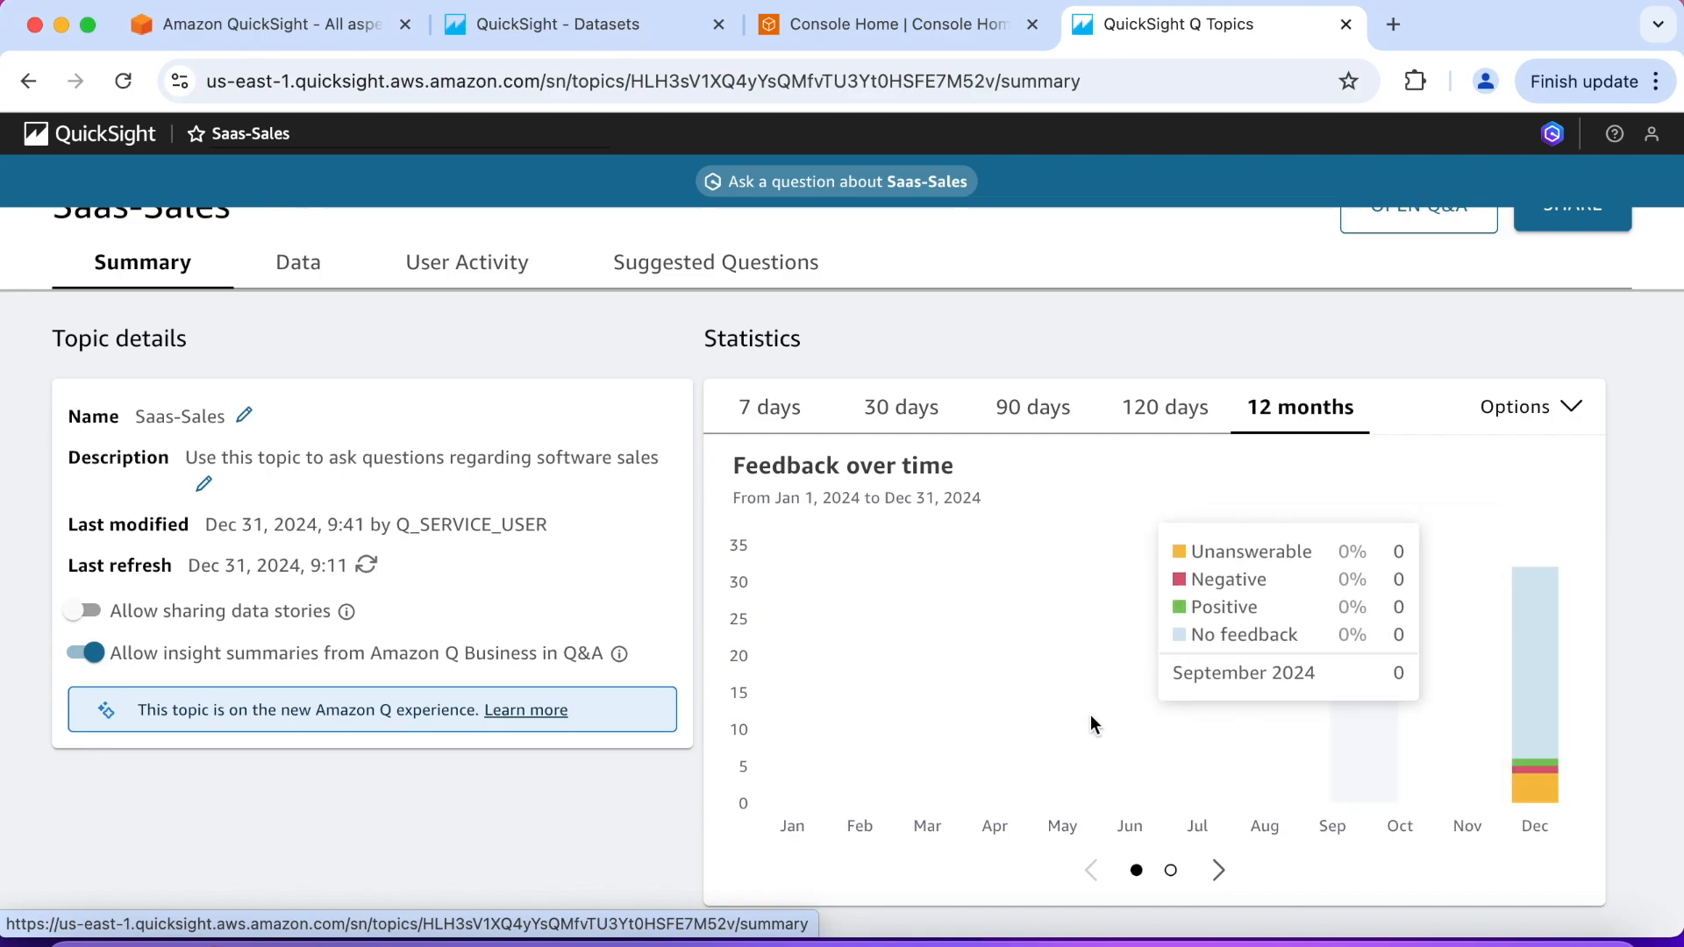
scroll(965, 720, up, 1)
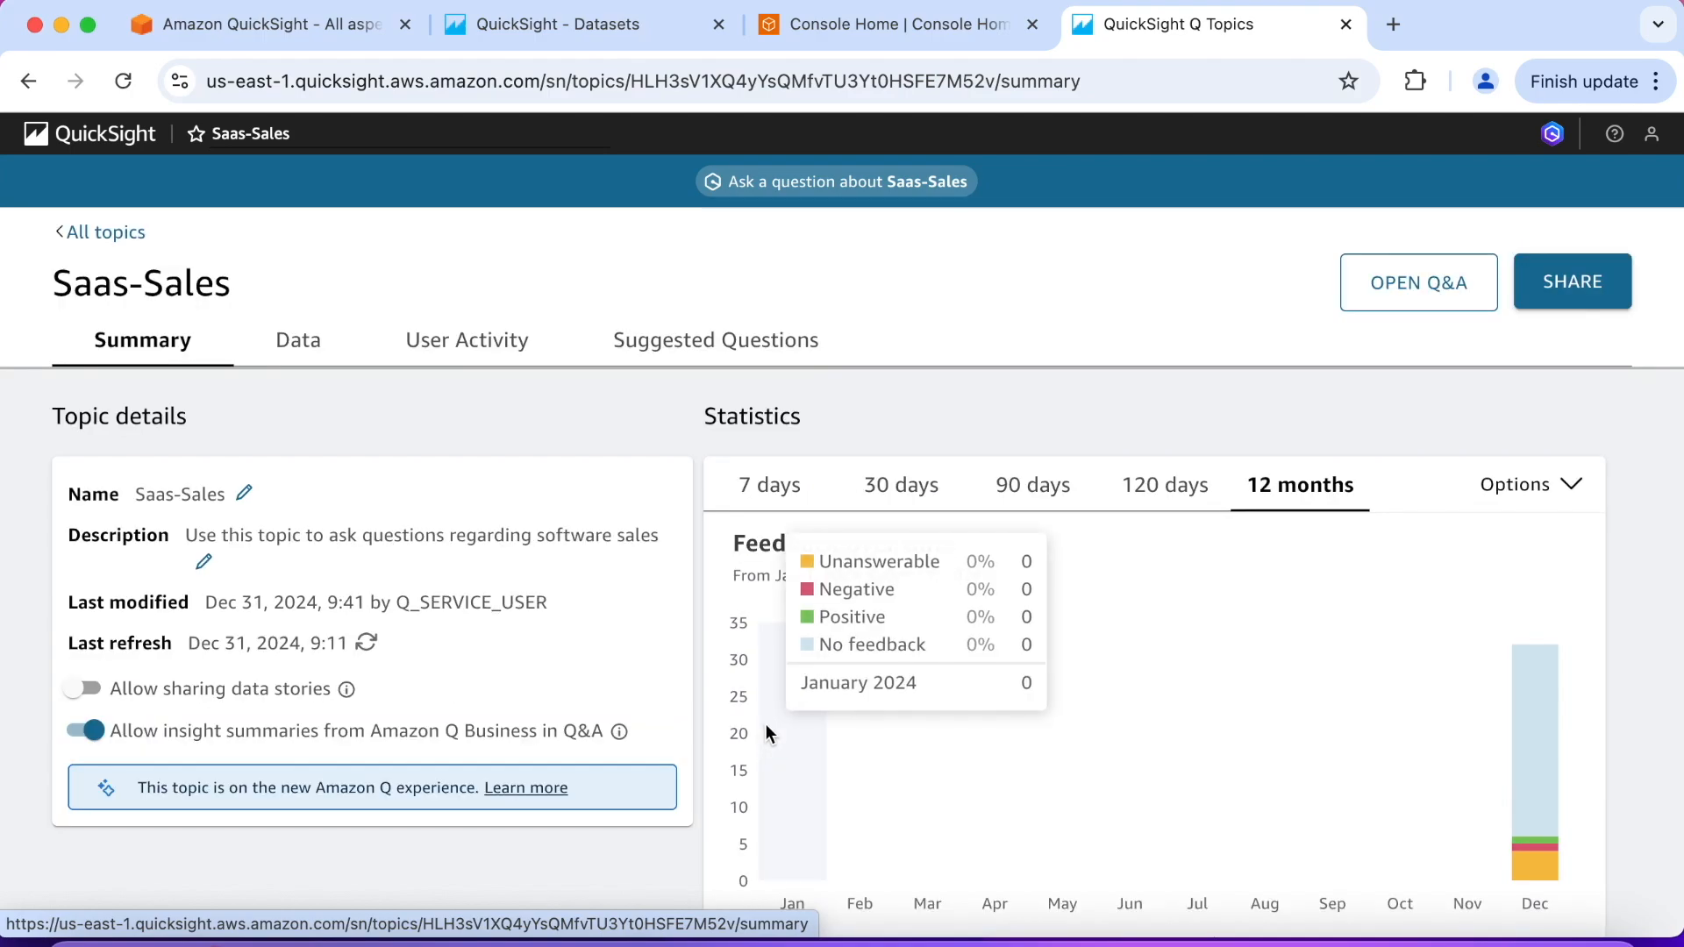
click(772, 494)
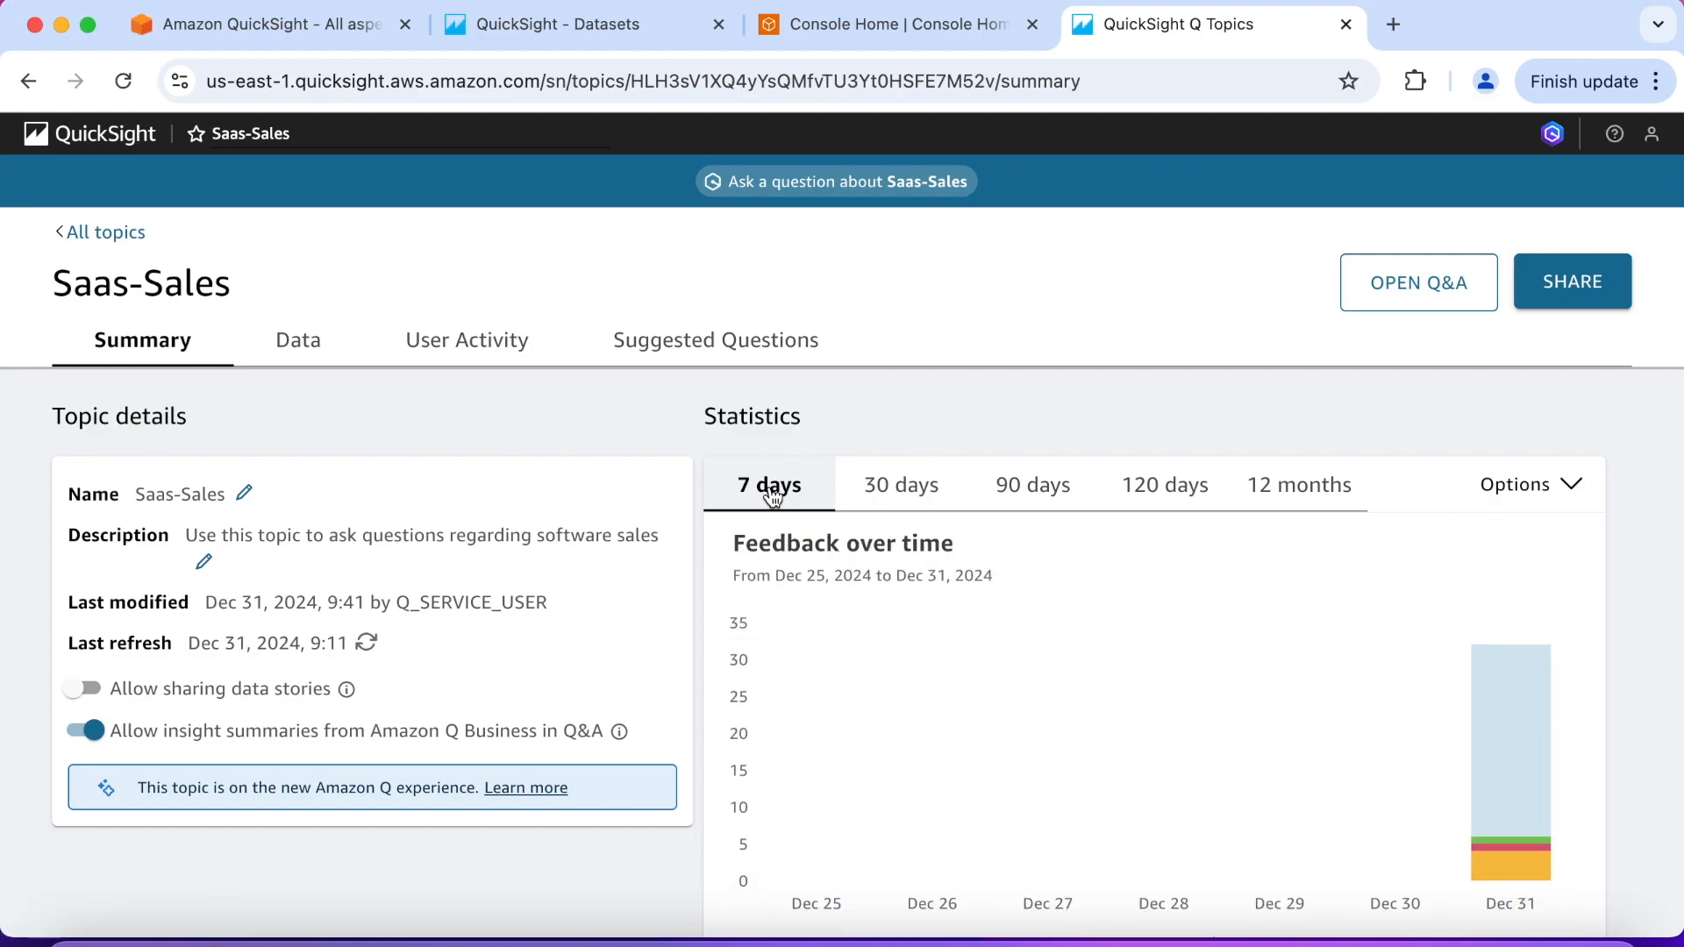
click(895, 494)
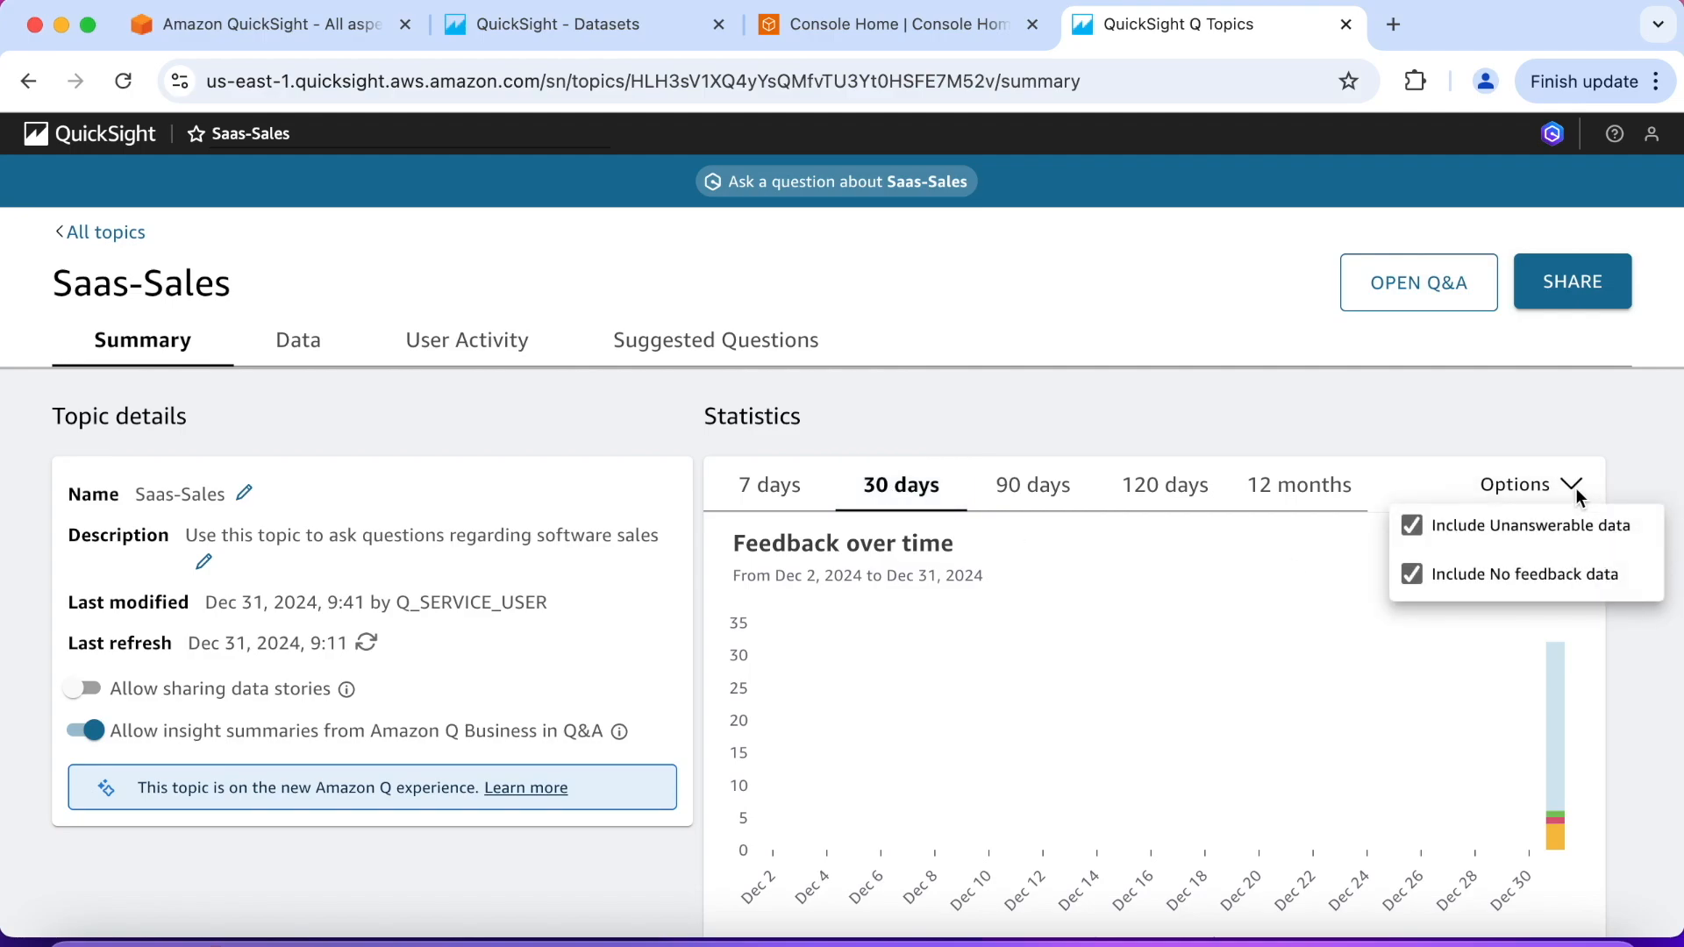
- Compare the 30-day feedback chart without the unanswerable data and without the no-feedback data, including each again after viewing
click(1416, 529)
click(1416, 527)
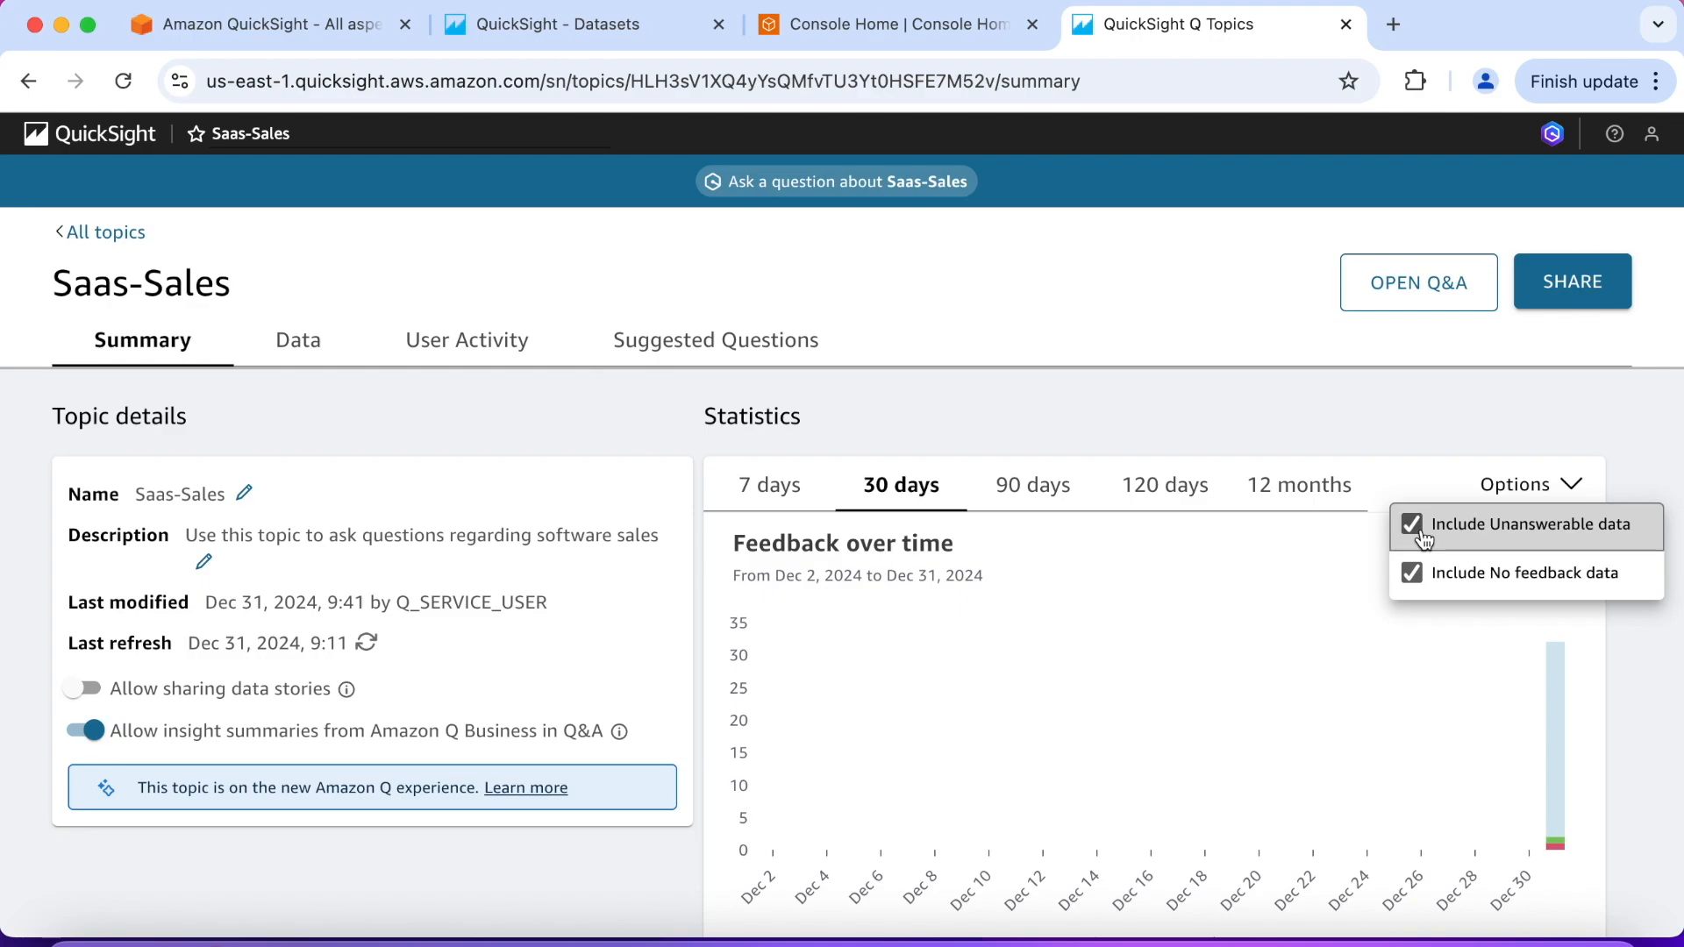
click(1416, 581)
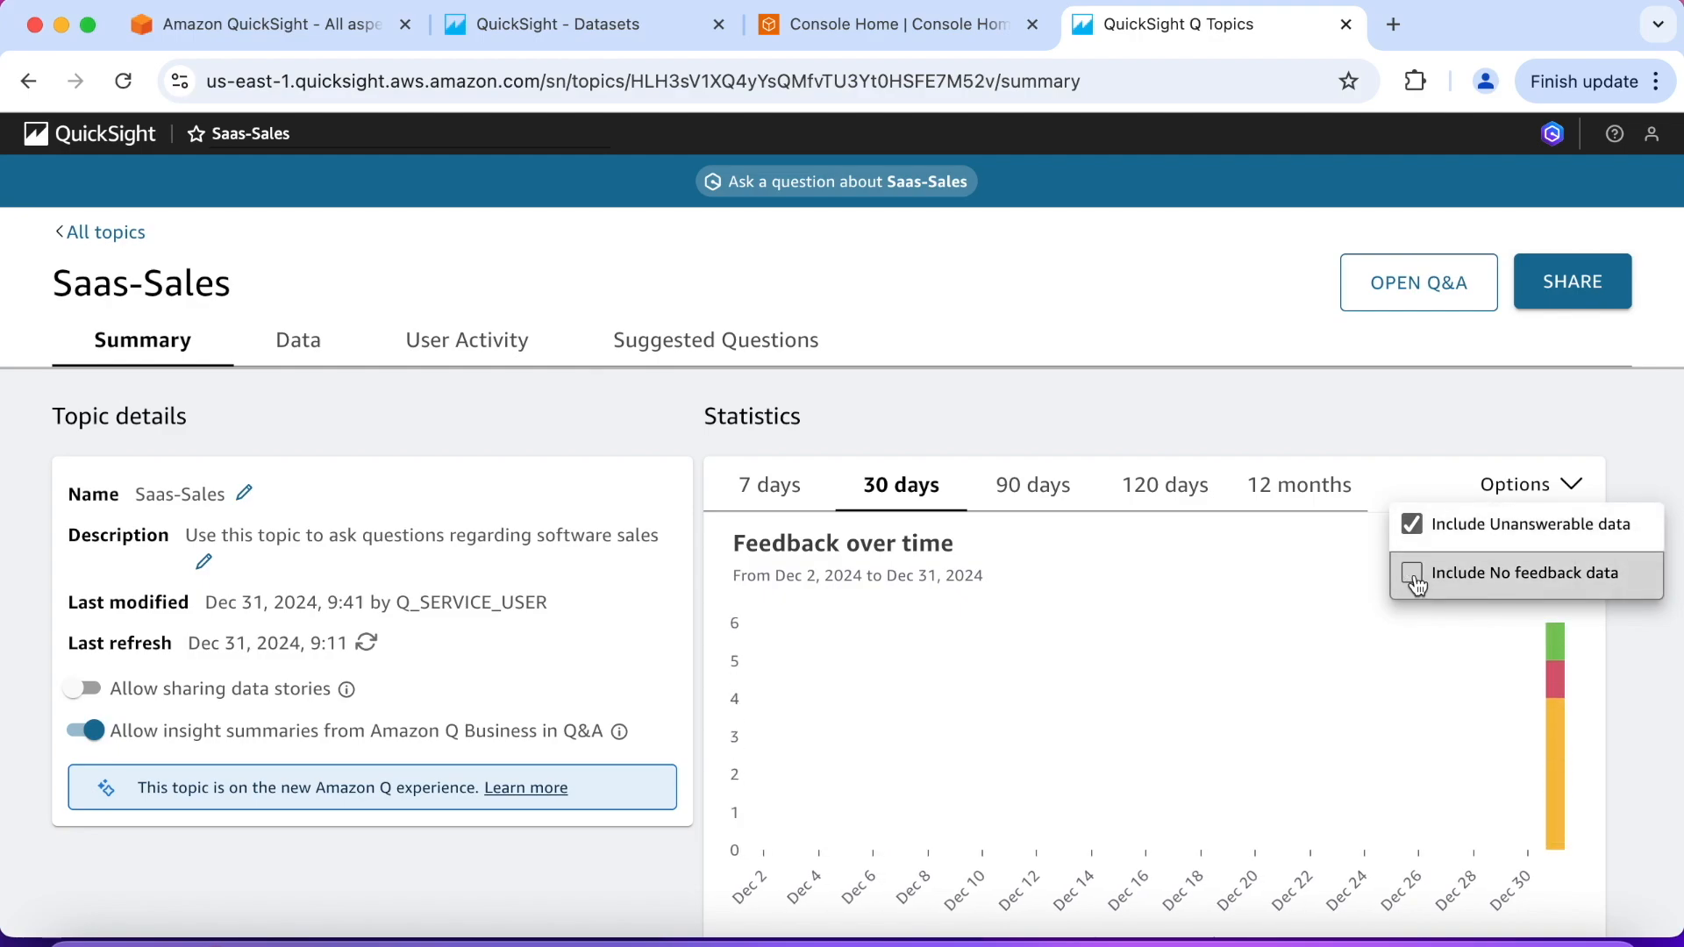
click(1416, 582)
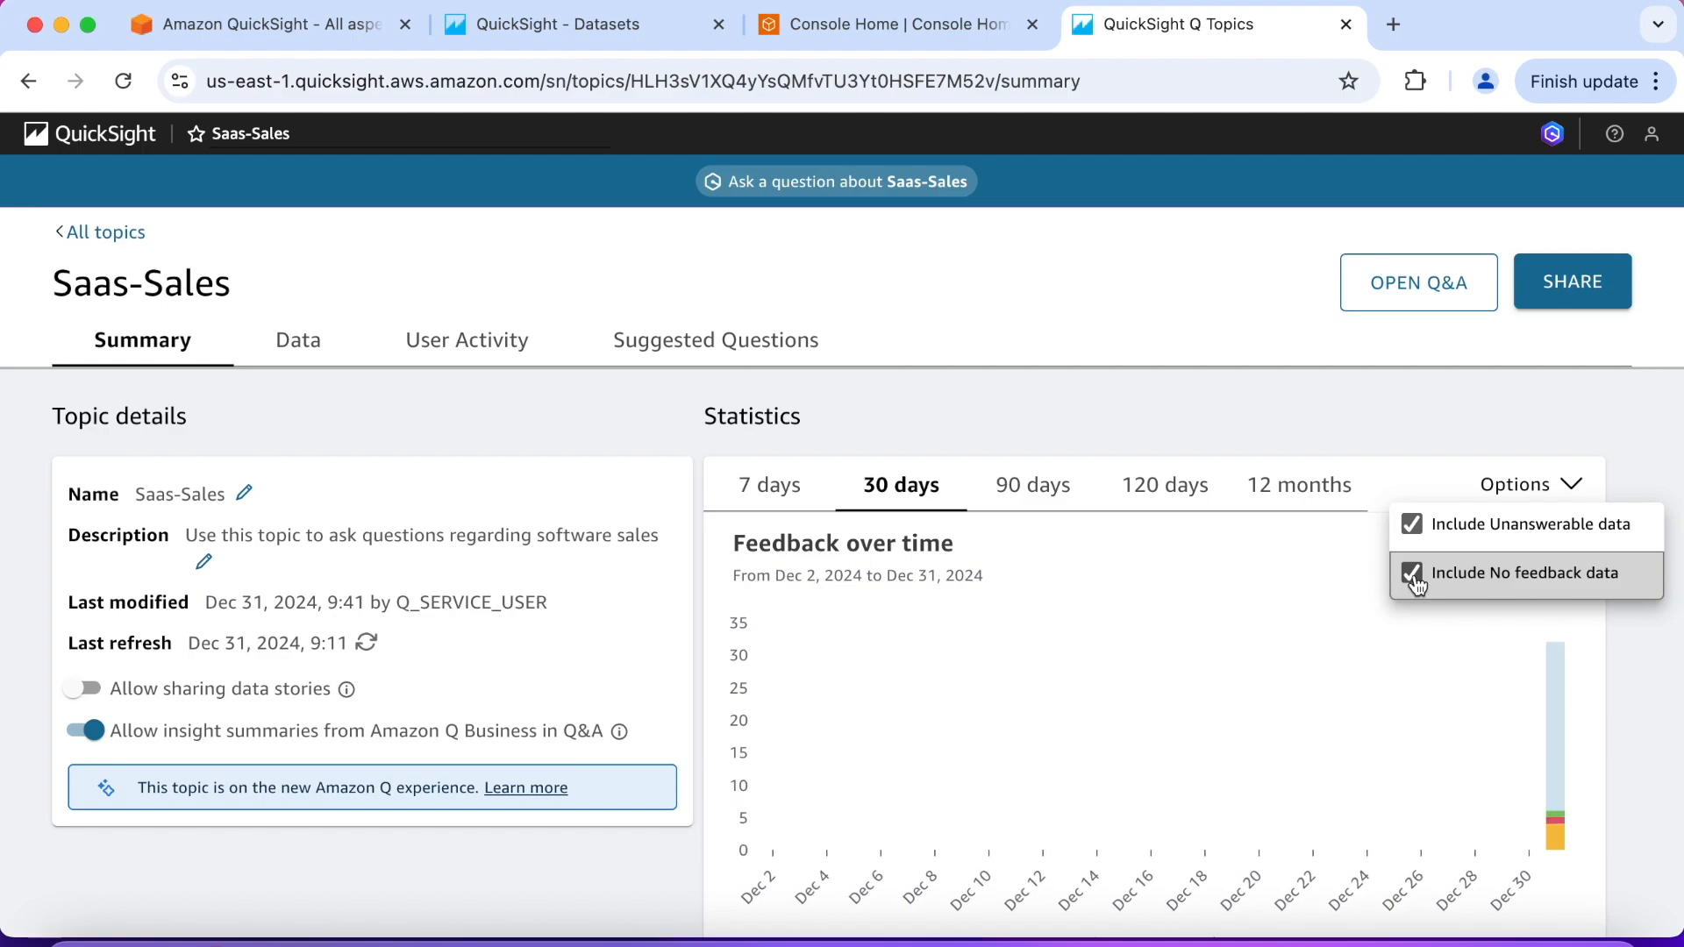
click(1579, 484)
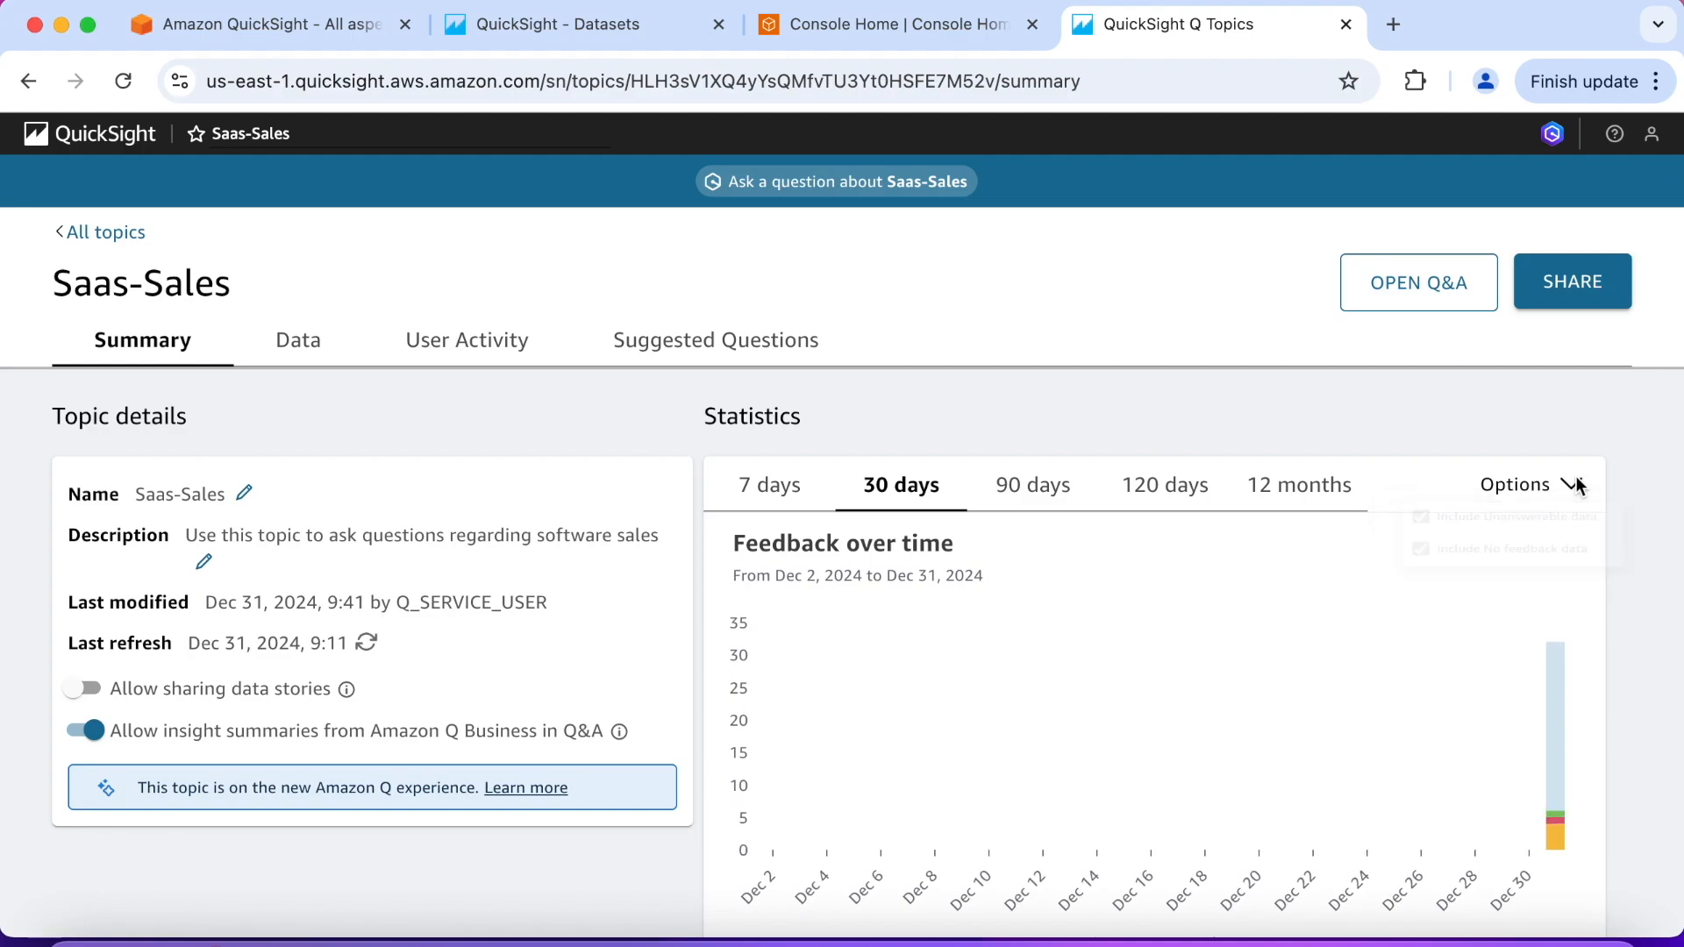
- View the feedback chart for 12 months and 7 days, and examine the 7-day total distribution of feedback
click(1320, 500)
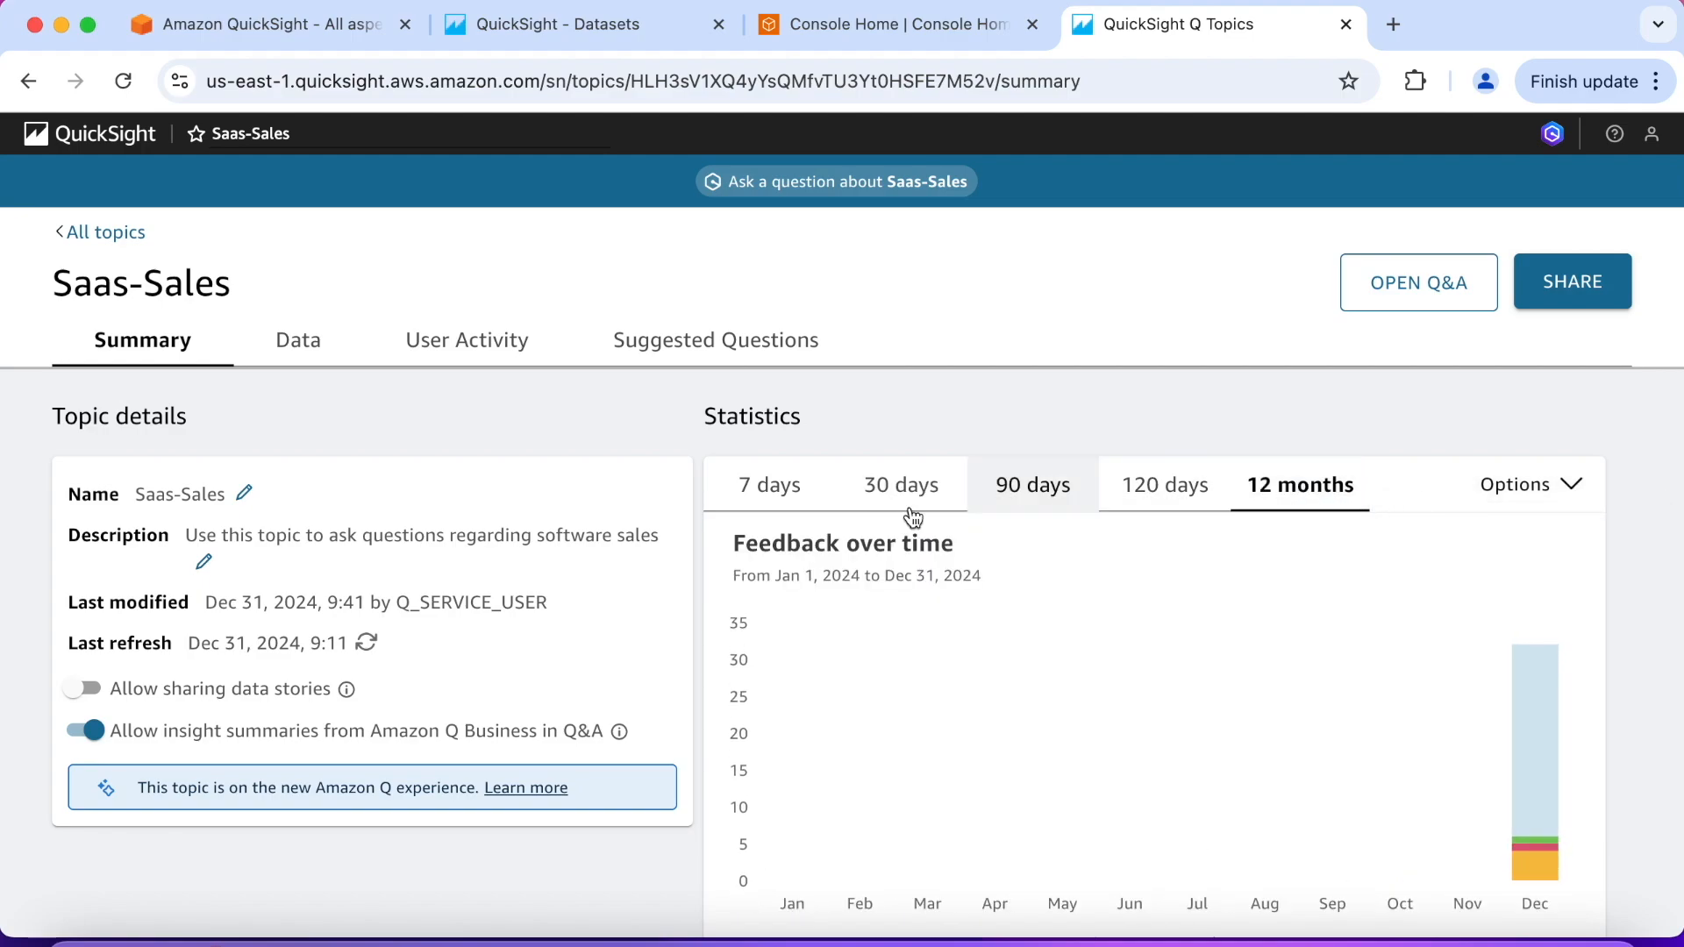
click(776, 498)
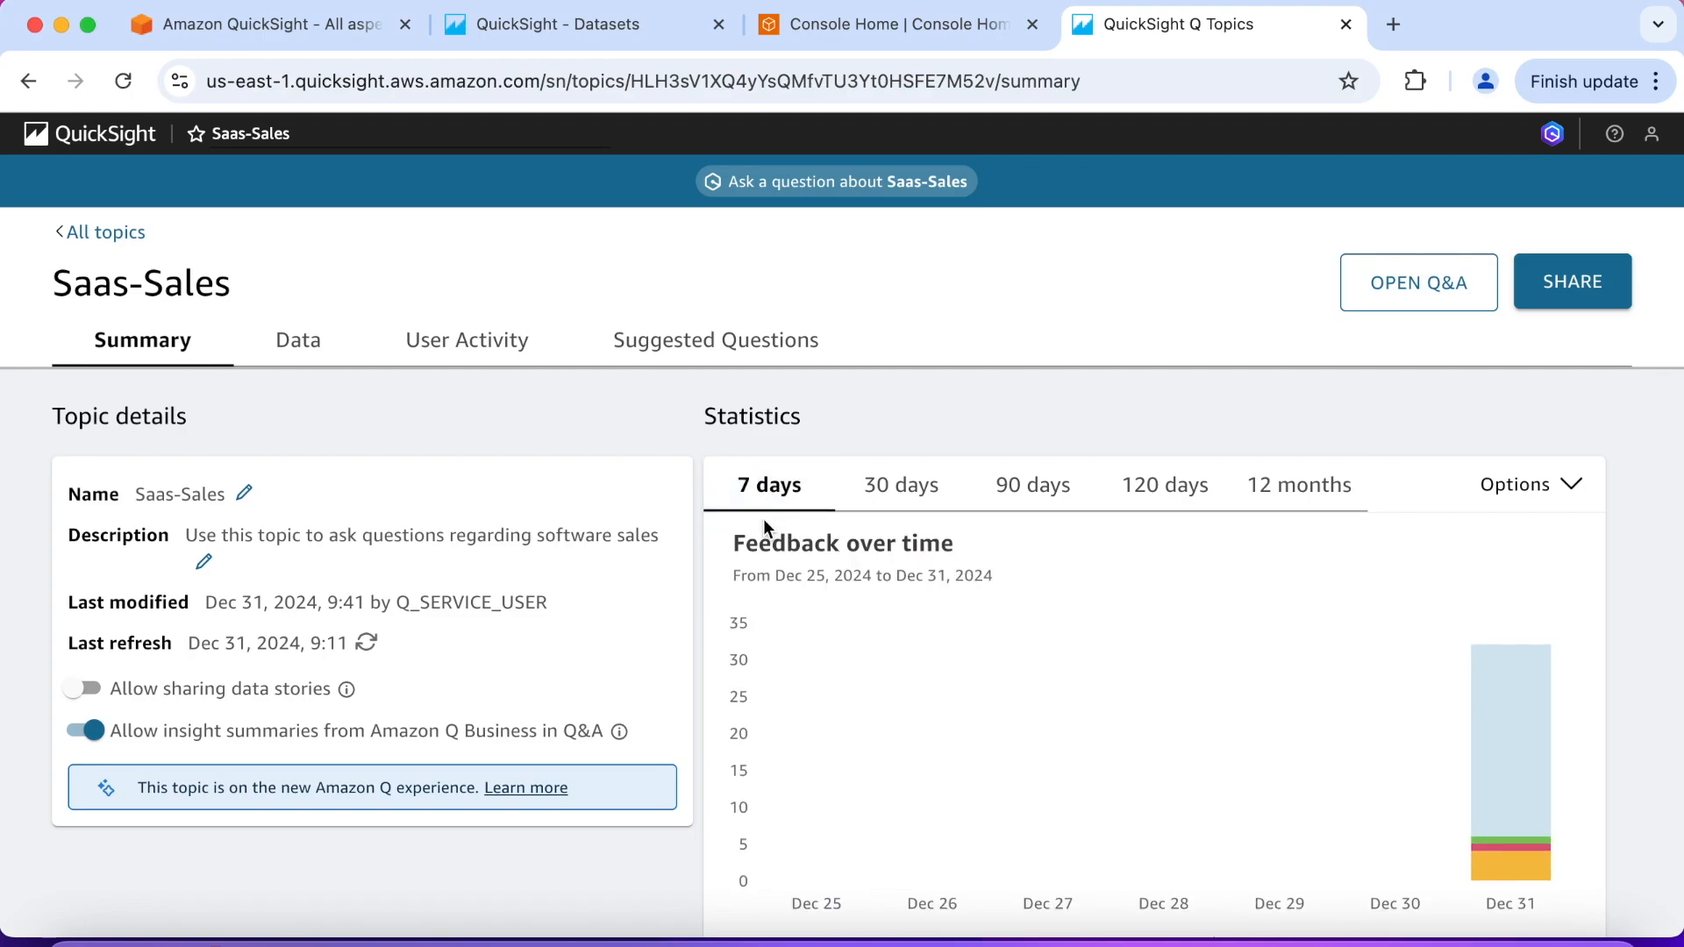
scroll(694, 602, down, 1)
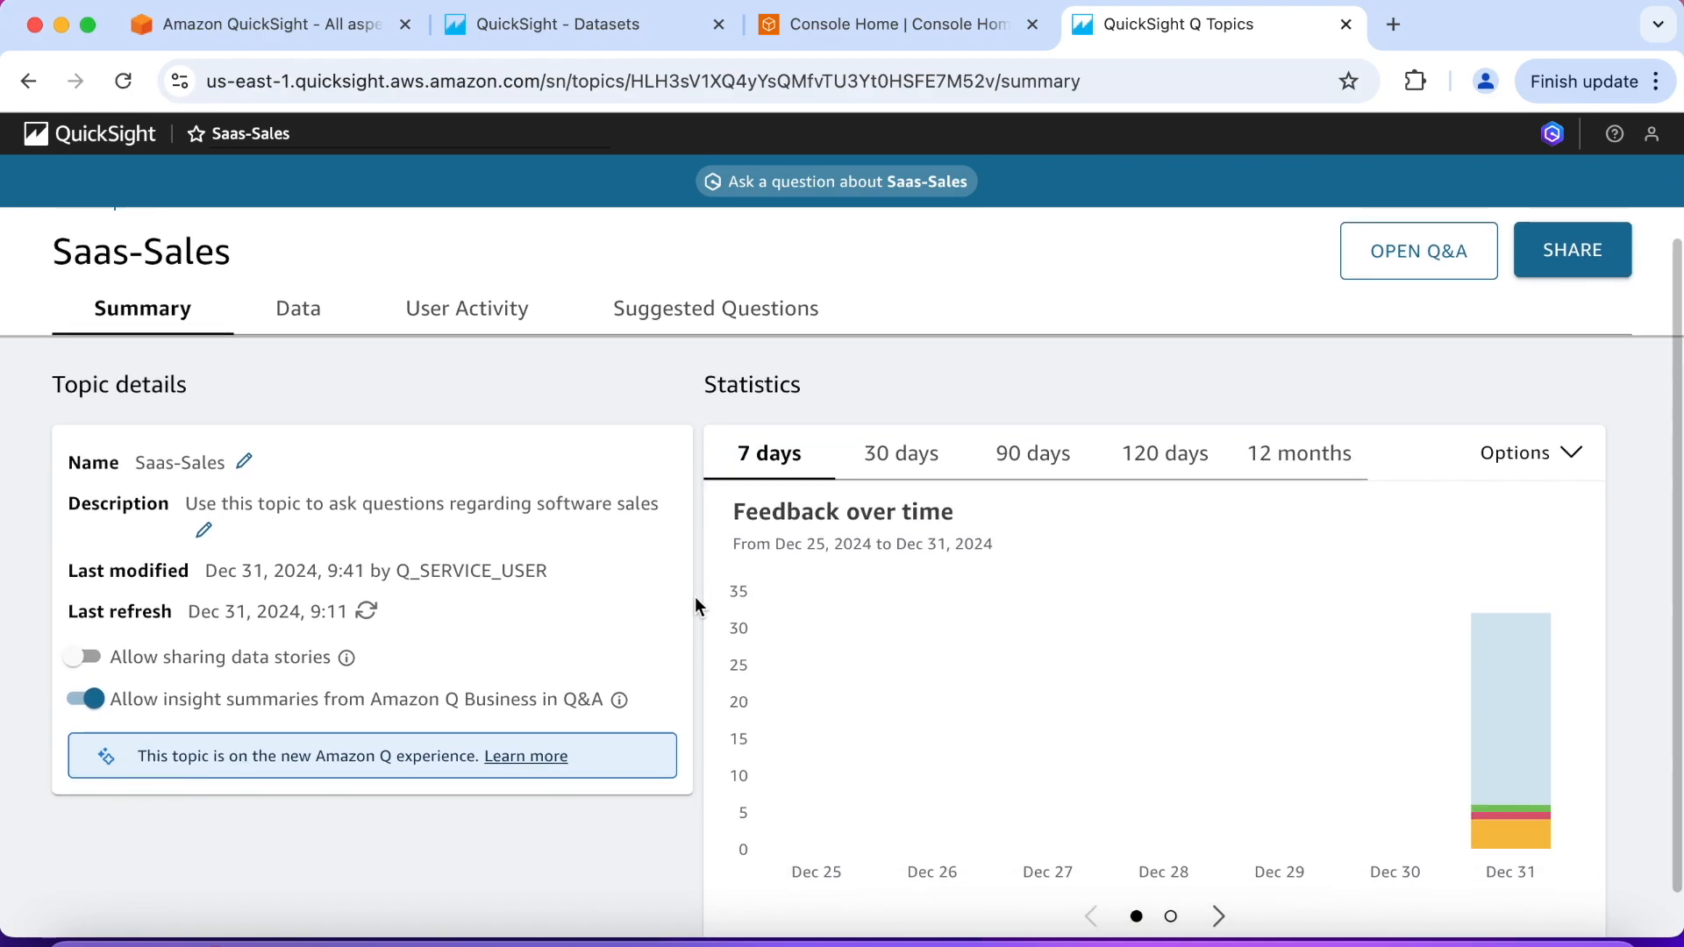
scroll(695, 597, down, 1)
click(1172, 871)
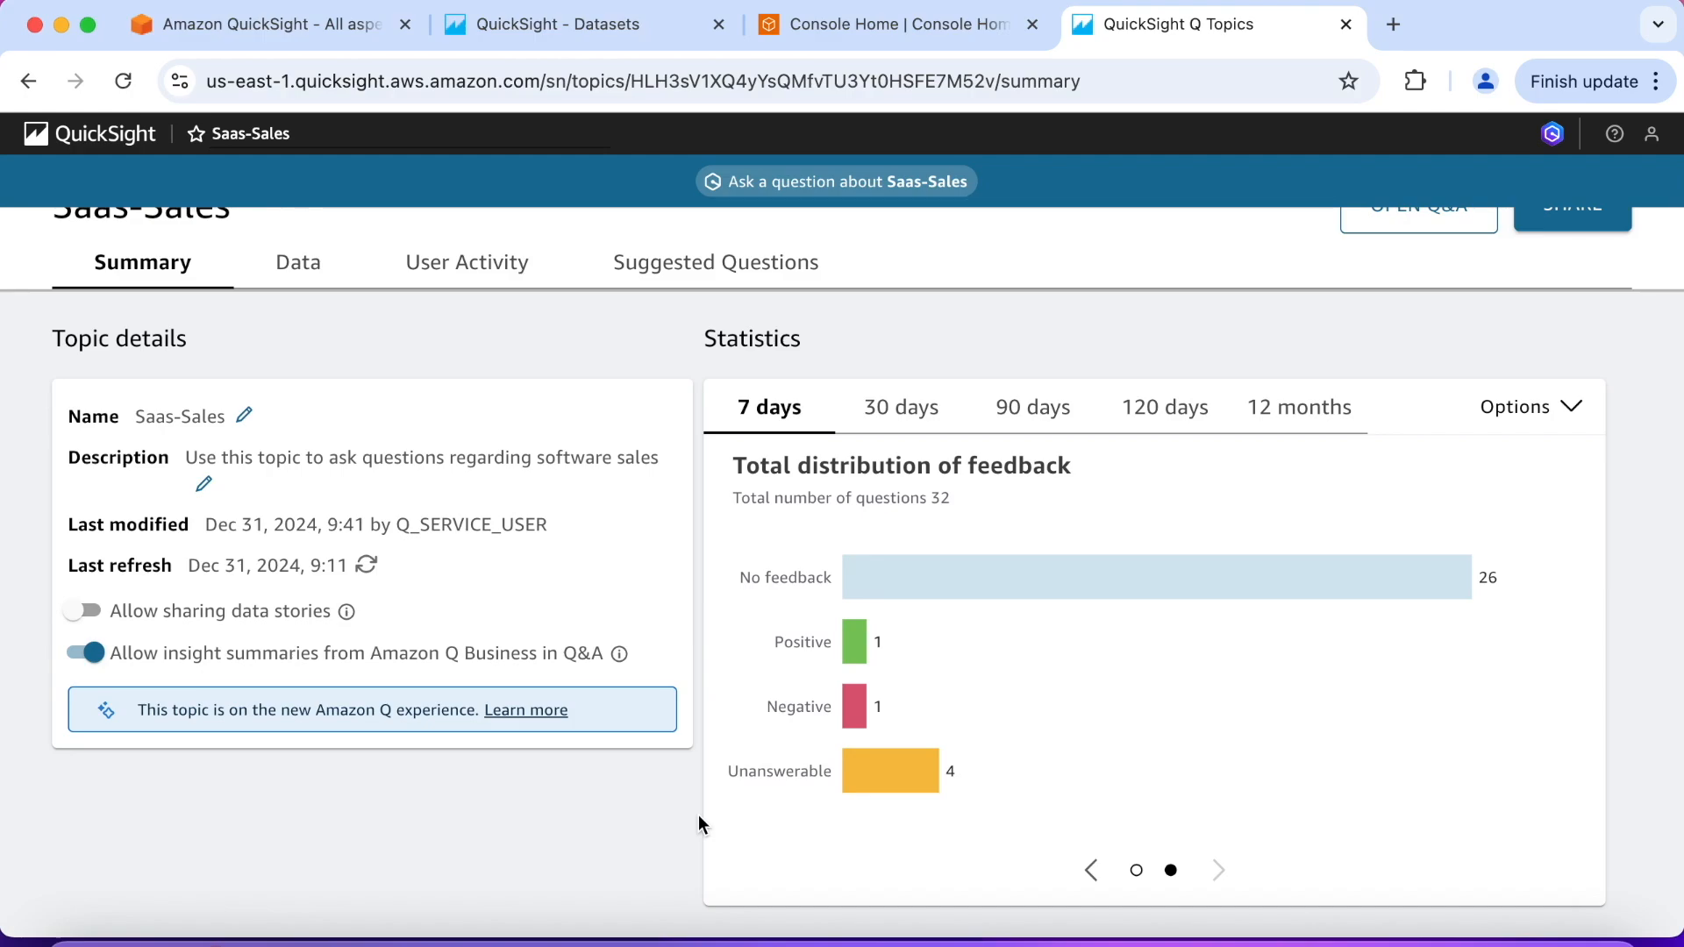
scroll(699, 816, up, 2)
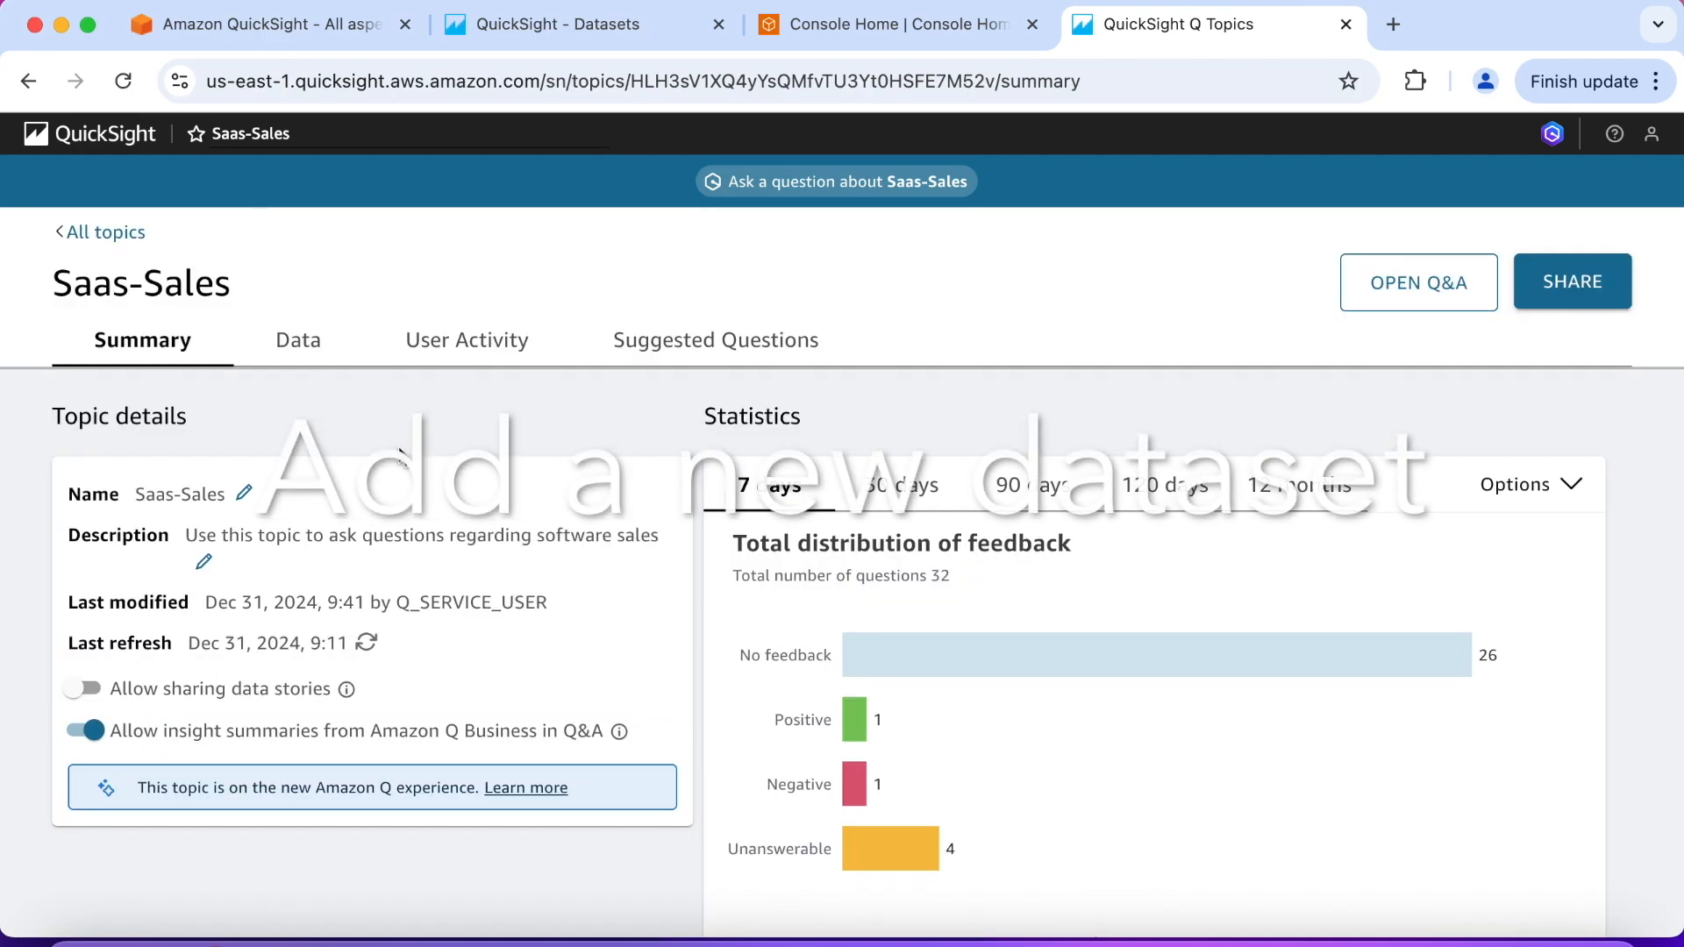
- Start a new dataset from an S3 source and name the data source Saas-Sales-MonthlySummary
click(105, 143)
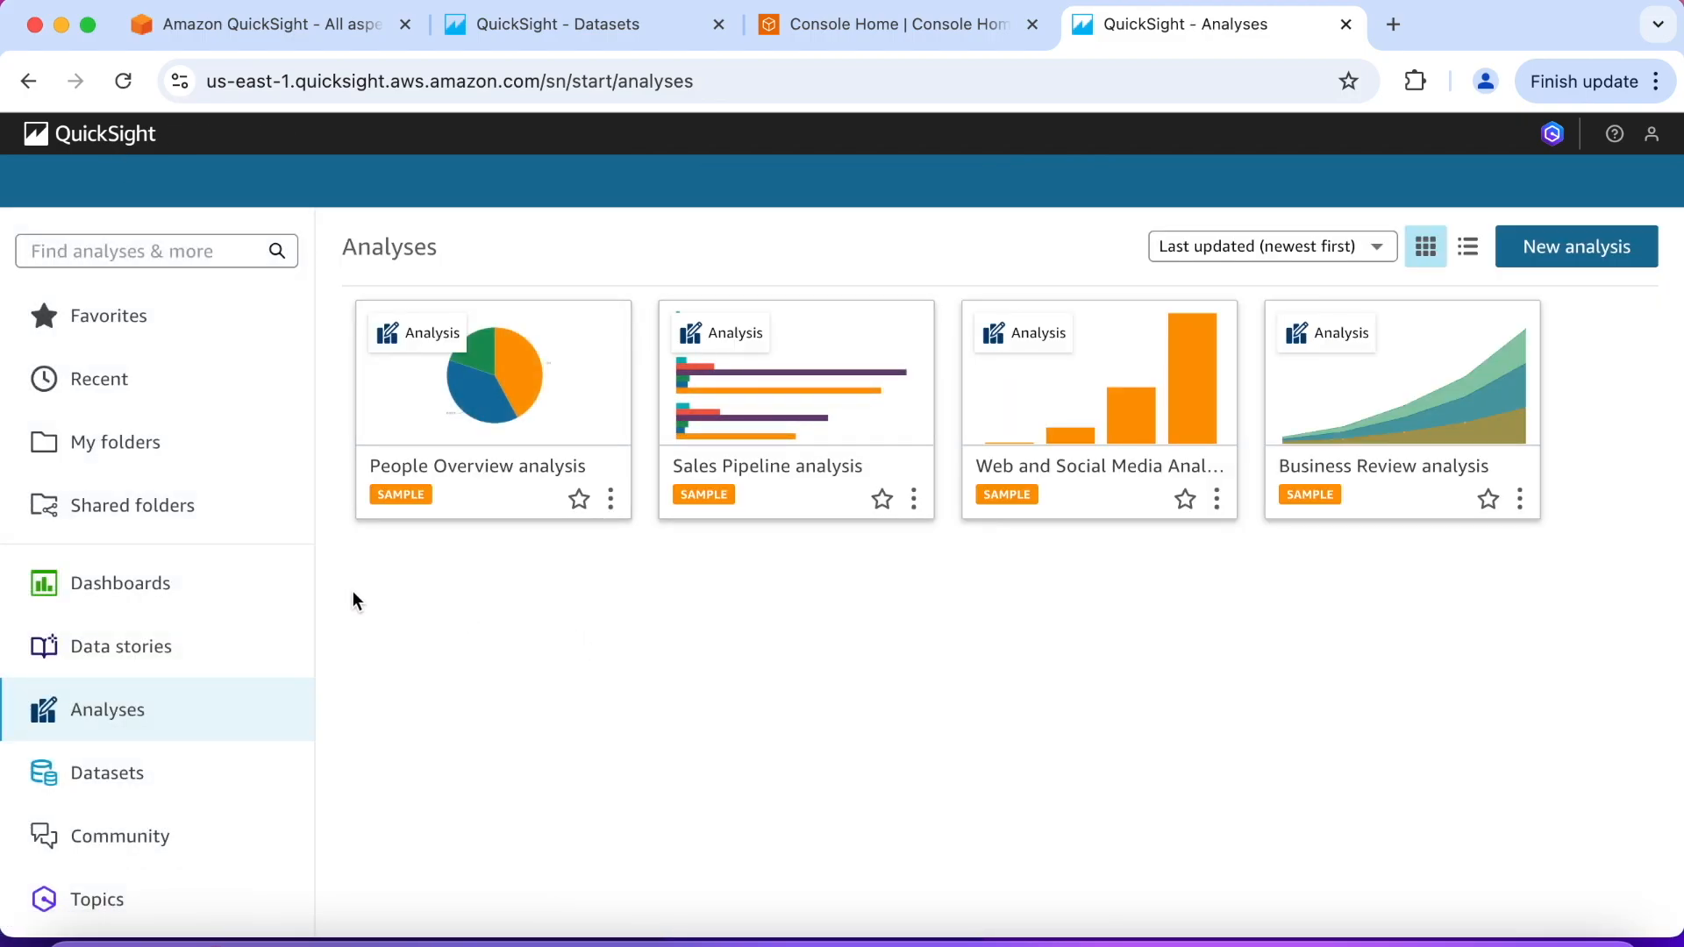
click(192, 782)
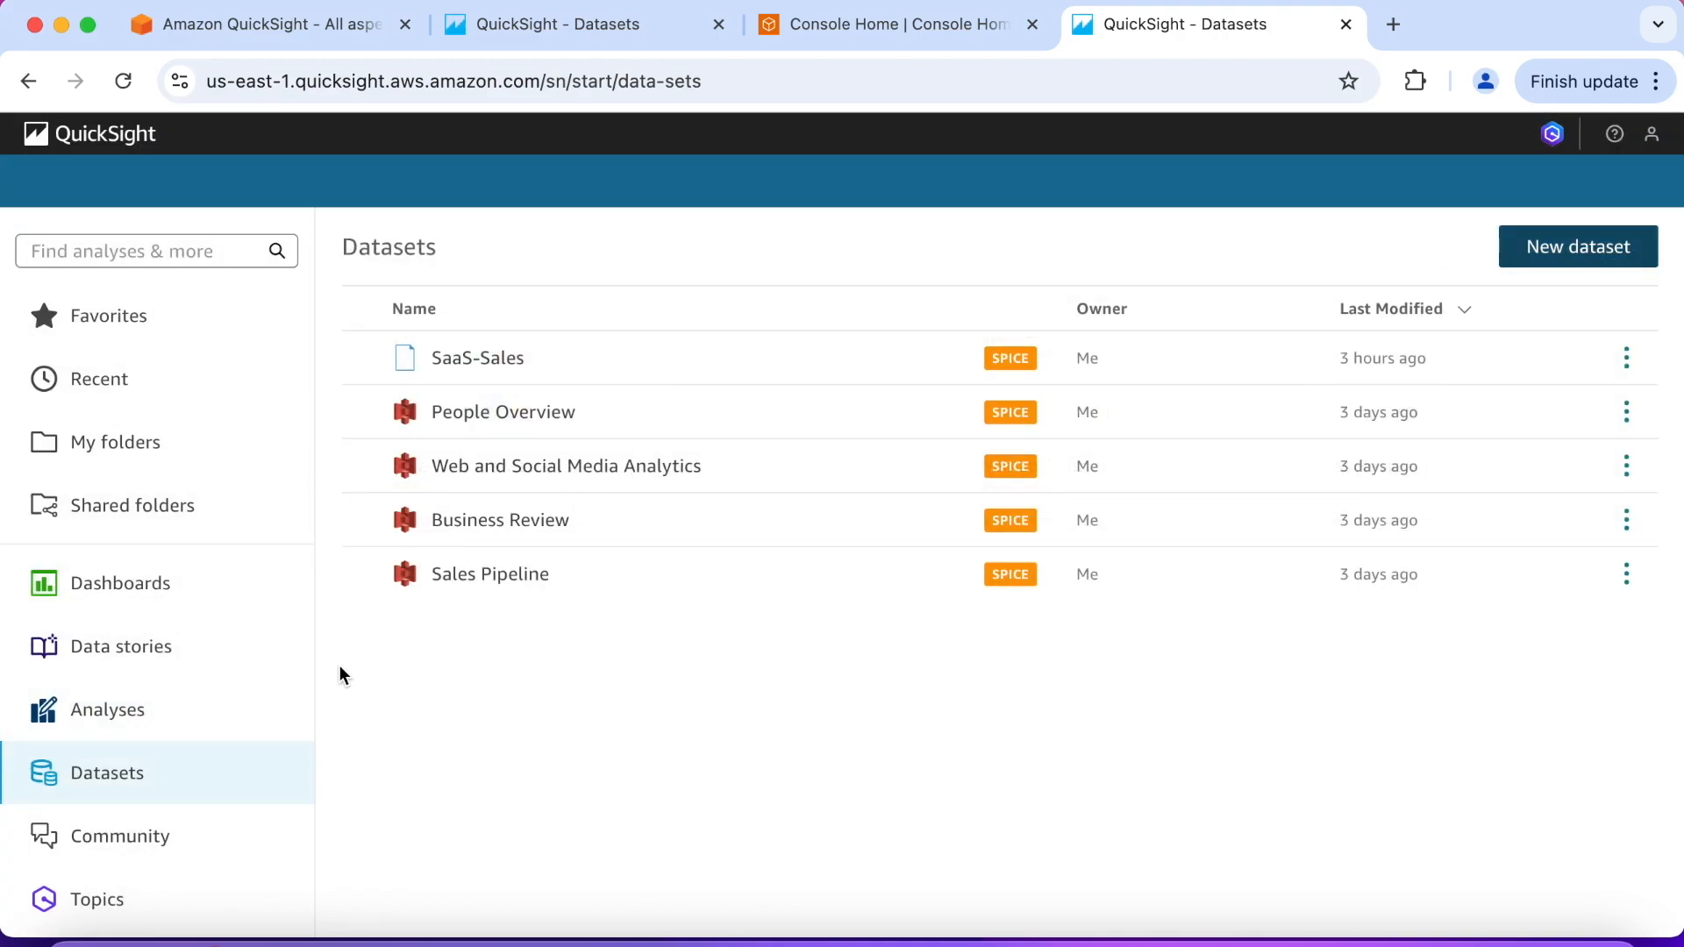
click(1560, 252)
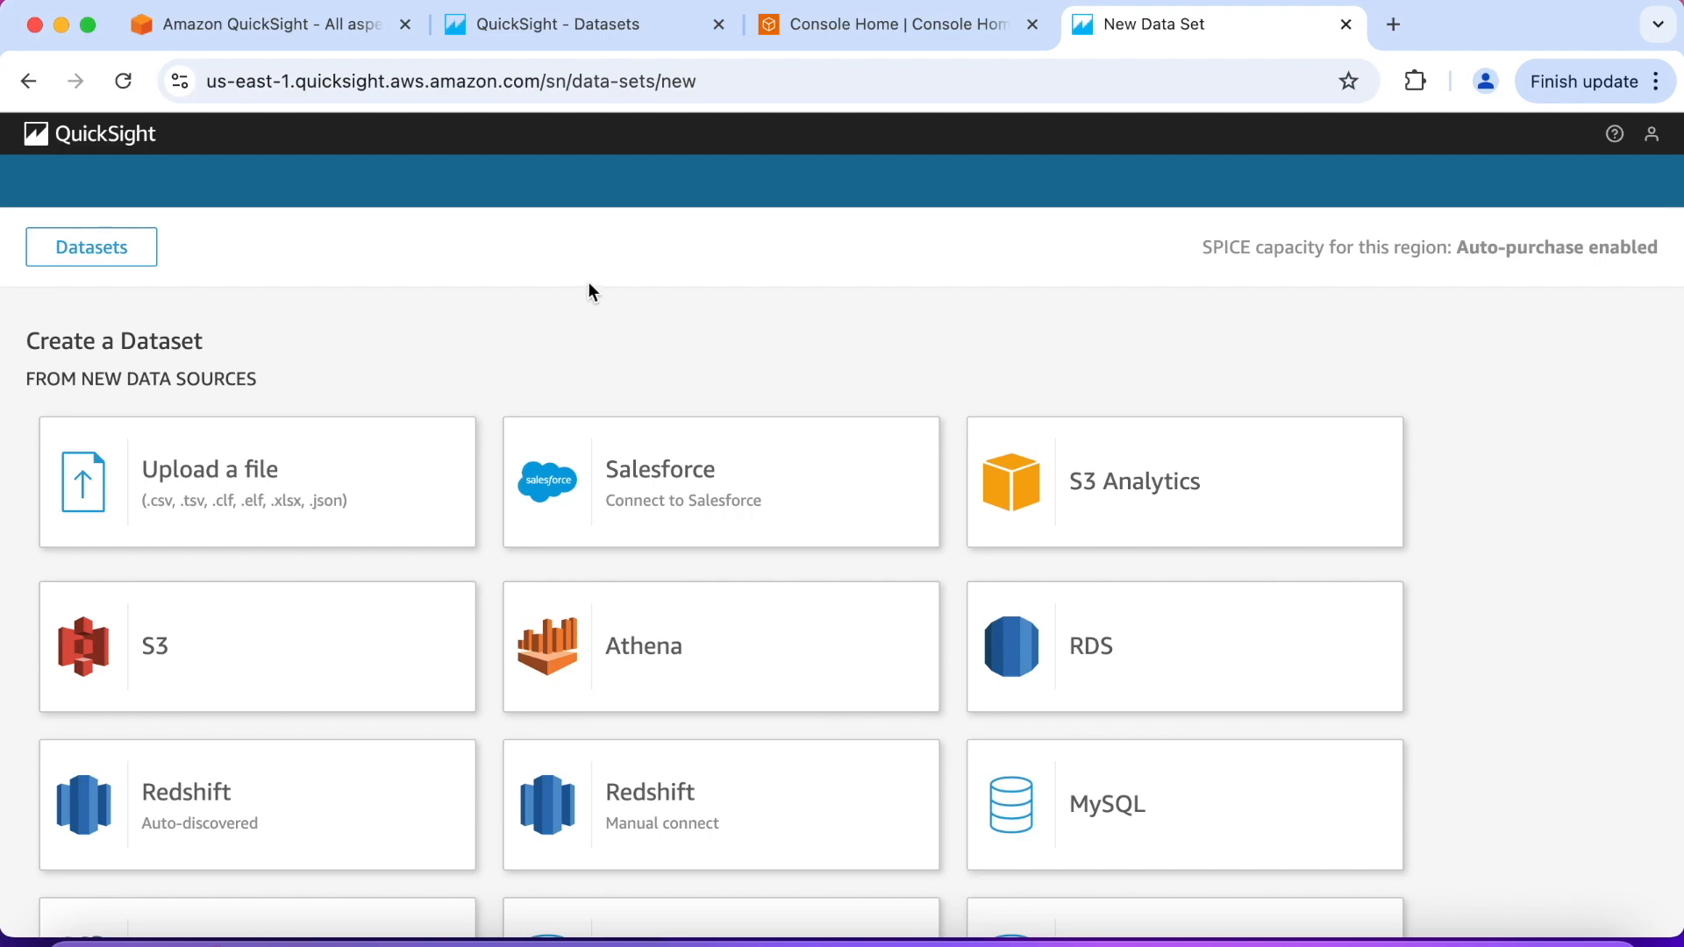
click(229, 651)
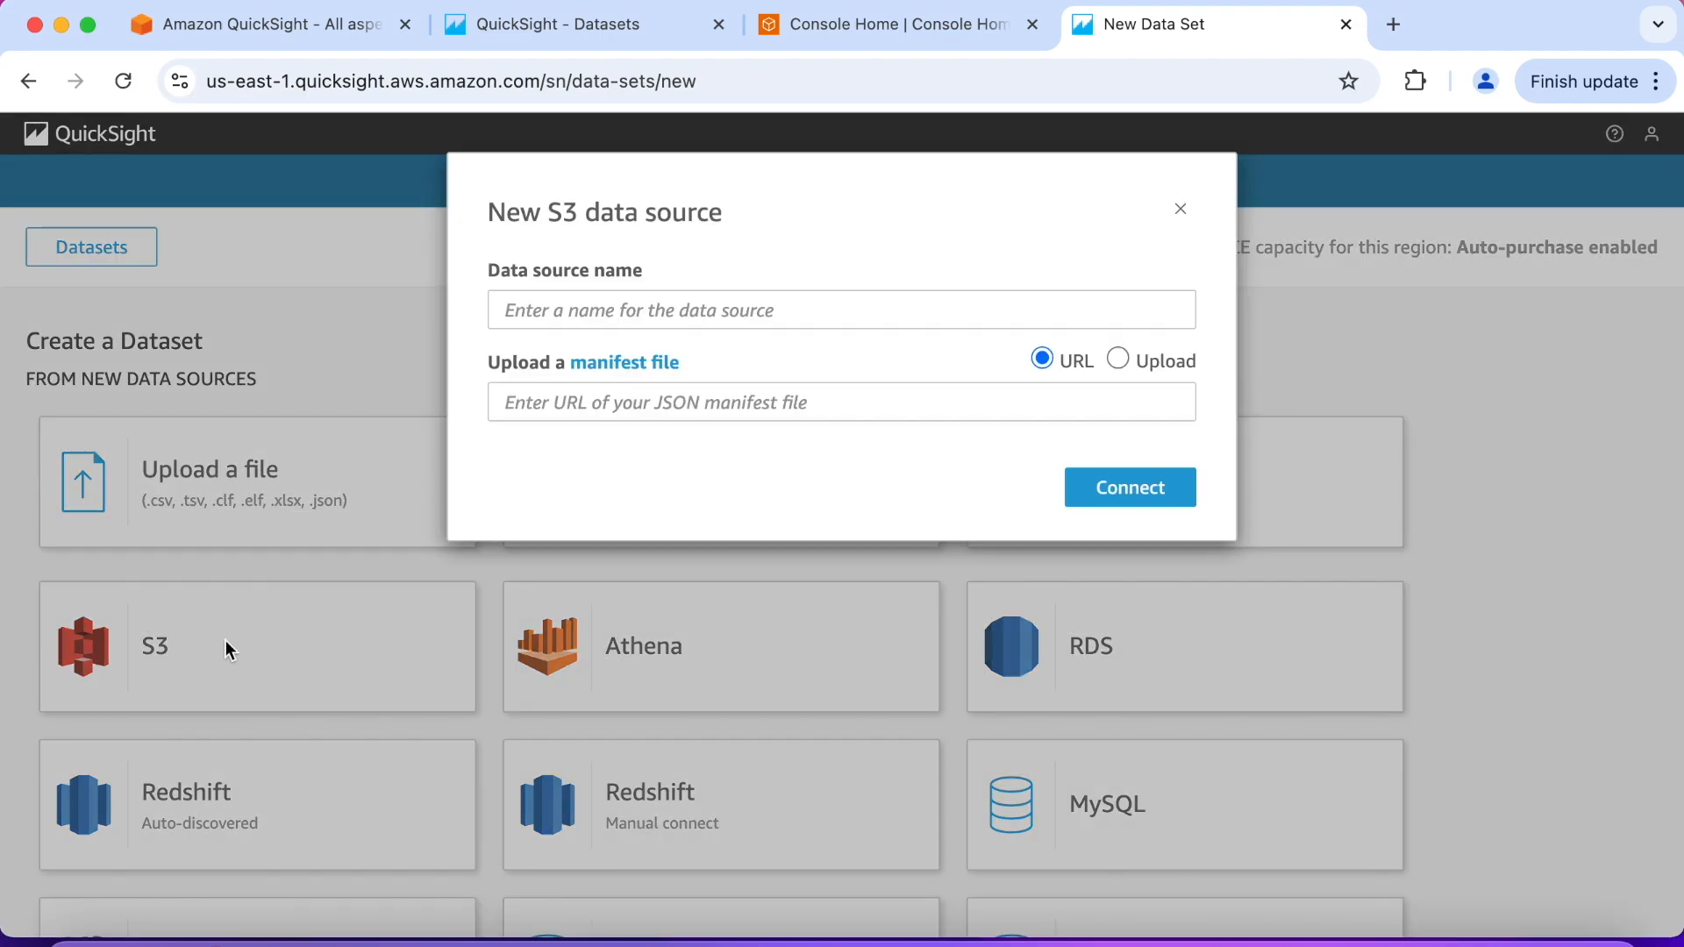
click(720, 320)
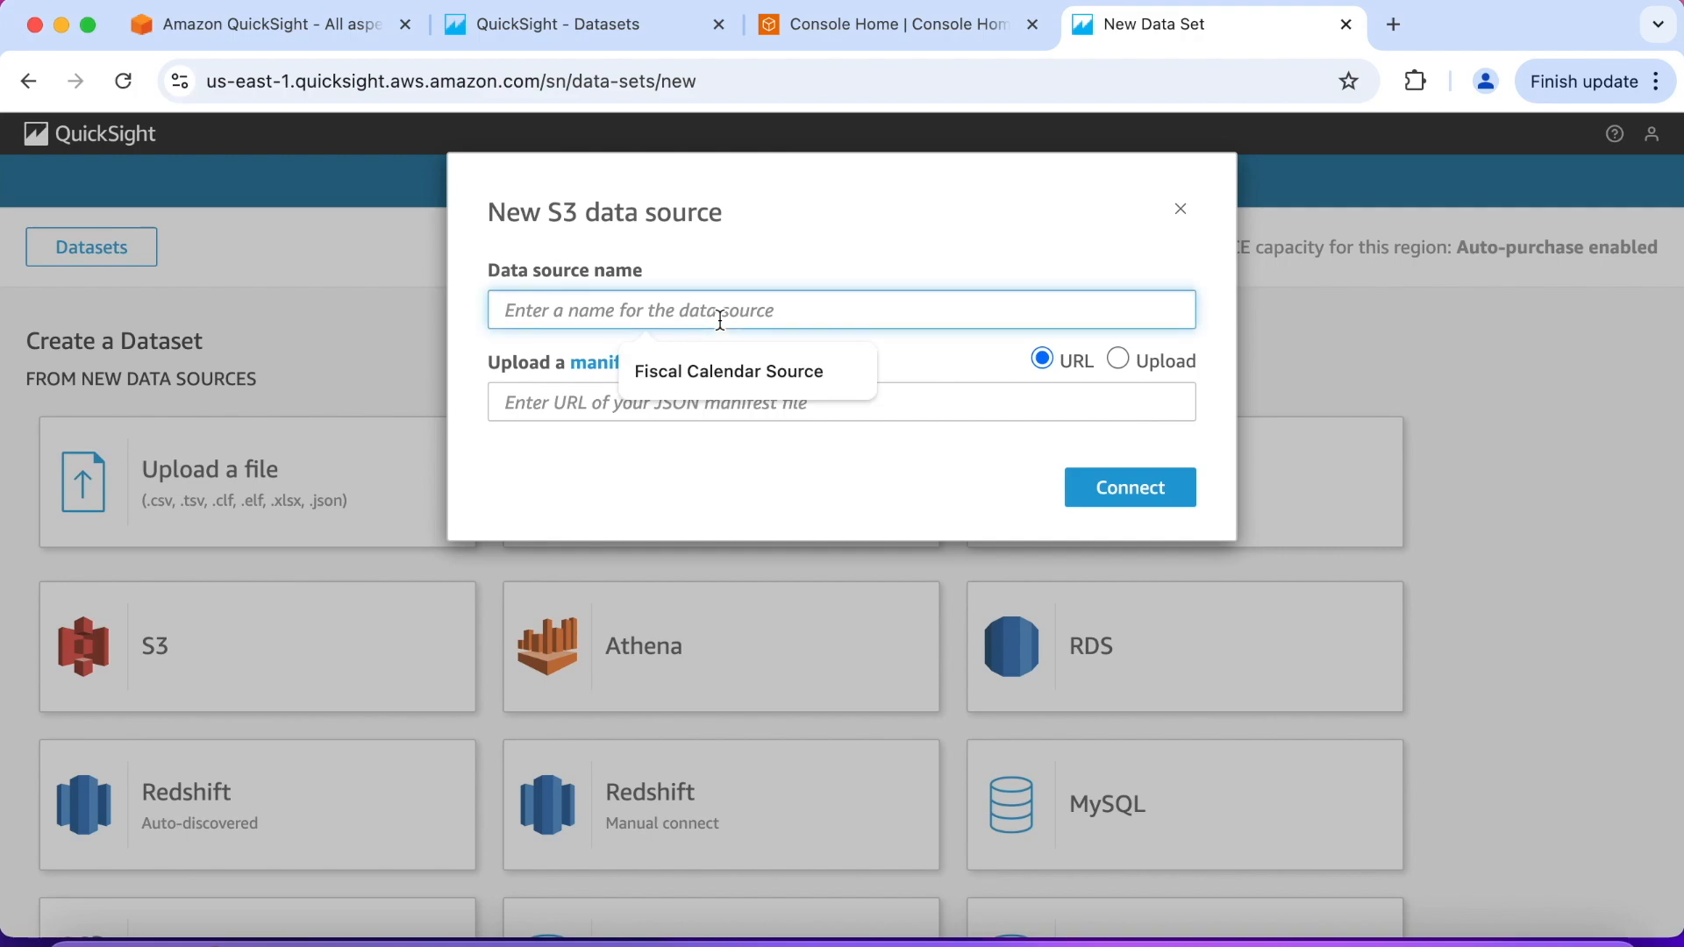
text(S)
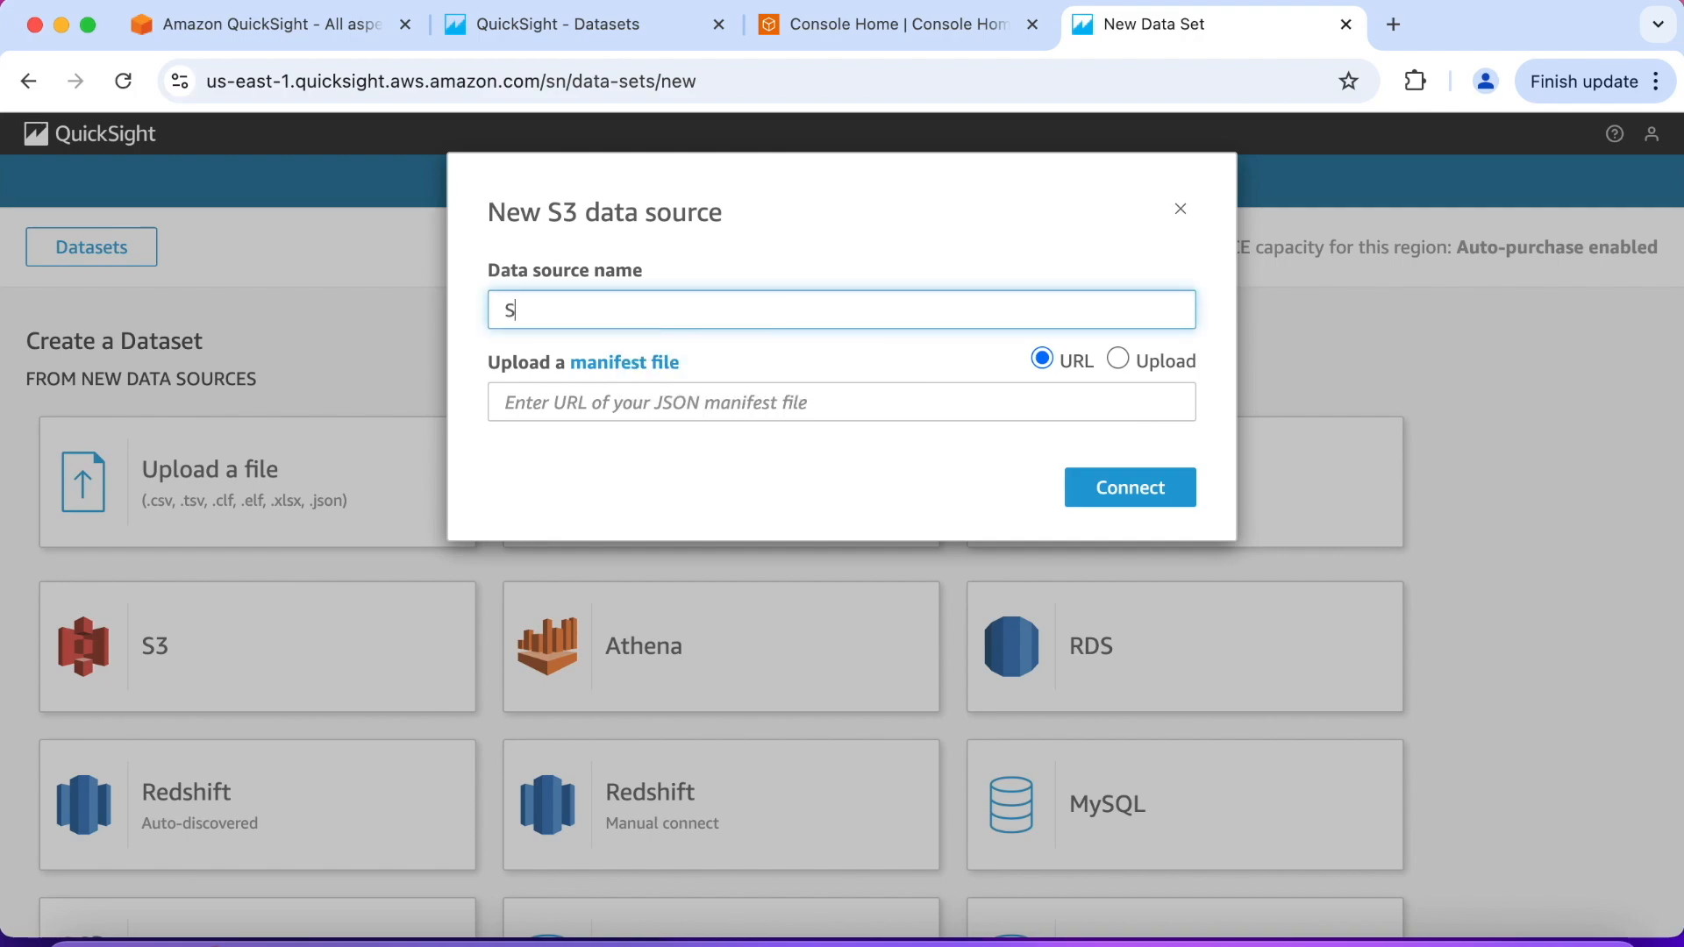
text(aas-Sales-Monthly)
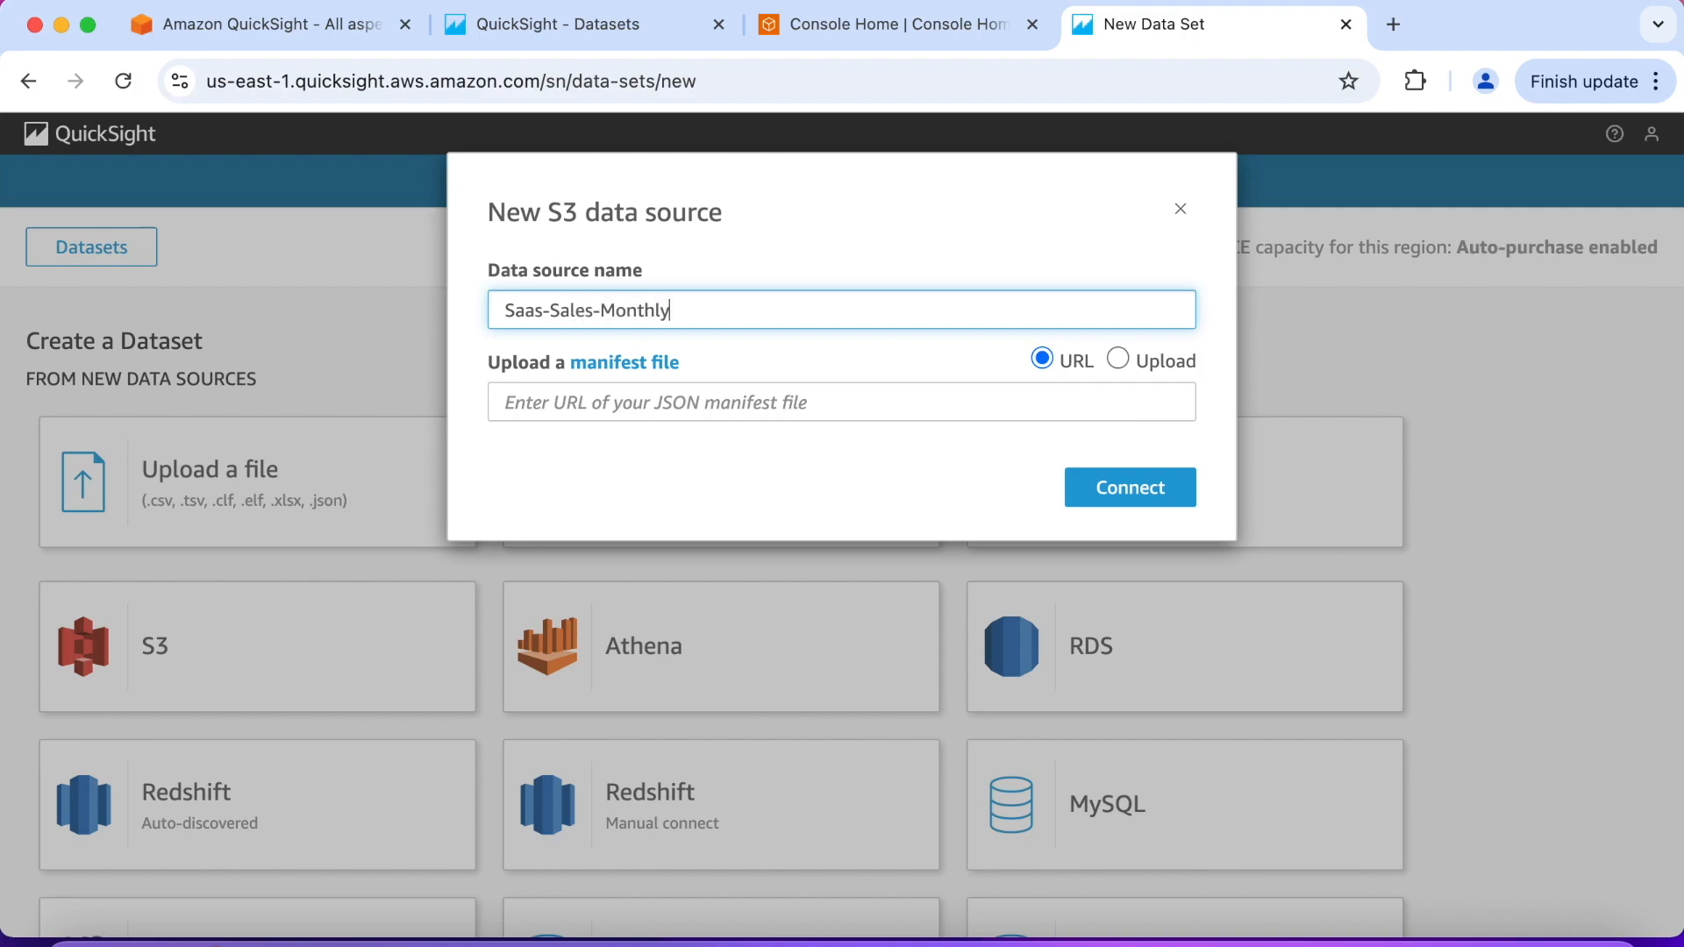
text(Summary)
- Copy the SaaSSalesMonthlySummaryManifest.json URL from the workshop page, enter it as the S3 source's manifest file URL and connect
click(263, 24)
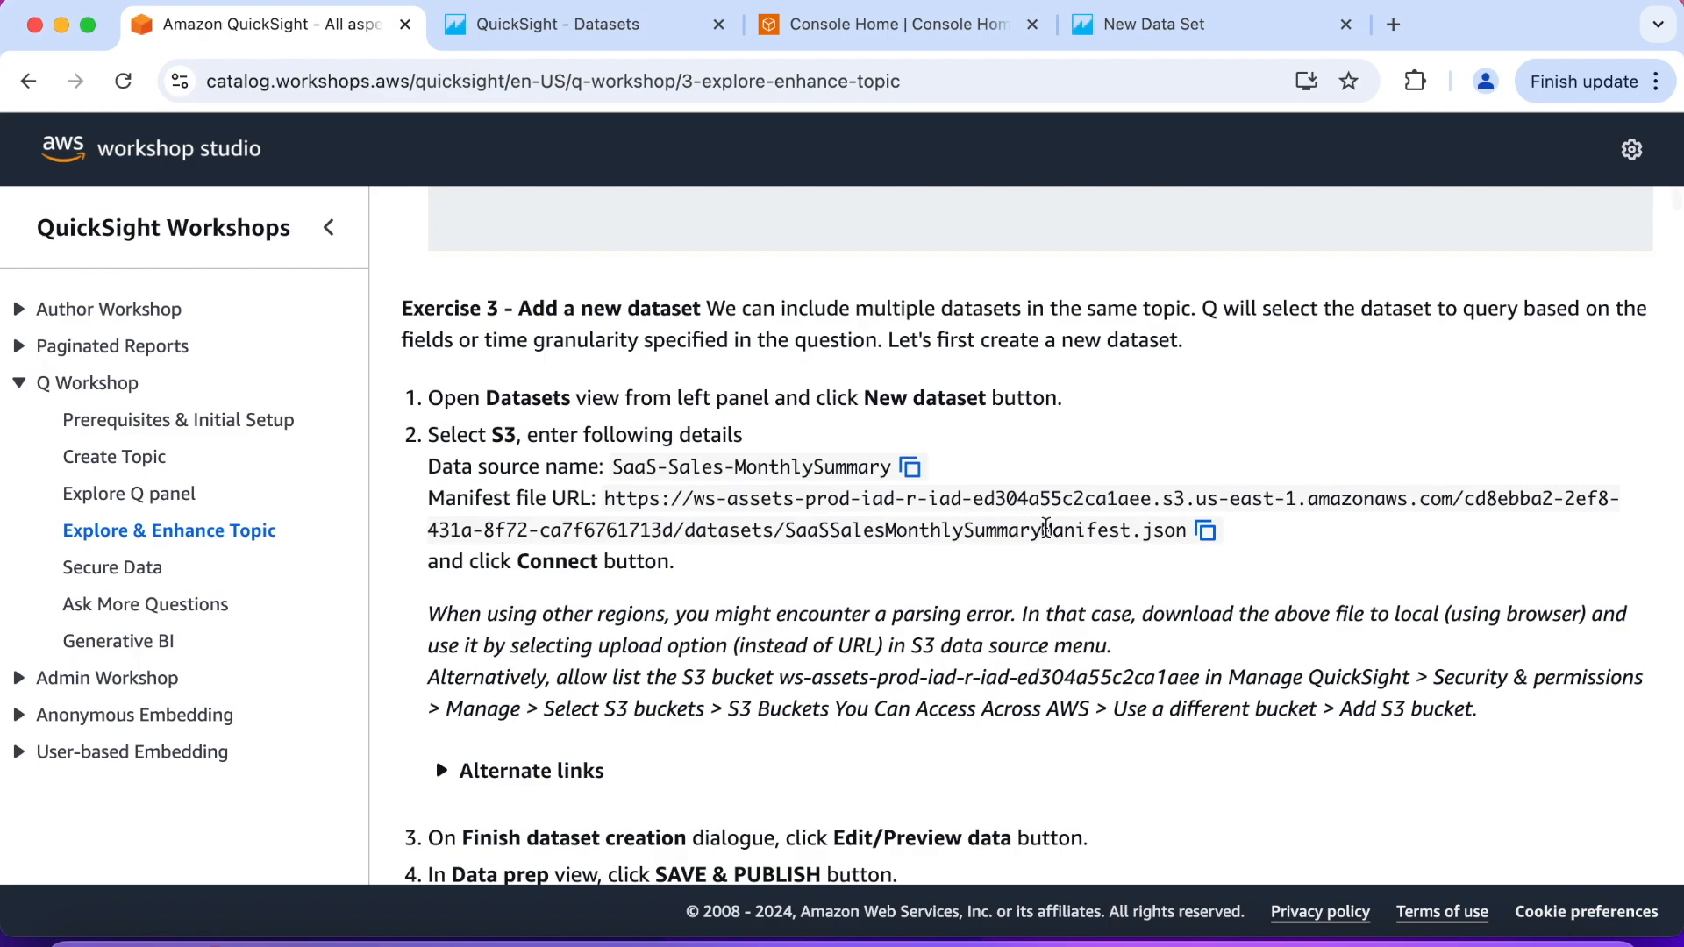
click(1204, 533)
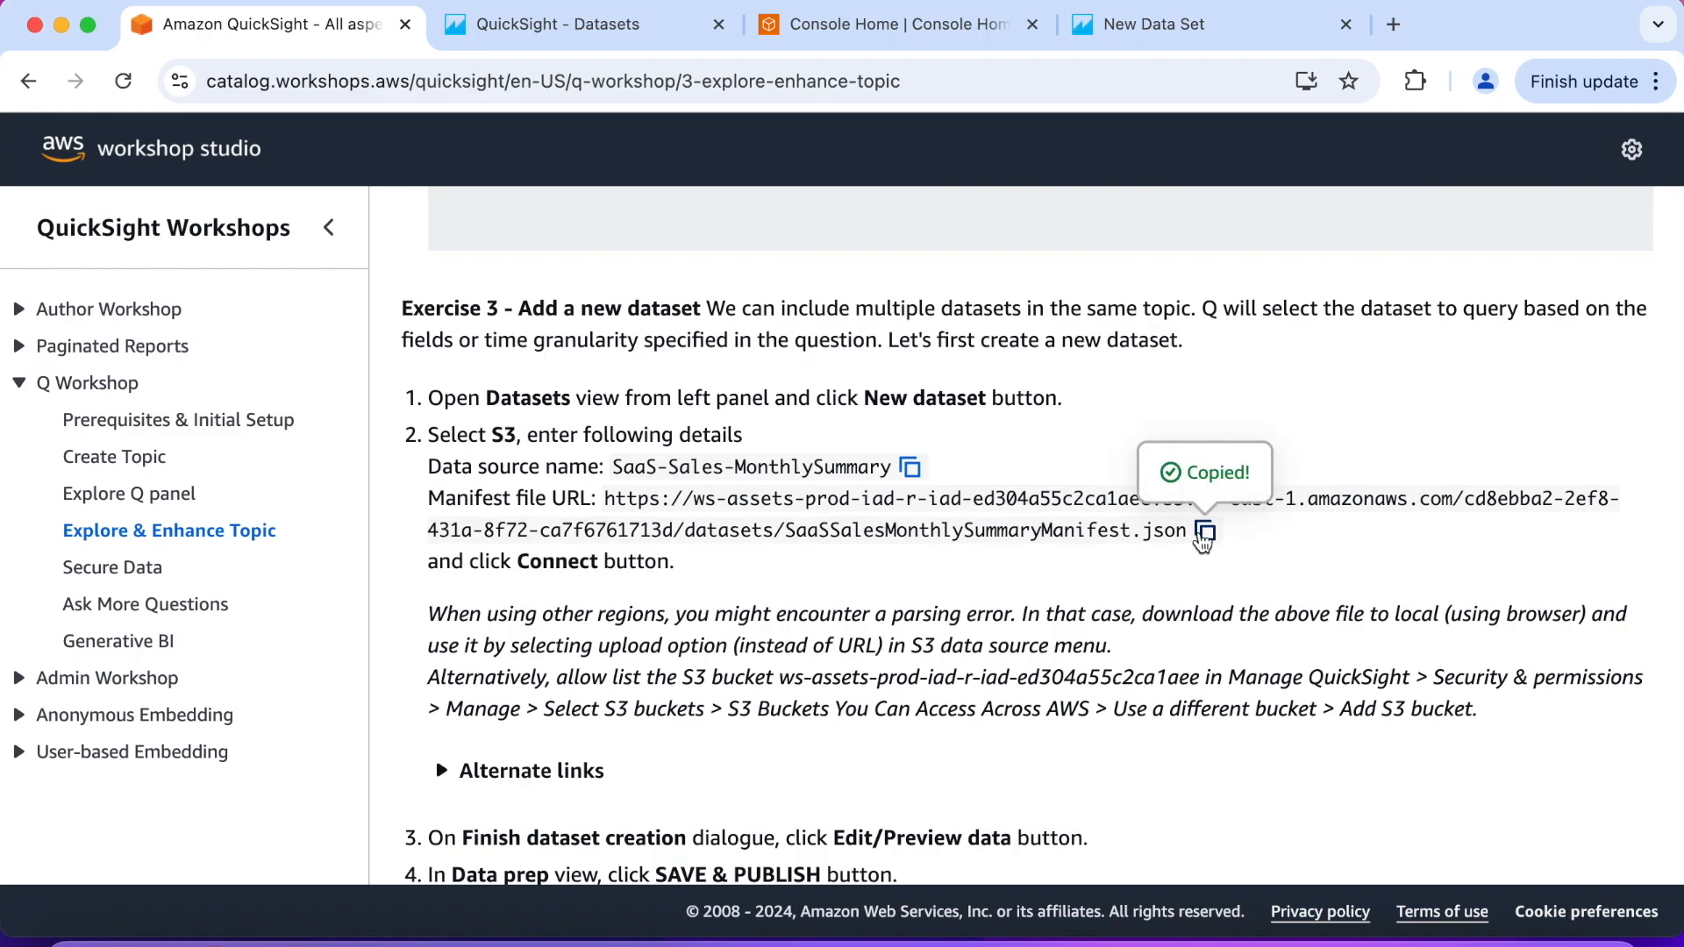
click(1170, 39)
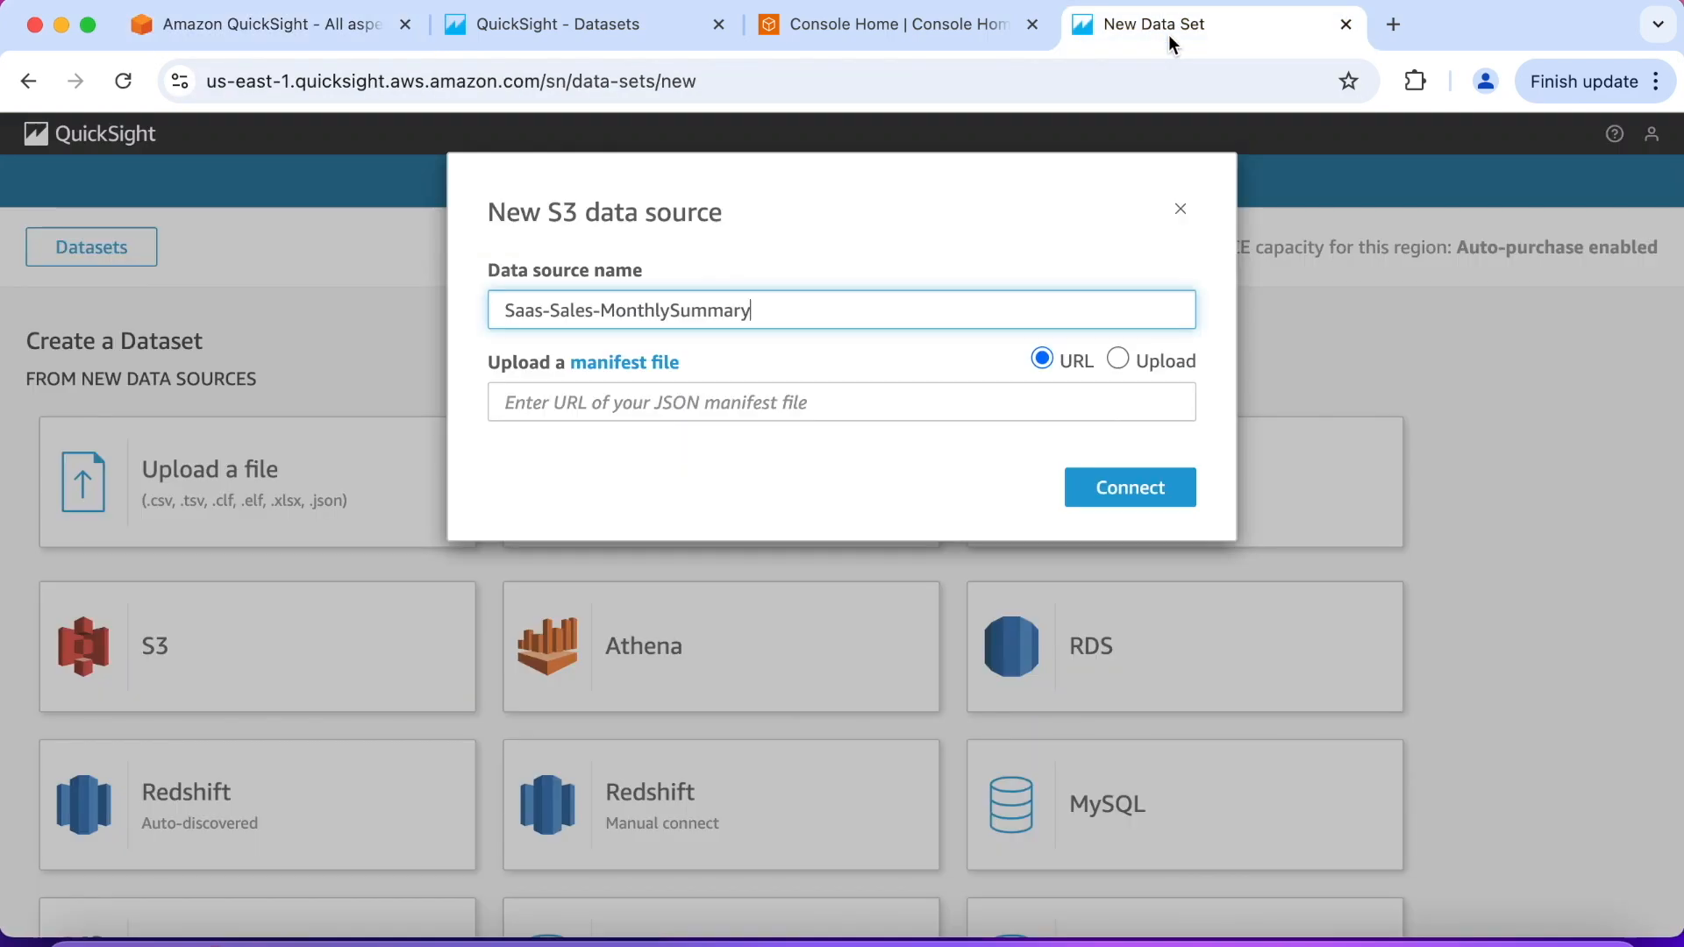
click(593, 397)
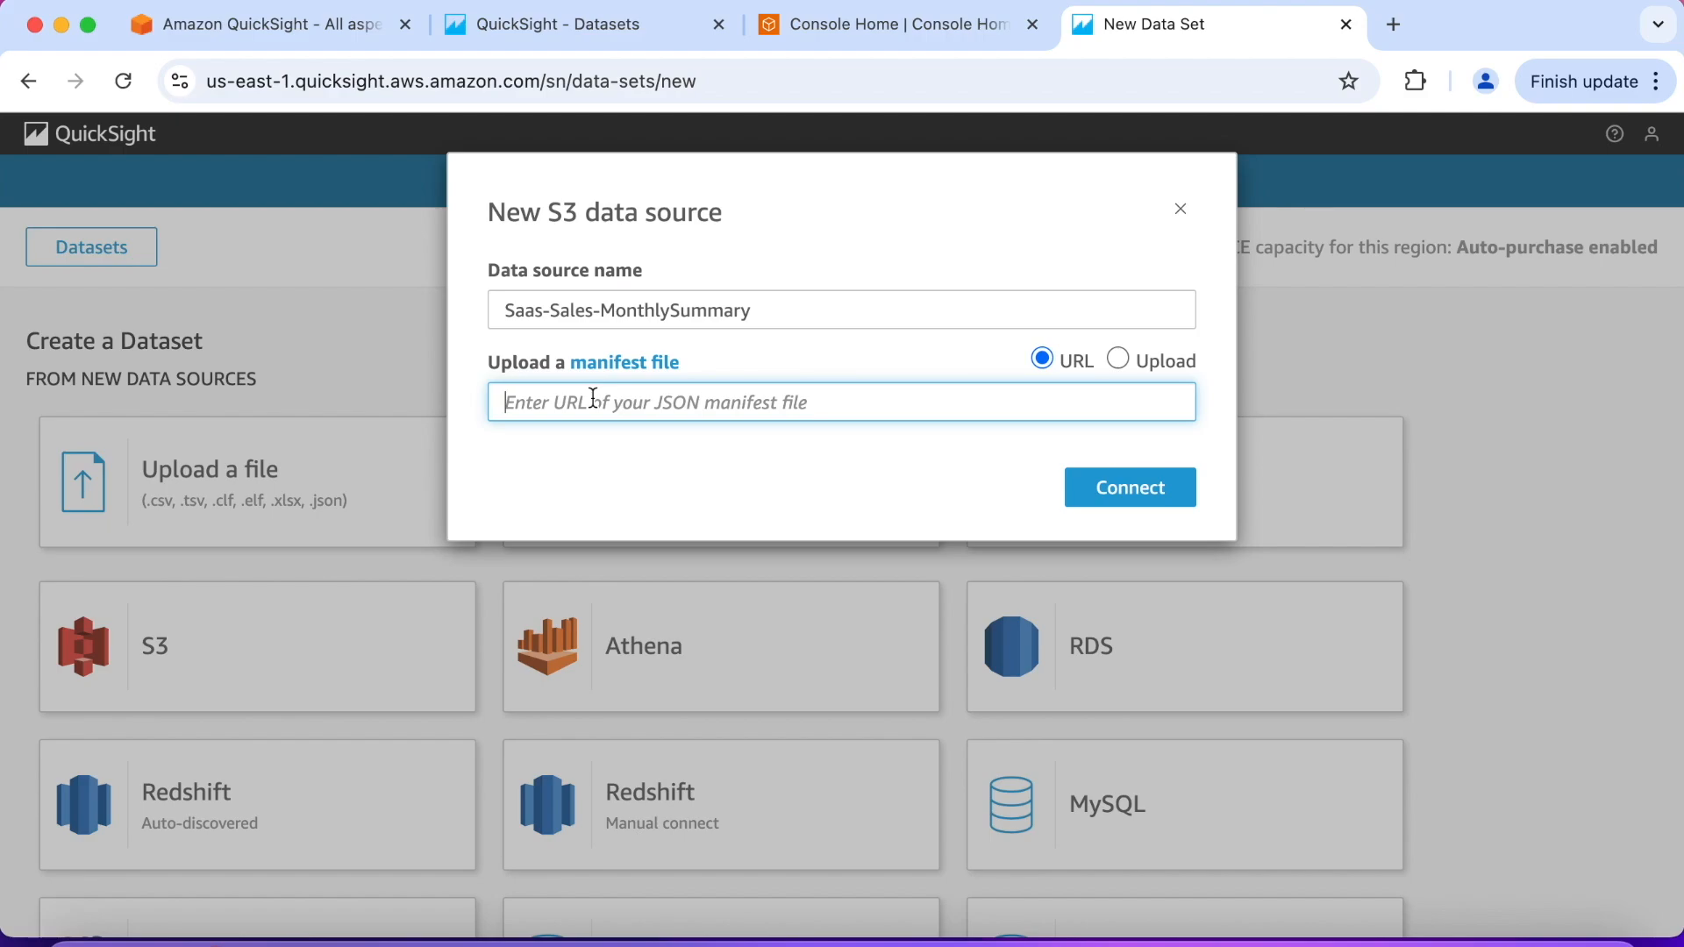
key(super+v)
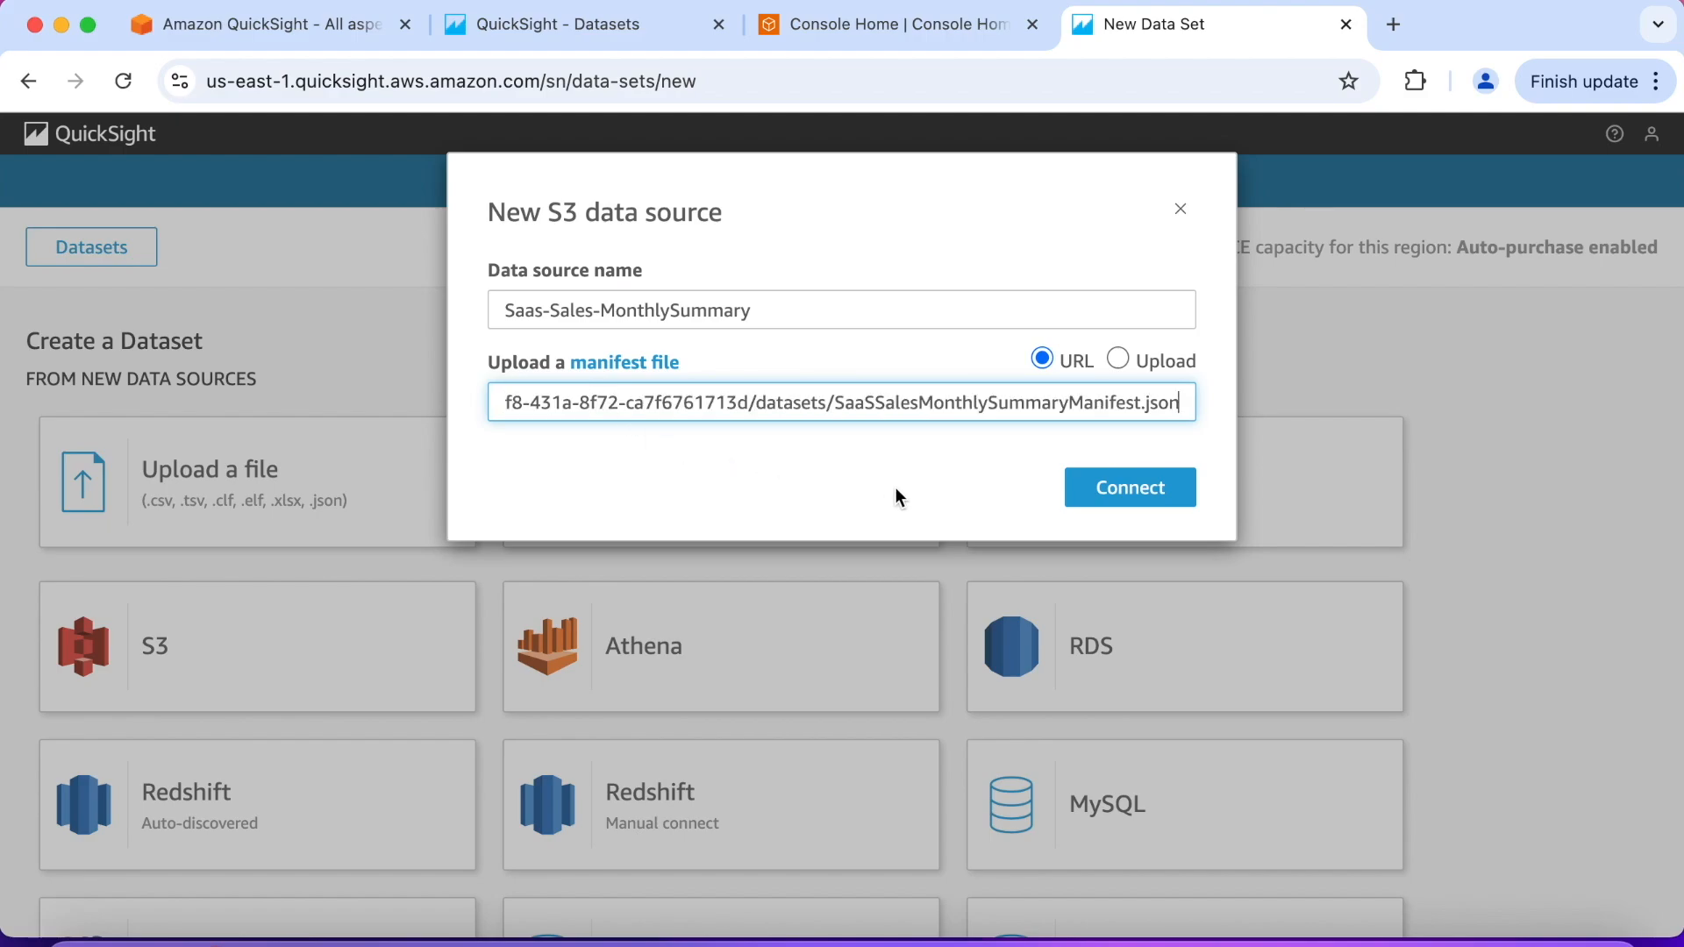
click(1093, 493)
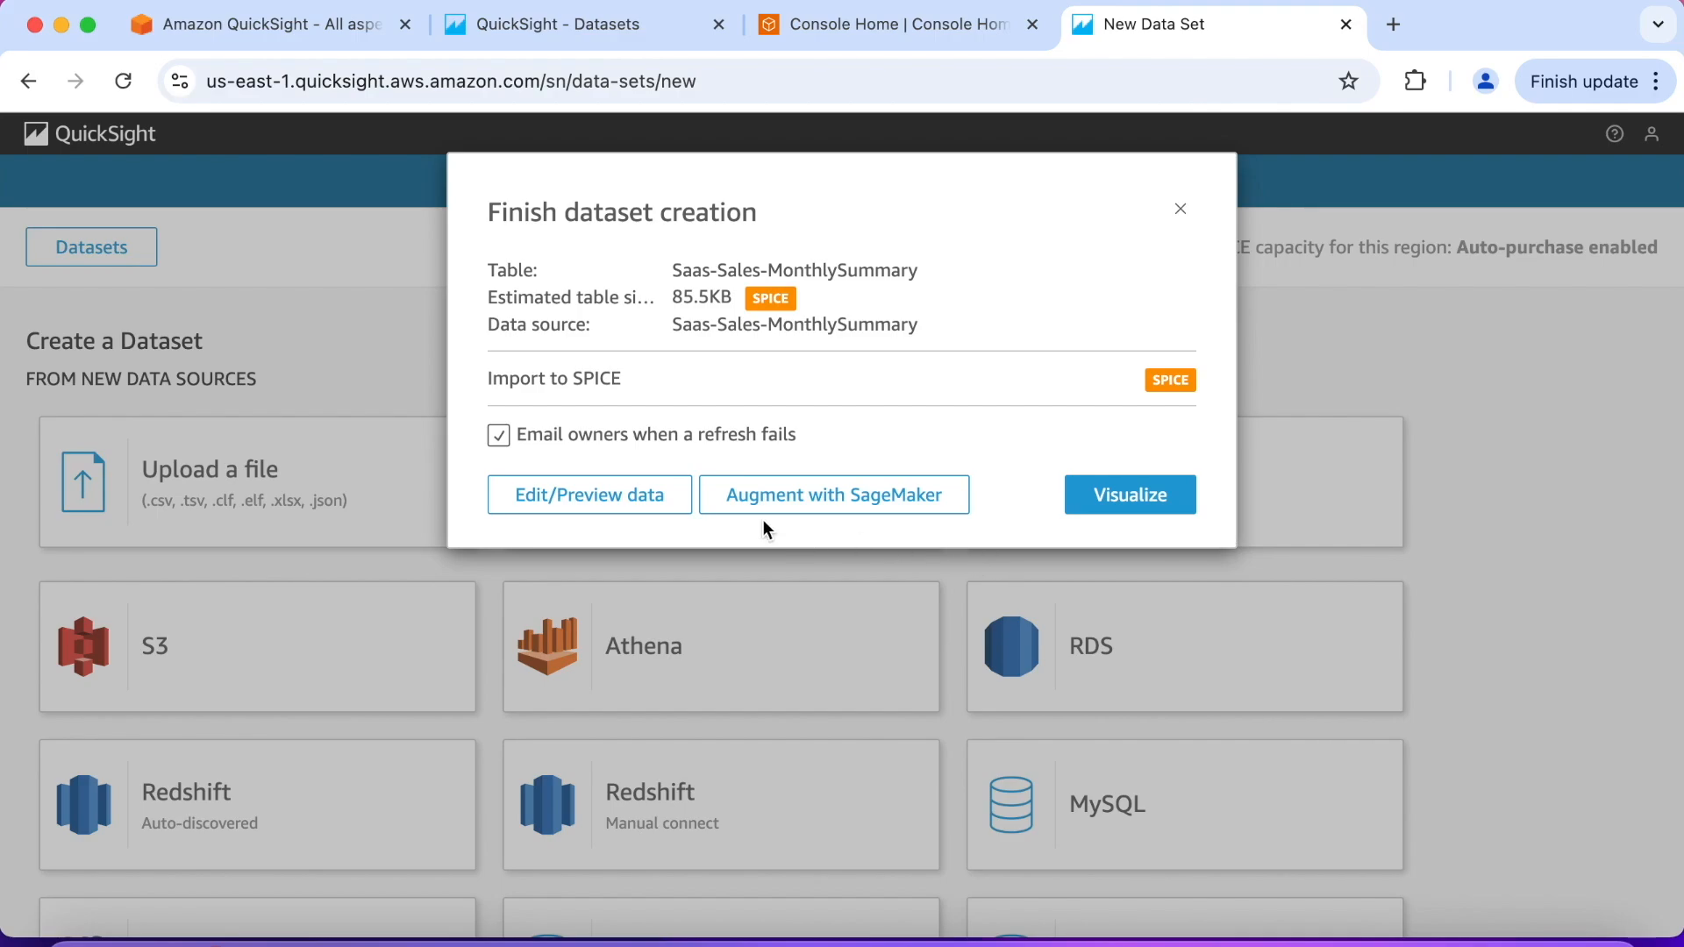
- Save and publish the Saas-Sales-MonthlySummary dataset from its data preview, and check the dataset list
click(619, 497)
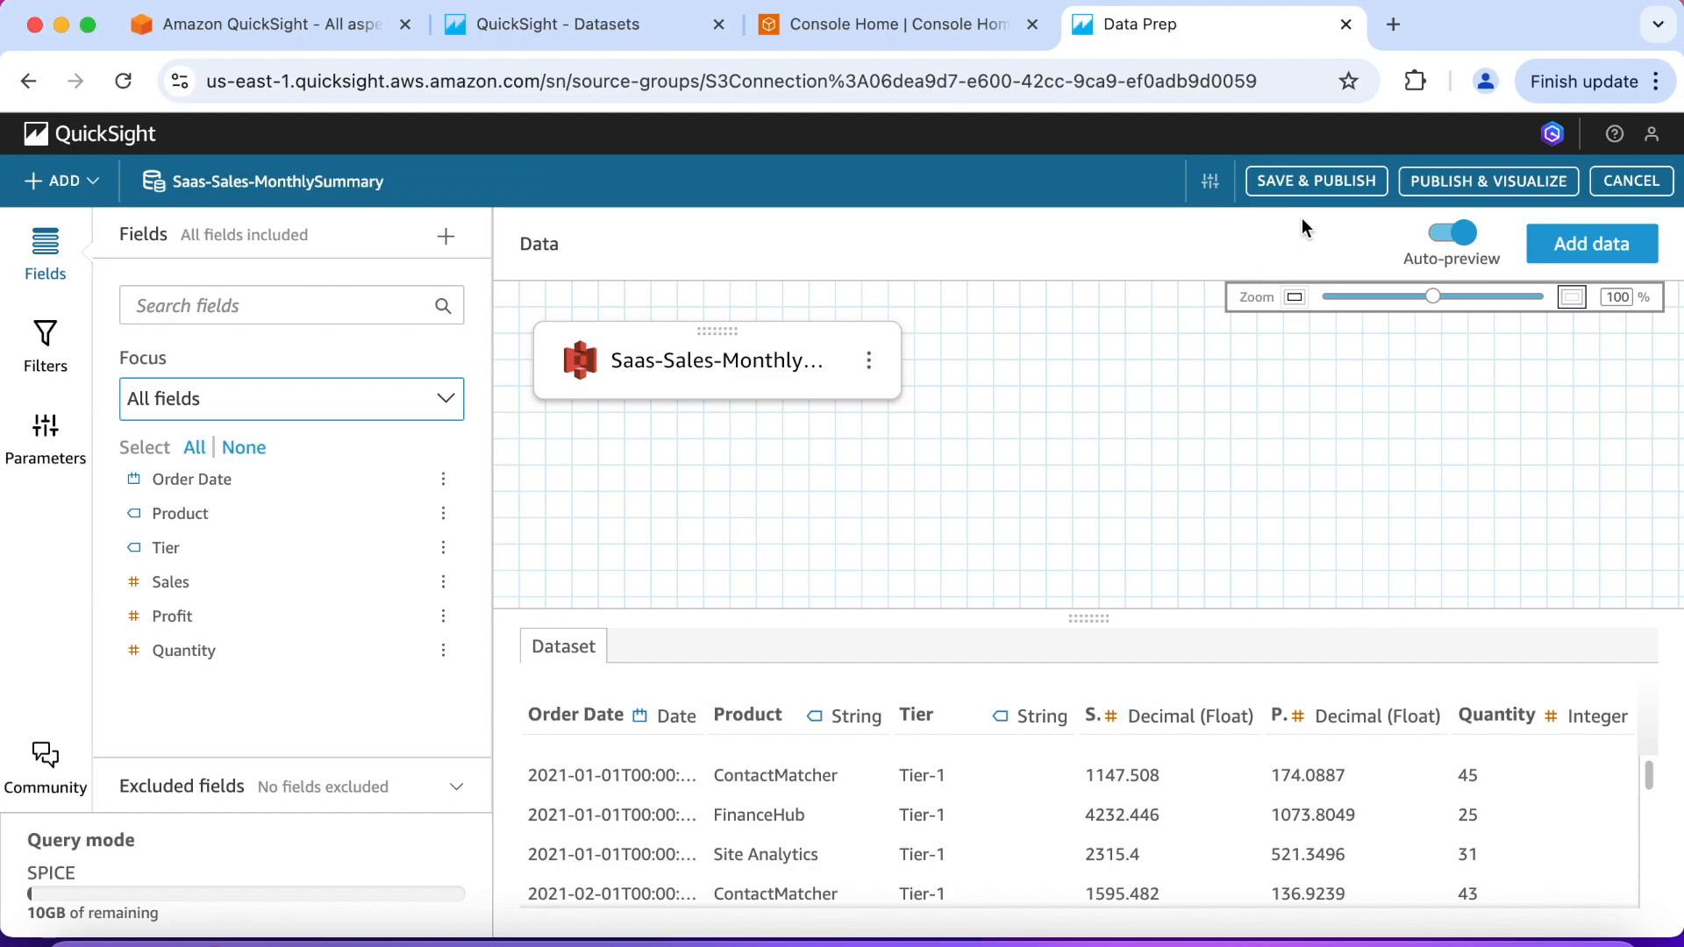
click(1327, 189)
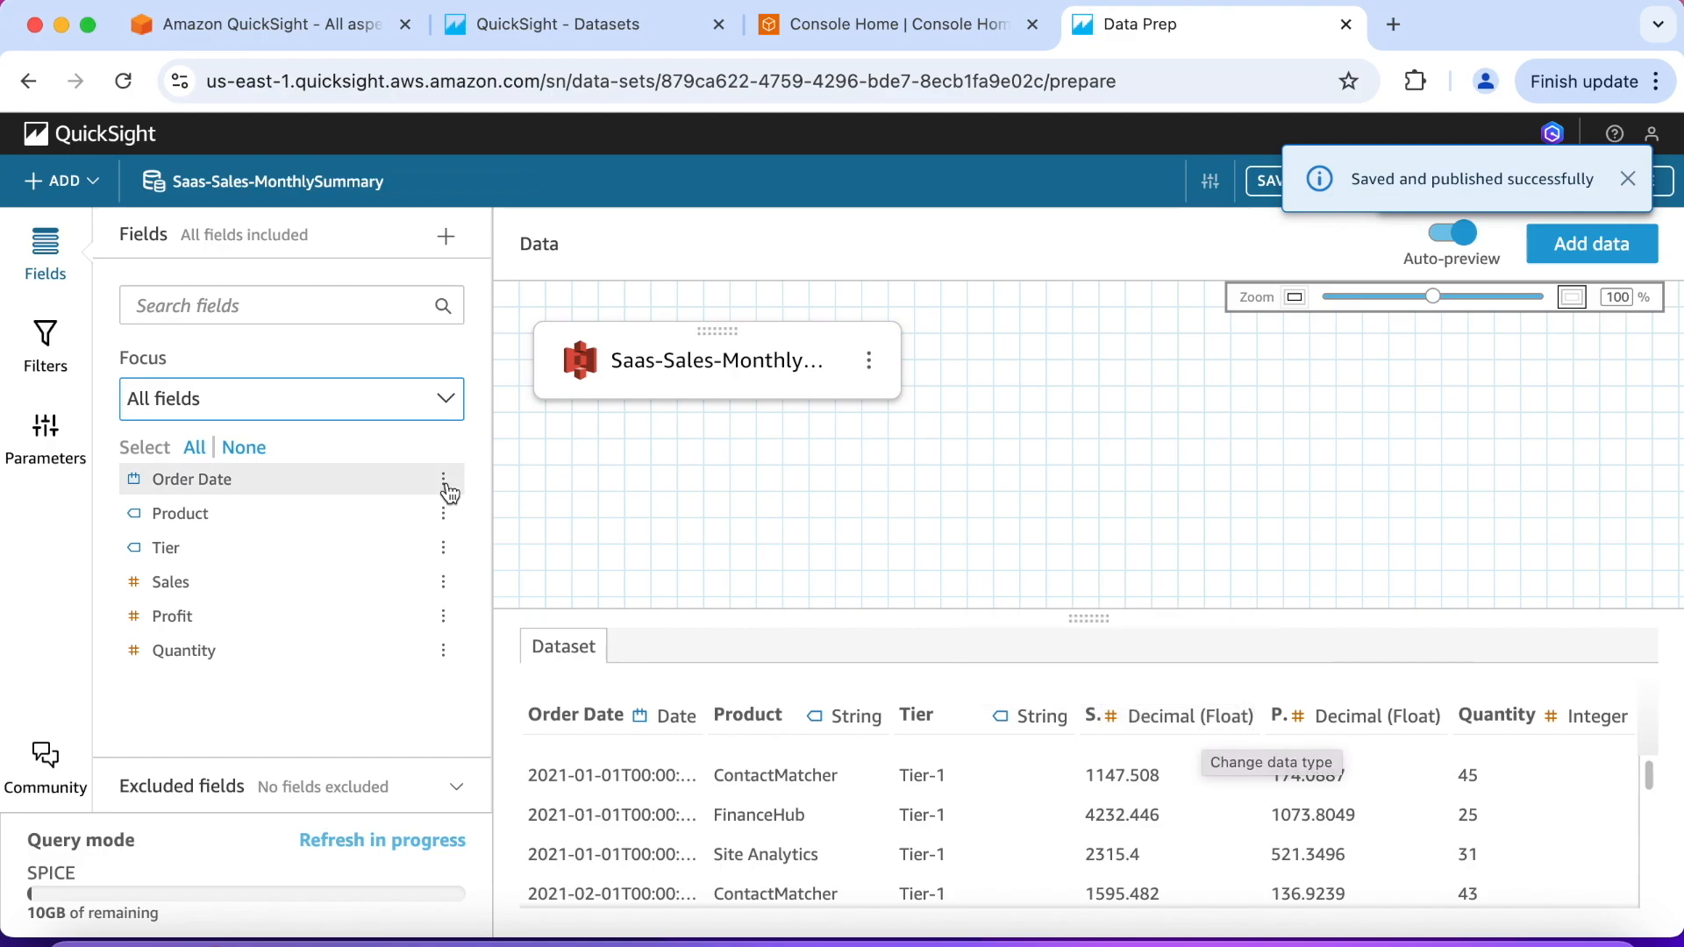
click(101, 141)
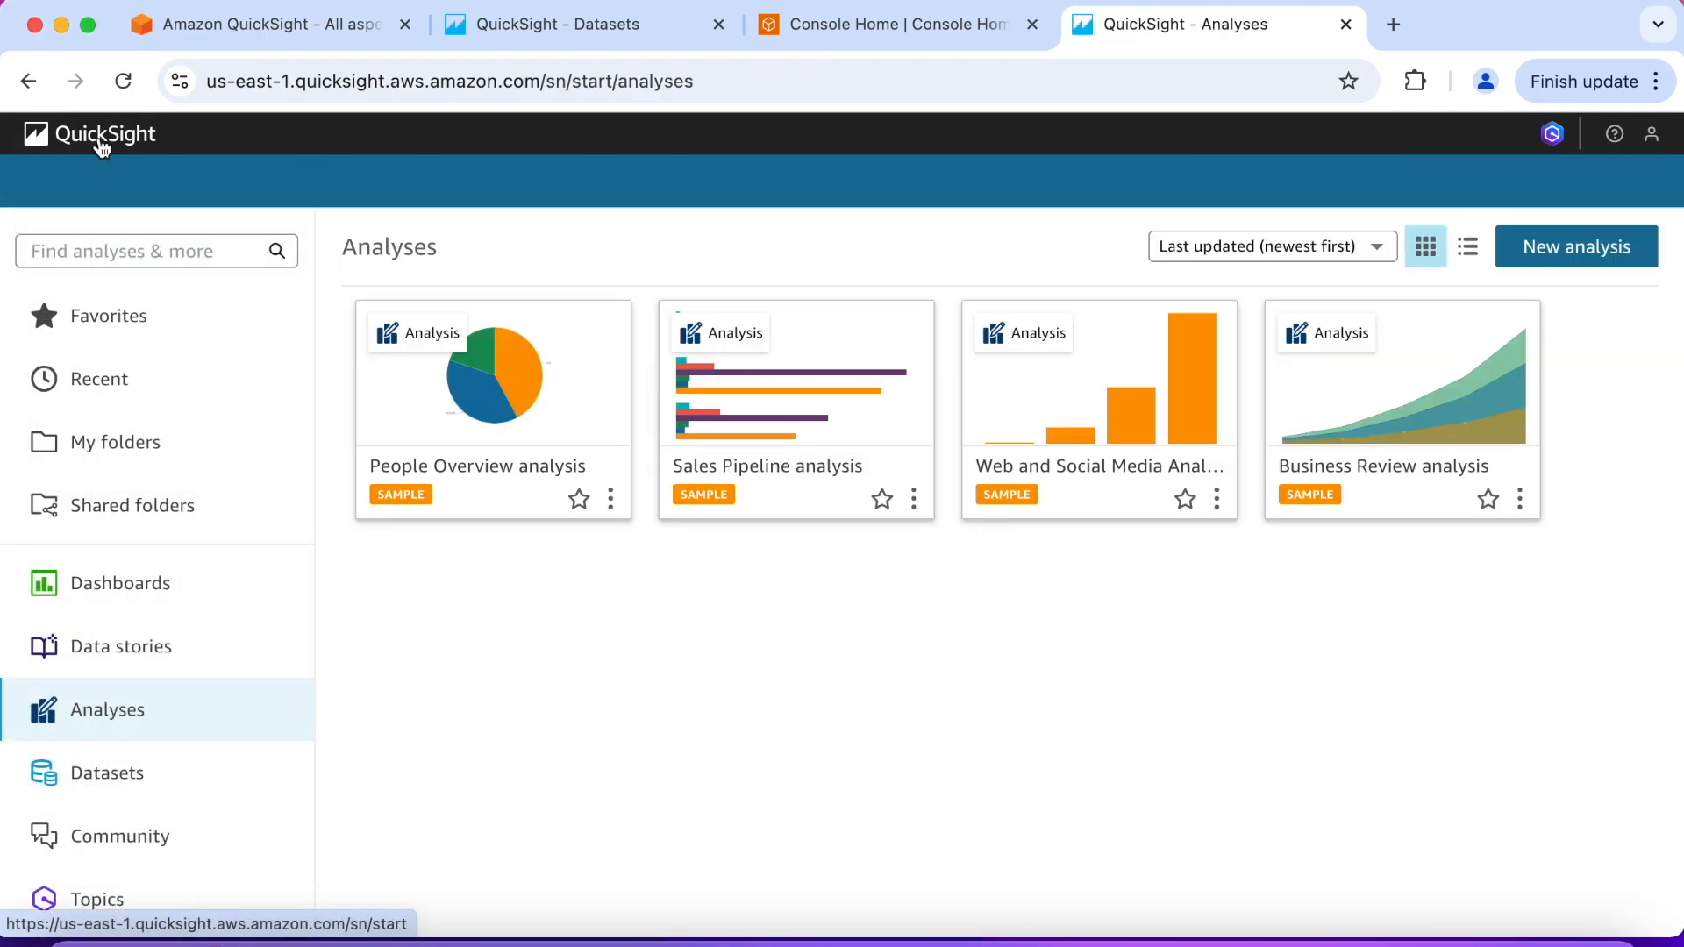
click(129, 777)
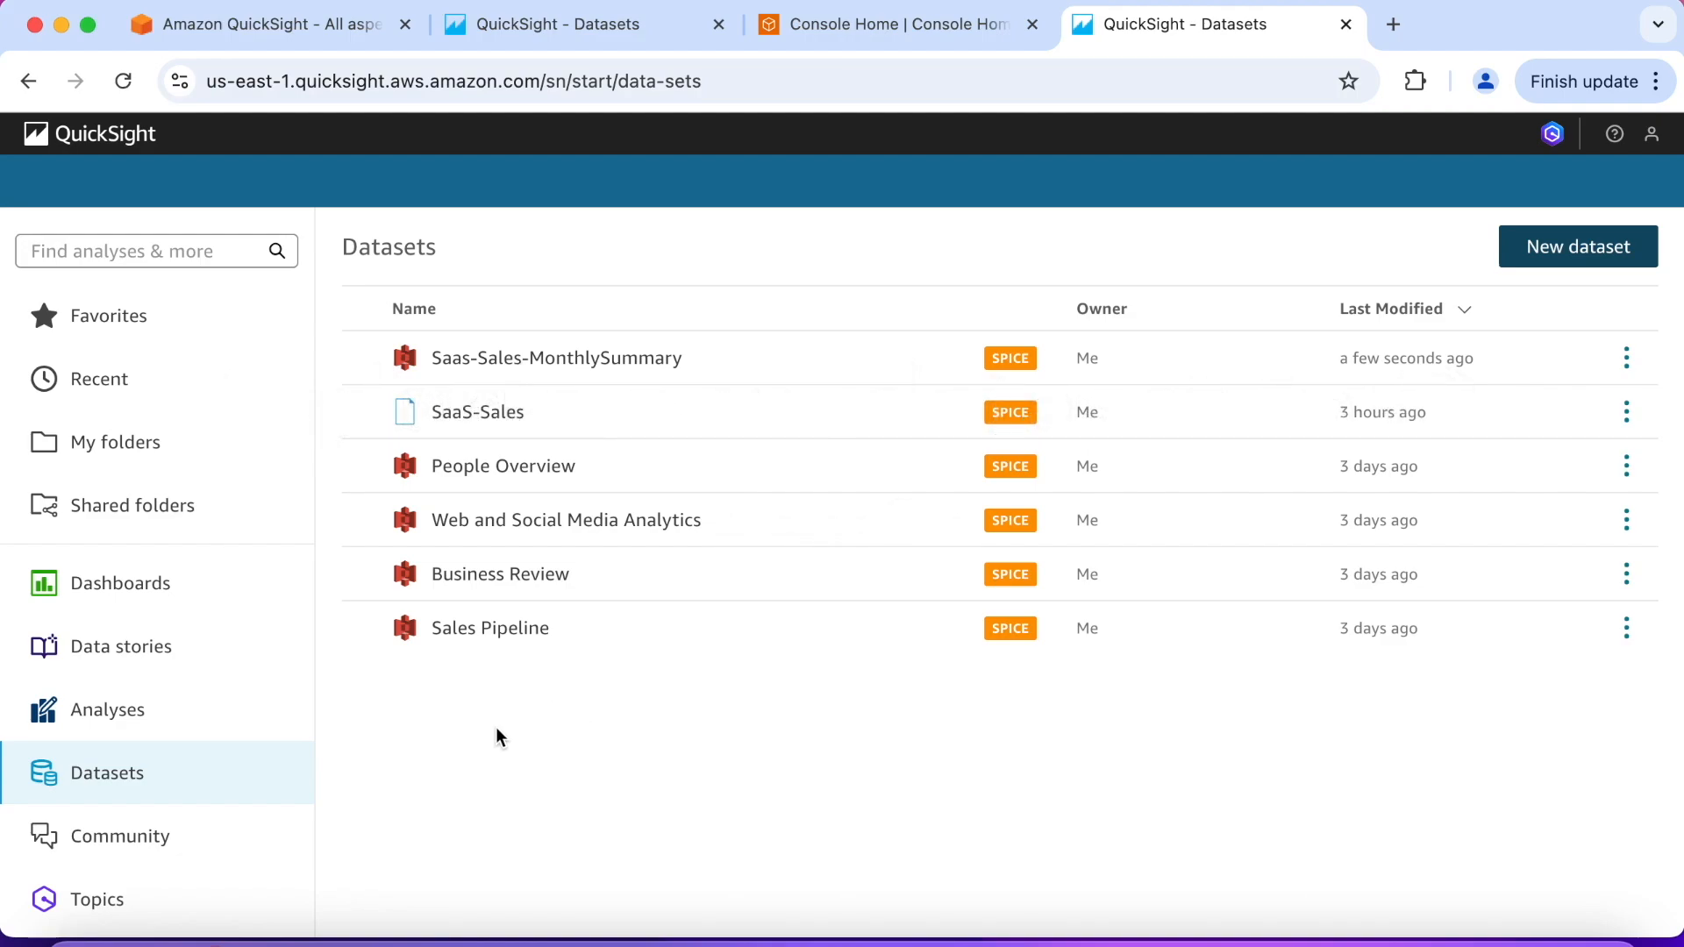
- Open the Saas-Sales topic's datasets and add the Saas-Sales-MonthlySummary dataset to it
click(153, 902)
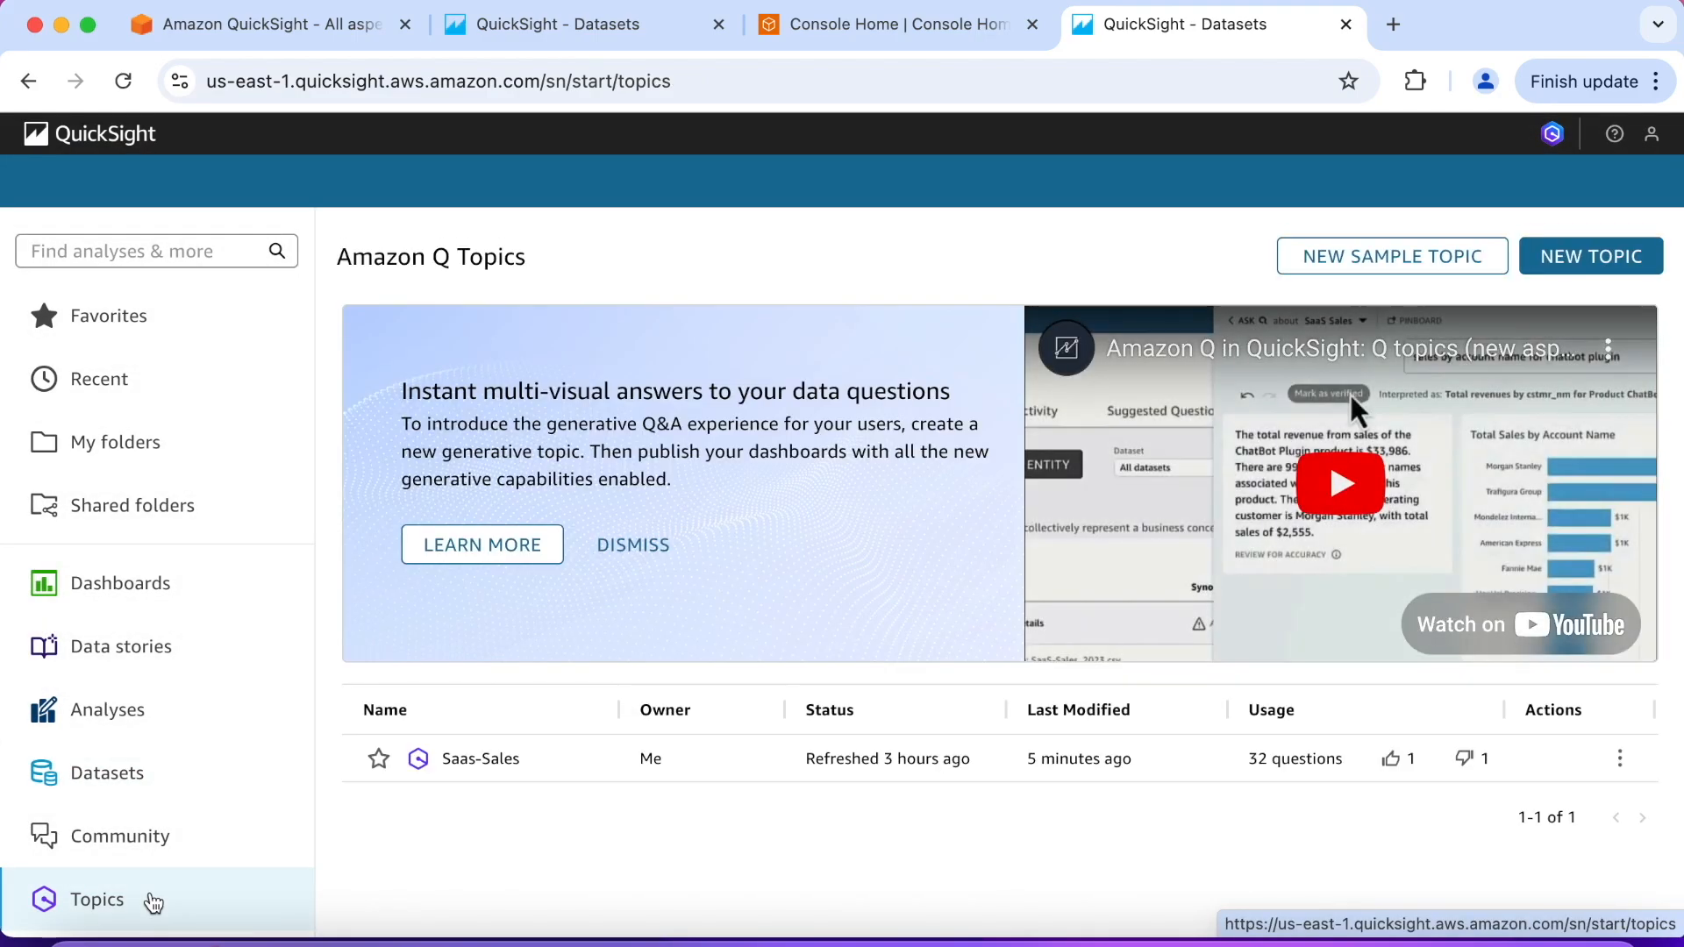
click(502, 769)
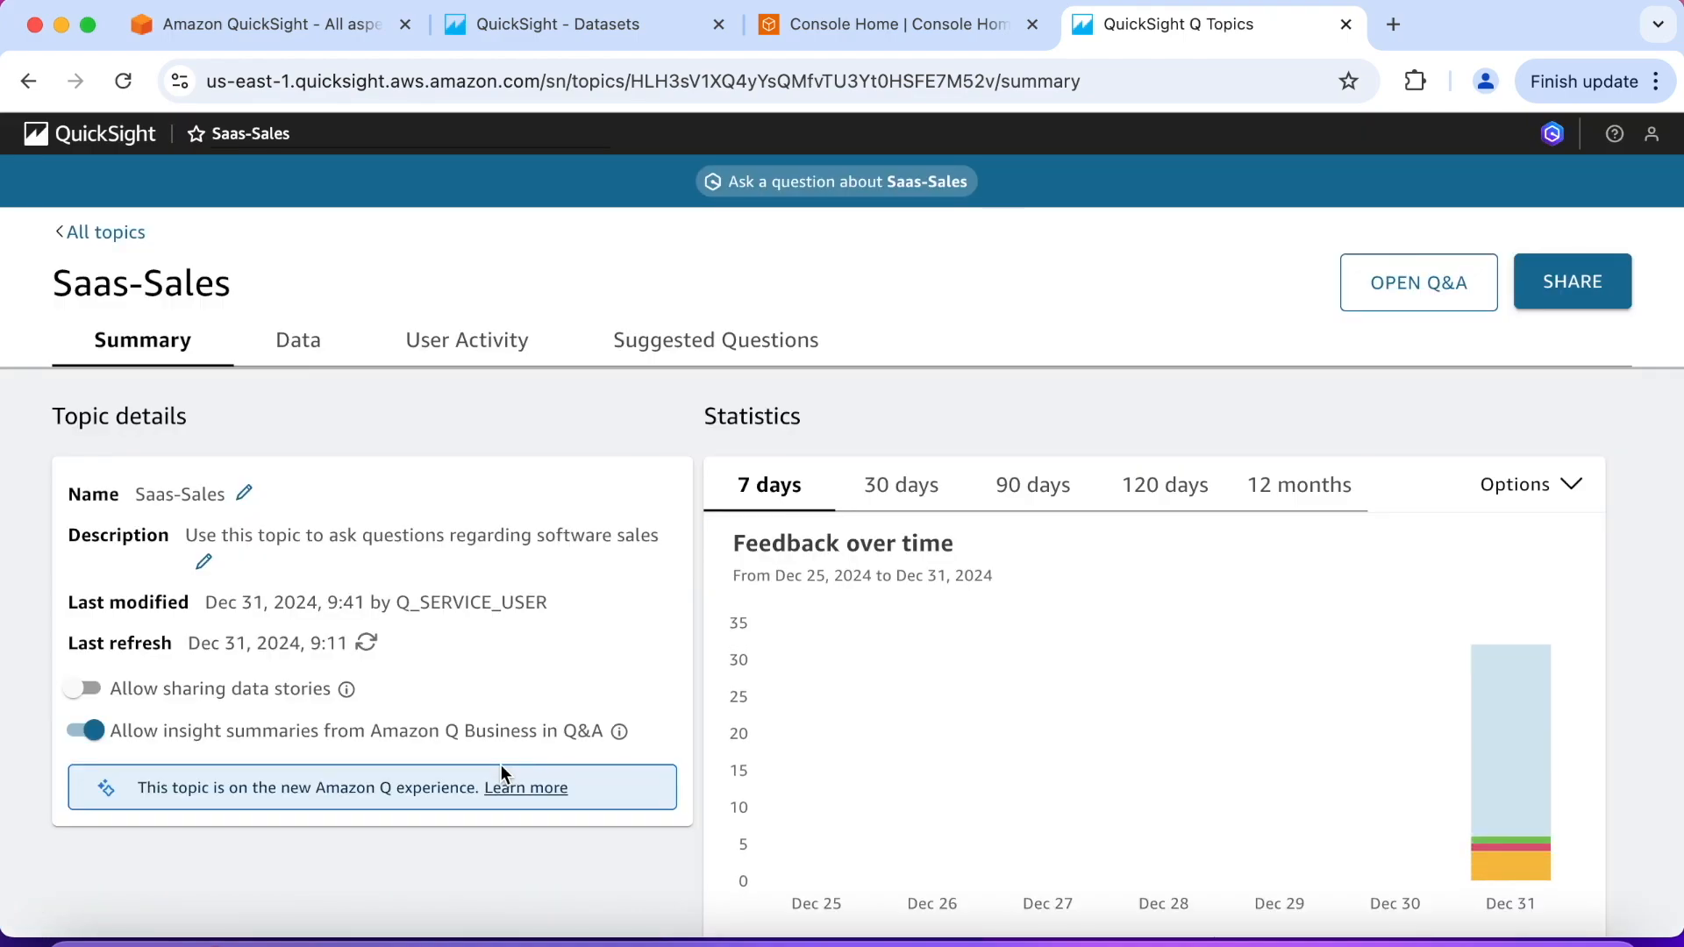
click(293, 350)
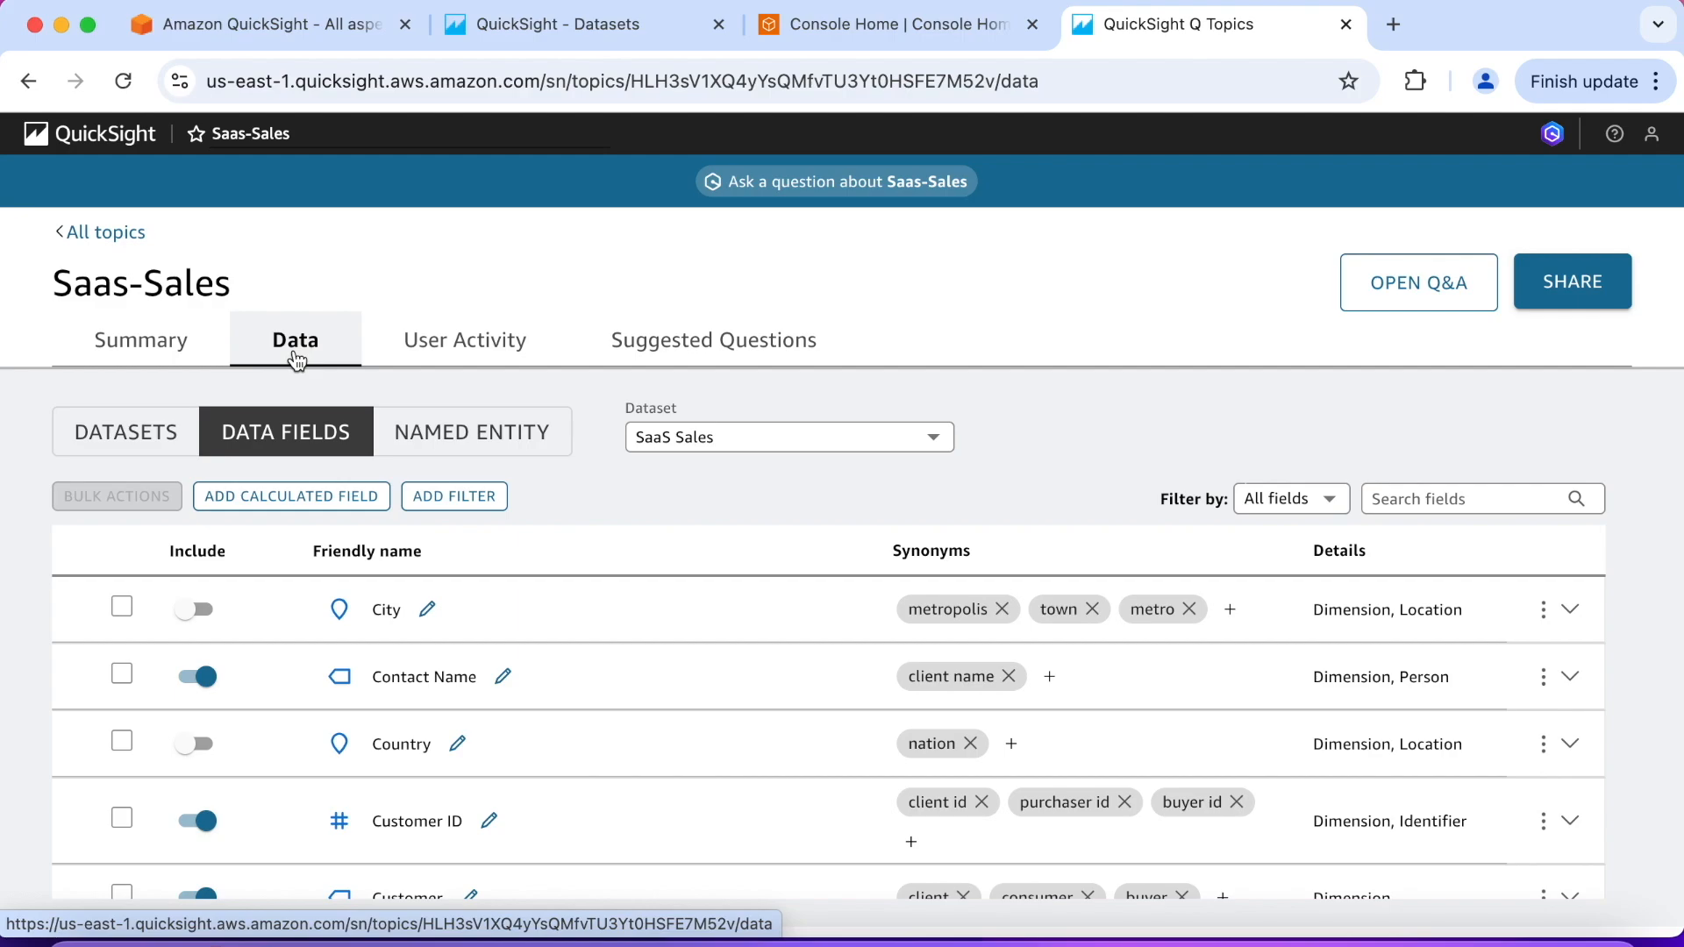
click(144, 444)
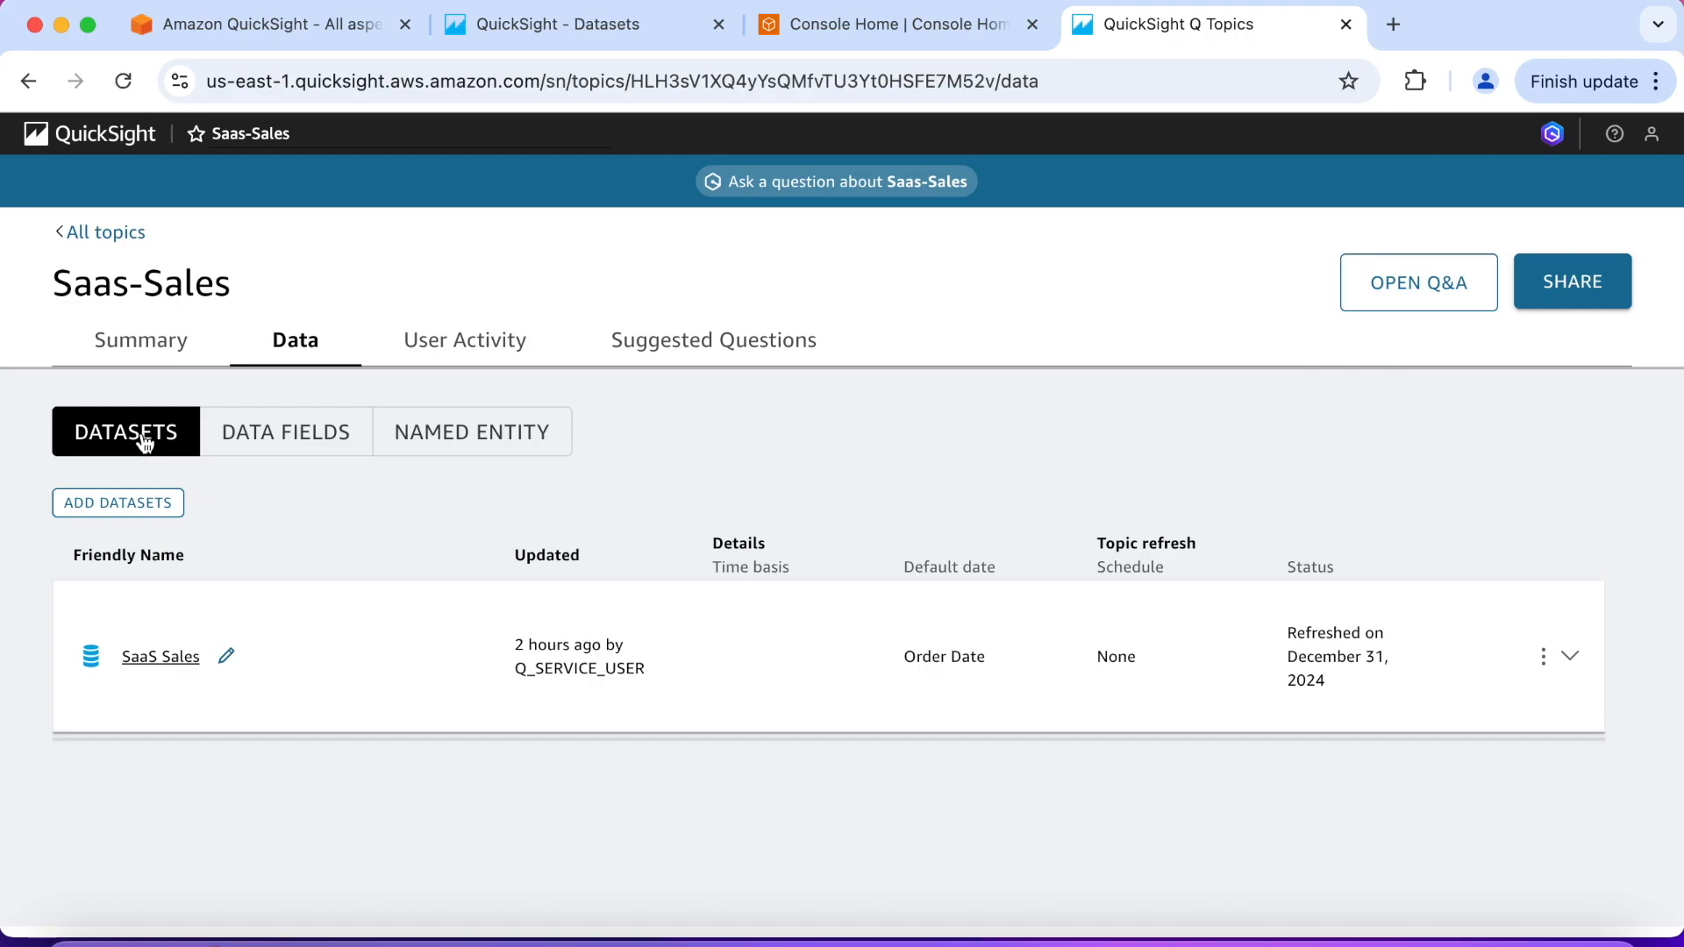
click(133, 505)
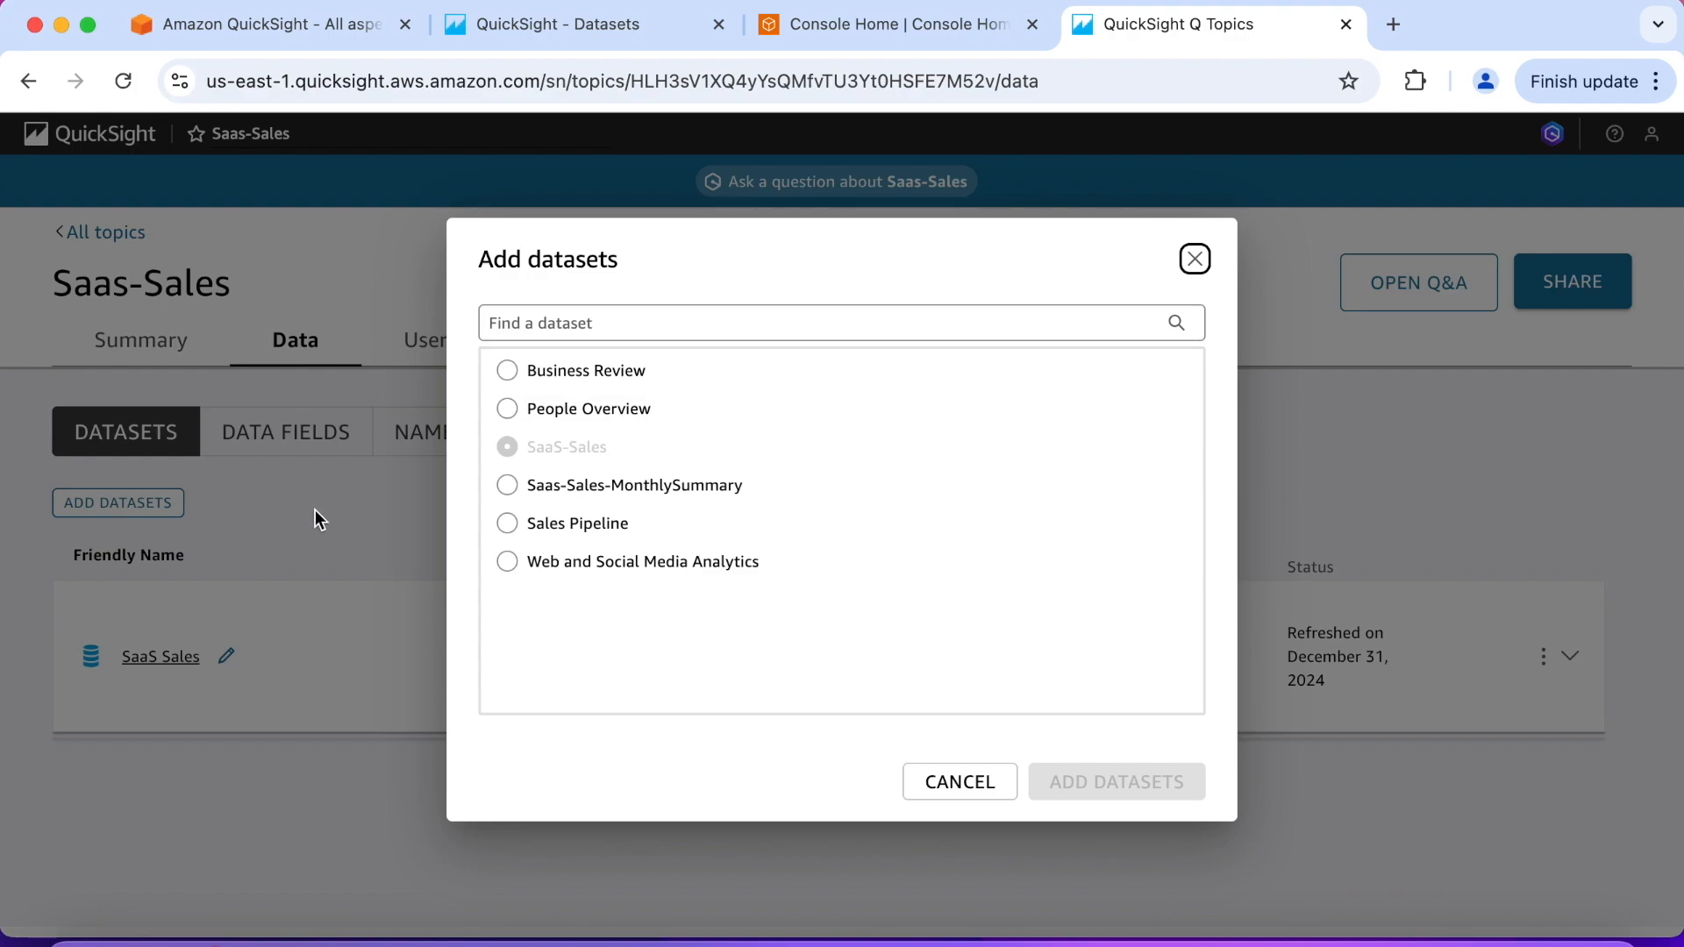
click(507, 487)
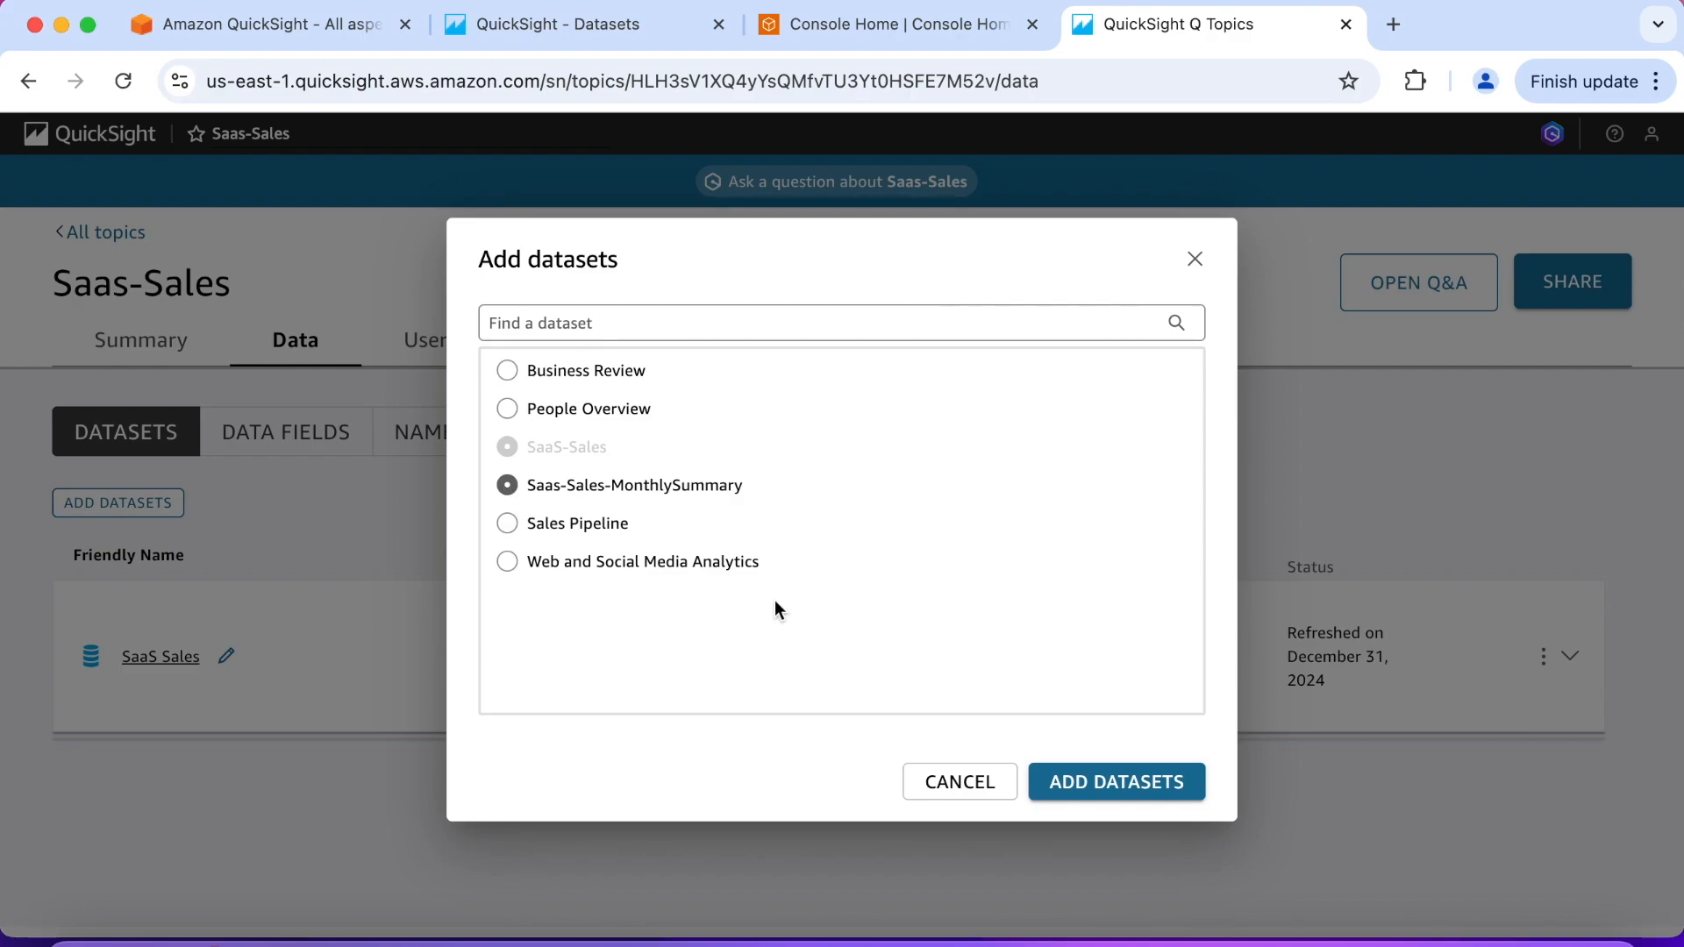
click(1119, 783)
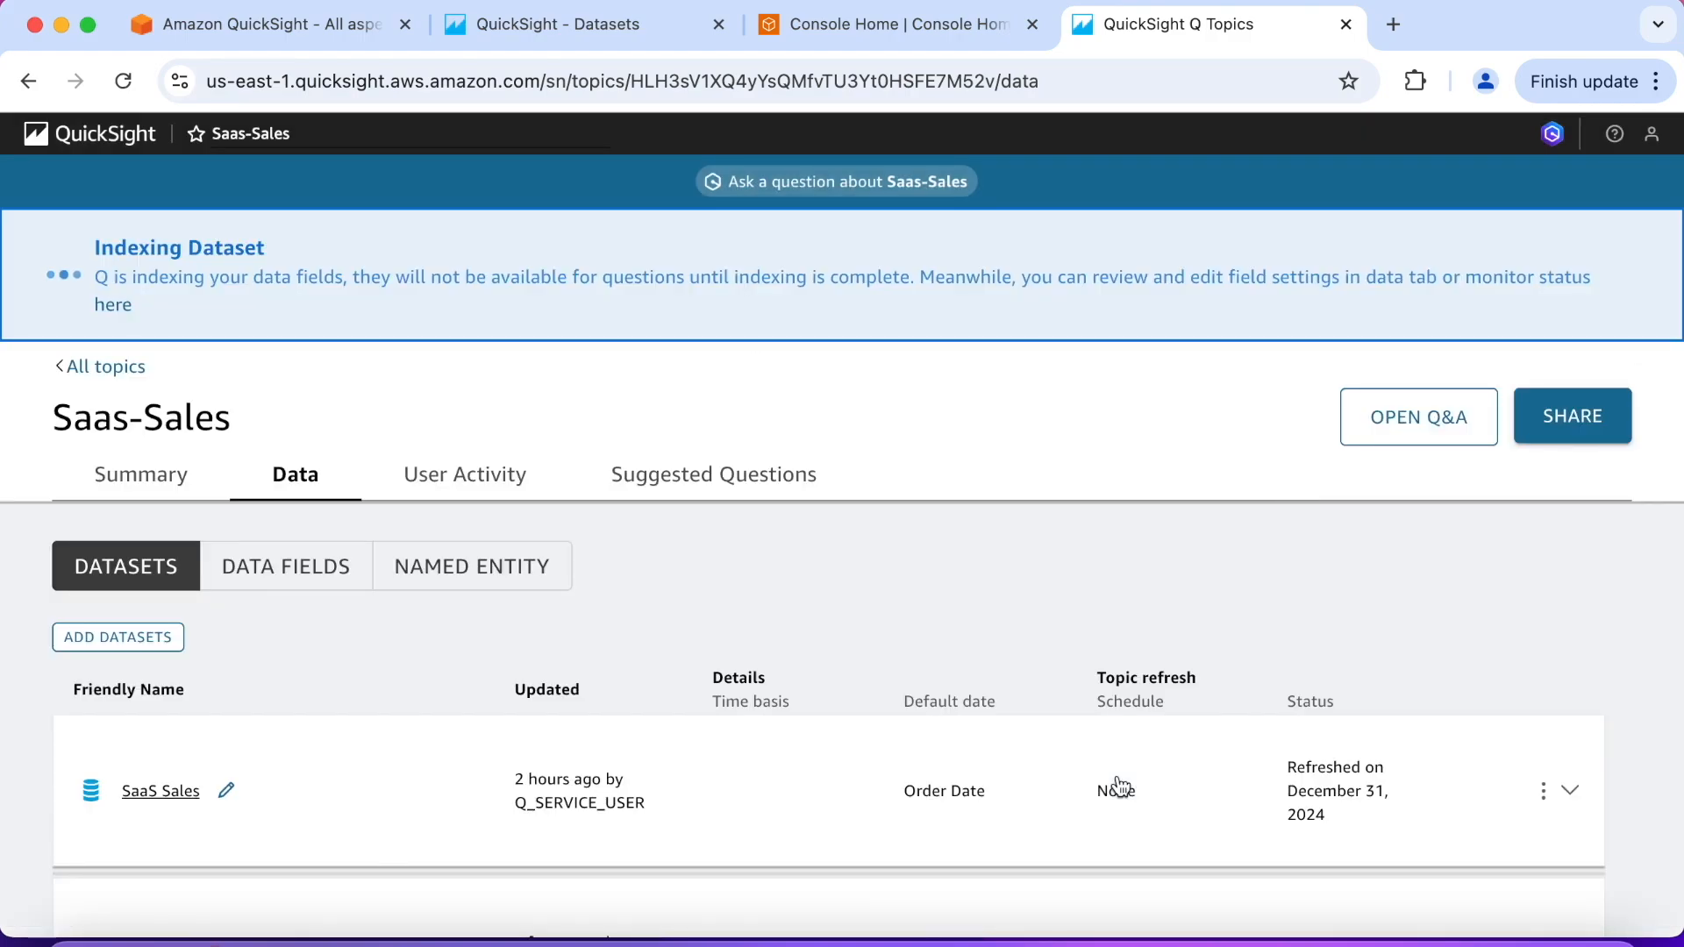
- Expand the SaaS Sales dataset's details in the topic and set its time basis to Daily
scroll(541, 688, down, 3)
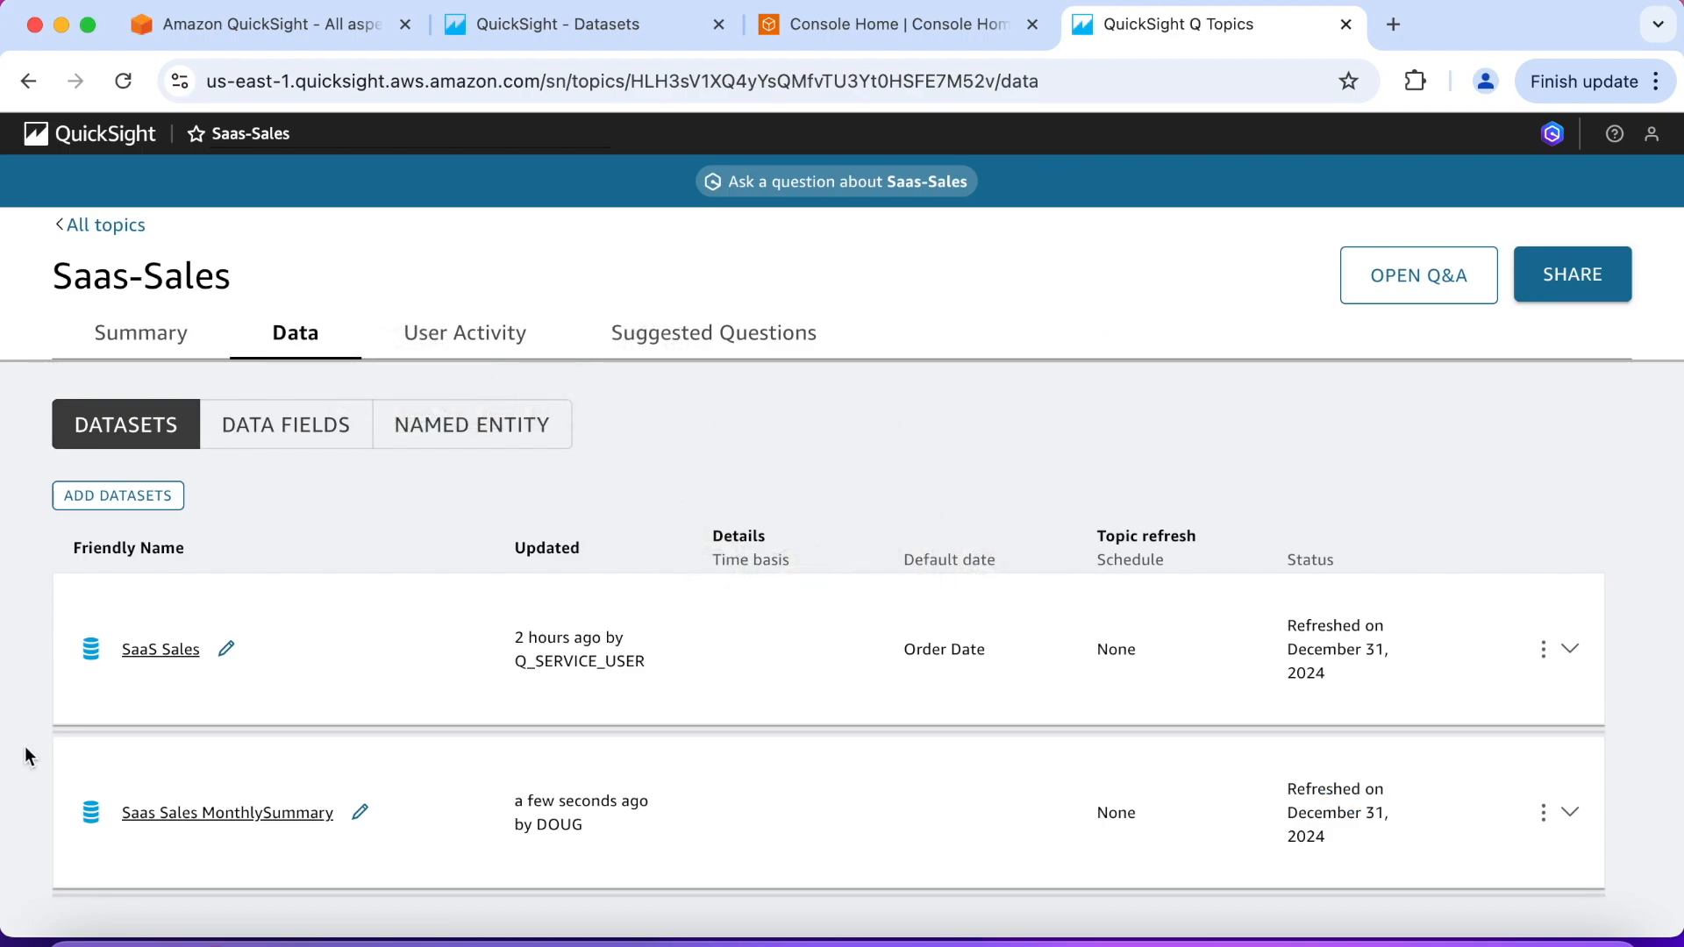
click(380, 681)
scroll(383, 668, down, 4)
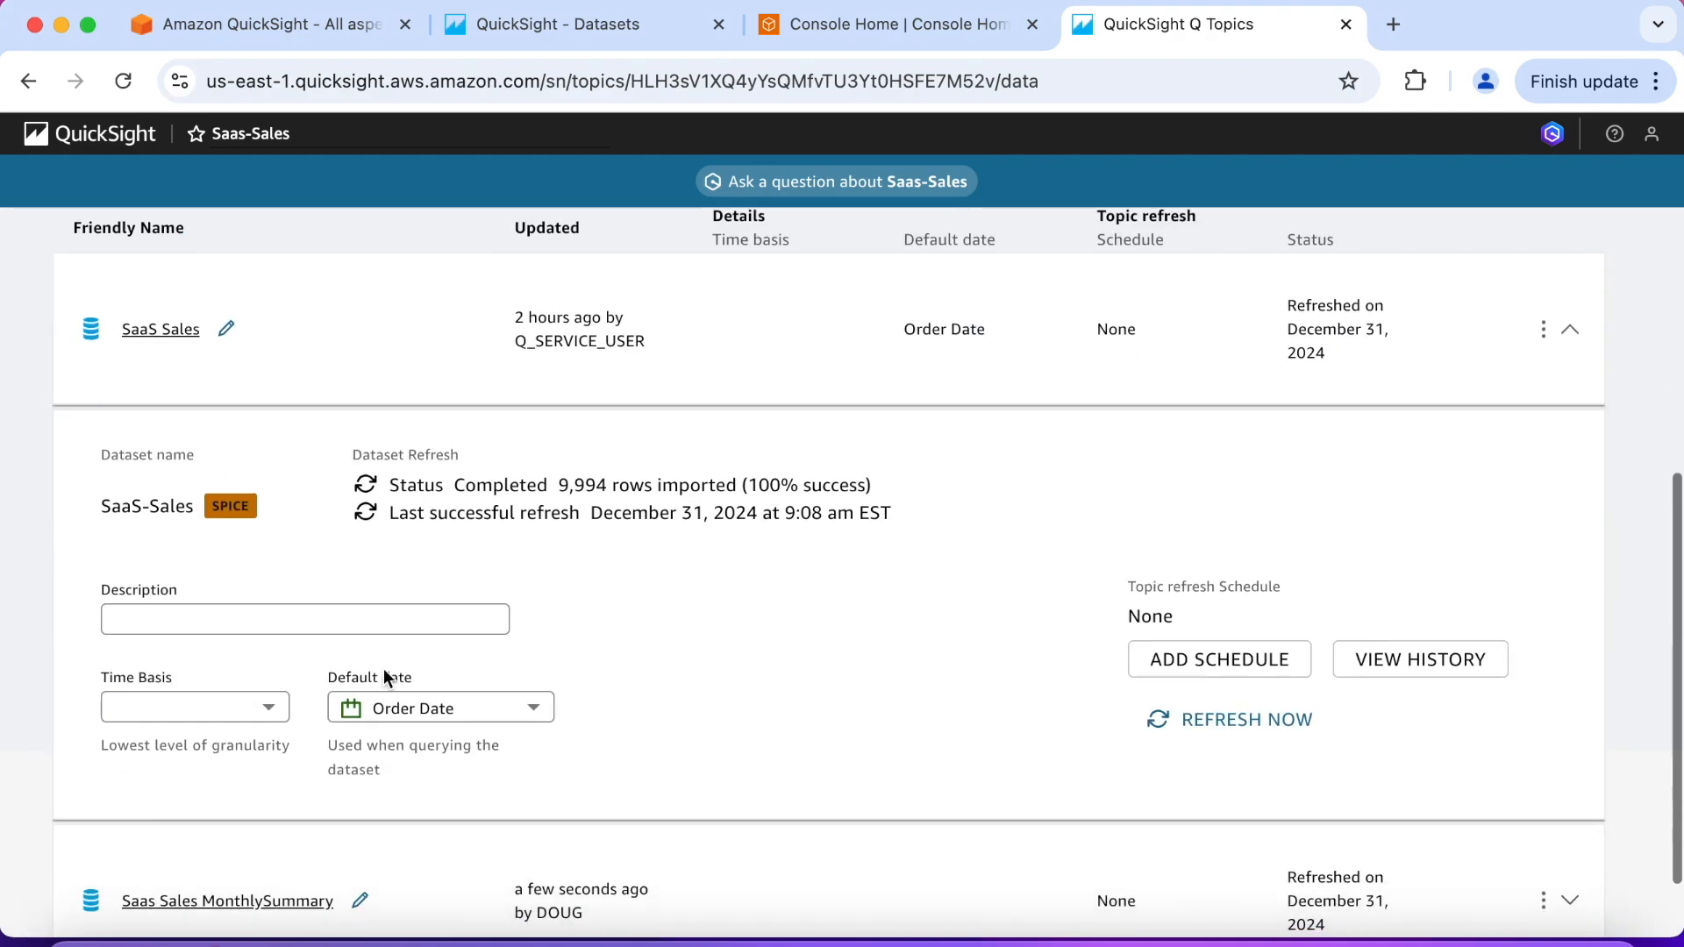
scroll(383, 669, down, 1)
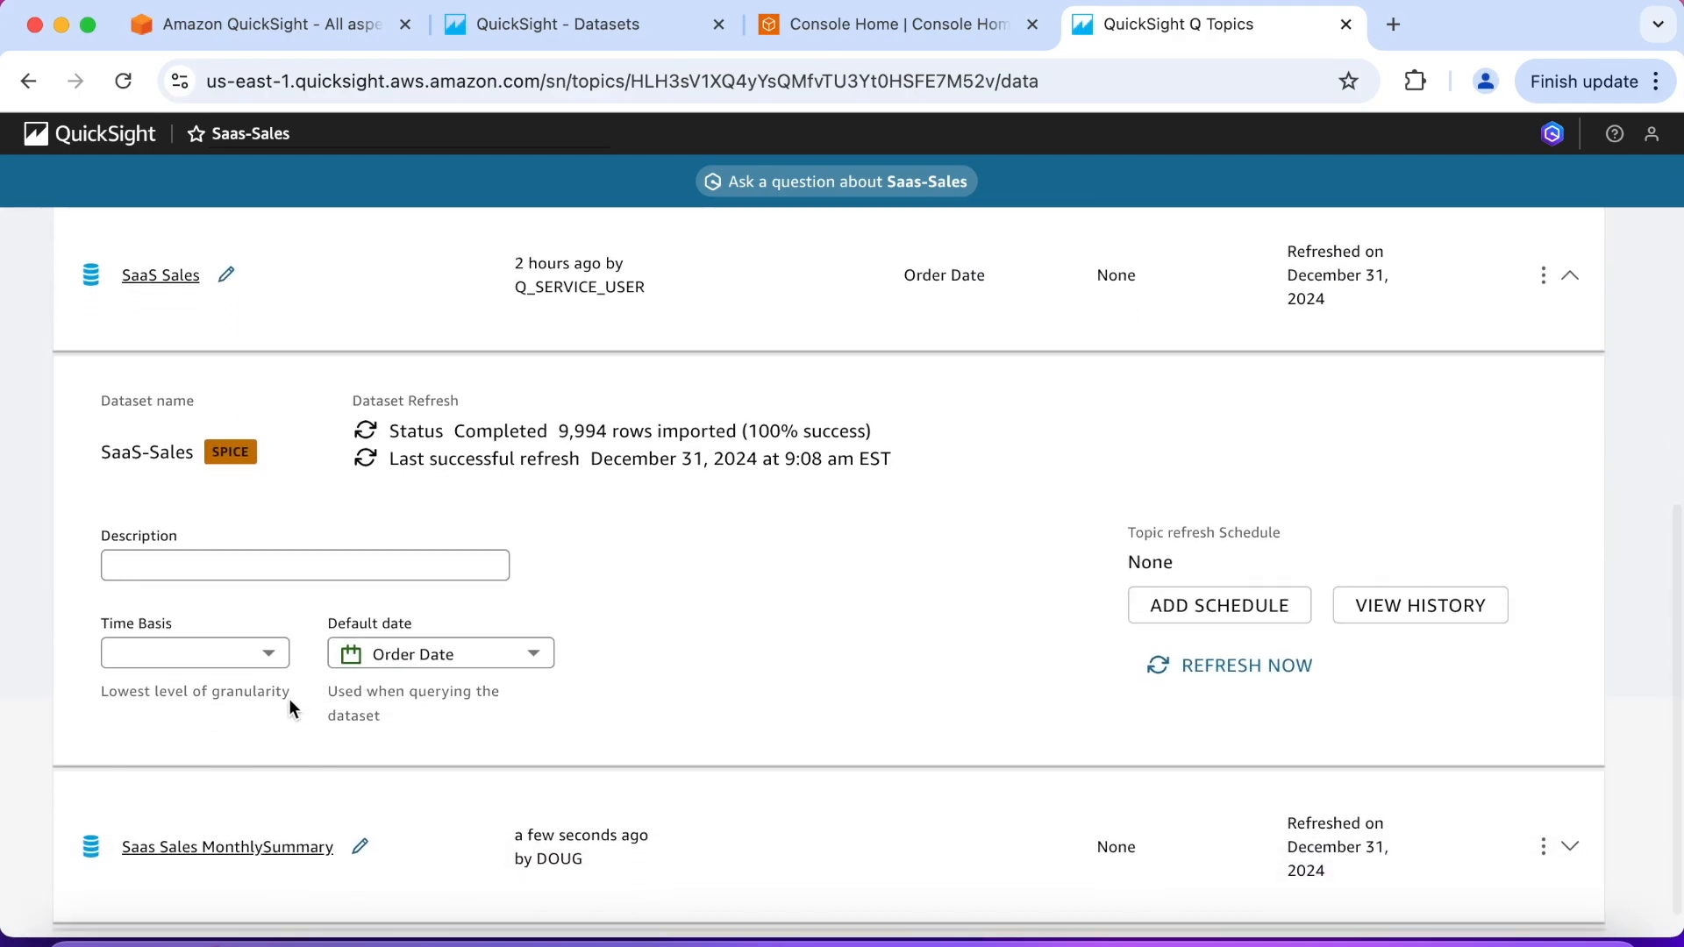
click(272, 660)
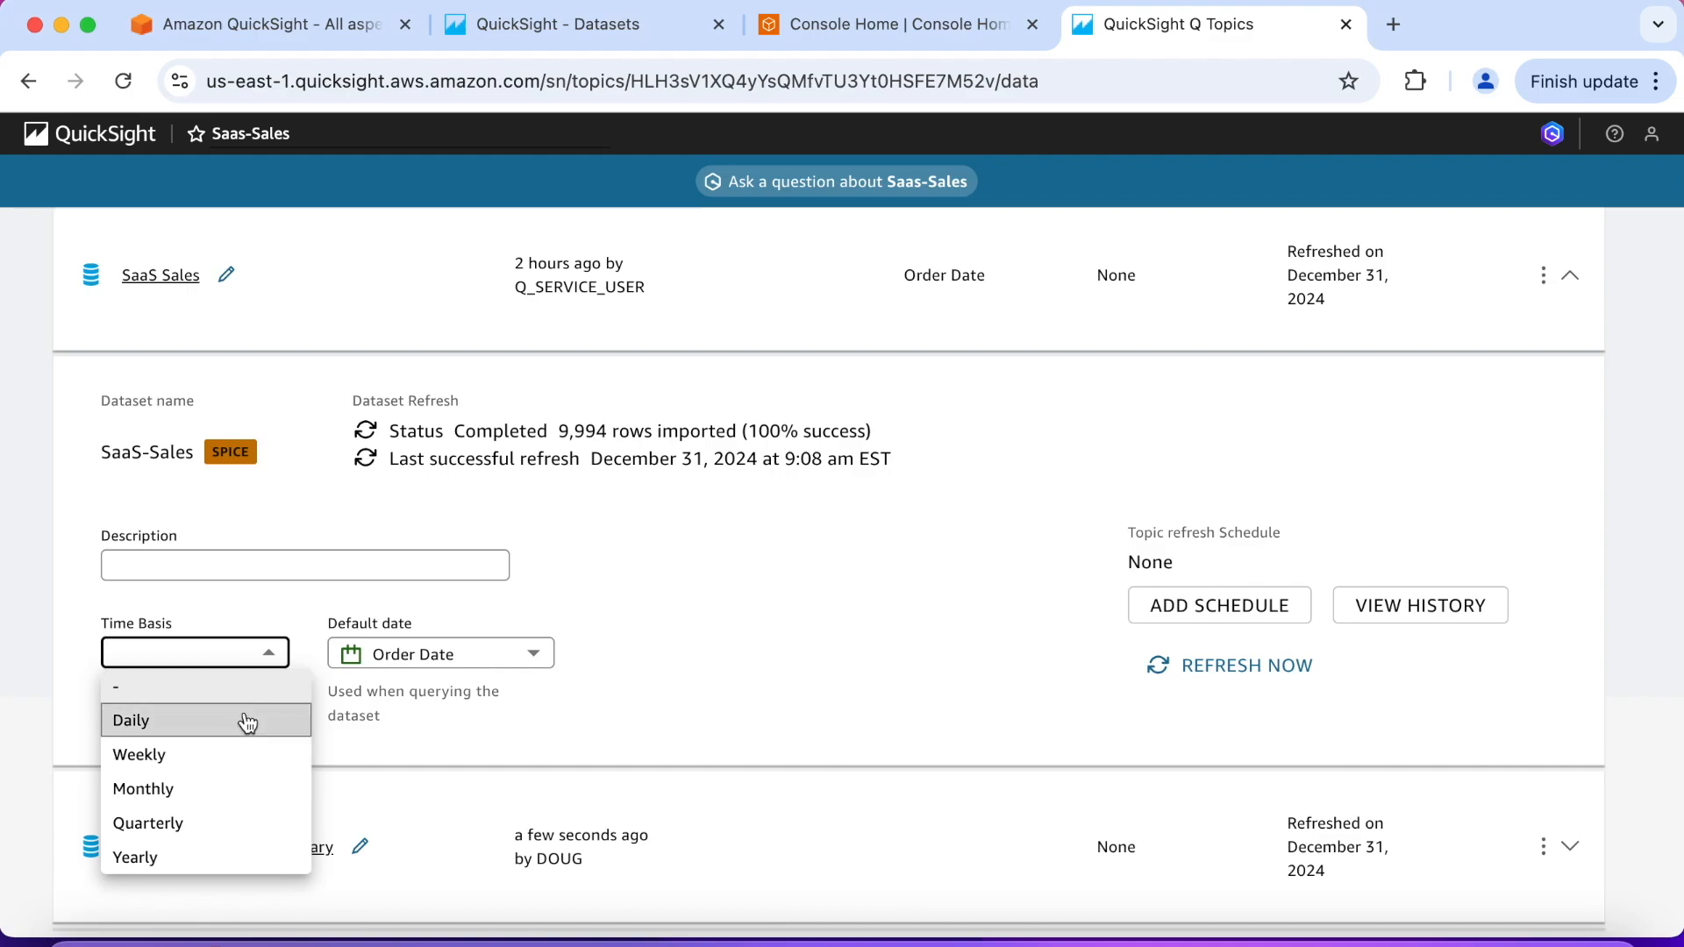
click(248, 722)
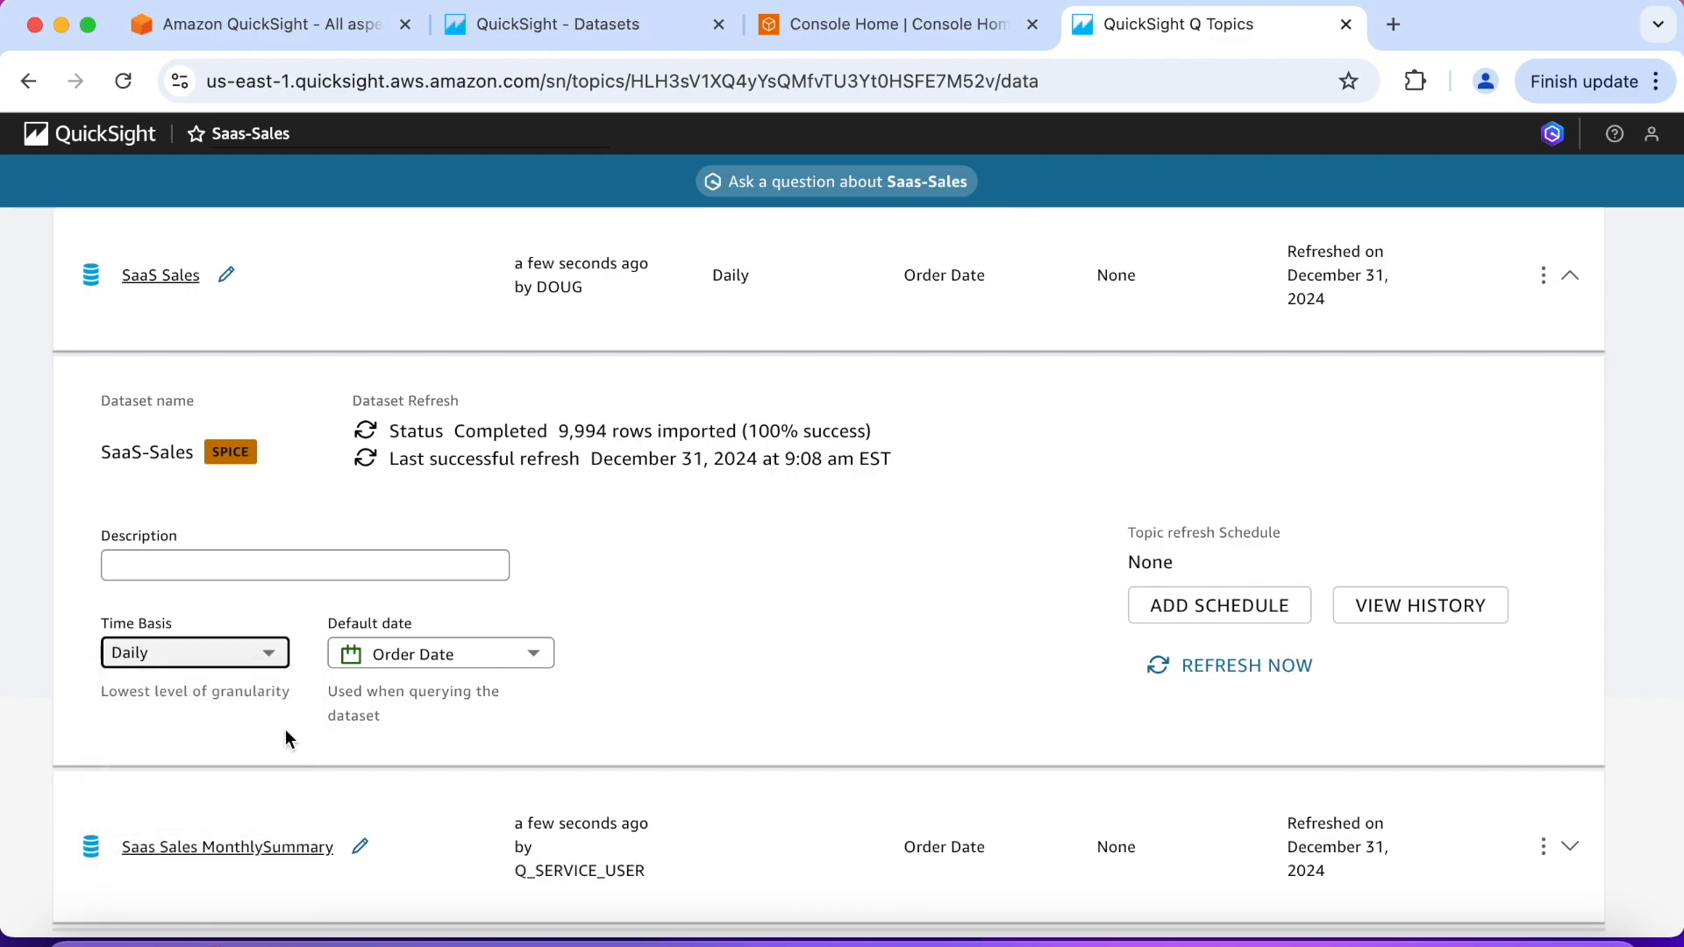
- Expand the Saas Sales MonthlySummary dataset's details and set its time basis to Monthly
scroll(286, 729, down, 1)
click(453, 853)
scroll(451, 847, down, 5)
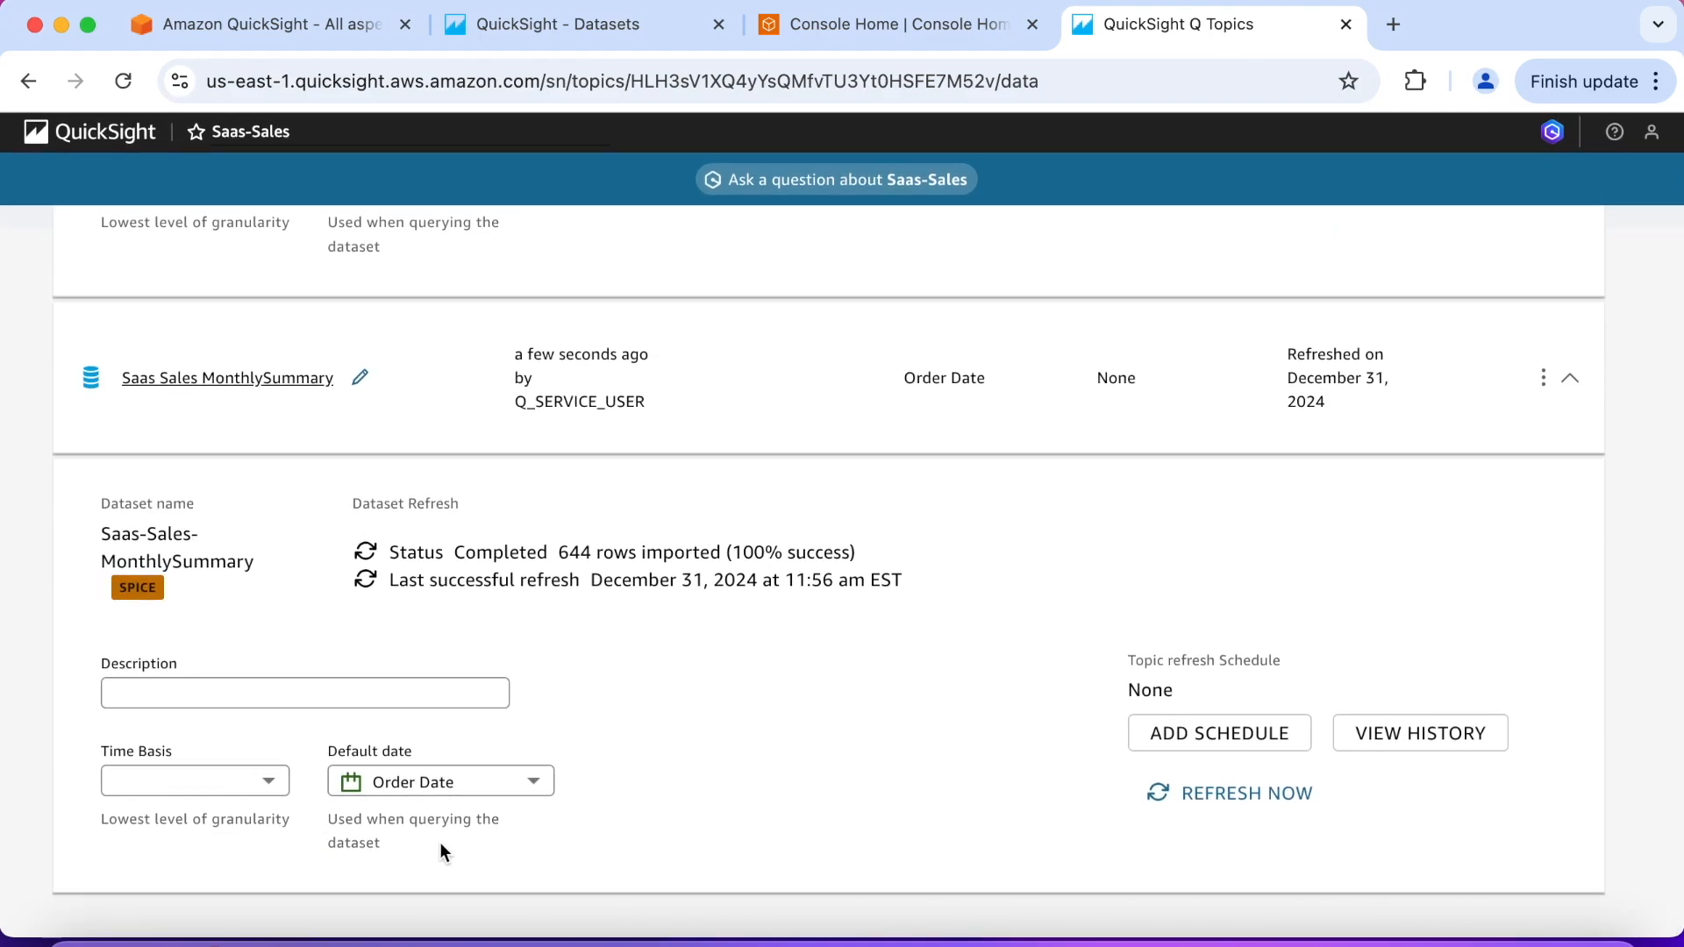
click(269, 782)
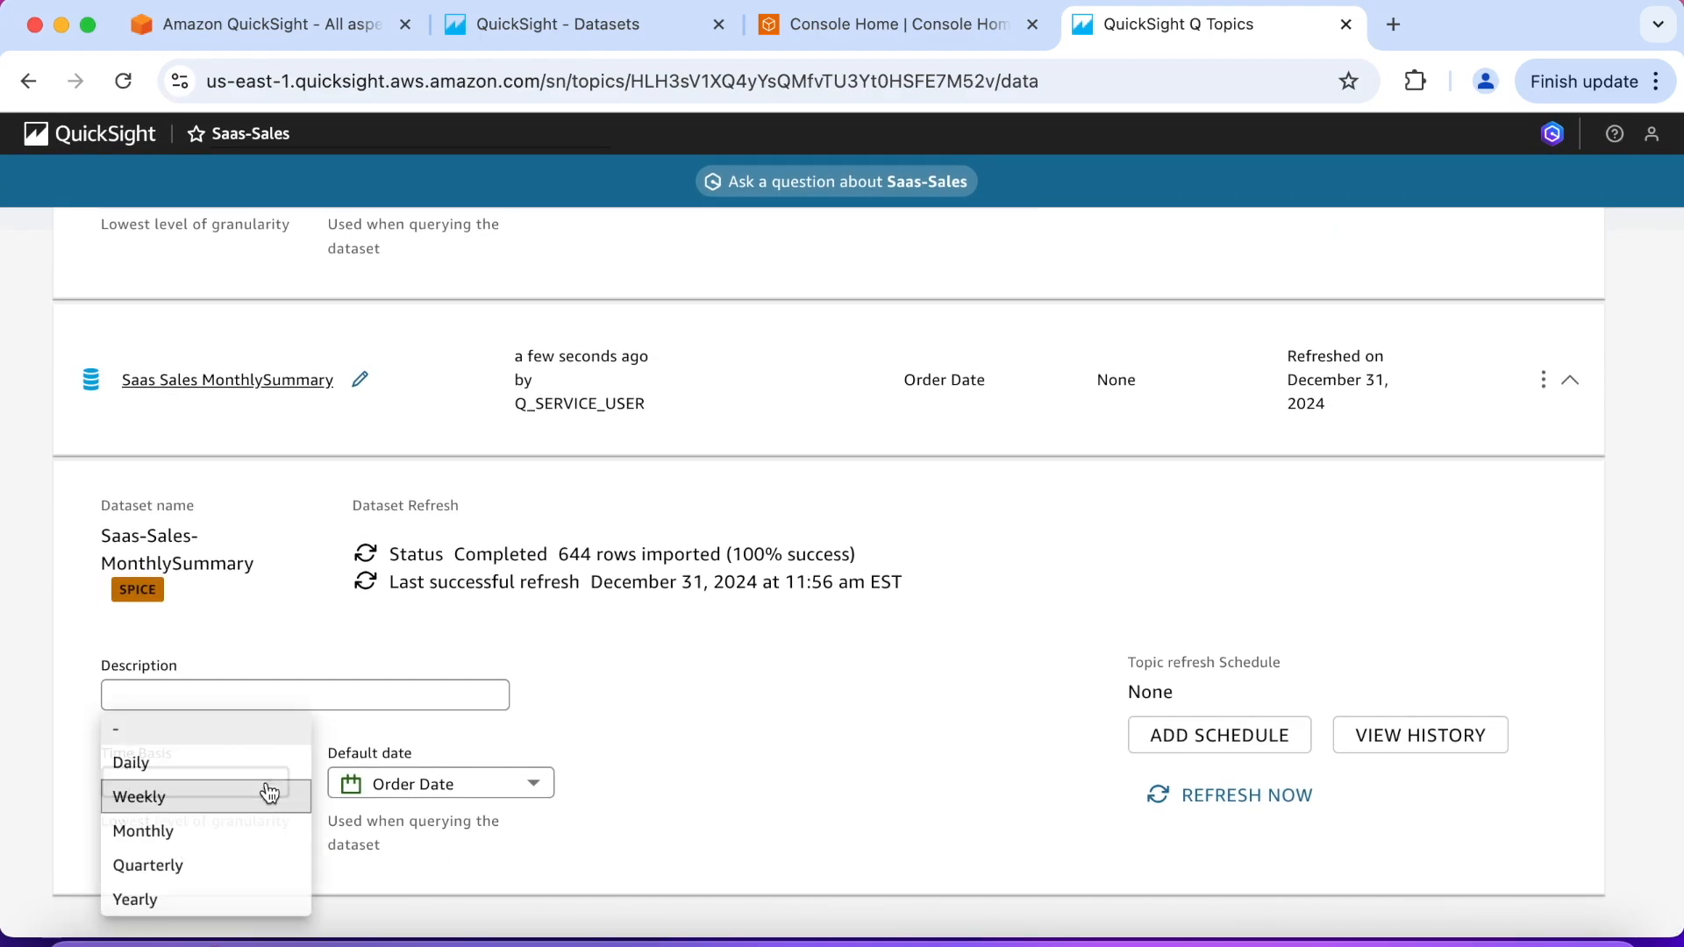
click(248, 831)
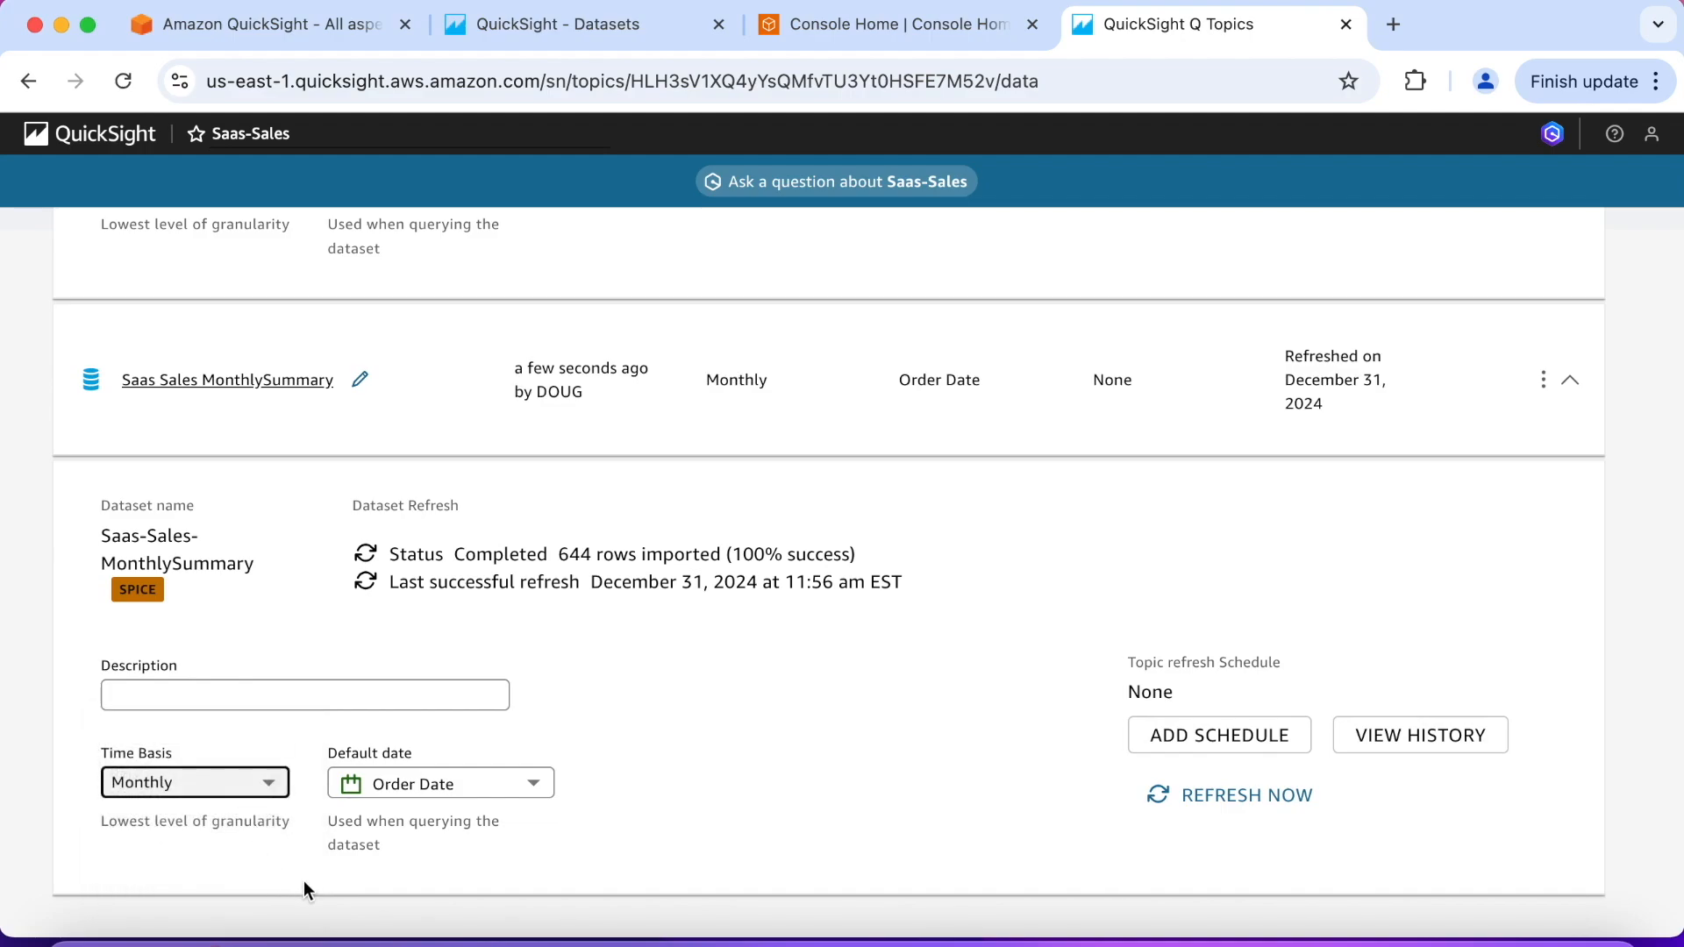
- Add a topic refresh schedule for Saas Sales MonthlySummary that matches the dataset refresh schedule, then collapse the dataset's details
scroll(393, 877, up, 2)
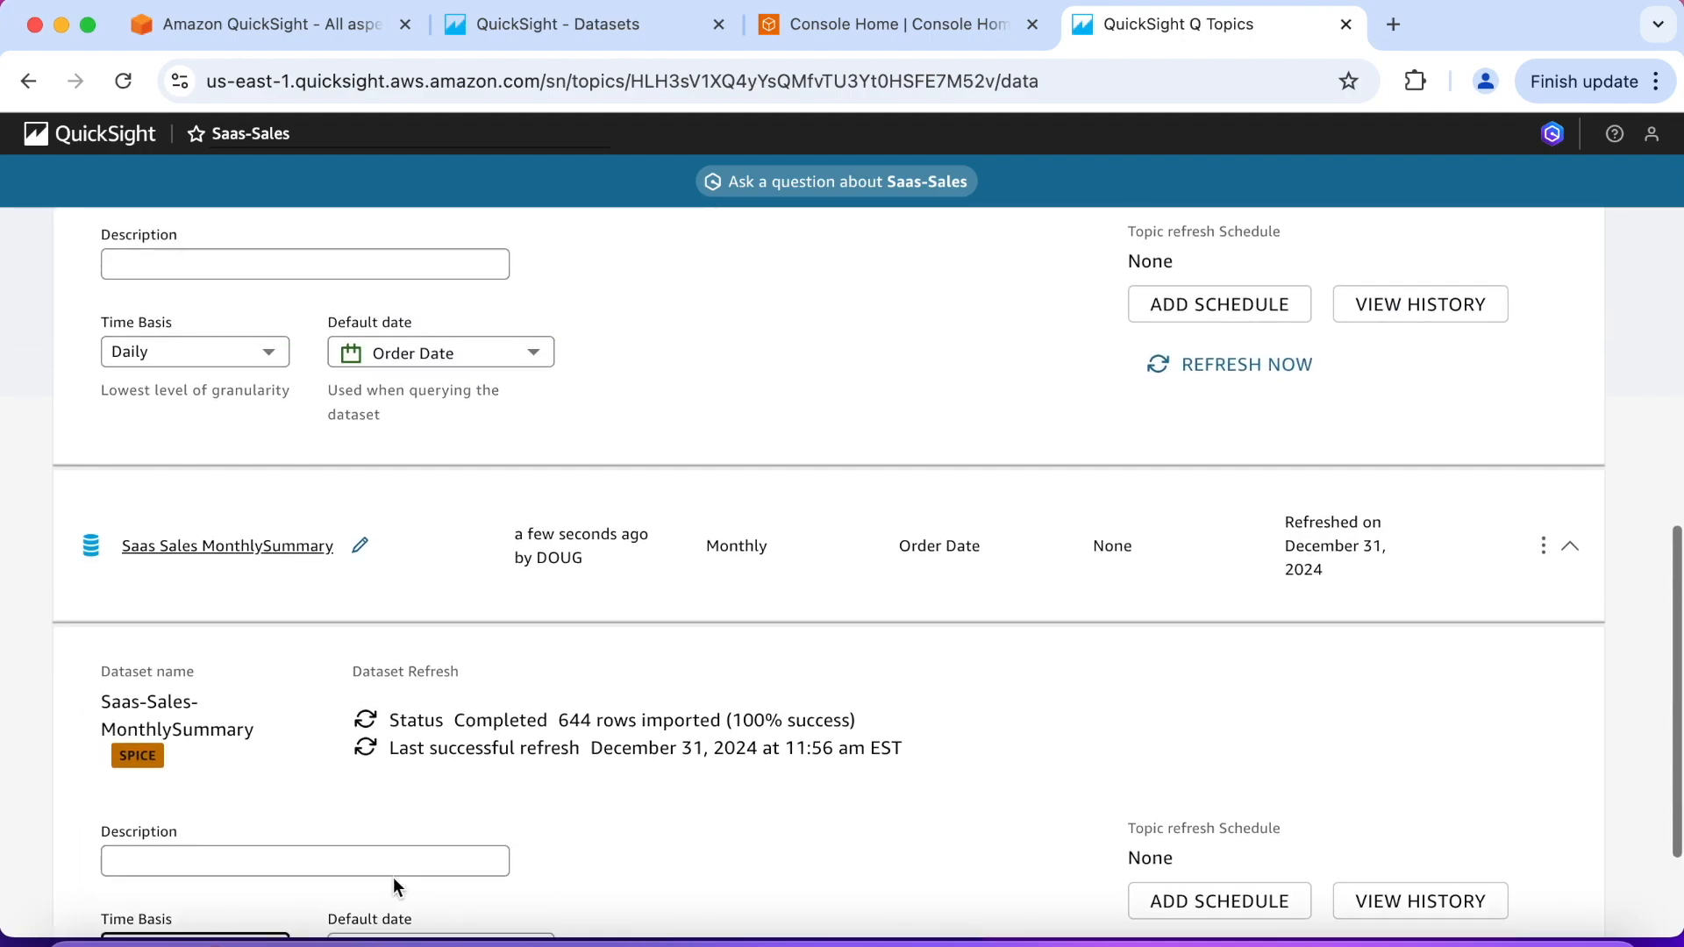
scroll(393, 877, up, 1)
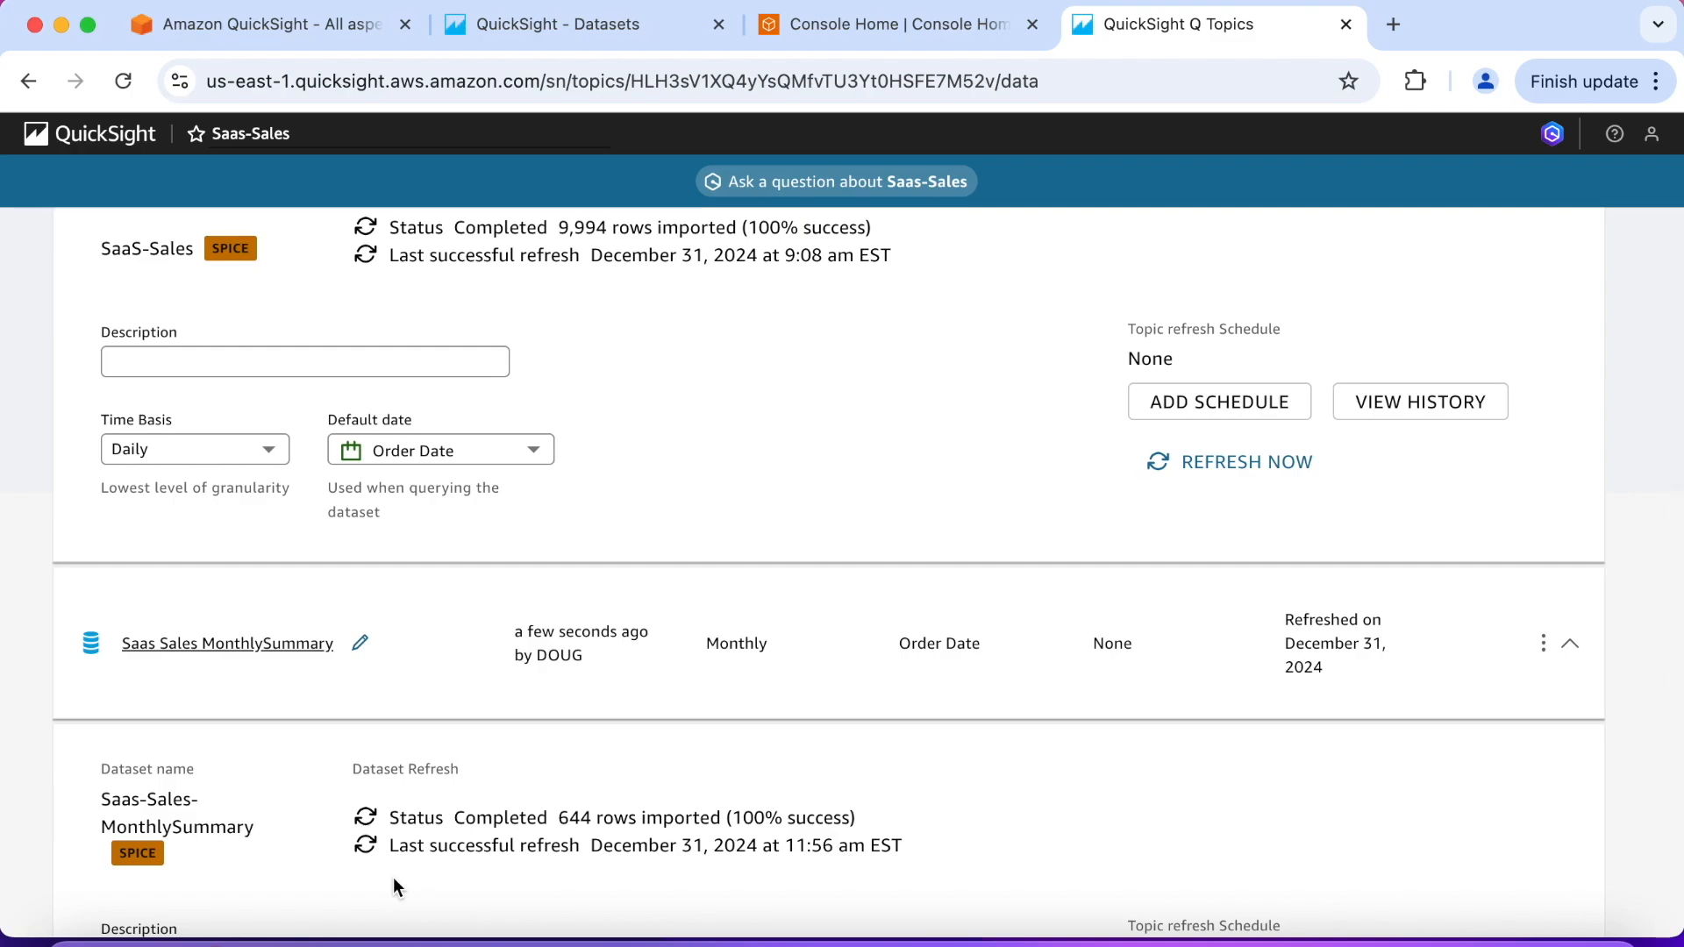
scroll(393, 878, up, 1)
scroll(394, 878, up, 1)
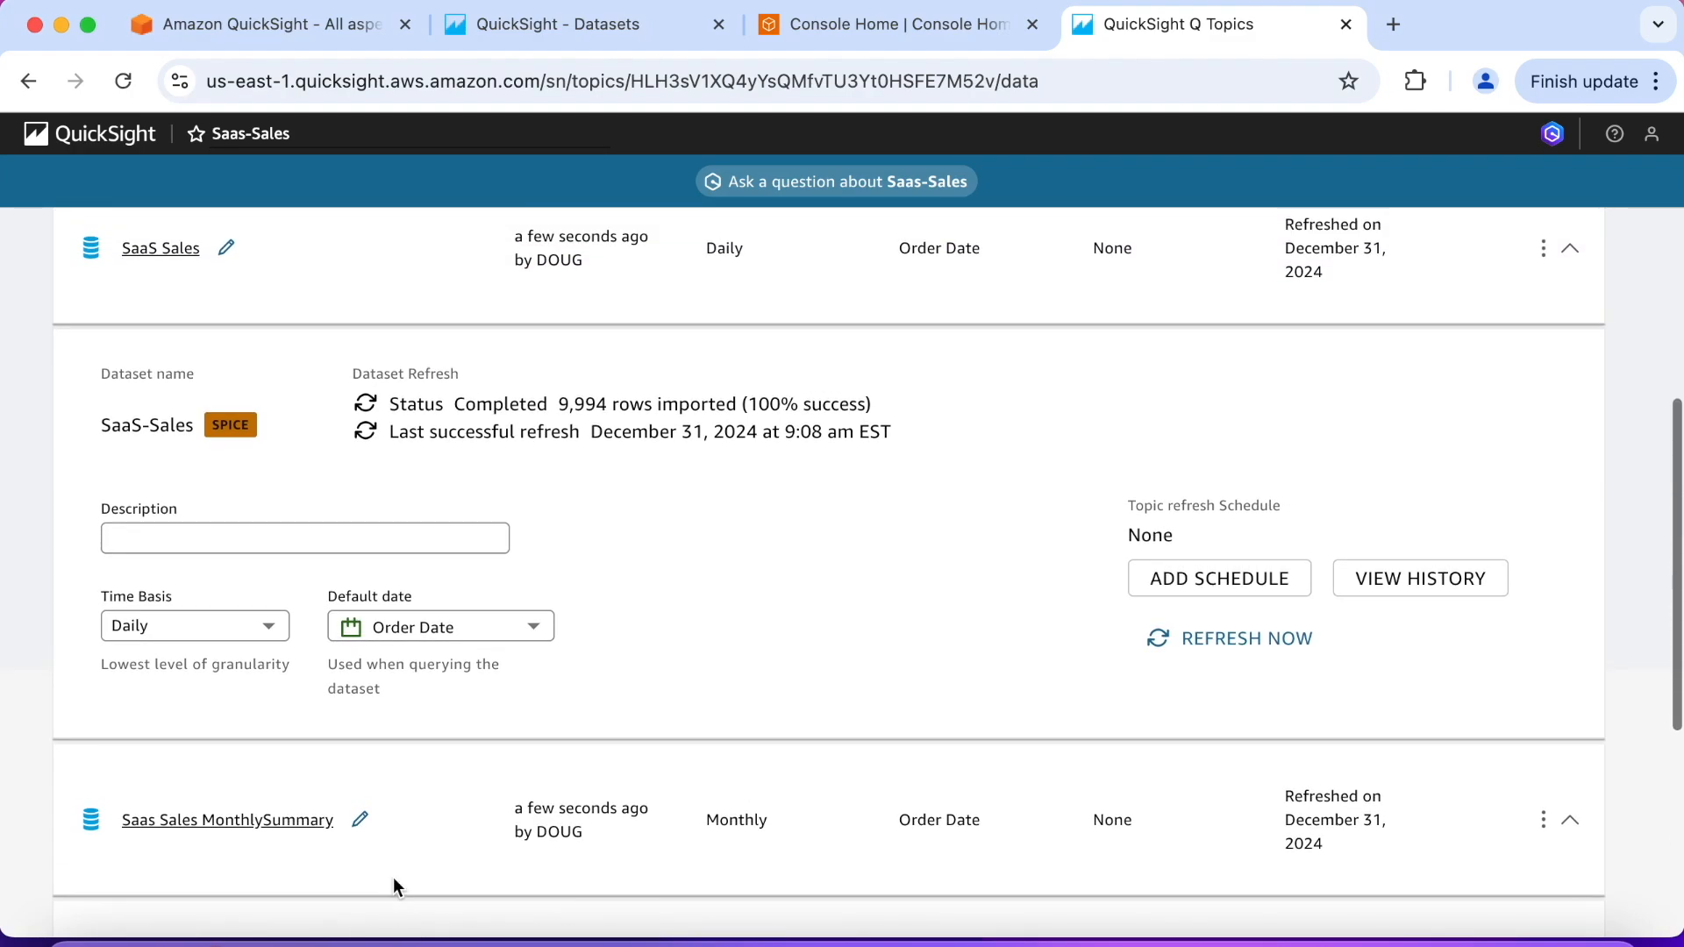
scroll(699, 628, down, 1)
scroll(699, 630, down, 5)
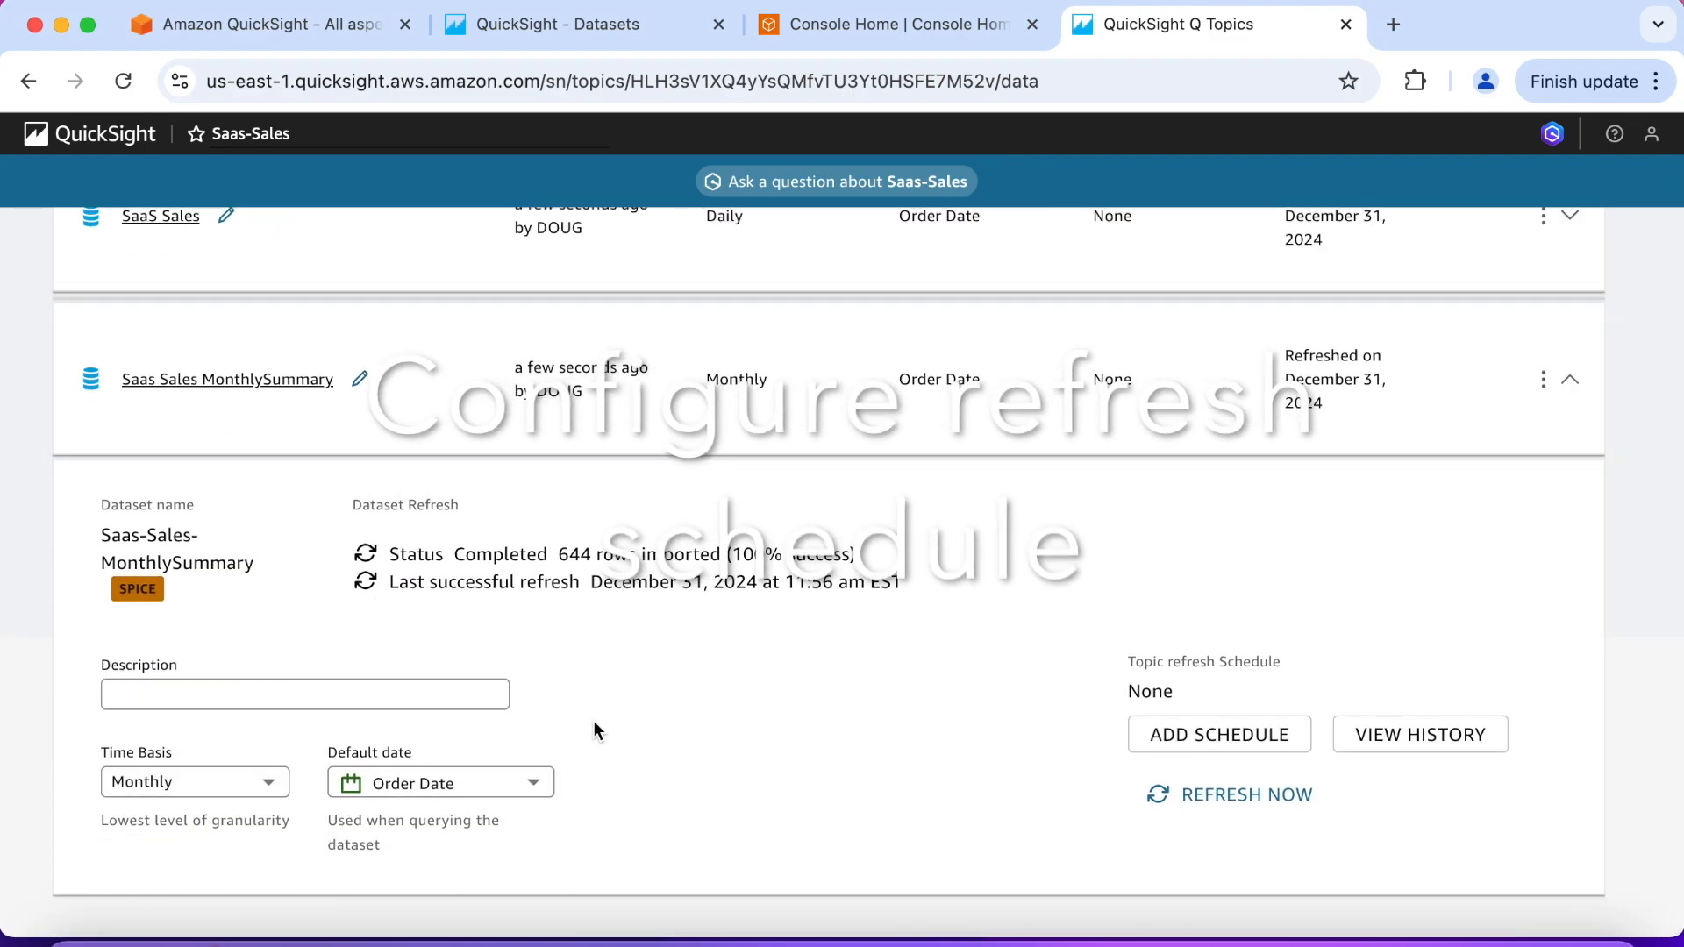
click(1158, 739)
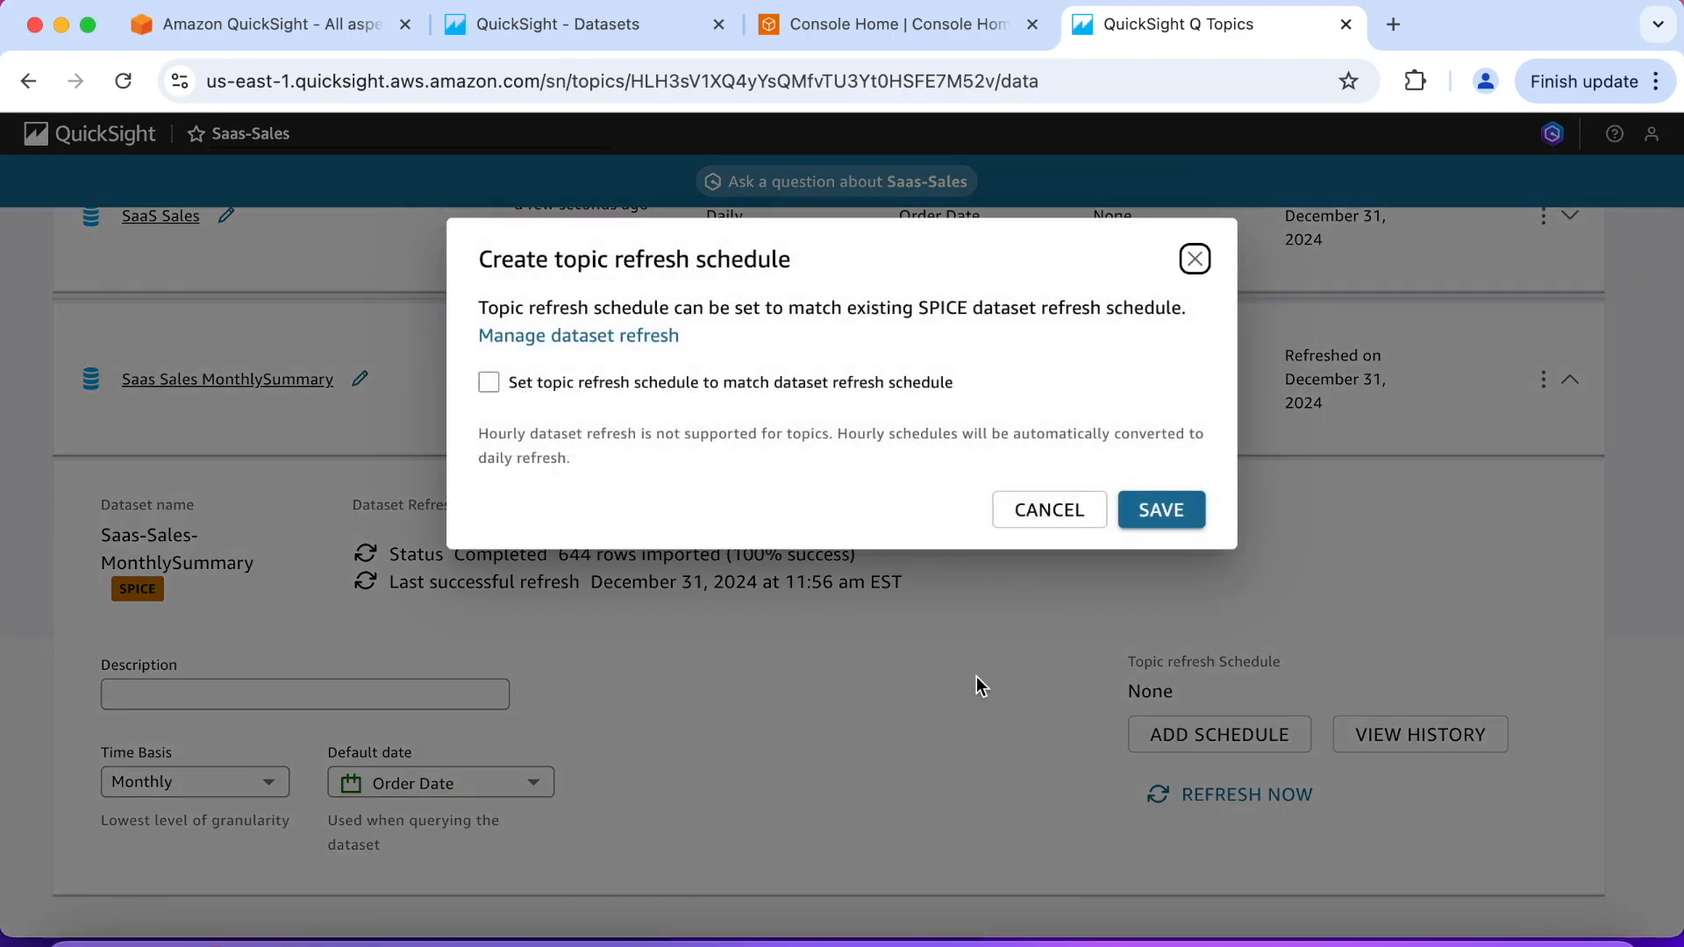
click(488, 383)
click(1150, 515)
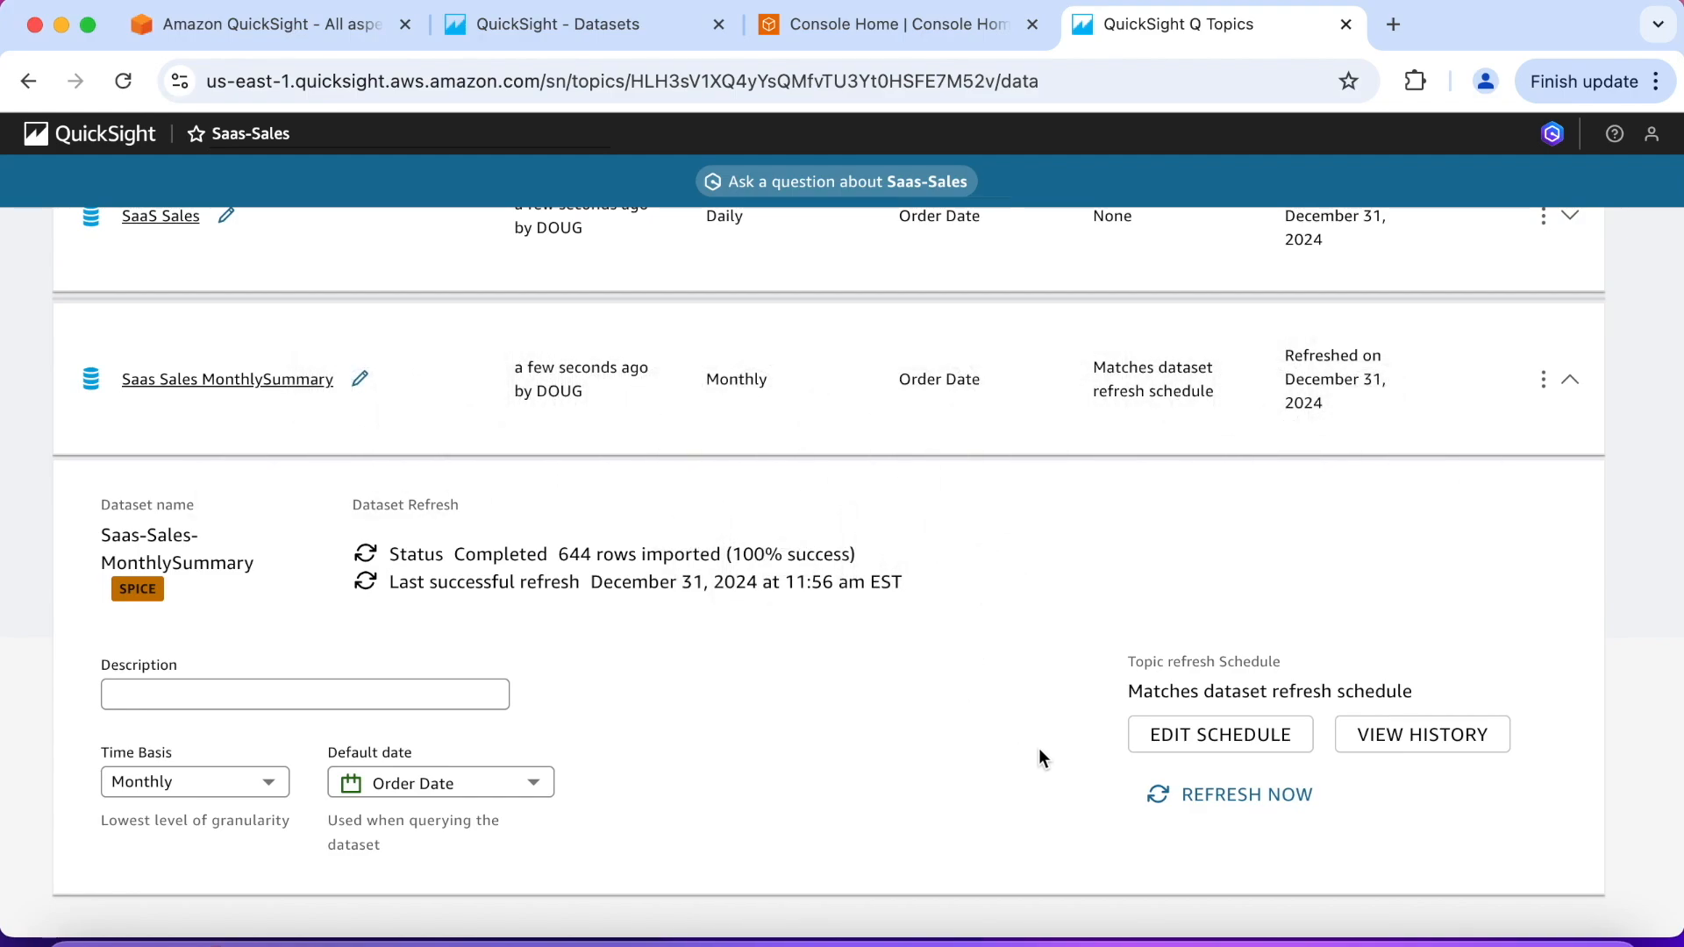
click(766, 439)
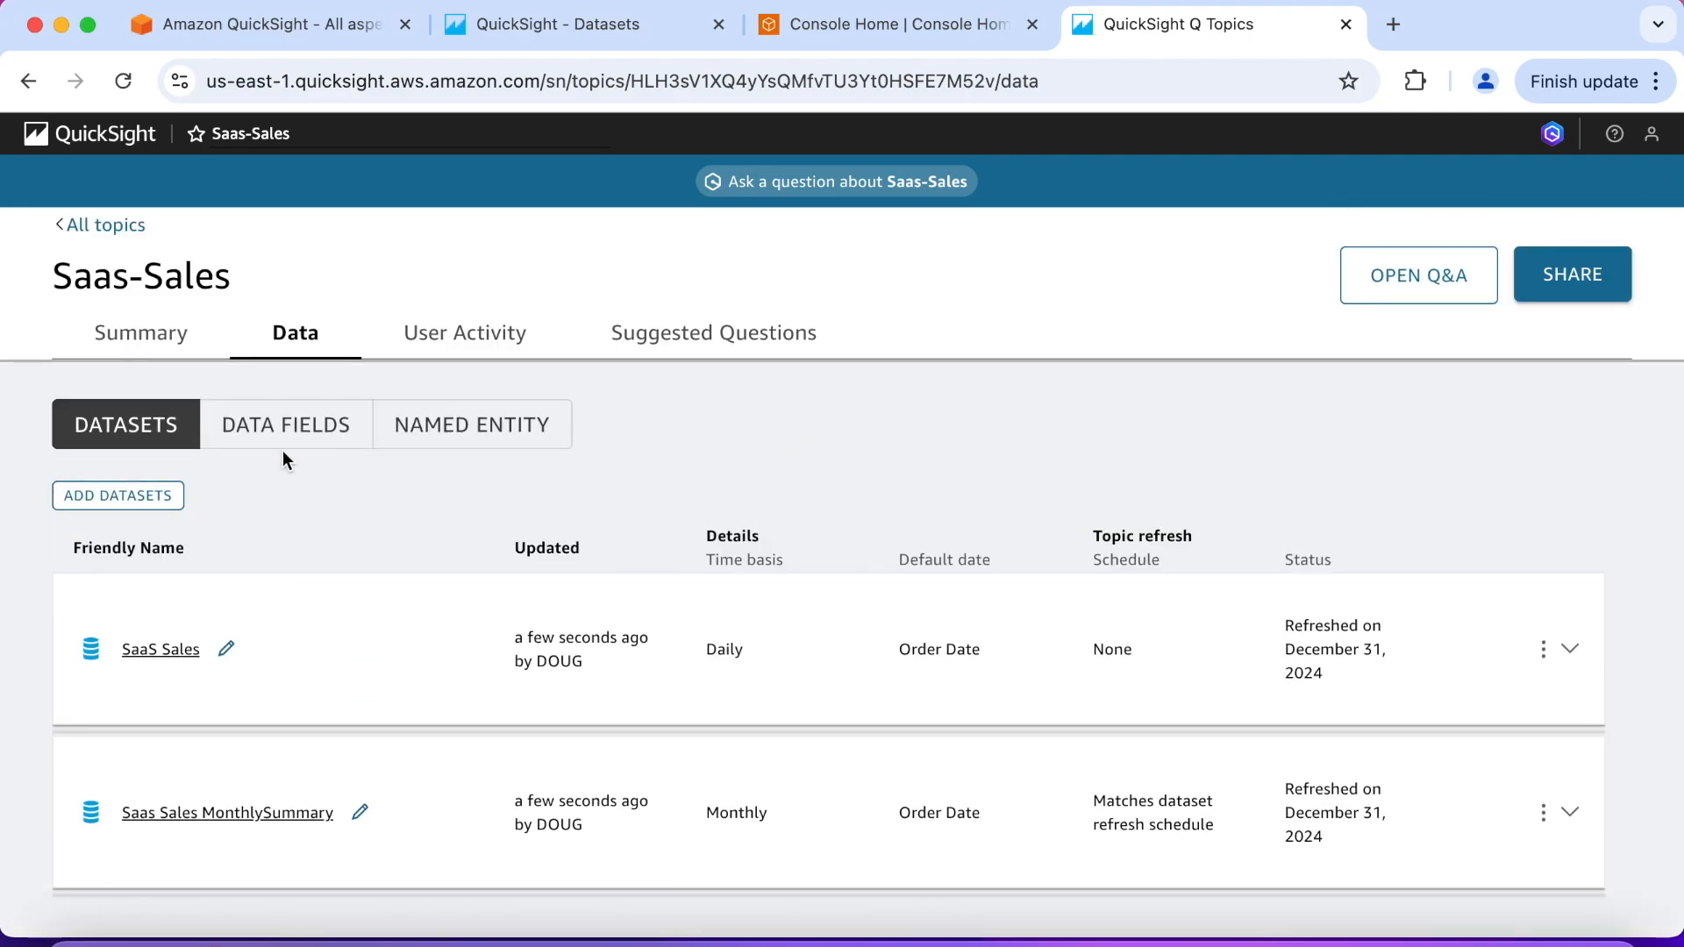
- View the topic's data fields for the Saas Sales MonthlySummary dataset only
click(292, 443)
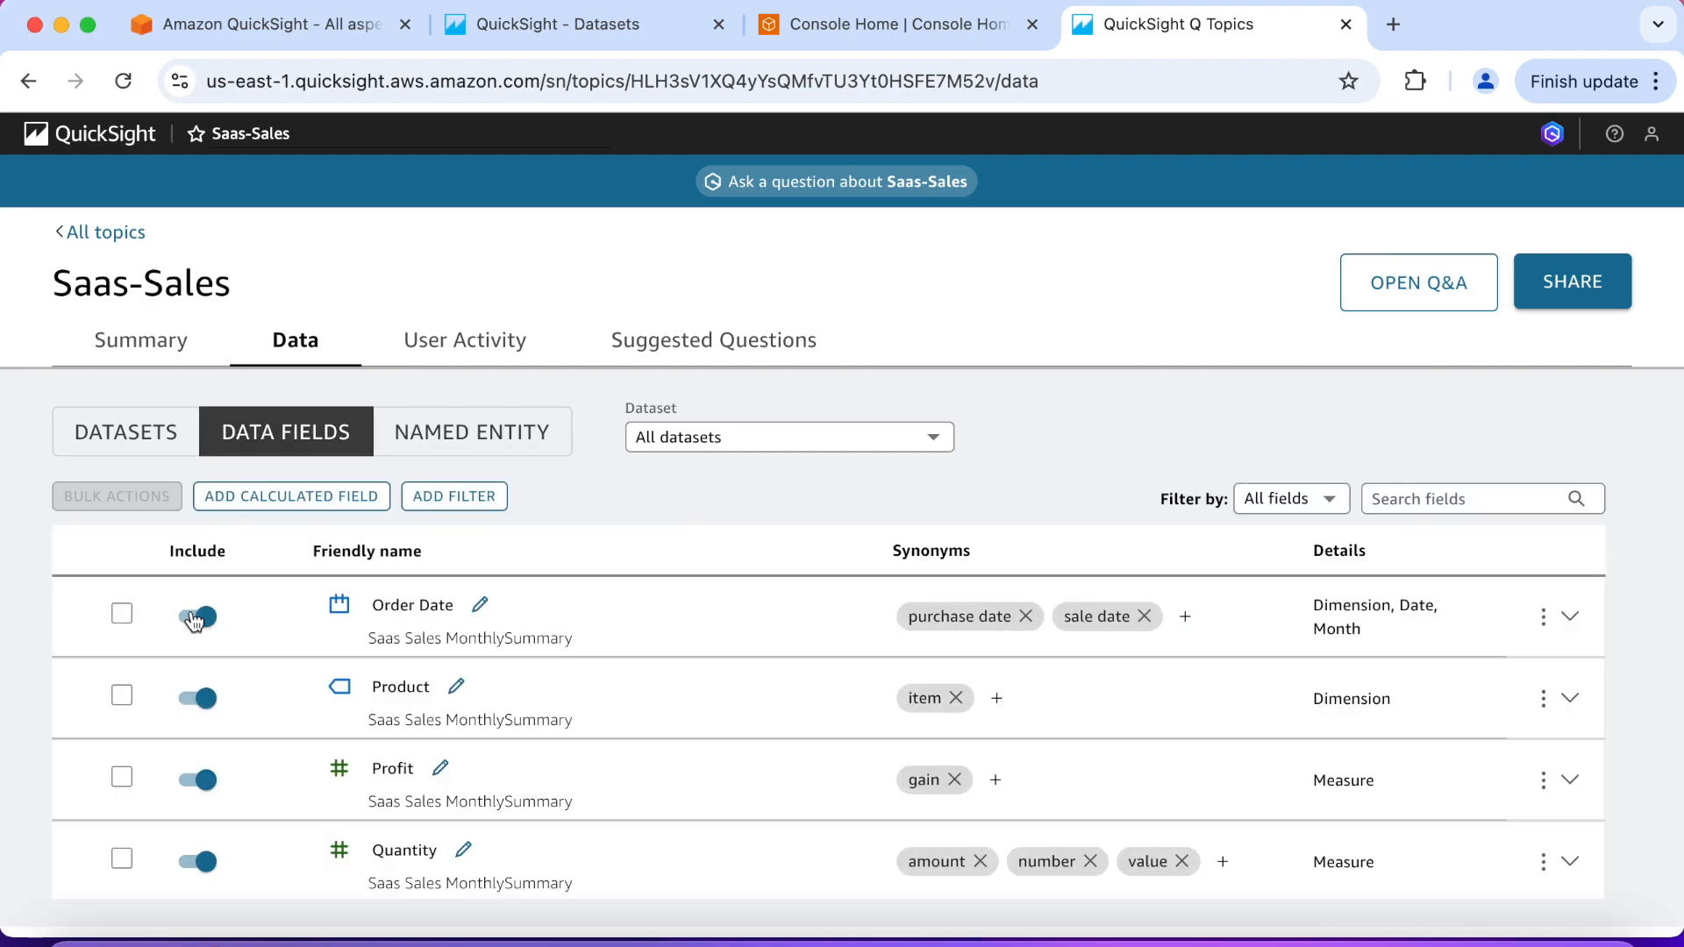
click(851, 443)
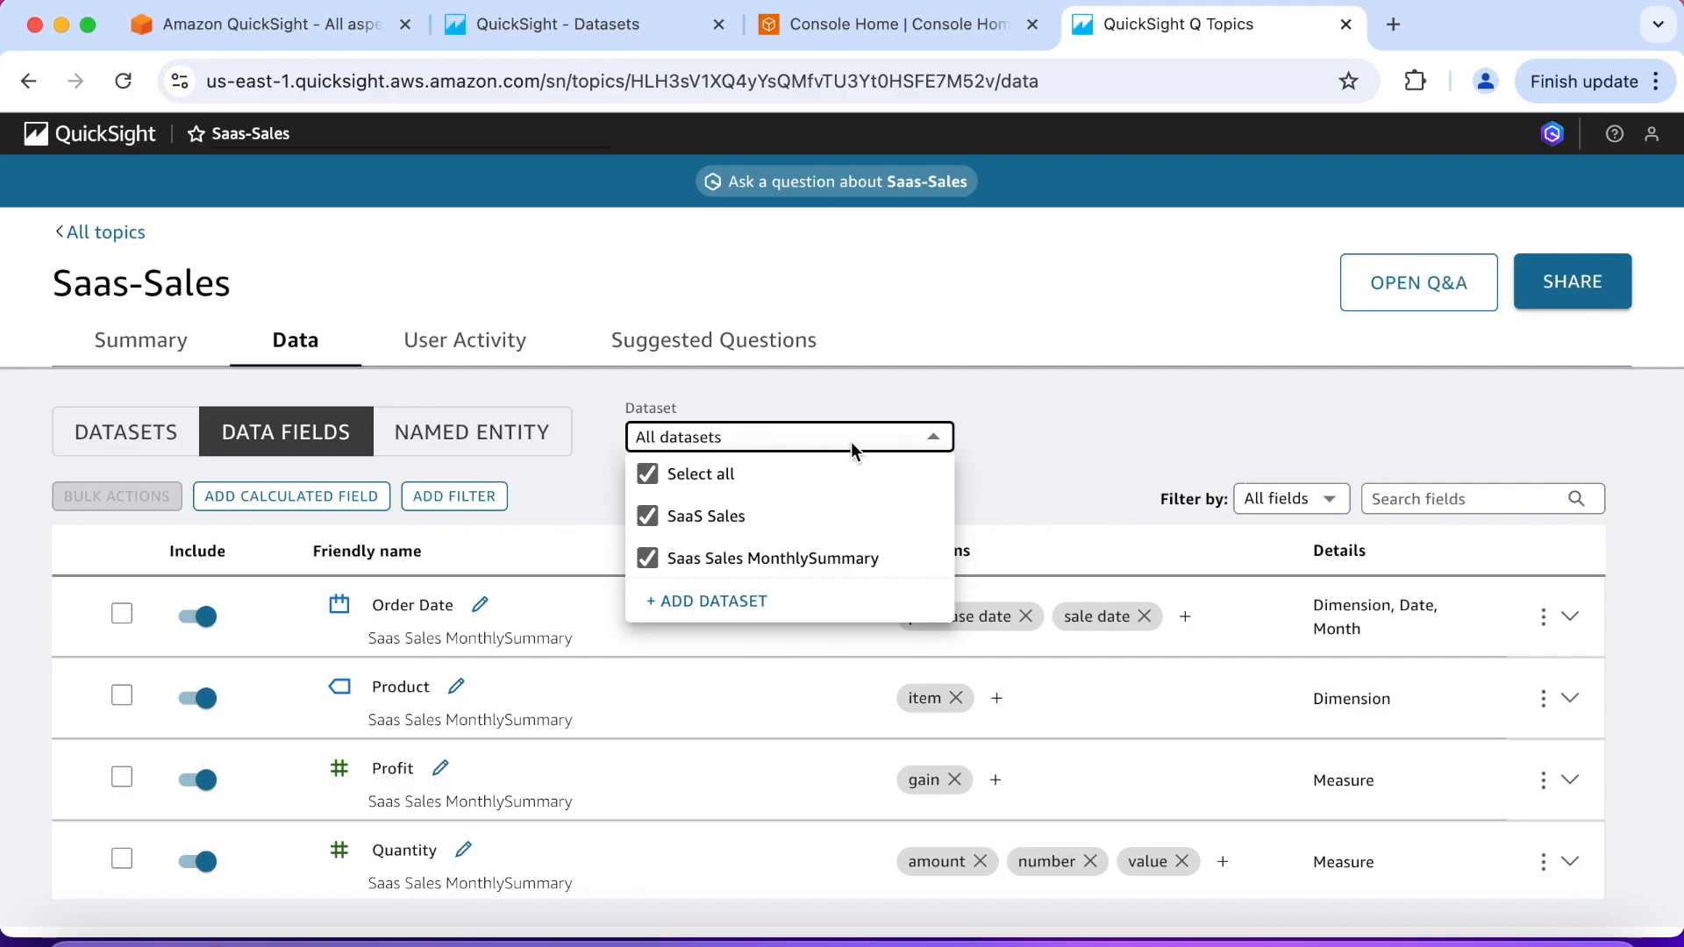
click(654, 519)
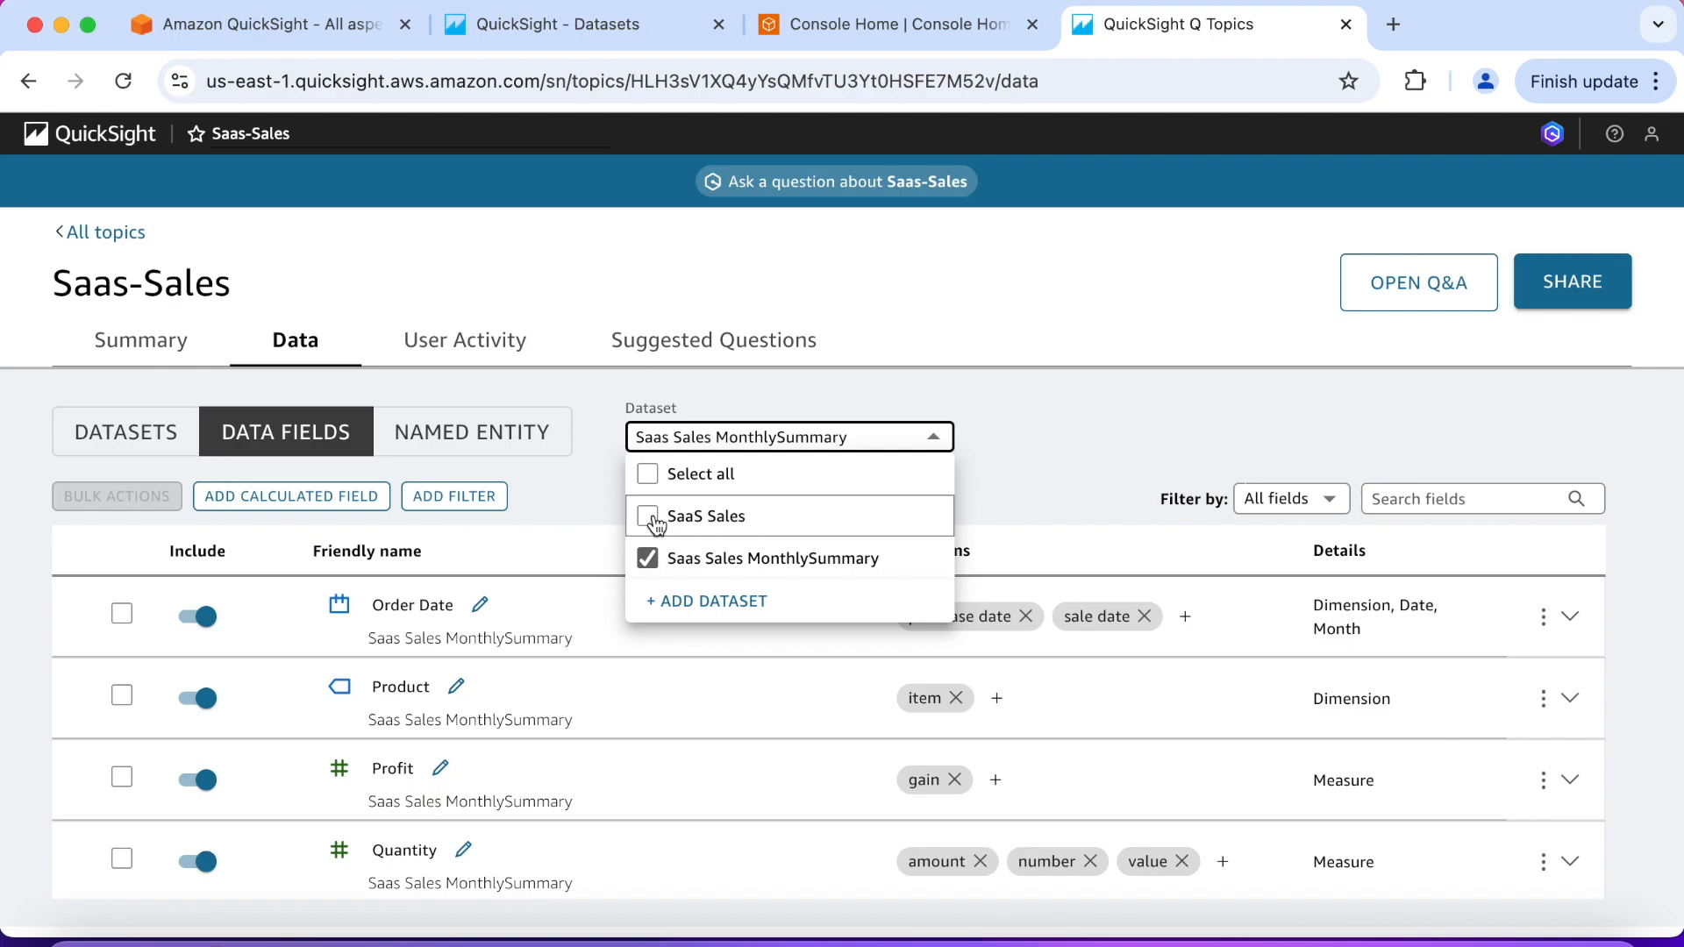
click(602, 521)
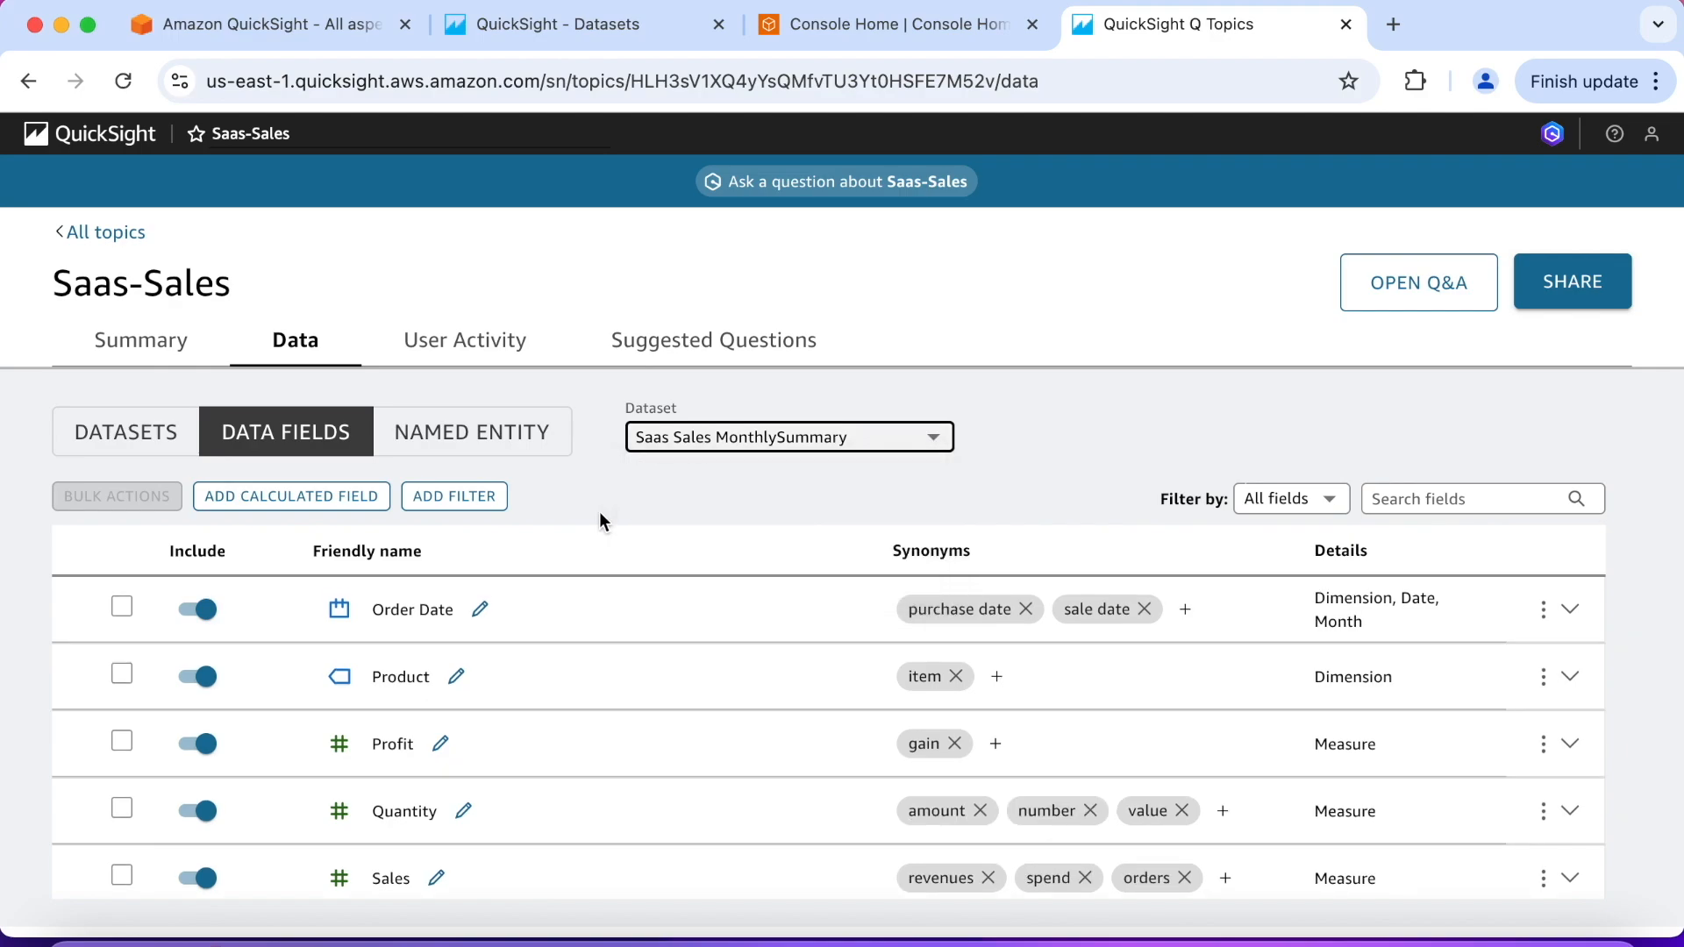
- Switch the data fields list to show only the SaaS Sales dataset instead of Saas Sales MonthlySummary
click(933, 441)
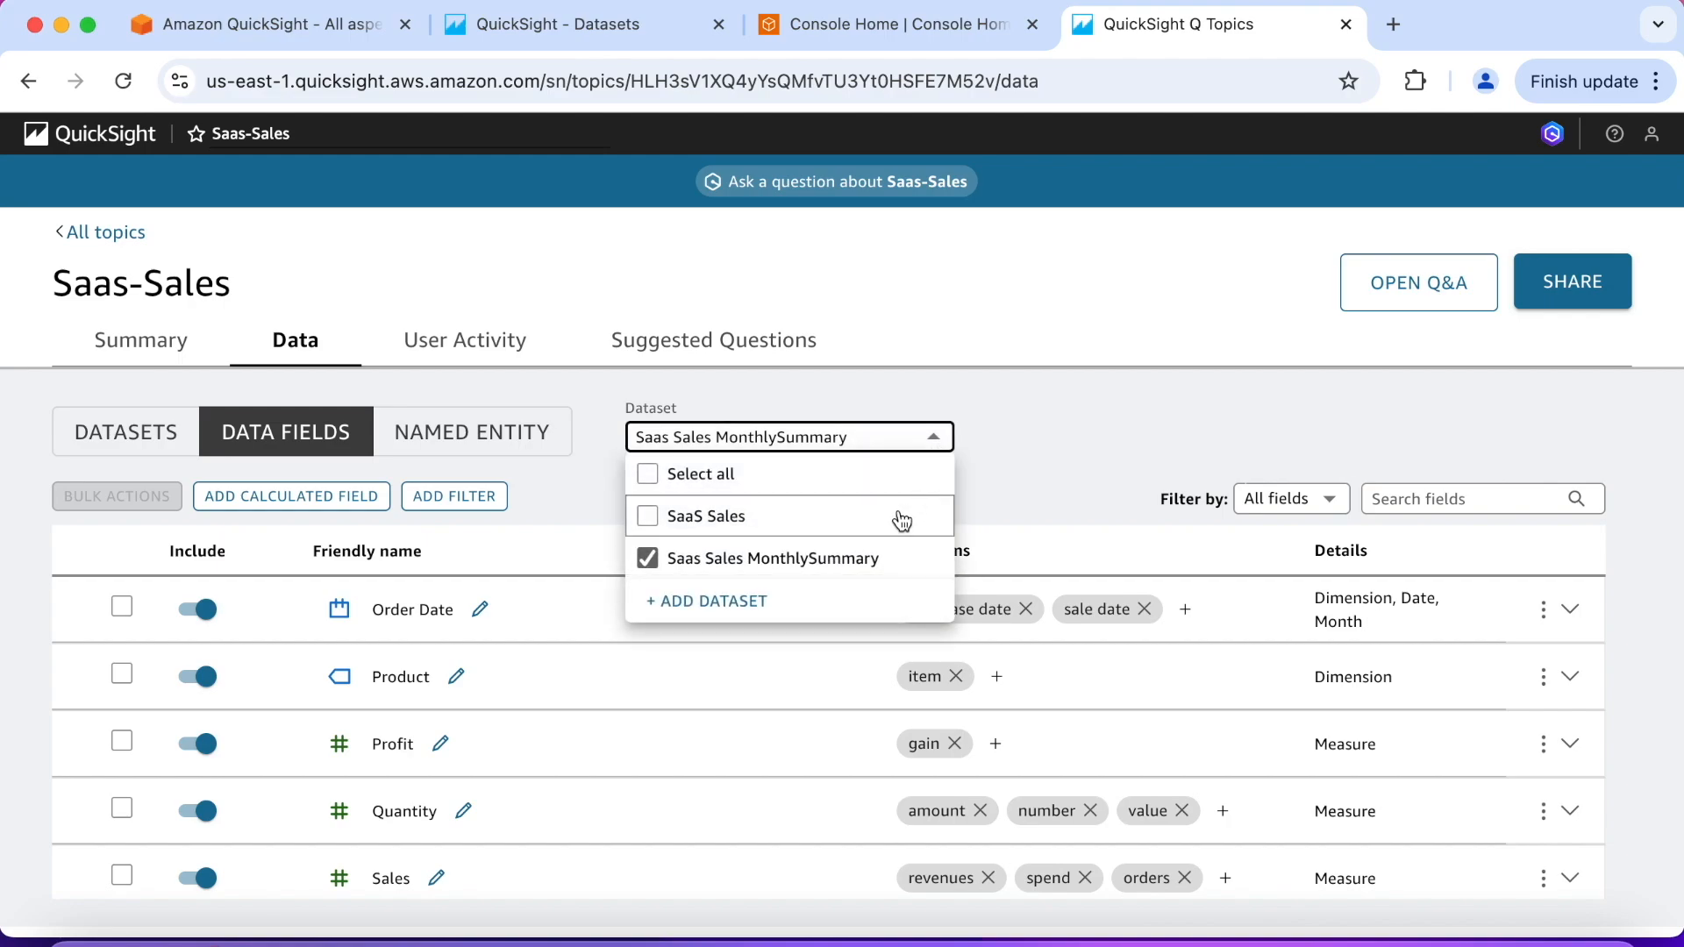
click(659, 567)
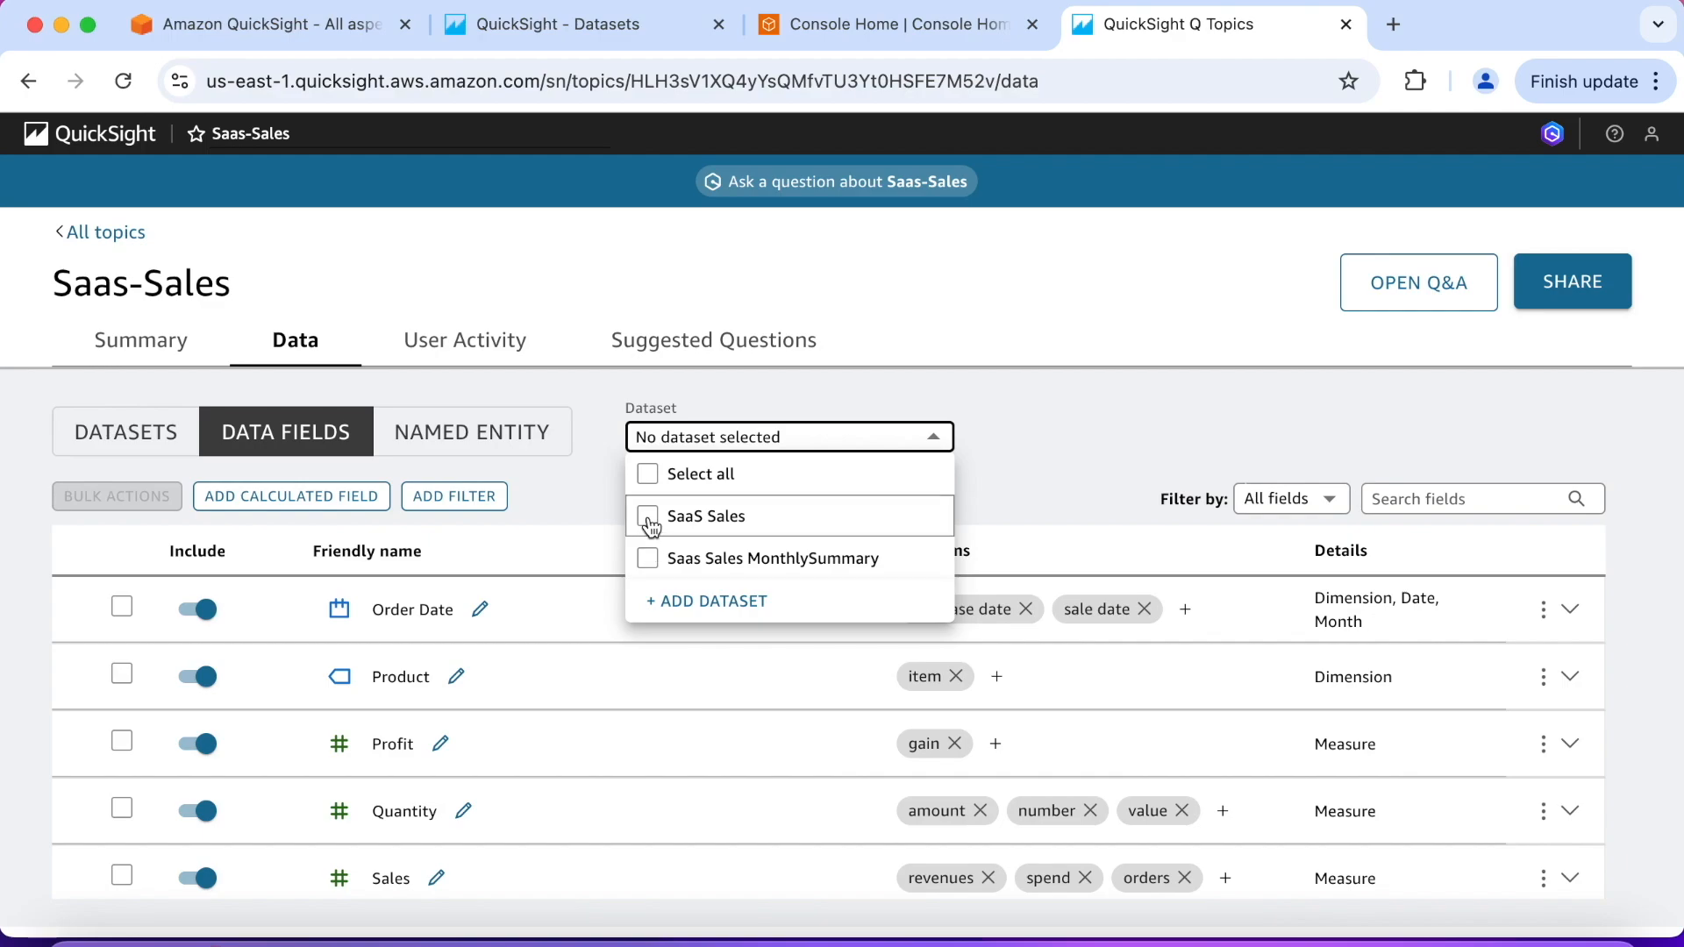
click(649, 518)
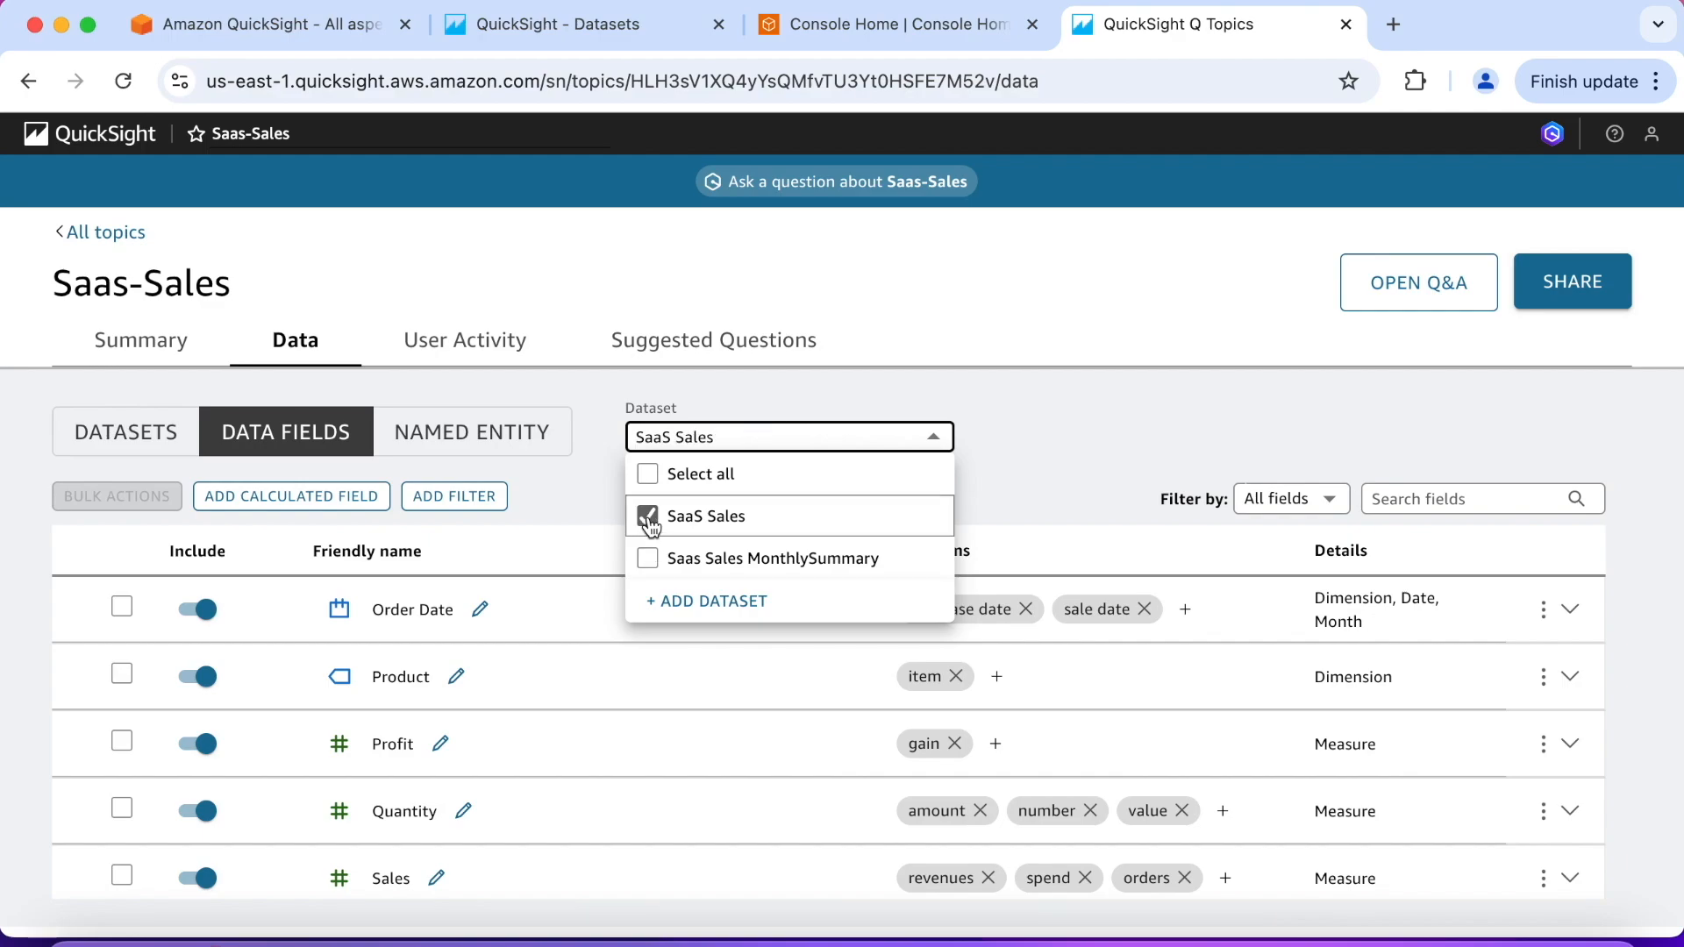
click(1034, 499)
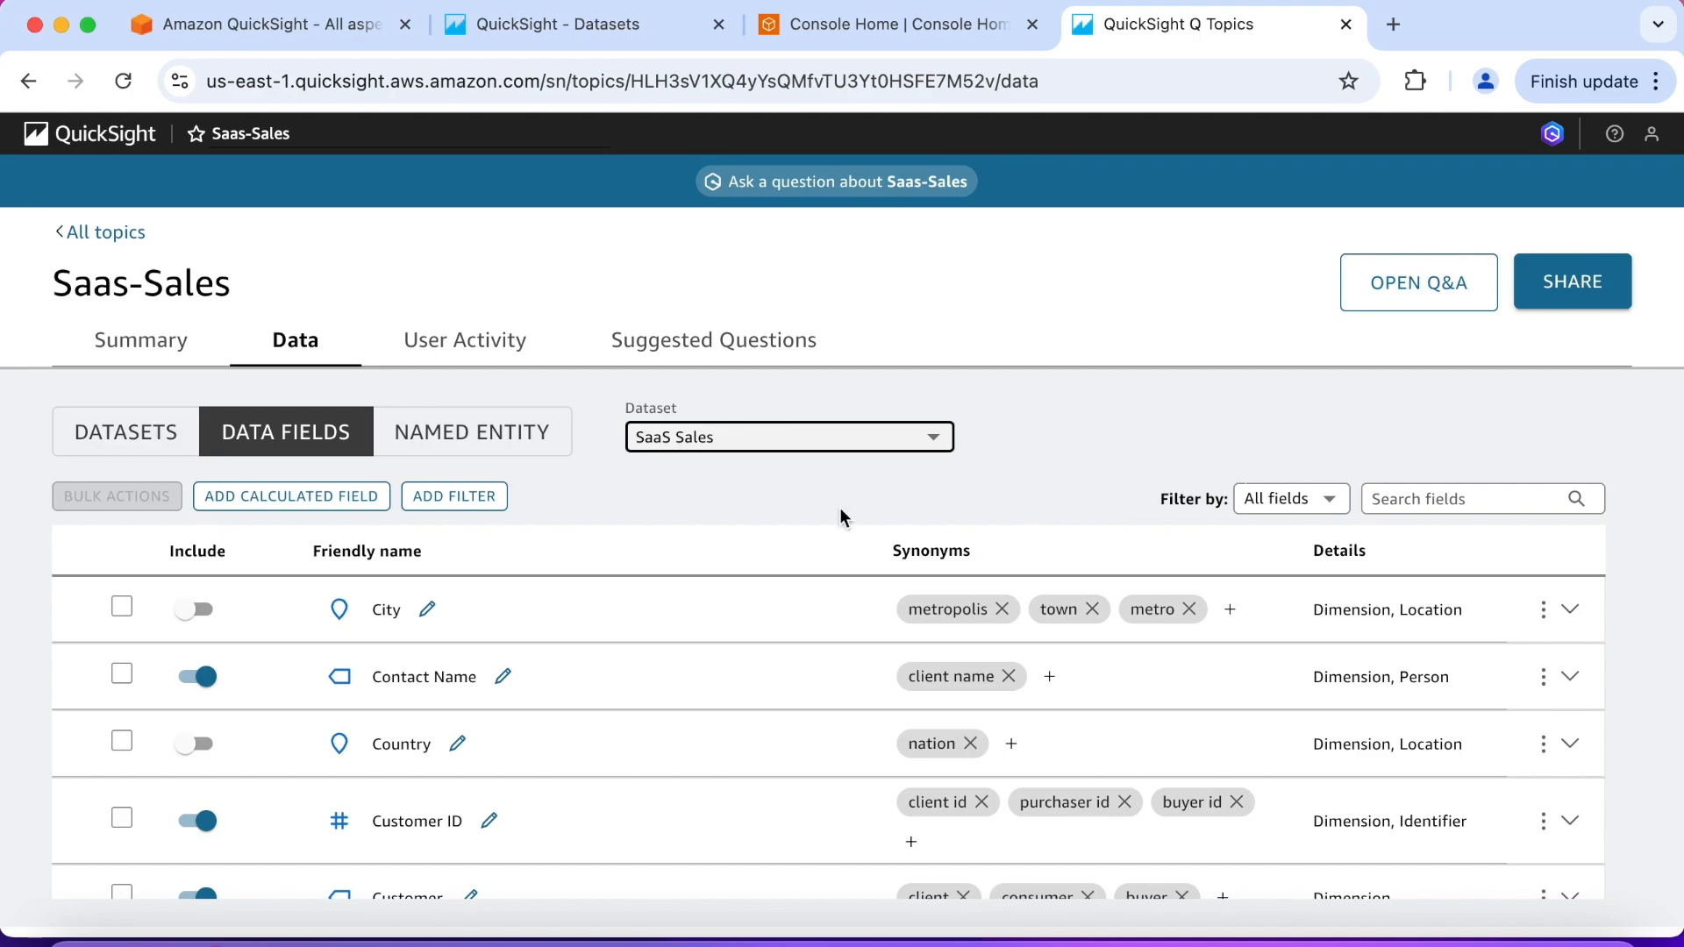
- Filter the SaaS Sales fields by Excluded fields and include City, Country and Discount in the topic
click(1330, 507)
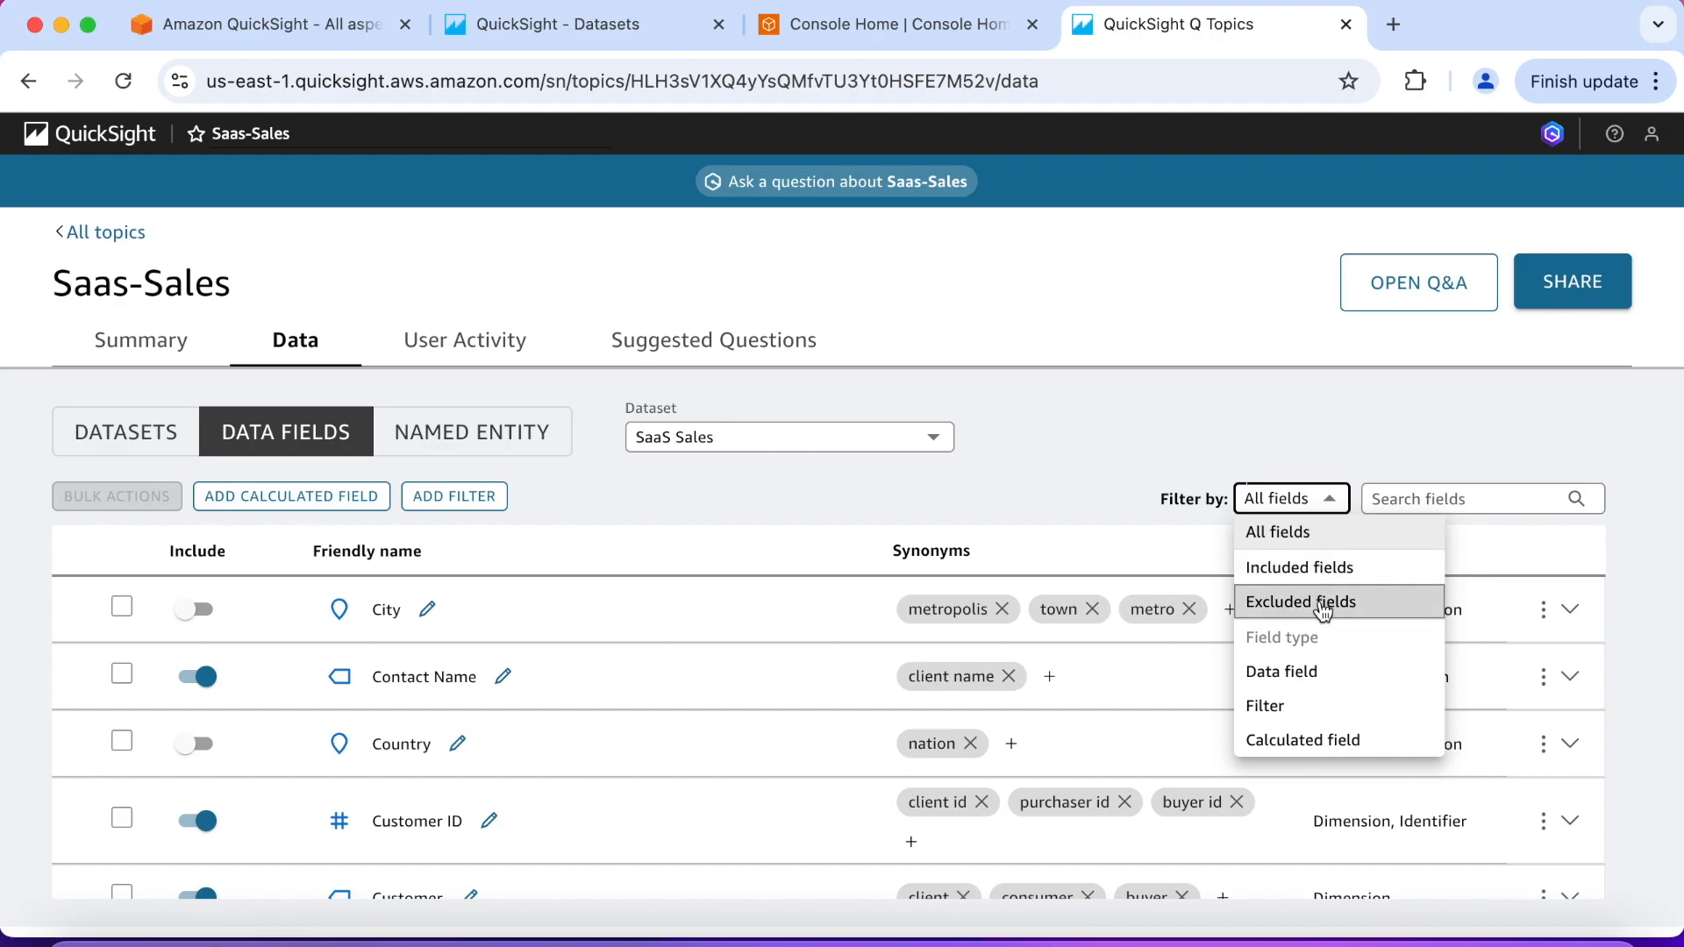
click(1323, 605)
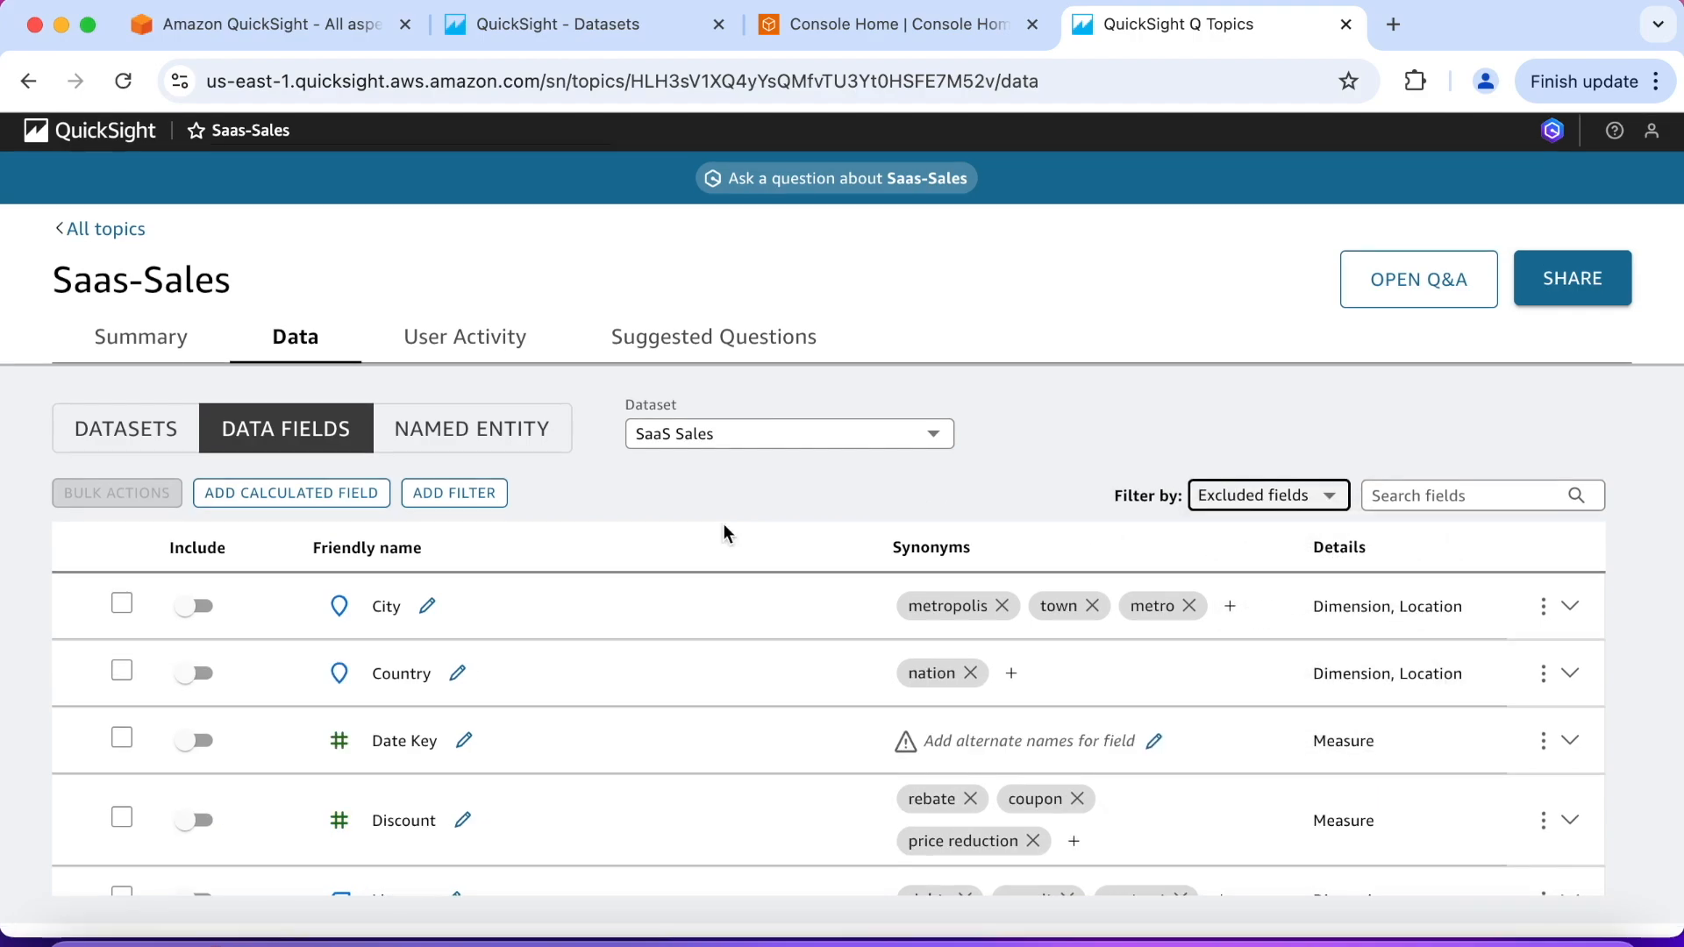
click(193, 618)
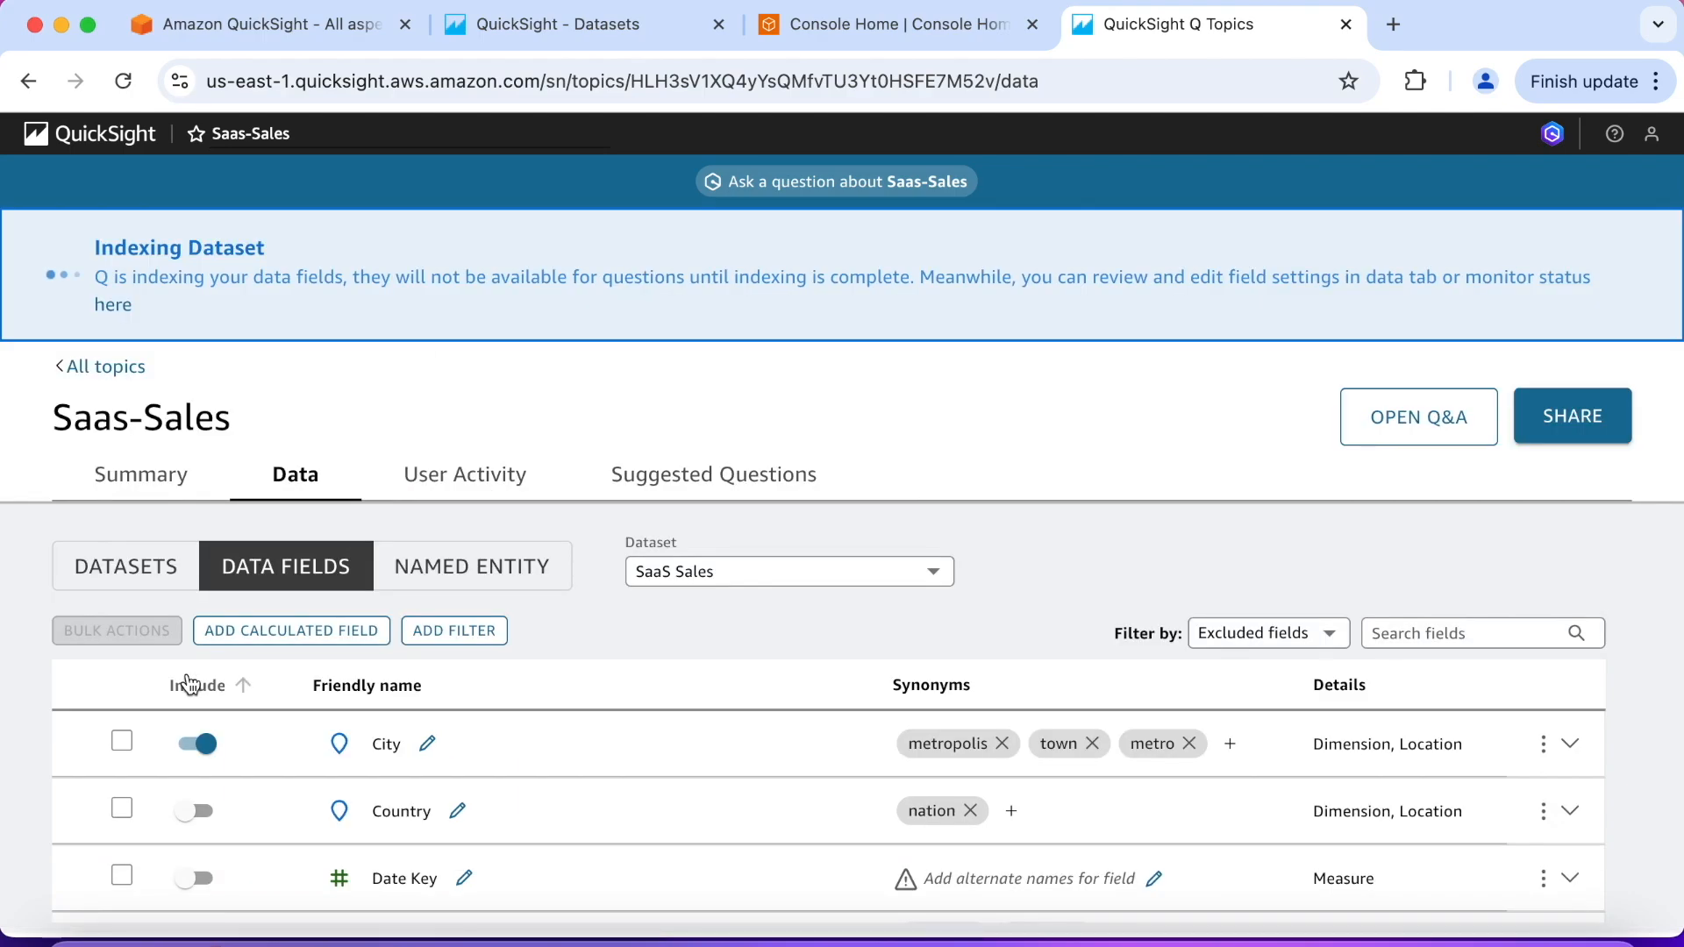
click(195, 812)
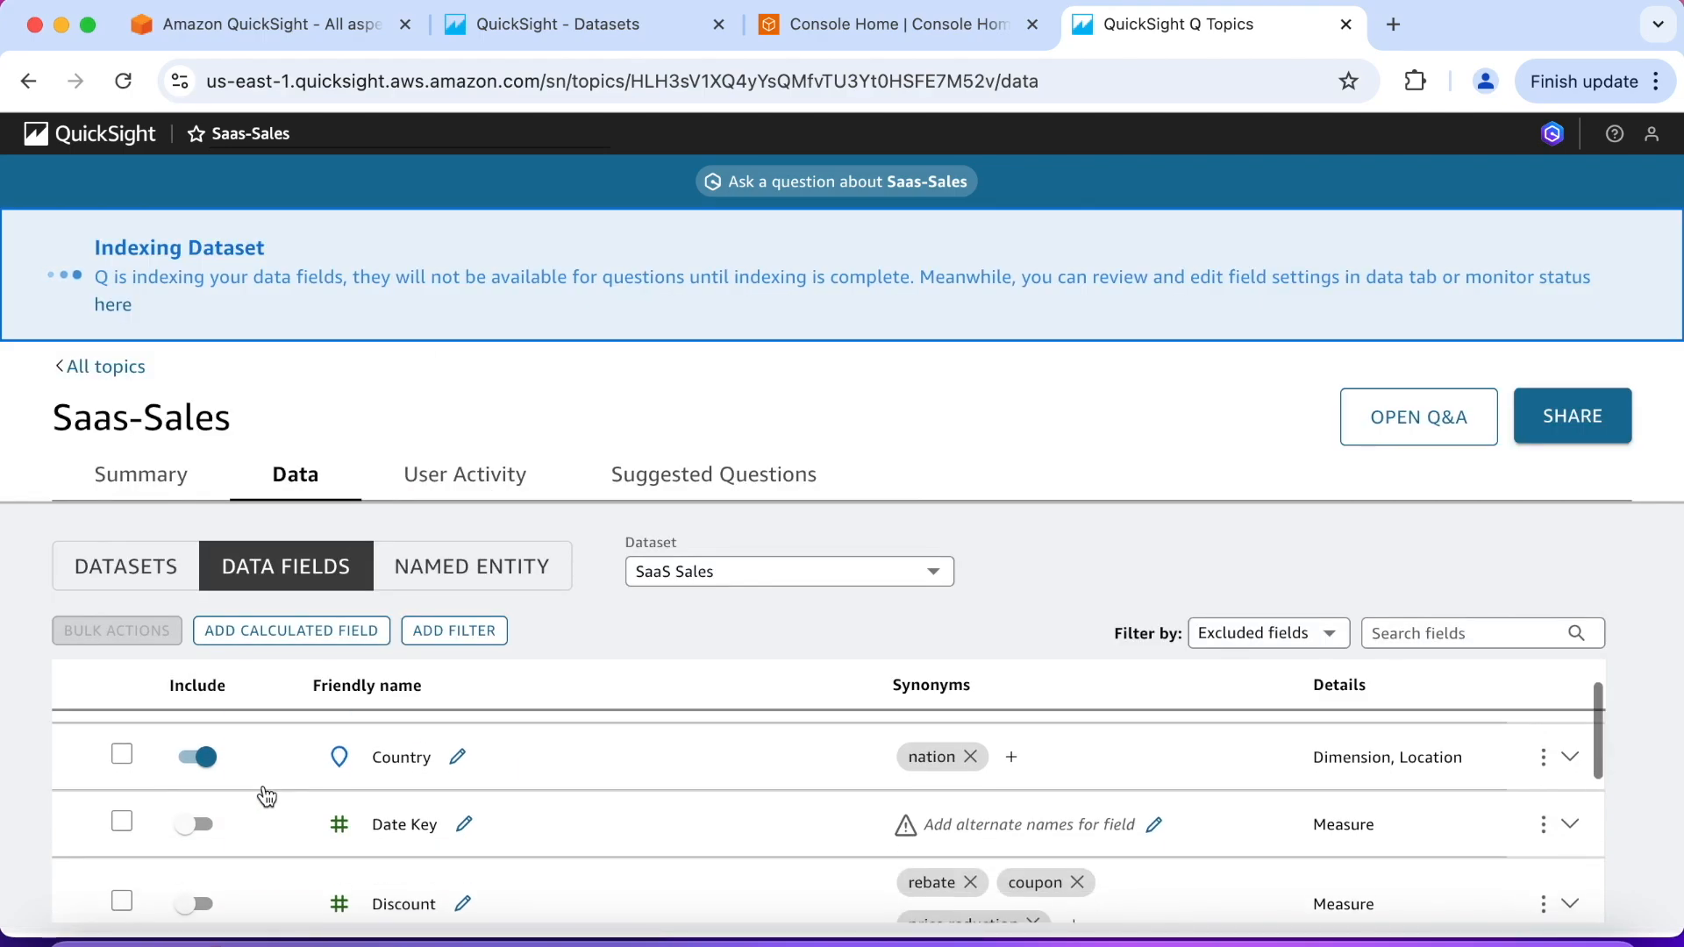
click(195, 833)
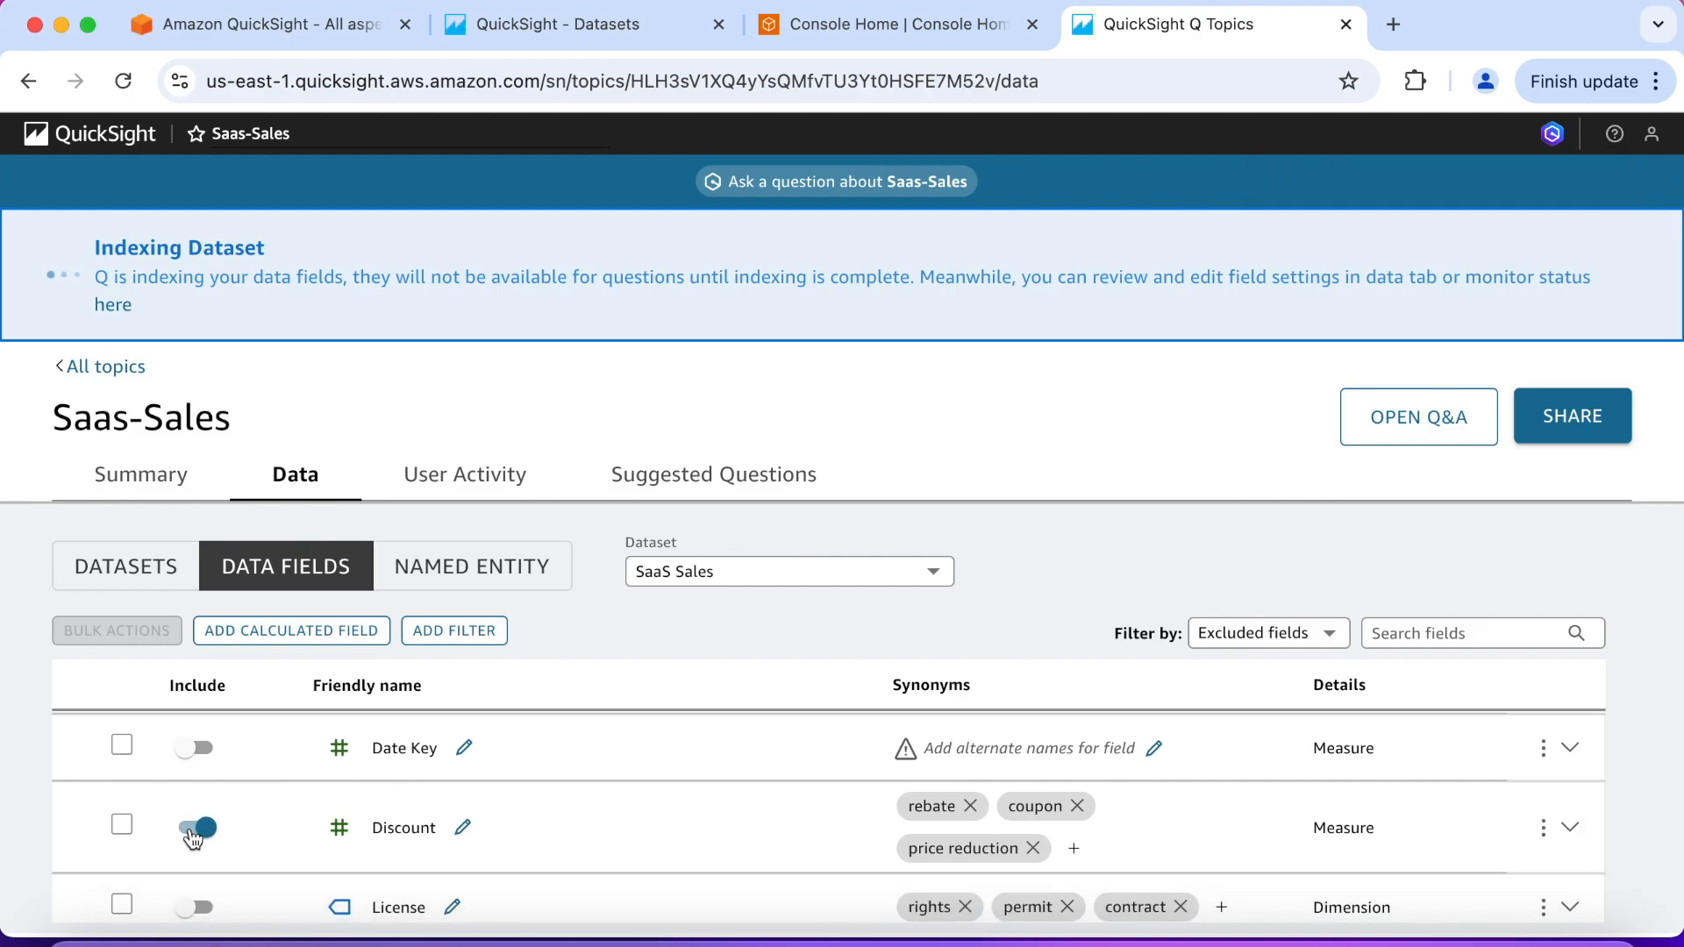
- Include the Region field in the topic, then filter by Included fields and exclude Customer ID
scroll(285, 827, down, 5)
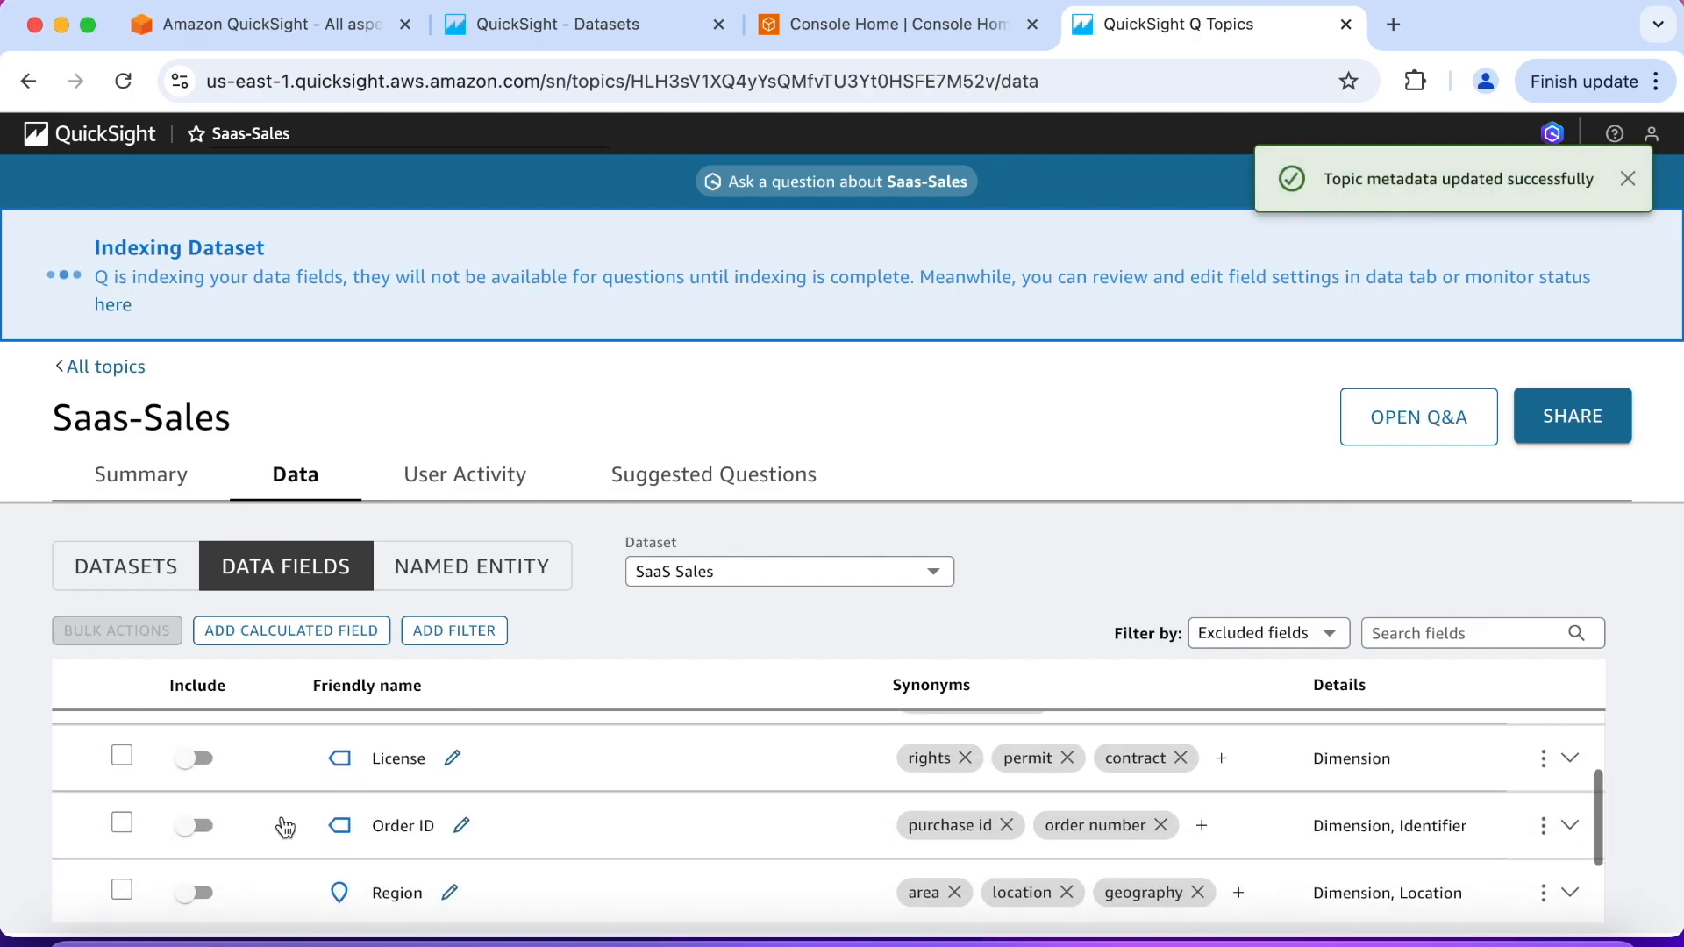
click(196, 840)
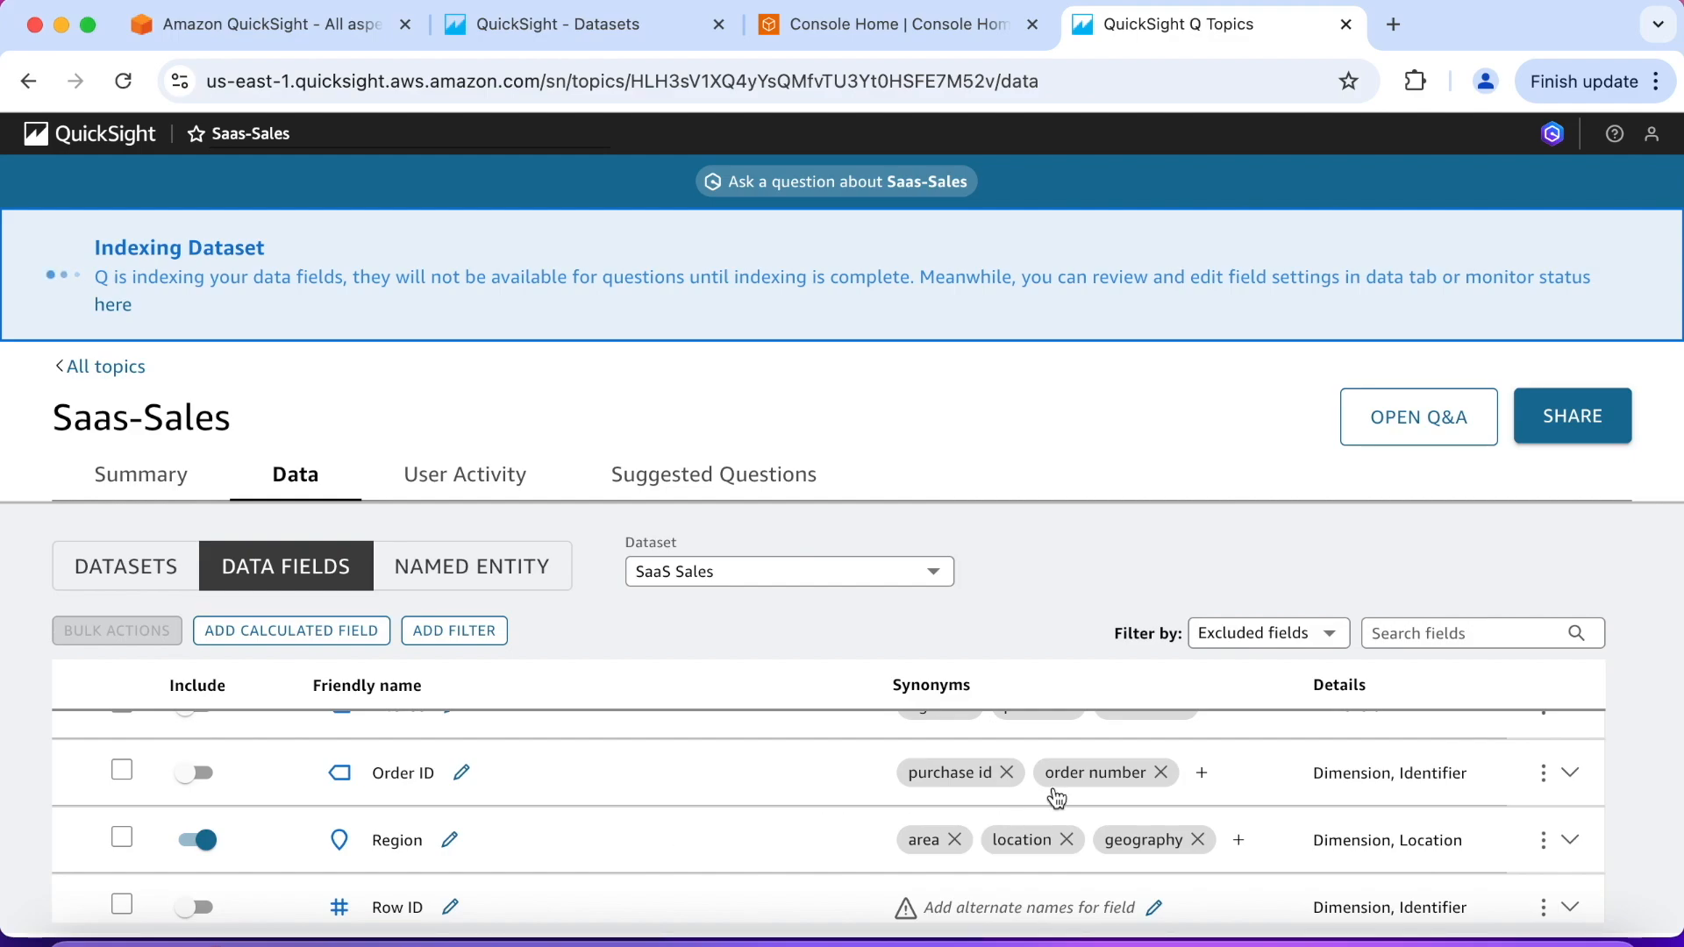
click(1334, 647)
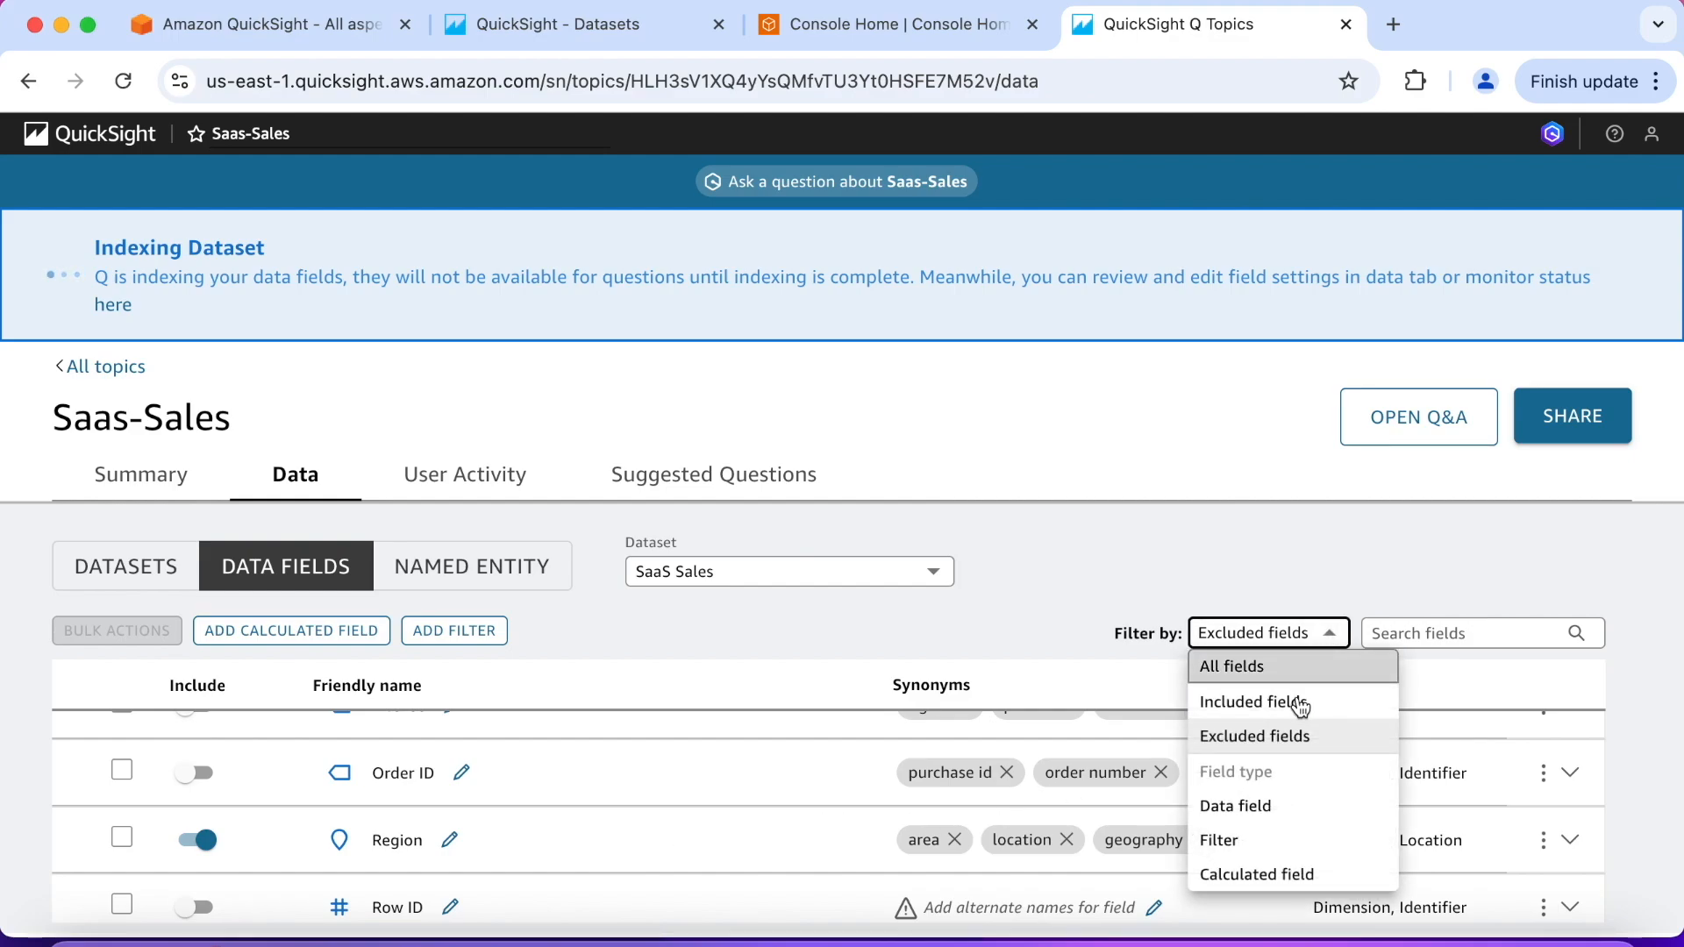
click(1301, 704)
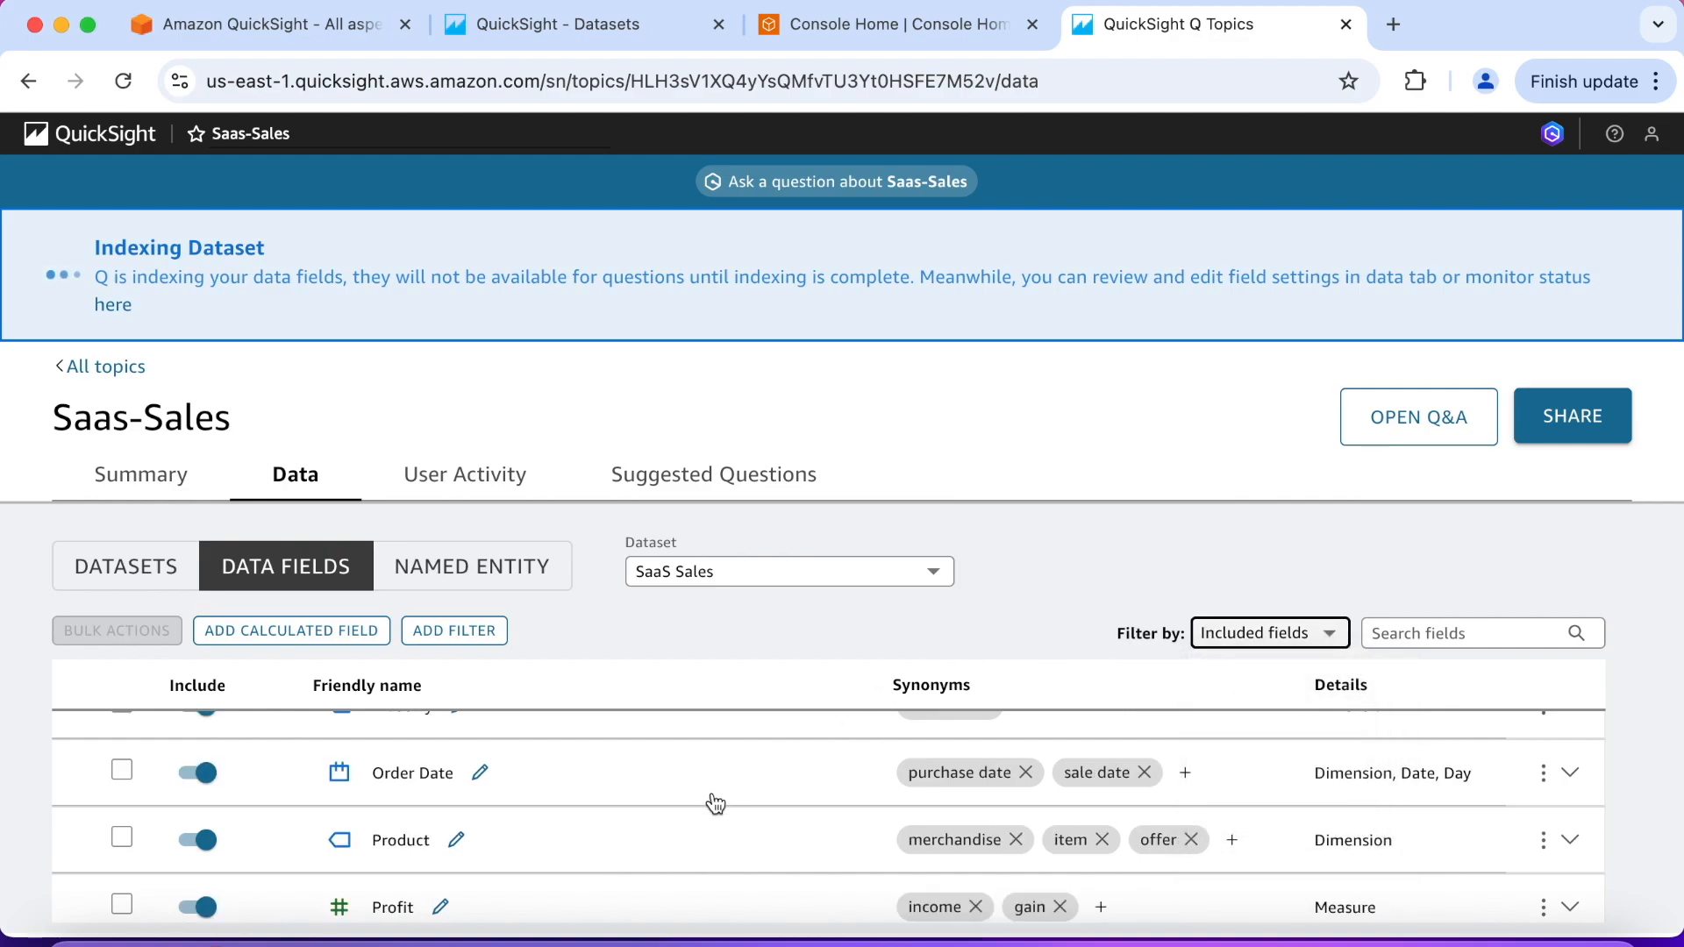
scroll(688, 809, up, 5)
scroll(688, 809, up, 2)
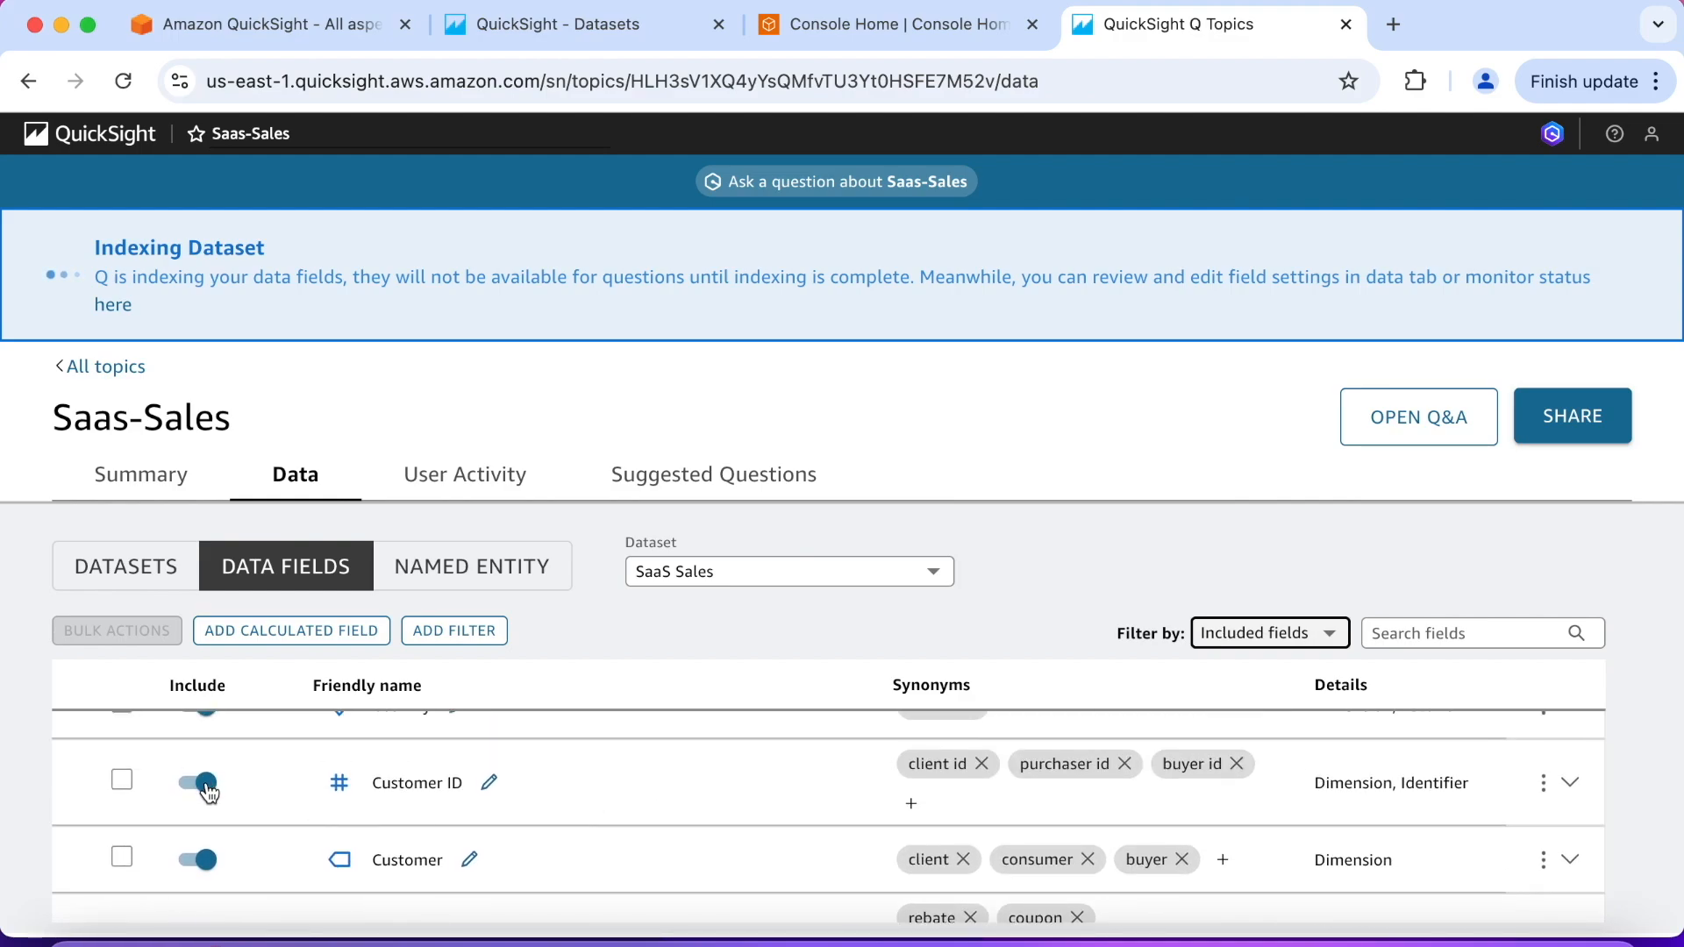
click(209, 790)
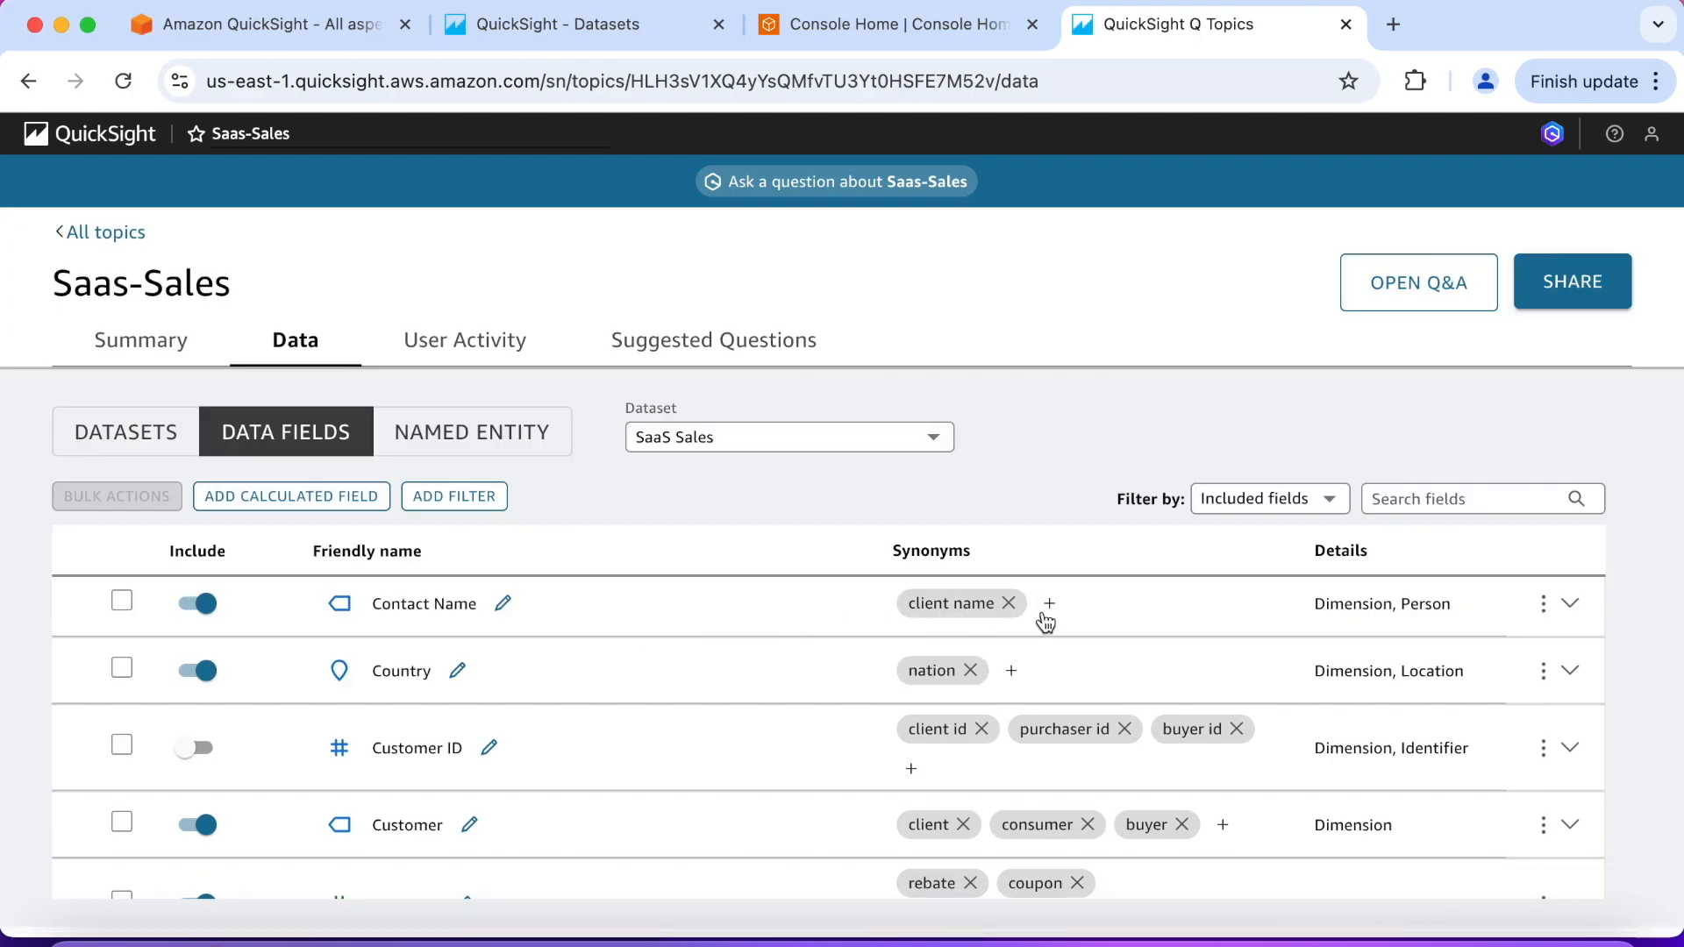
- Add the synonyms "Customer Contact" and "CC" to the Contact Name field
click(1049, 604)
text(Customer )
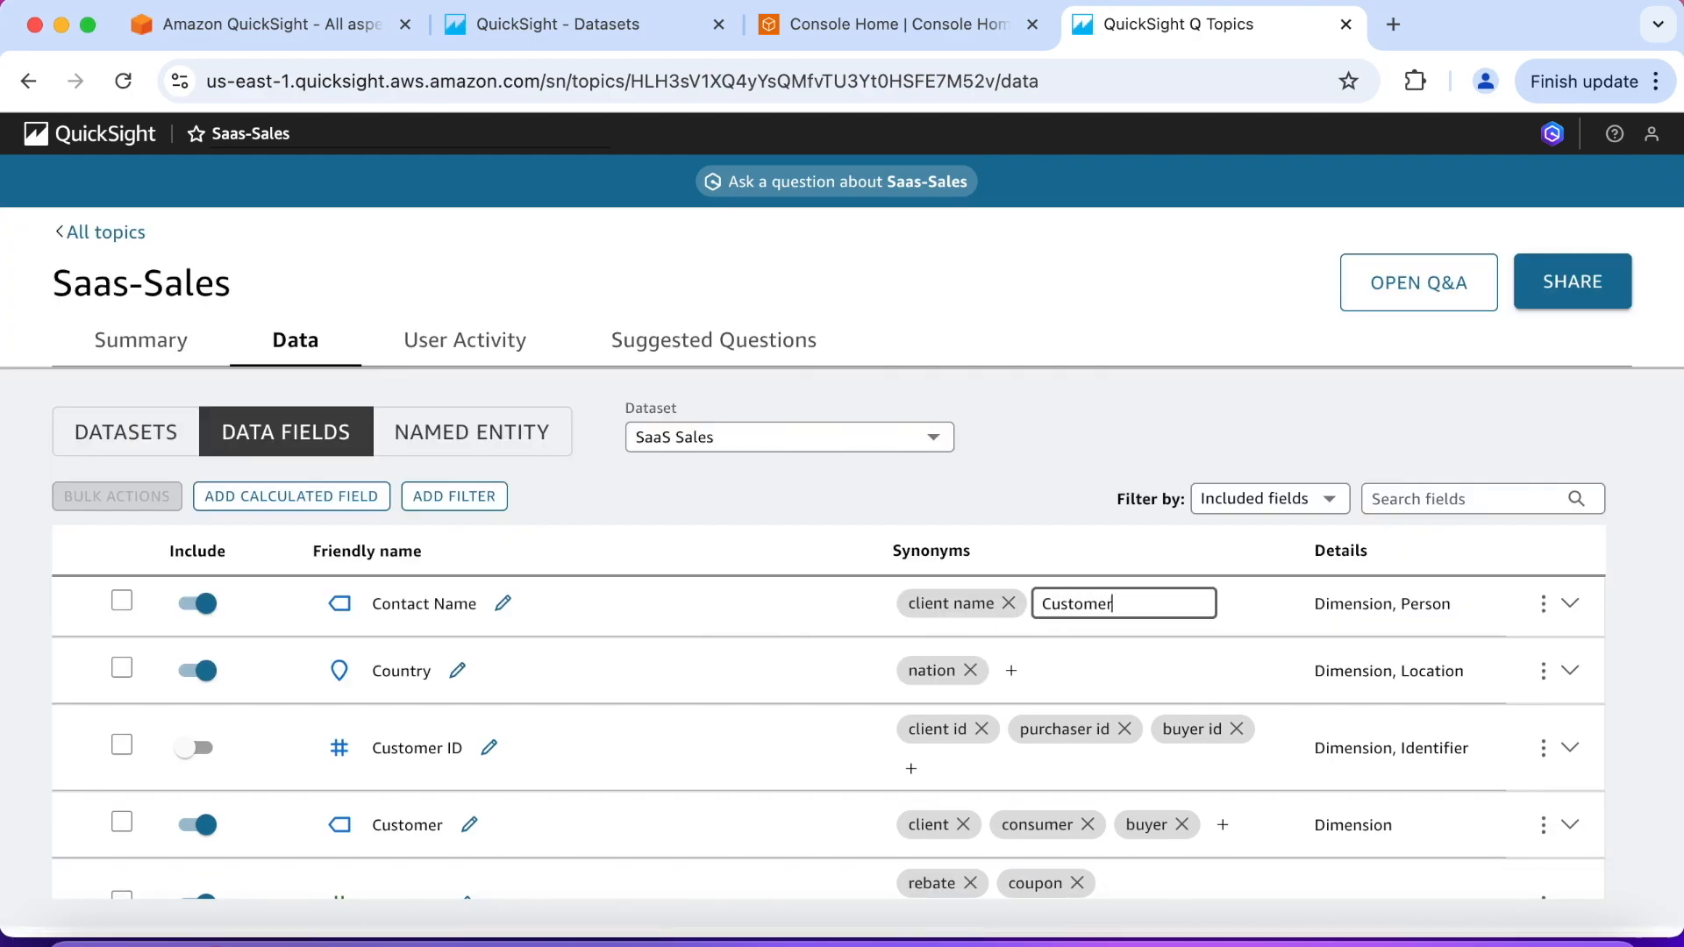
text(Contact)
click(1271, 627)
click(1235, 605)
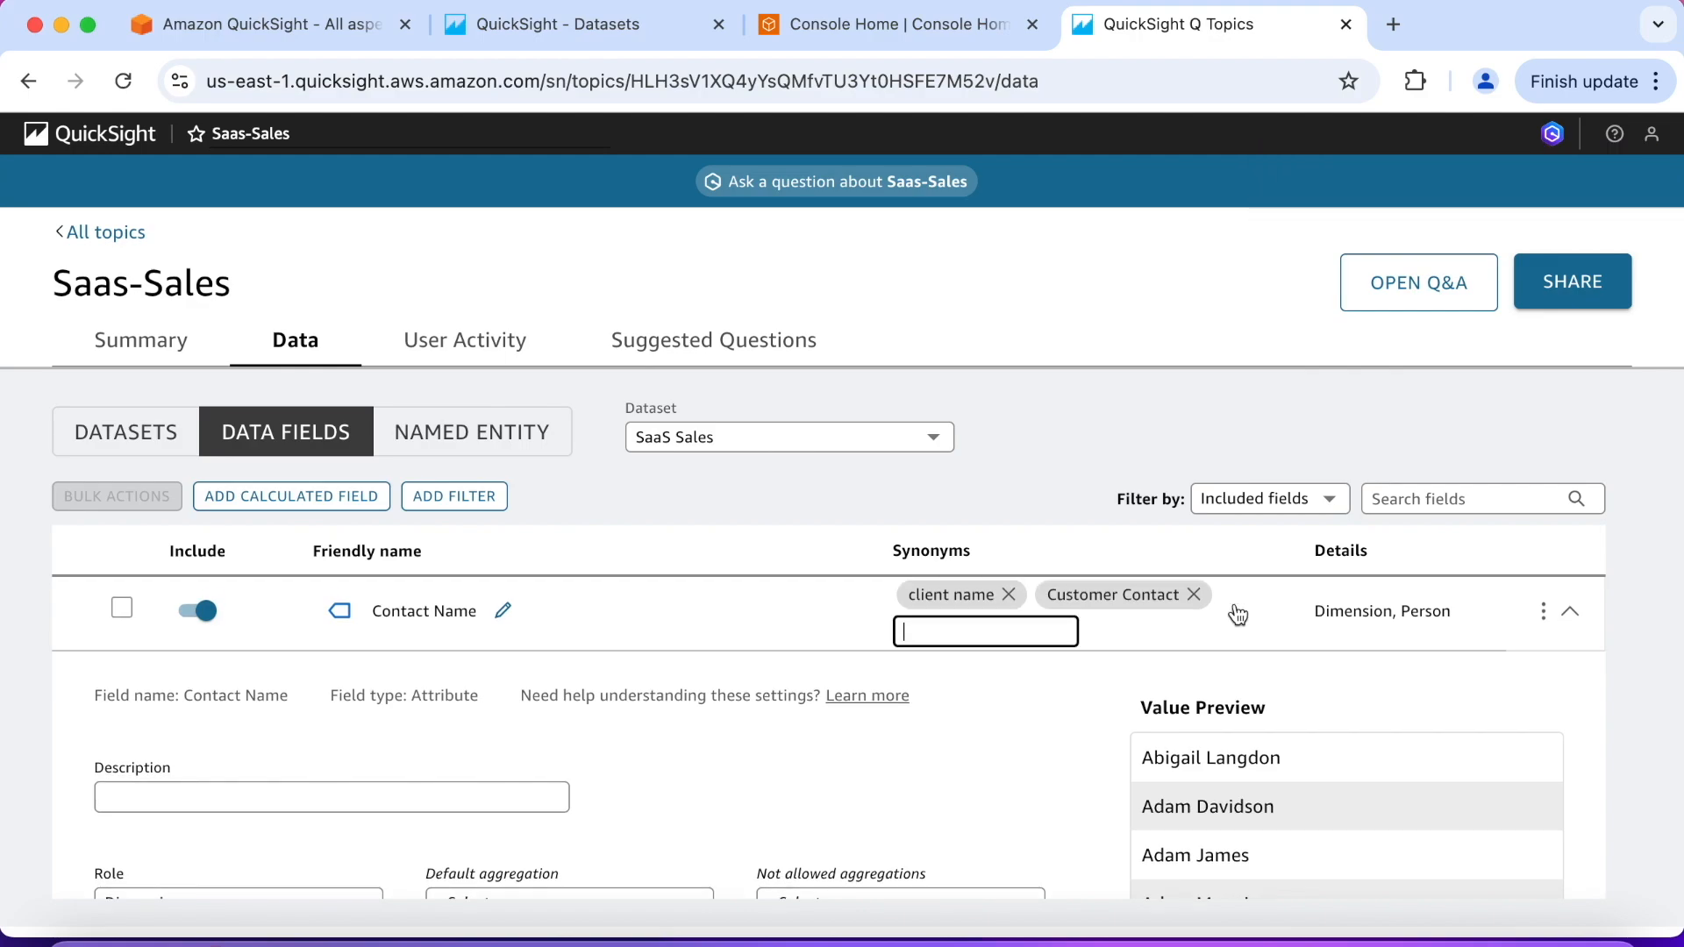
text(CC)
click(838, 632)
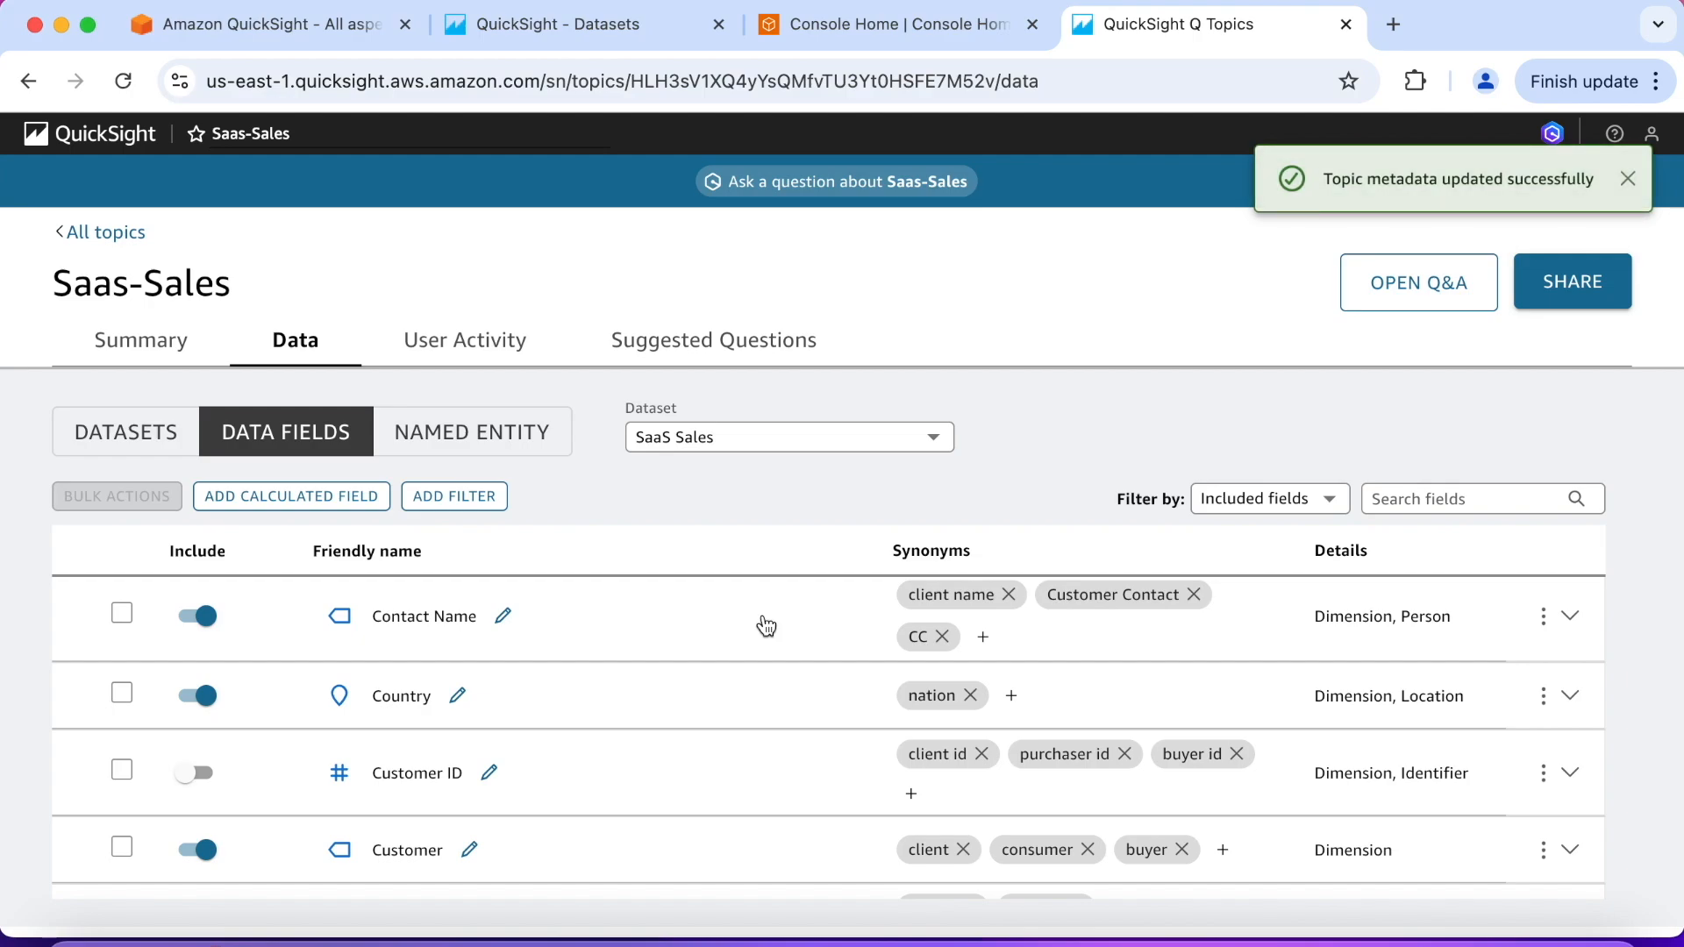
- Ask the Saas-Sales topic "Show me sales by Customer Contact" and look through the answer
click(855, 186)
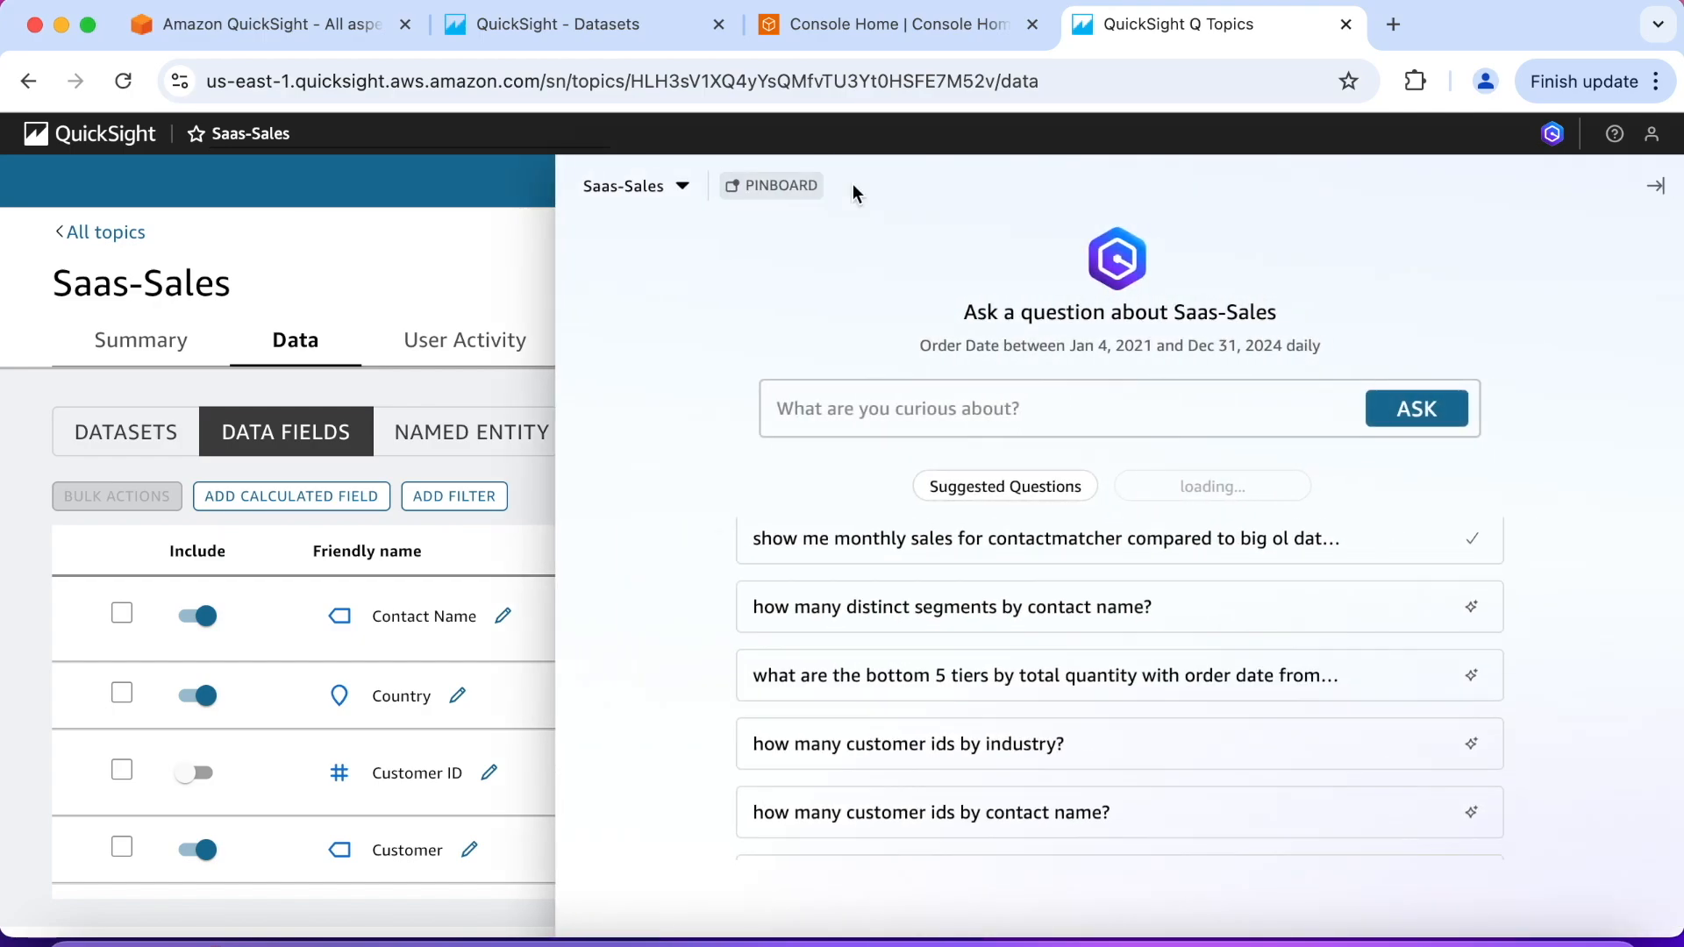
click(879, 412)
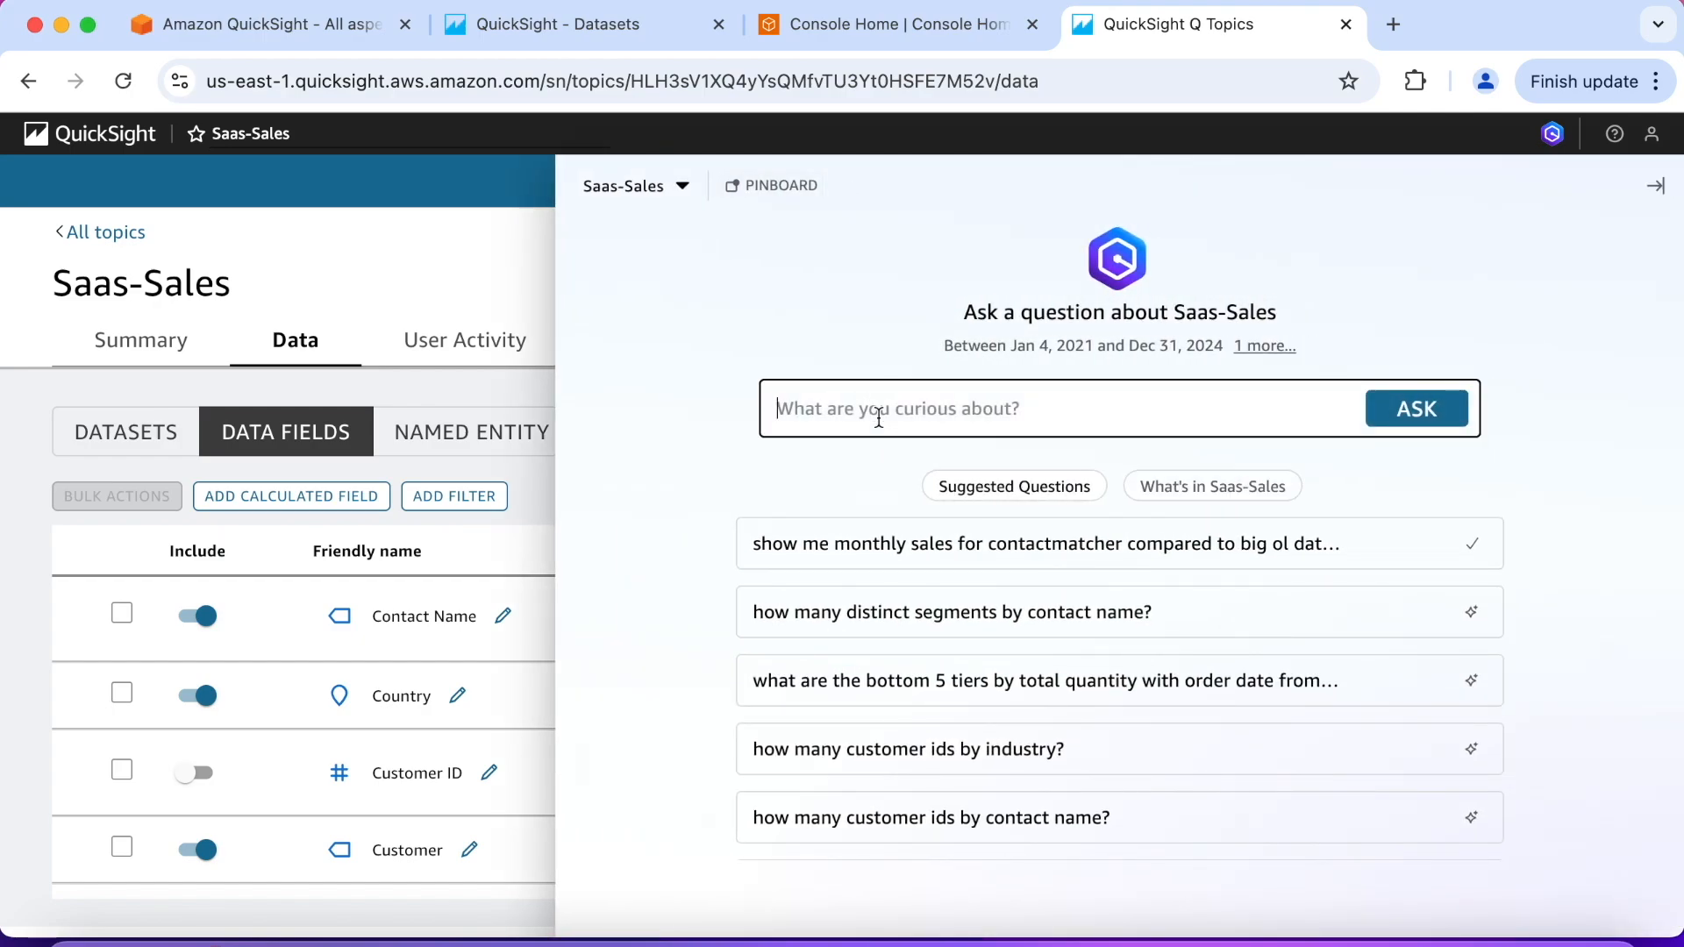
text(S)
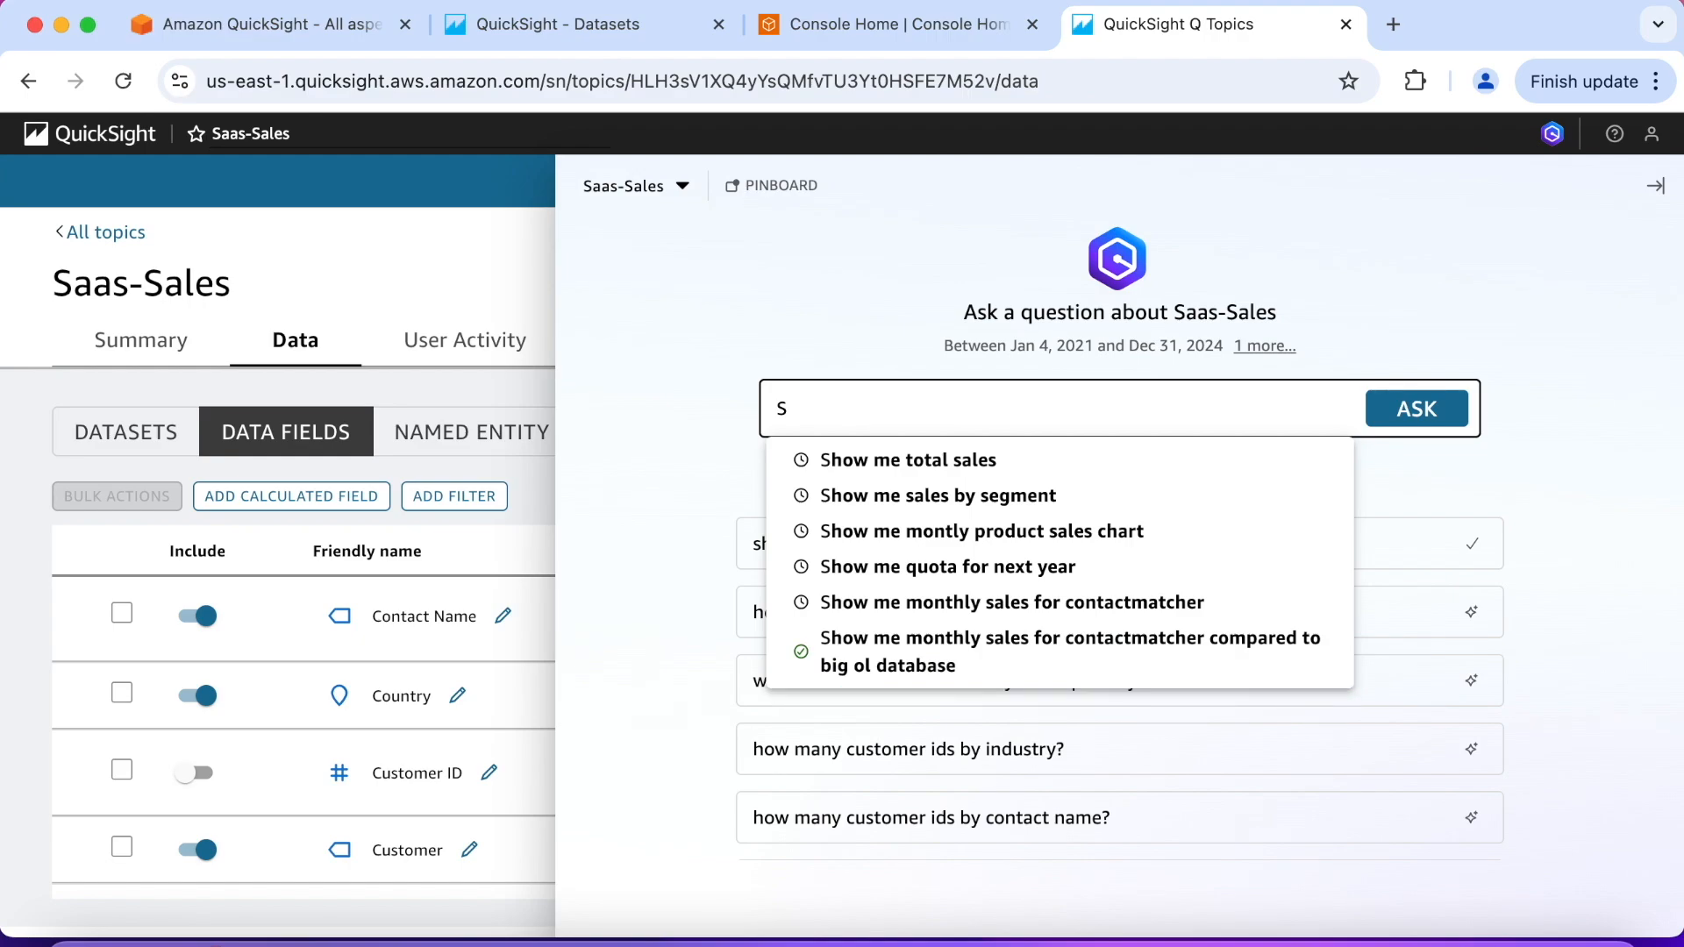
click(822, 408)
text(how)
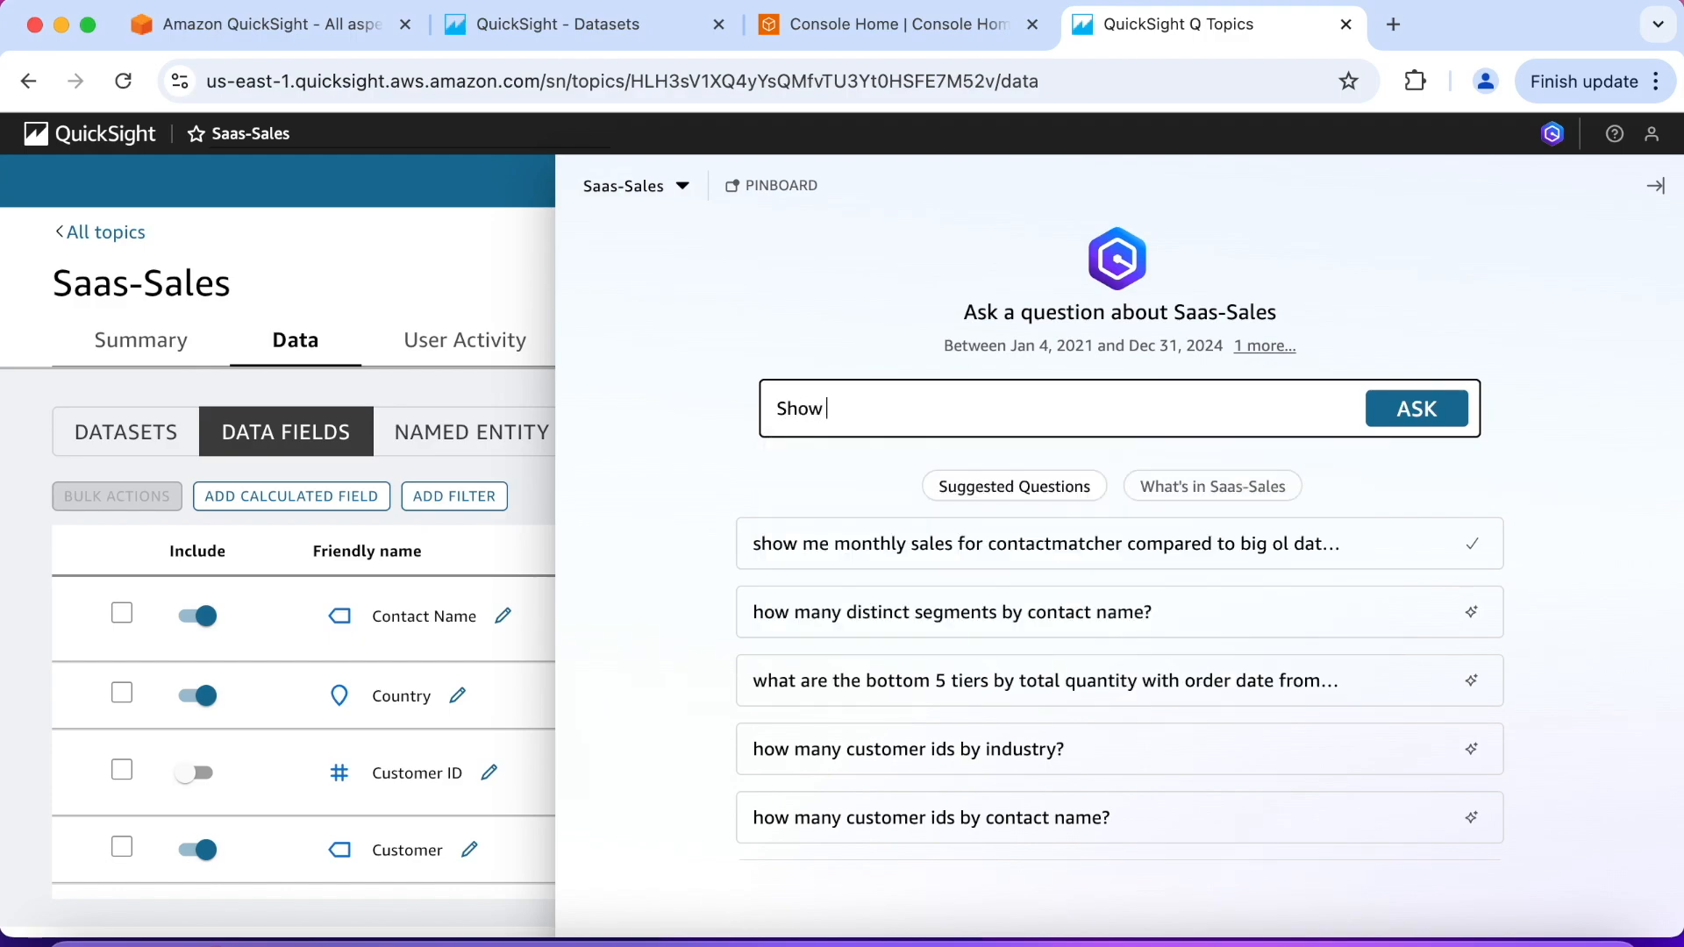
text( me sales by Customer Conta)
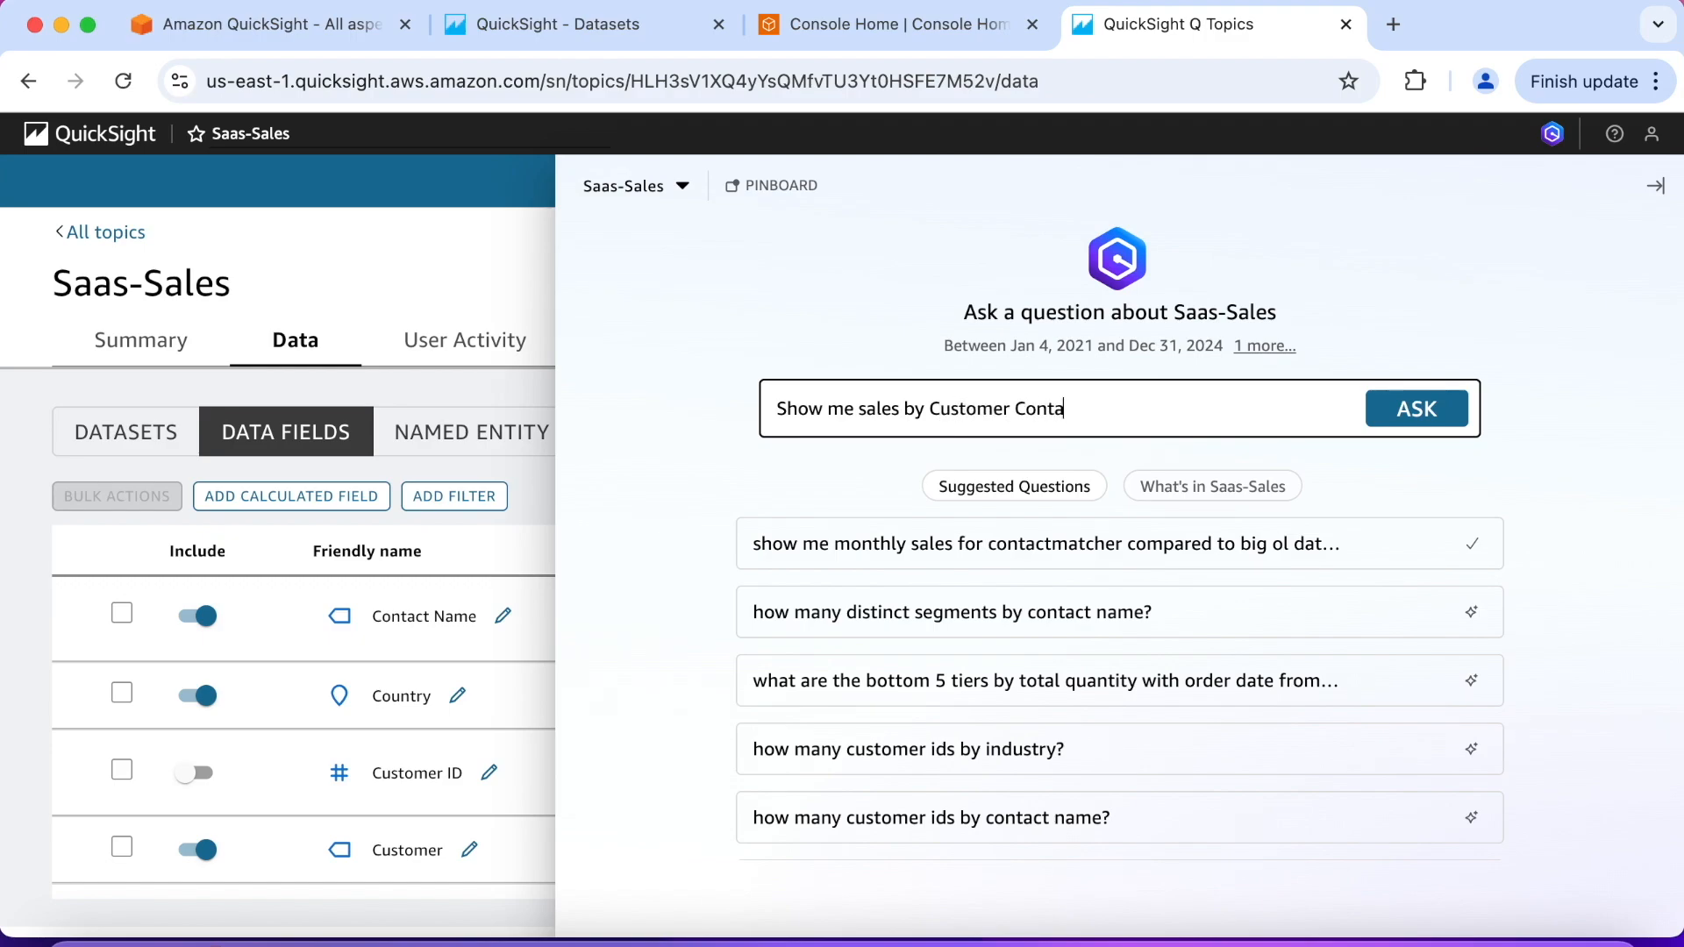
text(ct)
key(Return)
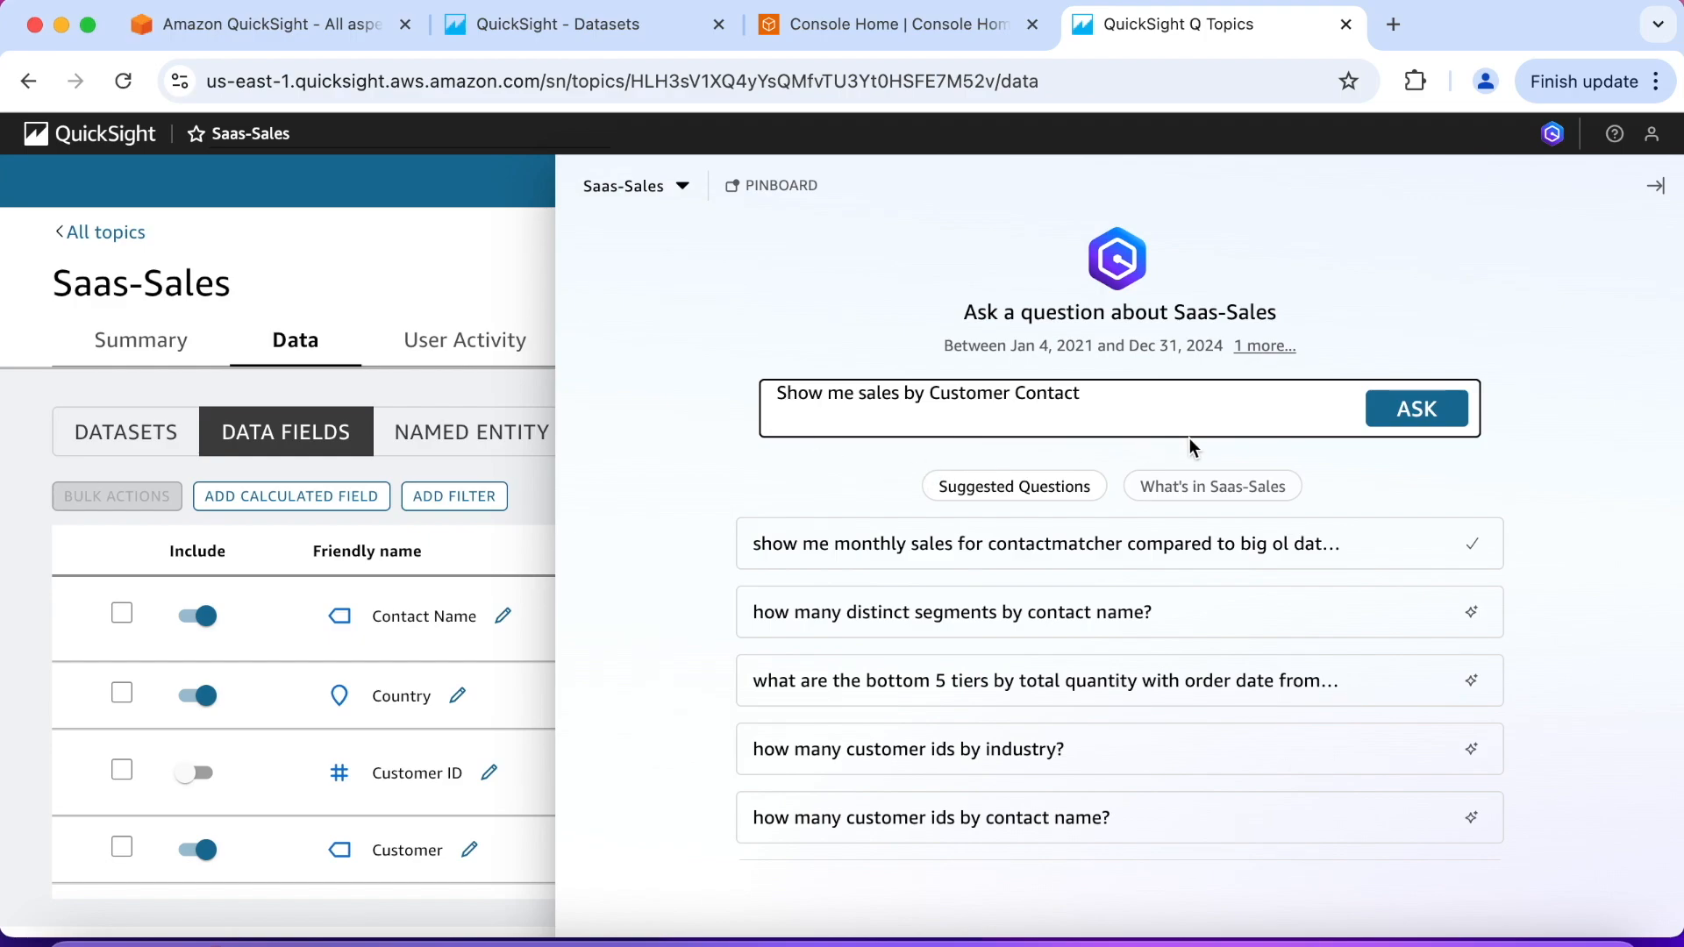
click(1403, 413)
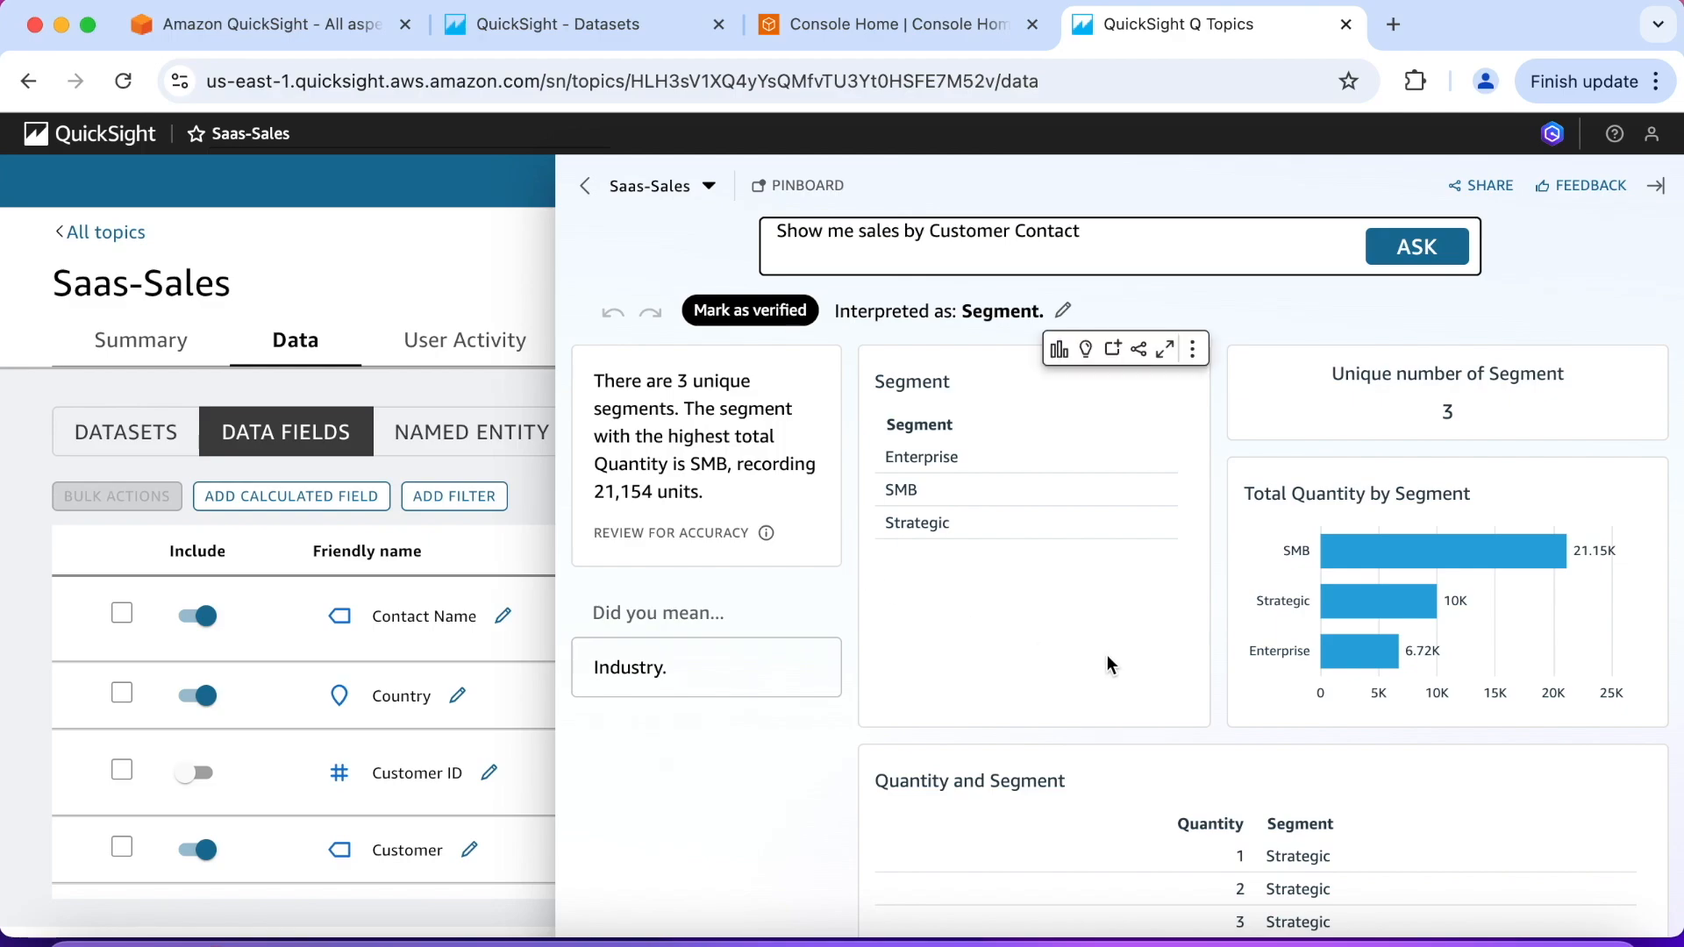
scroll(1107, 655, down, 1)
scroll(1107, 654, down, 1)
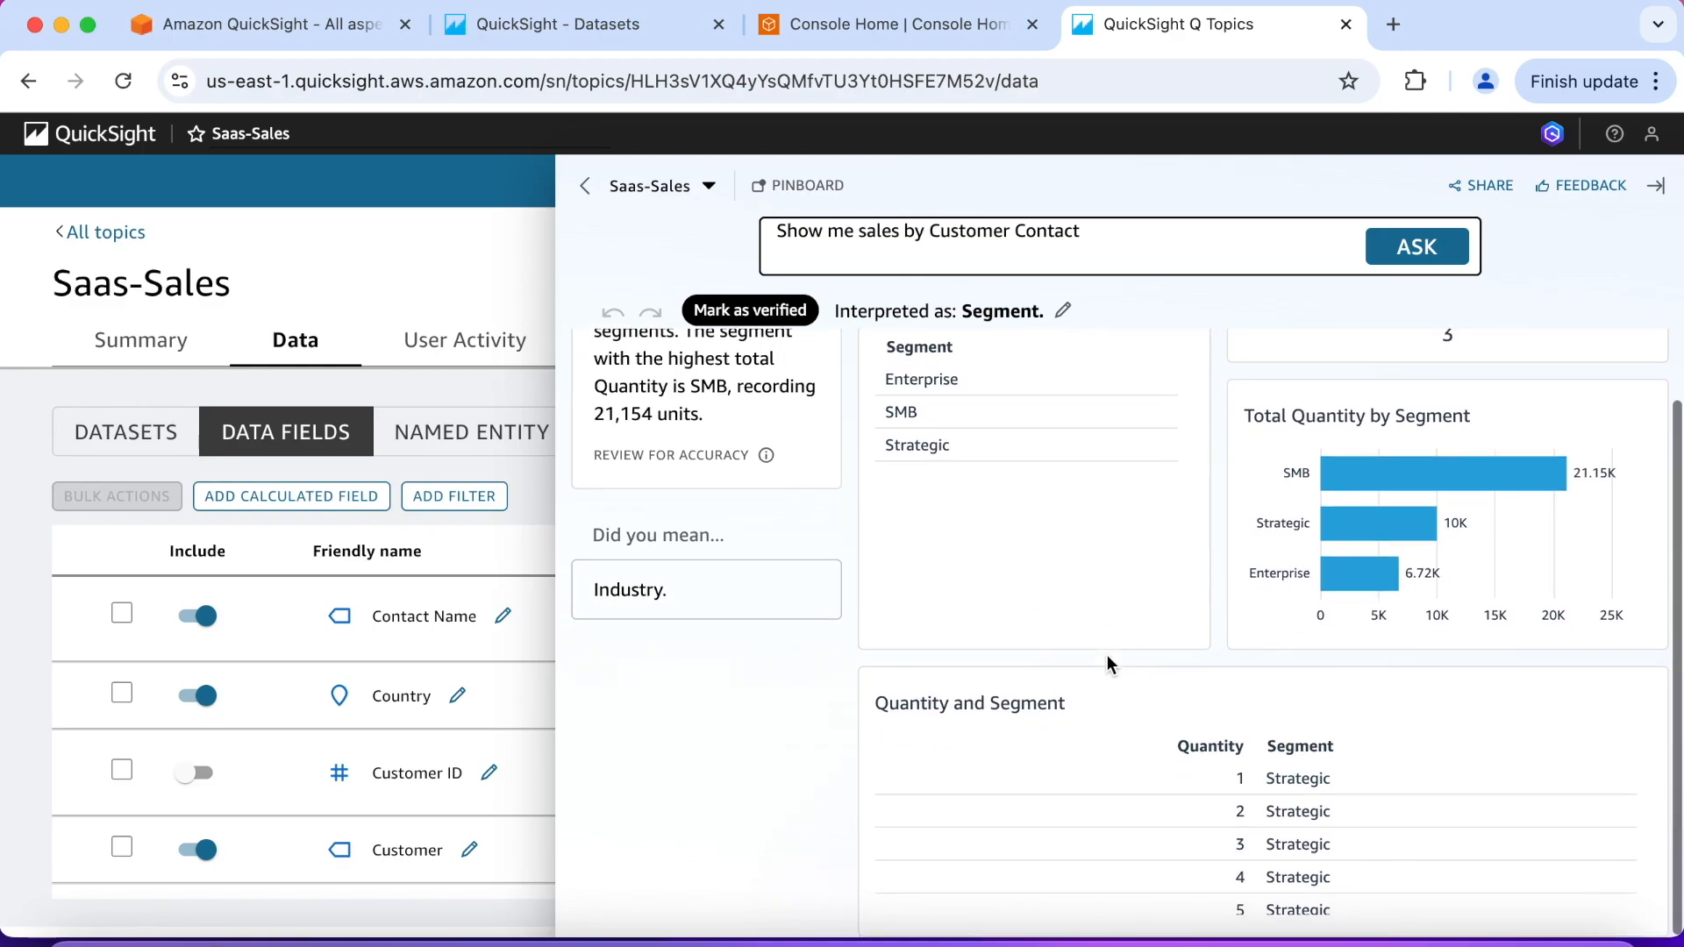
scroll(1107, 655, up, 1)
scroll(1107, 655, up, 1)
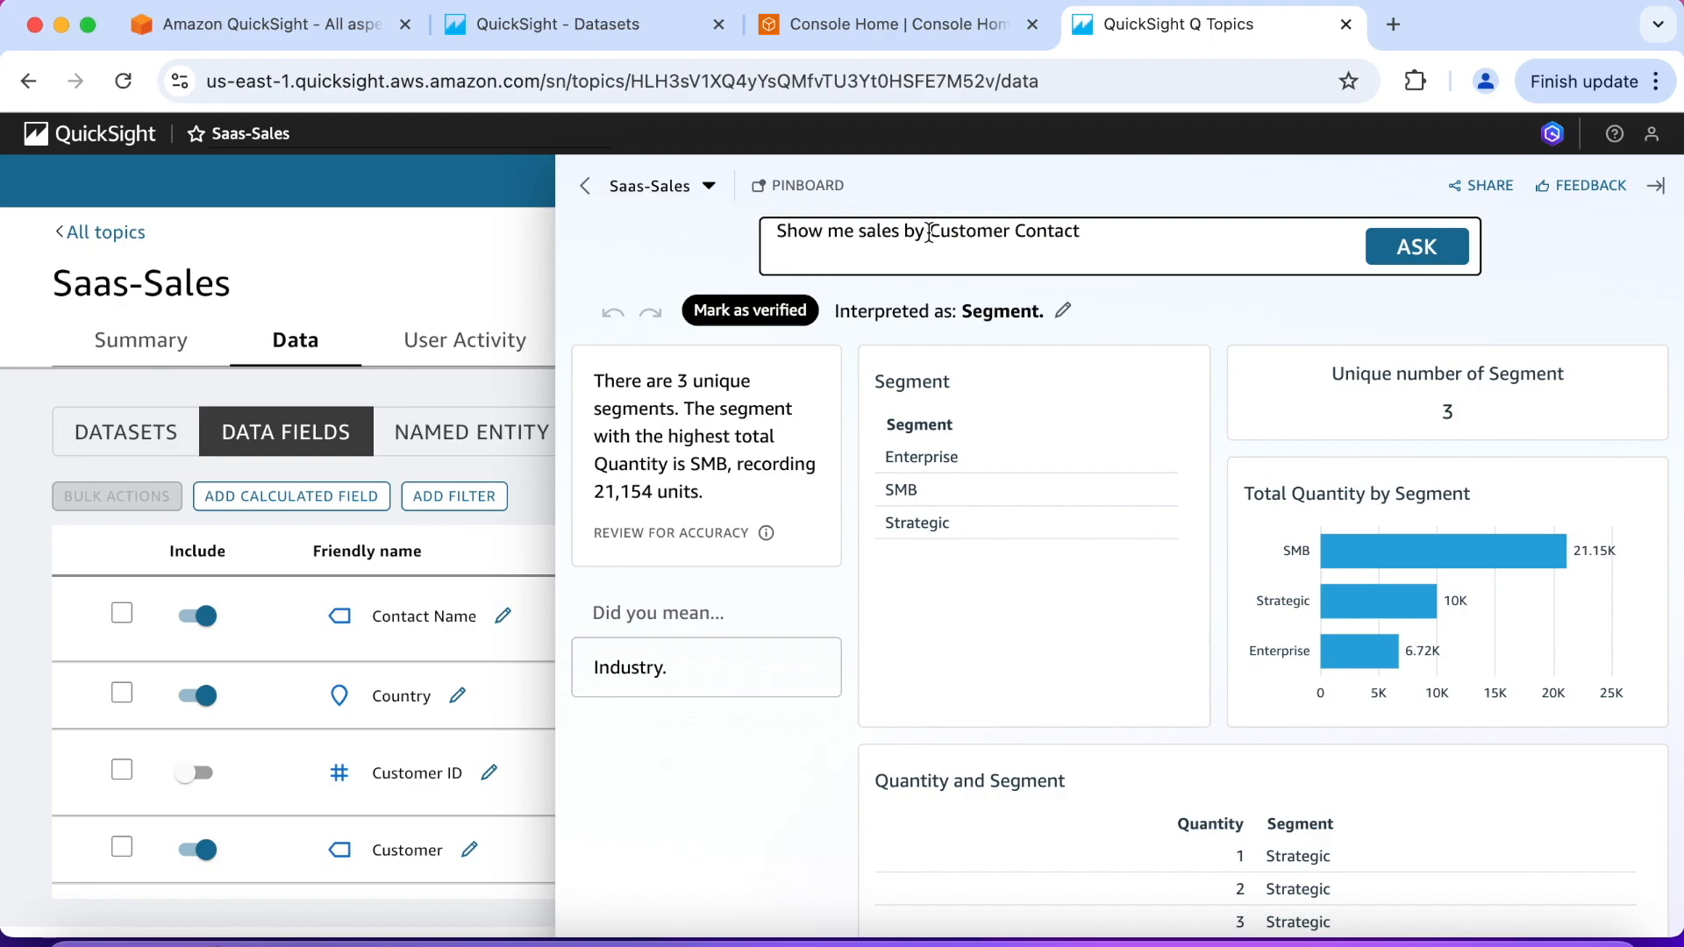
- Change the question to "Show me sales by CC", ask it and review the answer
drag(931, 232, 1062, 243)
key(BackSpace)
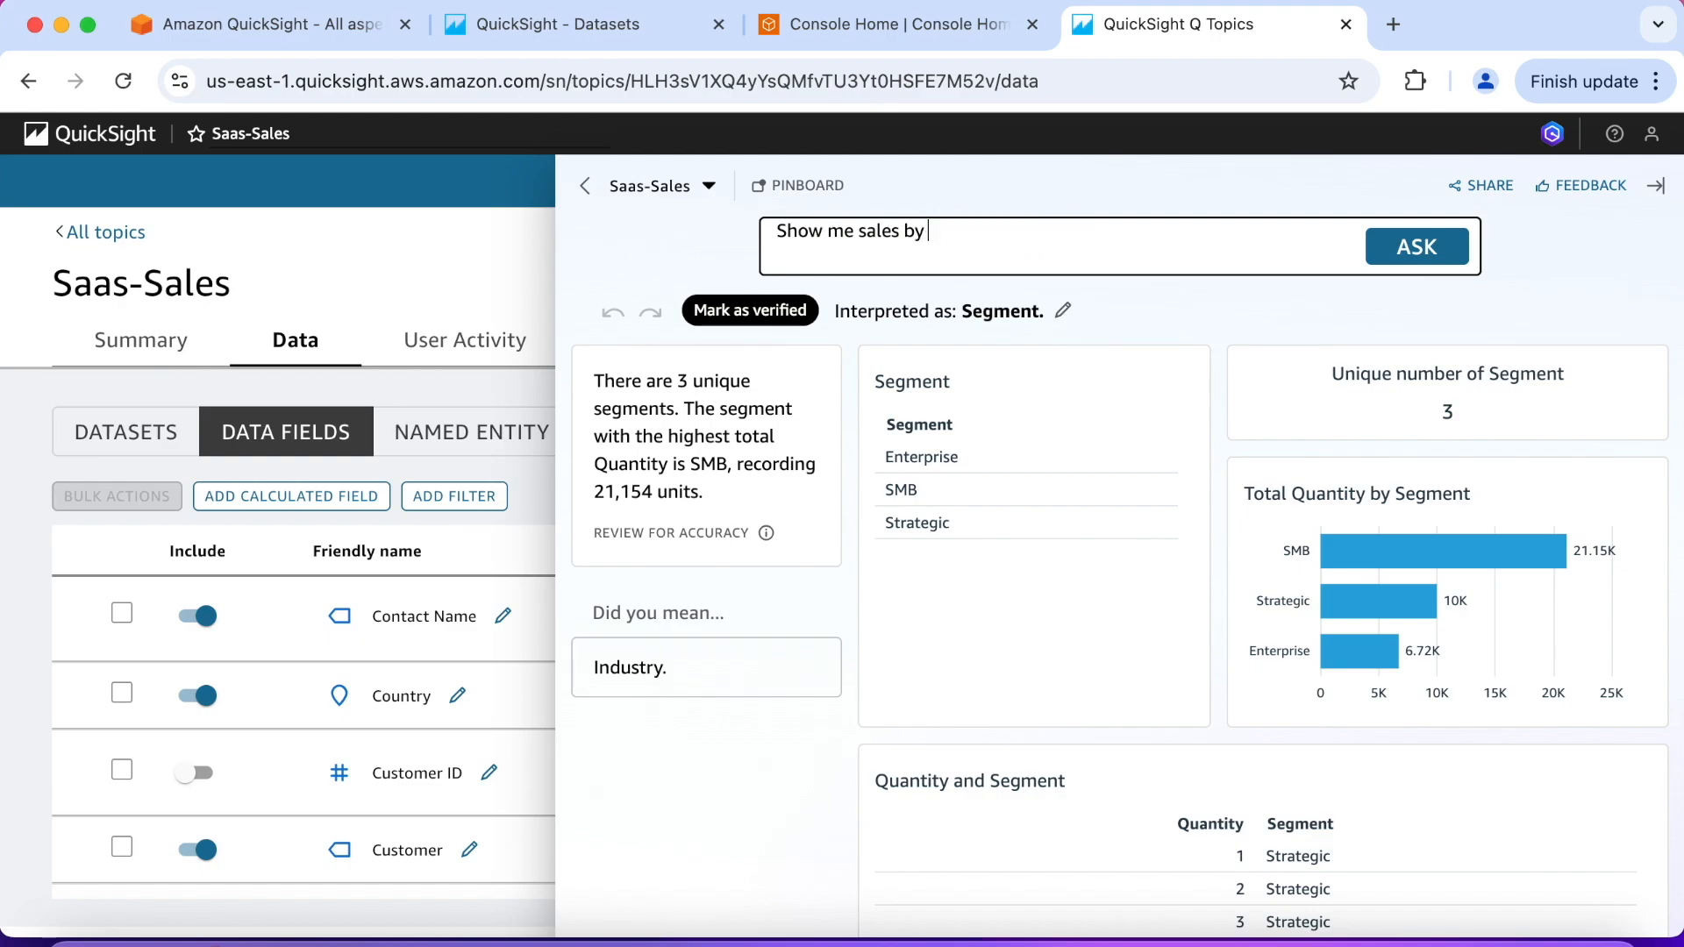
text(CC)
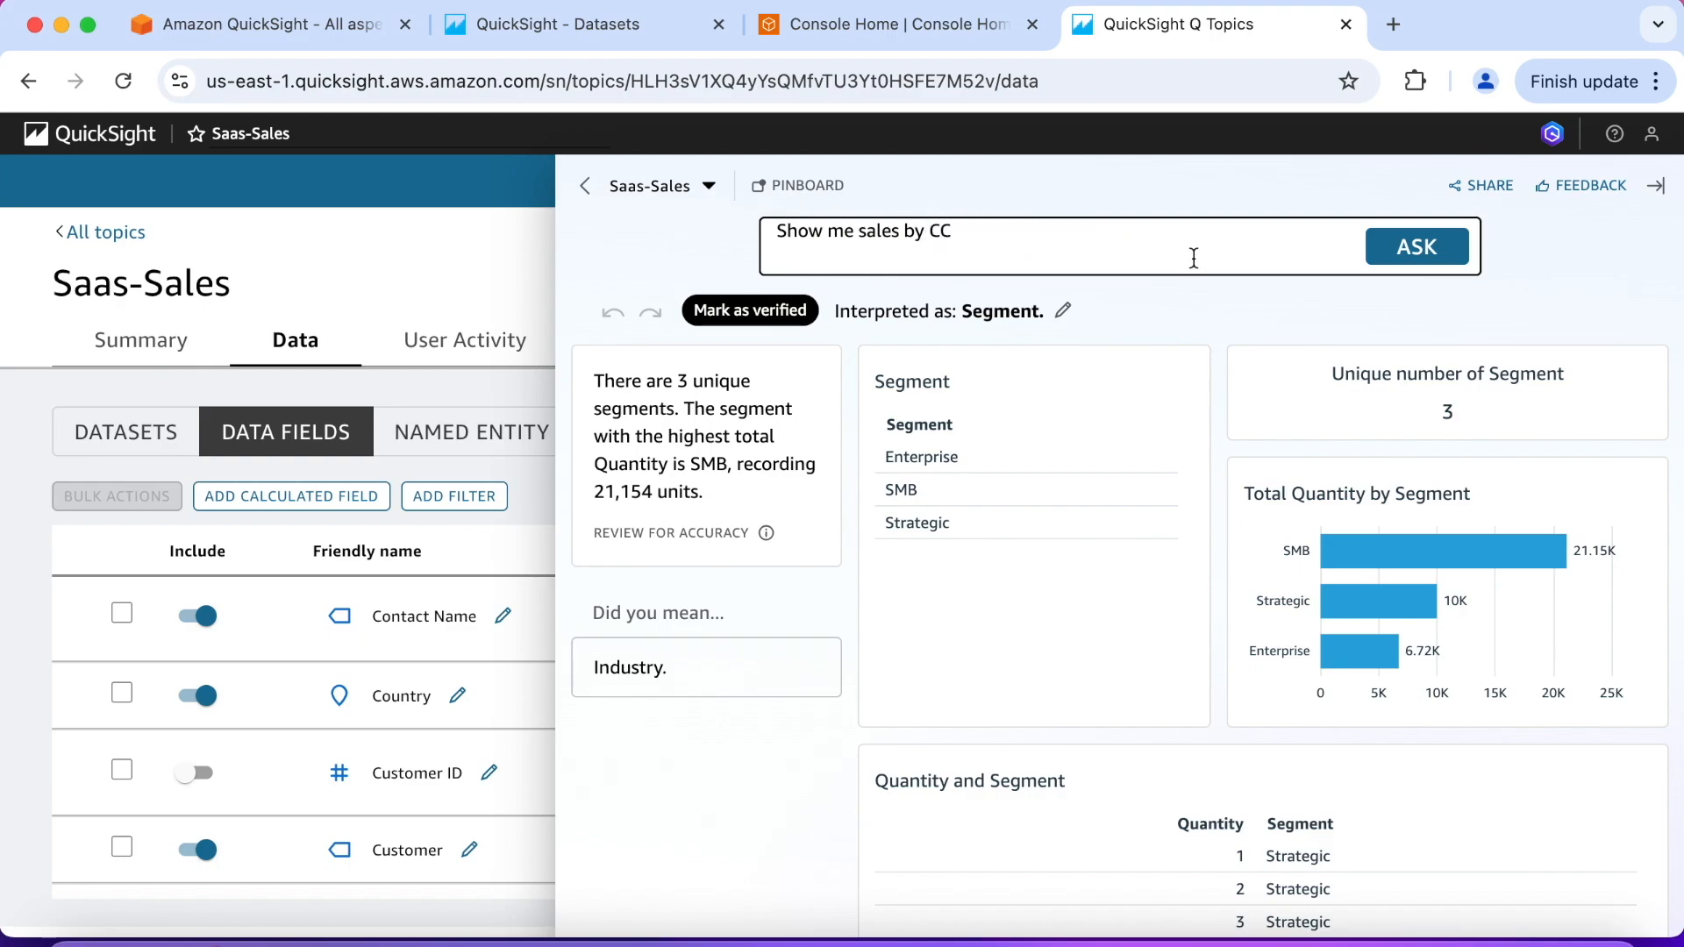
click(1395, 246)
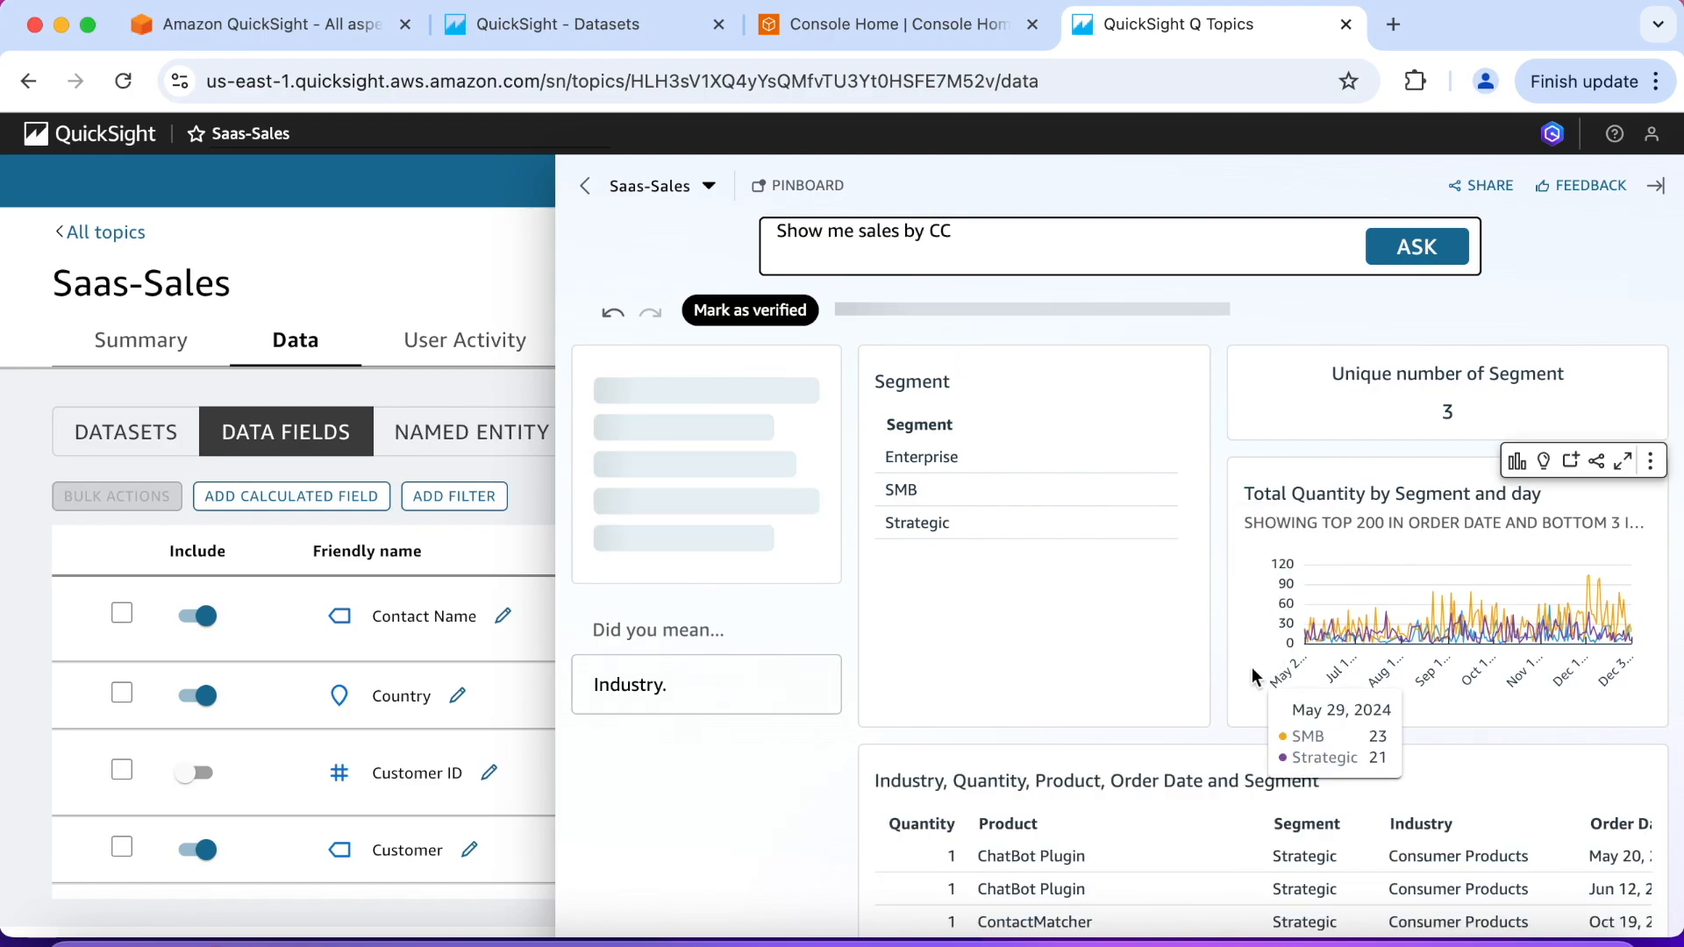
scroll(1251, 667, down, 2)
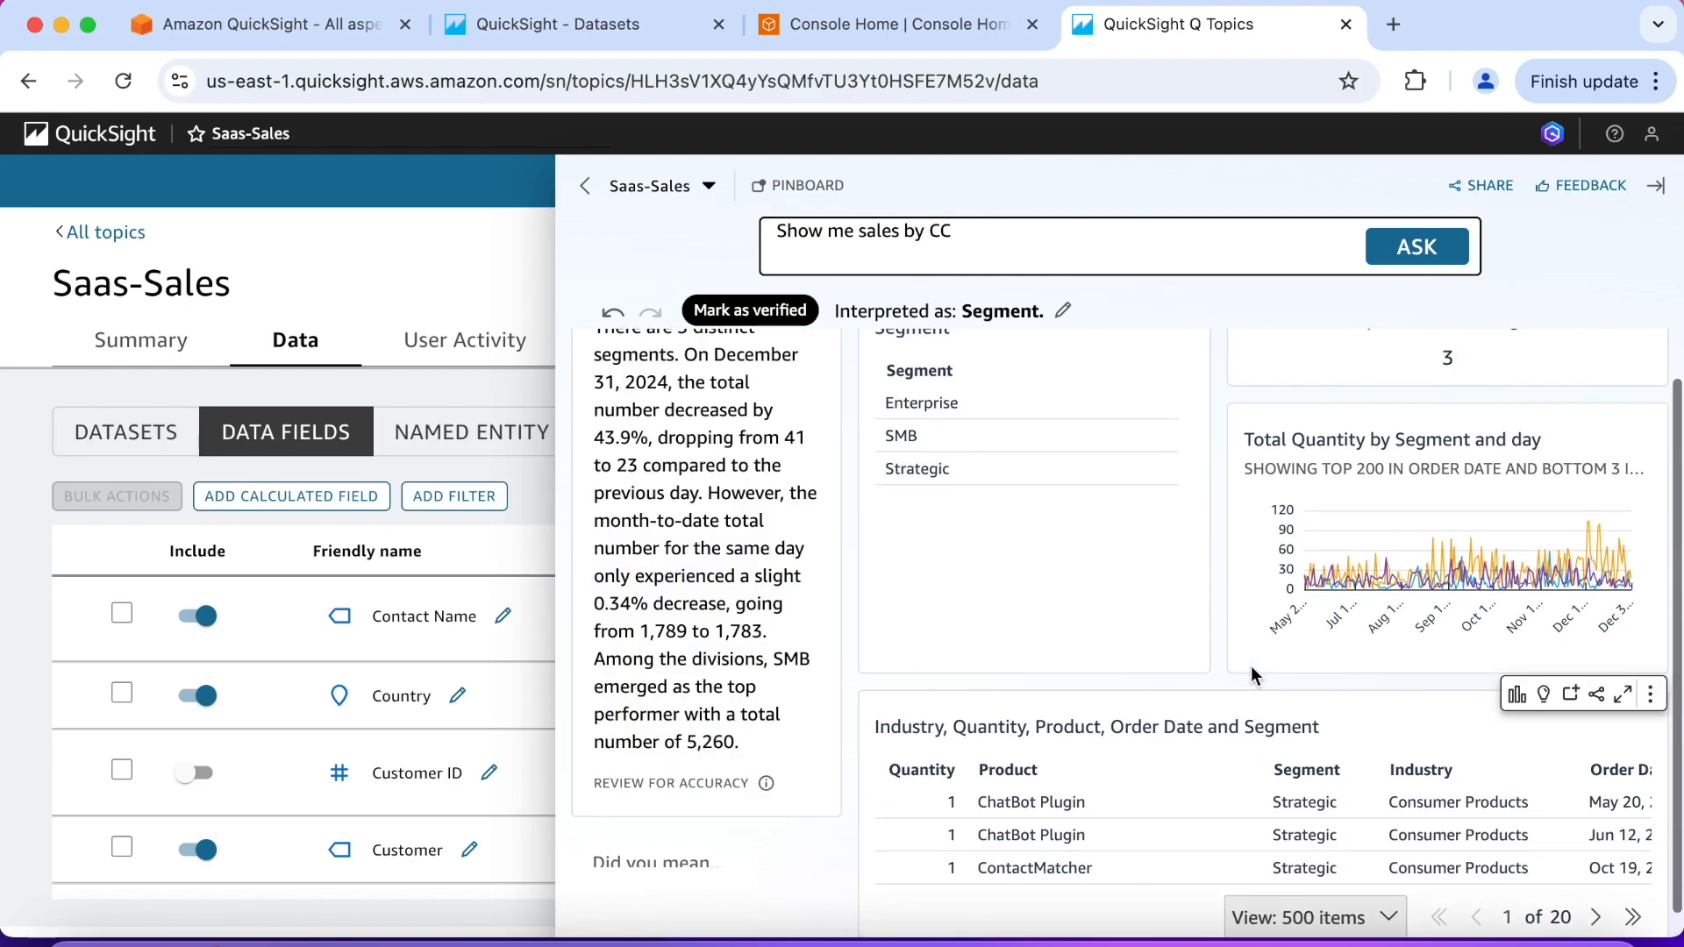
scroll(1251, 676, up, 2)
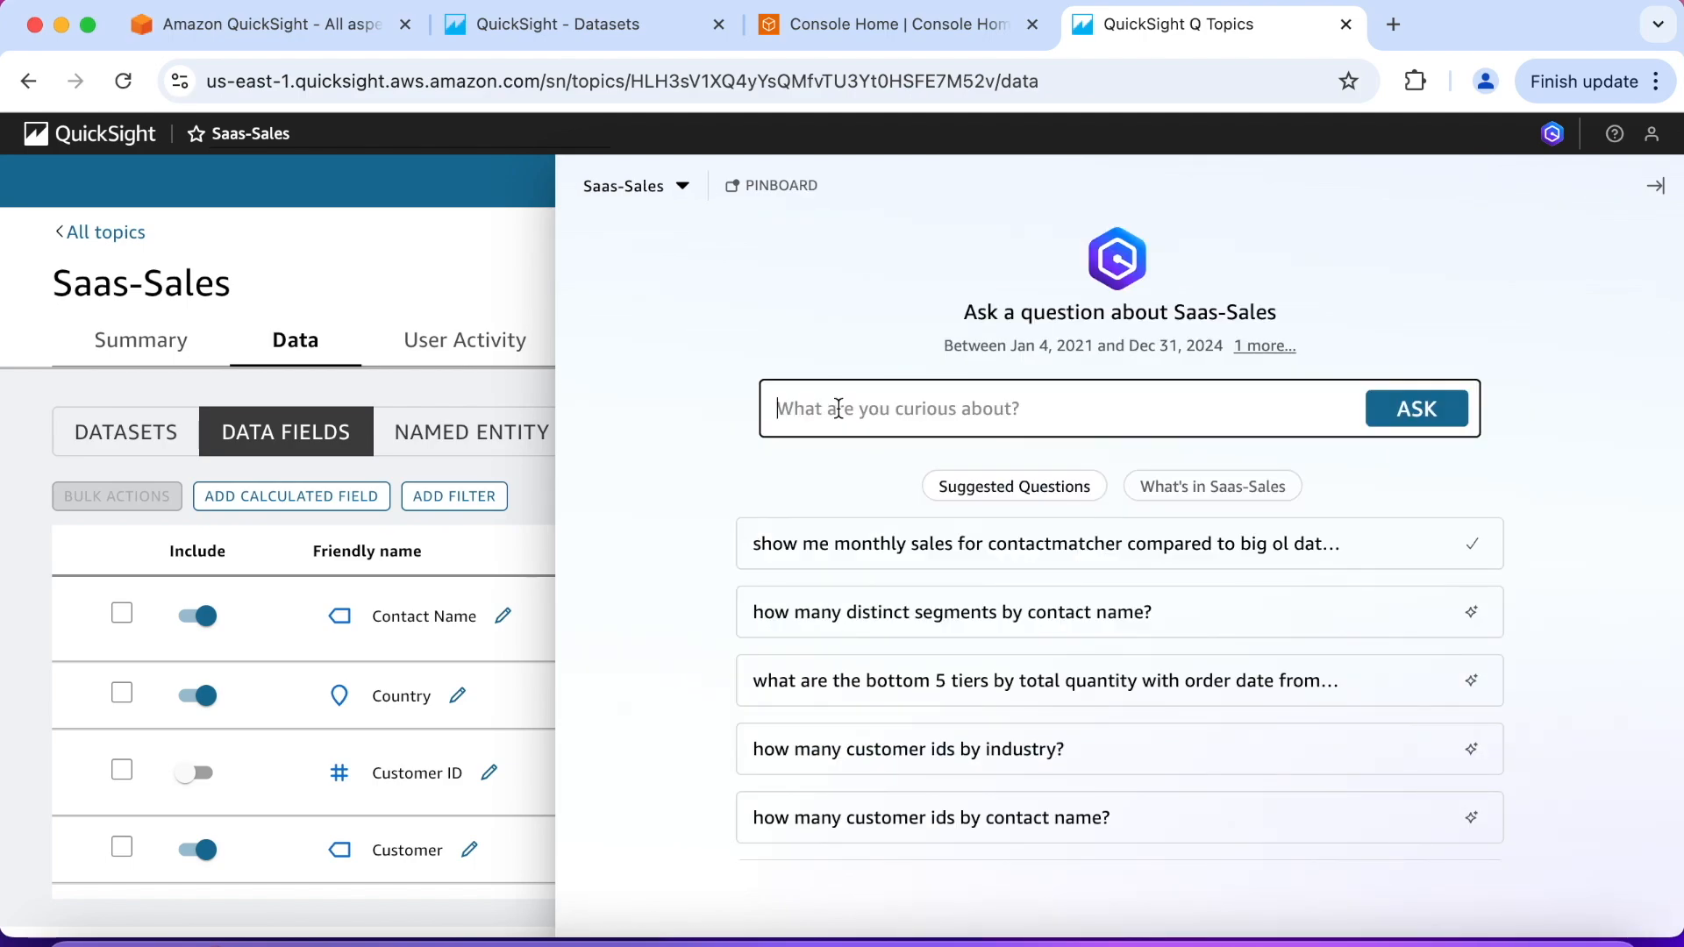
- Ask a new question, "Show me sales to ABC", review the answer and close the Q&A pane
text(S)
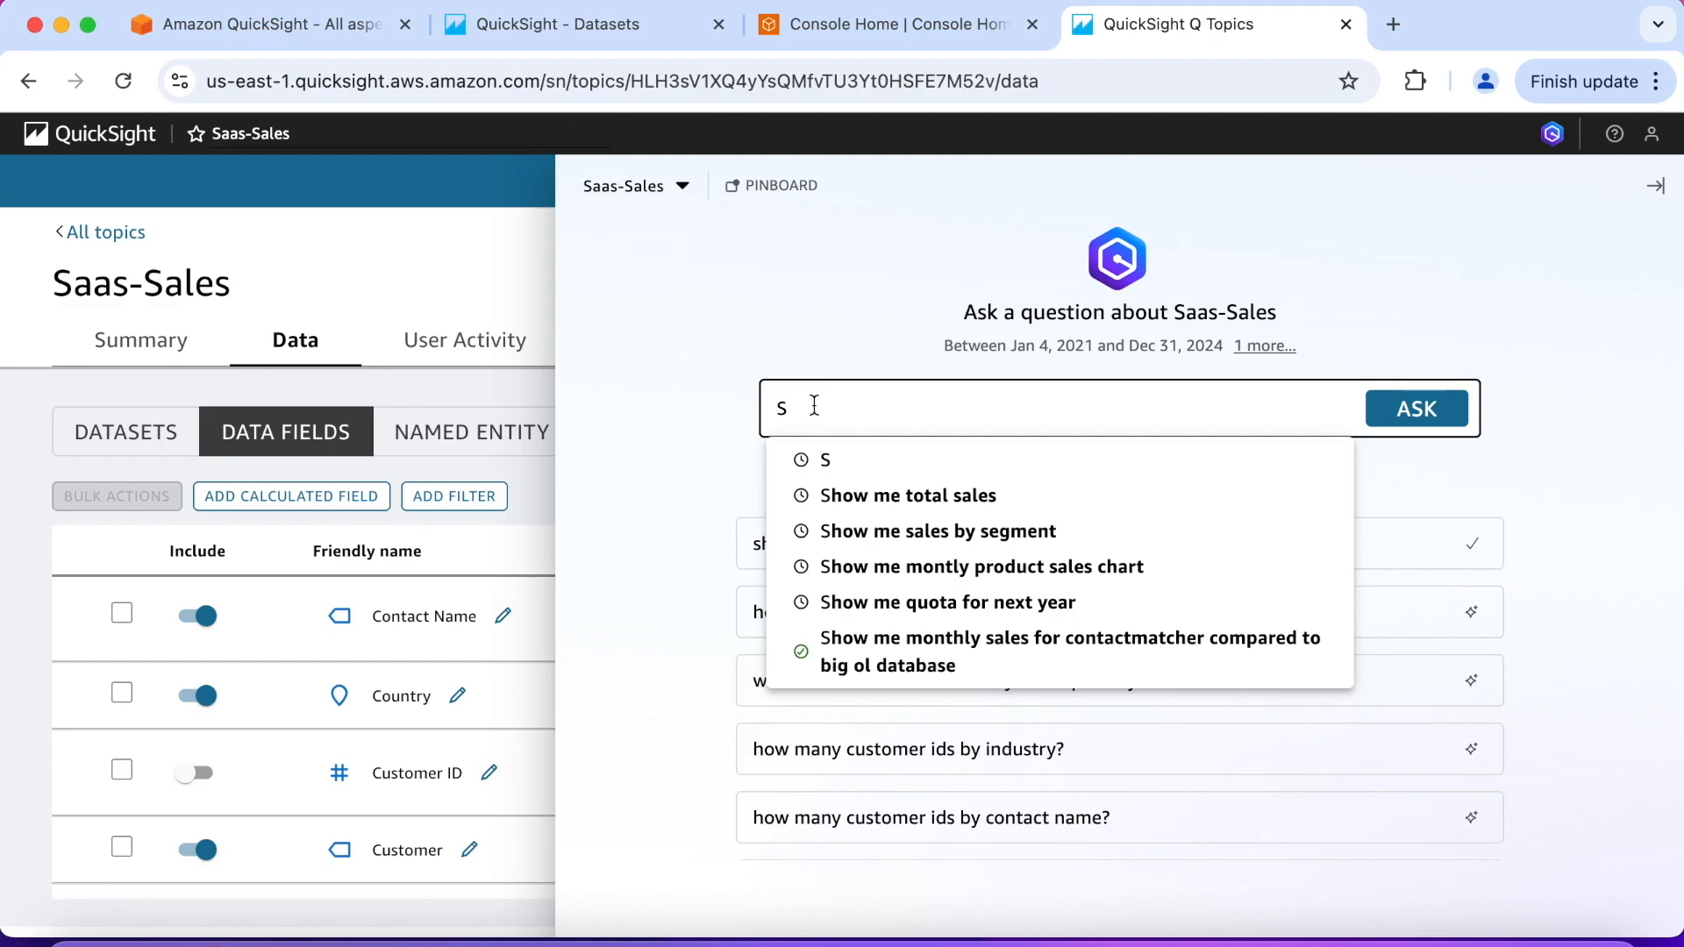
click(814, 405)
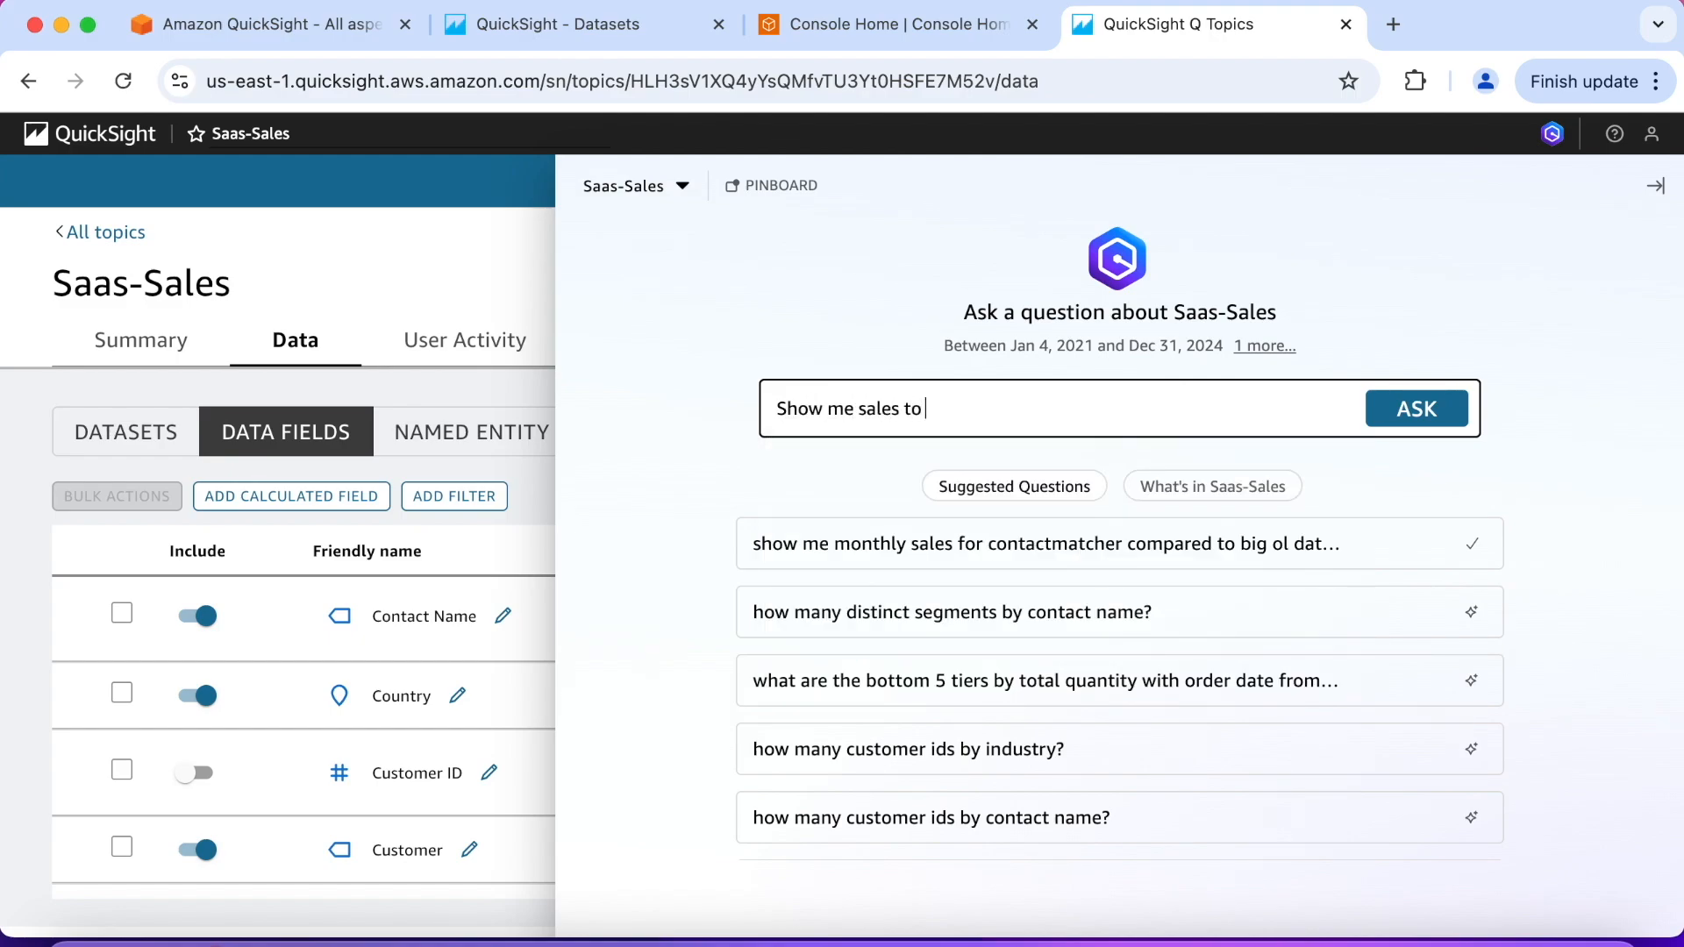
click(1401, 408)
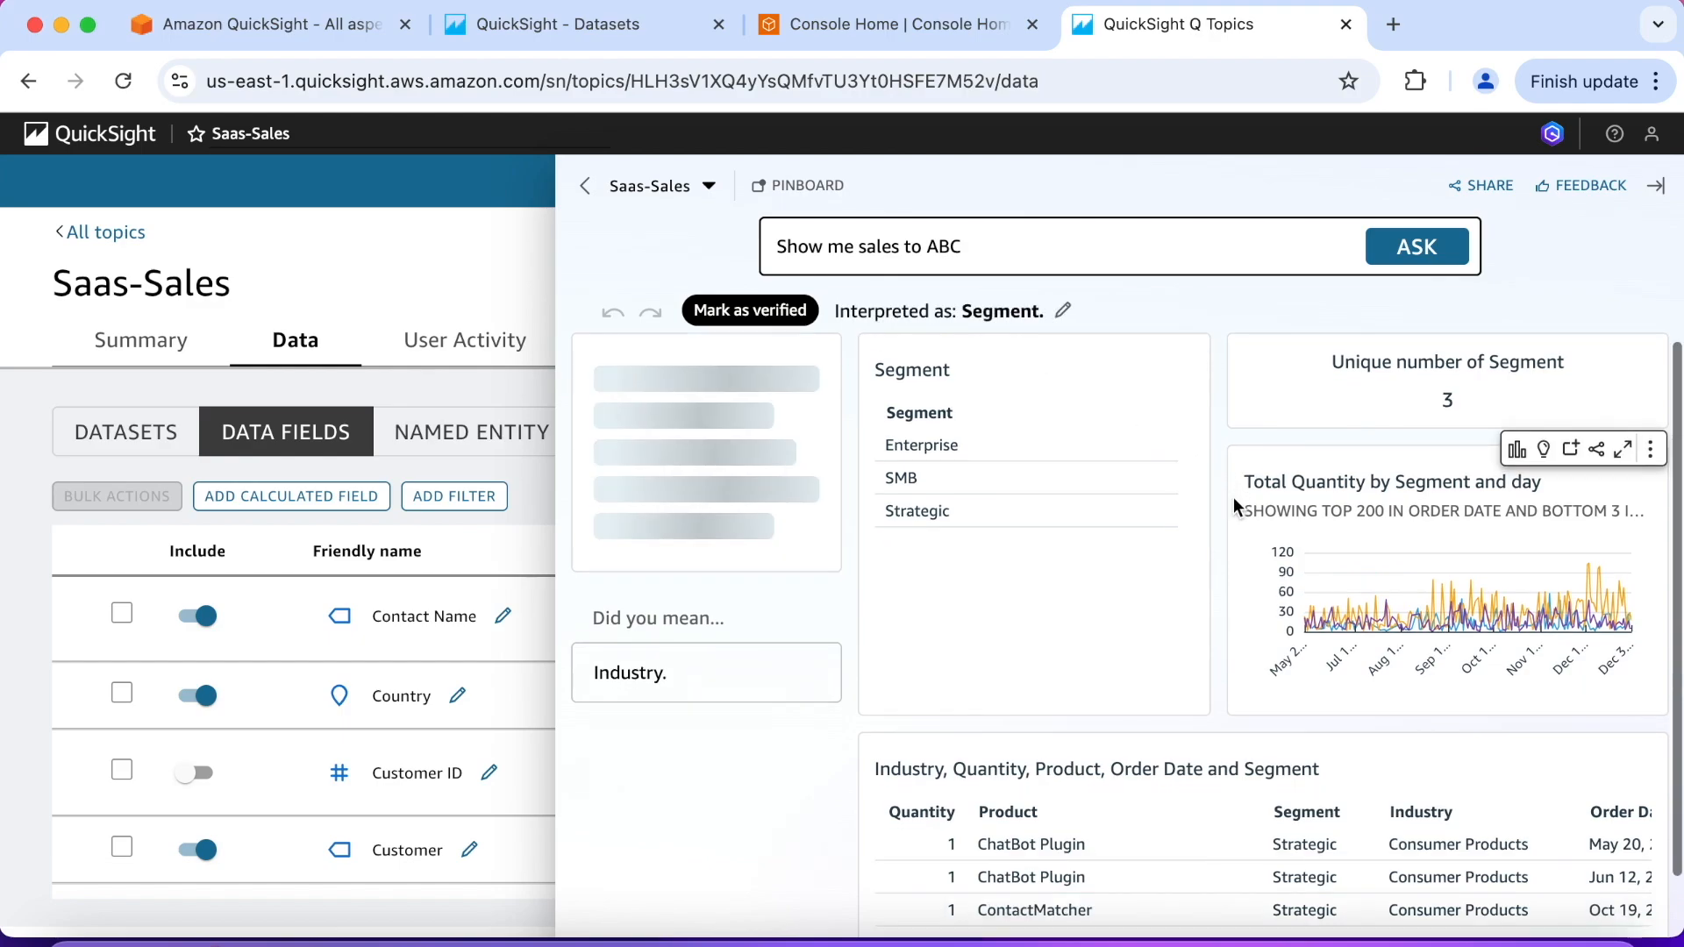
scroll(1234, 499, down, 2)
scroll(1233, 498, up, 2)
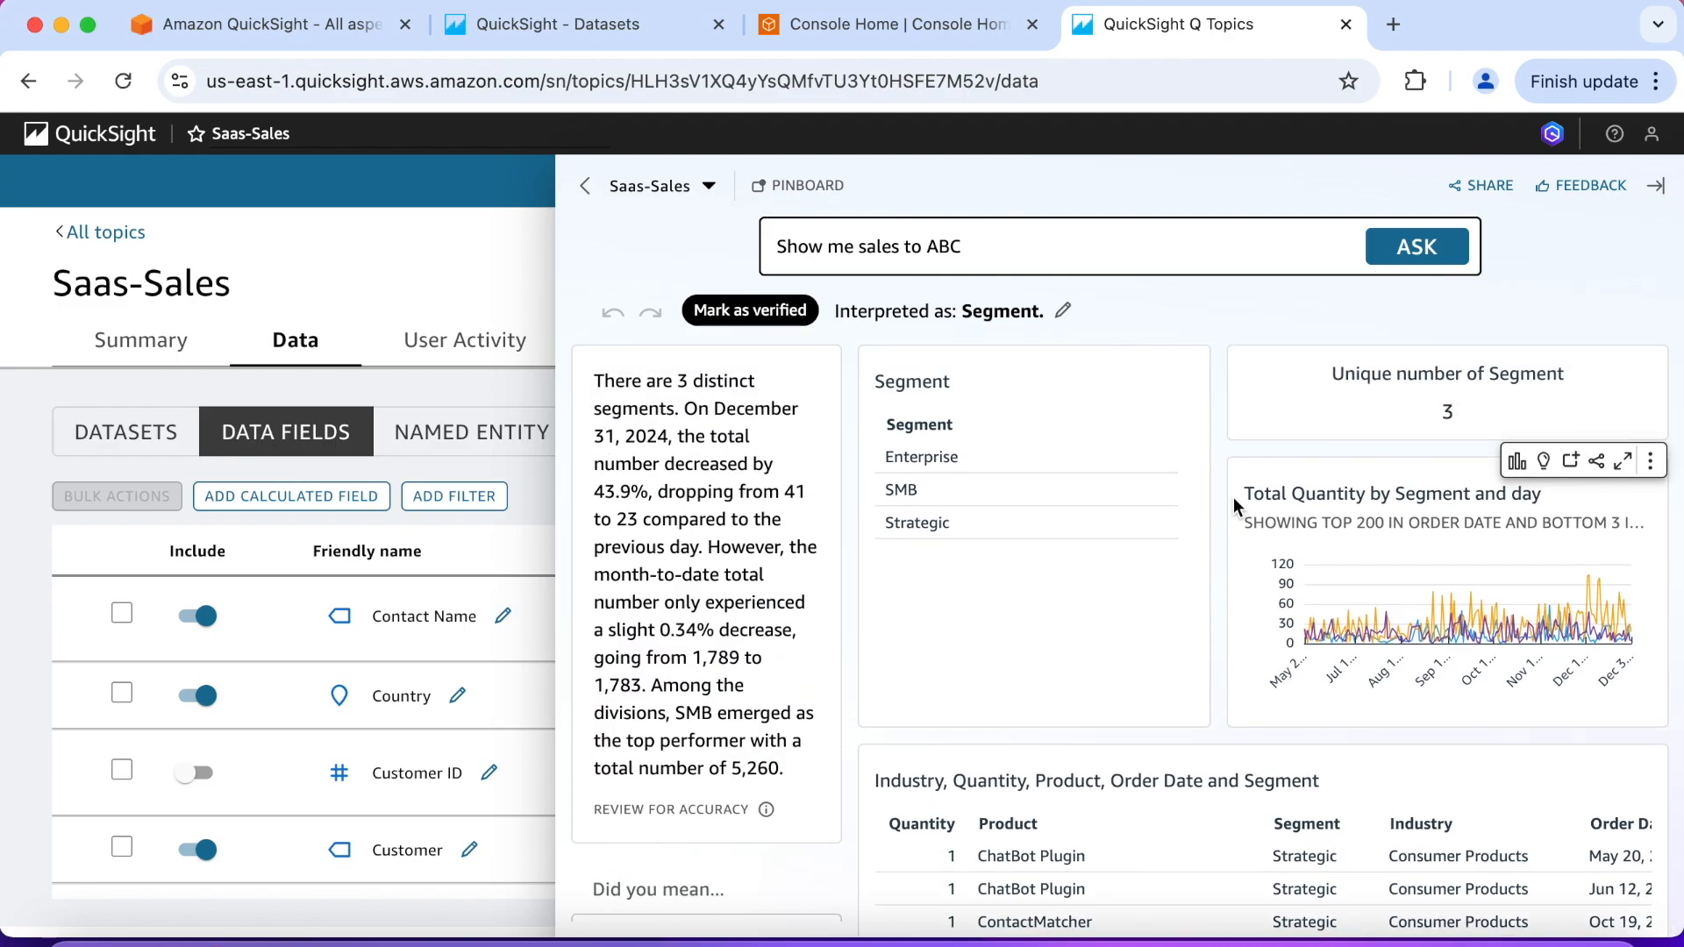
click(1654, 186)
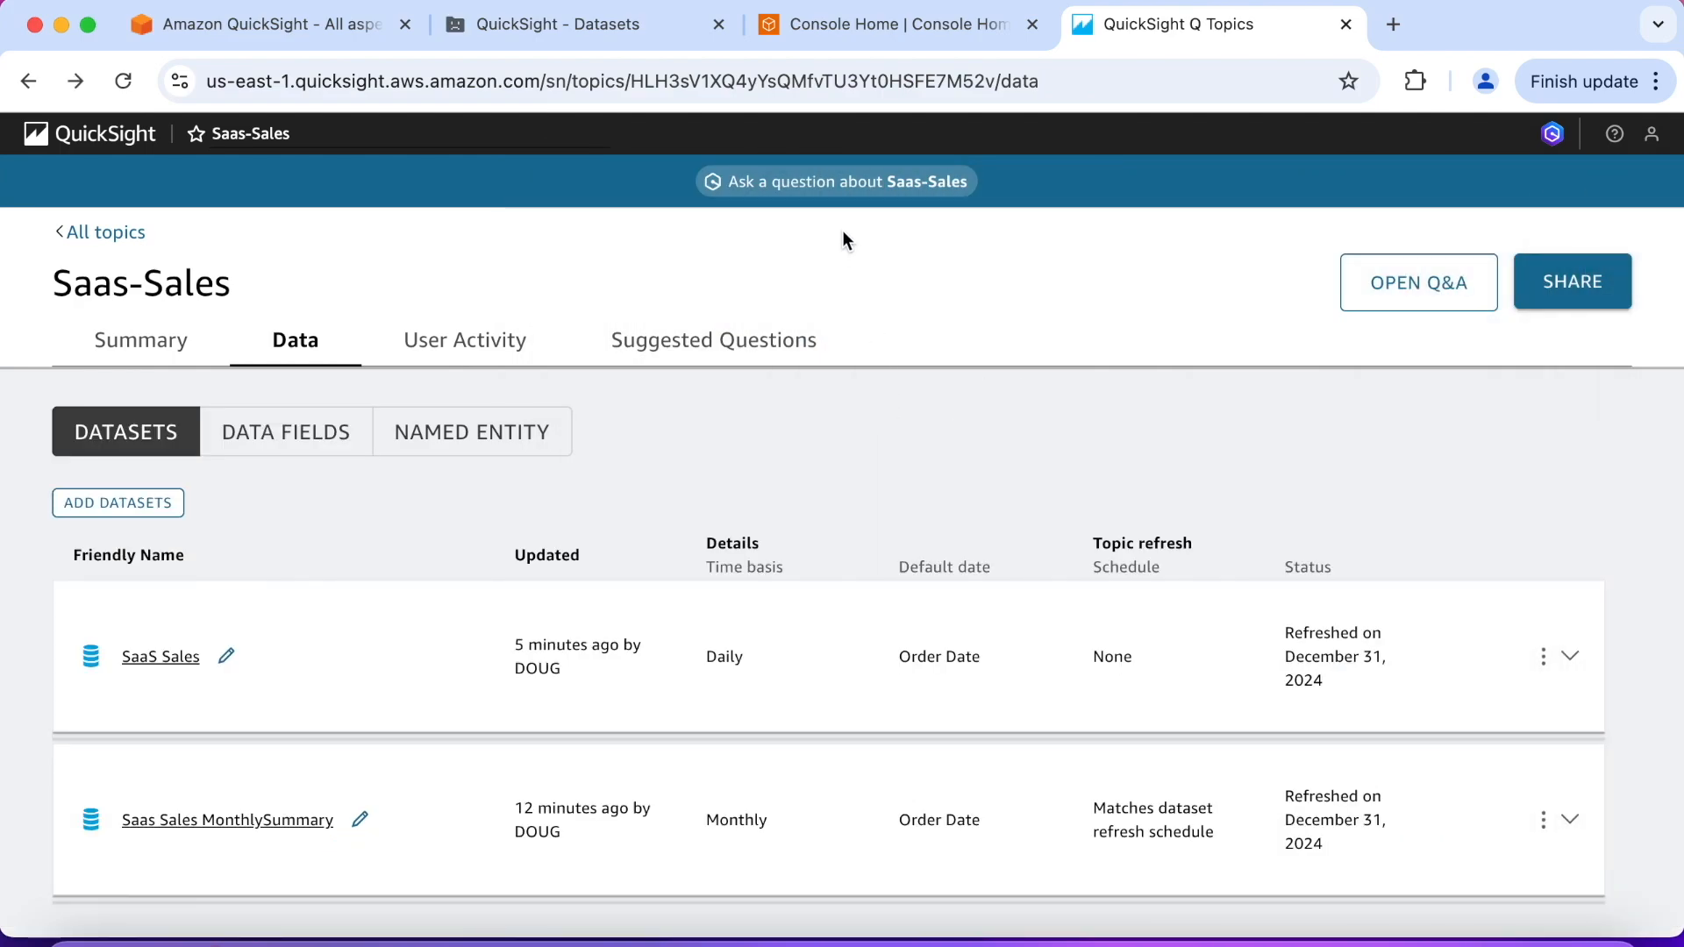
- Reopen Q&A for the Saas-Sales topic and ask "Show me discount by product"
click(1386, 279)
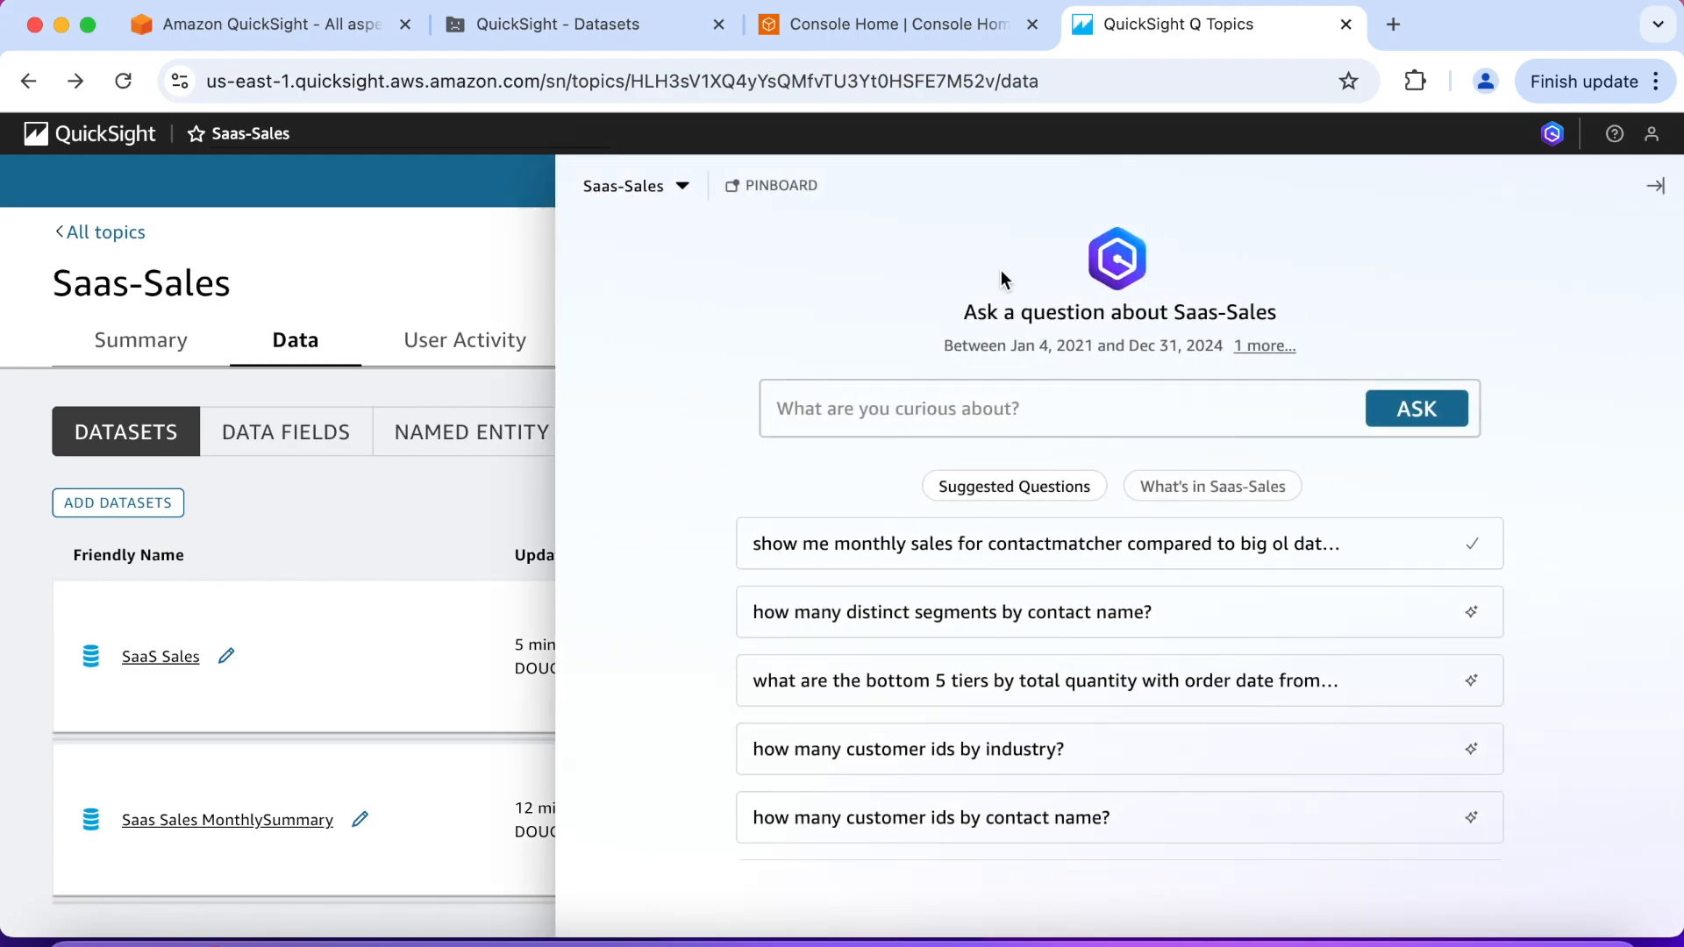
click(894, 419)
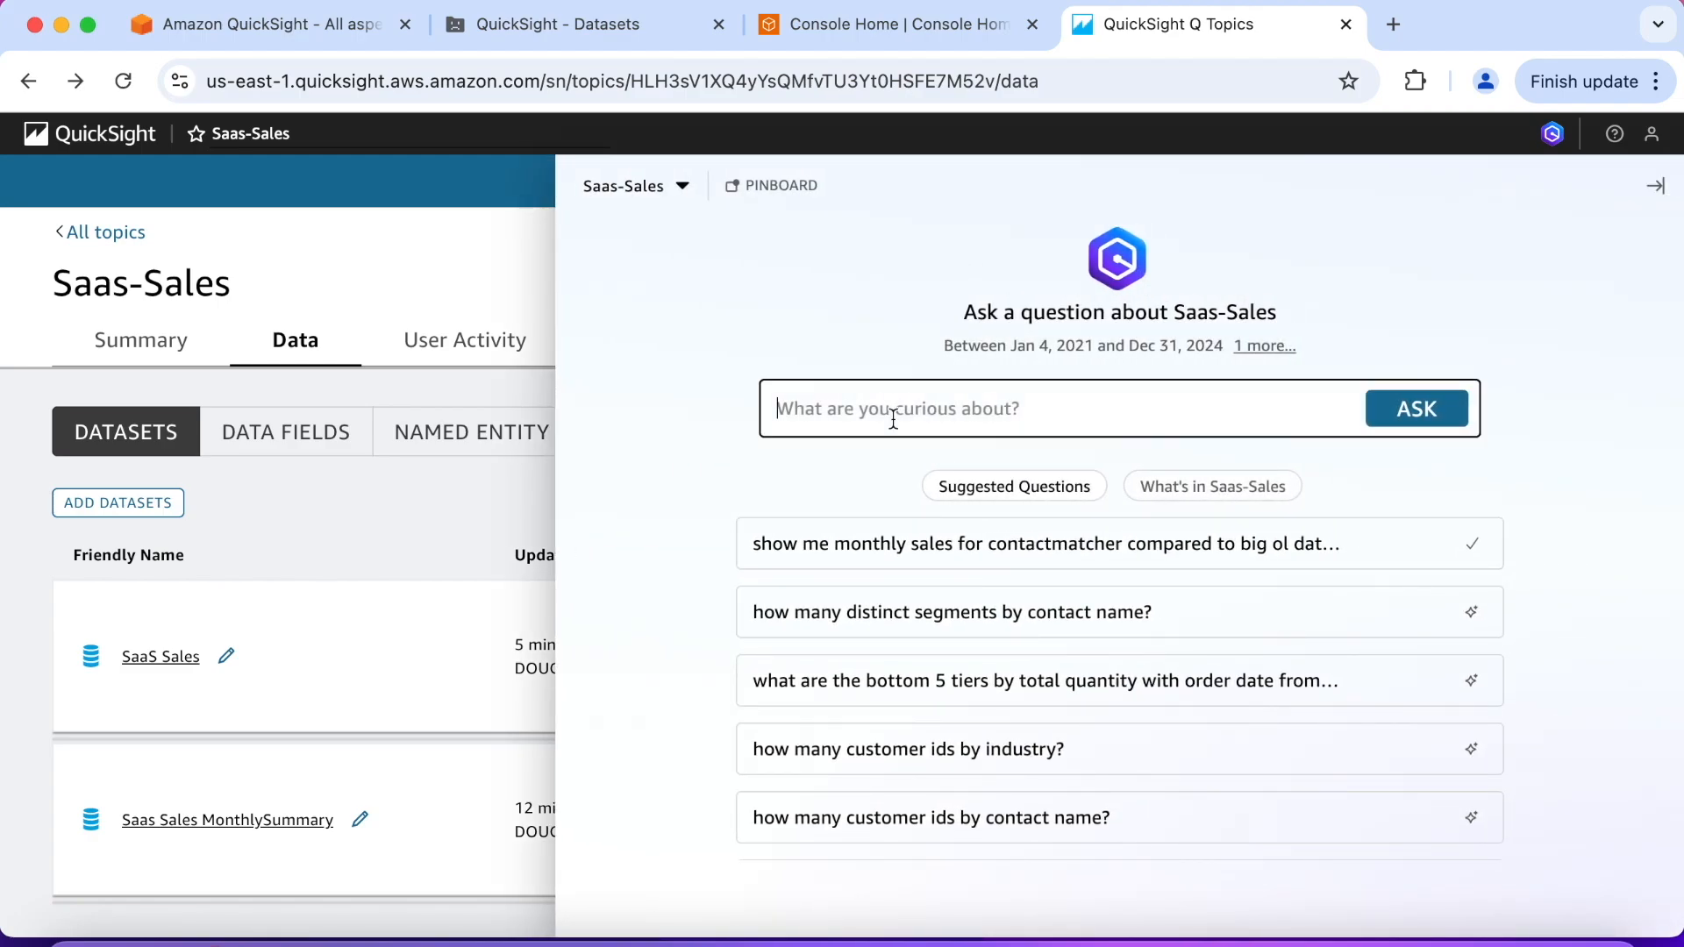
text(Show me discount by product)
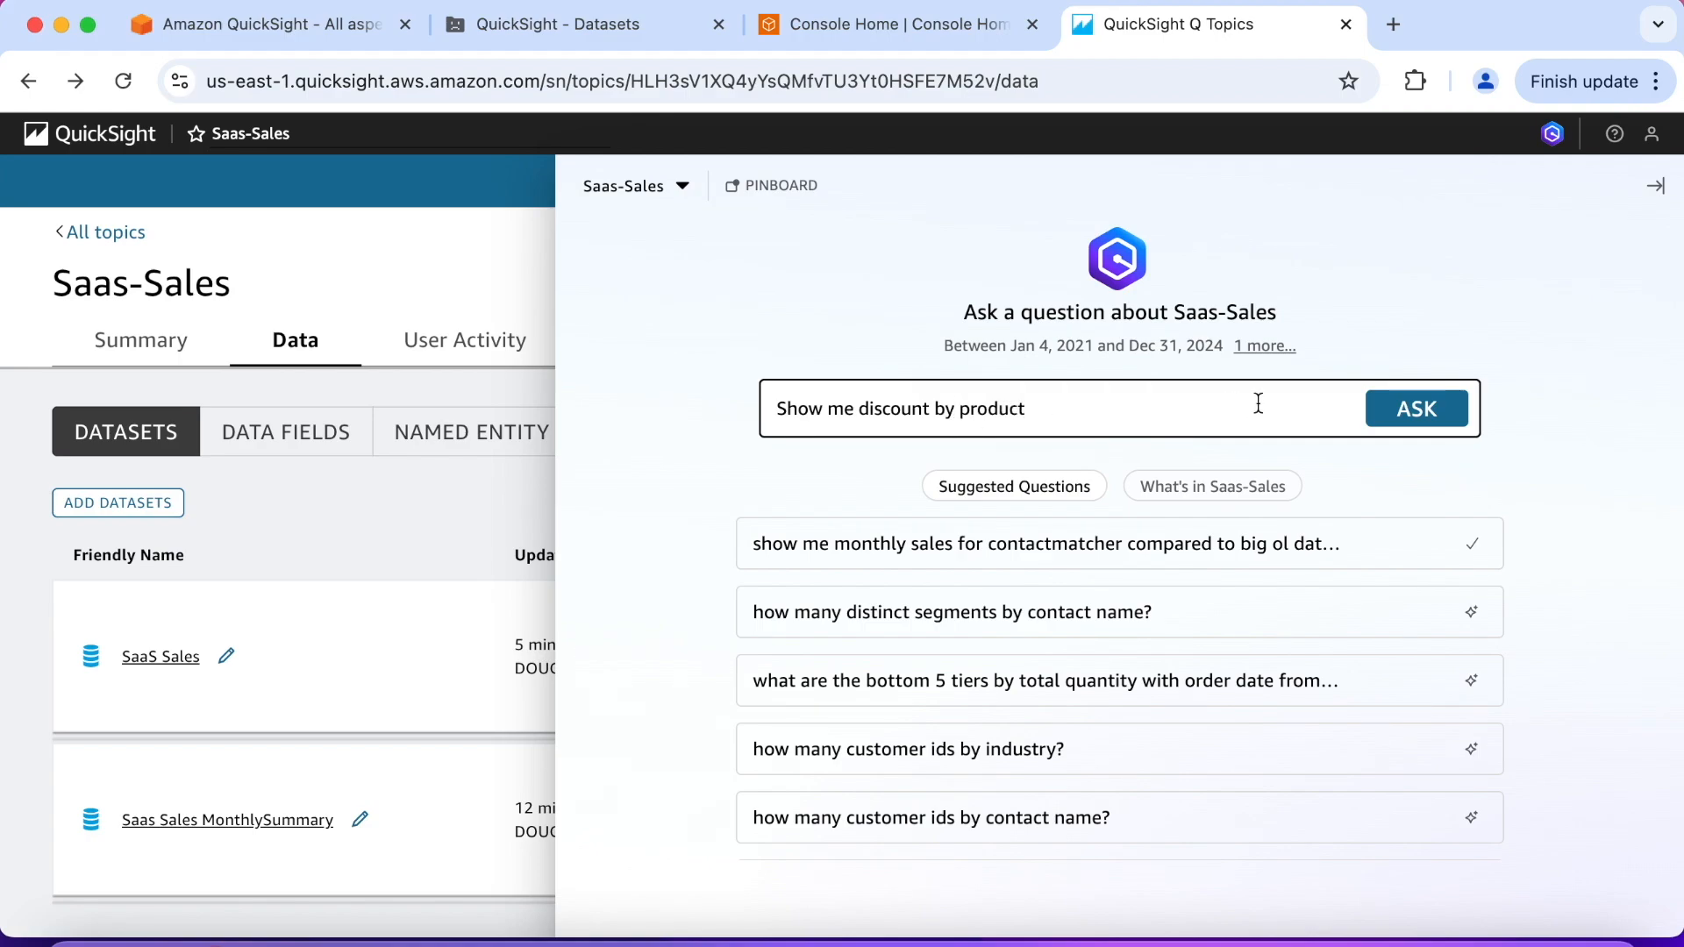
click(1413, 408)
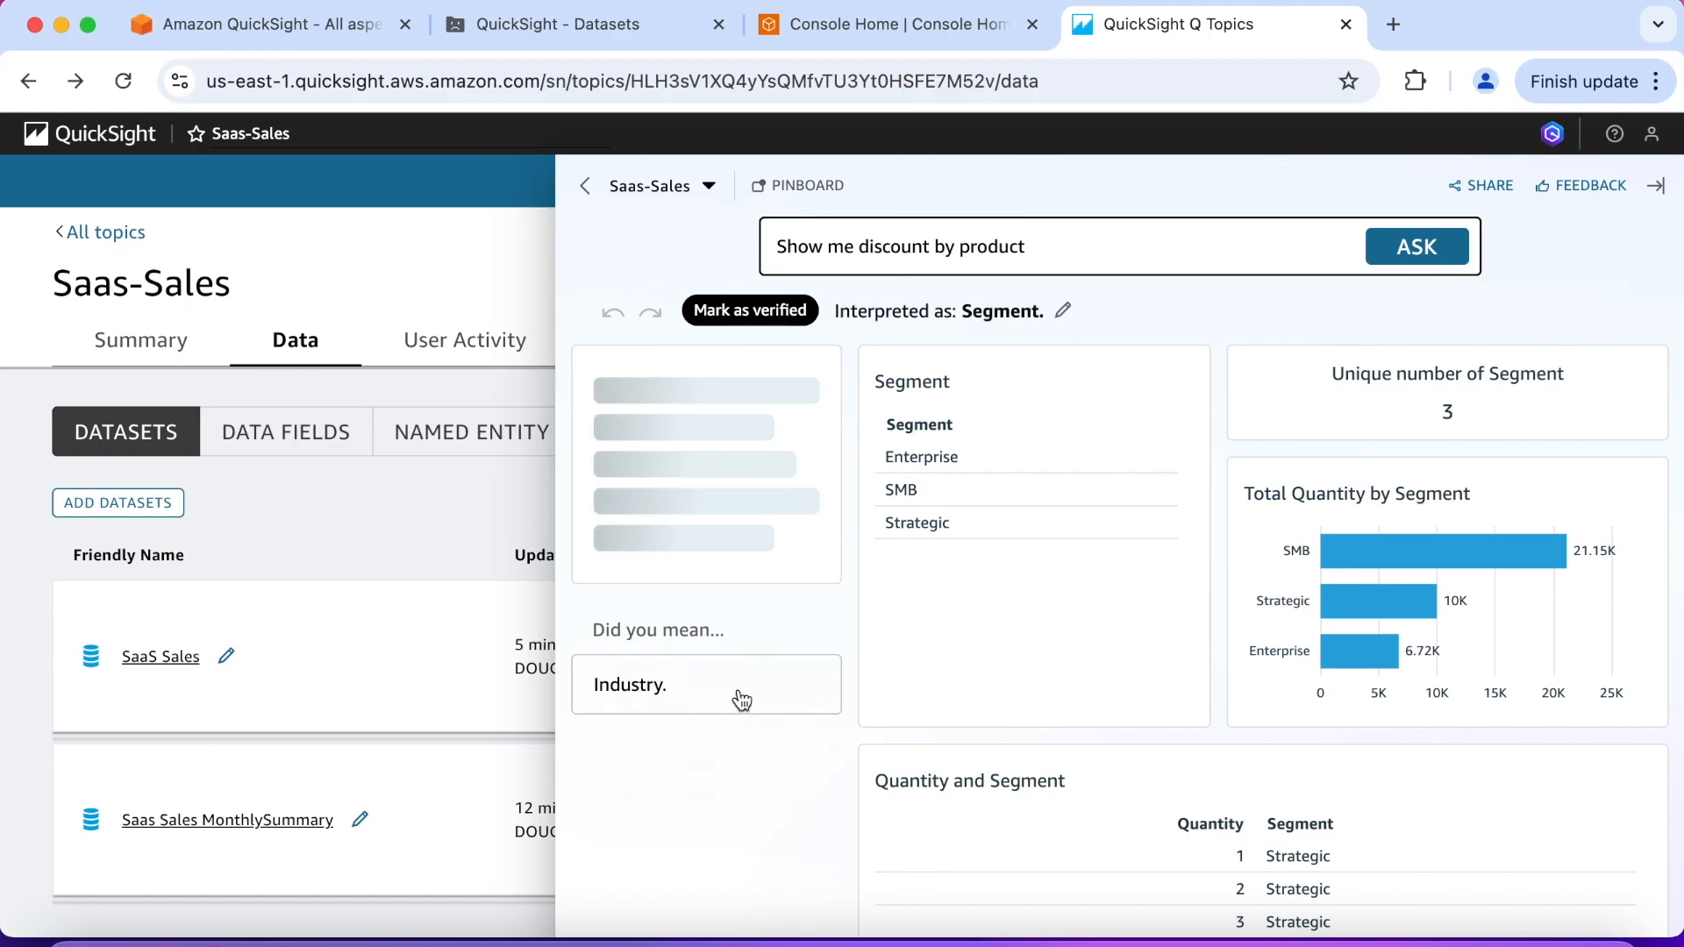
- Switch the answer to the suggested Industry interpretation and change its dimension to Product
click(692, 690)
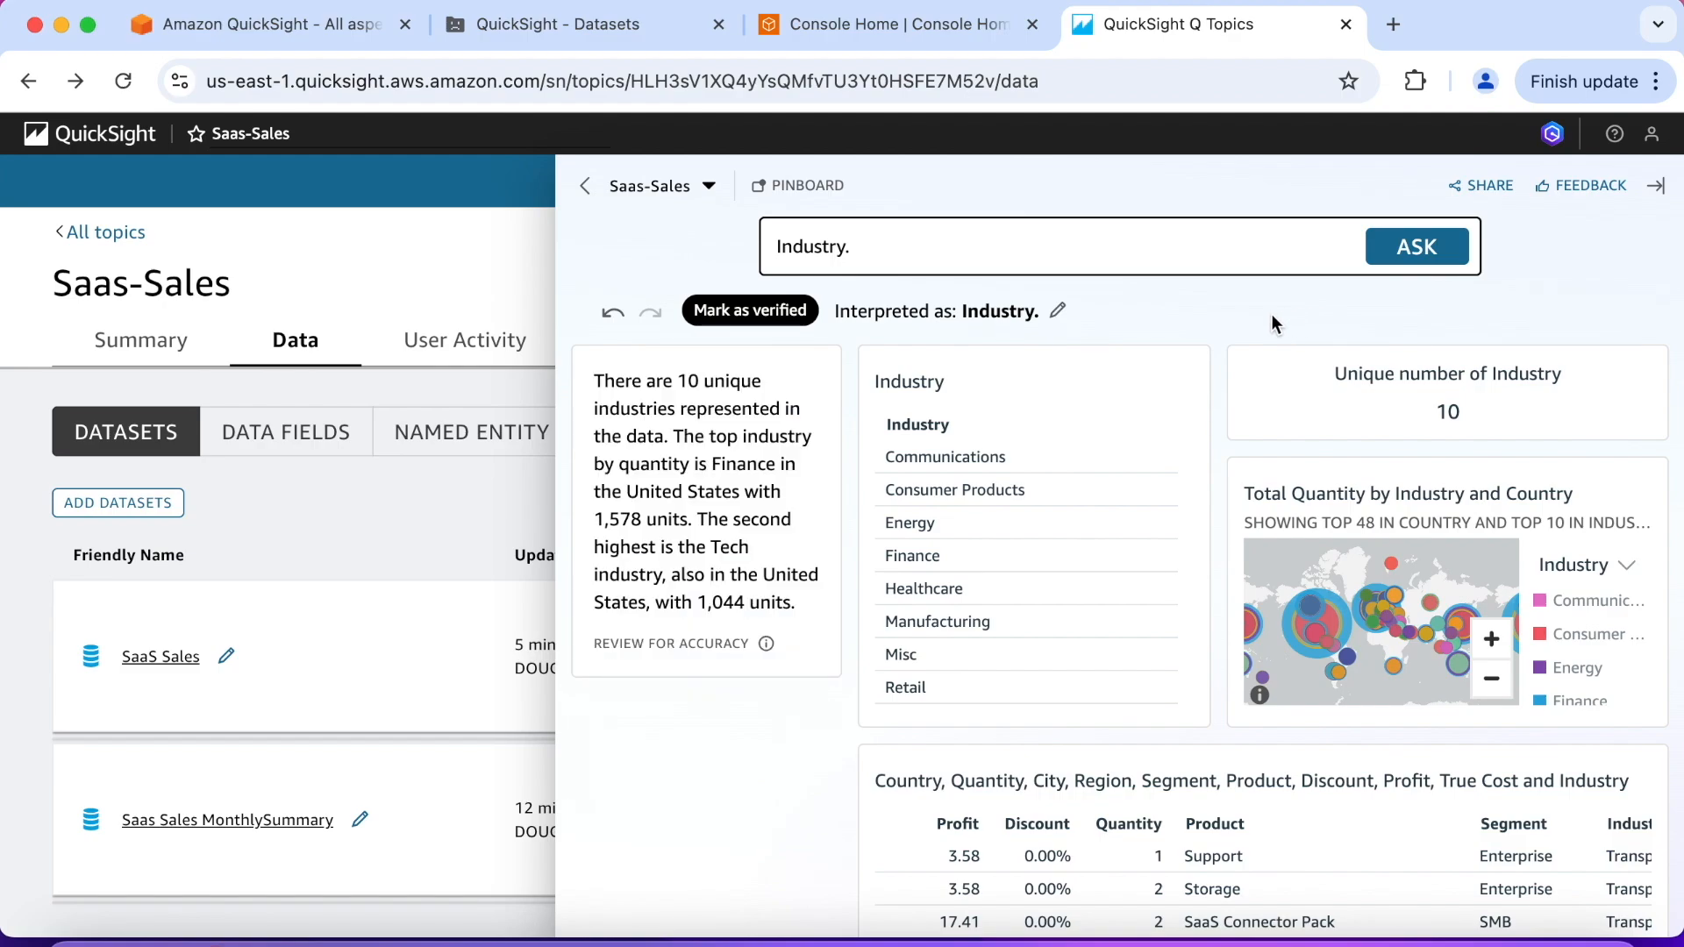
click(1061, 314)
click(1049, 316)
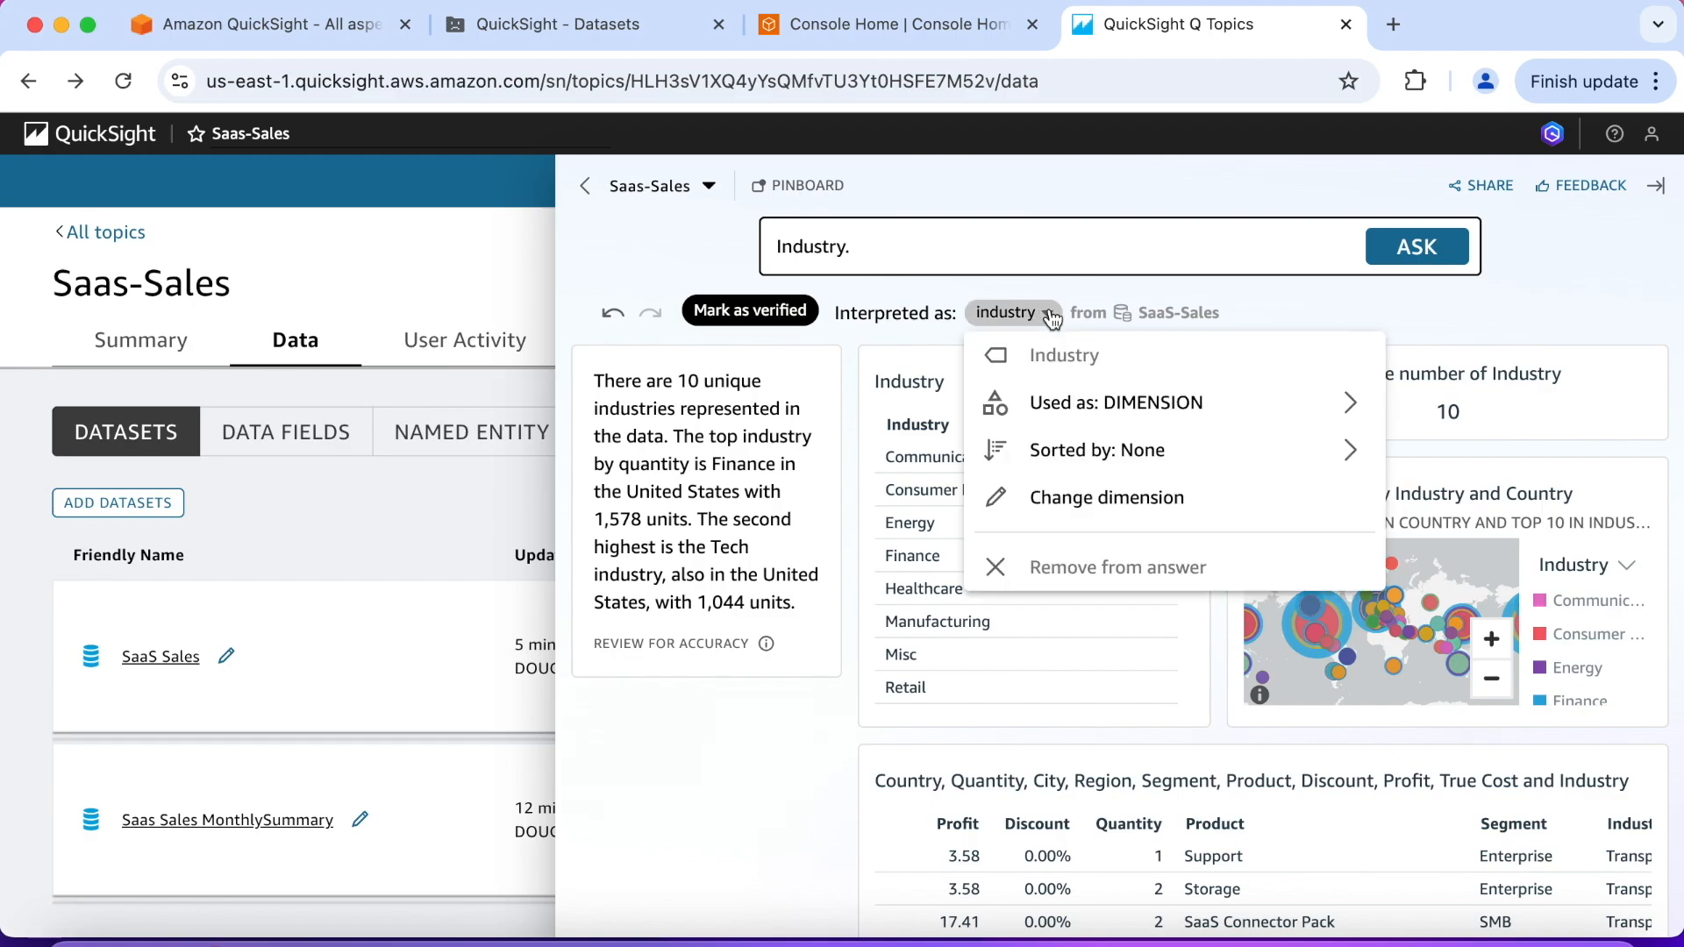
click(1082, 516)
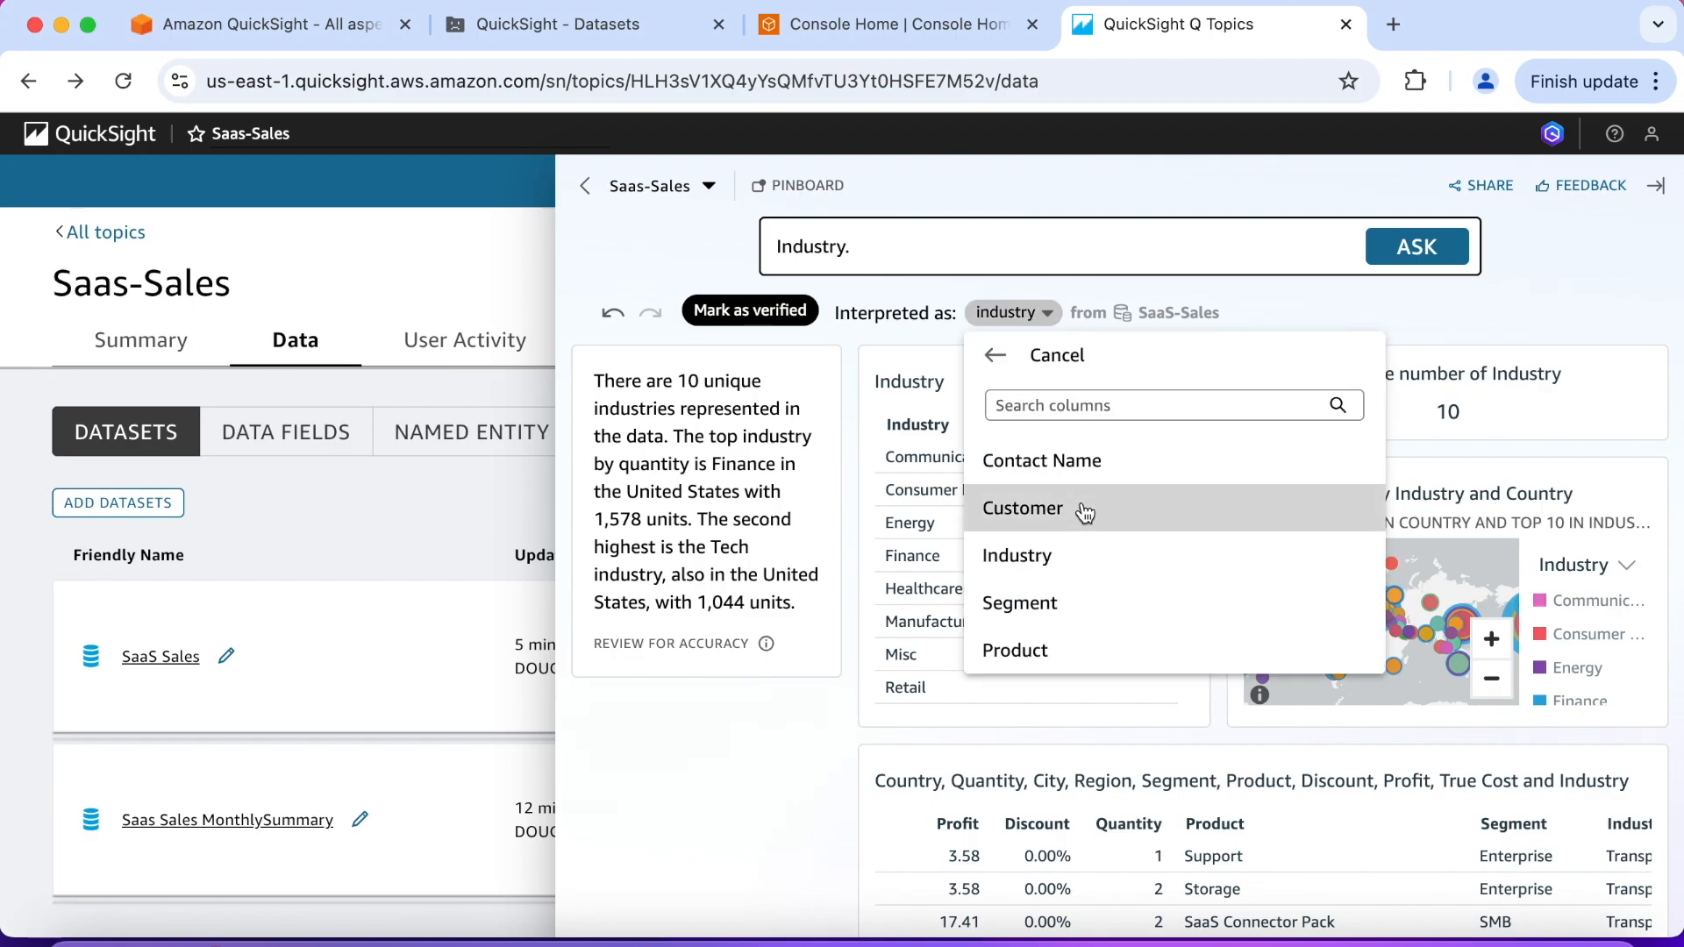
click(1069, 648)
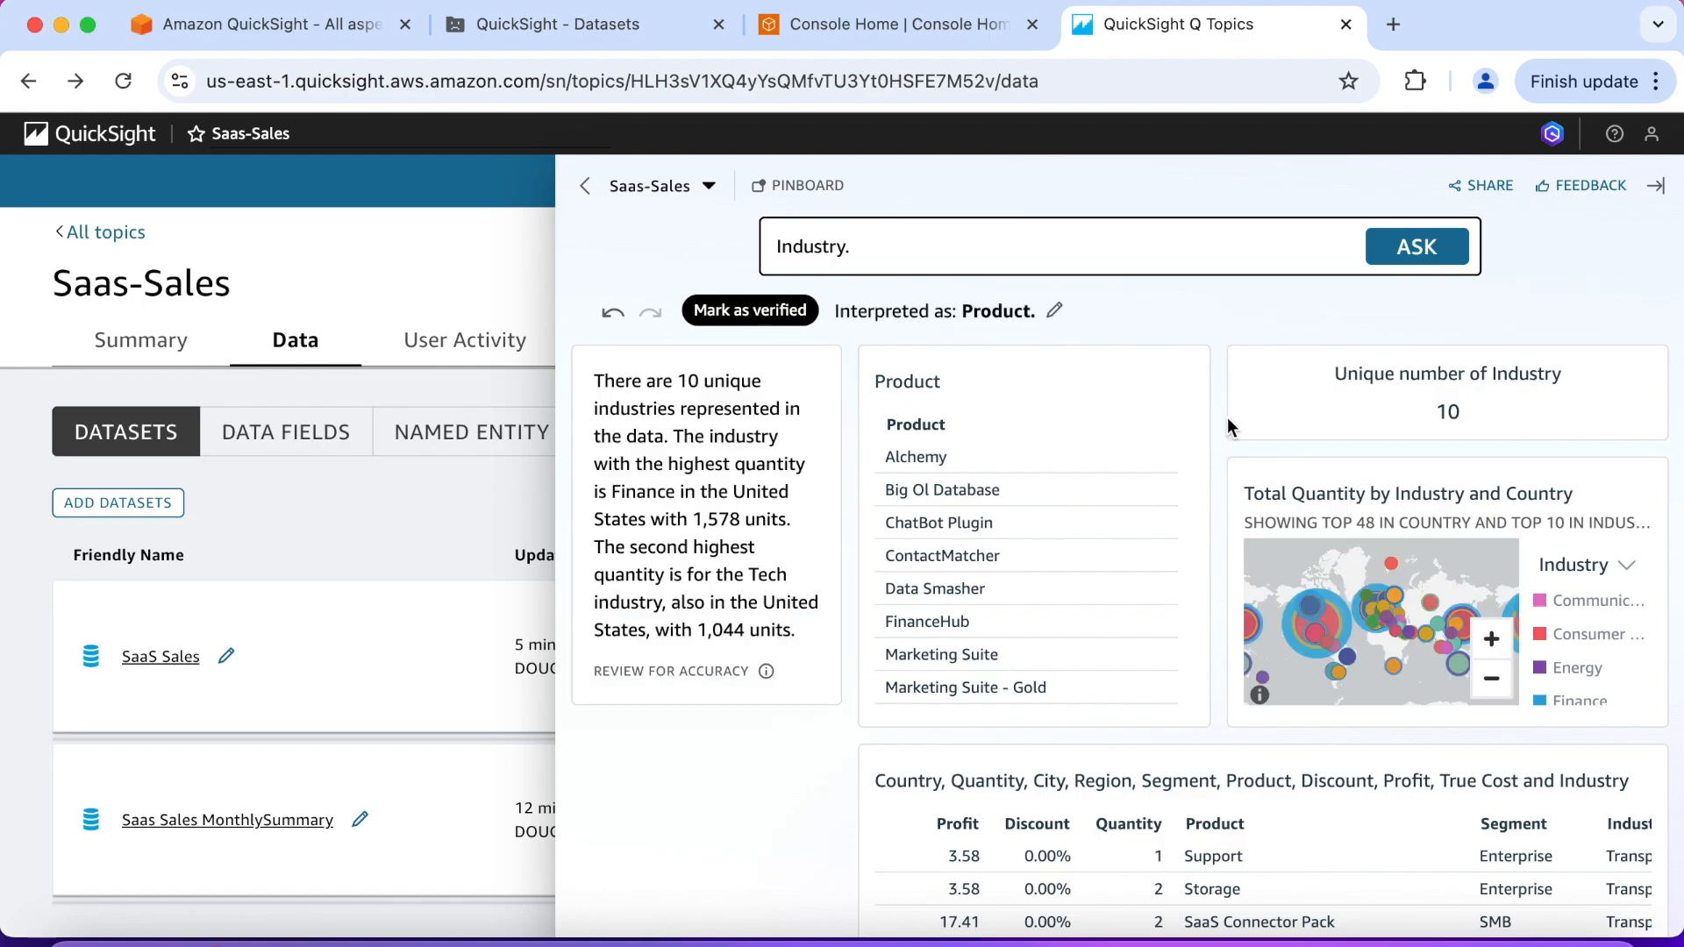
- Replace the question with "Show me discount by product", ask it again and look through the answer
triple_click(856, 249)
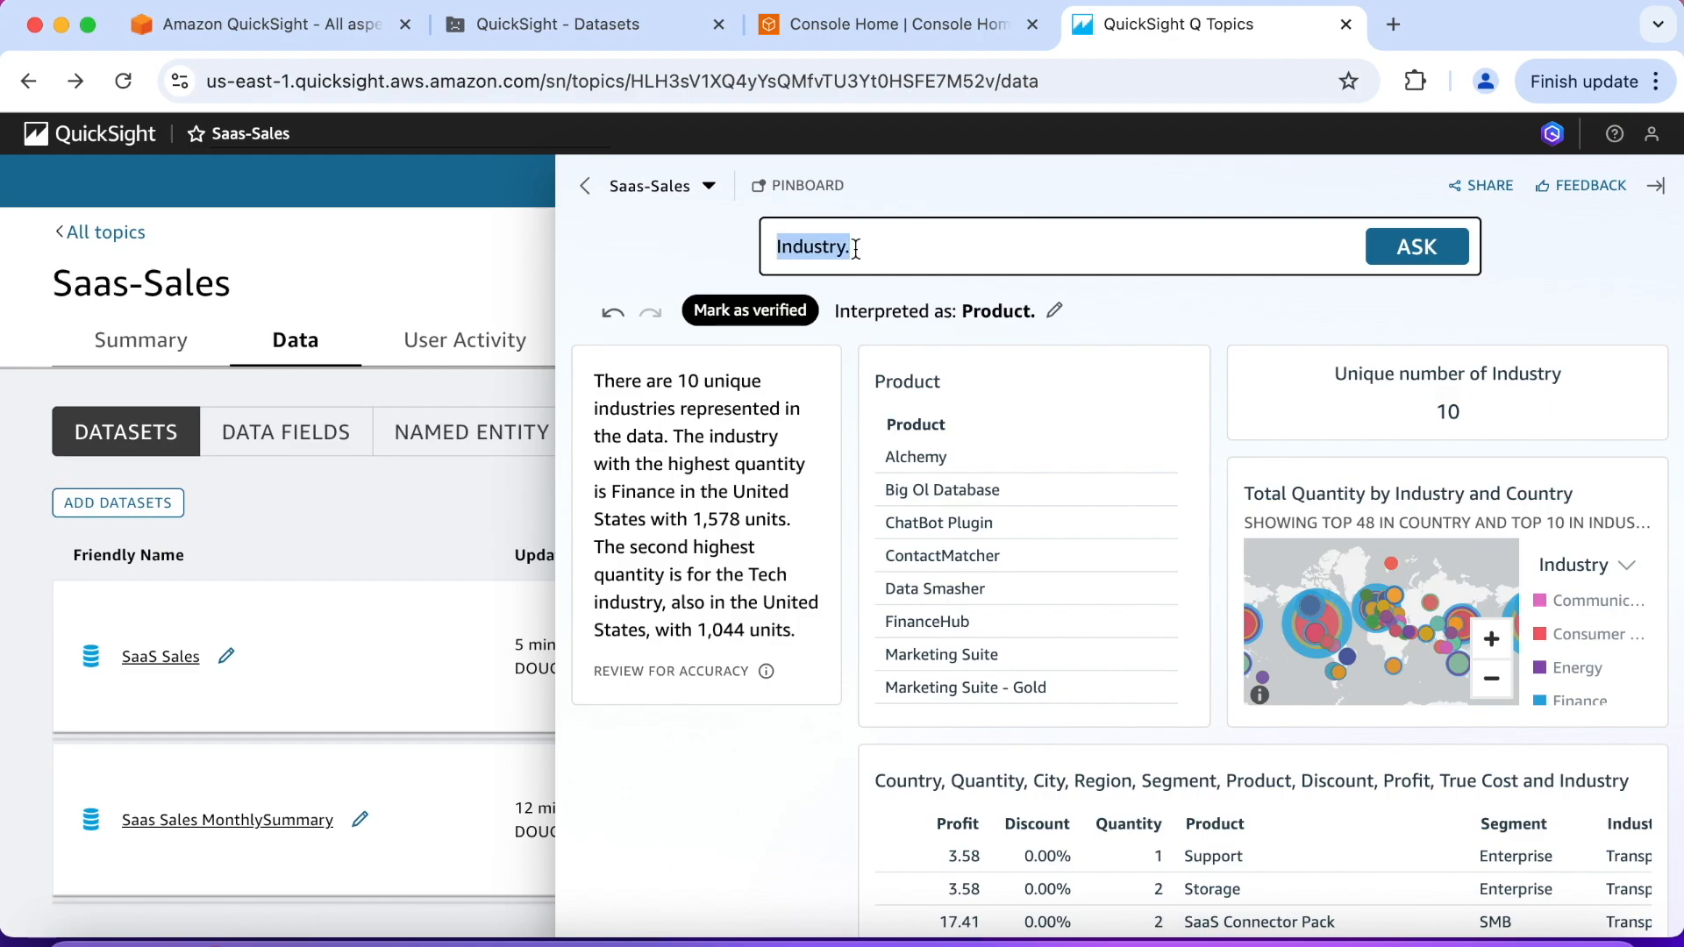
text(Show me discount by product)
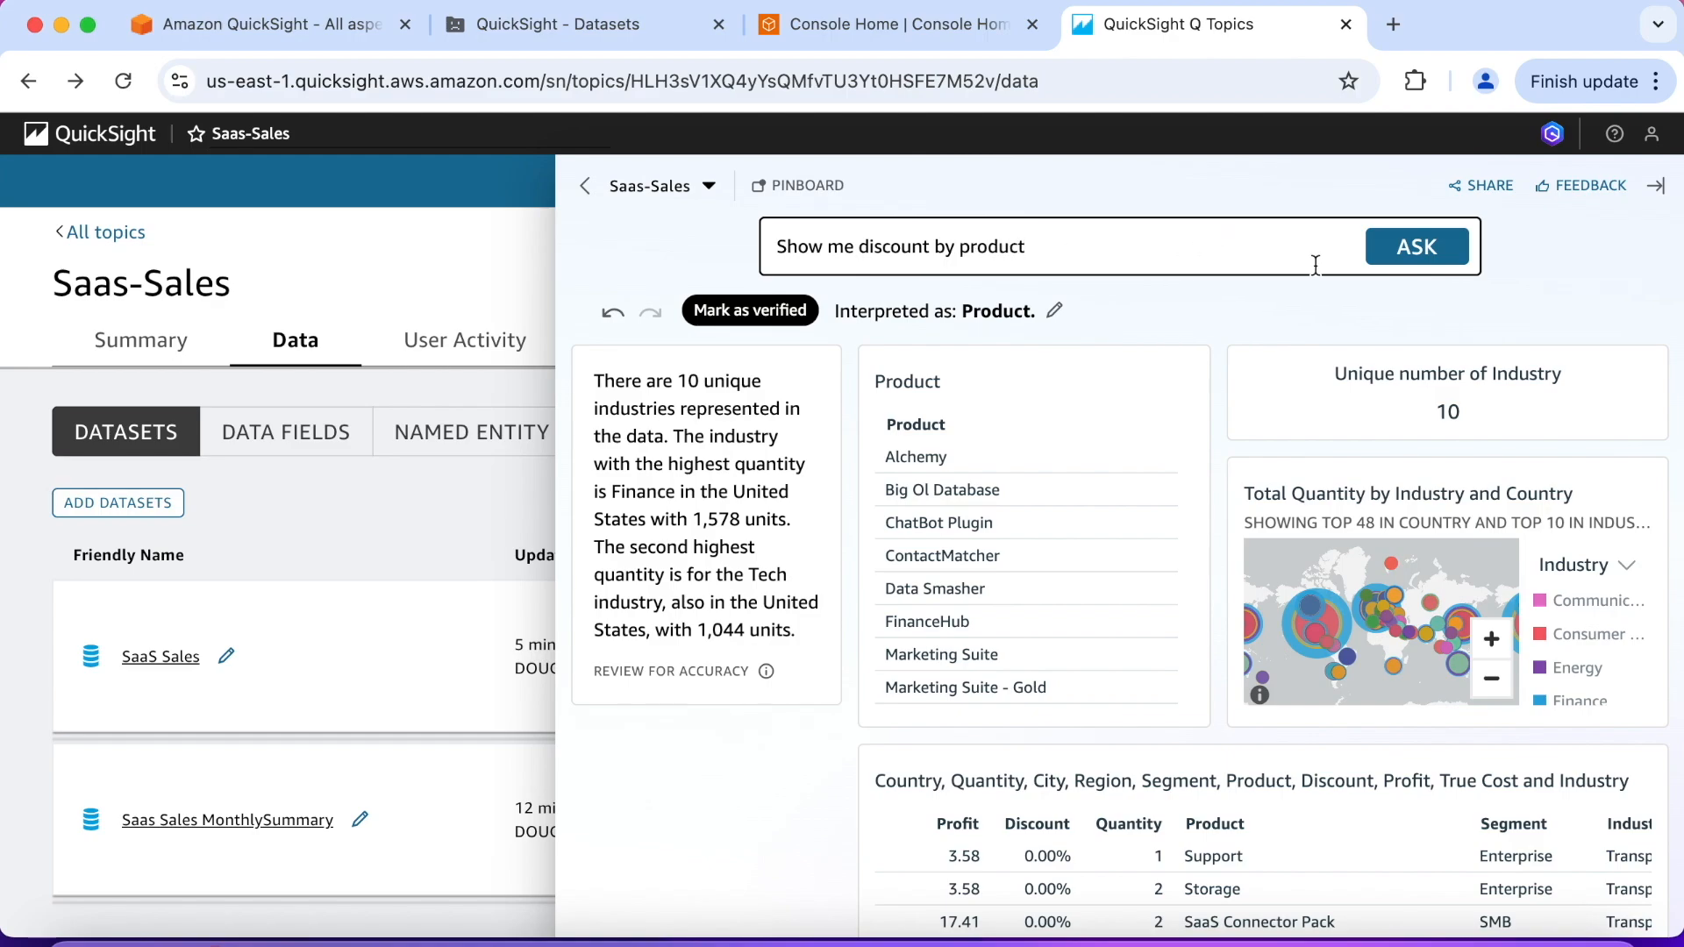
click(1397, 256)
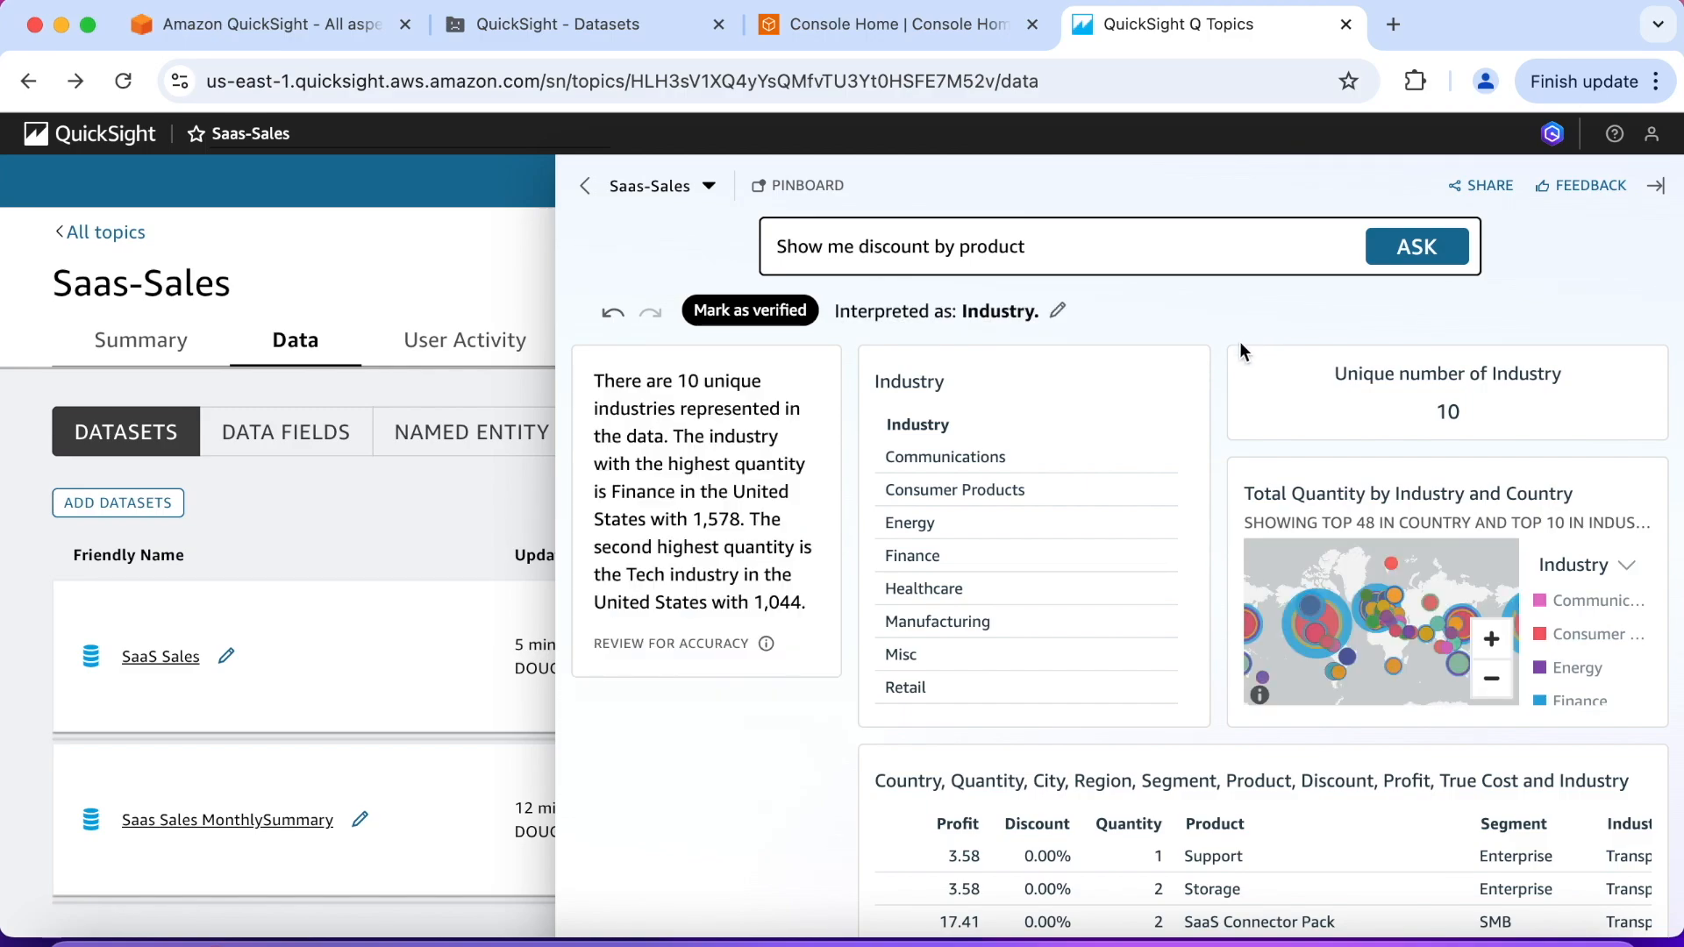
scroll(1211, 445, down, 2)
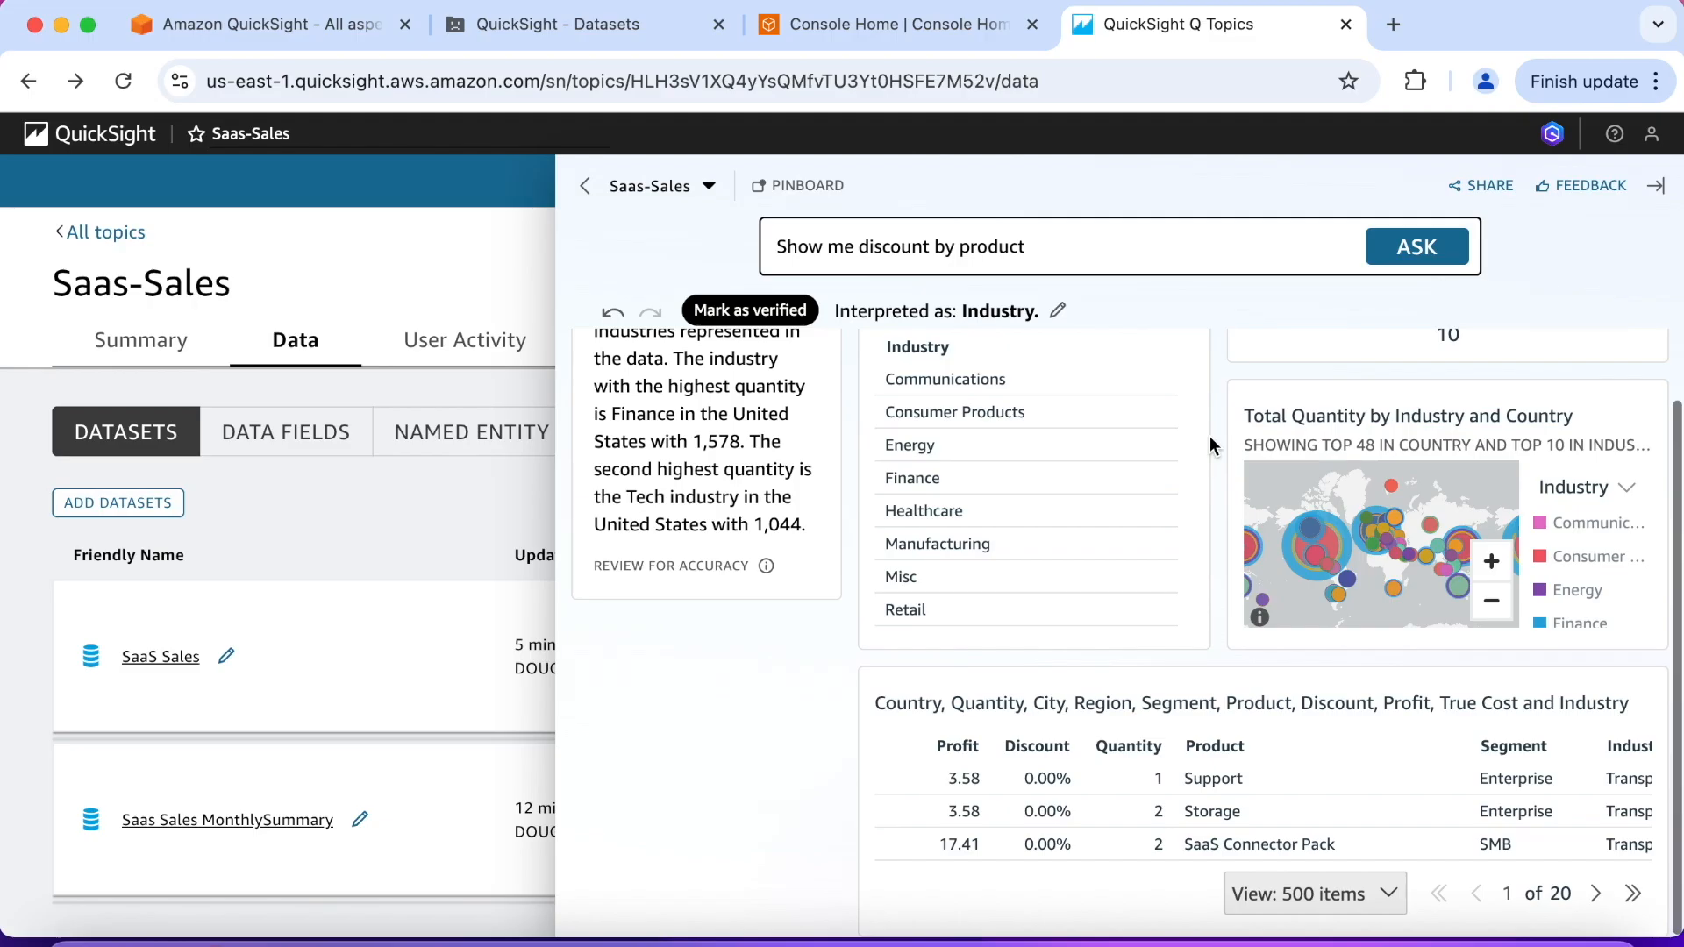
scroll(1210, 439, up, 2)
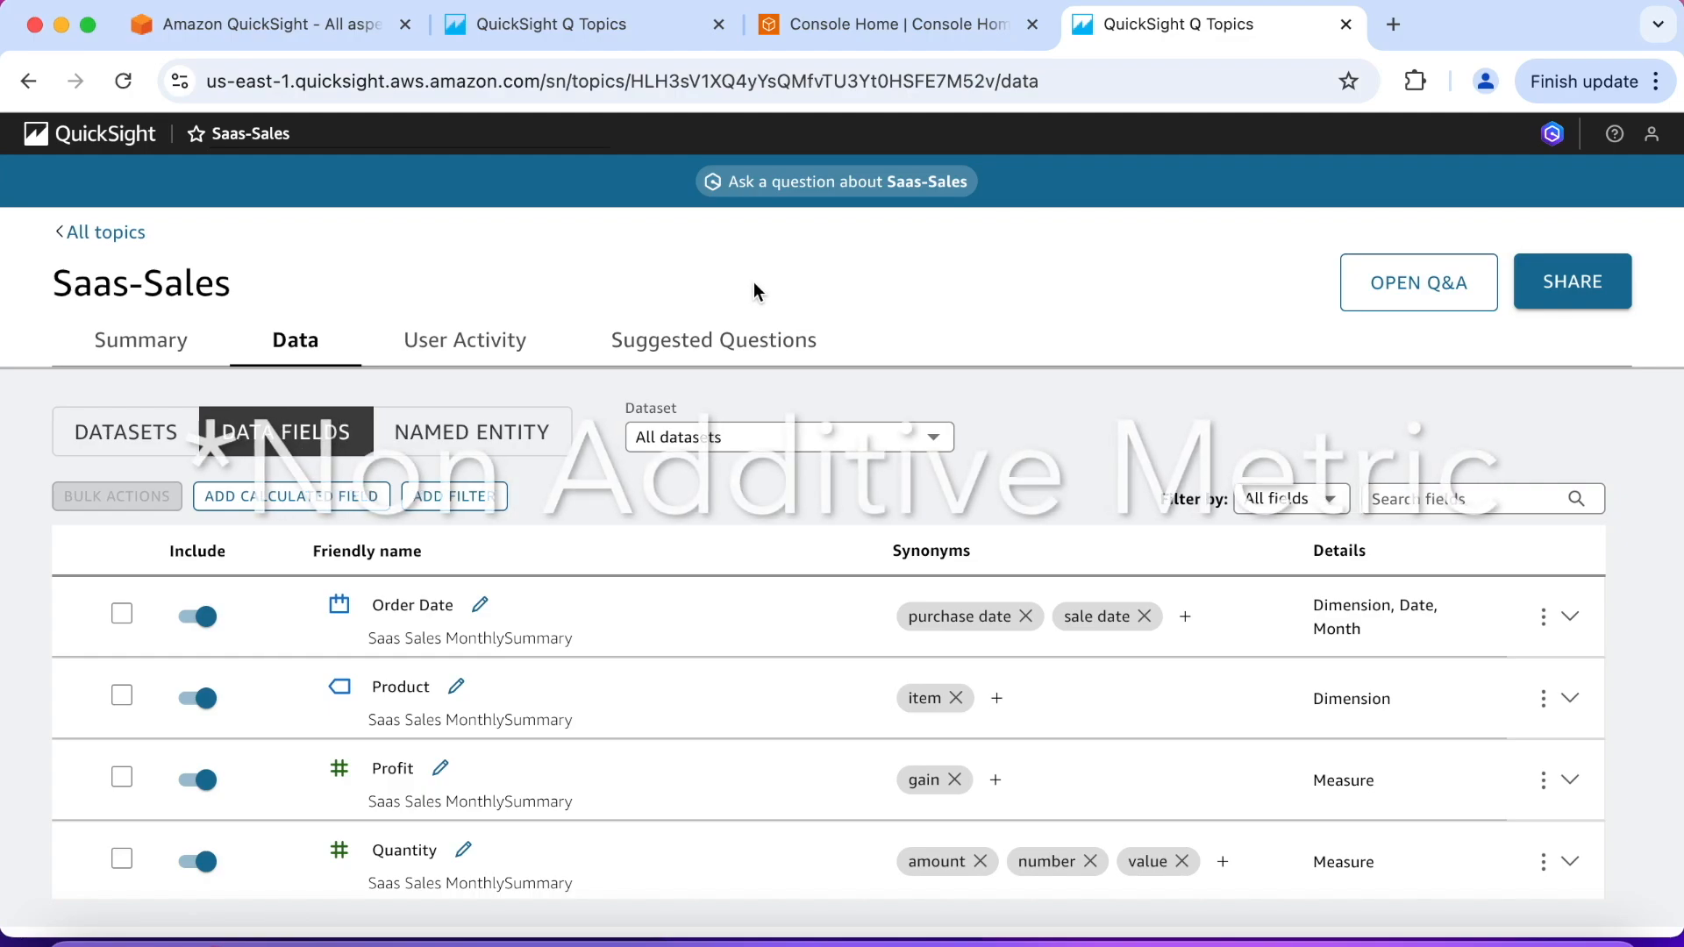
- Open Q&A for the Saas-Sales topic, ask "Show me discount by product" and review the answer's visuals and table
click(841, 183)
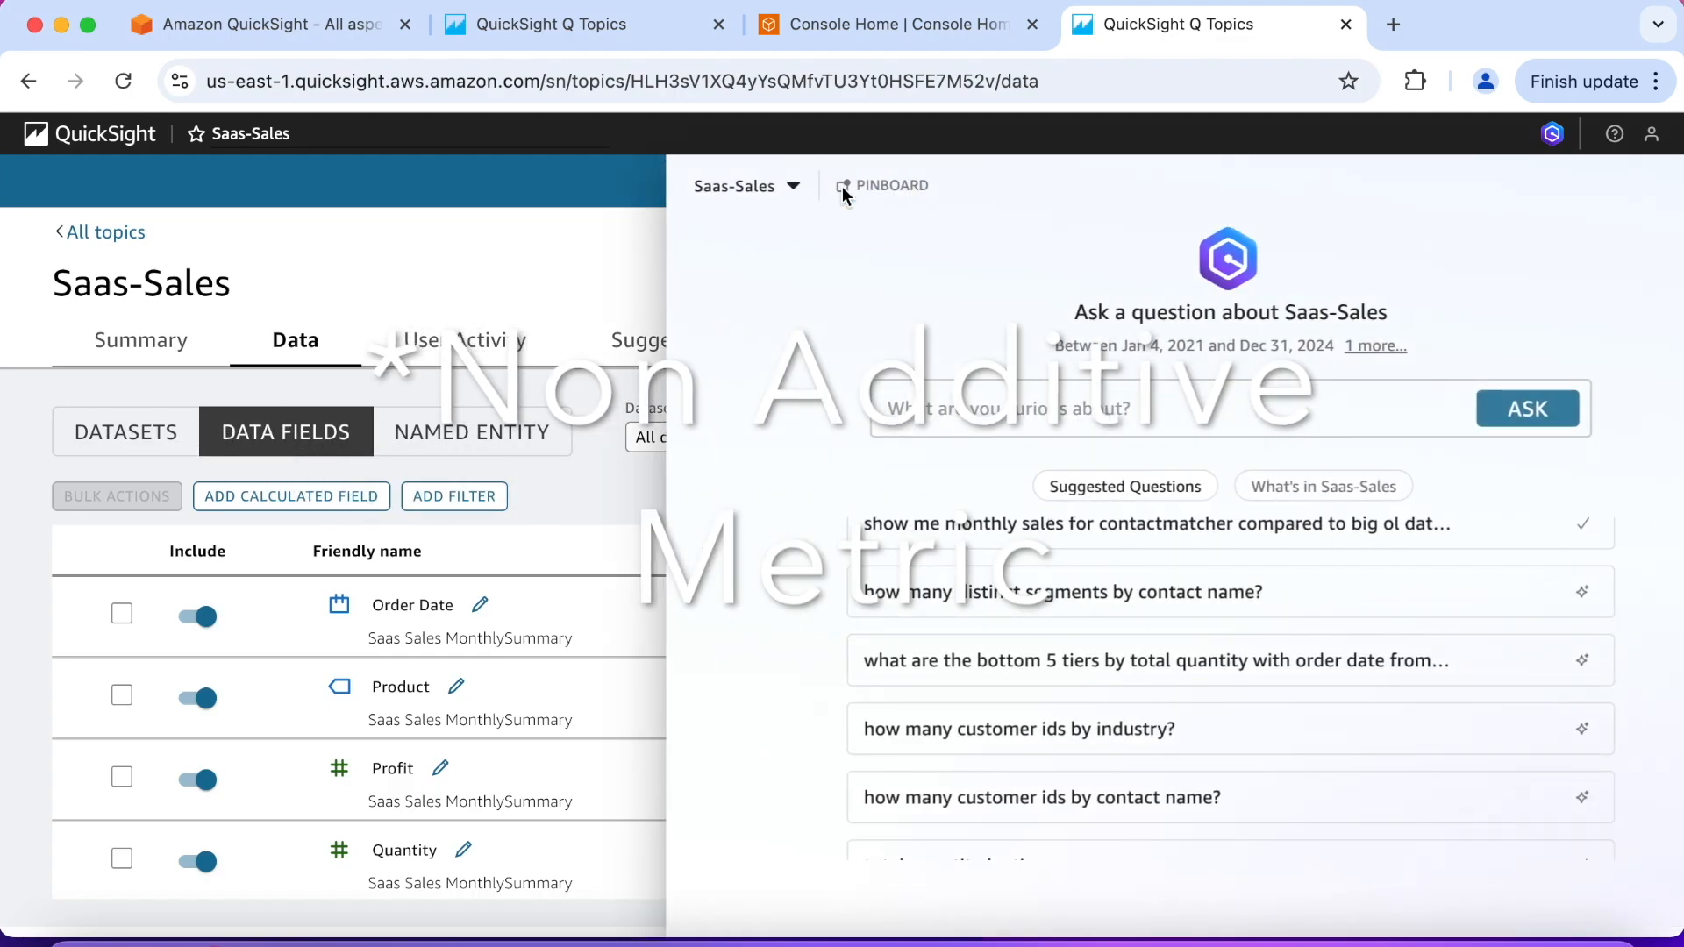
click(852, 402)
text(S)
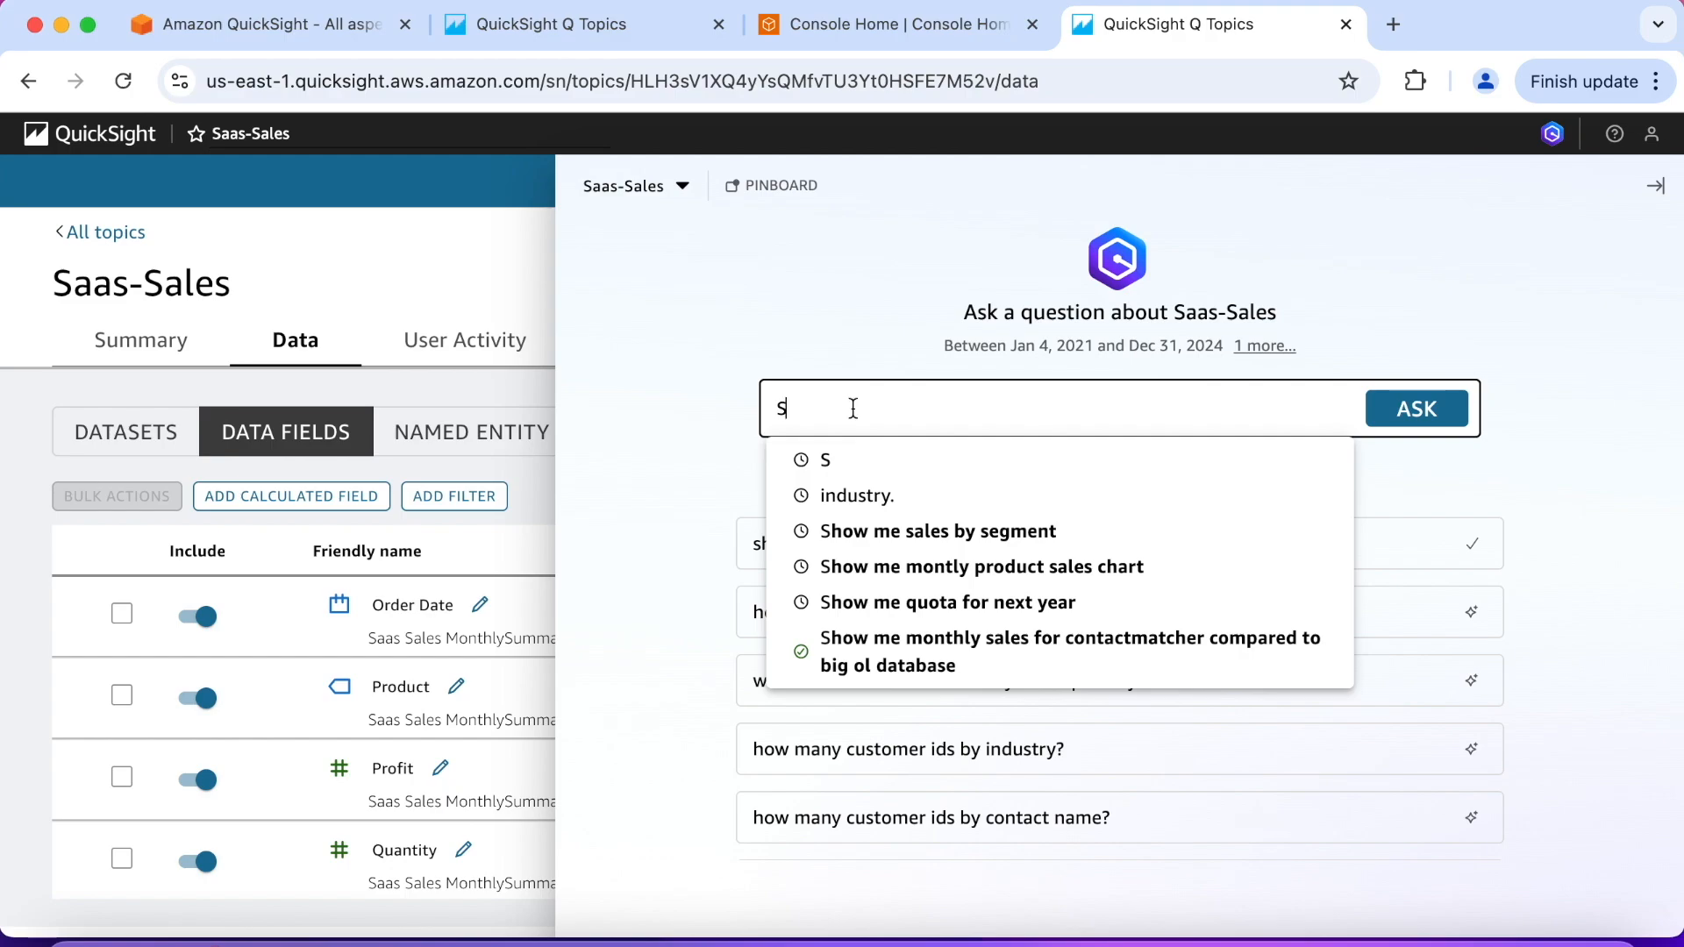
text(how)
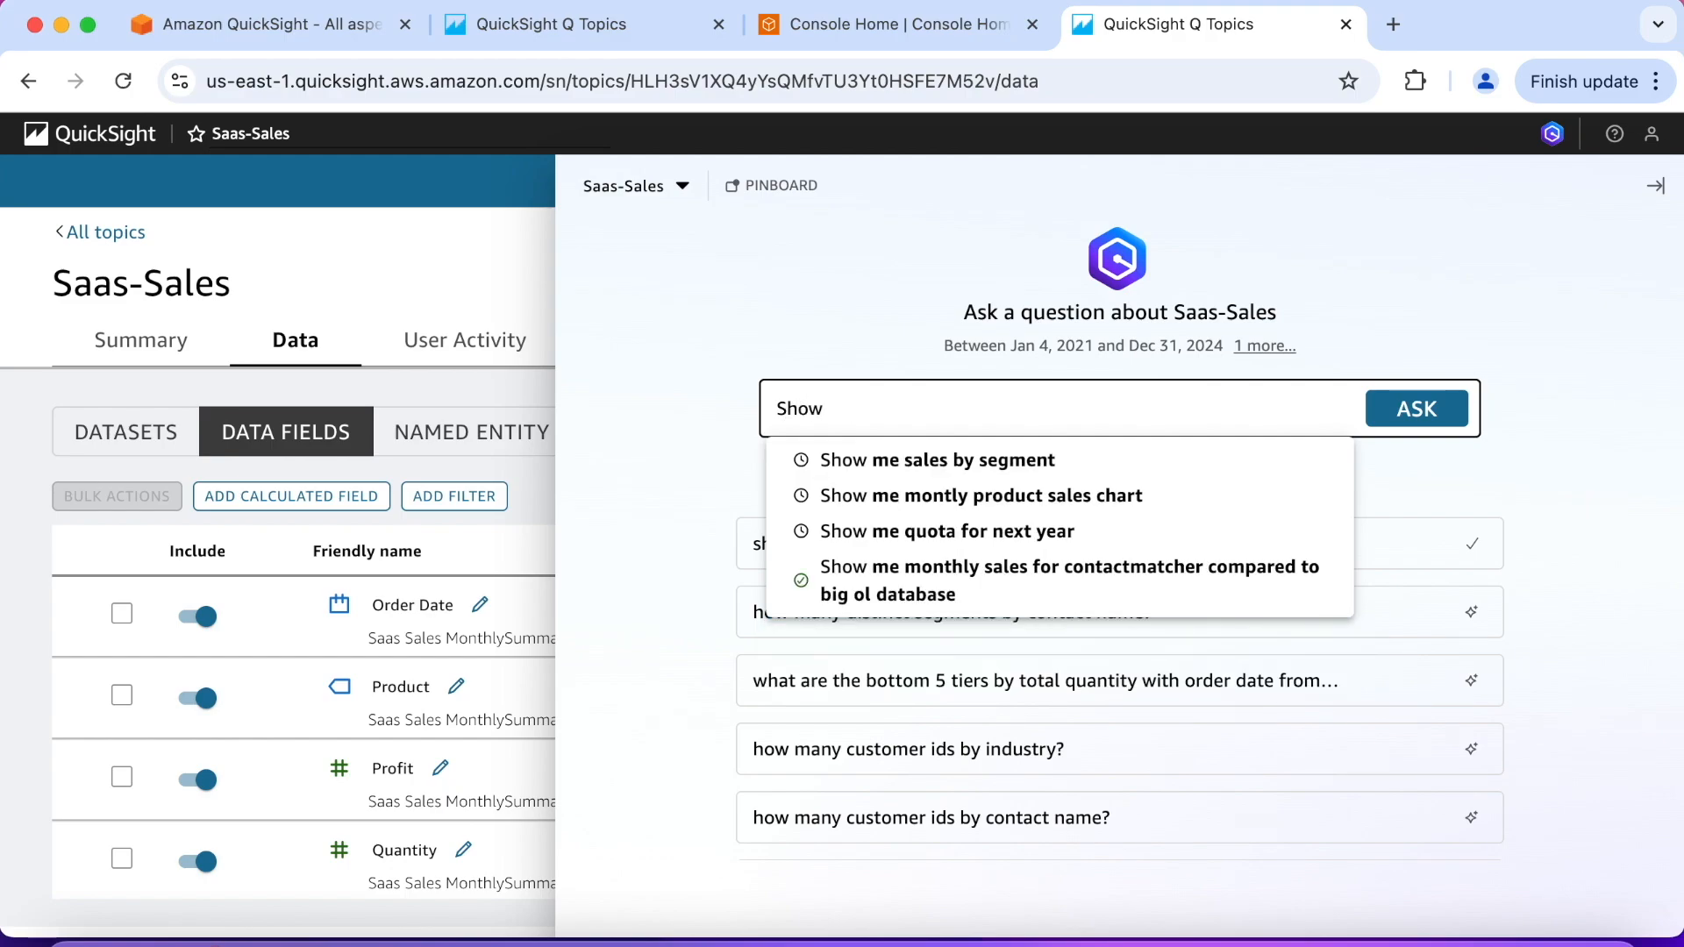
text( me dis)
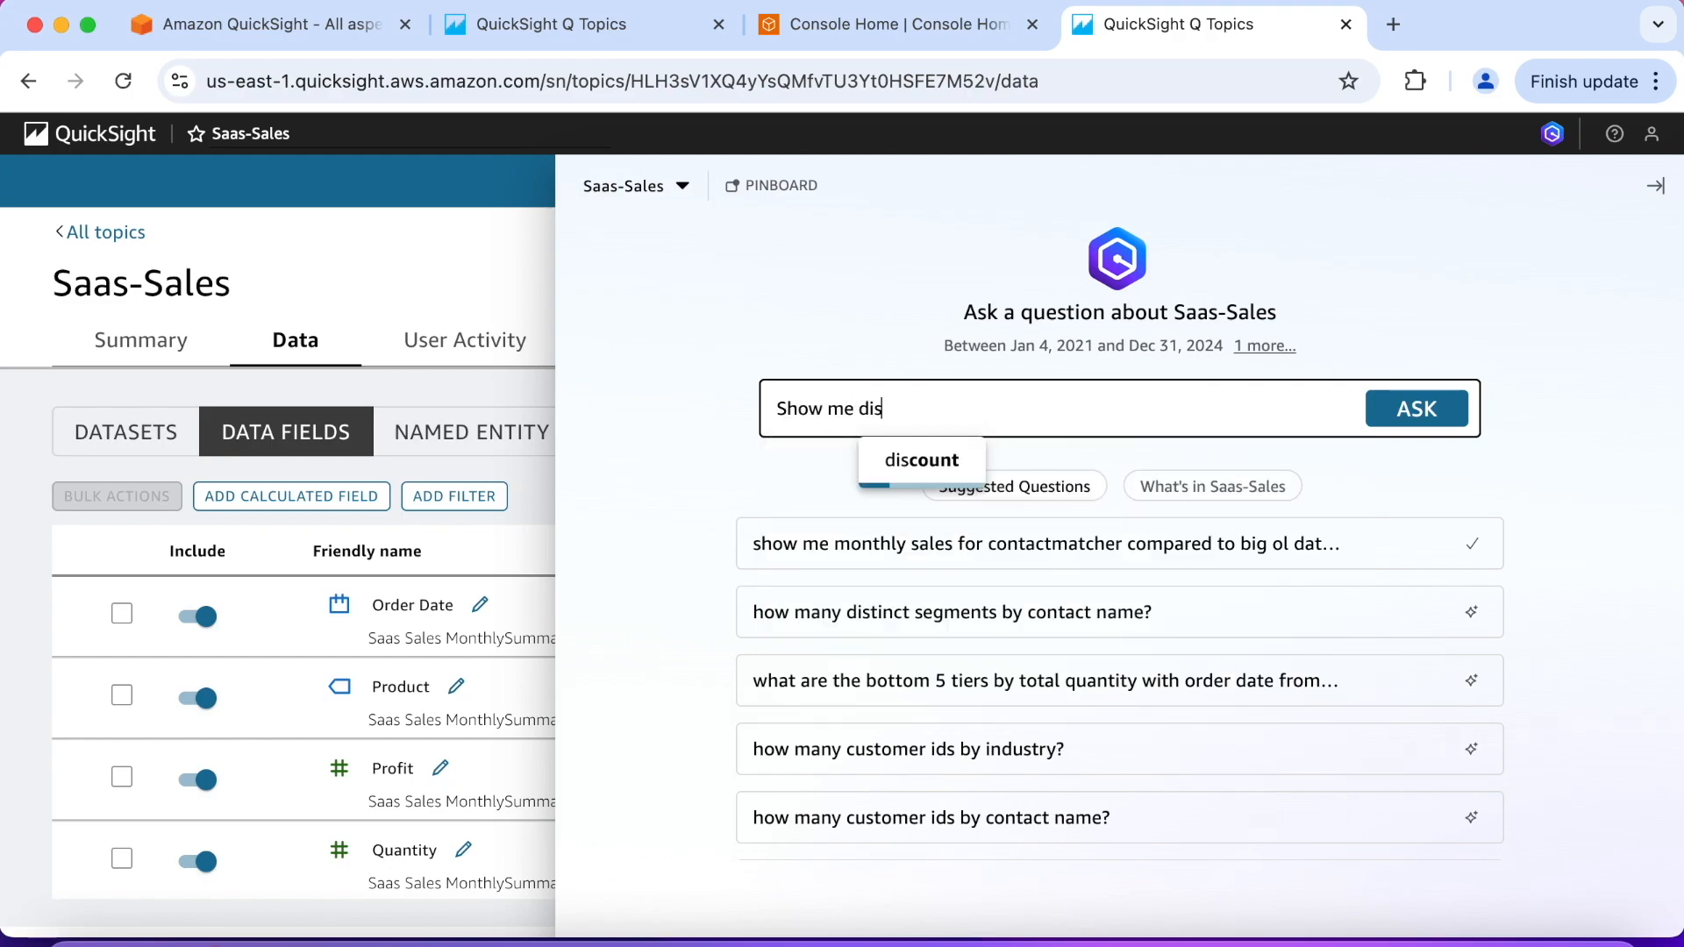
text(count by product)
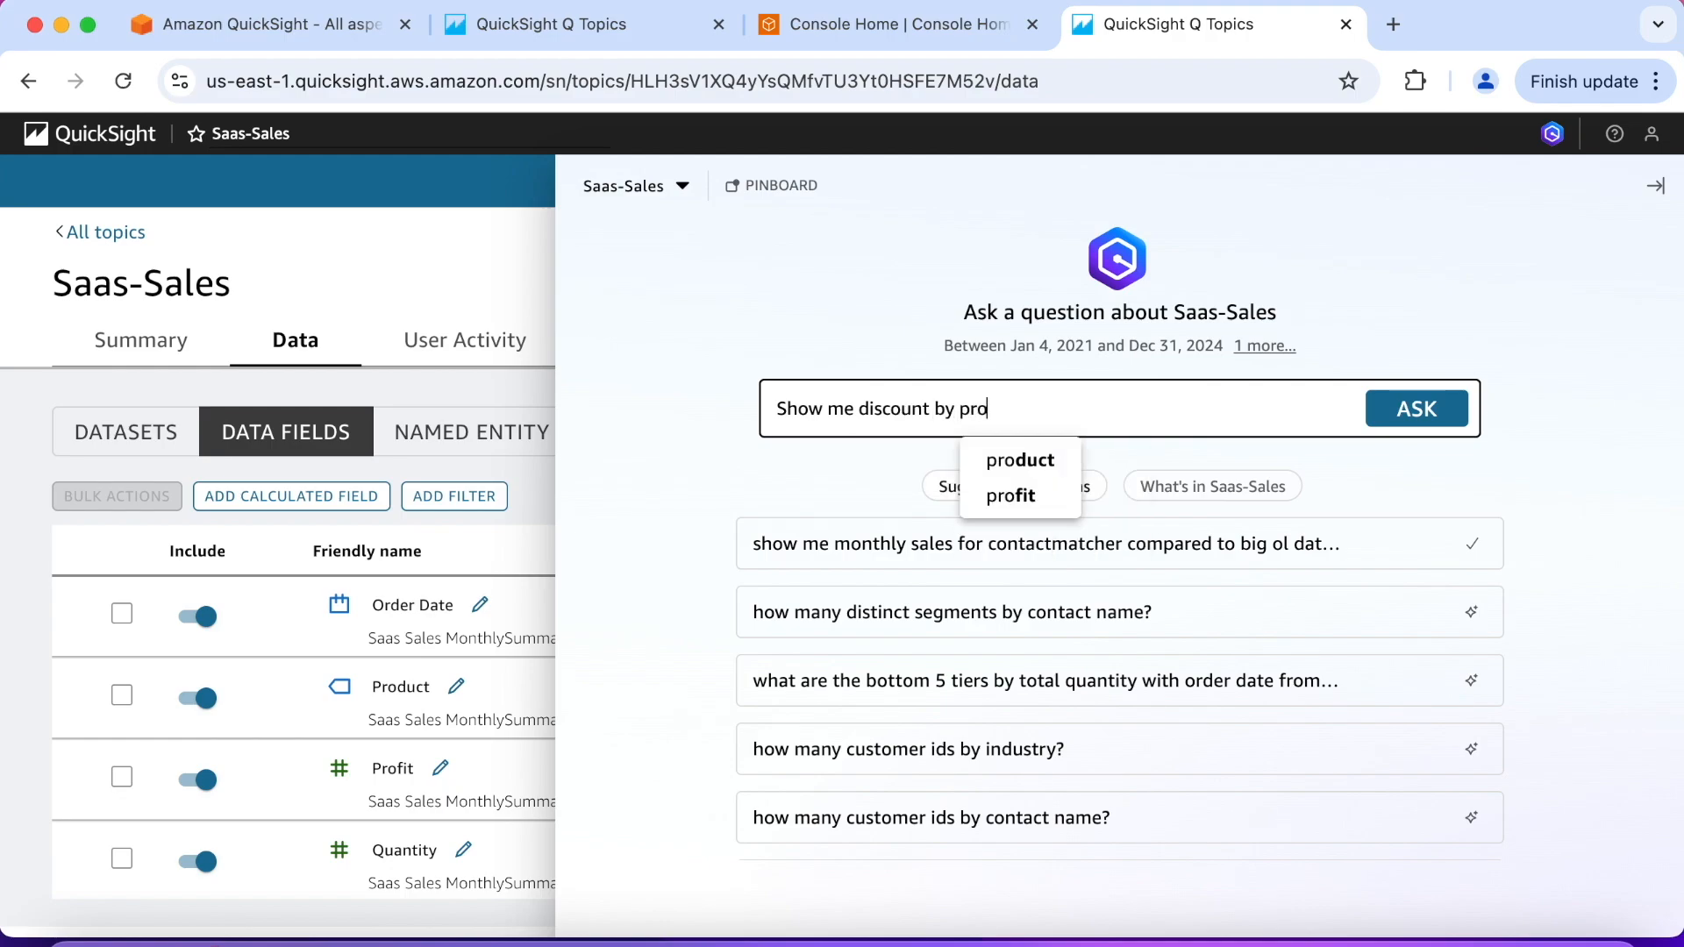
click(1376, 428)
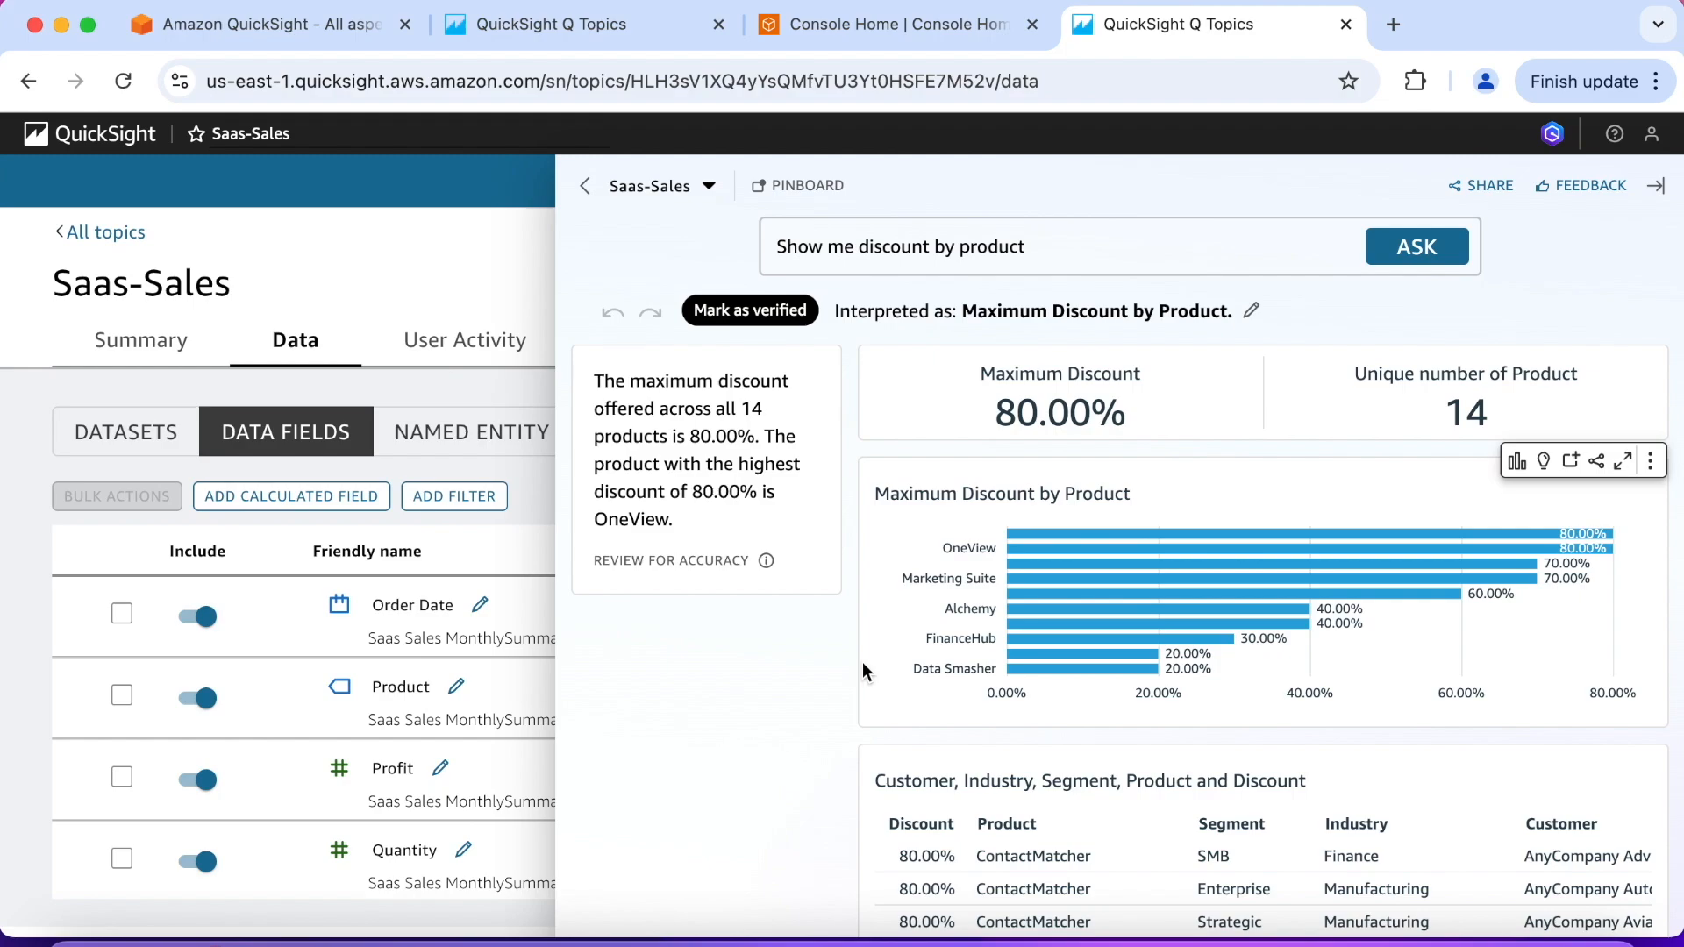
scroll(864, 663, down, 2)
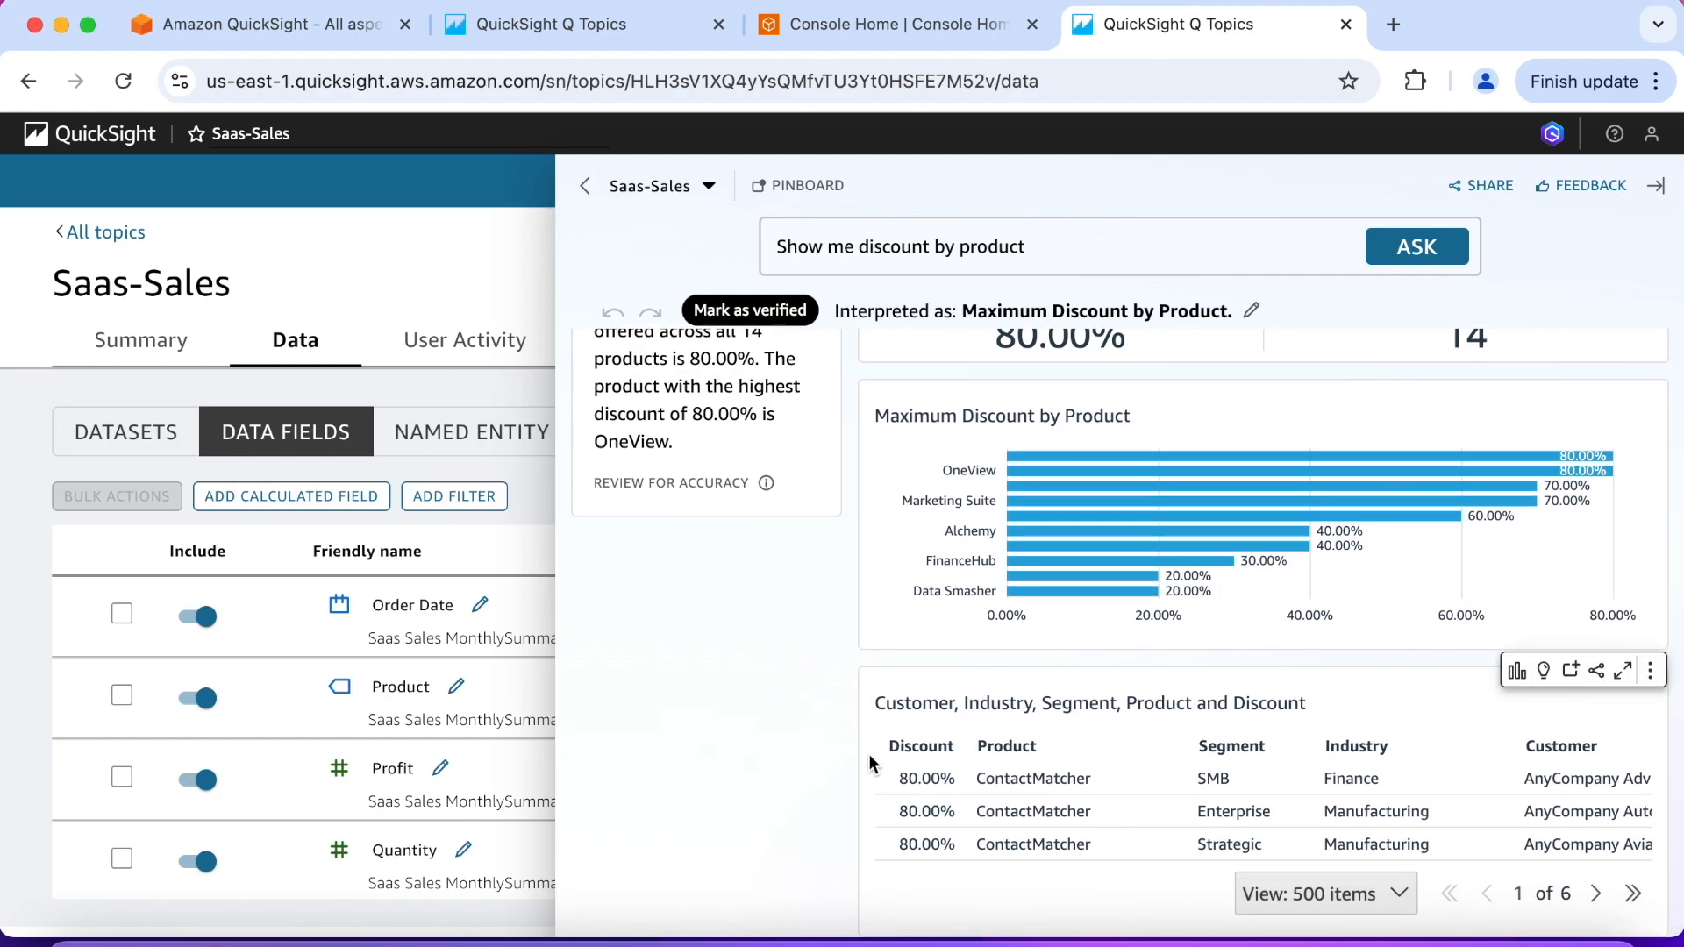
scroll(870, 707, up, 2)
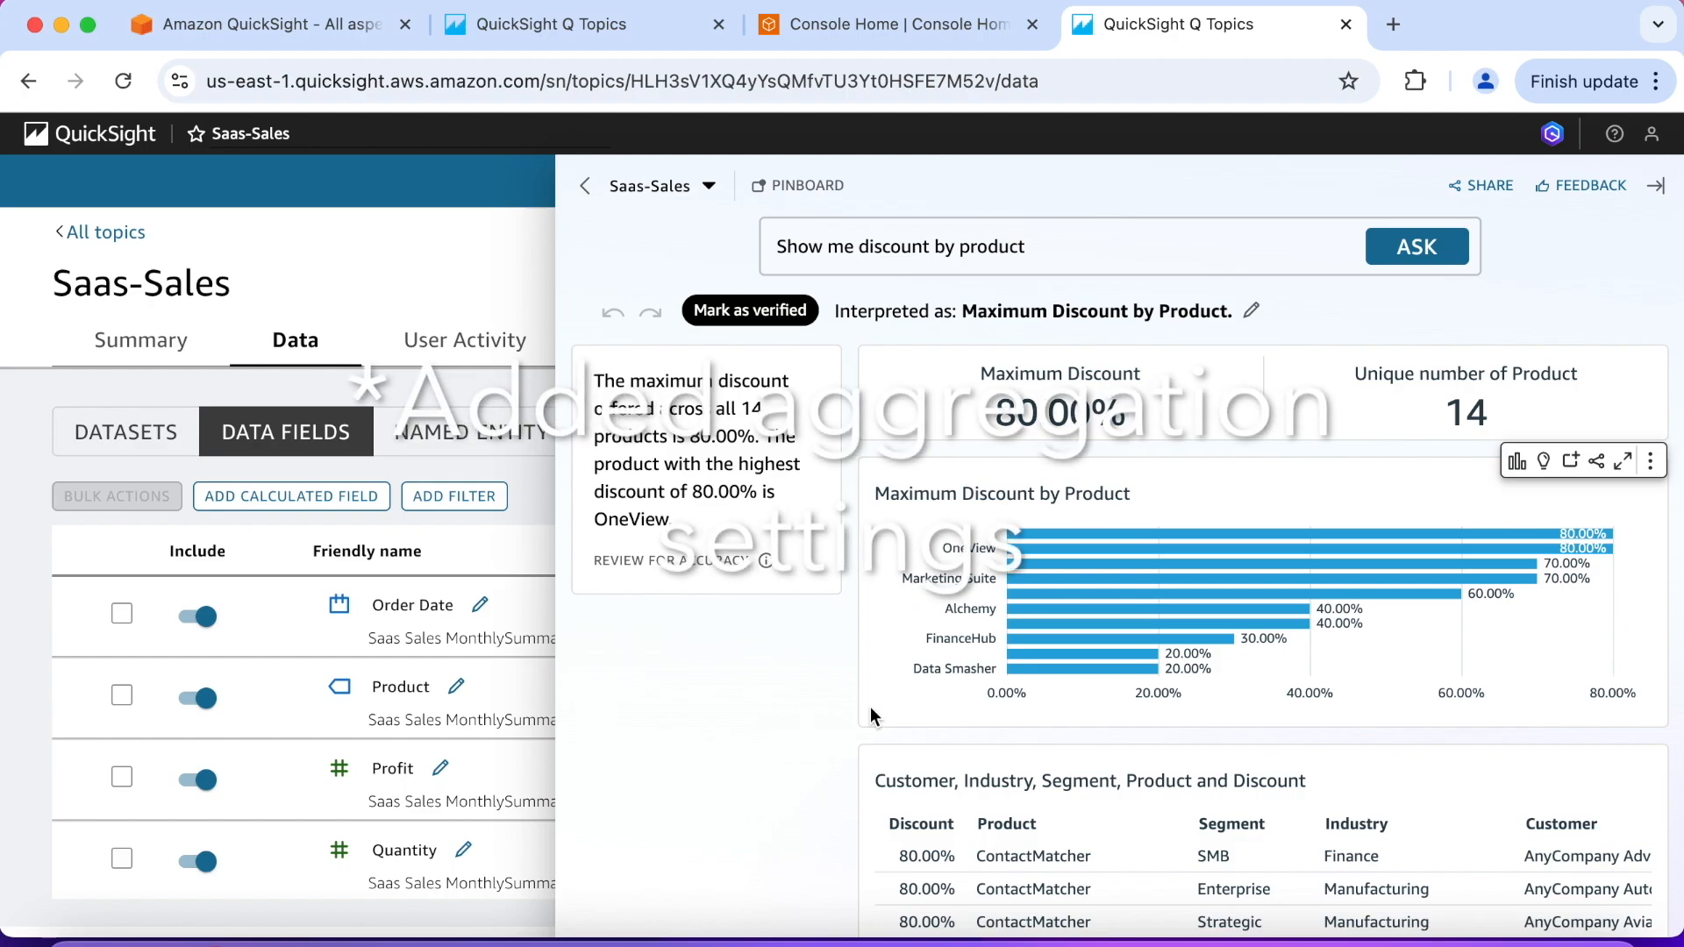
- Change the question to "Show me customers by month", ask it and look through the answer
click(1059, 247)
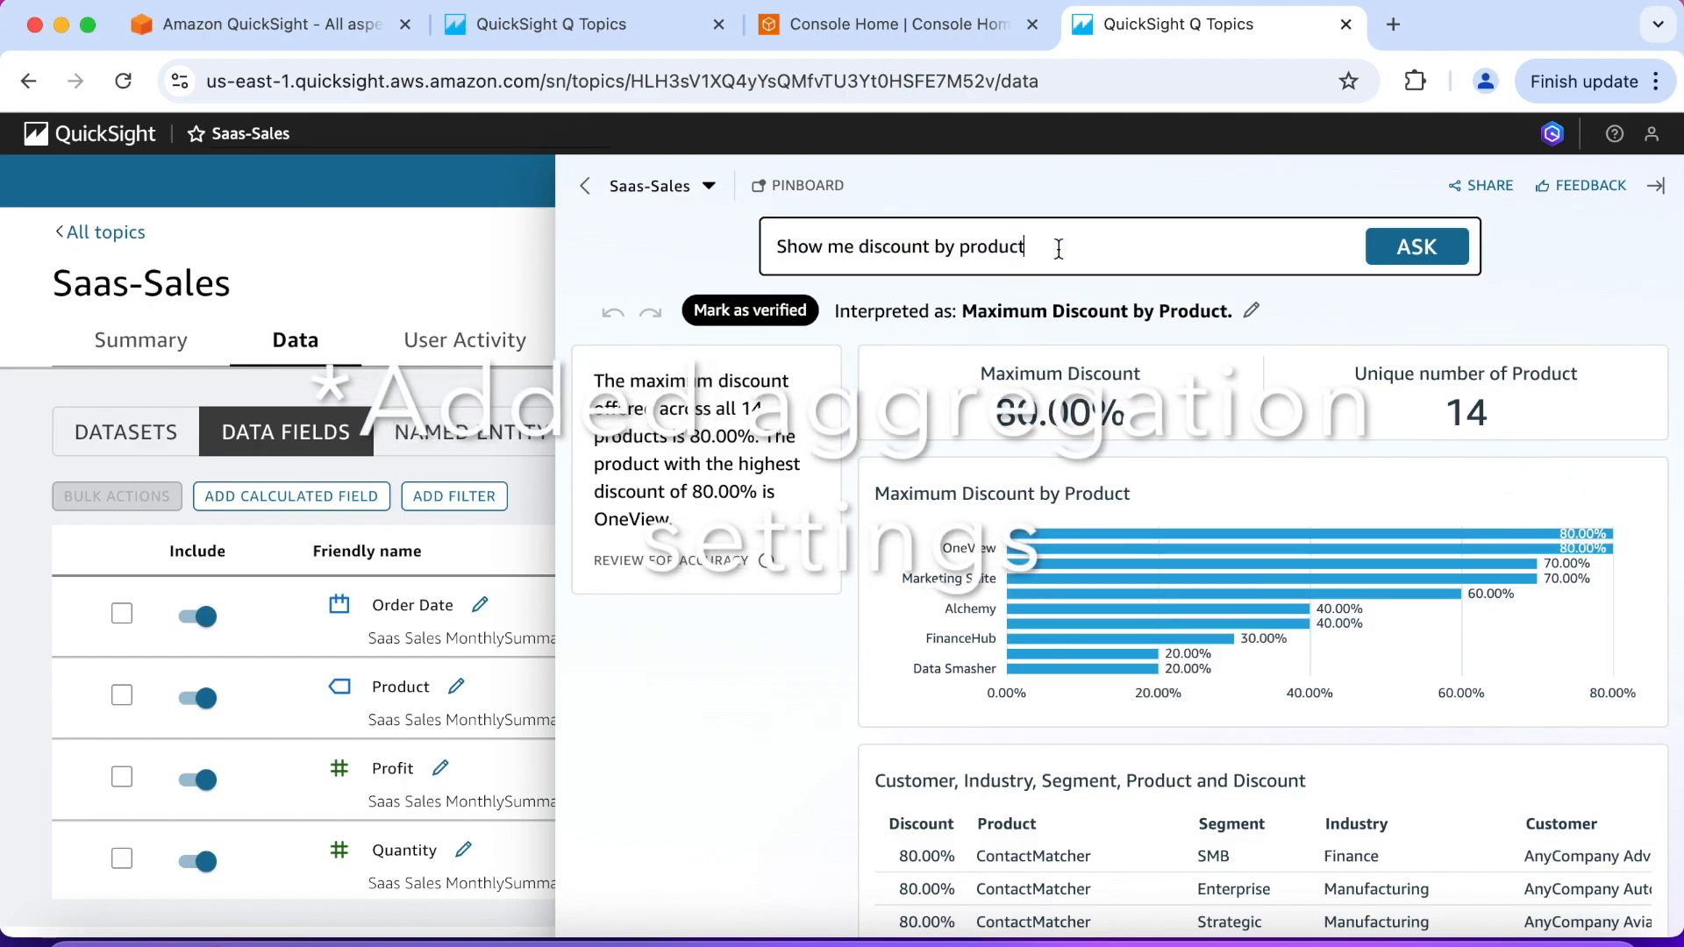
key(BackSpace)
key(BackSpace)
key(BackSpace)
key(BackSpace)
key(BackSpace)
key(BackSpace)
key(BackSpace)
key(BackSpace)
key(BackSpace)
key(BackSpace)
key(BackSpace)
key(BackSpace)
key(BackSpace)
key(BackSpace)
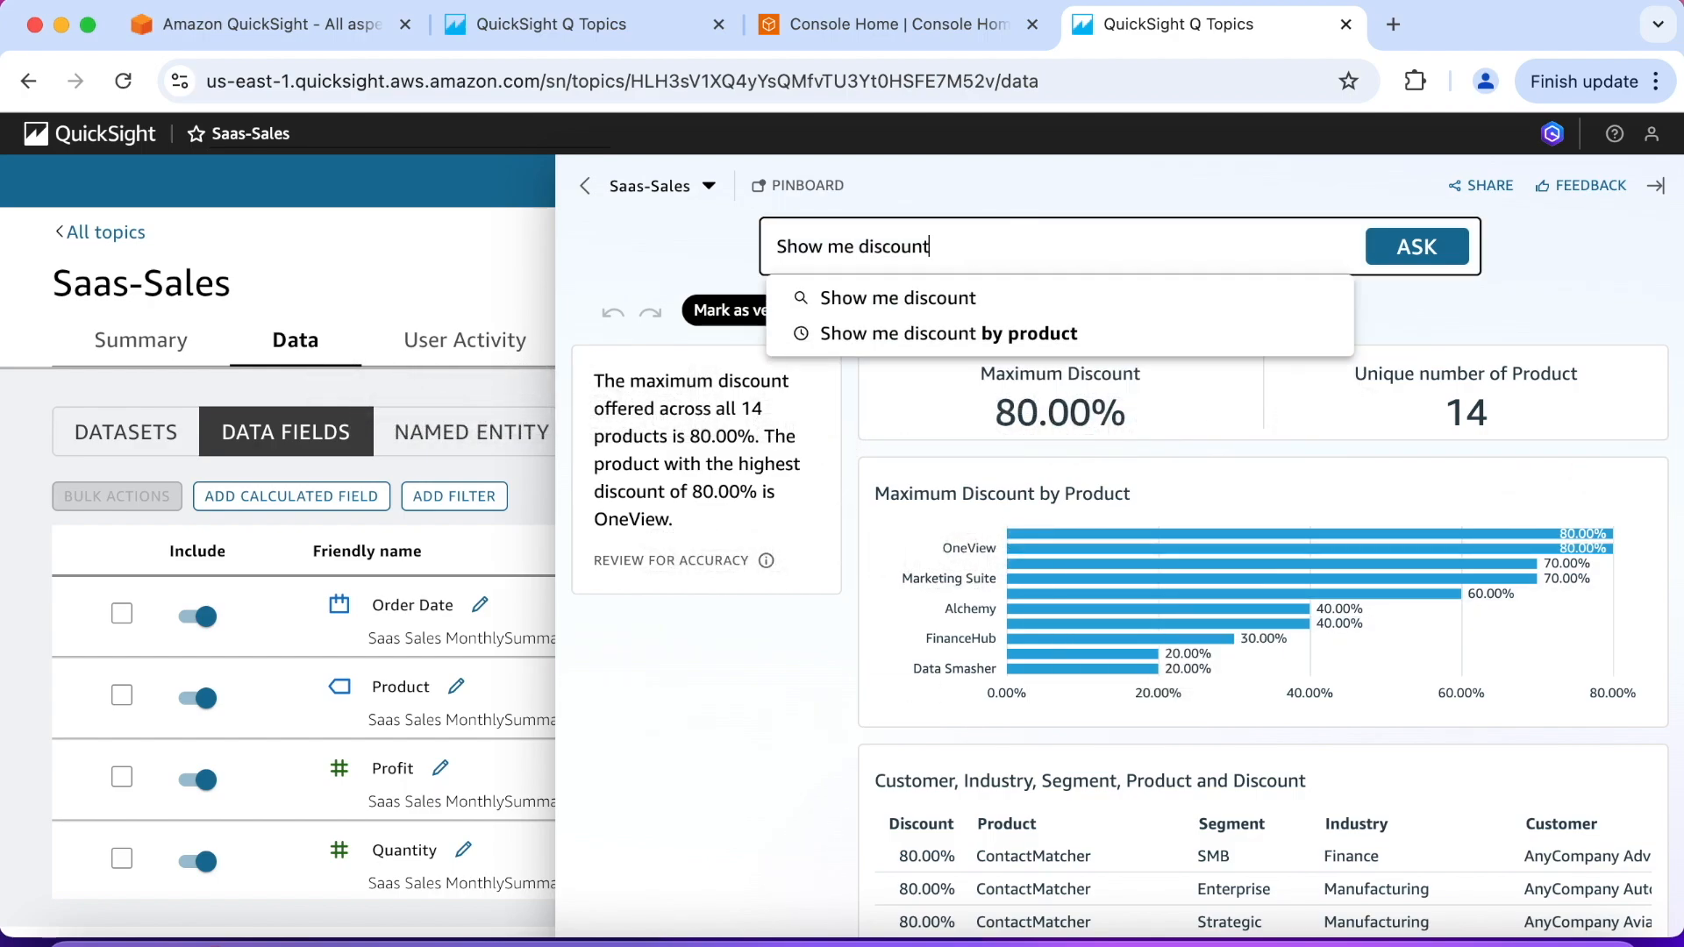
key(BackSpace)
key(BackSpace)
key(BackSpace)
key(BackSpace)
key(BackSpace)
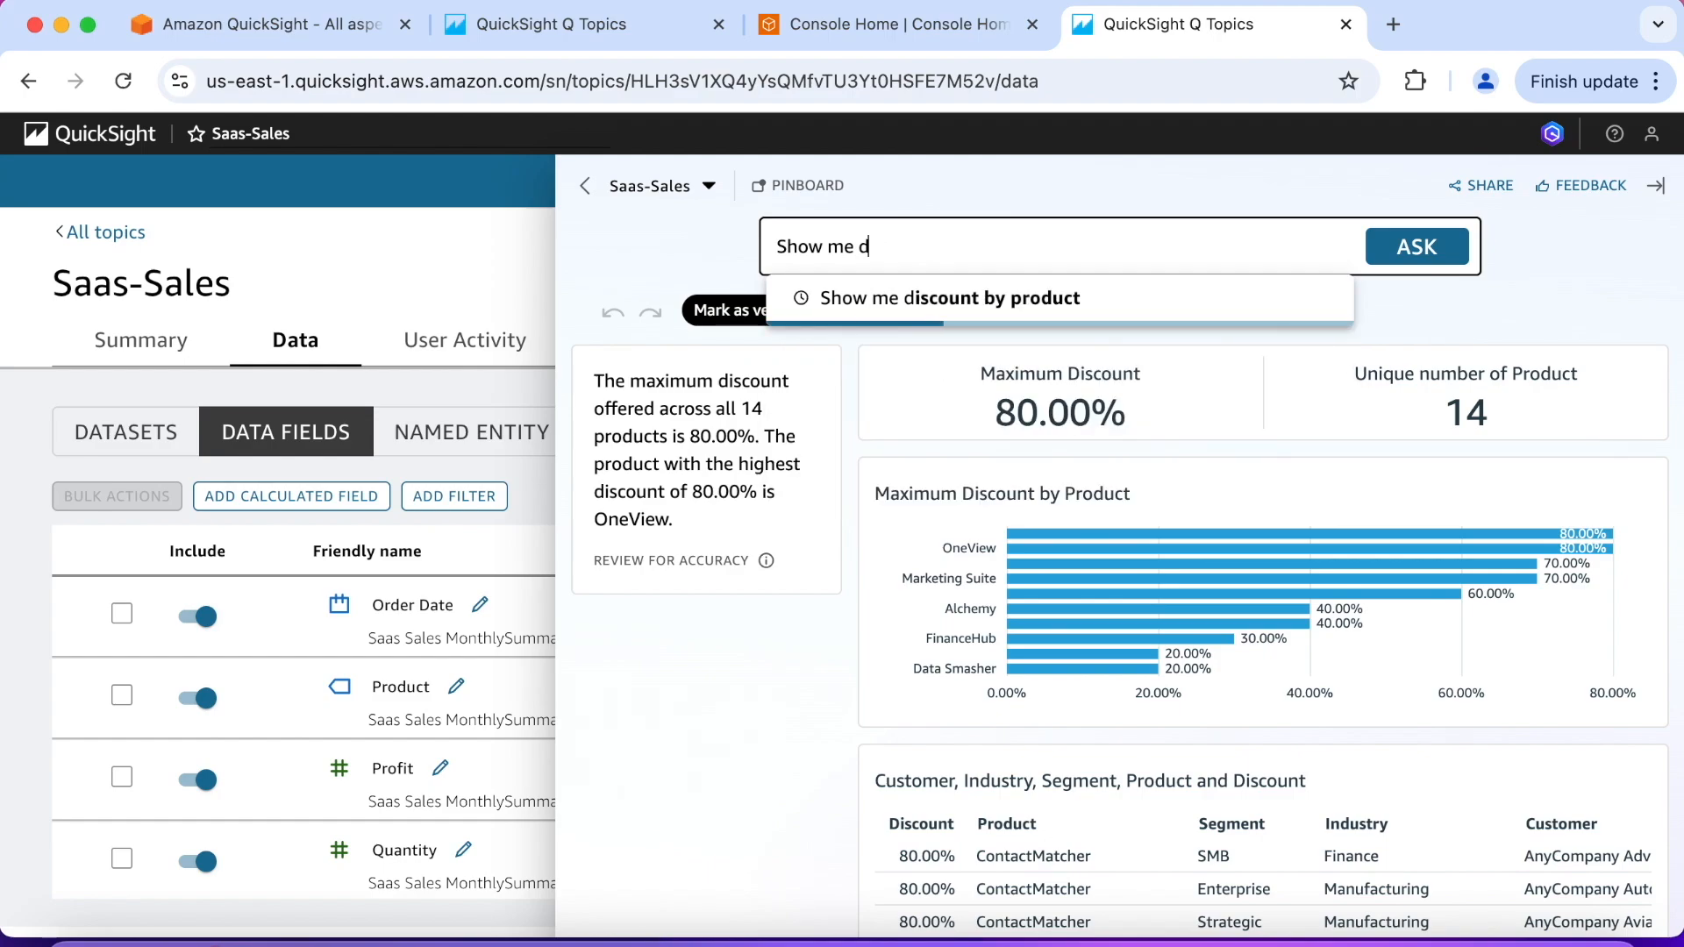
text(customers)
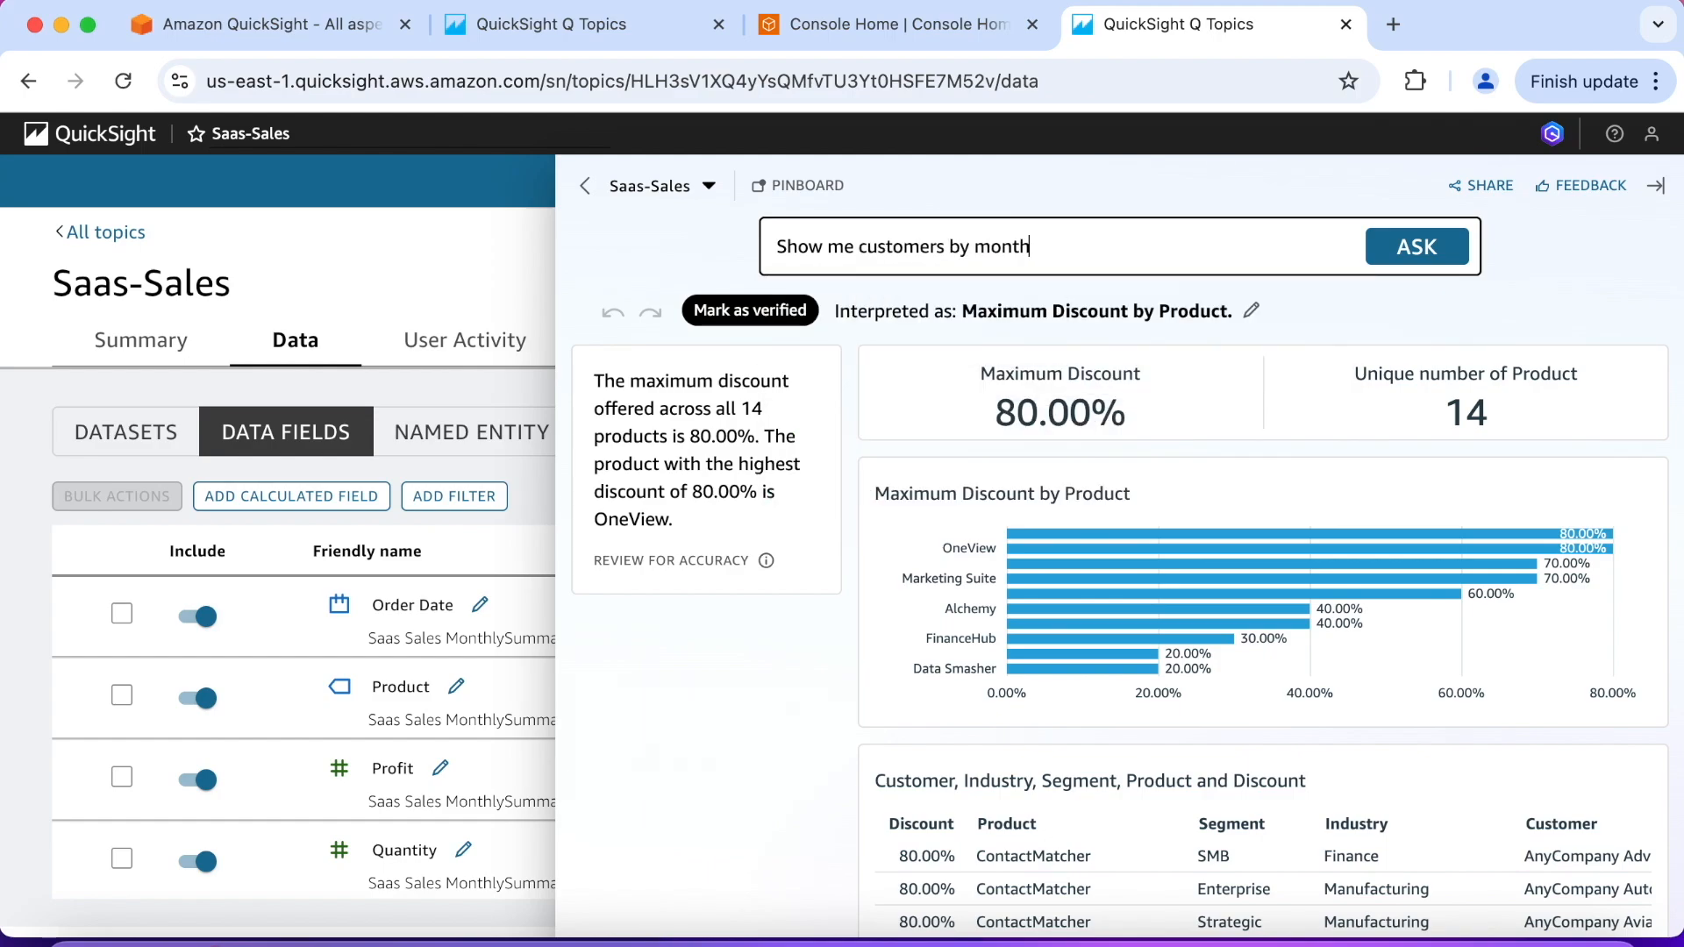
text( by month)
click(1397, 248)
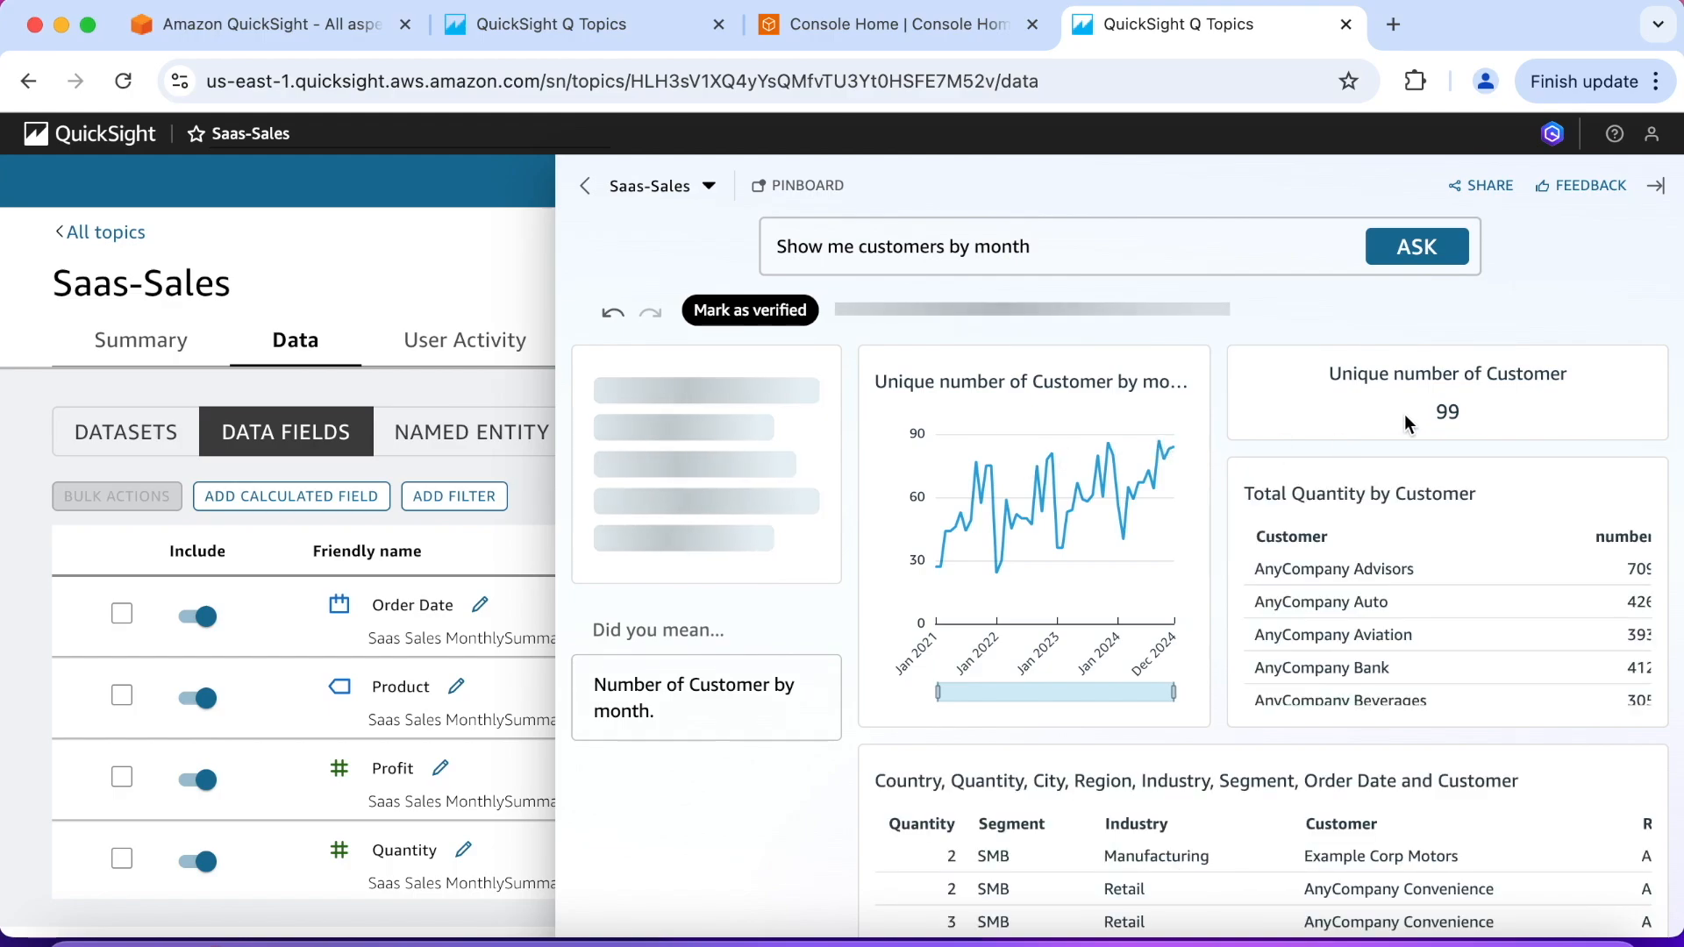
scroll(1228, 585, down, 2)
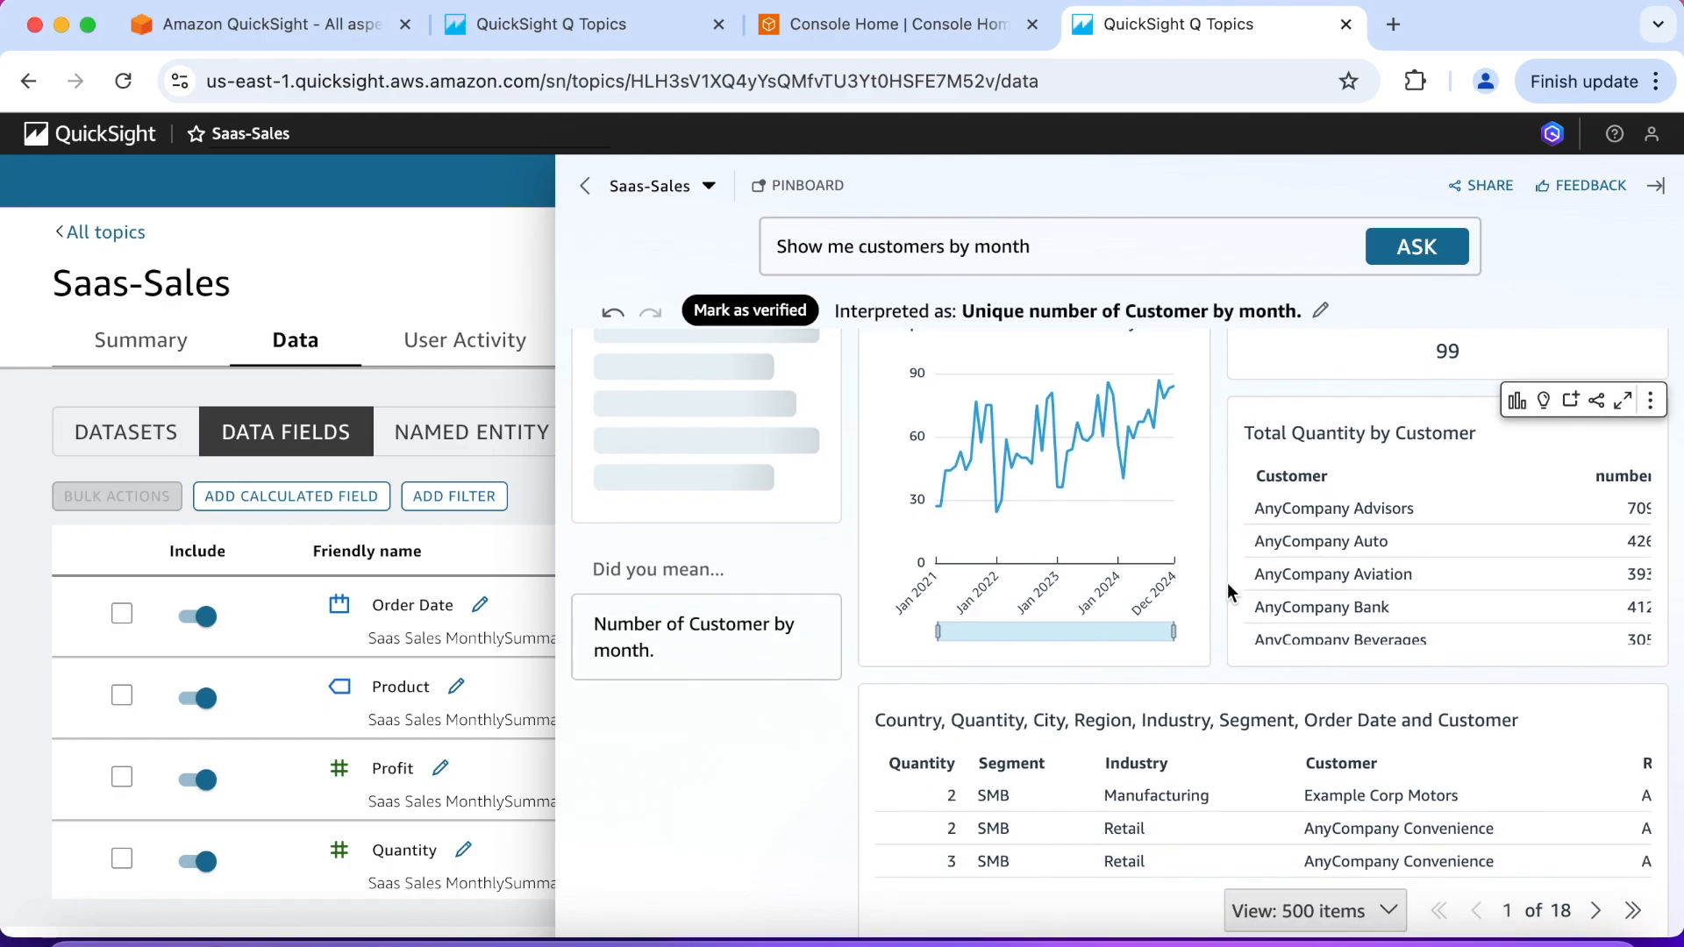
scroll(1218, 651, up, 2)
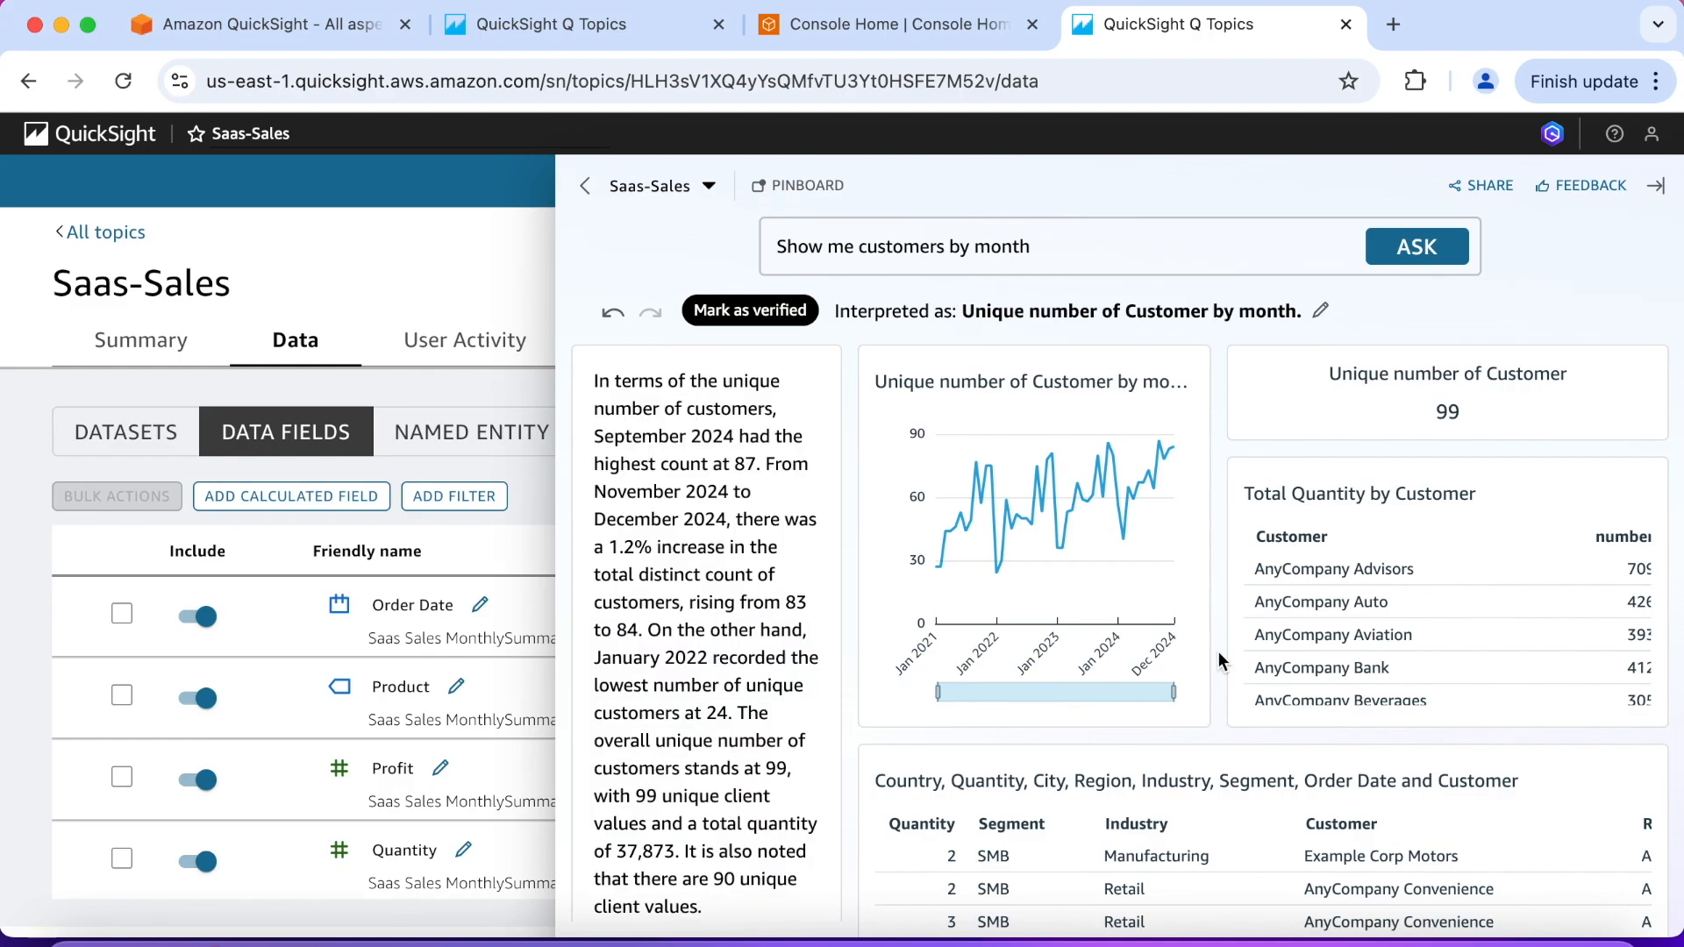
scroll(804, 628, down, 2)
scroll(808, 628, up, 2)
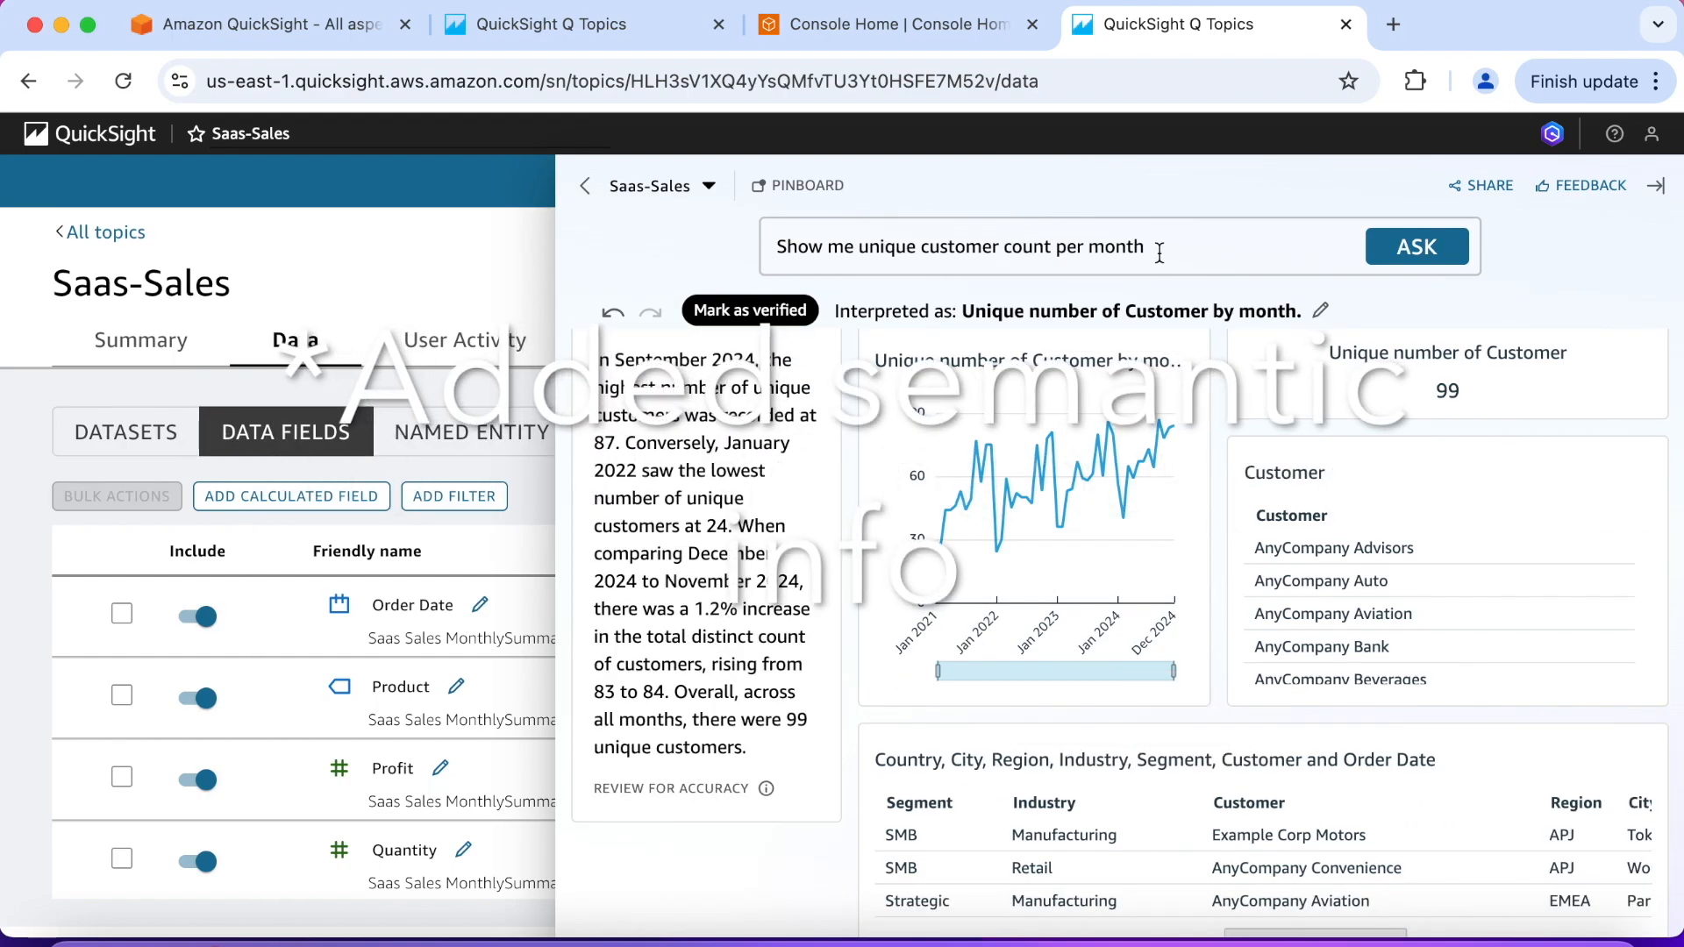
- Ask "Who purchased the most during current year" in place of the current question and review the answer
click(1159, 253)
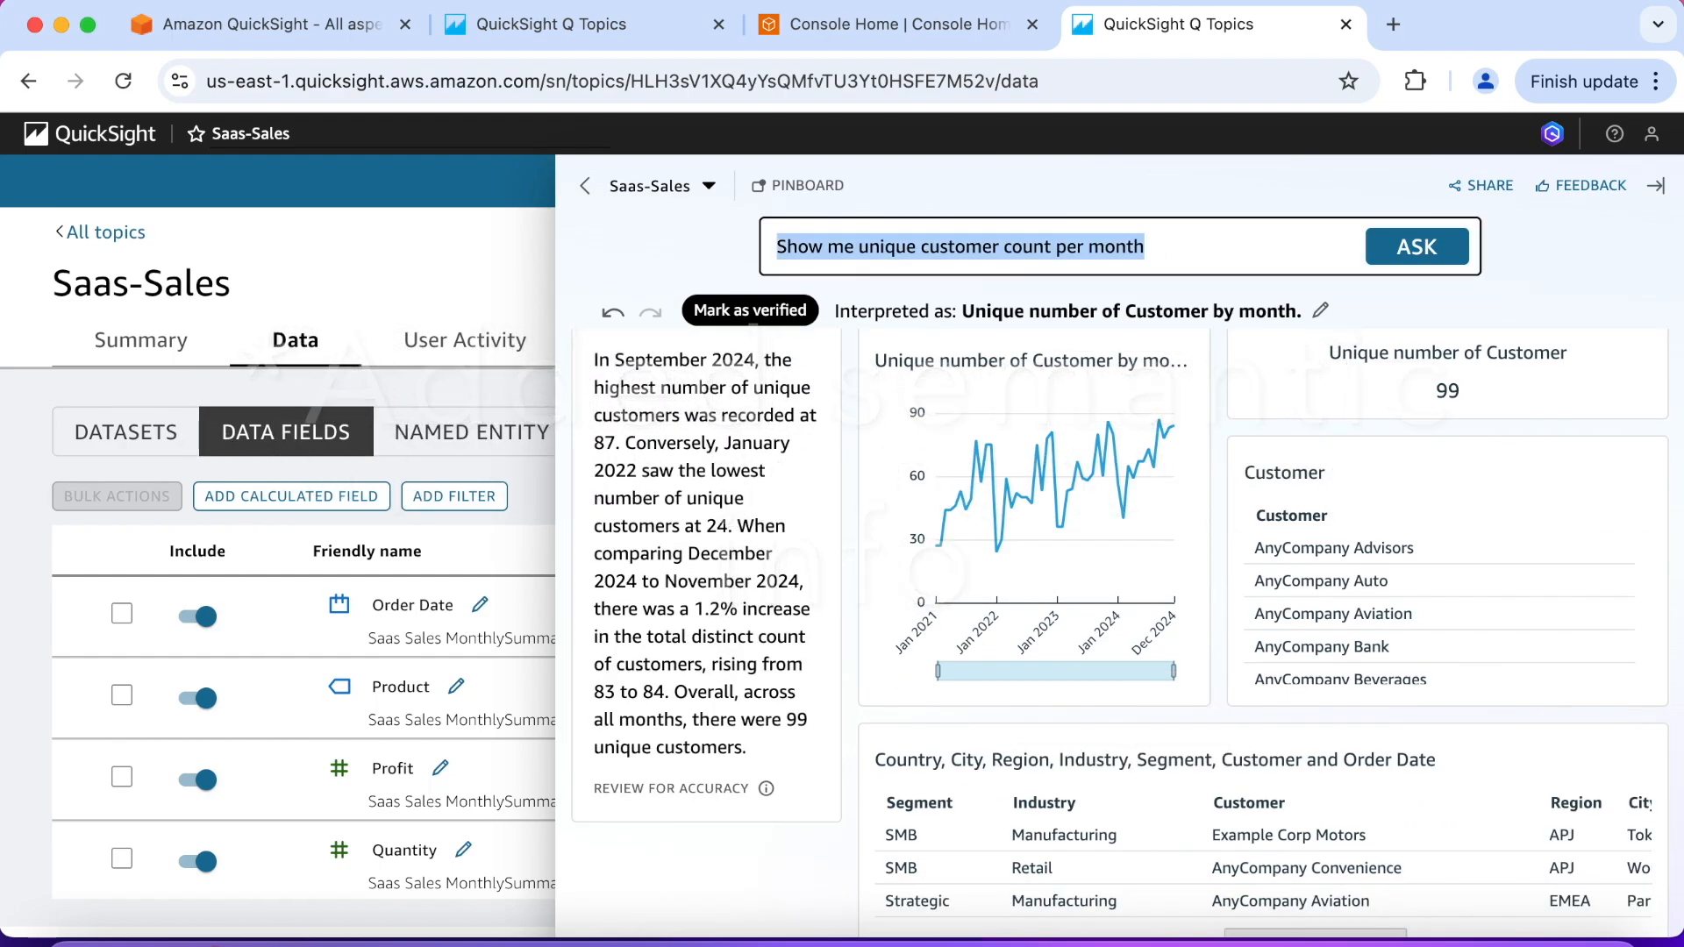
text(Who purchased the most during current year)
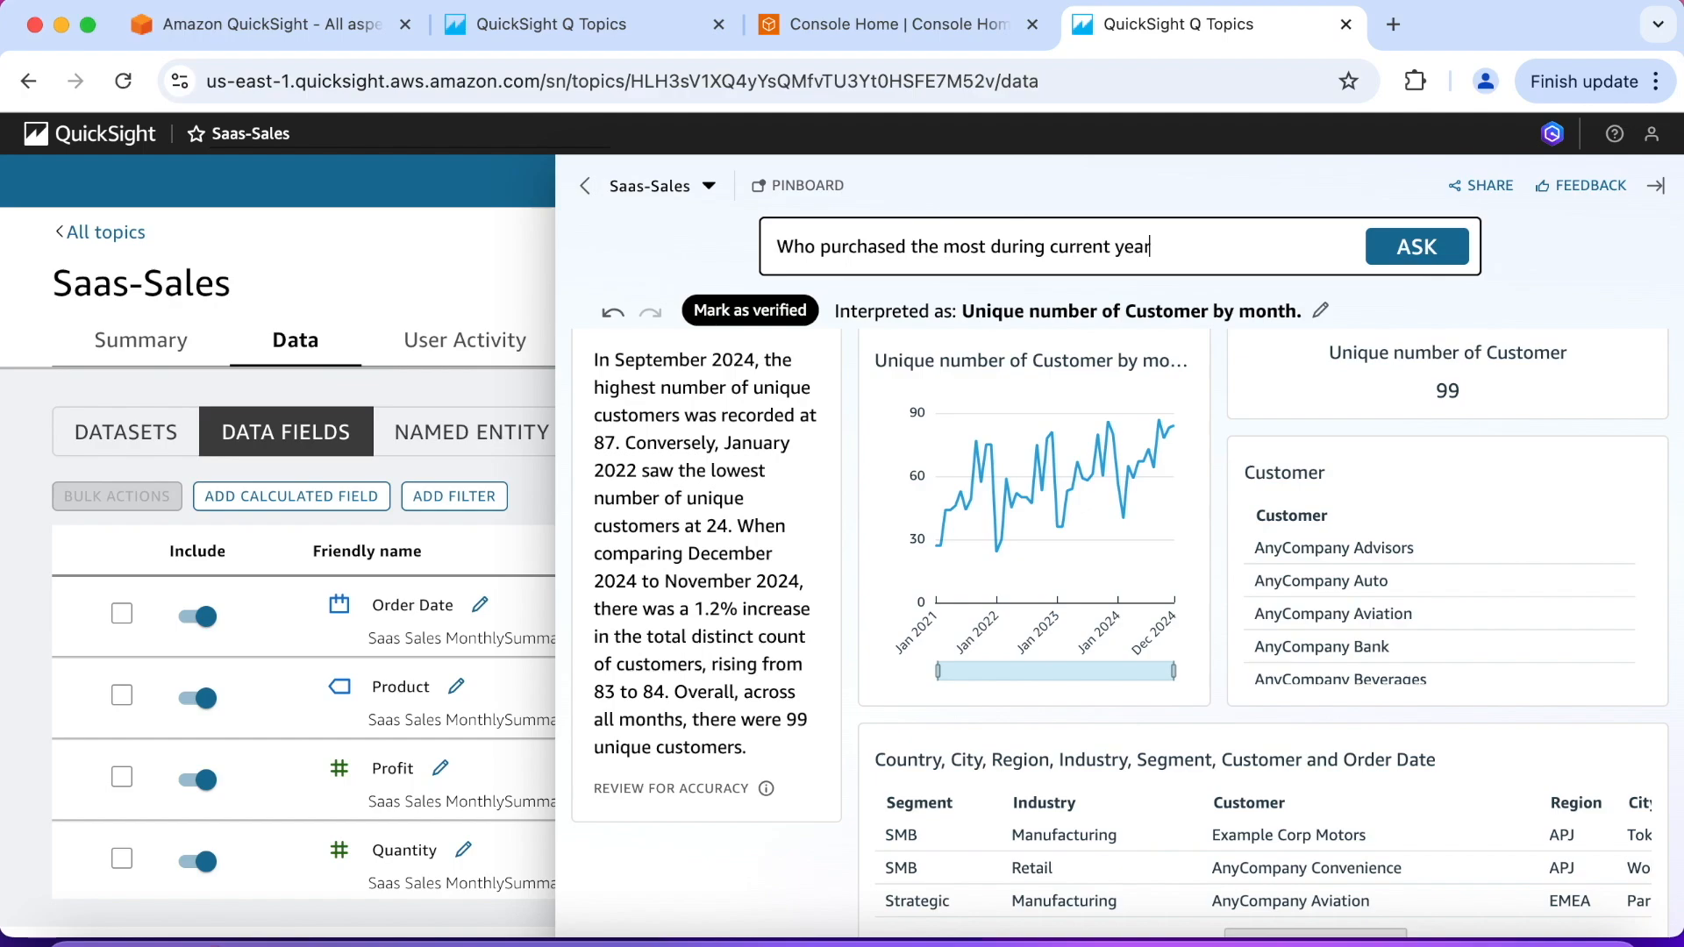
click(1390, 253)
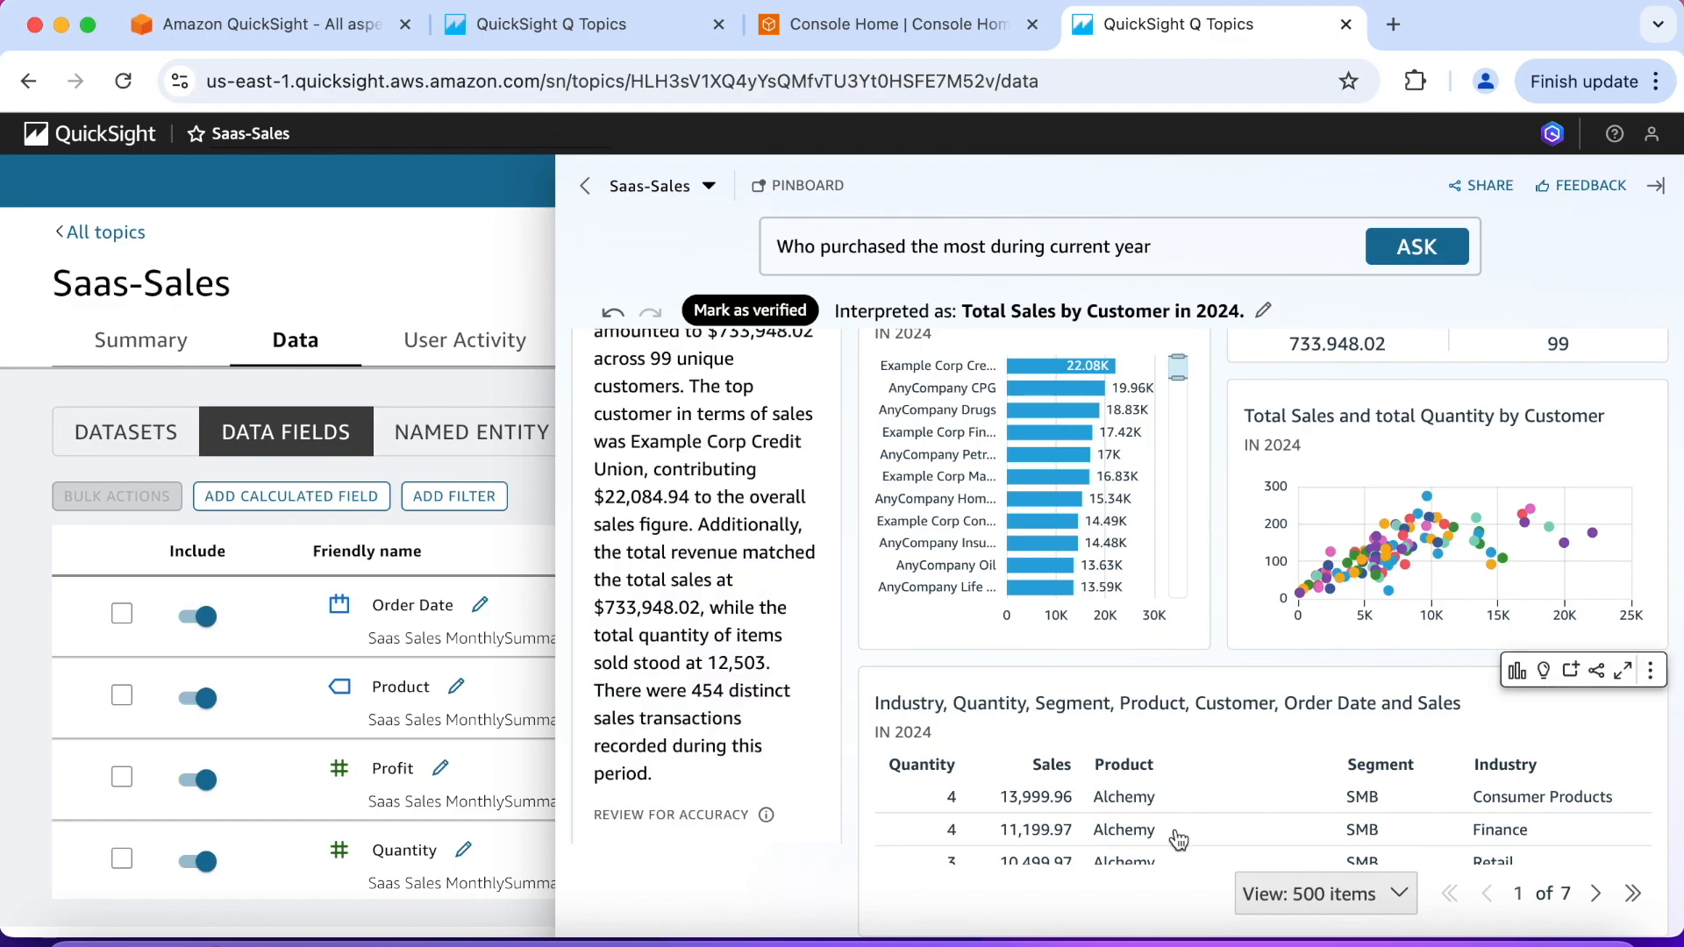
scroll(1237, 609, up, 2)
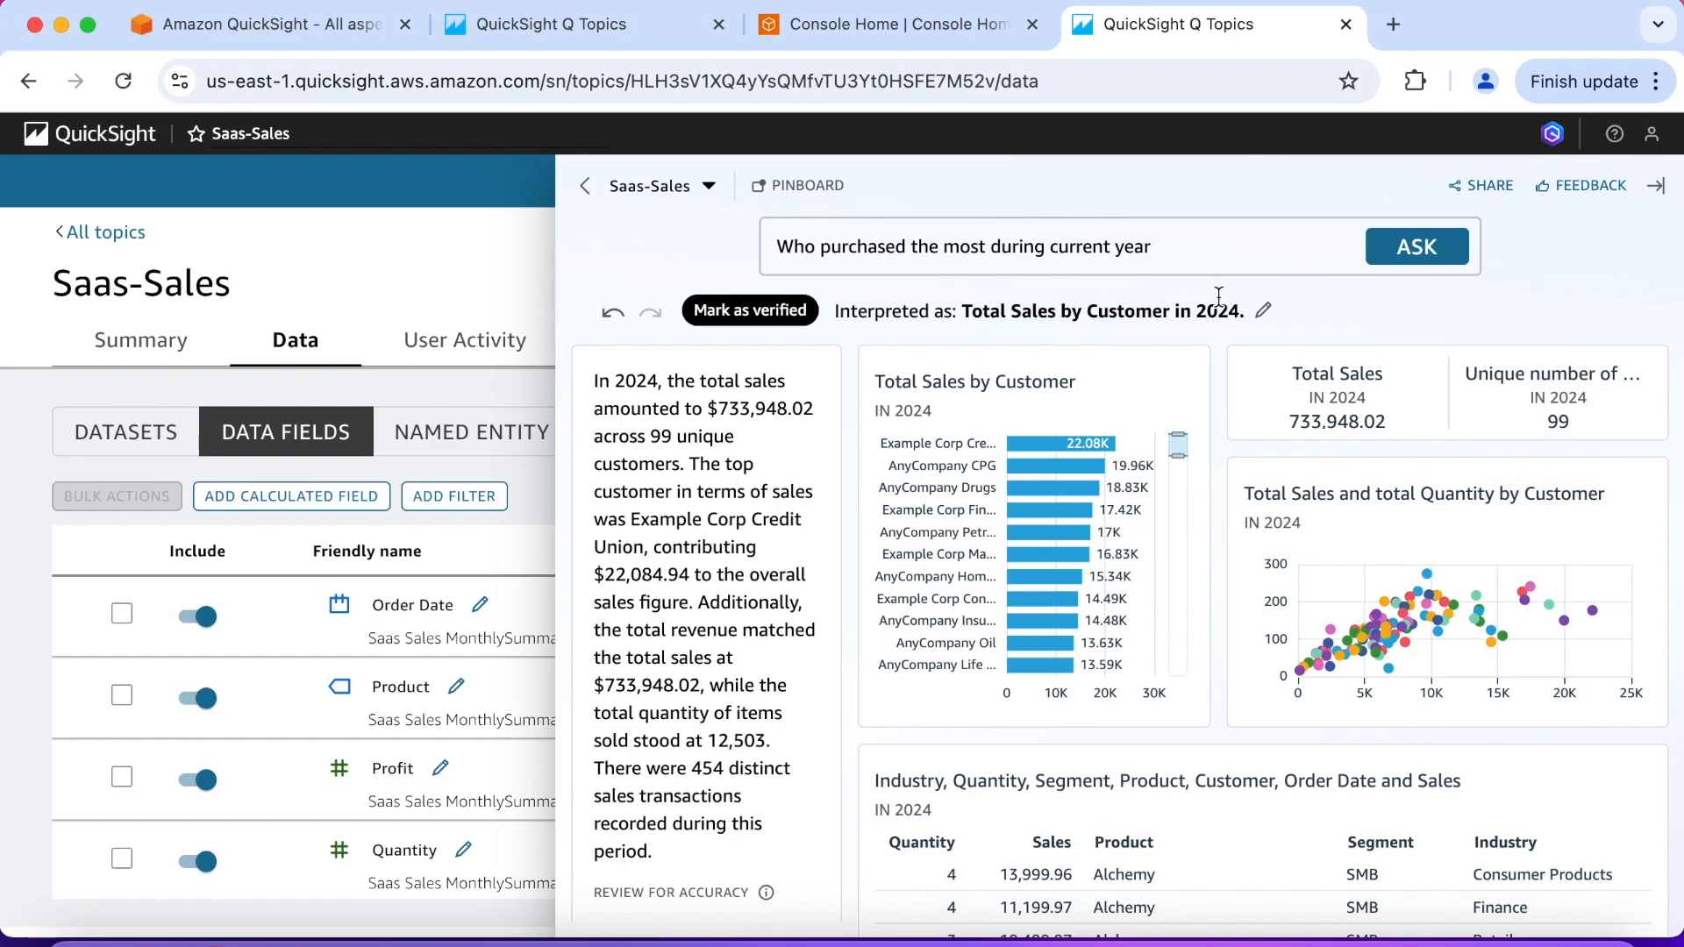
- Replace the question with "Show me true cost by product", ask it and look through the answer
triple_click(1191, 246)
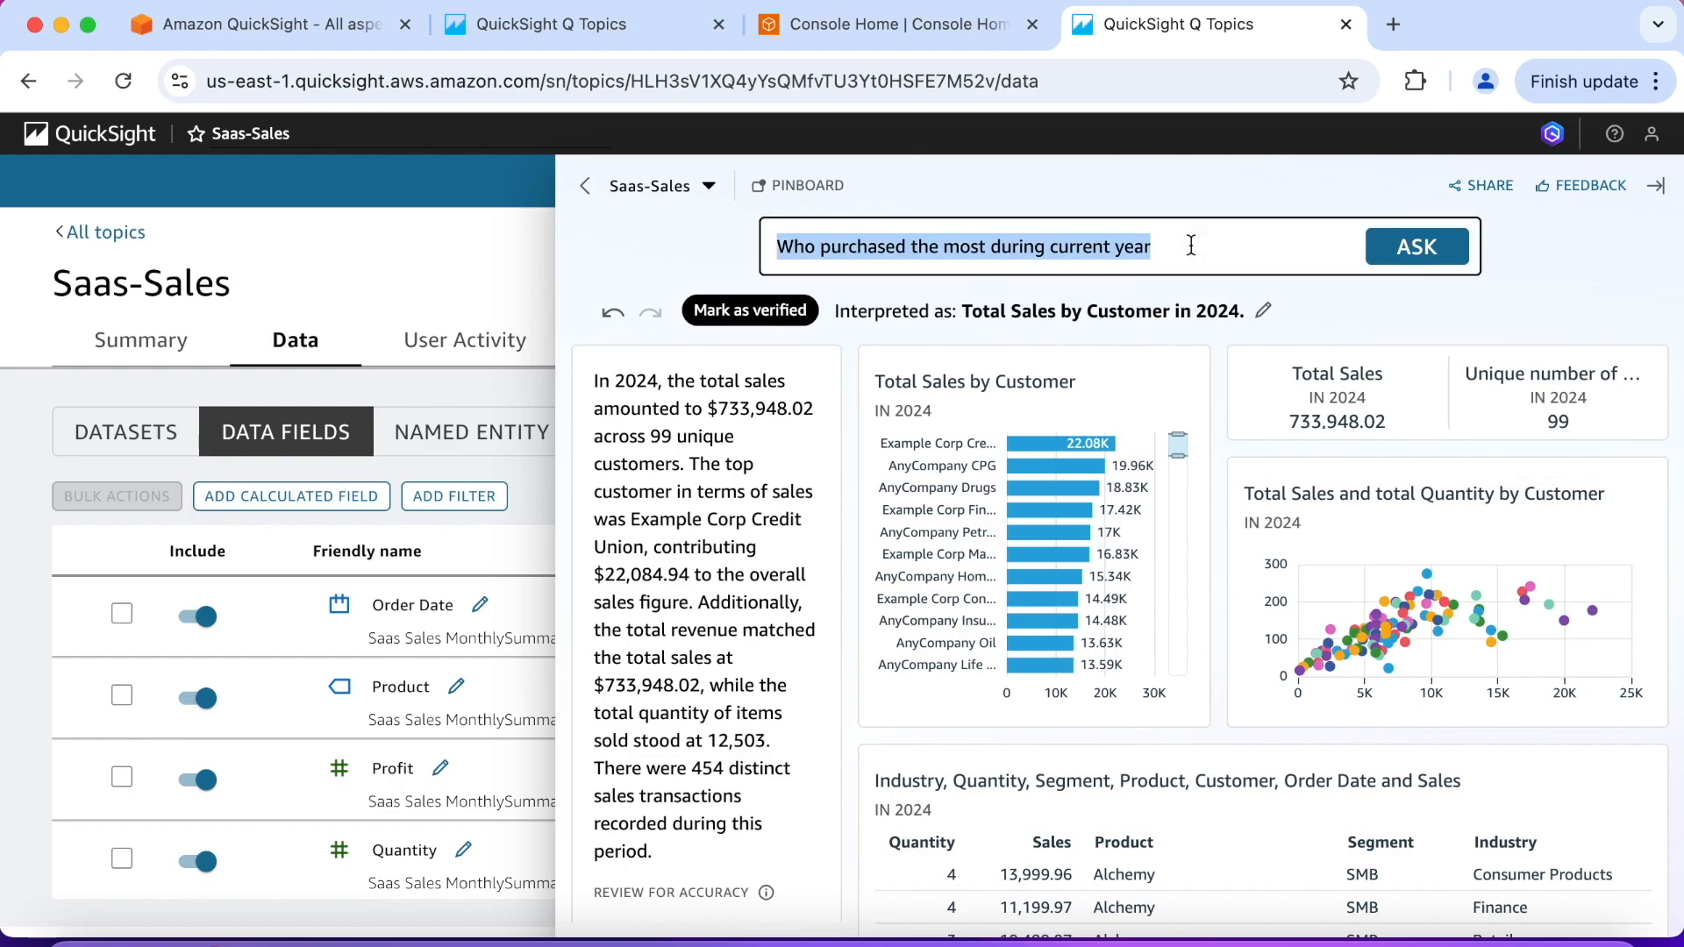
text(Show)
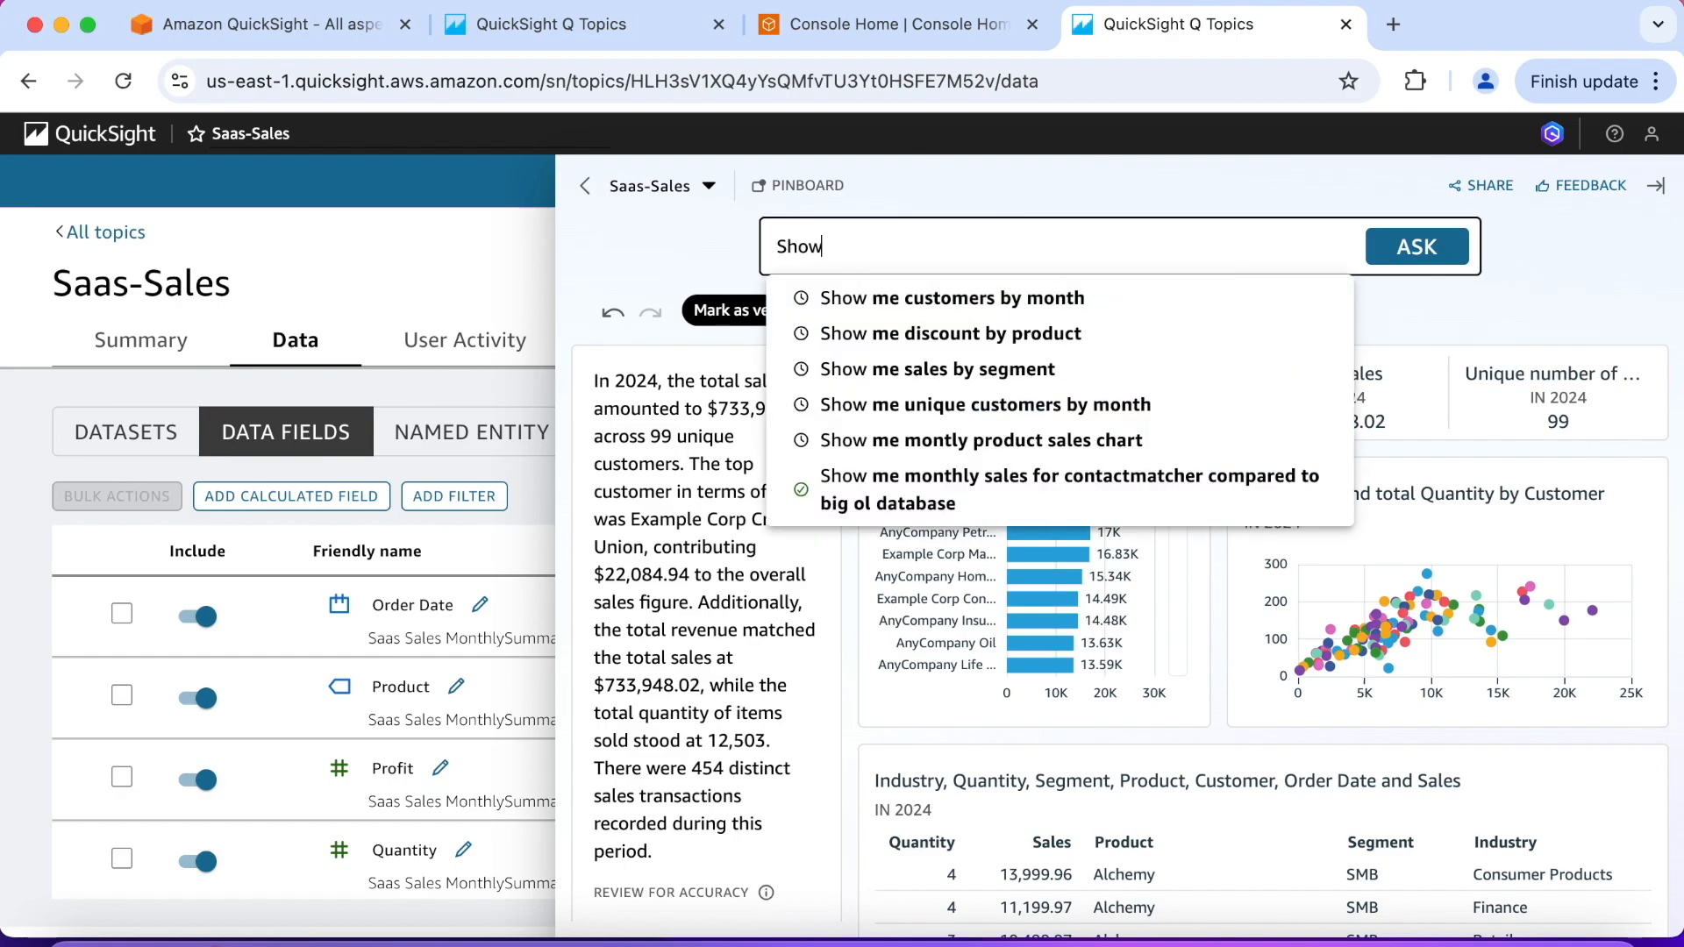
text( me true)
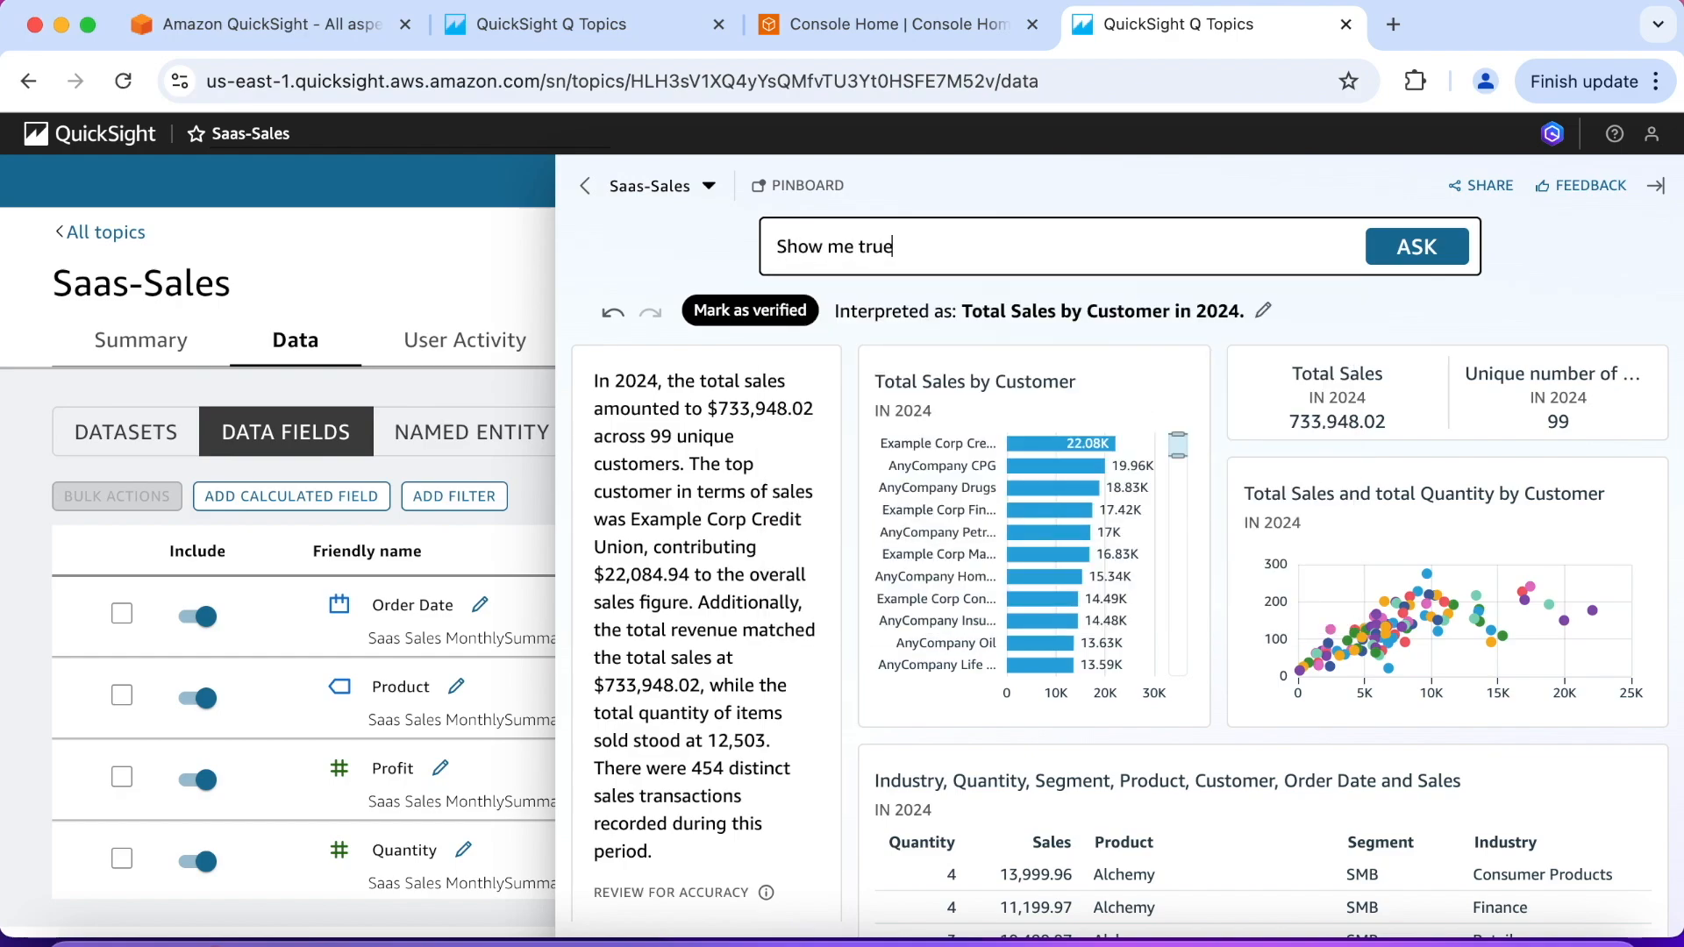
text( cost by product)
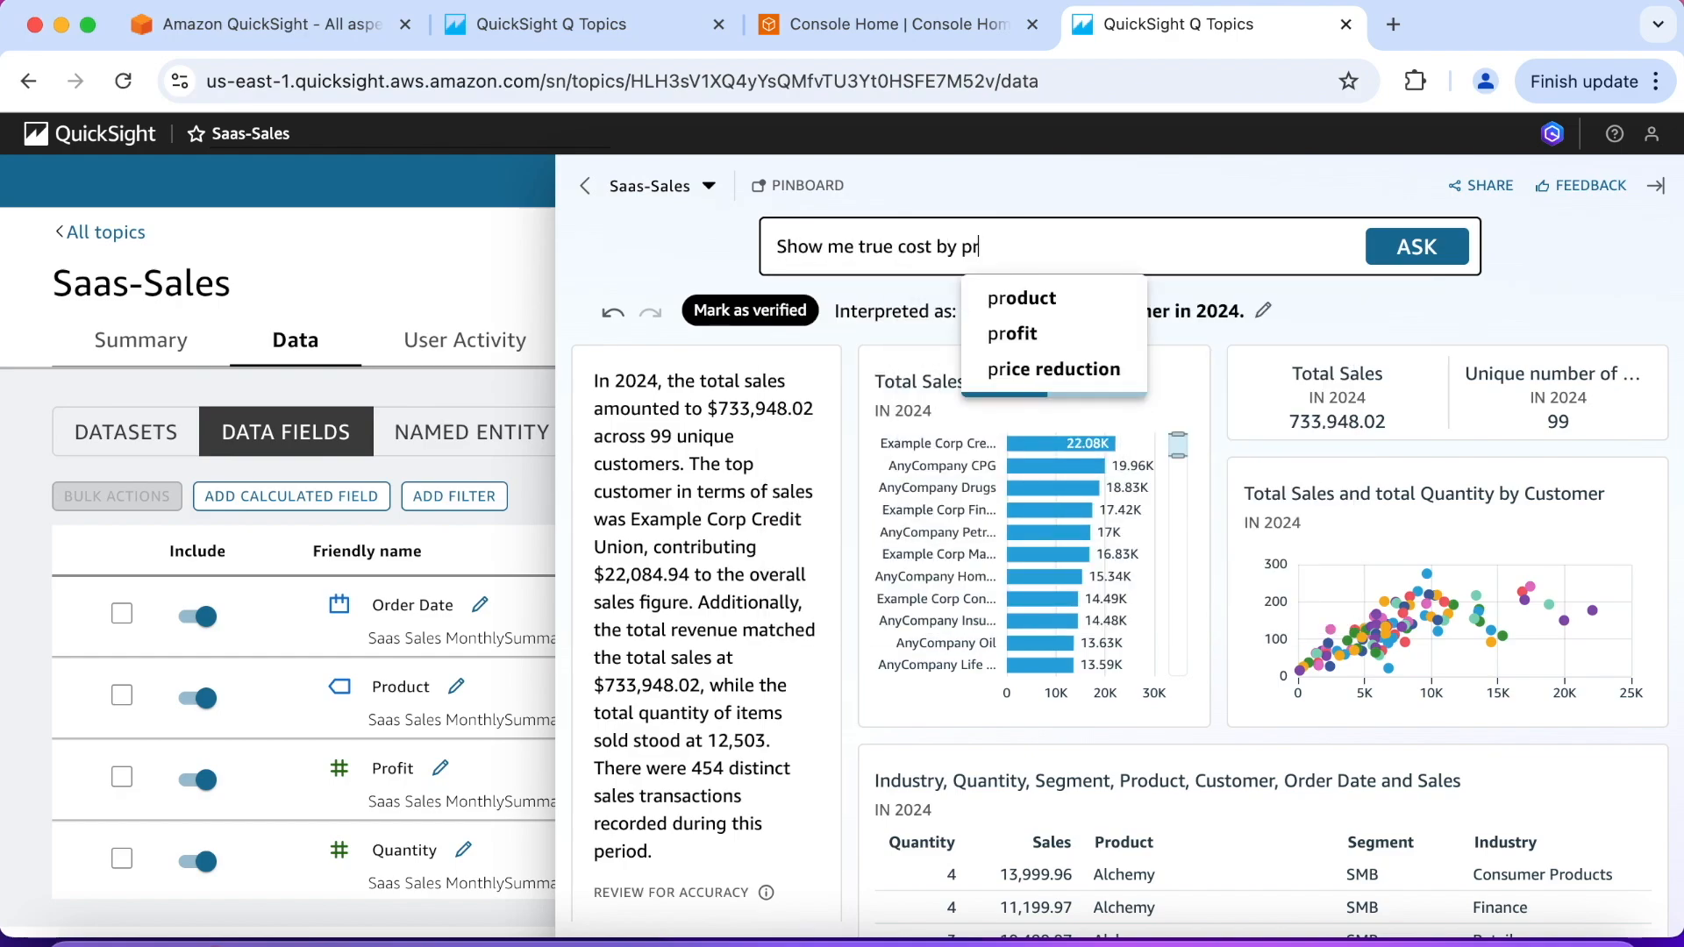
click(1433, 253)
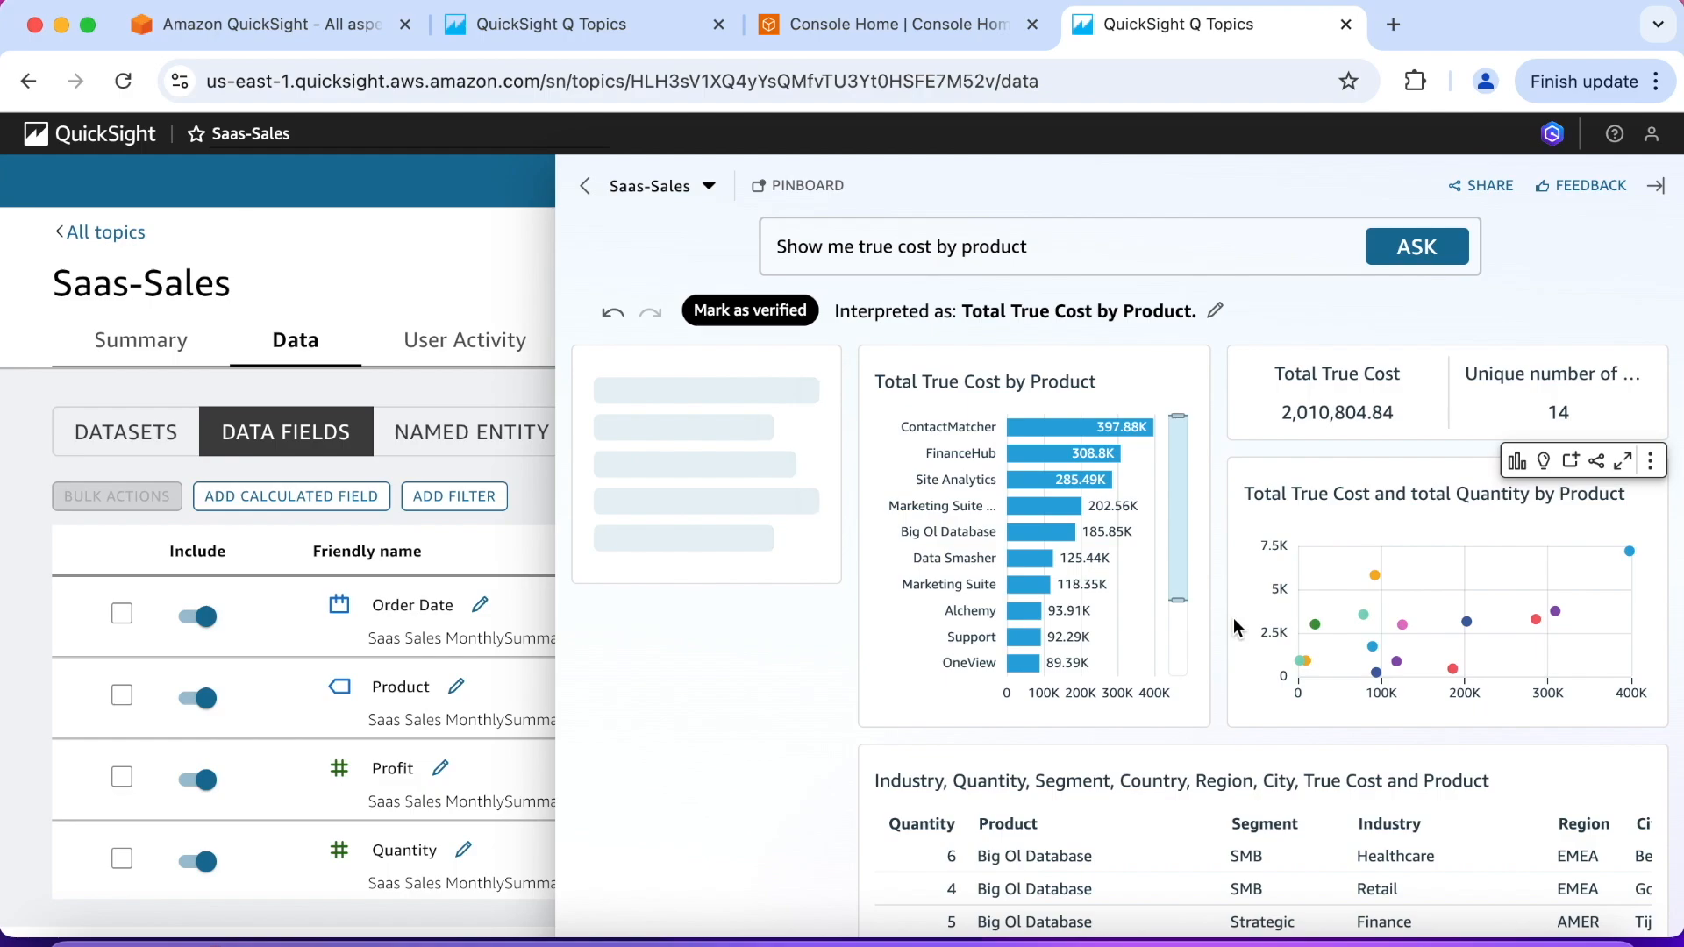
scroll(1233, 618, down, 1)
scroll(1233, 623, down, 2)
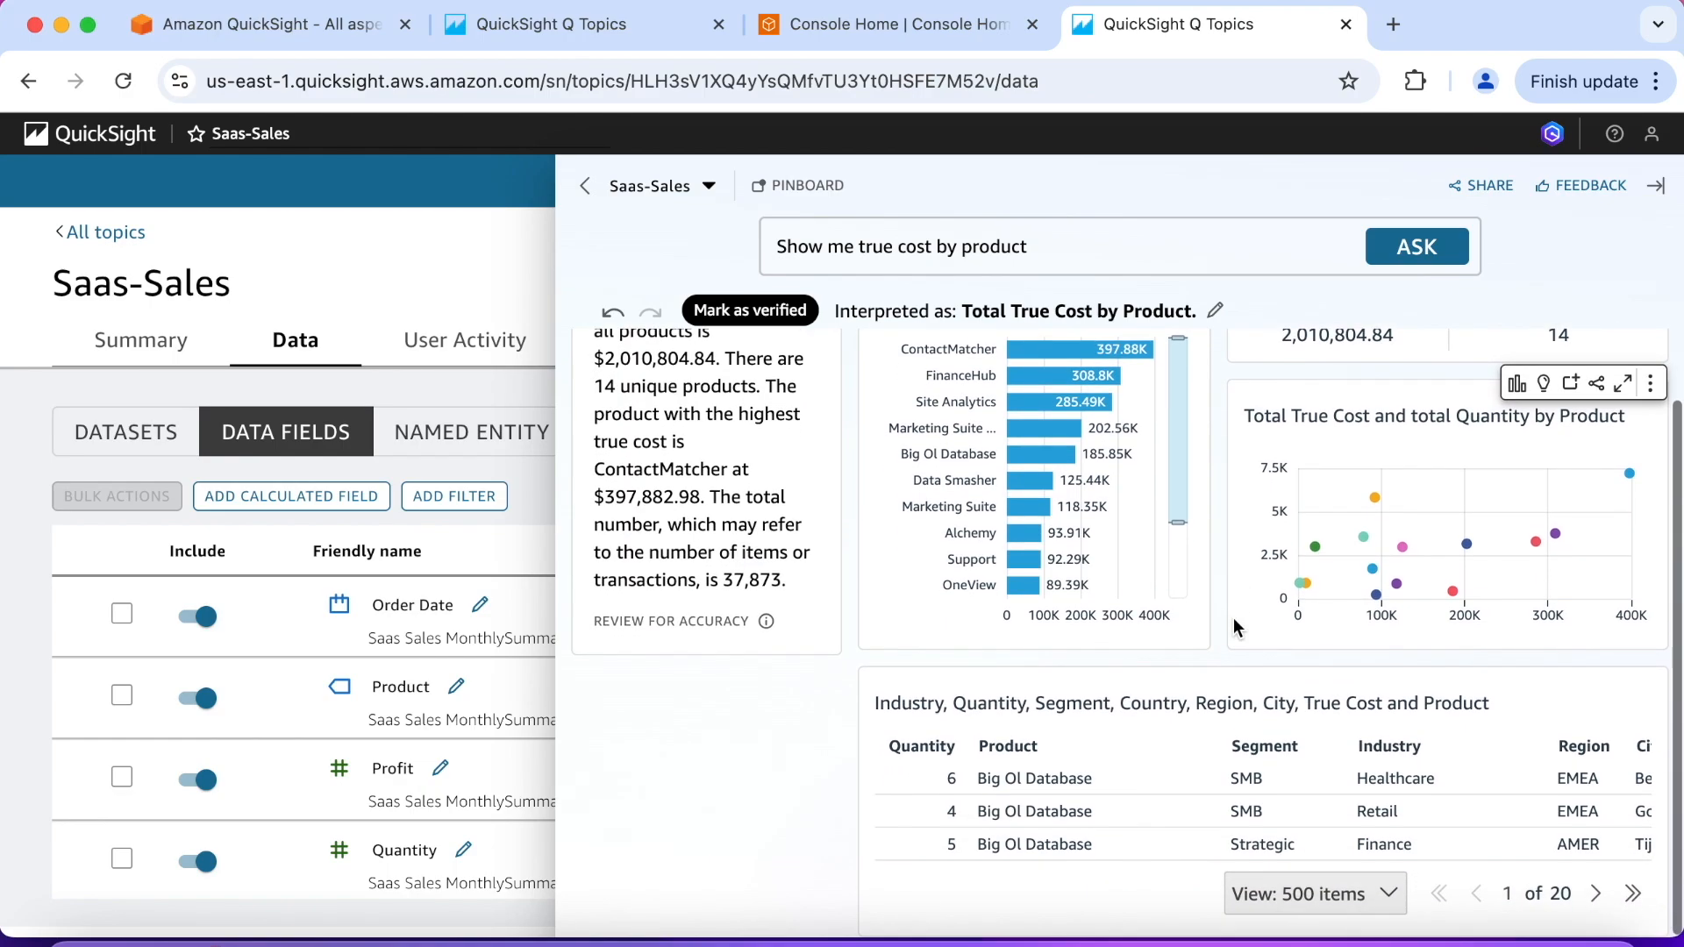
- Look through the remaining columns of the true cost answer's detail table, up to the True Cost column
scroll(1261, 794, right, 5)
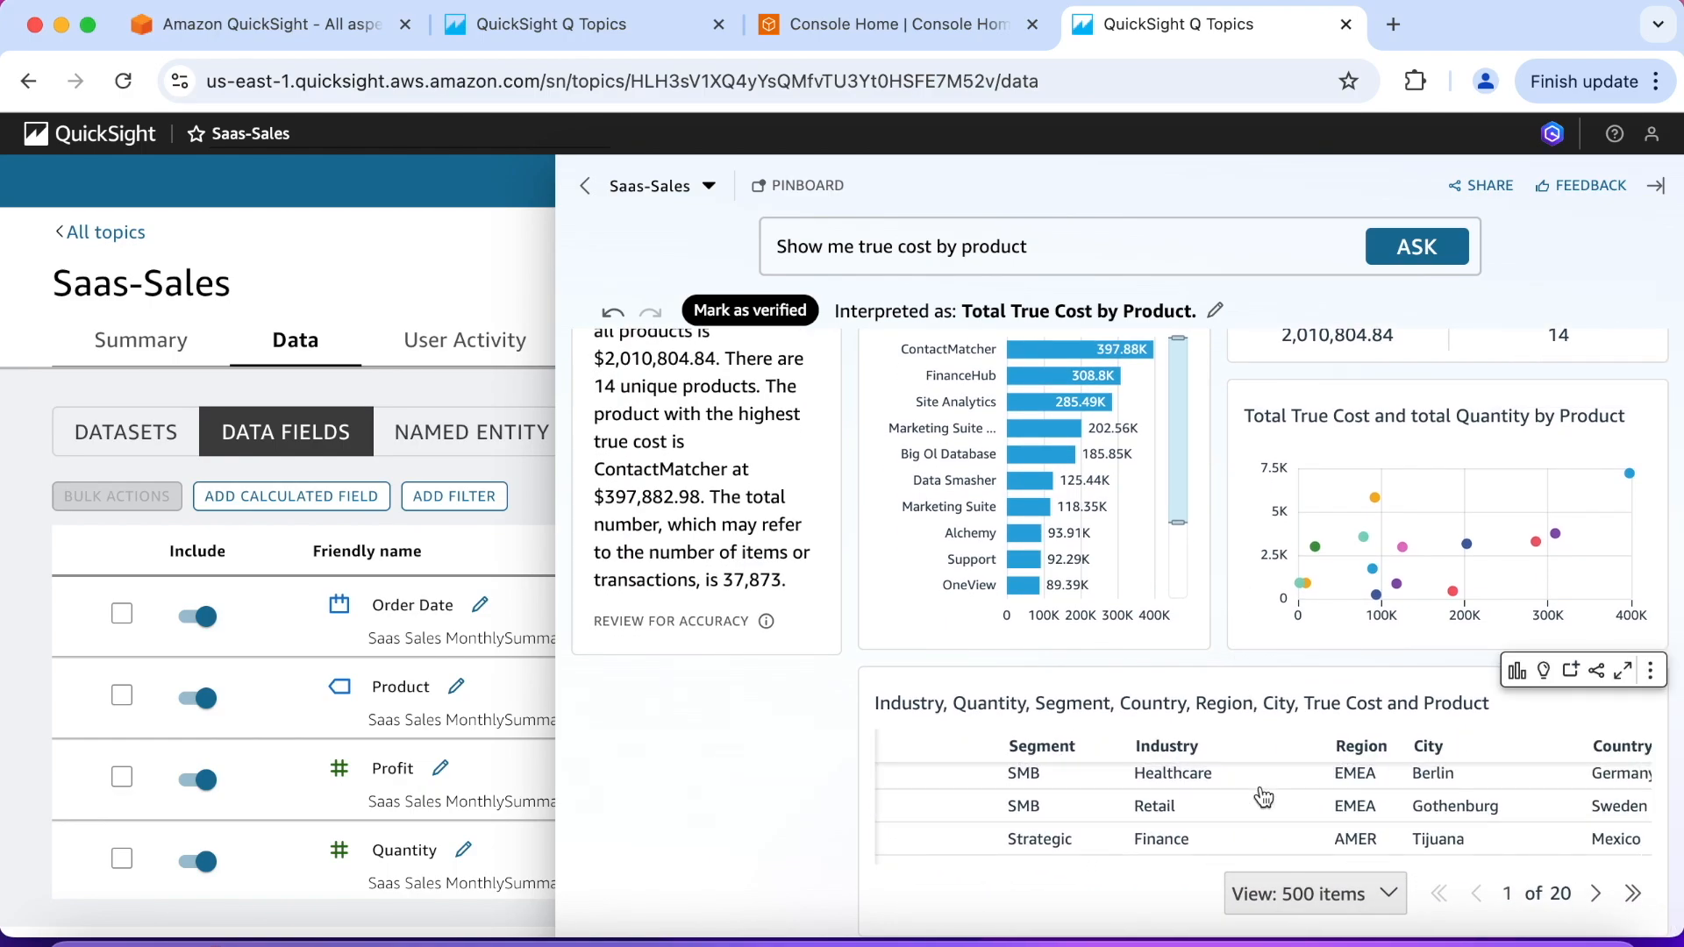
scroll(1263, 795, right, 4)
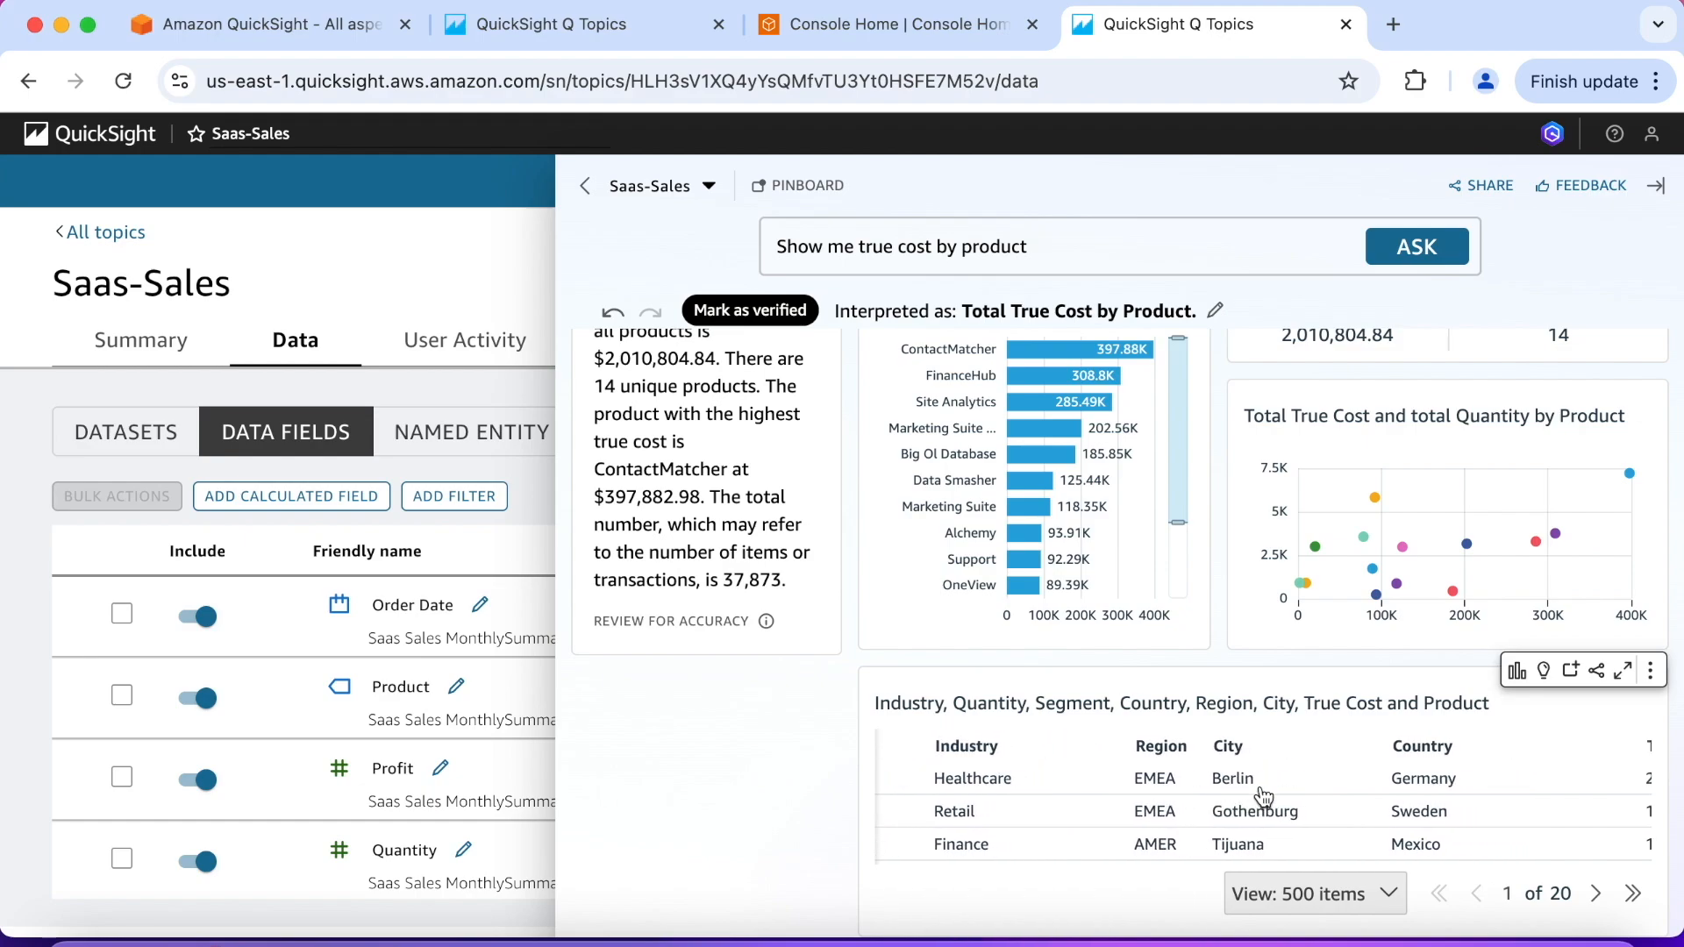
scroll(1290, 822, right, 2)
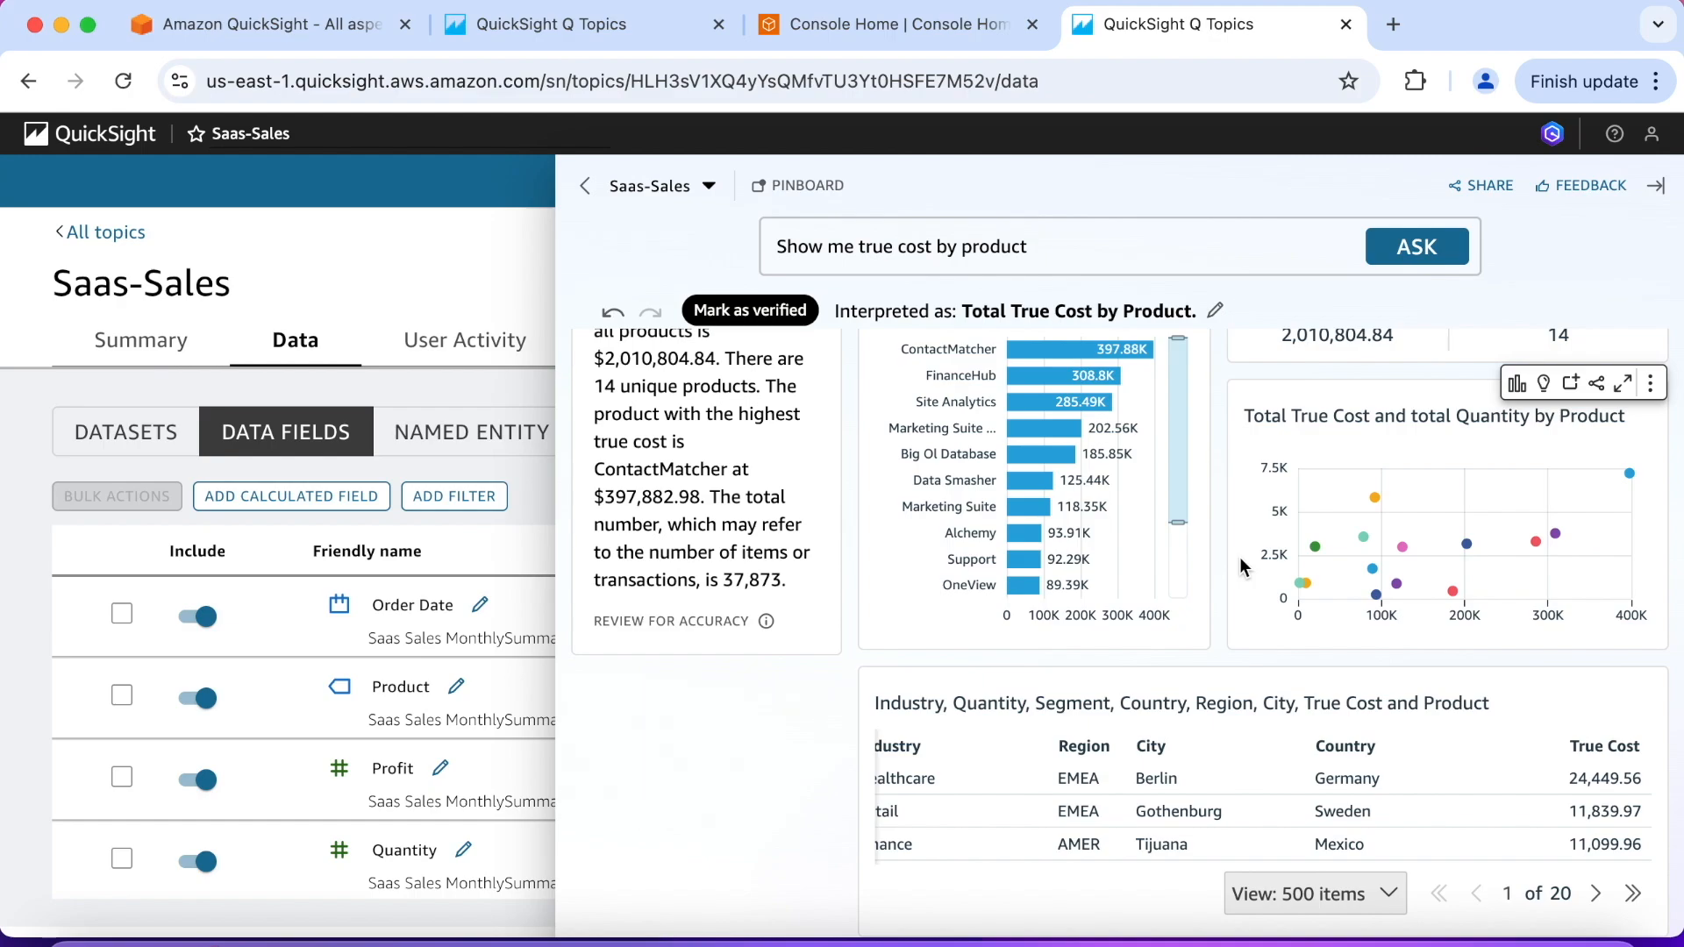
- Change the question to "Show me discount by product", ask it again and review the summary, bar chart and detail table
click(929, 250)
key(BackSpace)
key(BackSpace)
key(BackSpace)
key(BackSpace)
key(BackSpace)
key(BackSpace)
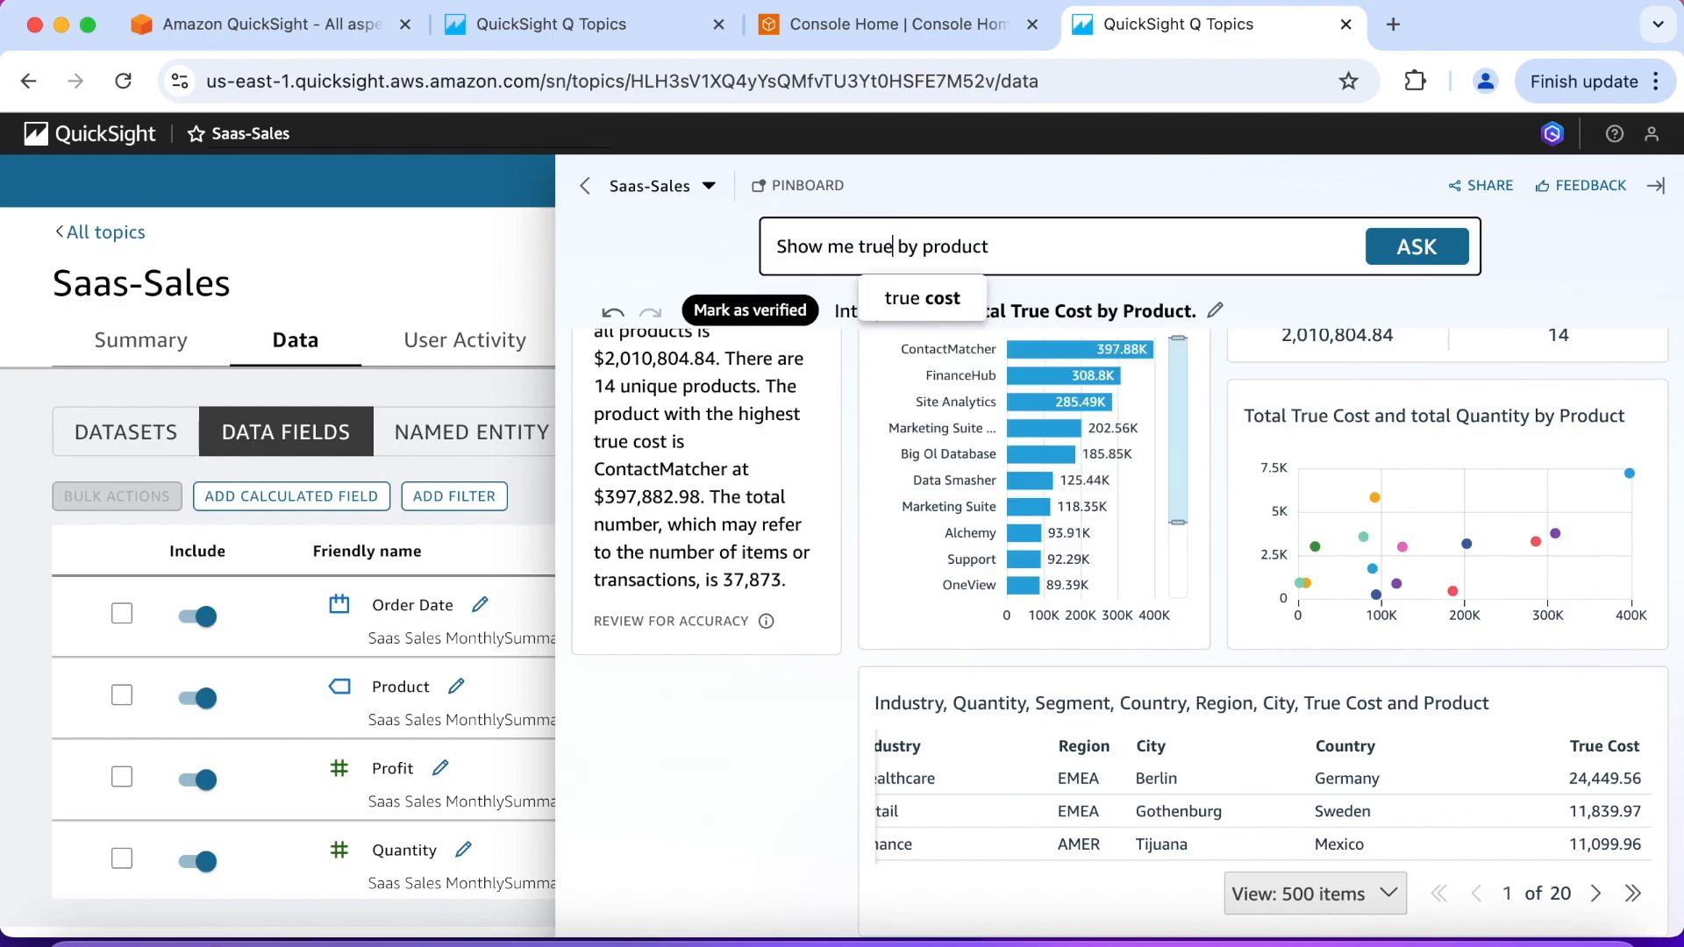
key(BackSpace)
key(BackSpace)
key(BackSpace)
text(dis)
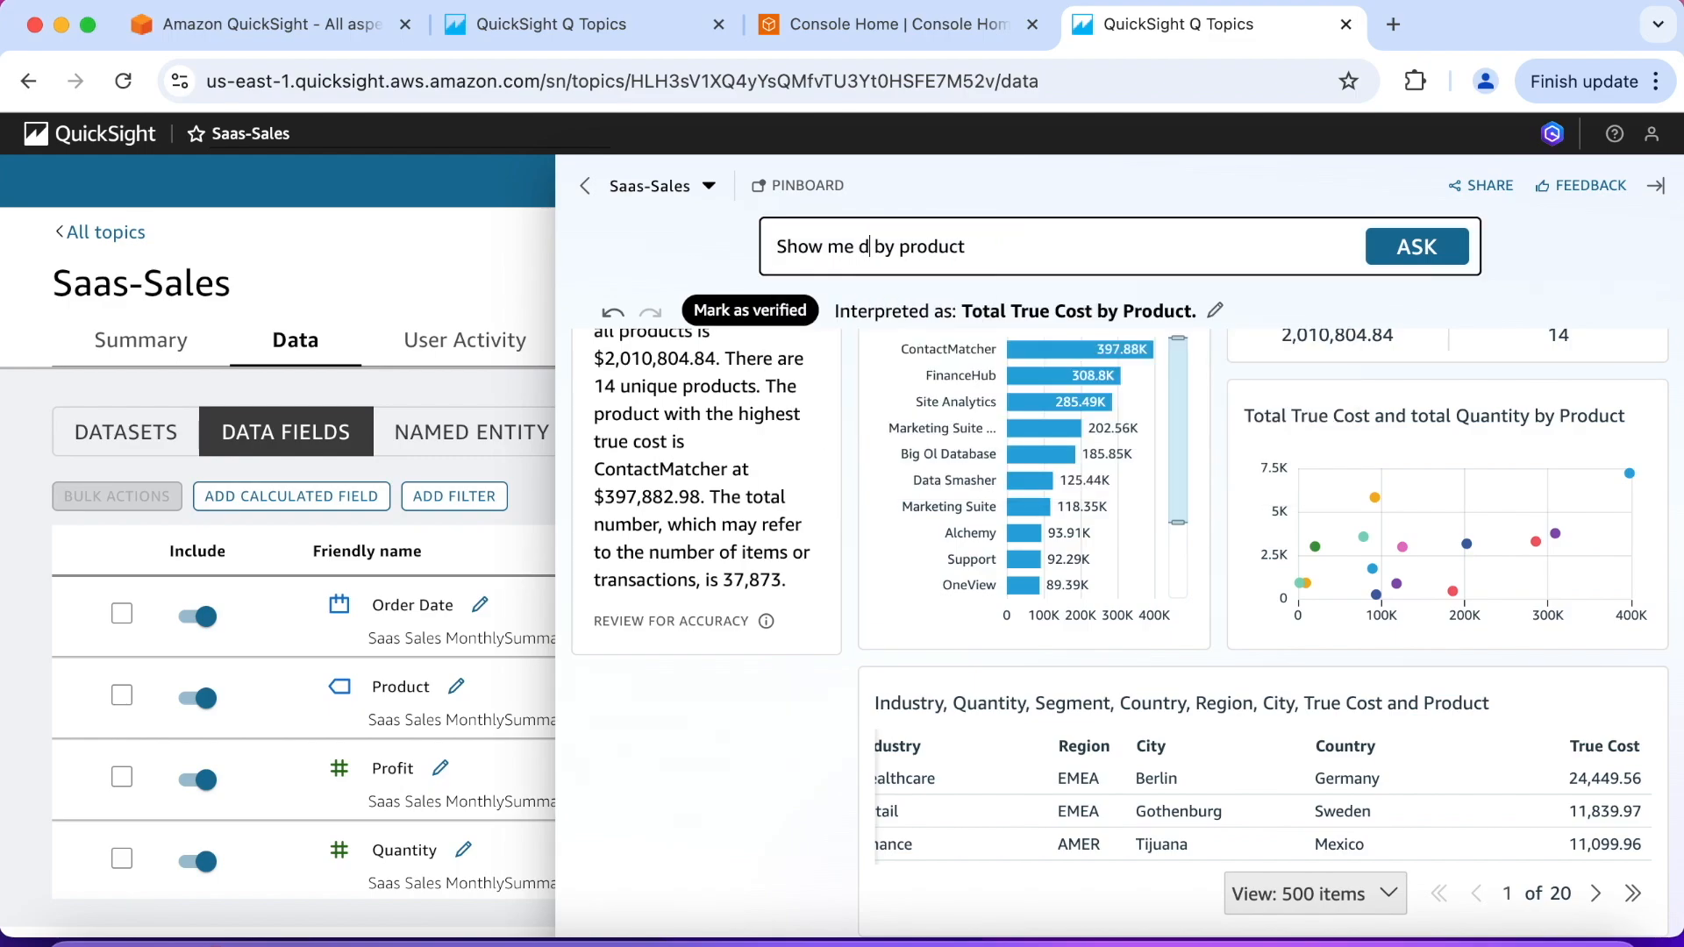
key(Tab)
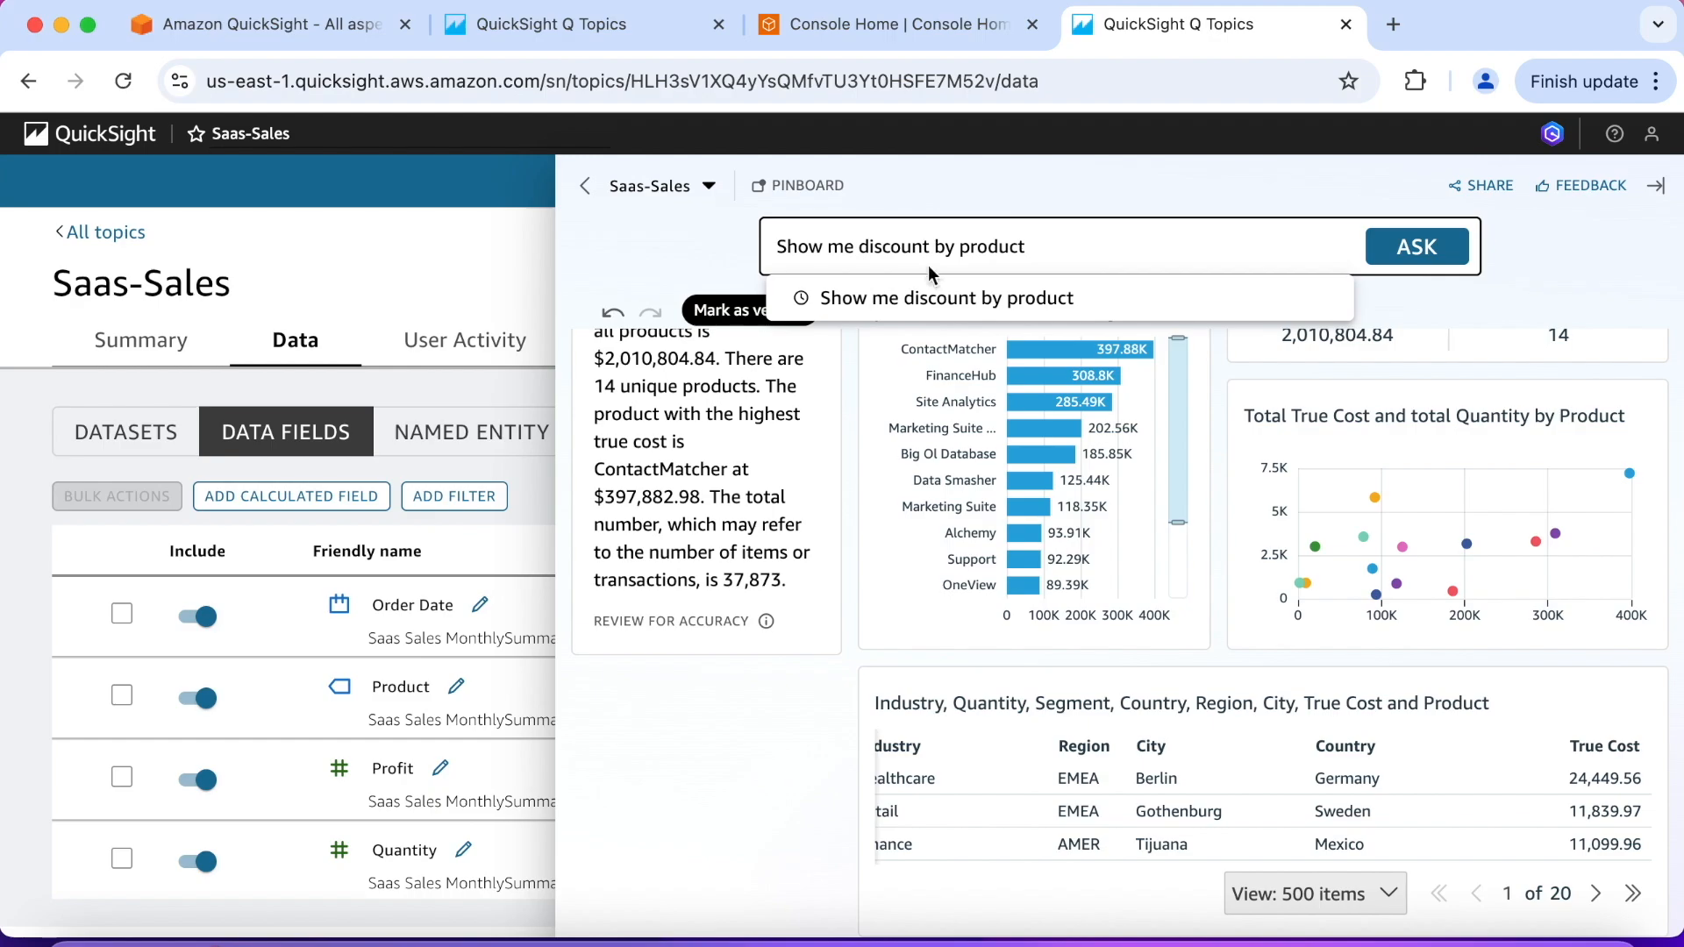
click(937, 299)
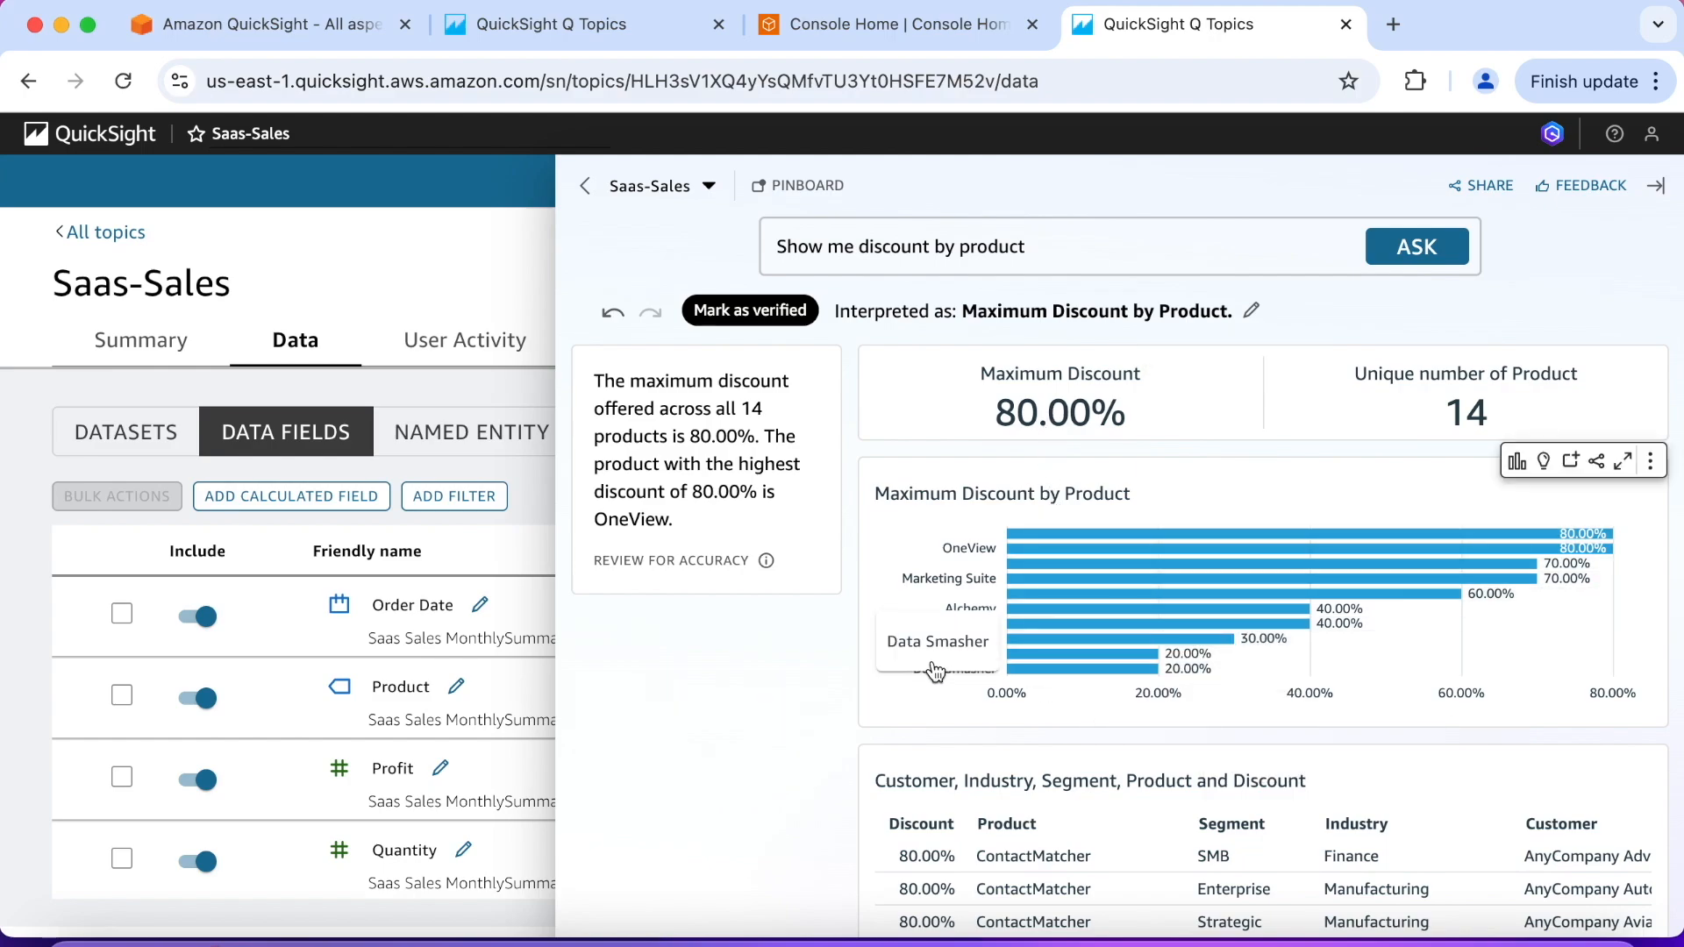
scroll(878, 596, down, 4)
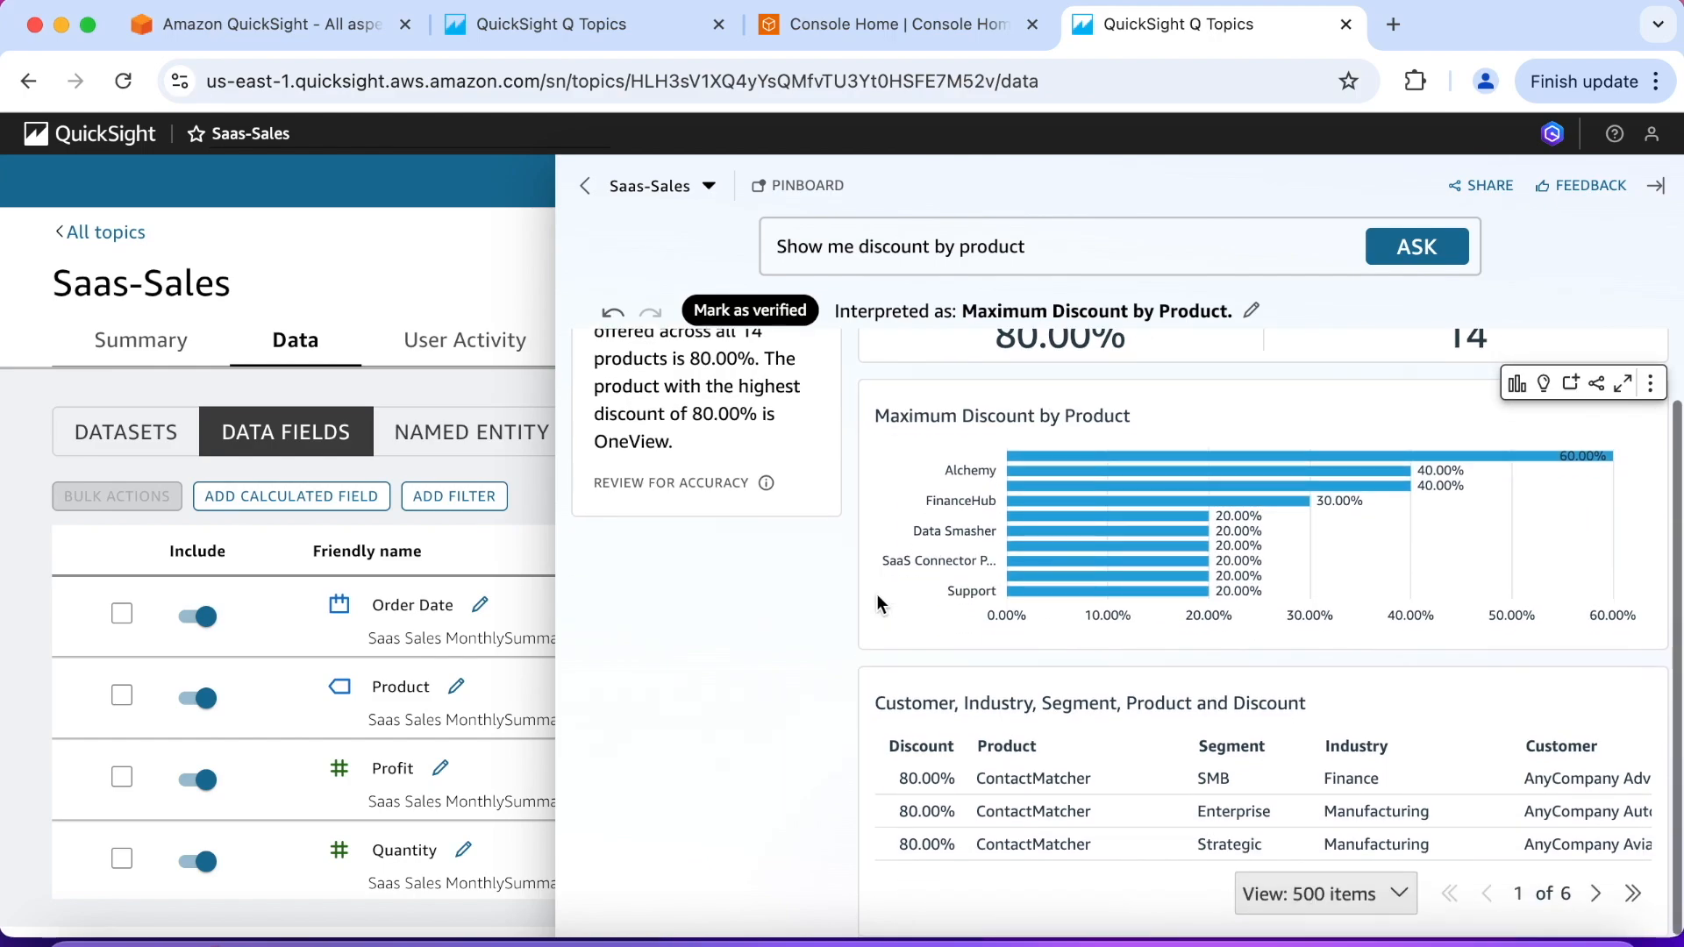
scroll(877, 597, up, 3)
scroll(876, 593, up, 1)
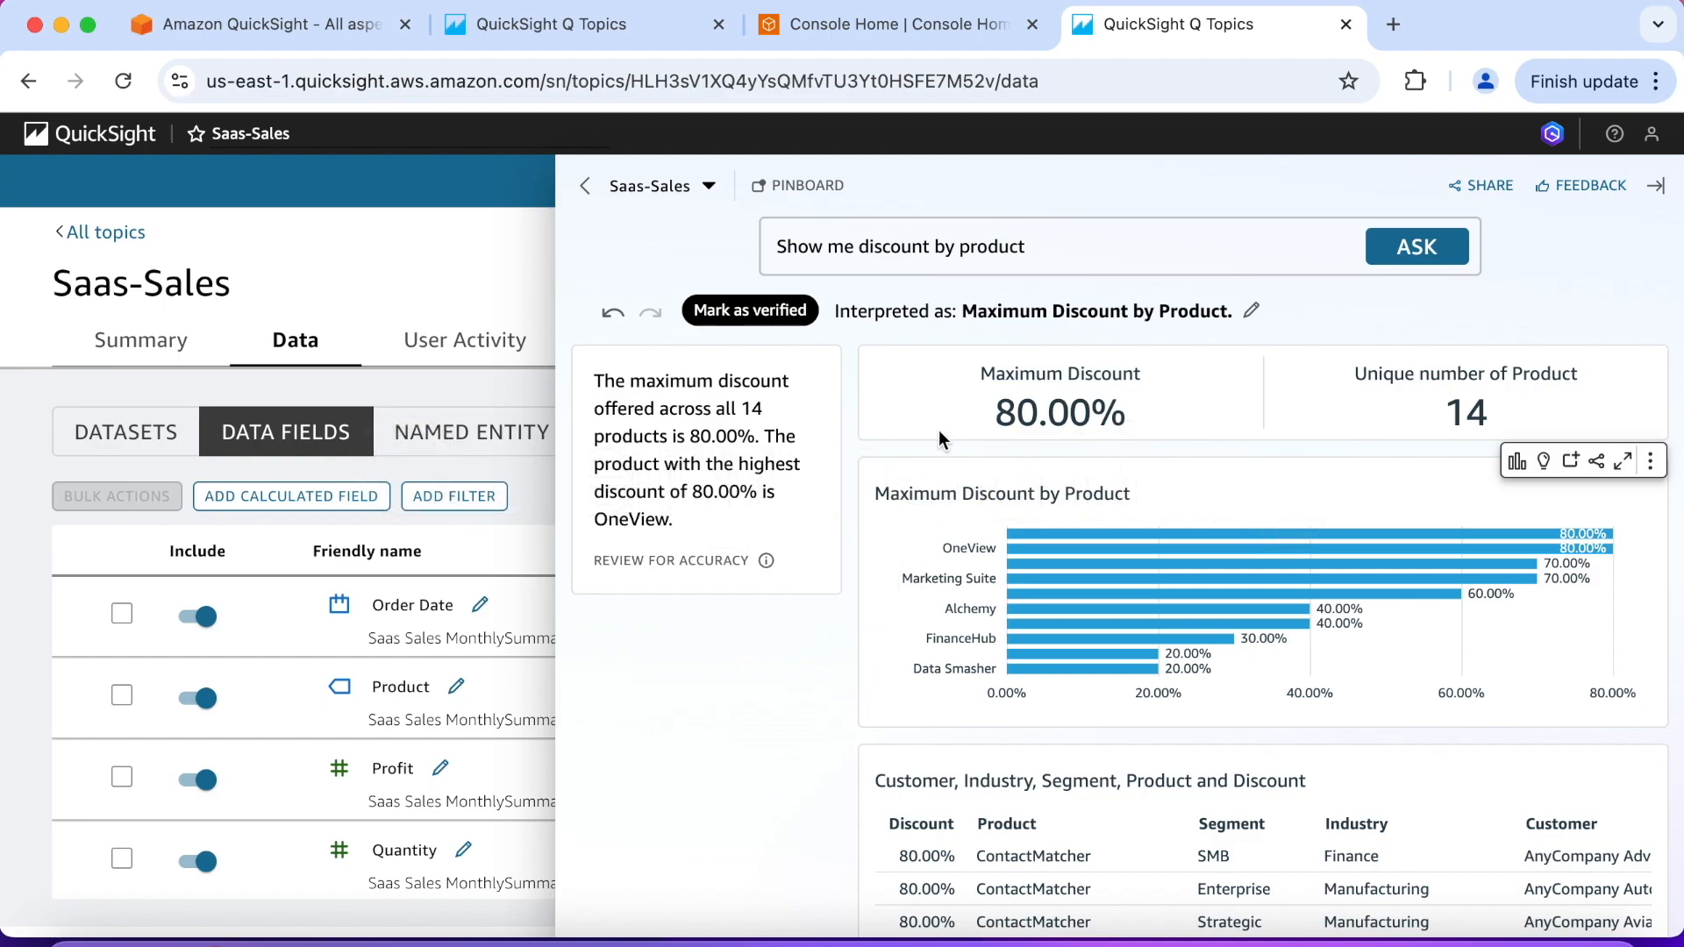
- Replace the question with "Show me sales", ask it and review all columns of the answer's detail table
triple_click(1038, 254)
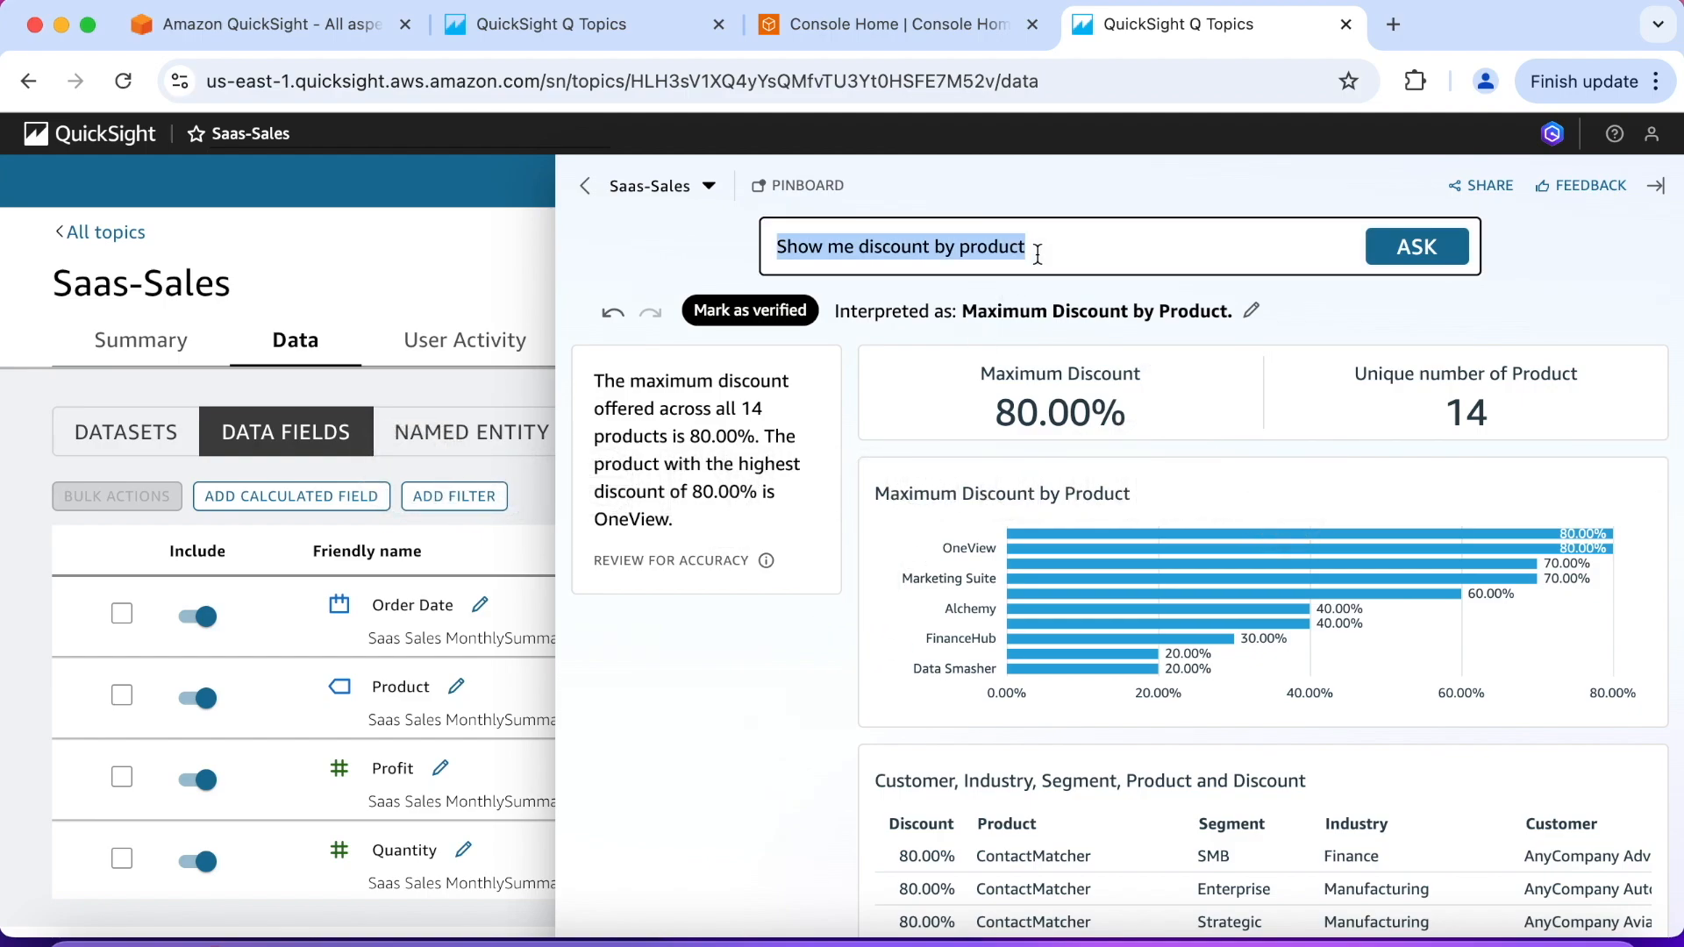
text(Show me sales)
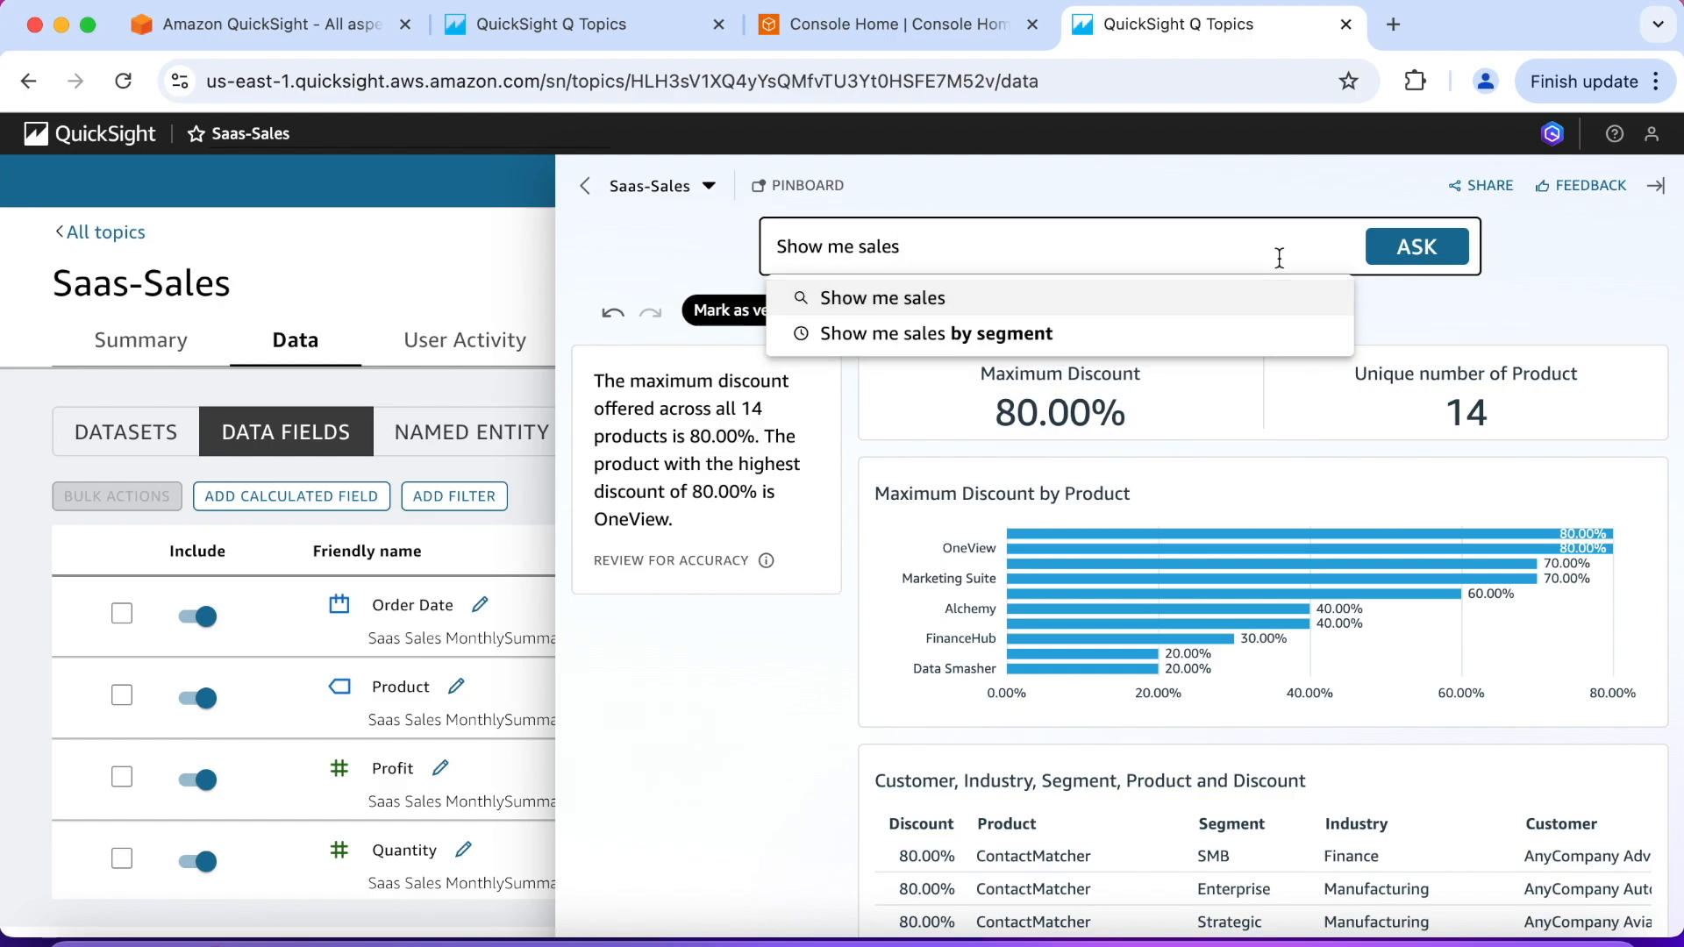
click(1404, 252)
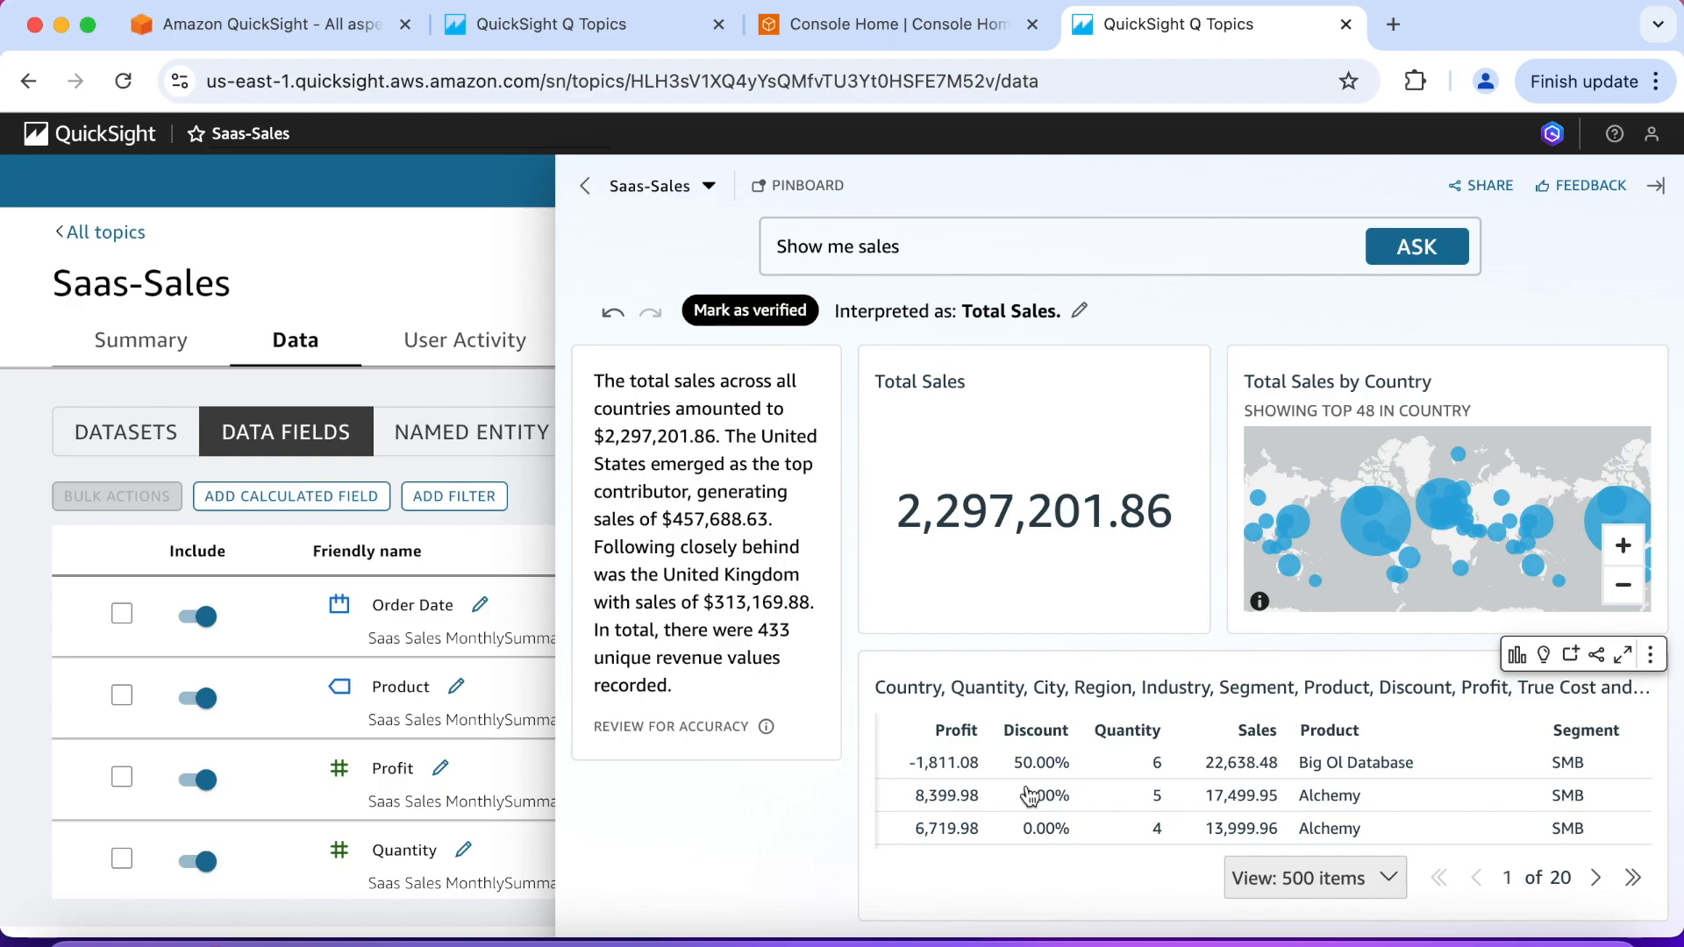
scroll(1031, 796, right, 5)
scroll(1031, 796, right, 5)
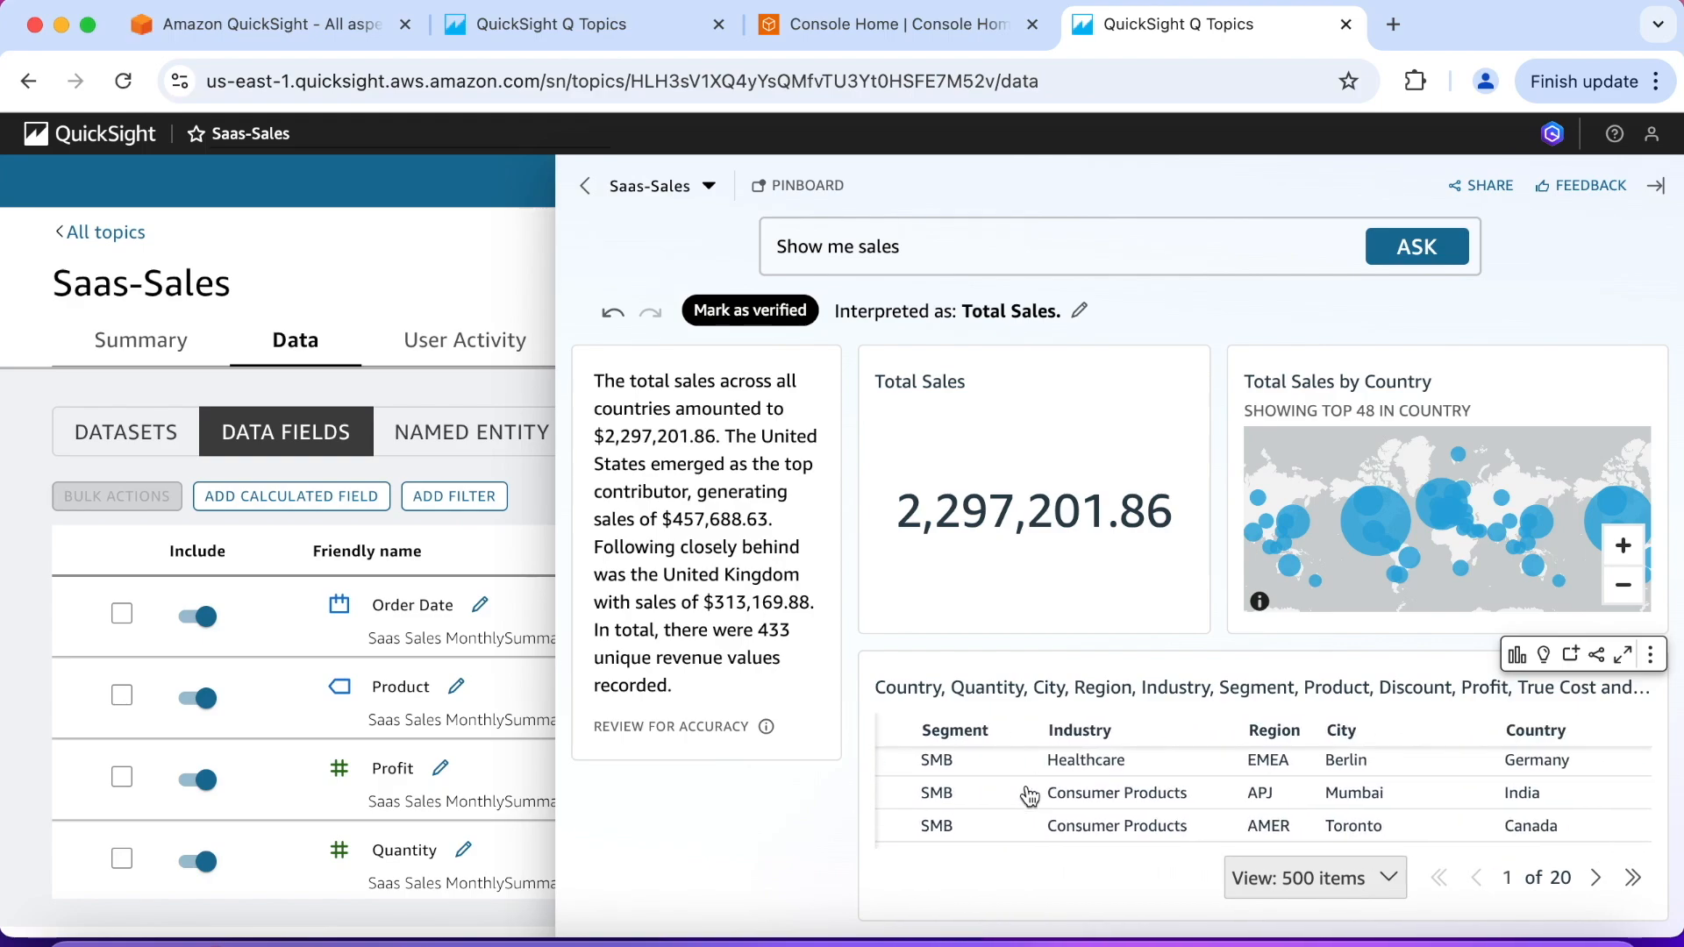
scroll(1031, 795, right, 3)
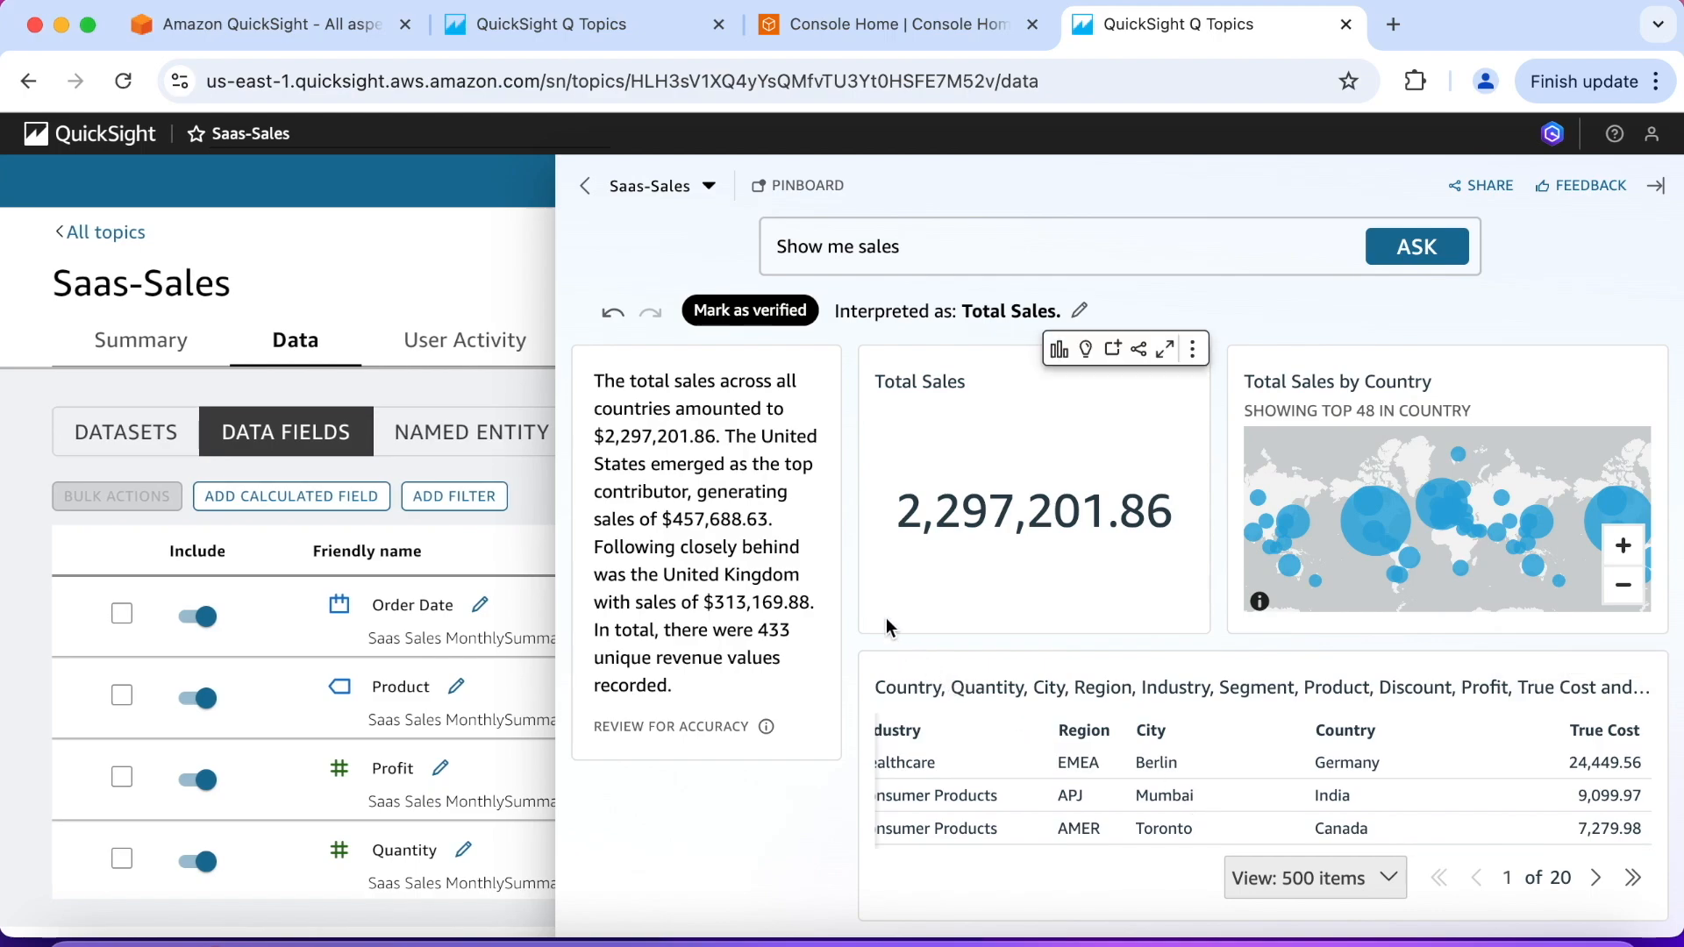
- Extend the question to "Show me sales by tier", ask it and look through the answer's charts and table
click(979, 252)
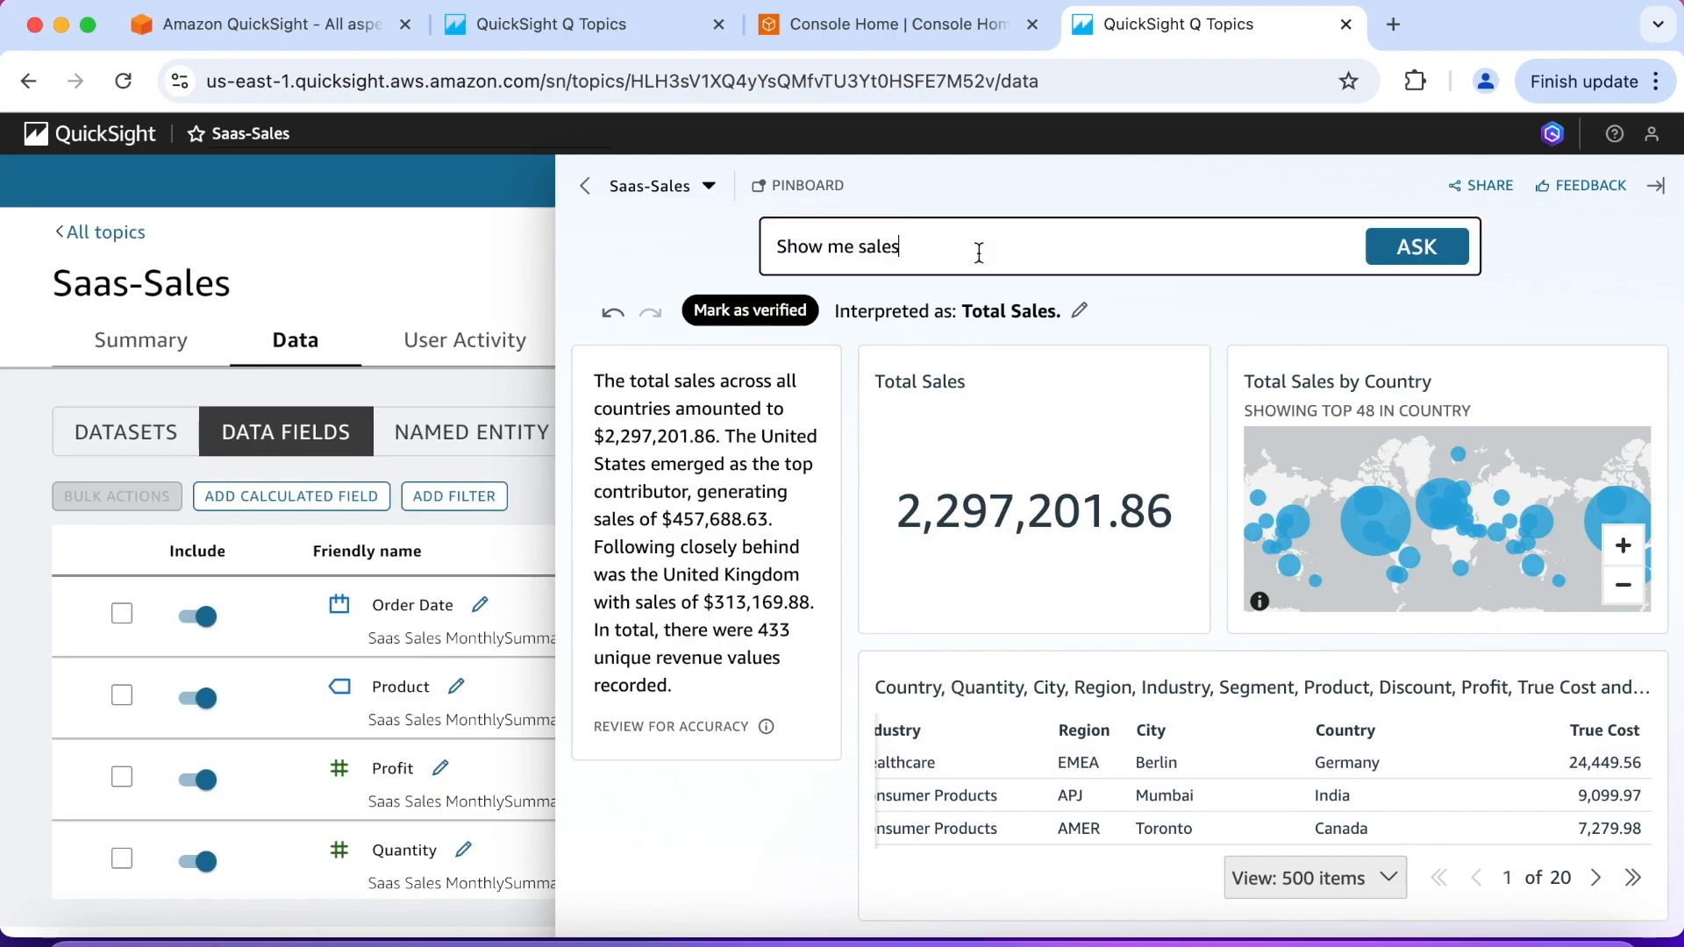
text(by tier)
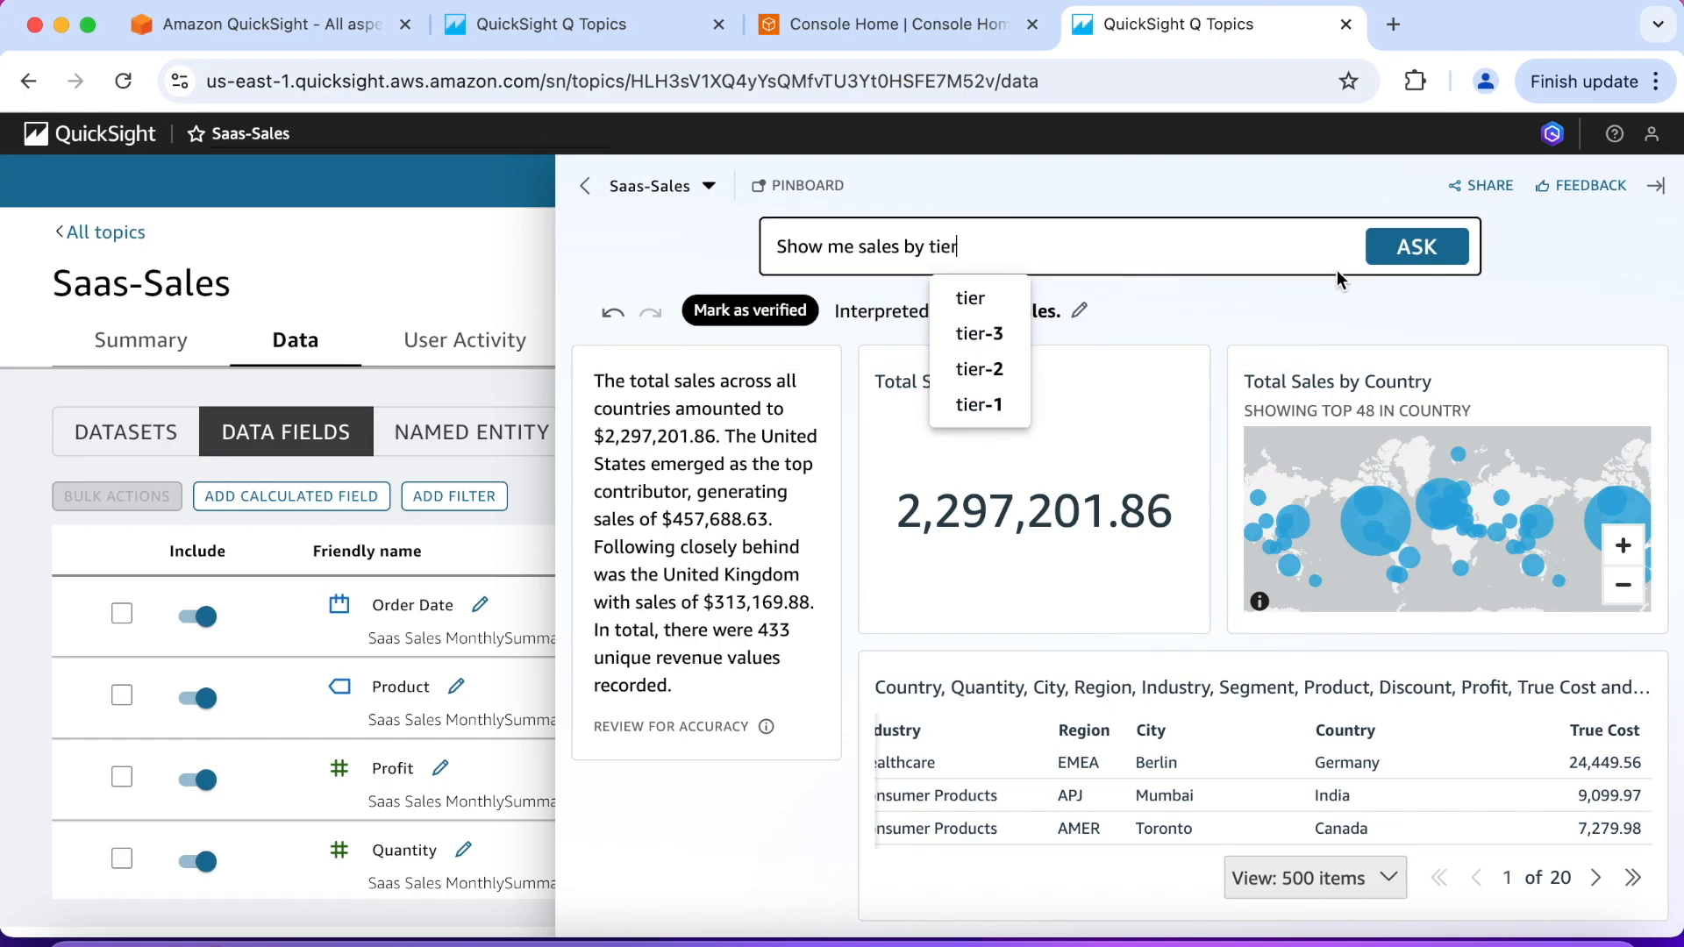
click(1400, 253)
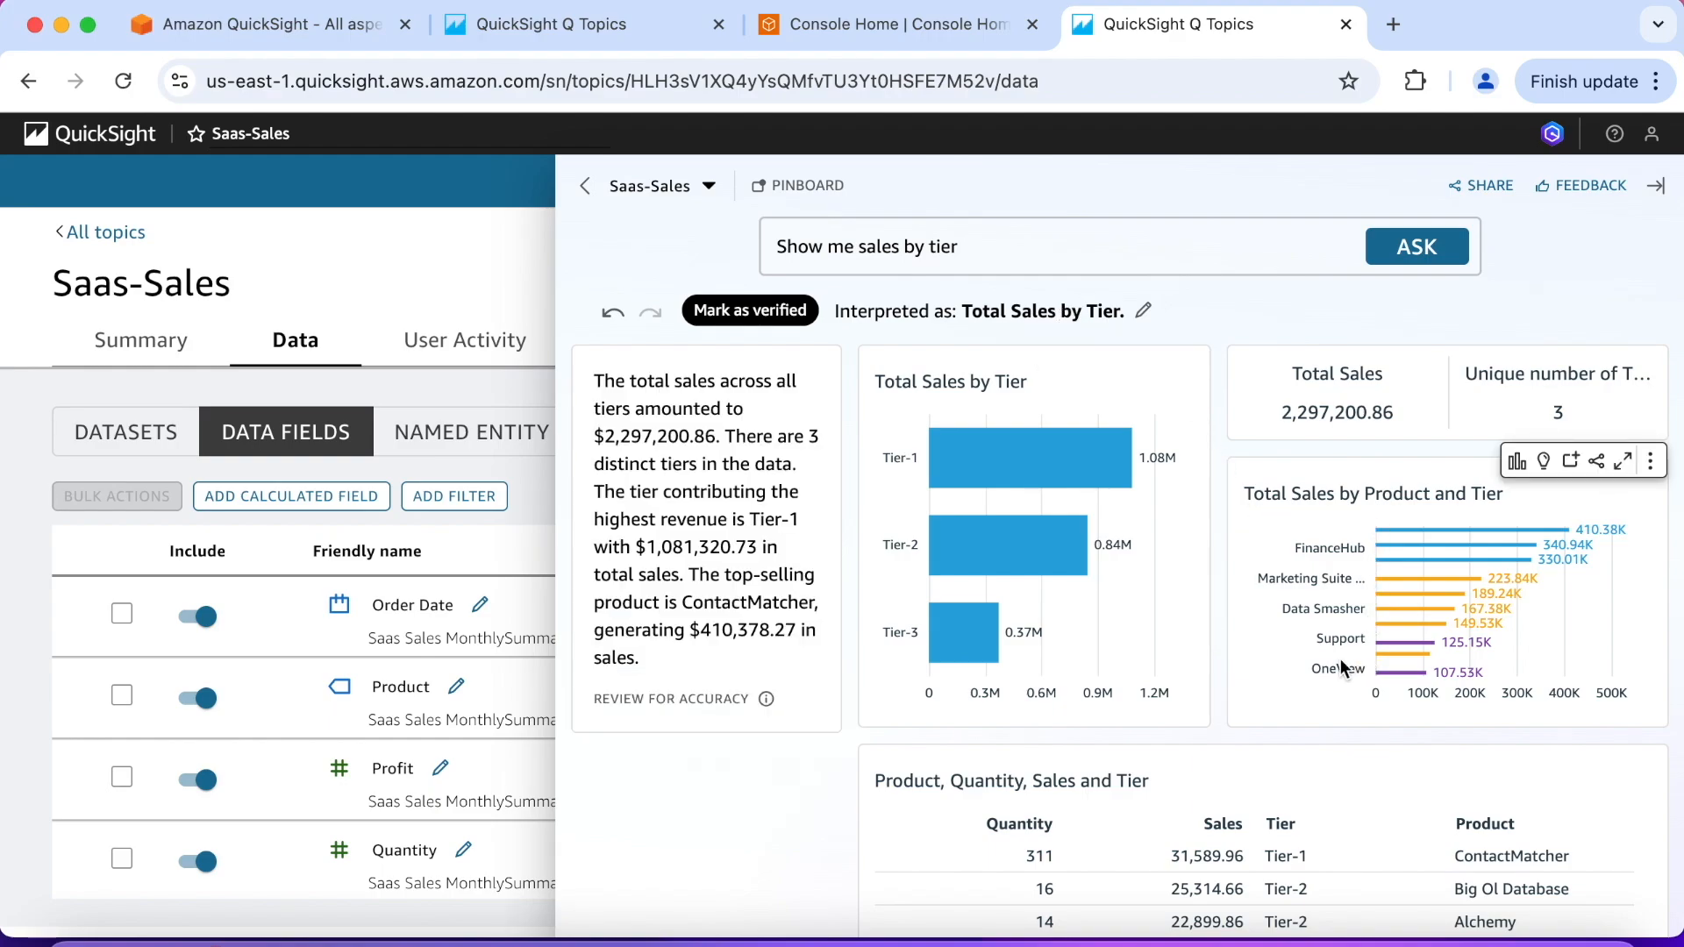
scroll(1233, 656, down, 1)
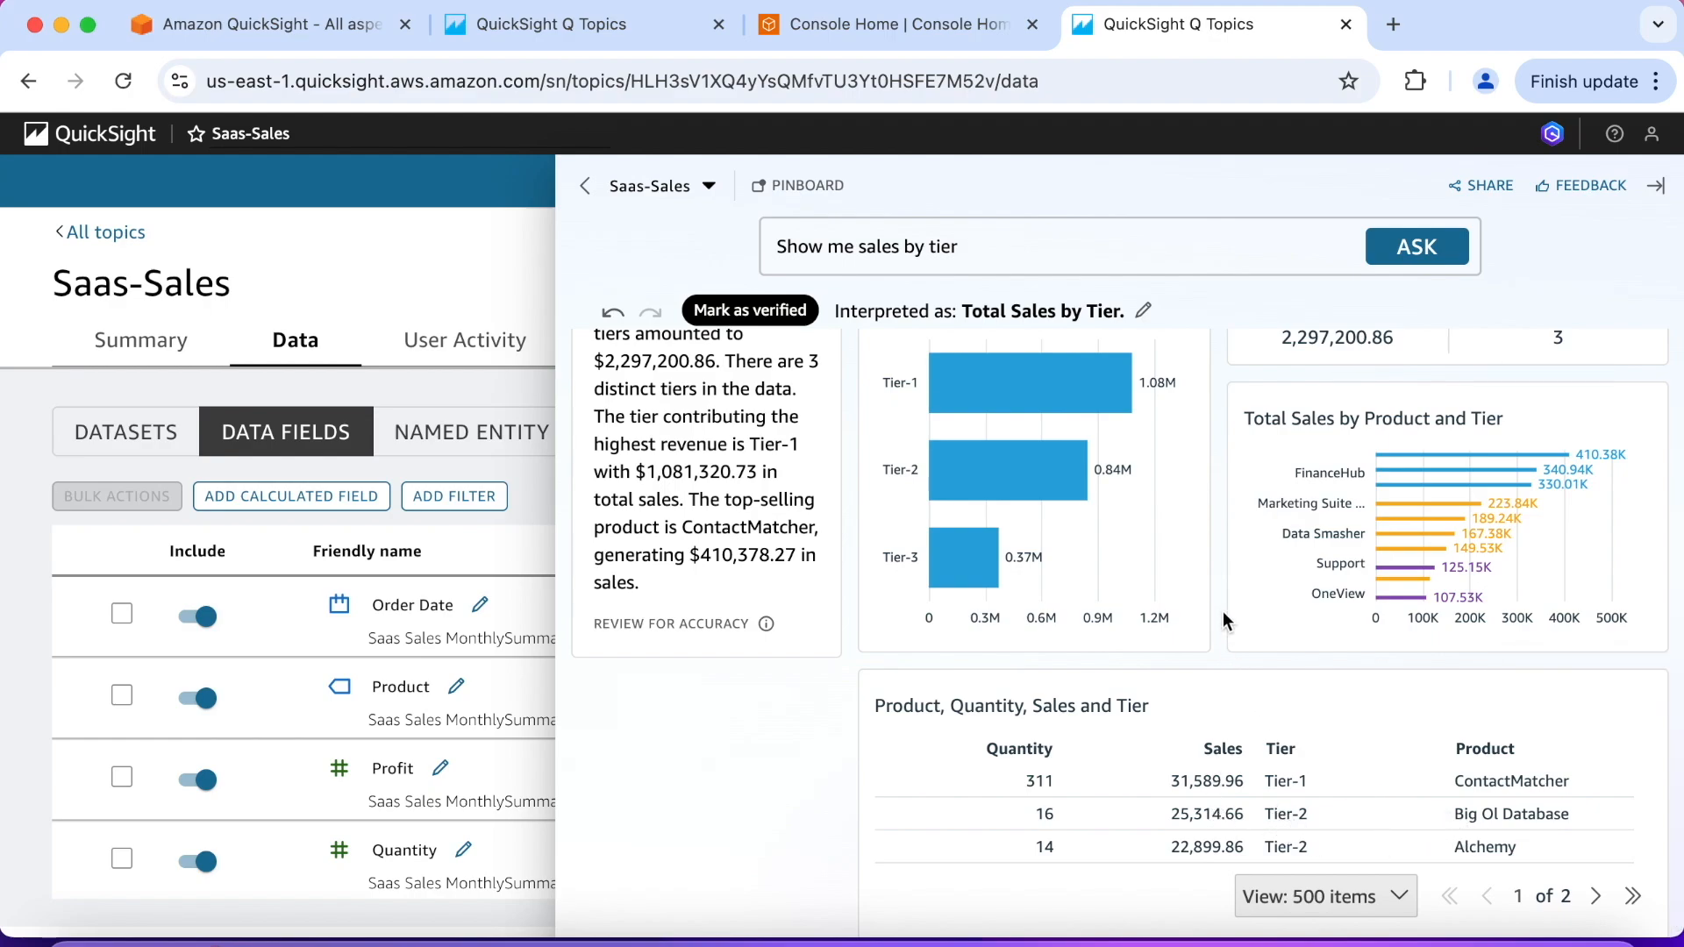
scroll(1222, 612, up, 1)
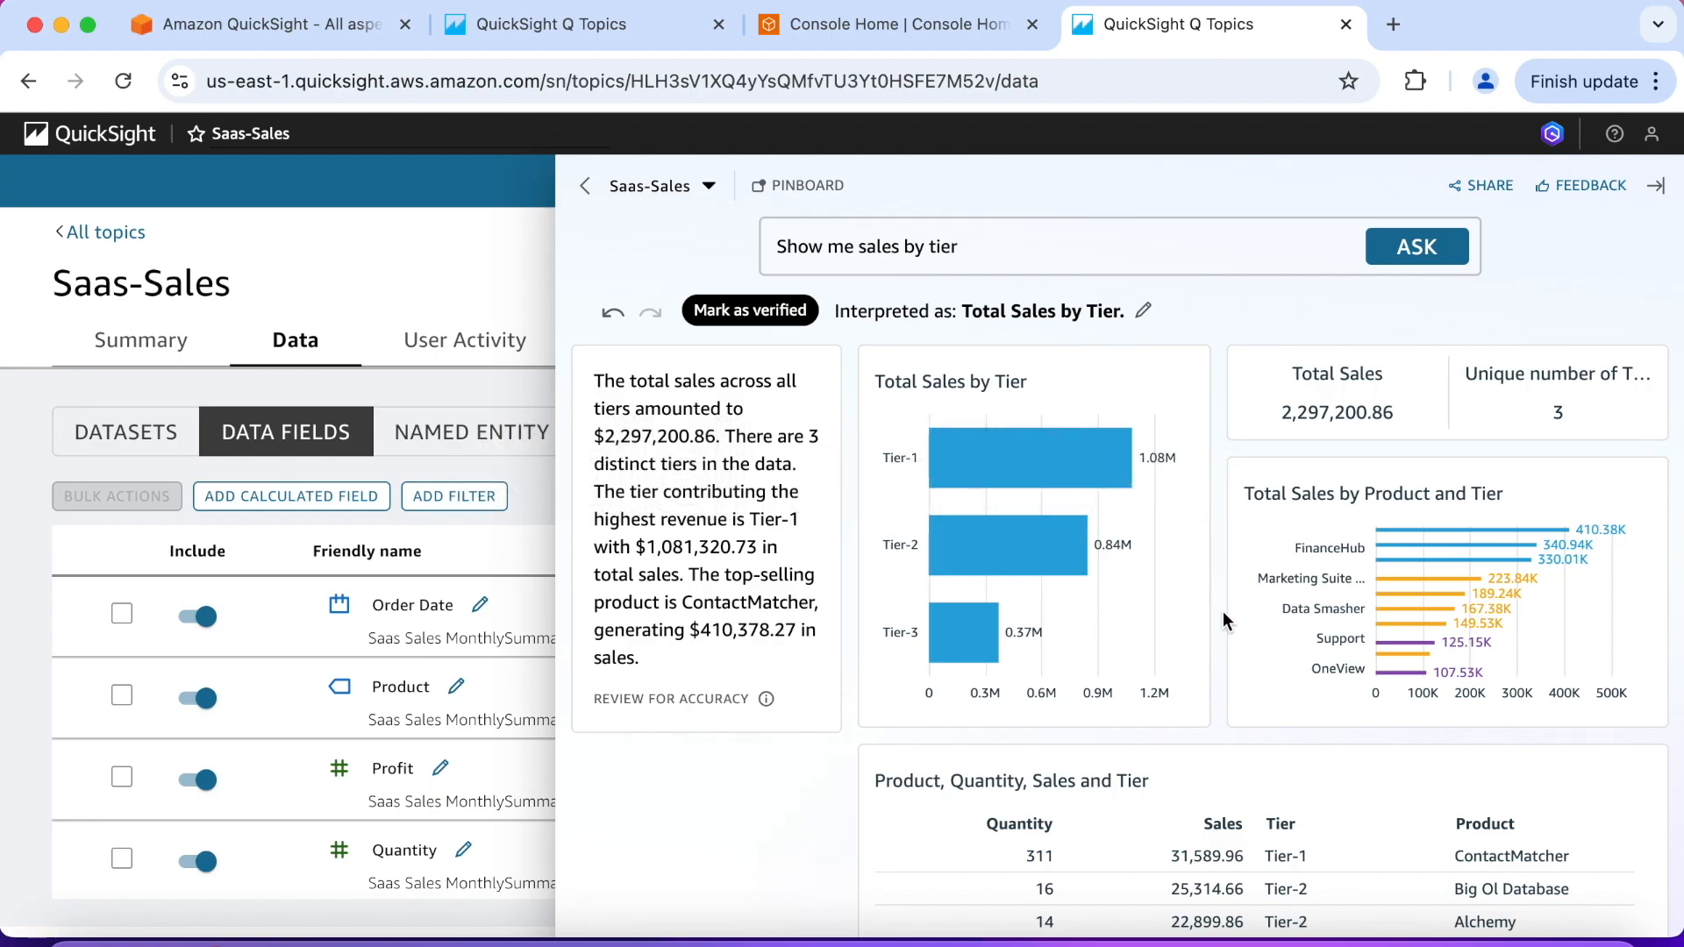
- Close the Q&A pane and start a new topic filter named big2 on the SaaS Sales dataset's Customer field
click(1655, 185)
click(485, 511)
click(517, 331)
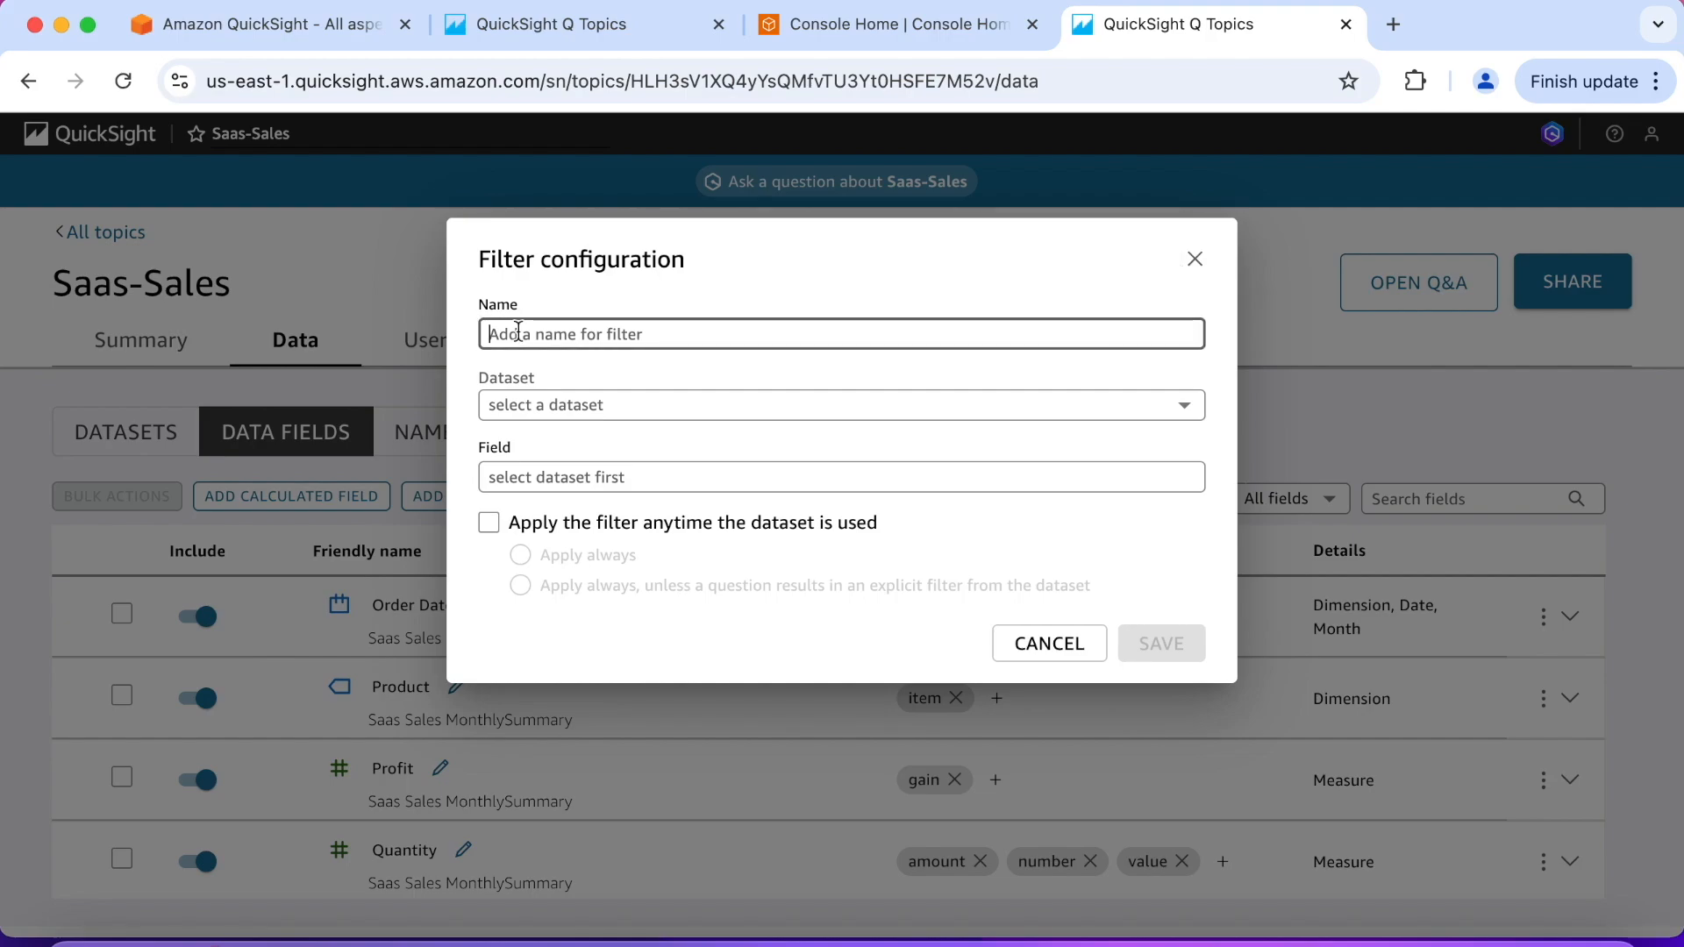
text(big2)
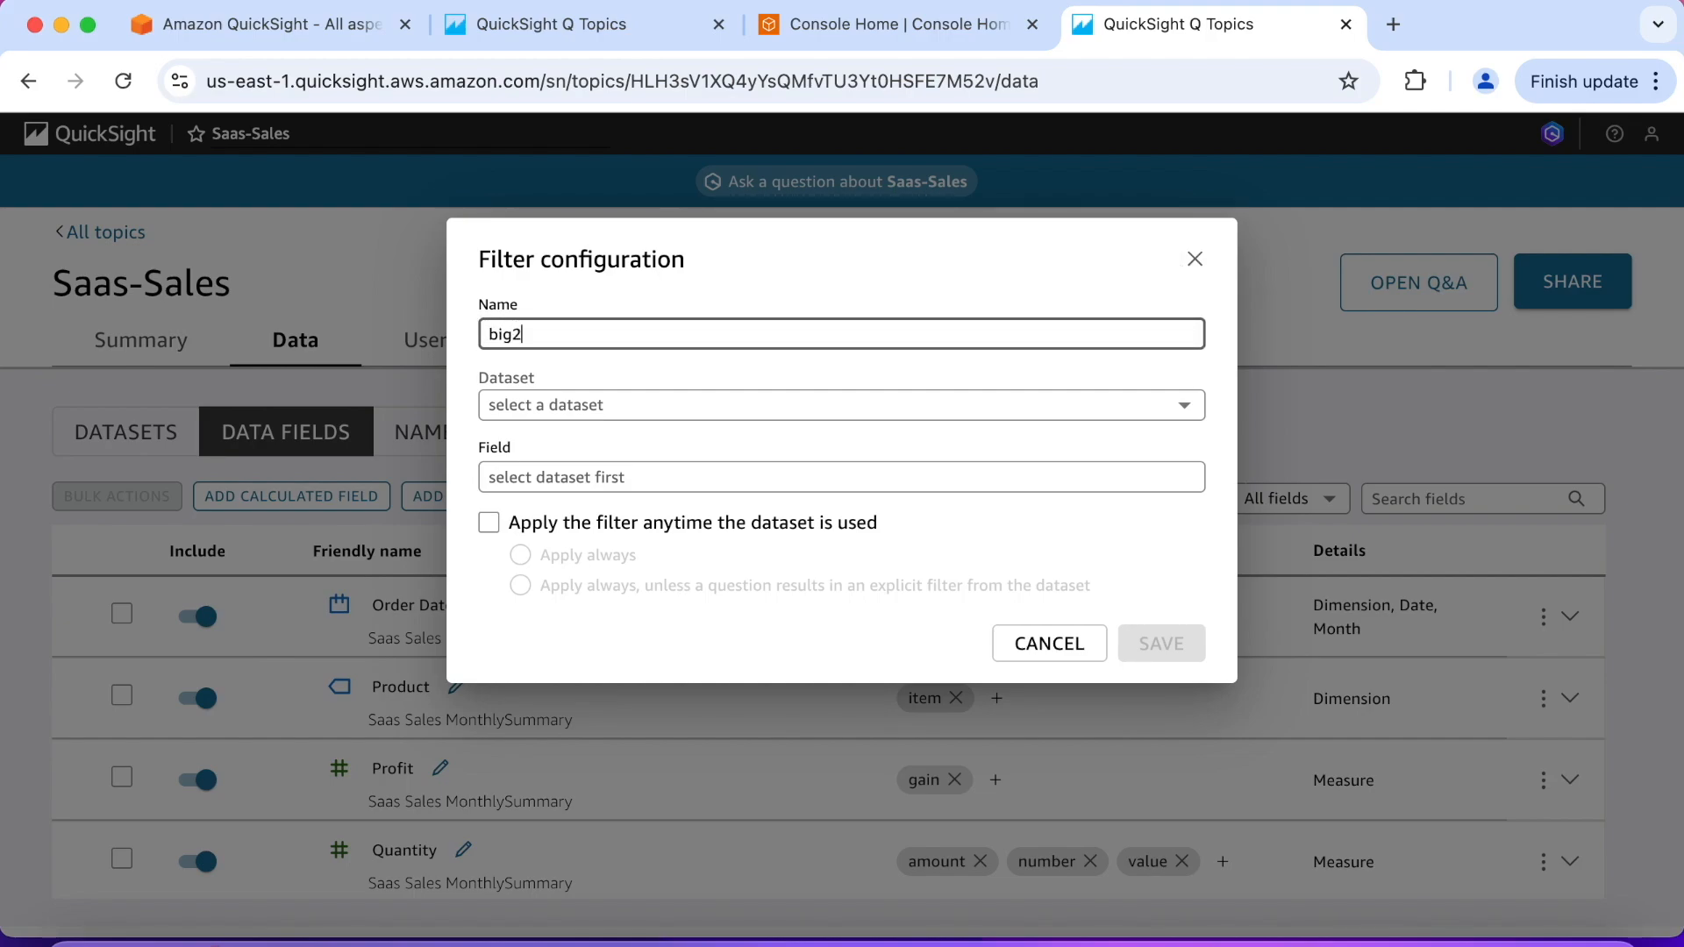
click(559, 403)
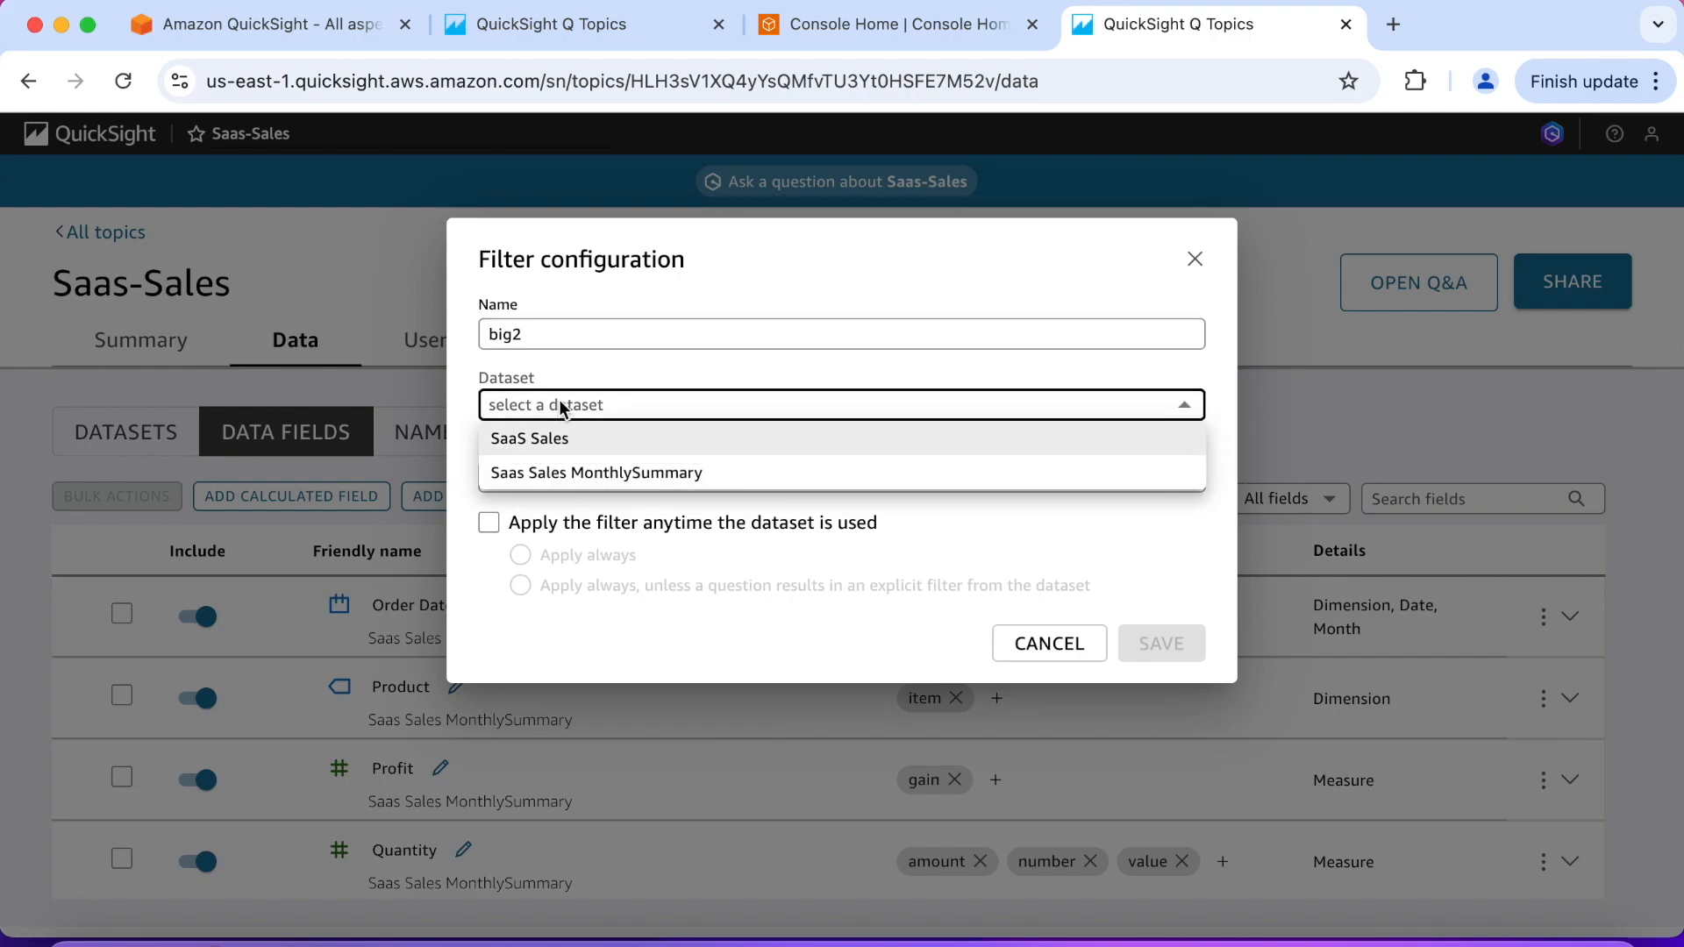
click(562, 438)
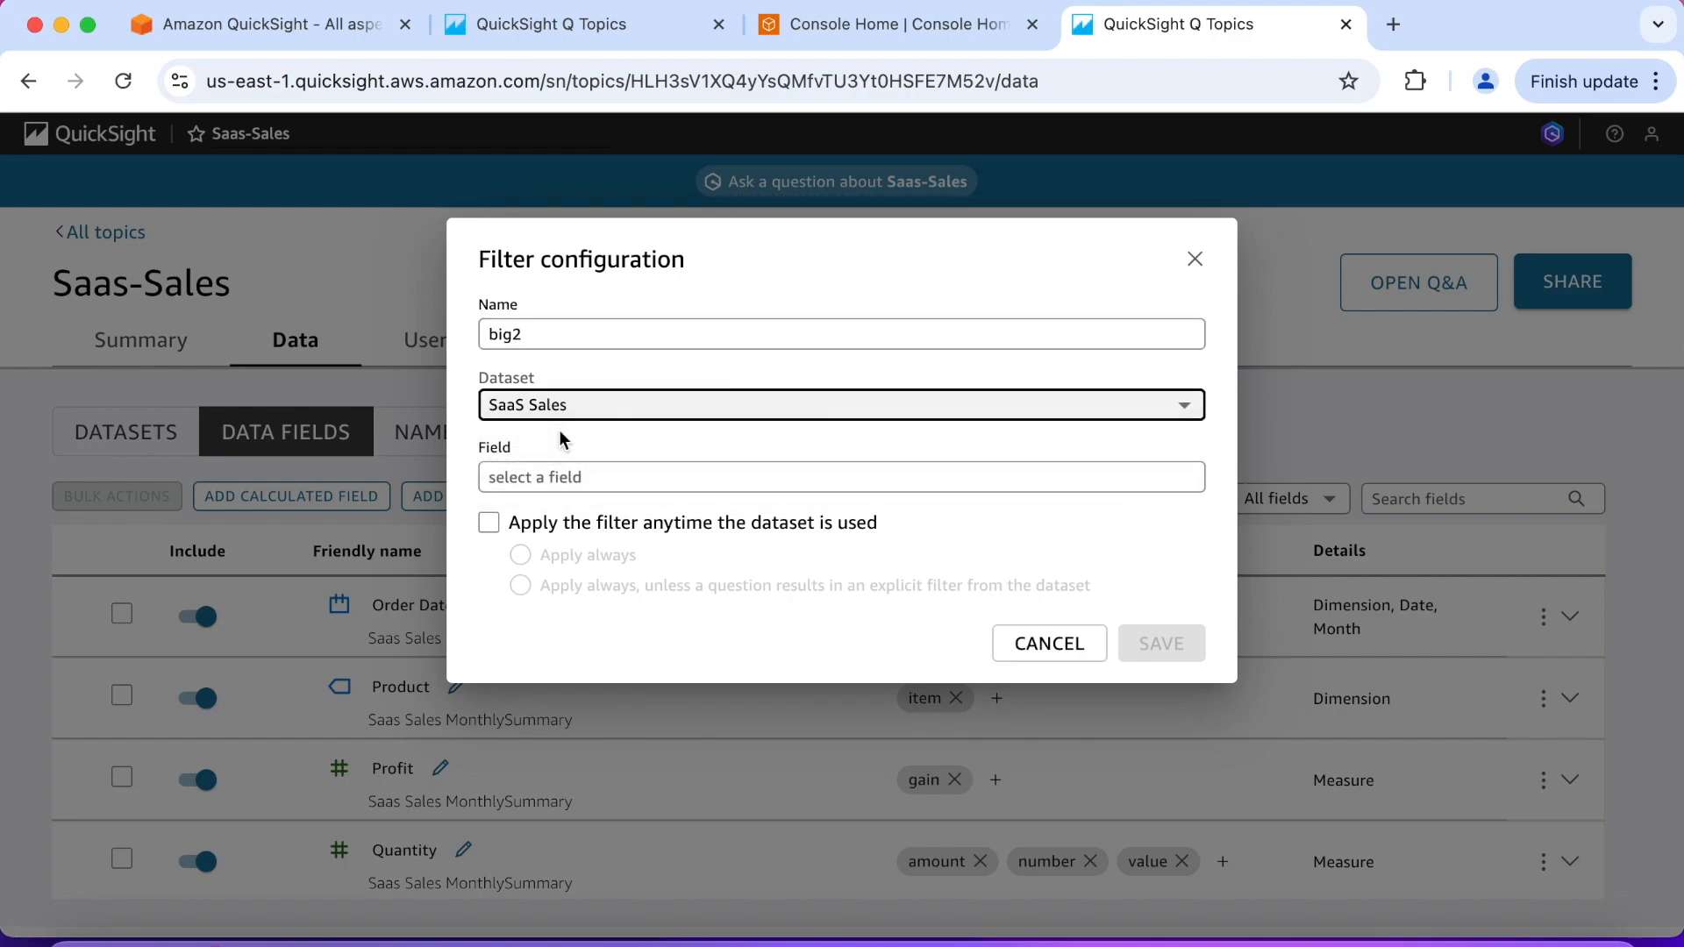
click(573, 475)
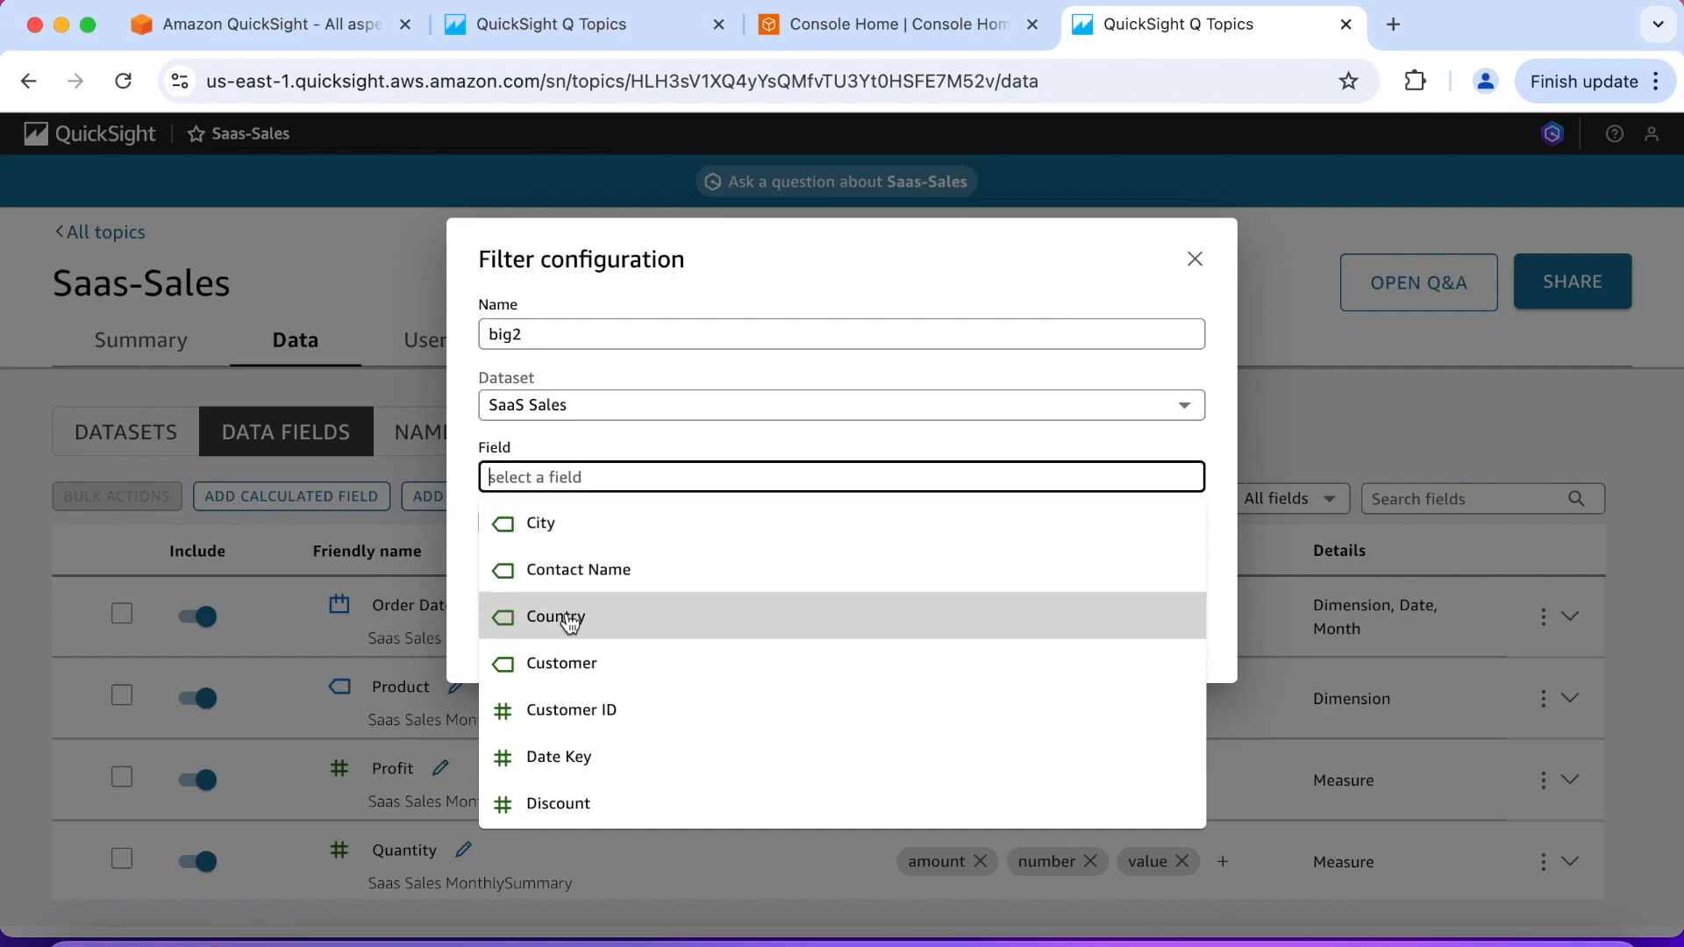
click(566, 661)
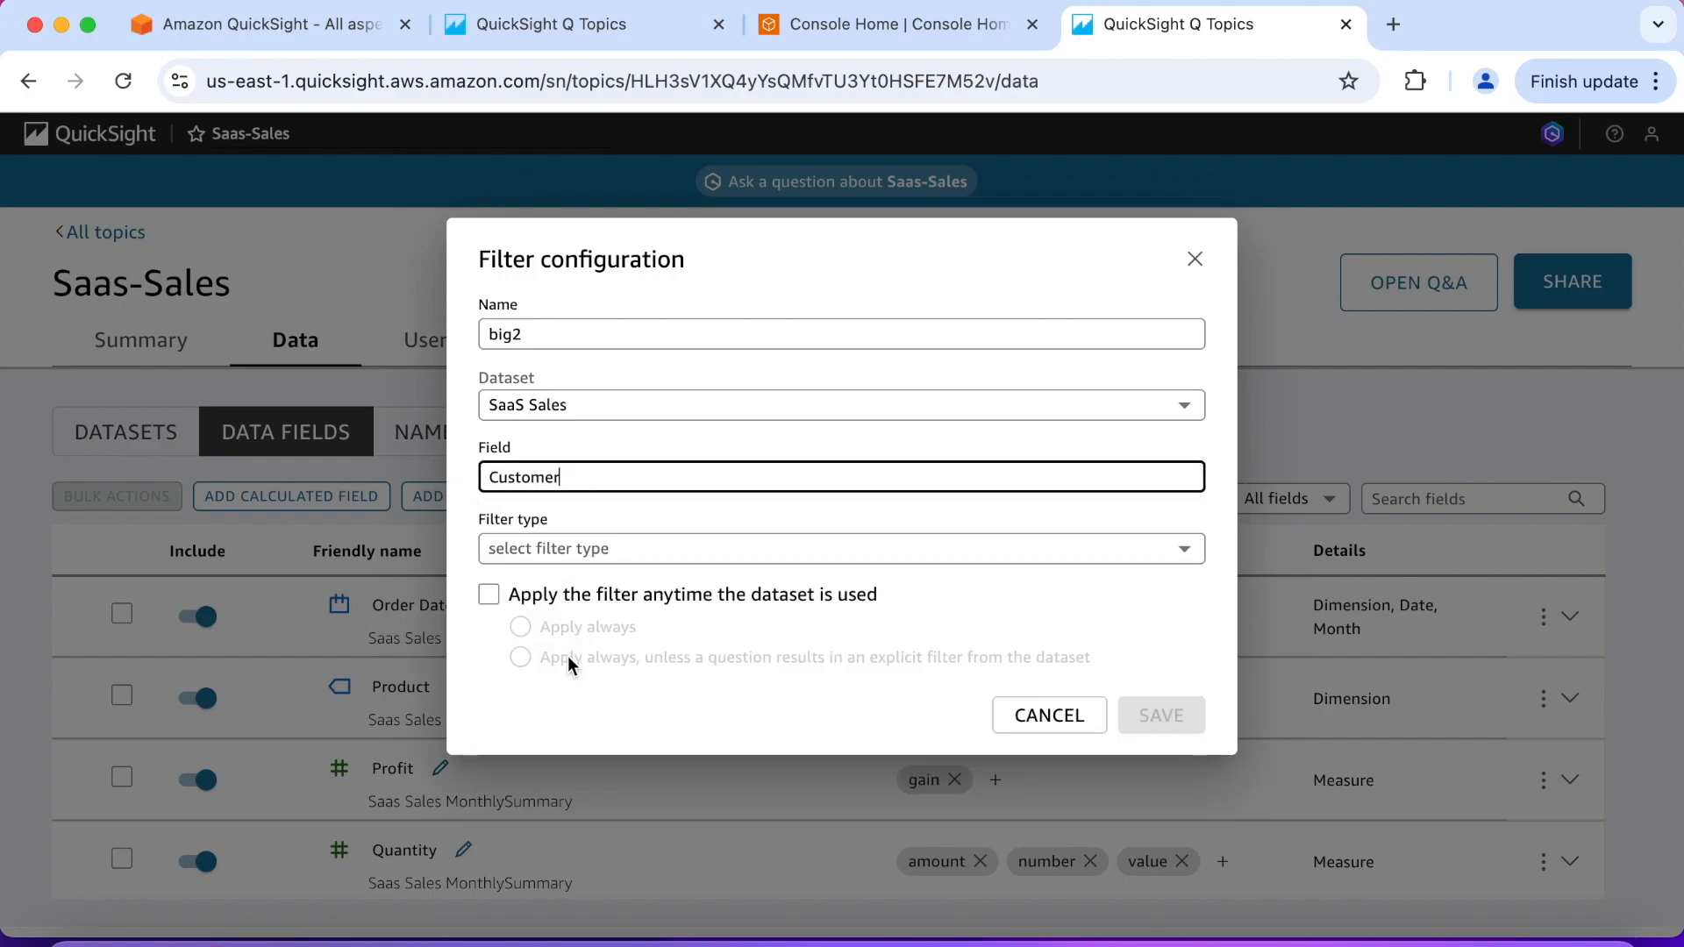
- Set the big2 filter's type to Custom filter list with the Include rule
click(735, 554)
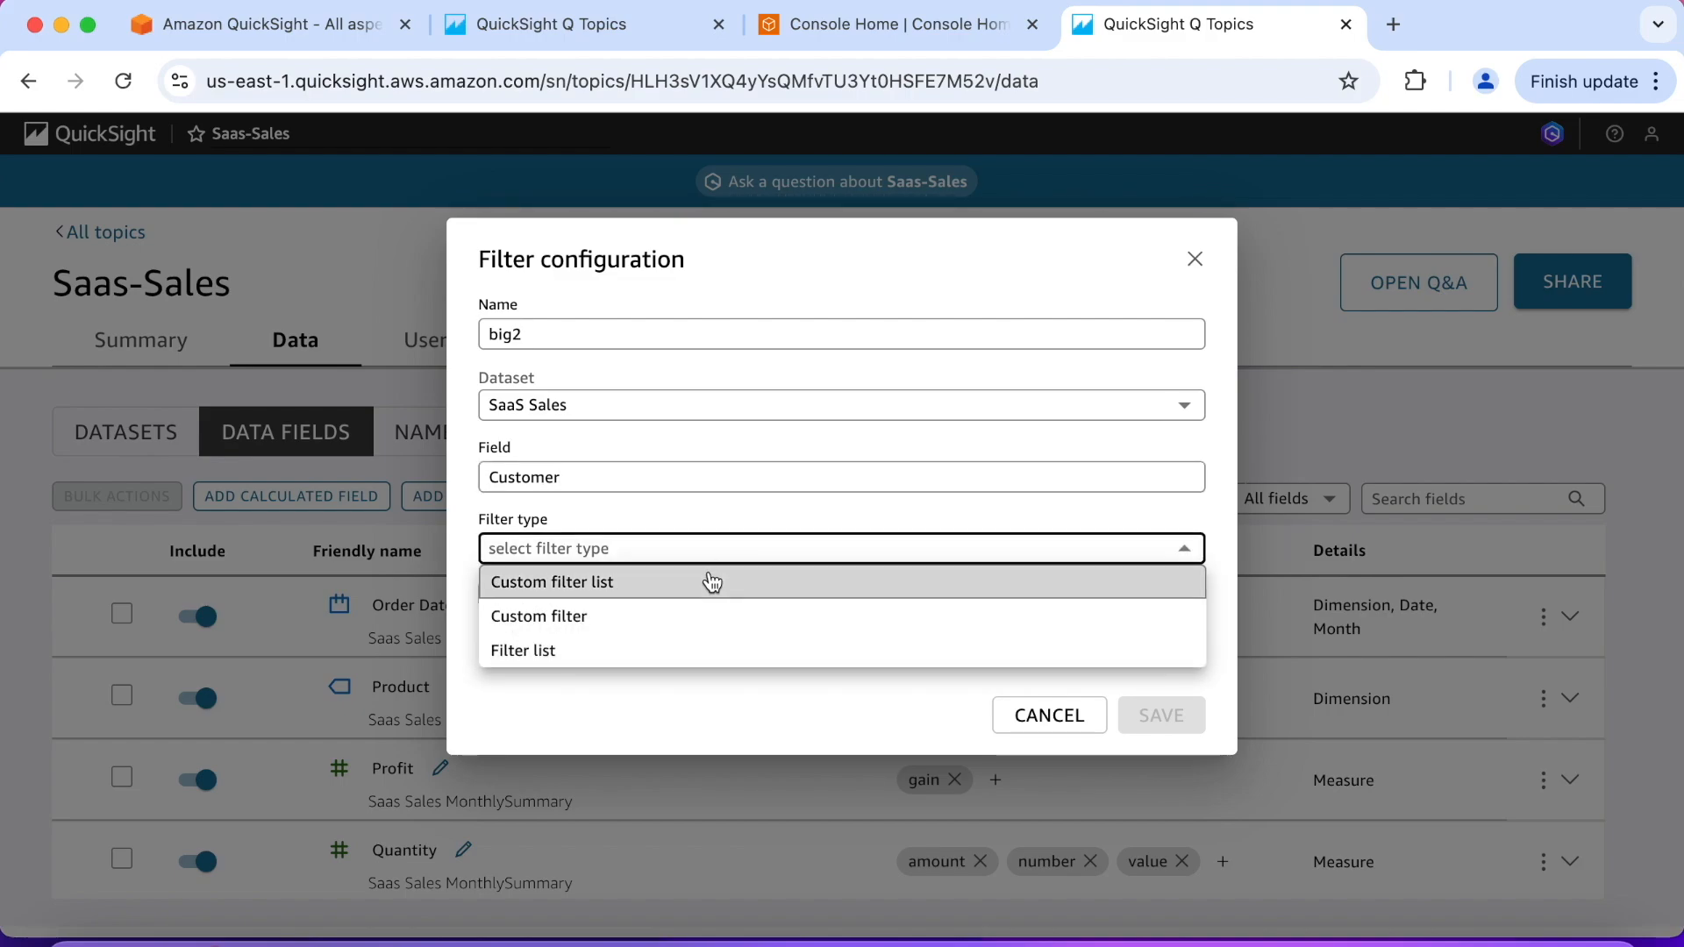
click(708, 579)
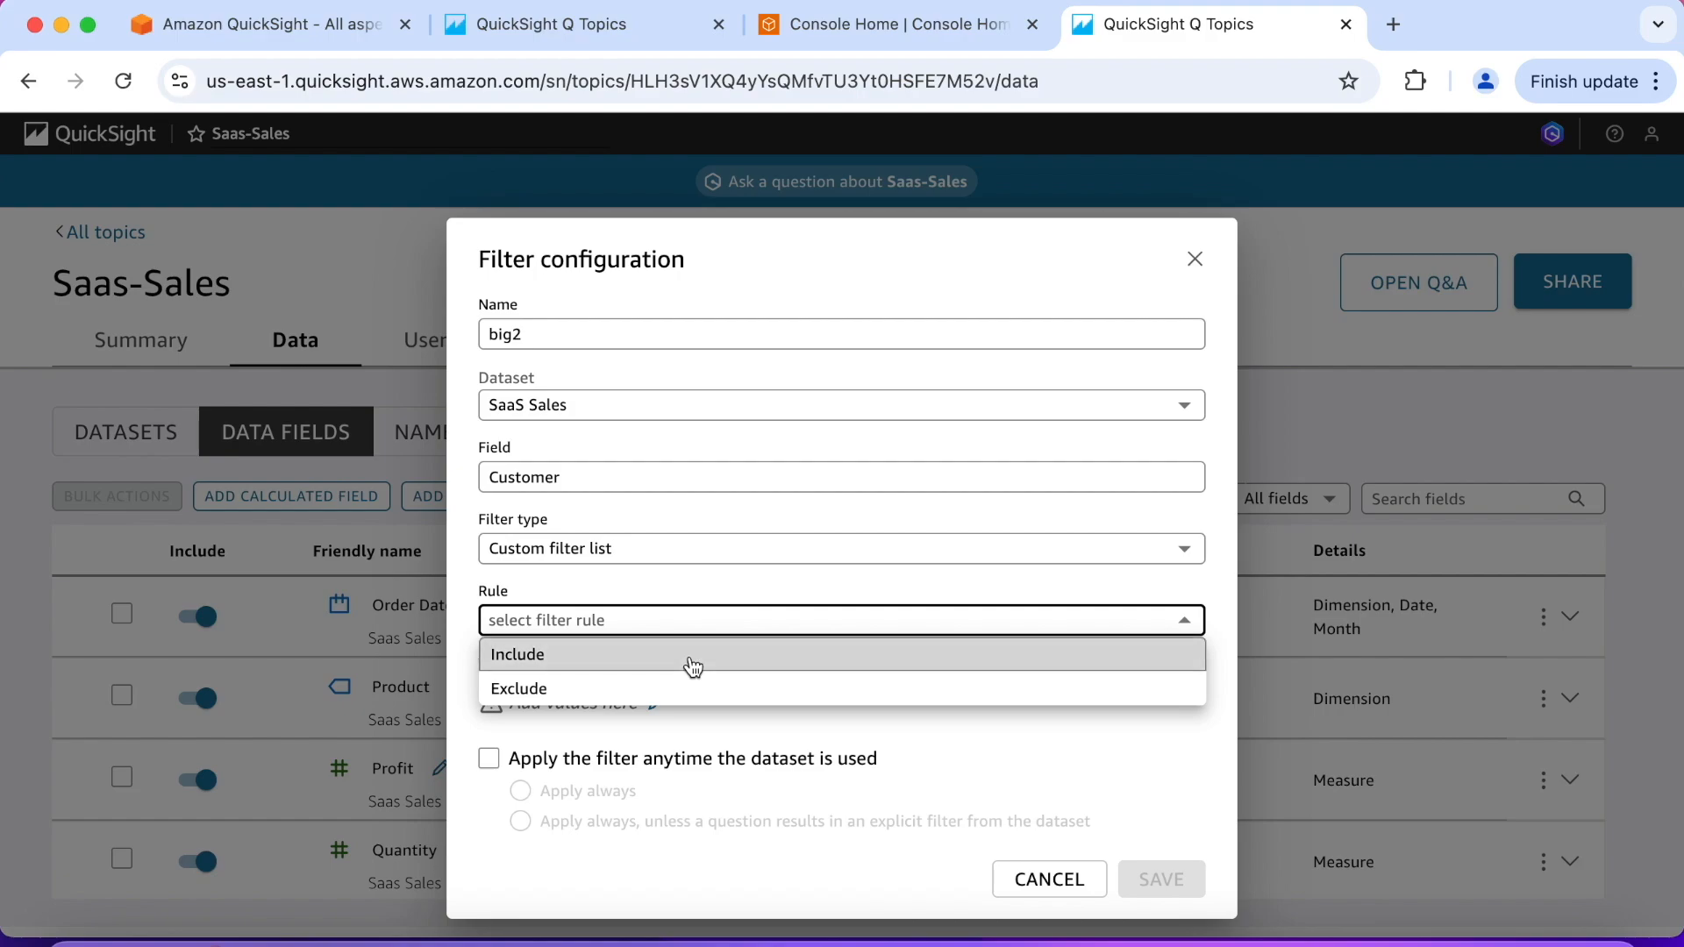
click(691, 660)
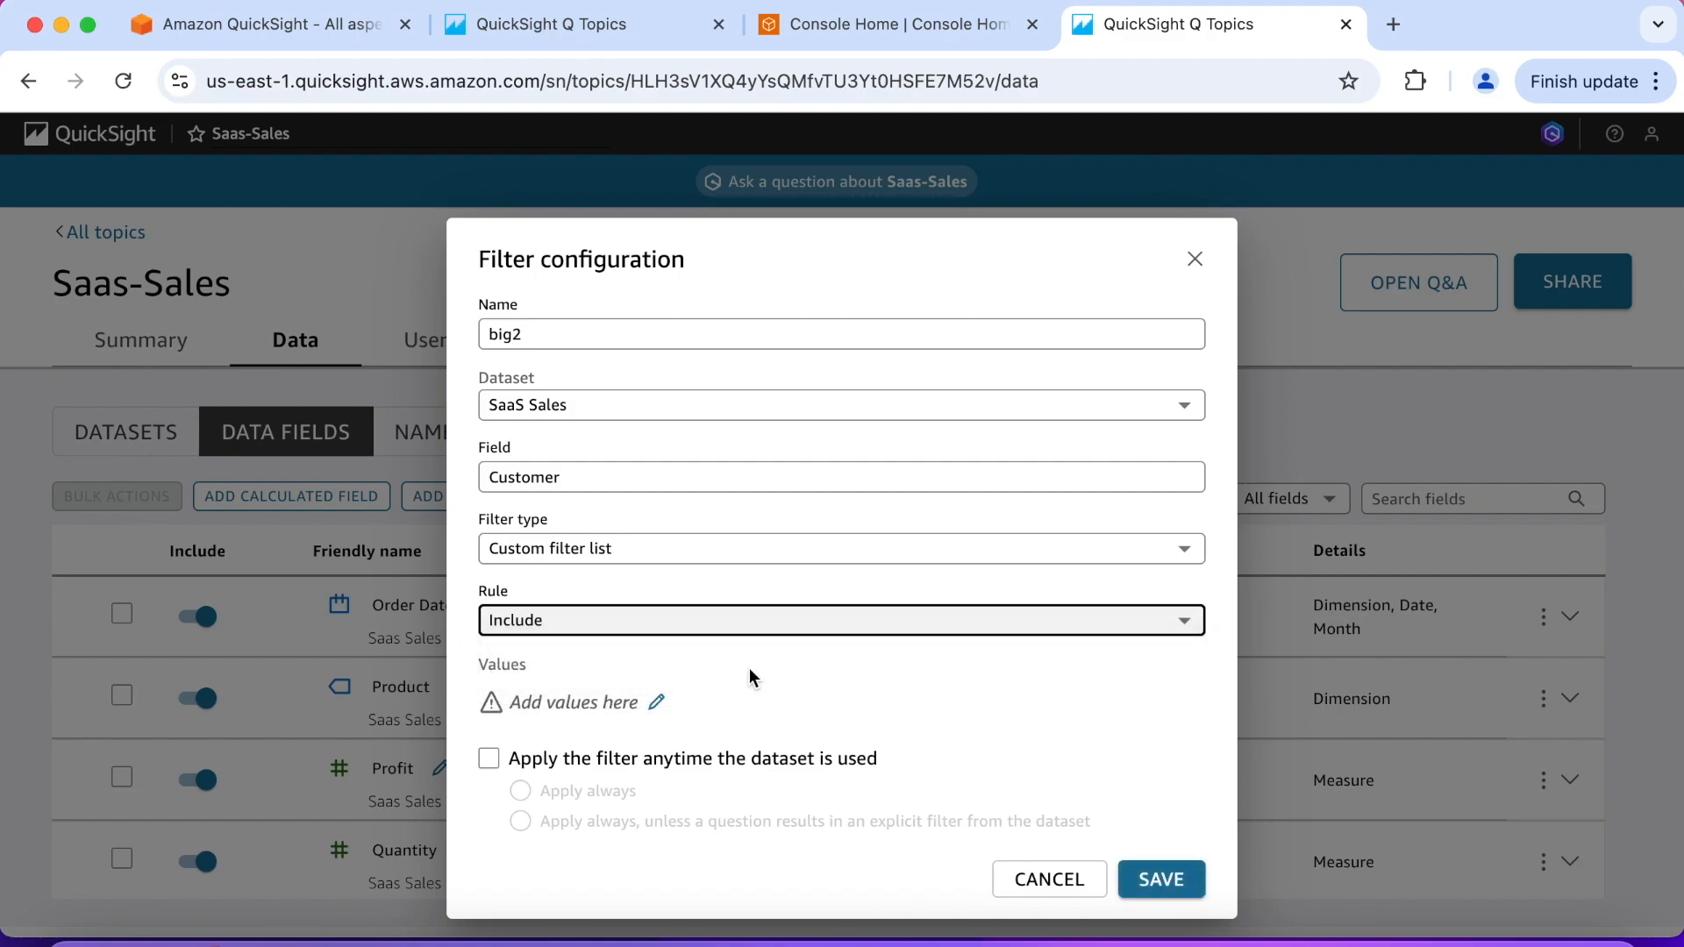
- Add "Example Corp Life Sciences" and "Example Corp Manufactoring" as the big2 filter's values
click(658, 702)
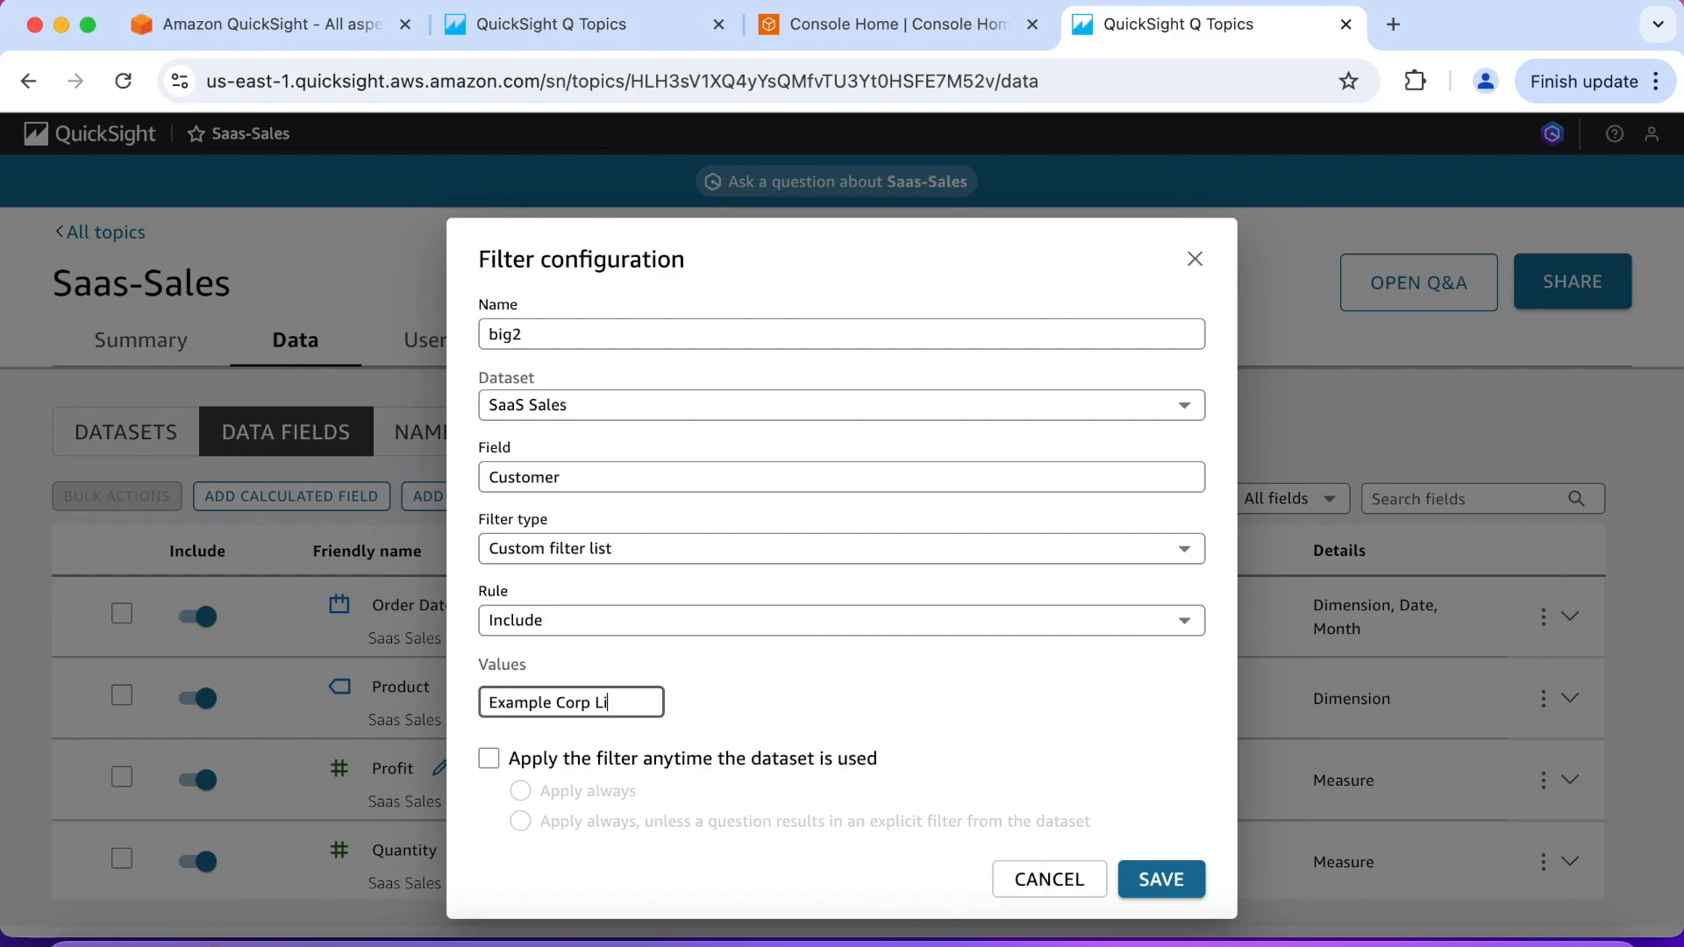
text(ences)
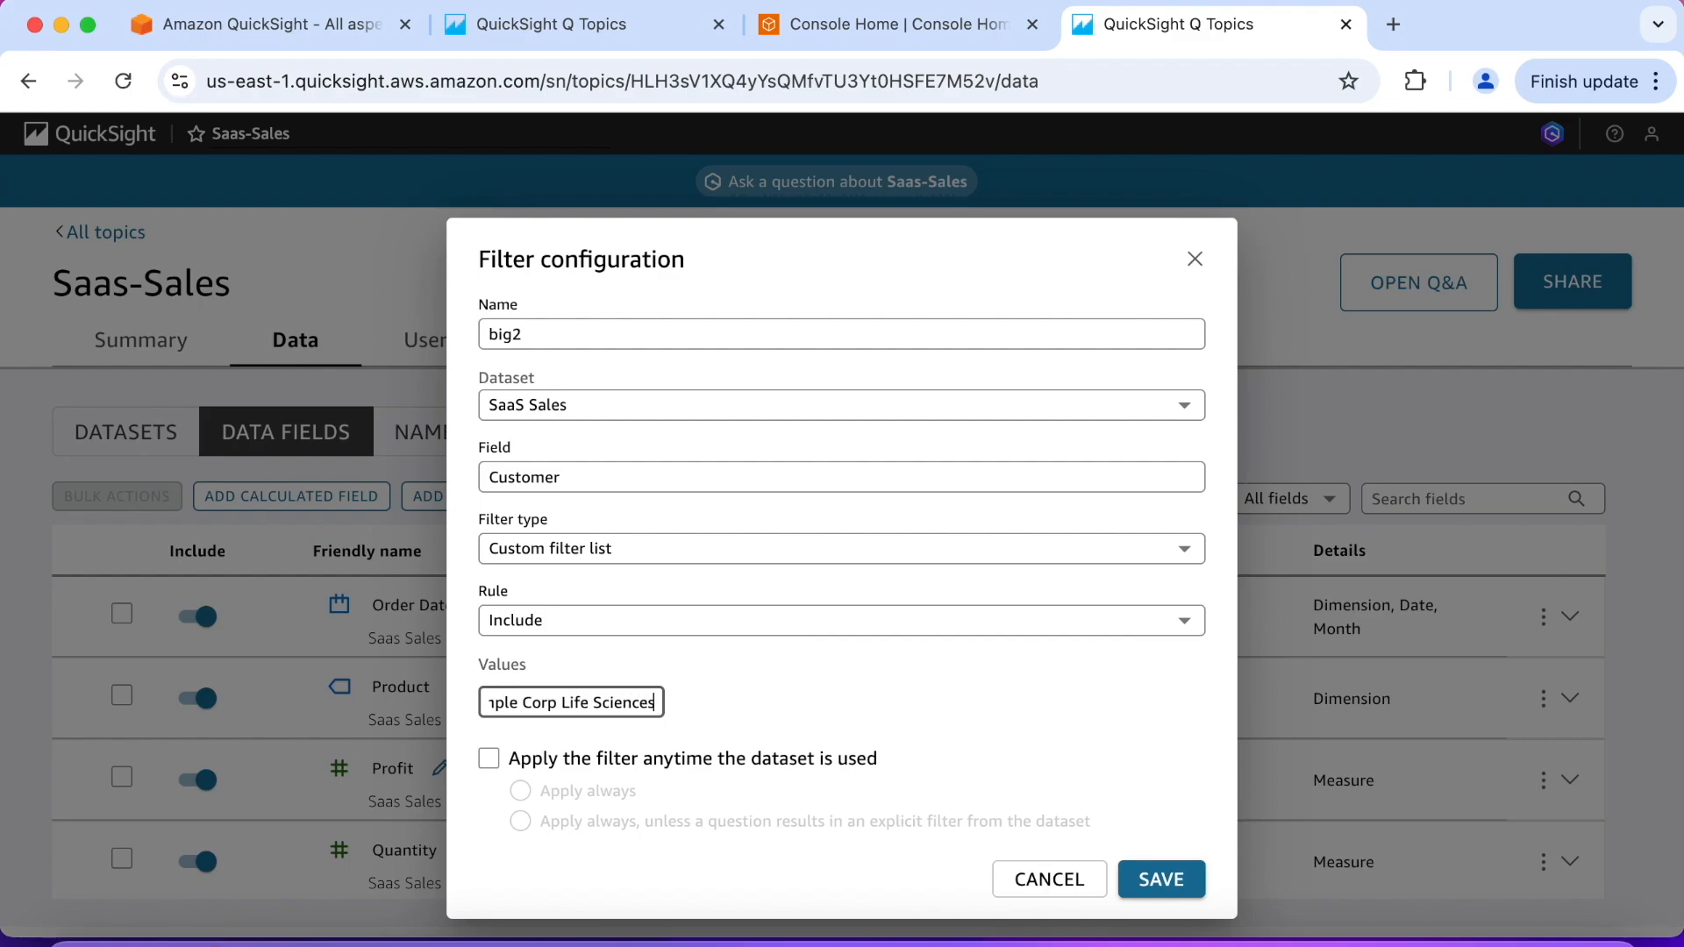
key(Return)
click(743, 702)
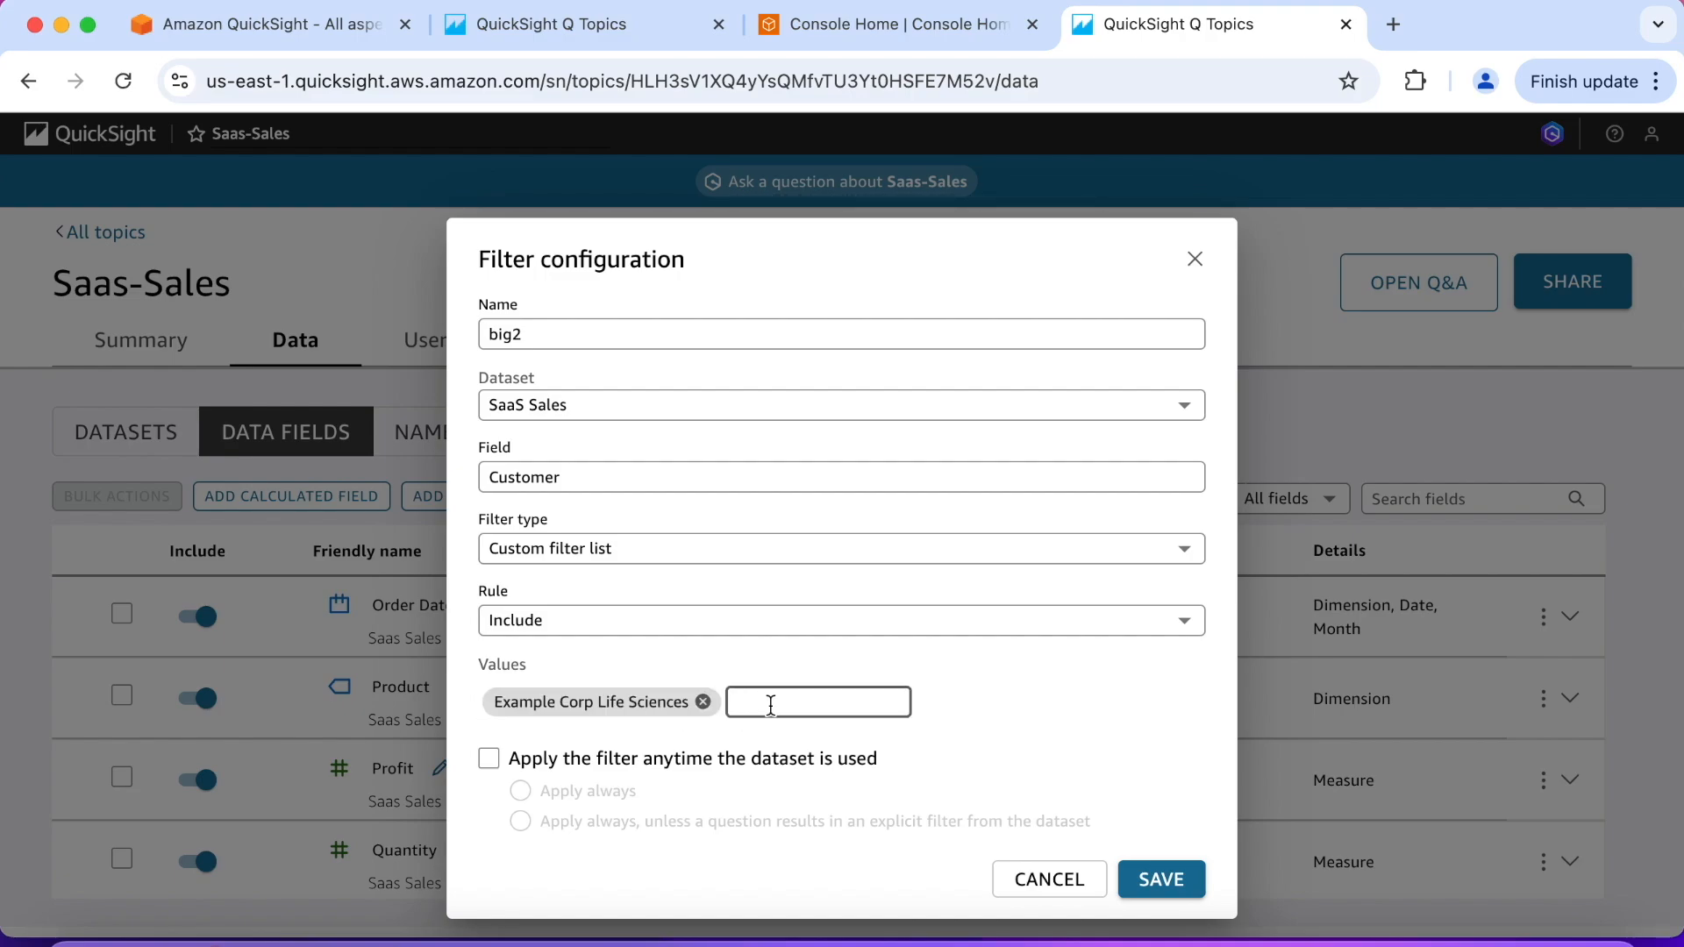
text(Example)
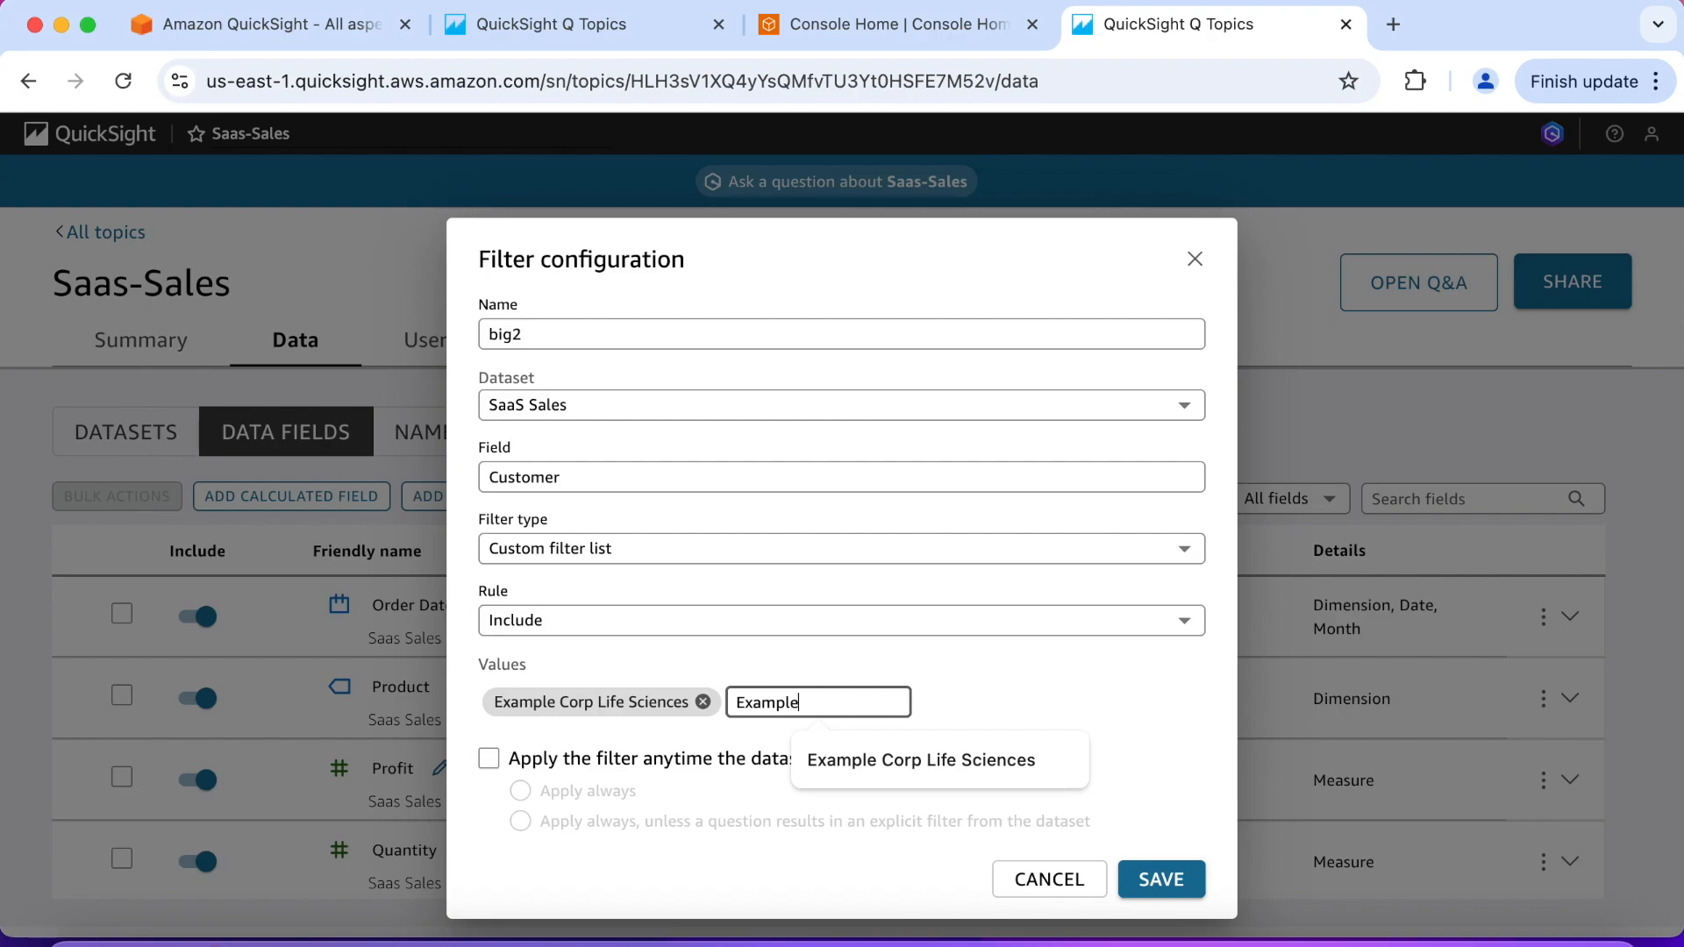
text( Corp Man)
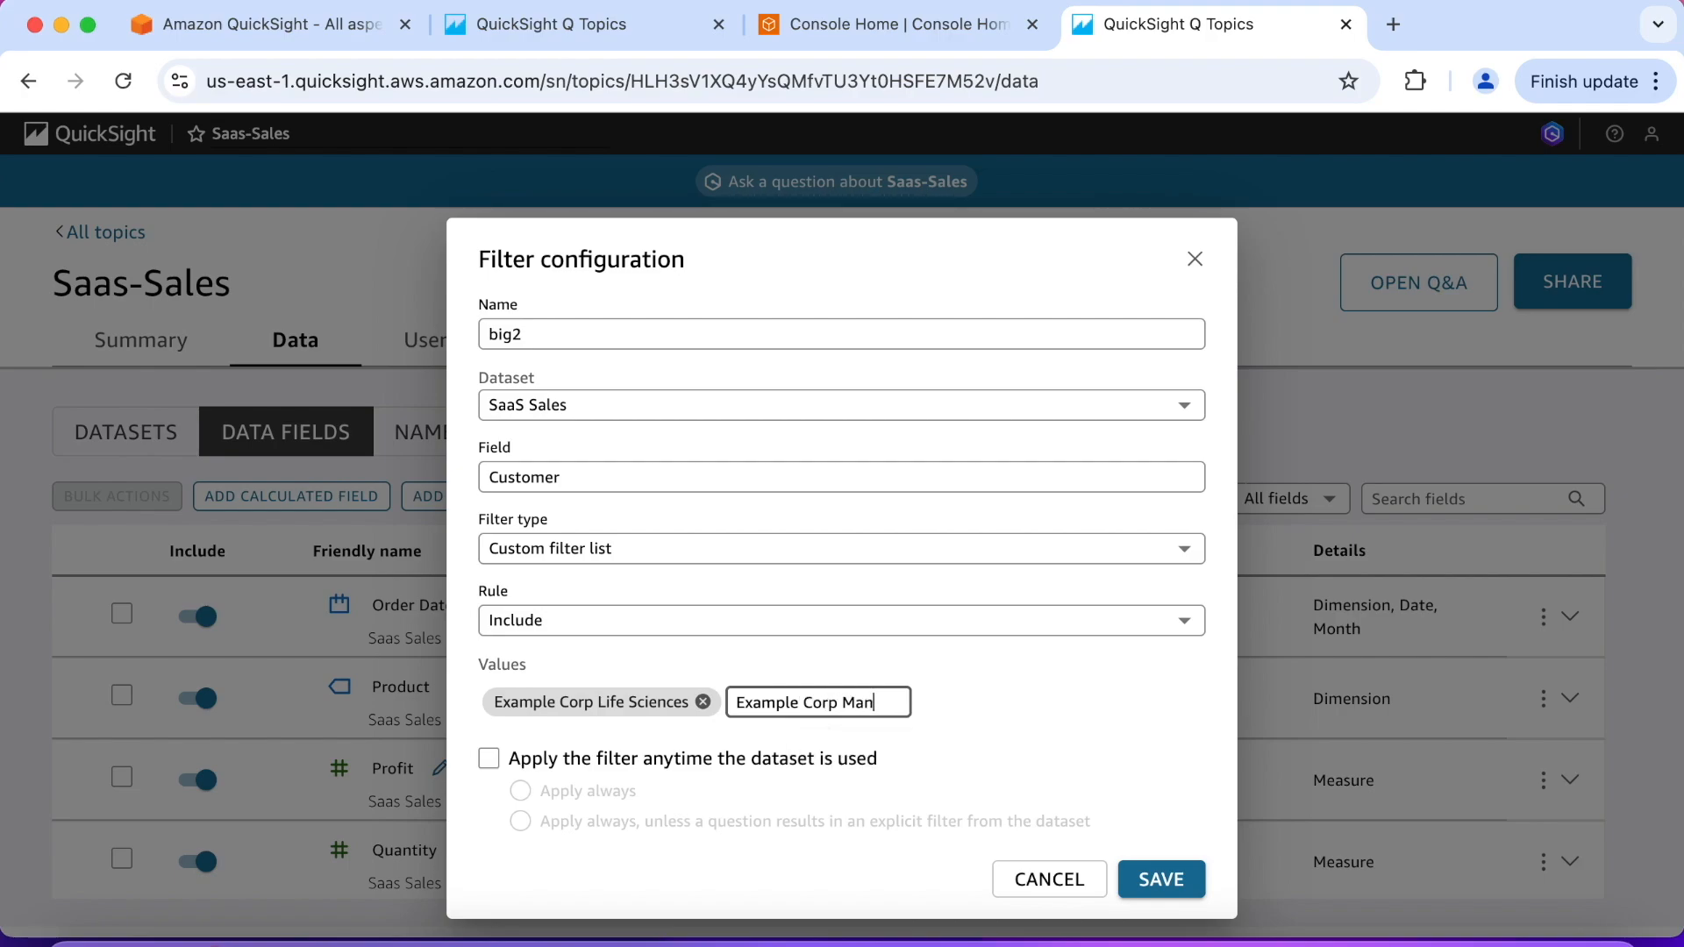
text(ufacturing)
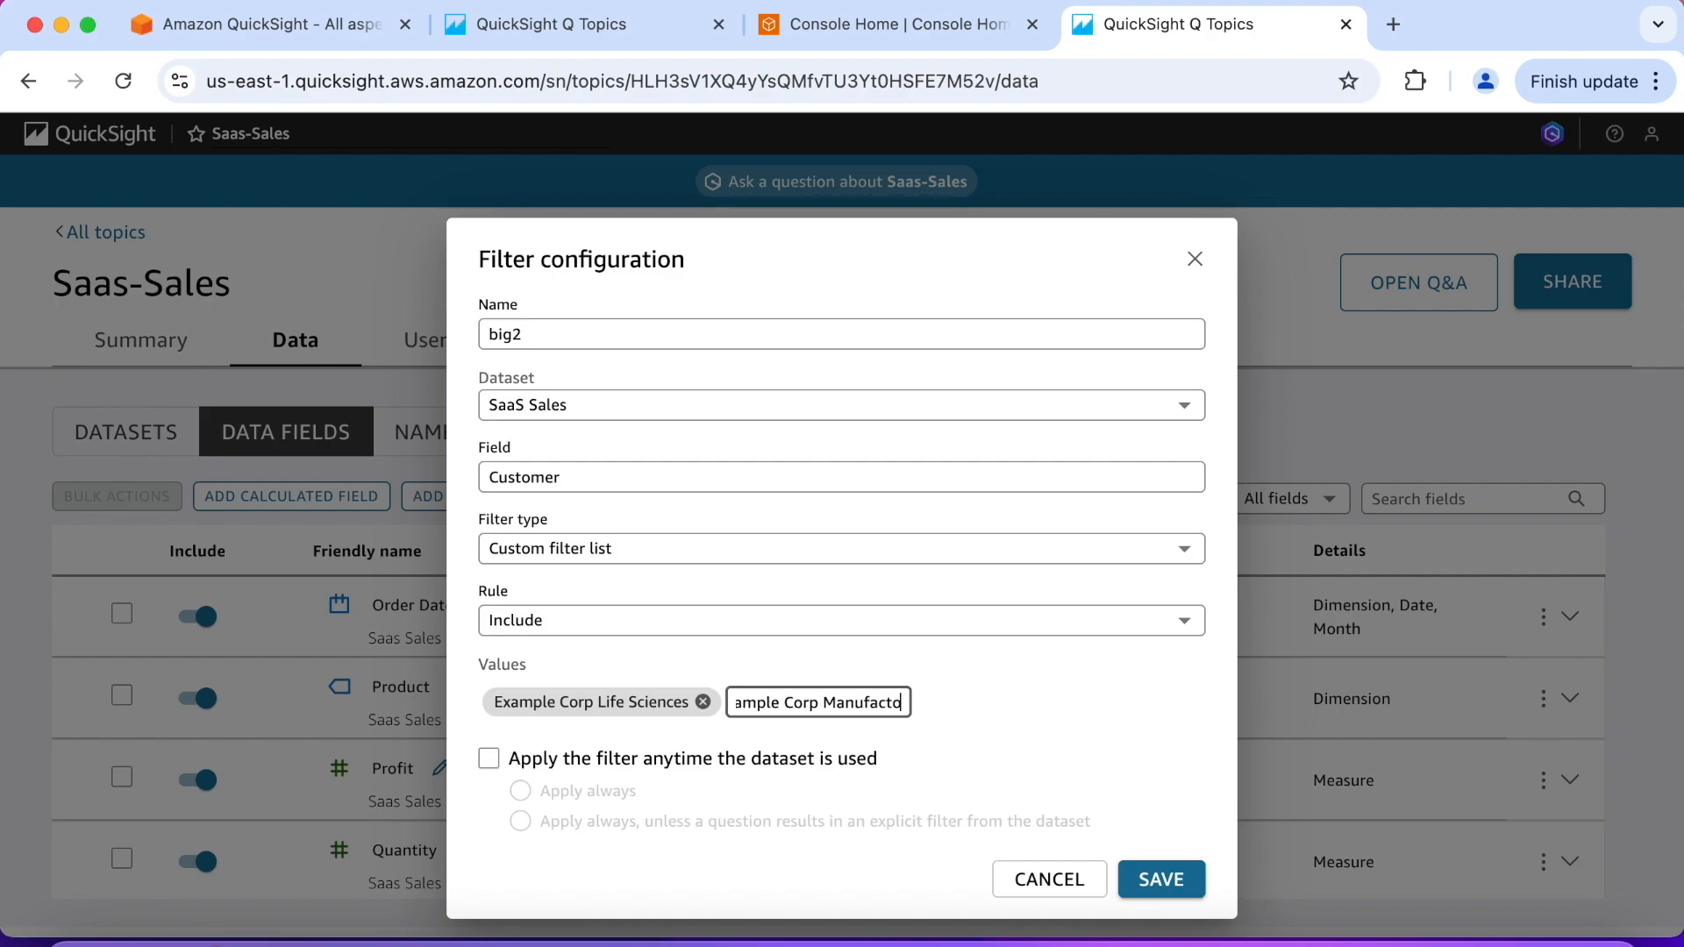
key(Return)
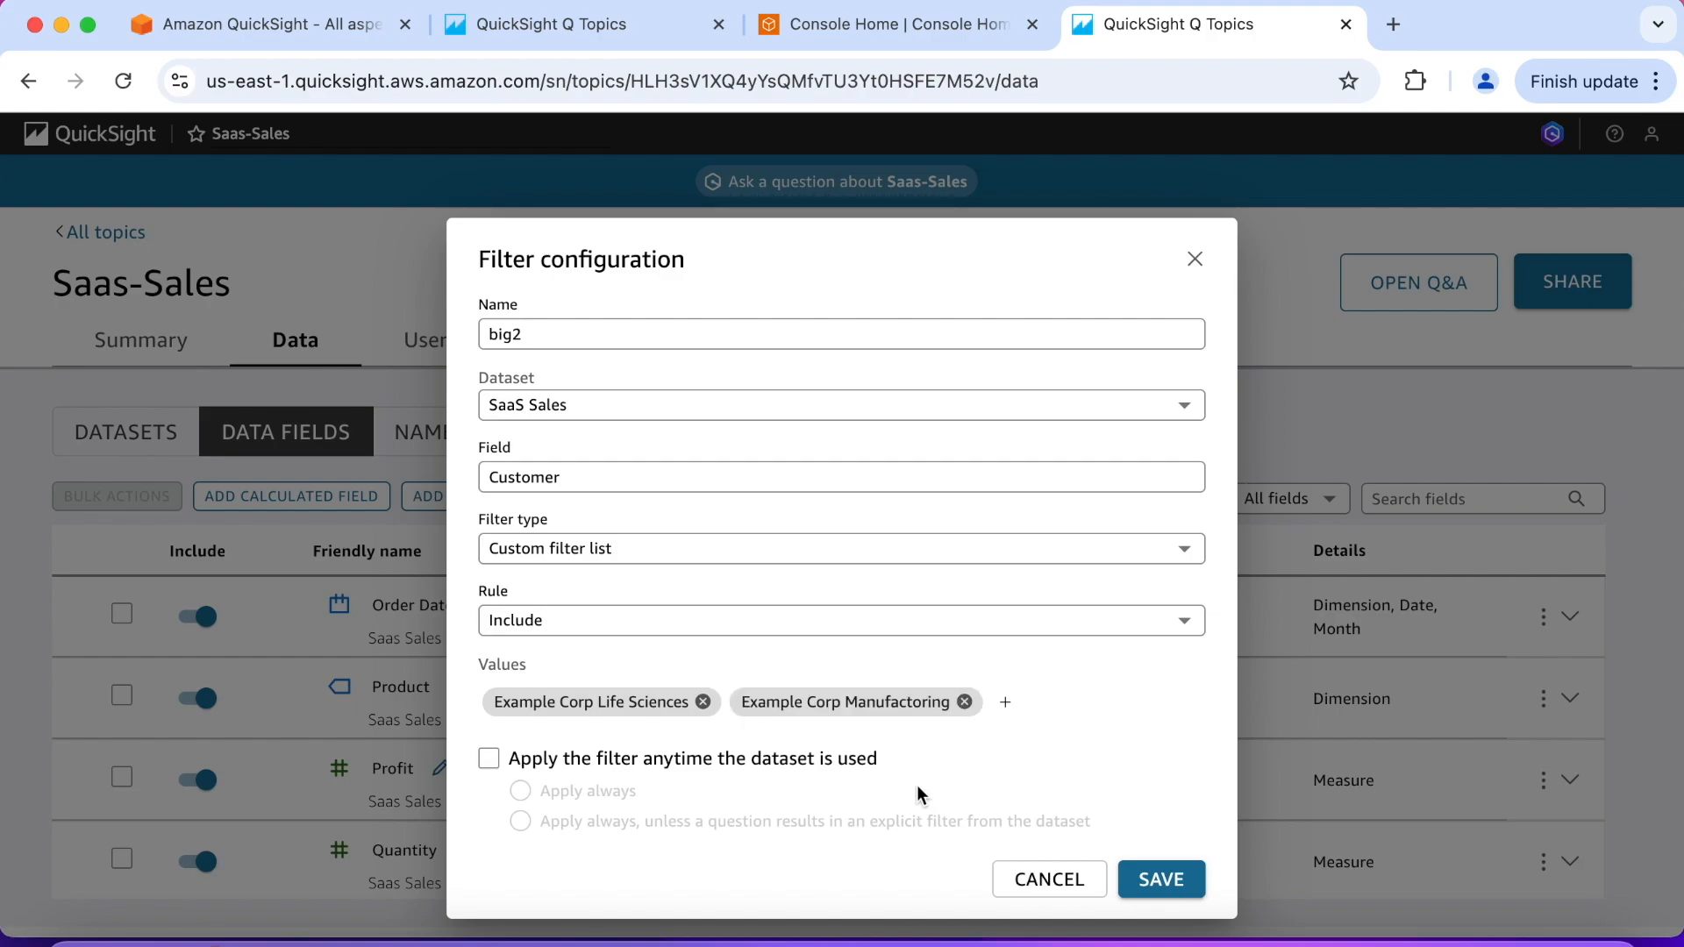
- Save the big2 filter and ask the Saas-Sales topic "Show me sales for big2"
click(1145, 881)
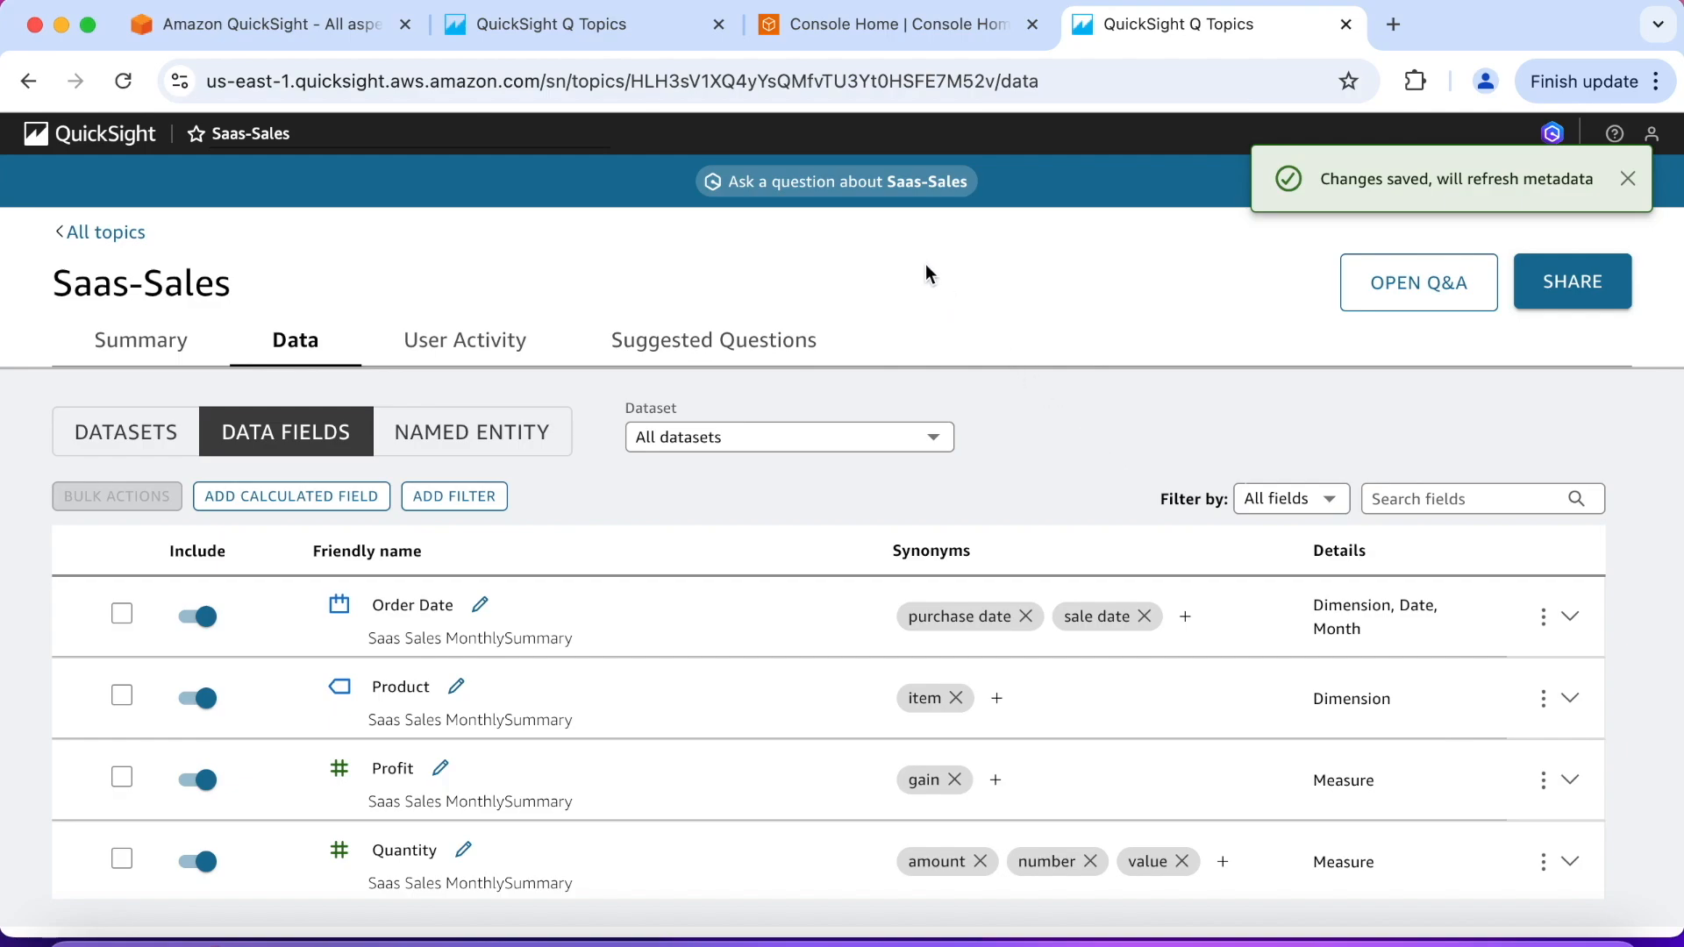
click(893, 185)
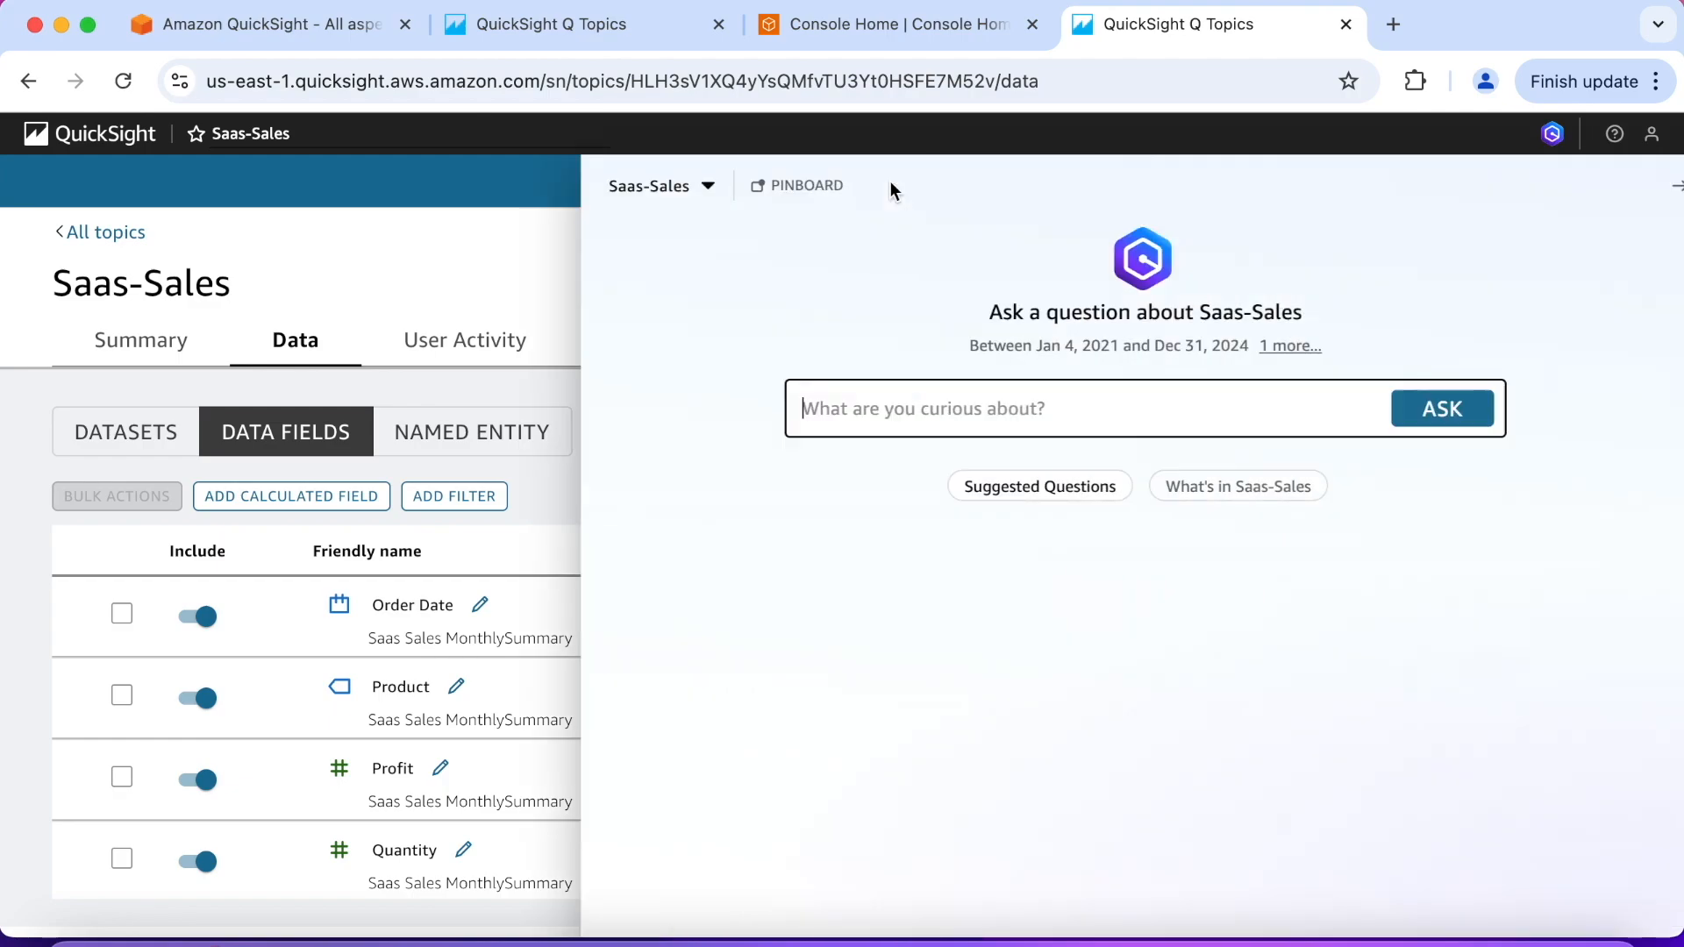
click(862, 412)
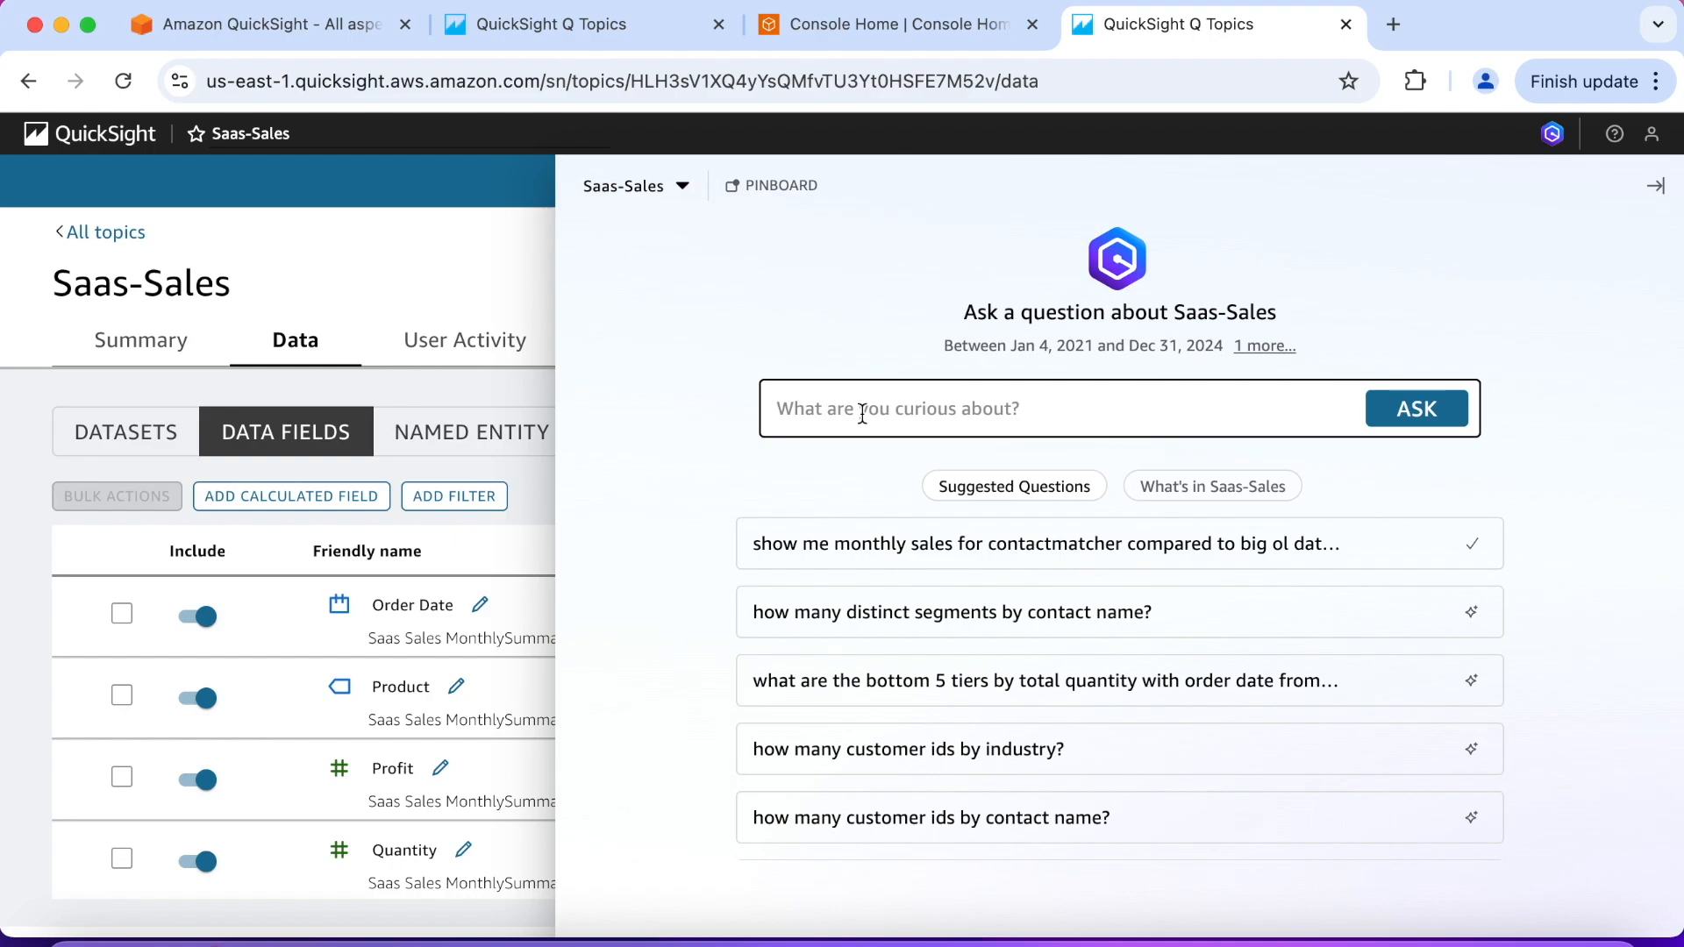
text(S)
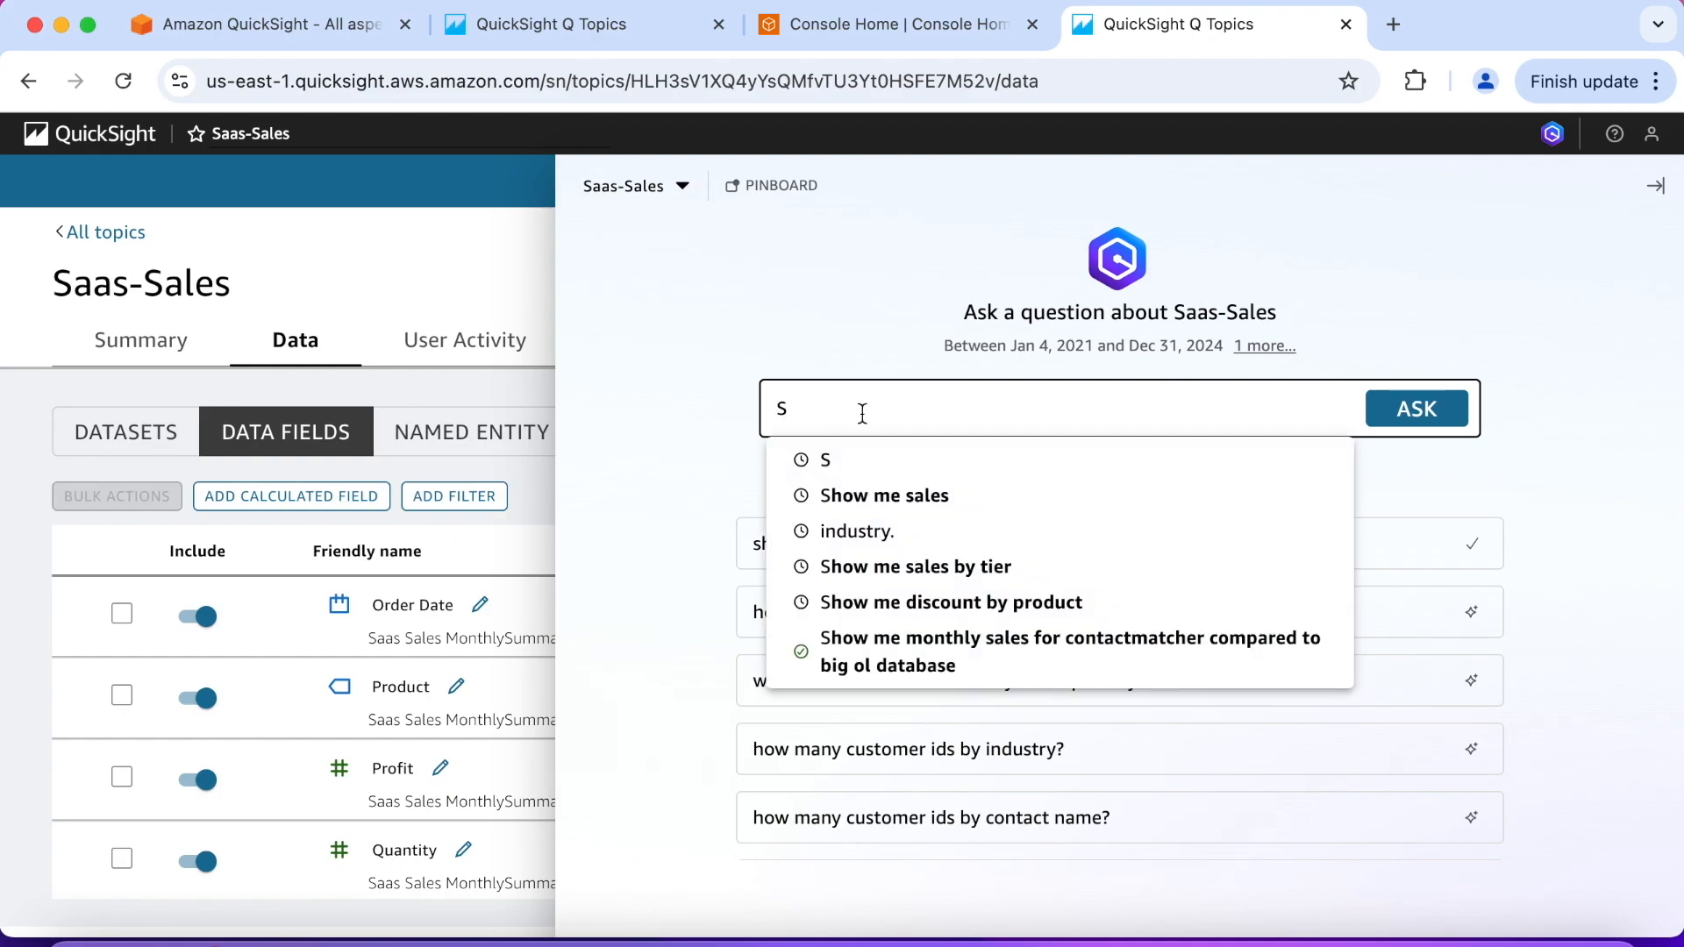
text(how me sales)
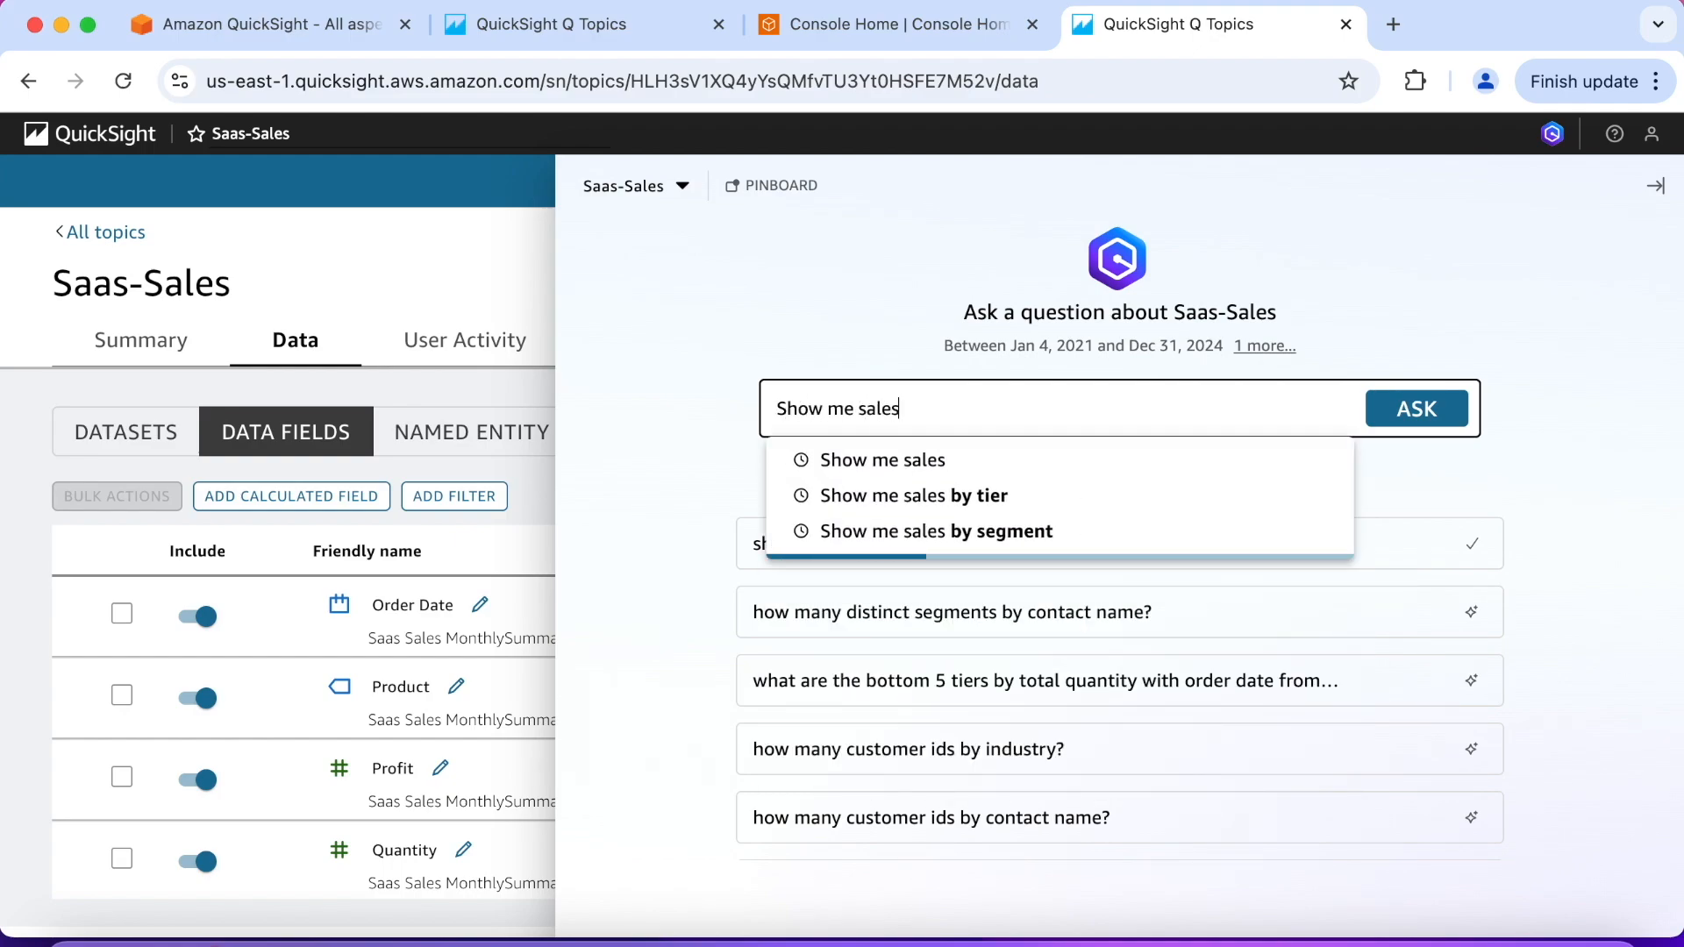
text( for big2)
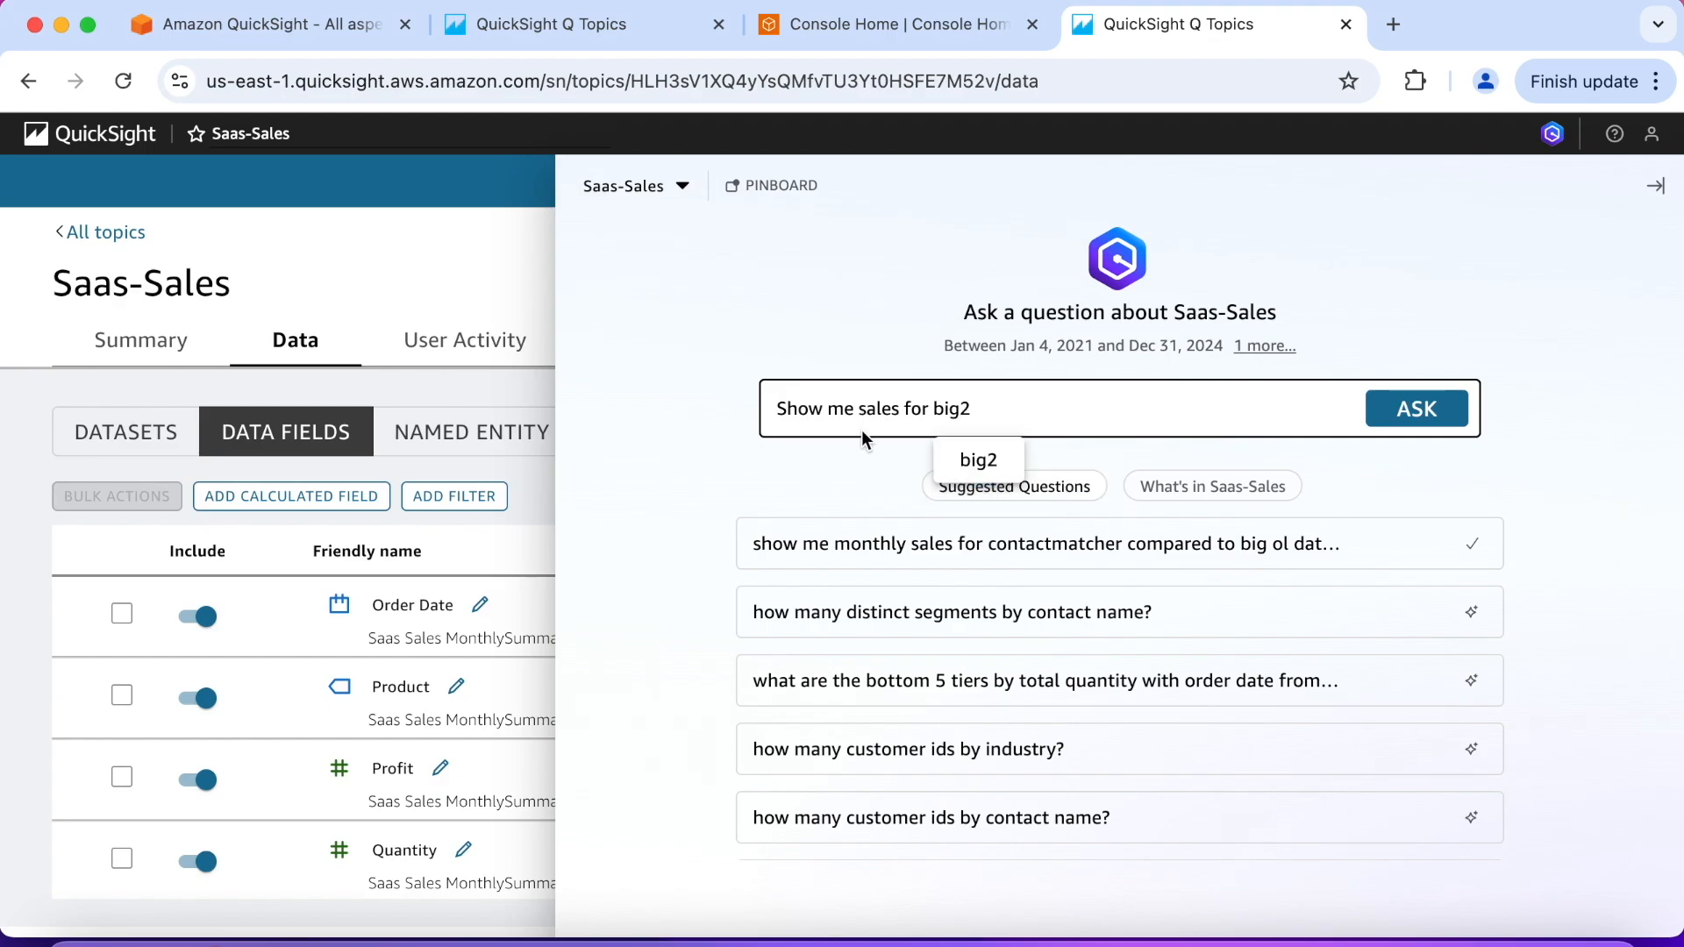
click(1395, 410)
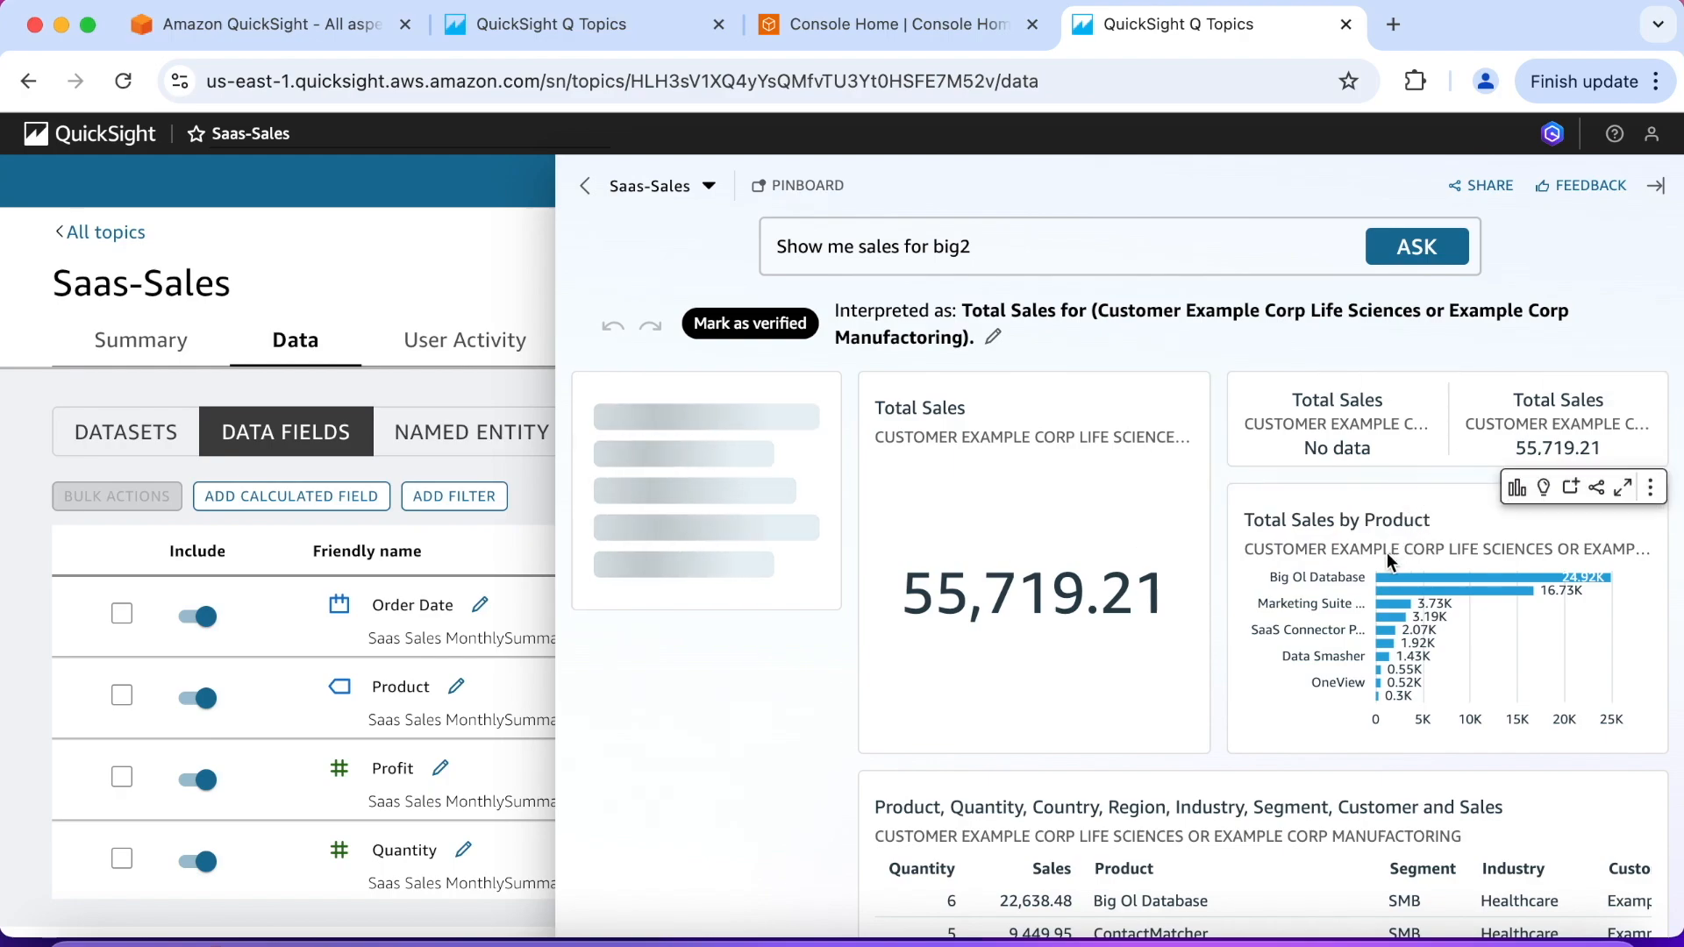
- Look through the charts, summary and table of the big2 sales answer, and close the Q&A pane
scroll(1270, 642, down, 1)
scroll(1269, 644, down, 1)
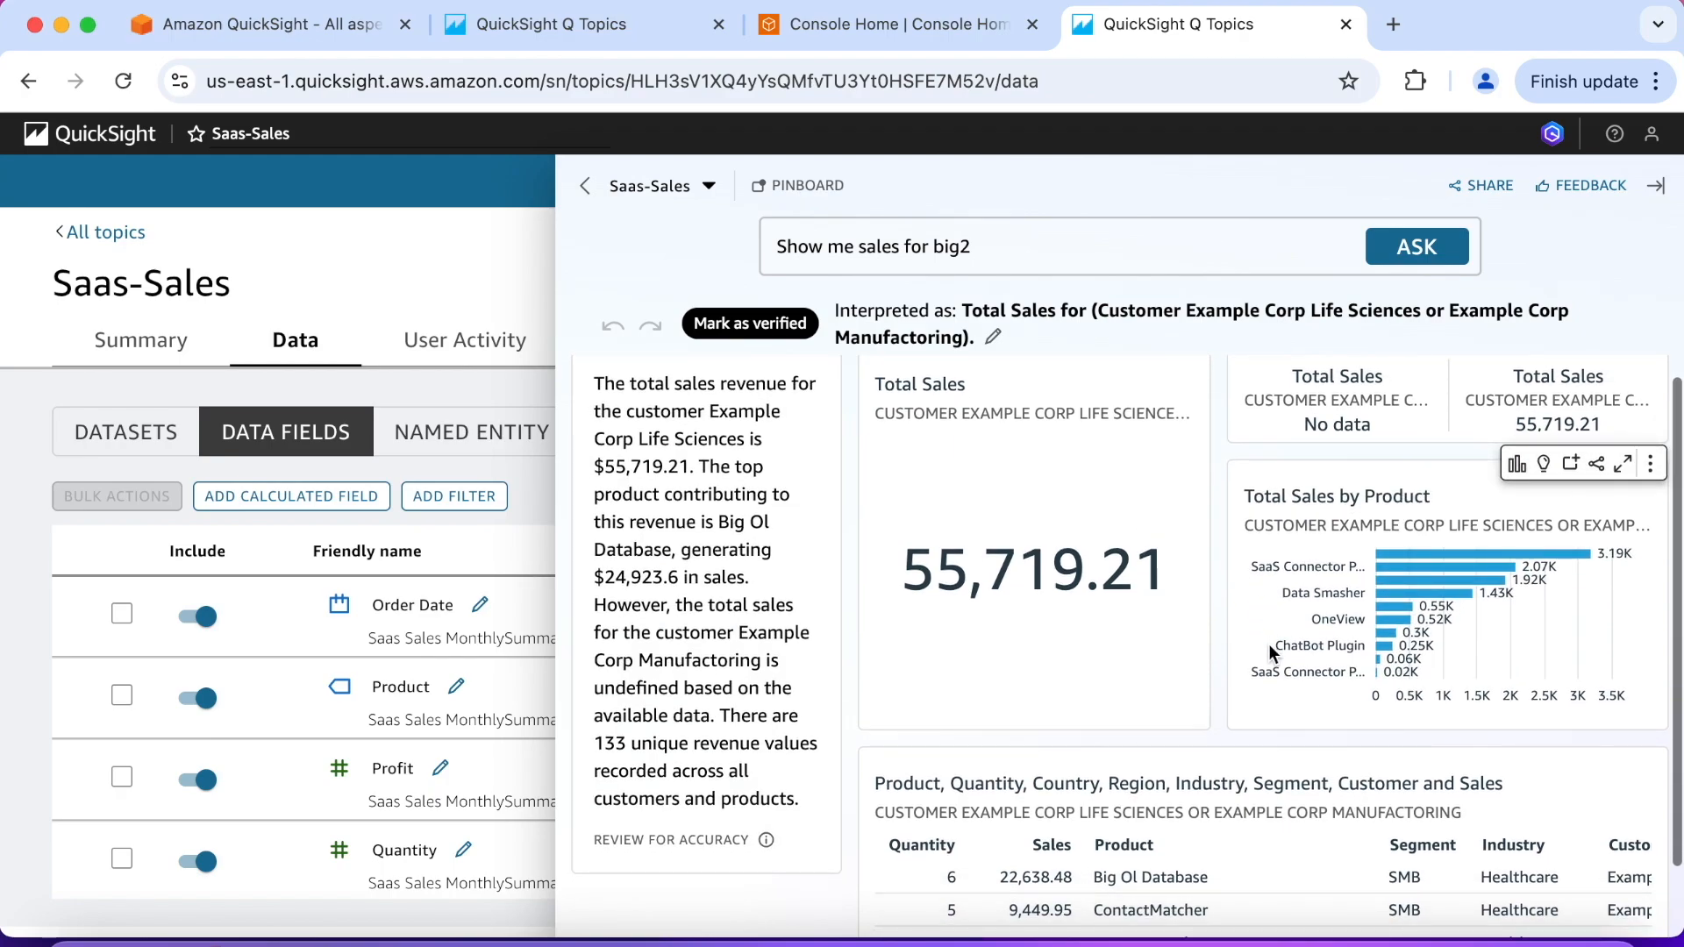
scroll(1234, 819, down, 2)
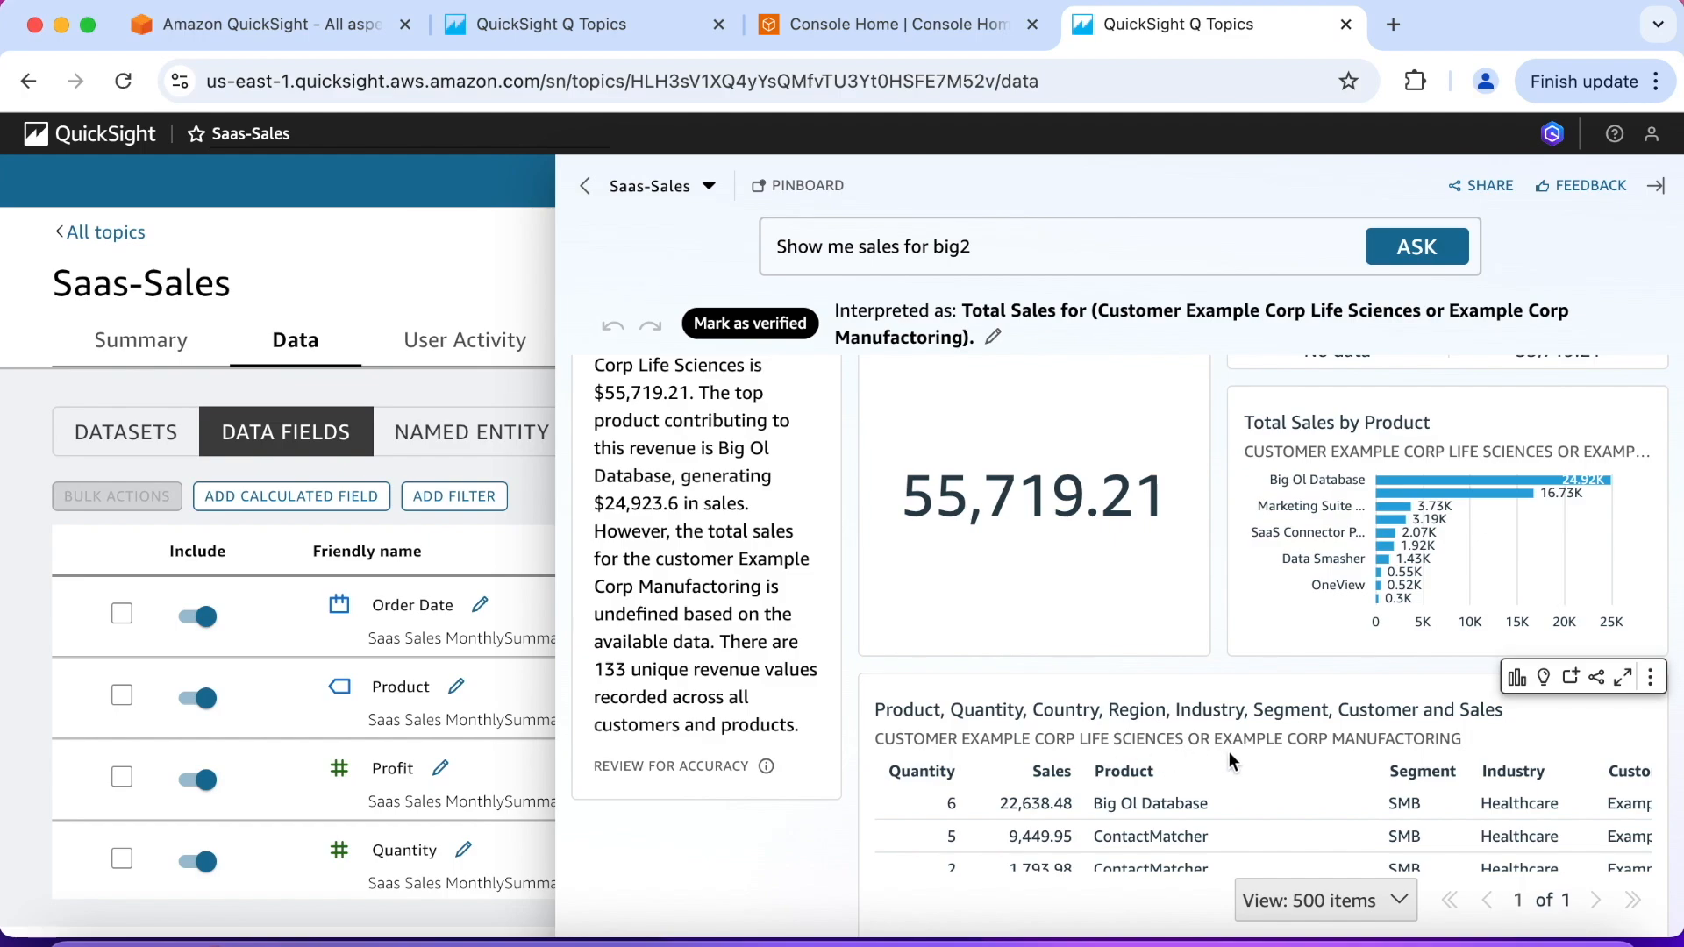
scroll(1228, 629, up, 3)
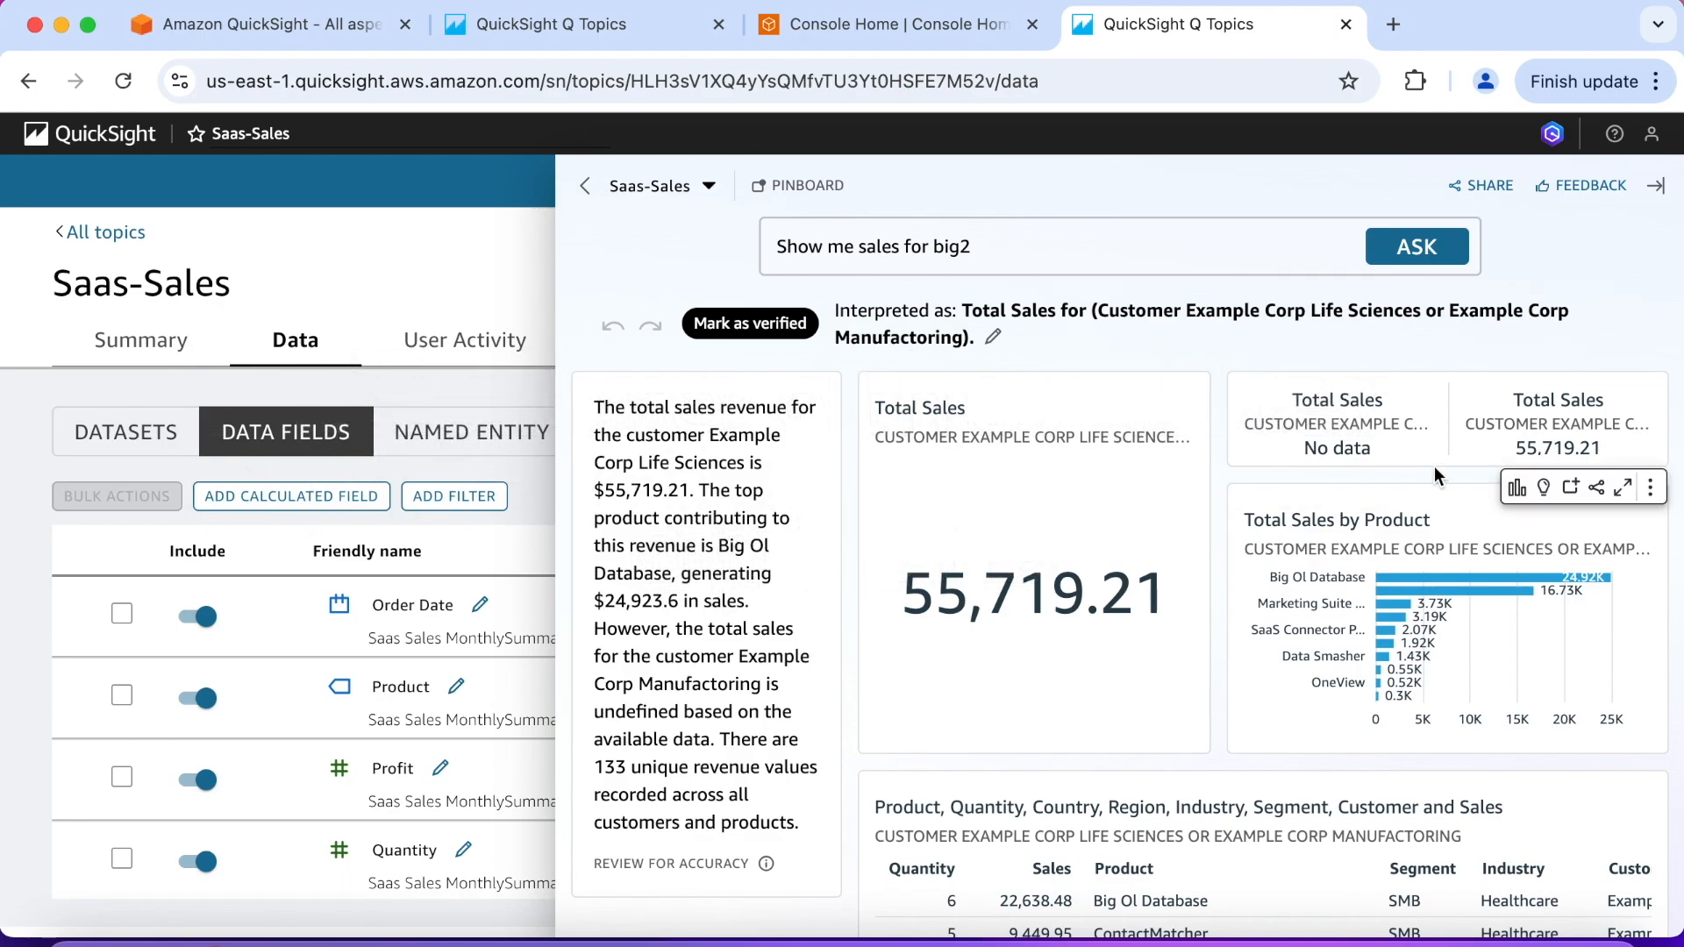
click(1657, 188)
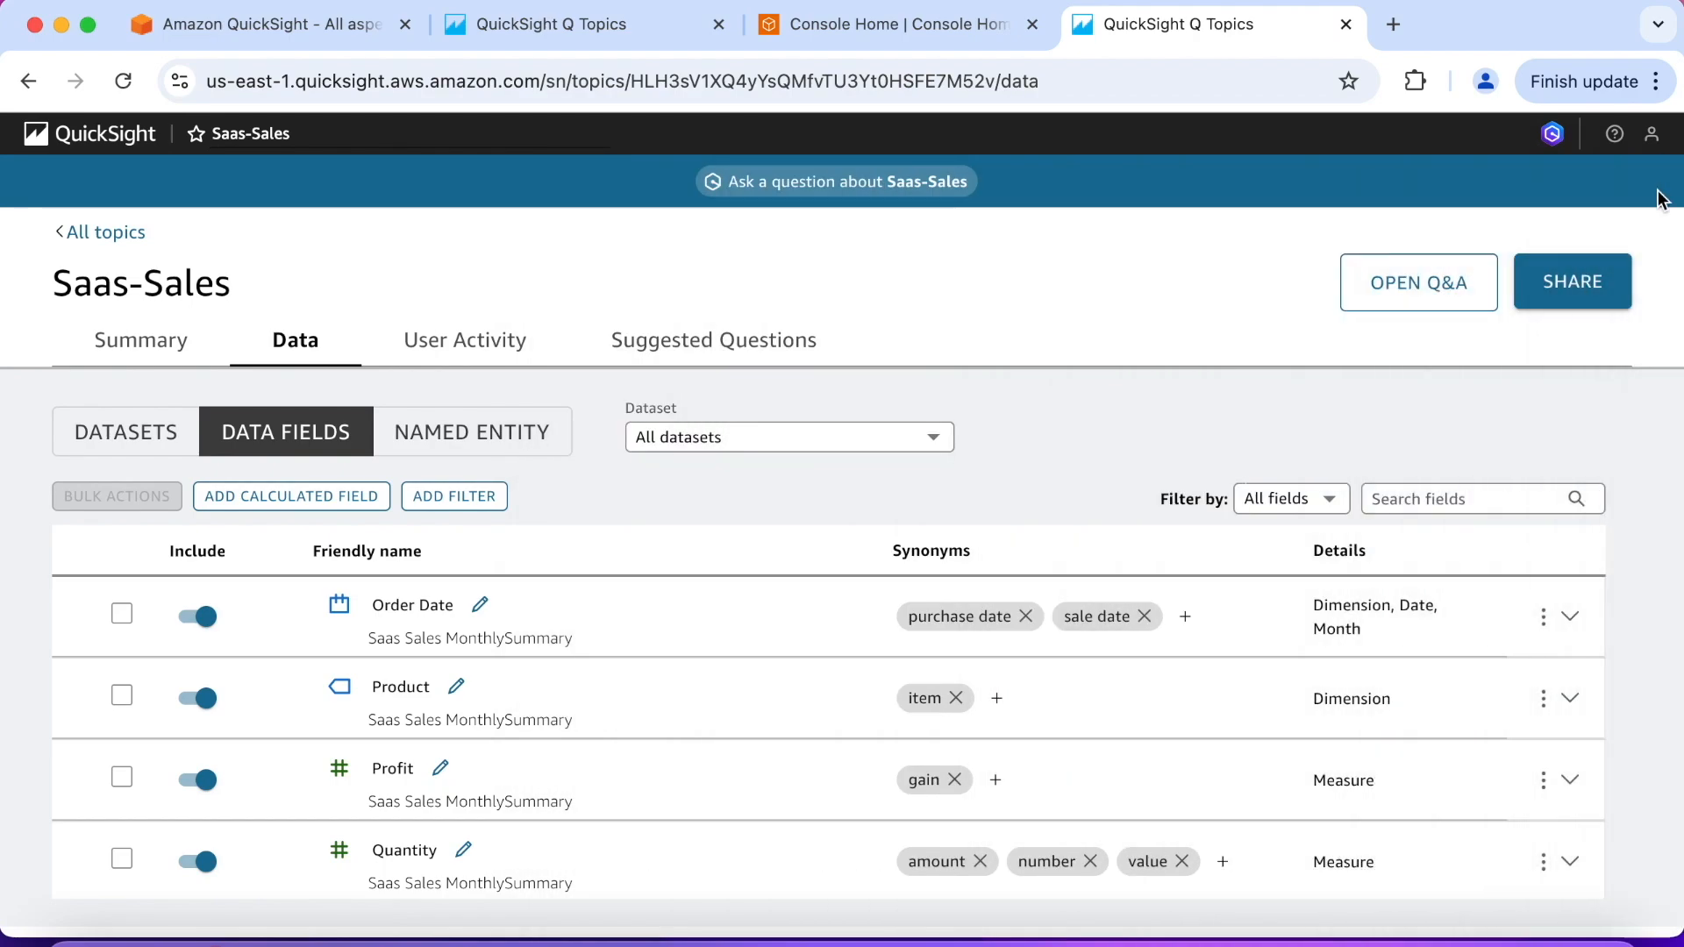
- Find the big2 filter by searching the data fields for "big" and make it apply anytime the dataset is used, with Apply always
click(1453, 493)
text(big)
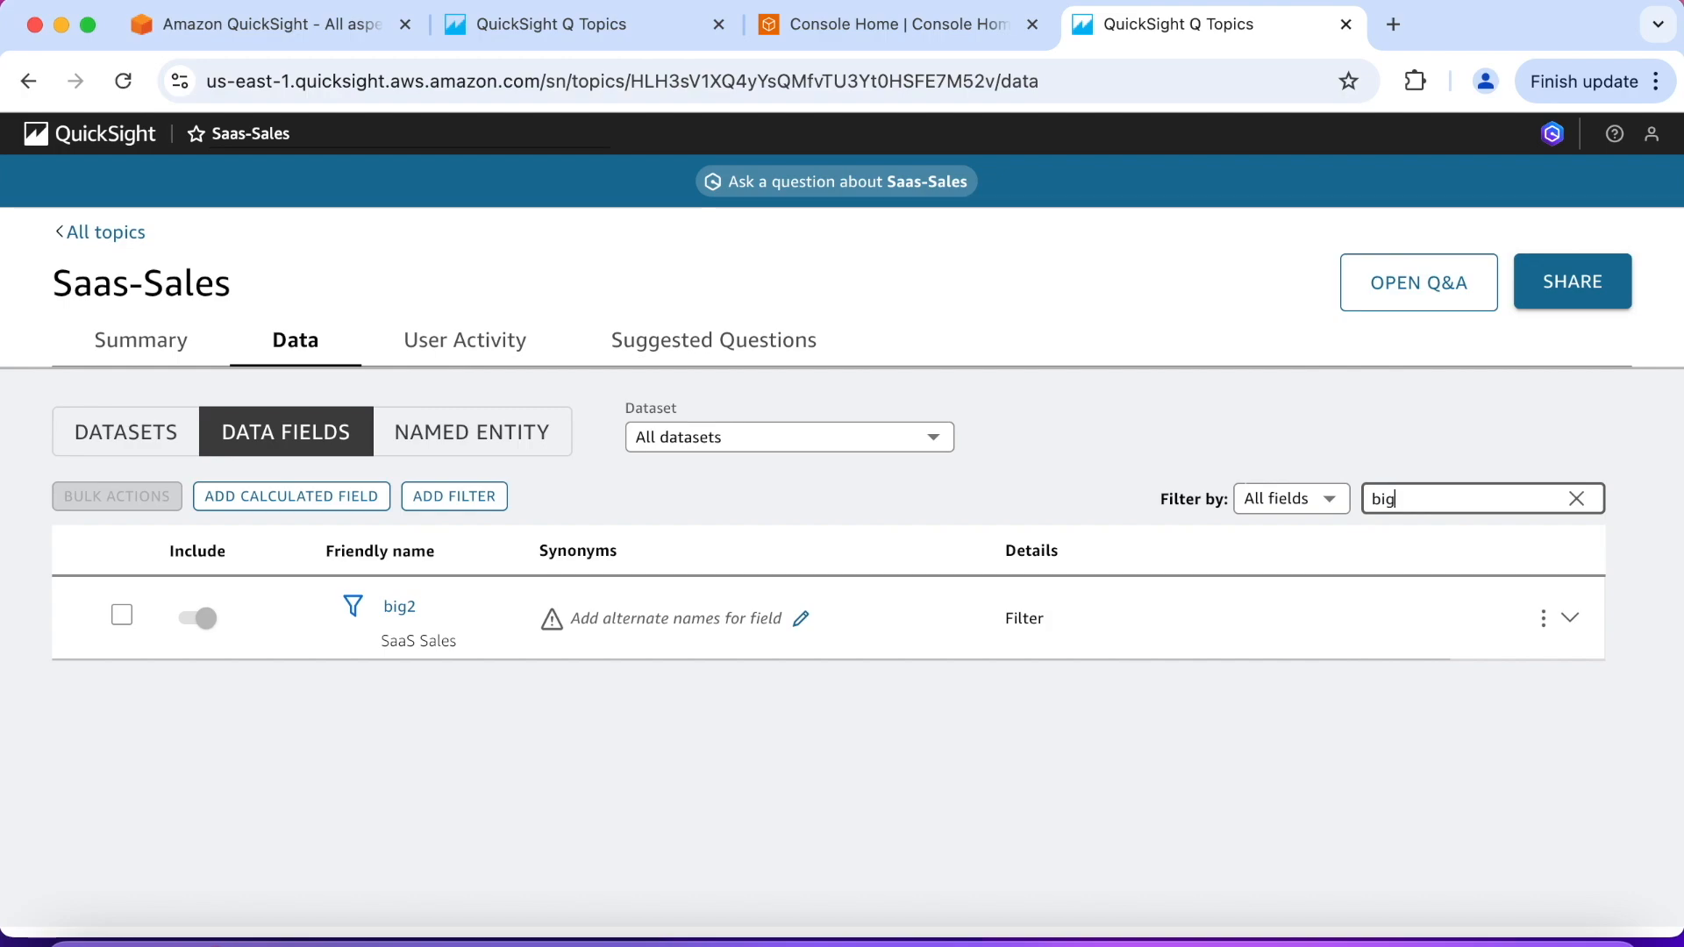
click(905, 639)
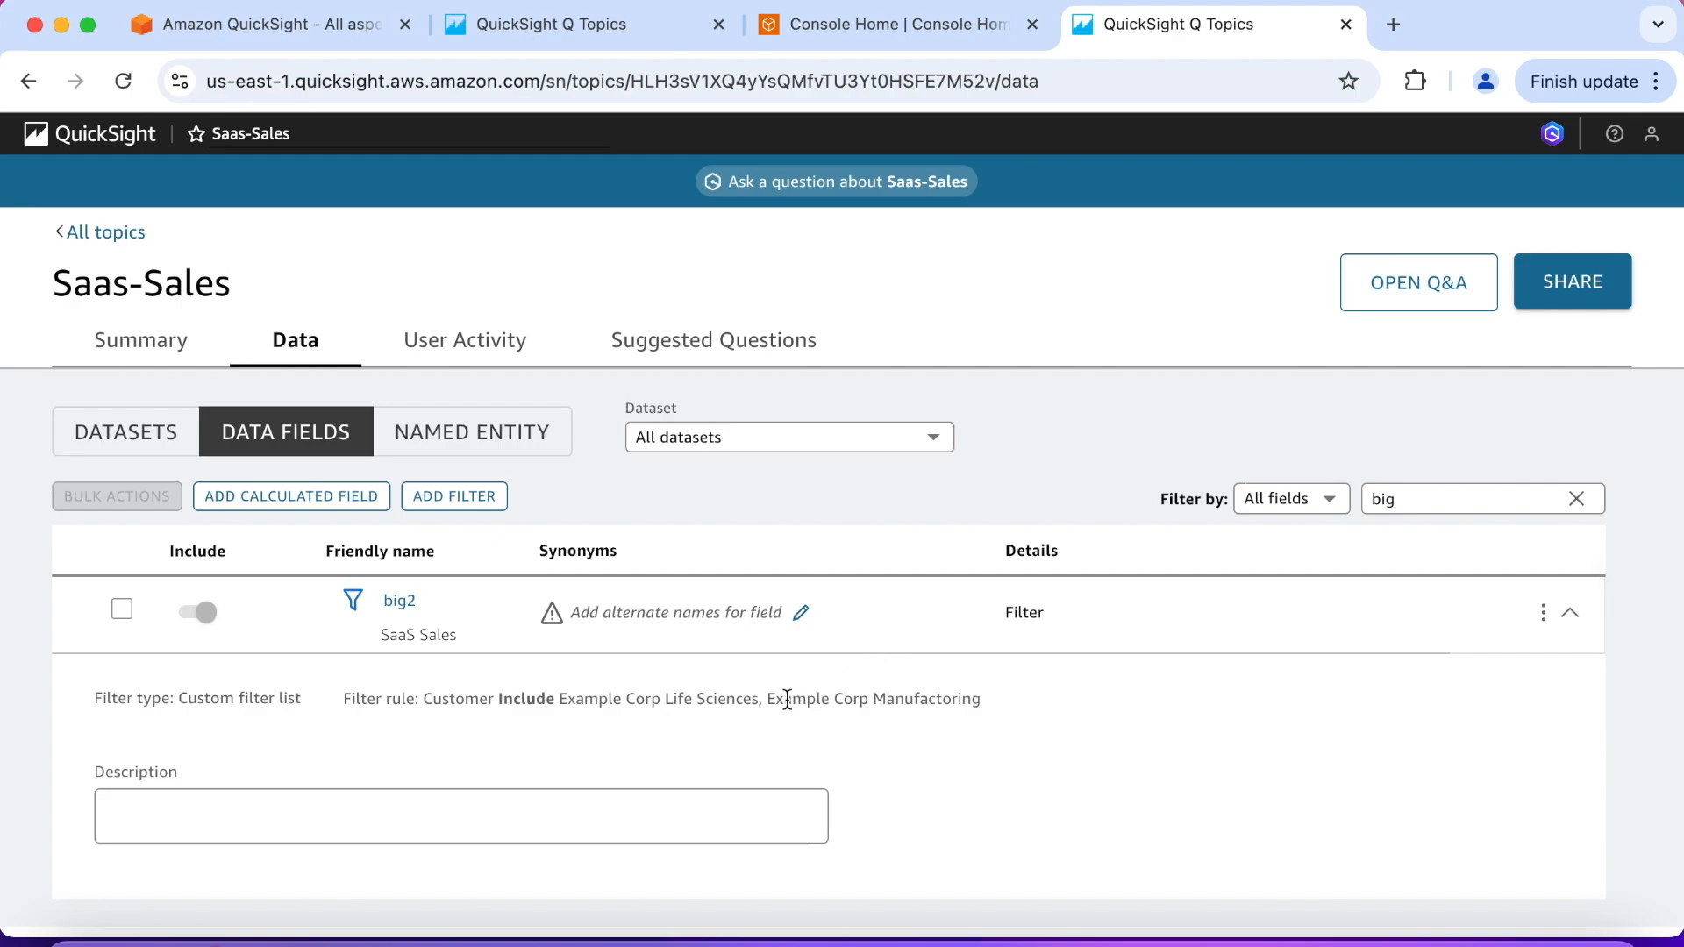
scroll(787, 699, down, 3)
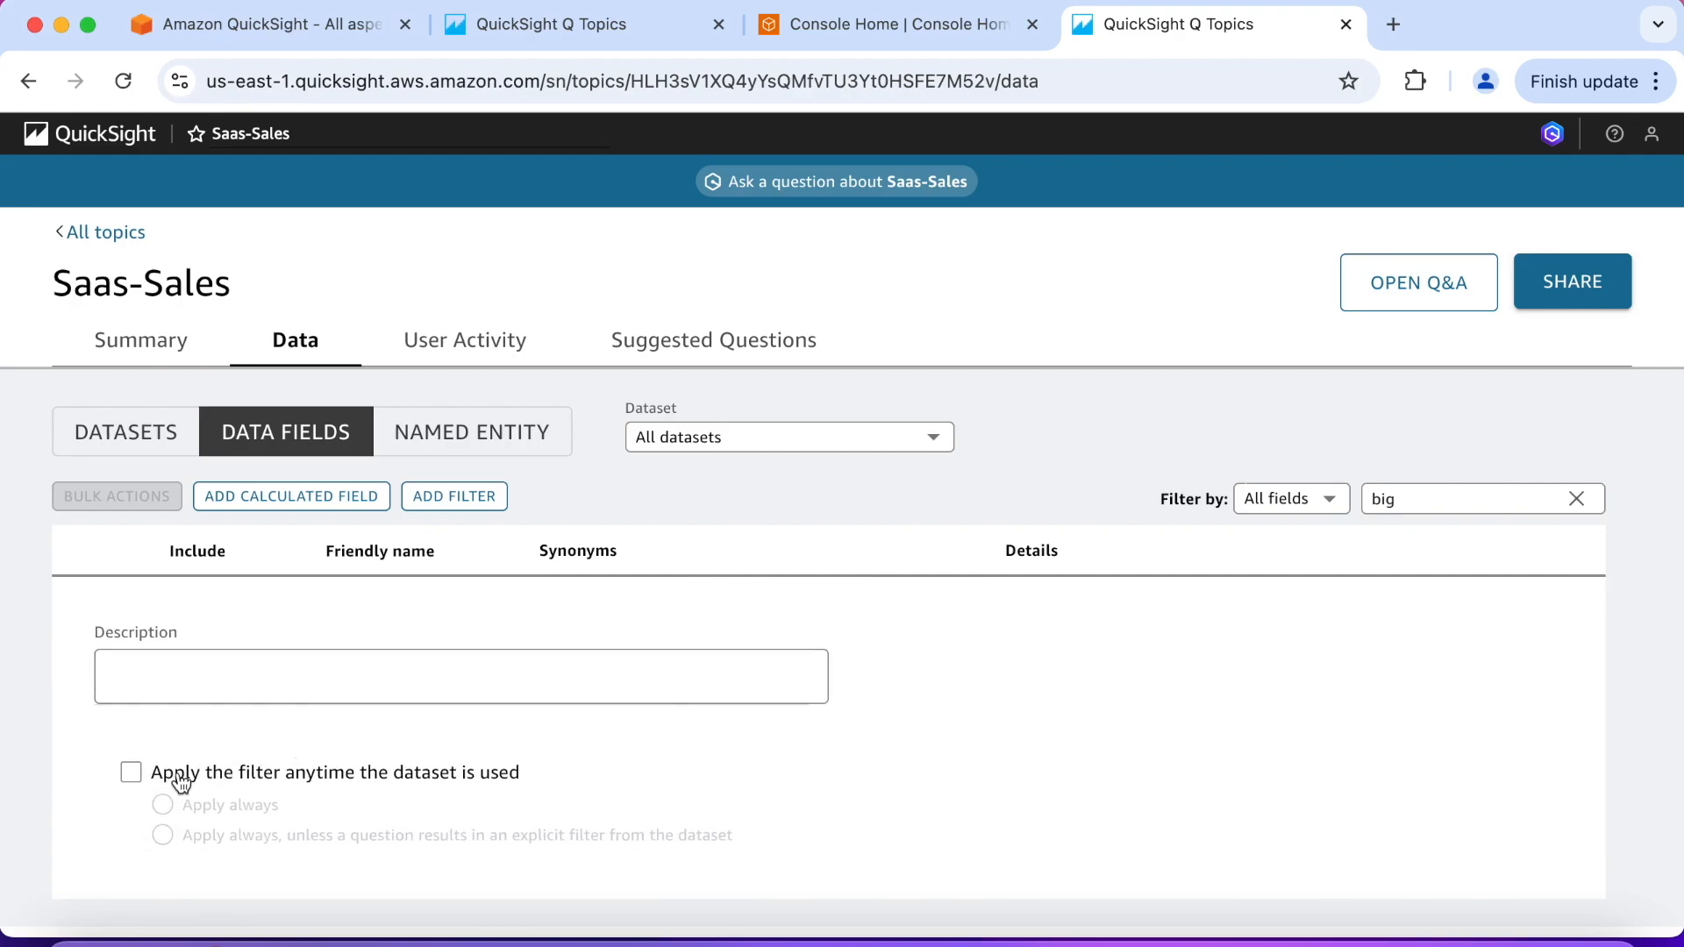
click(134, 777)
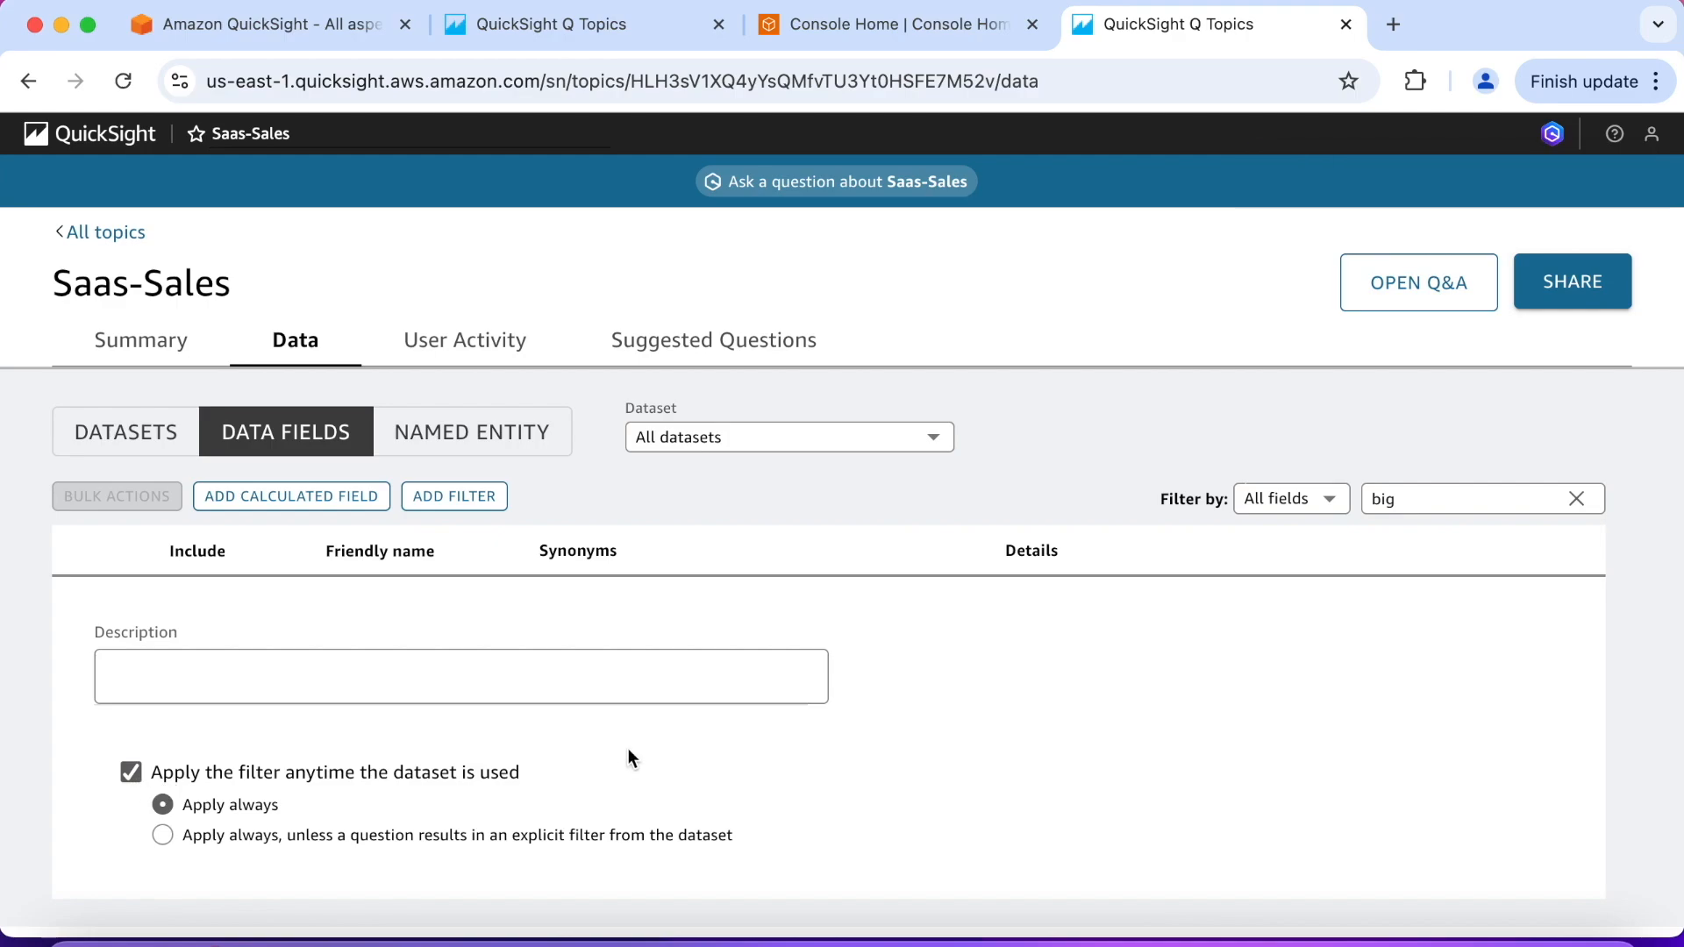
scroll(859, 744, up, 3)
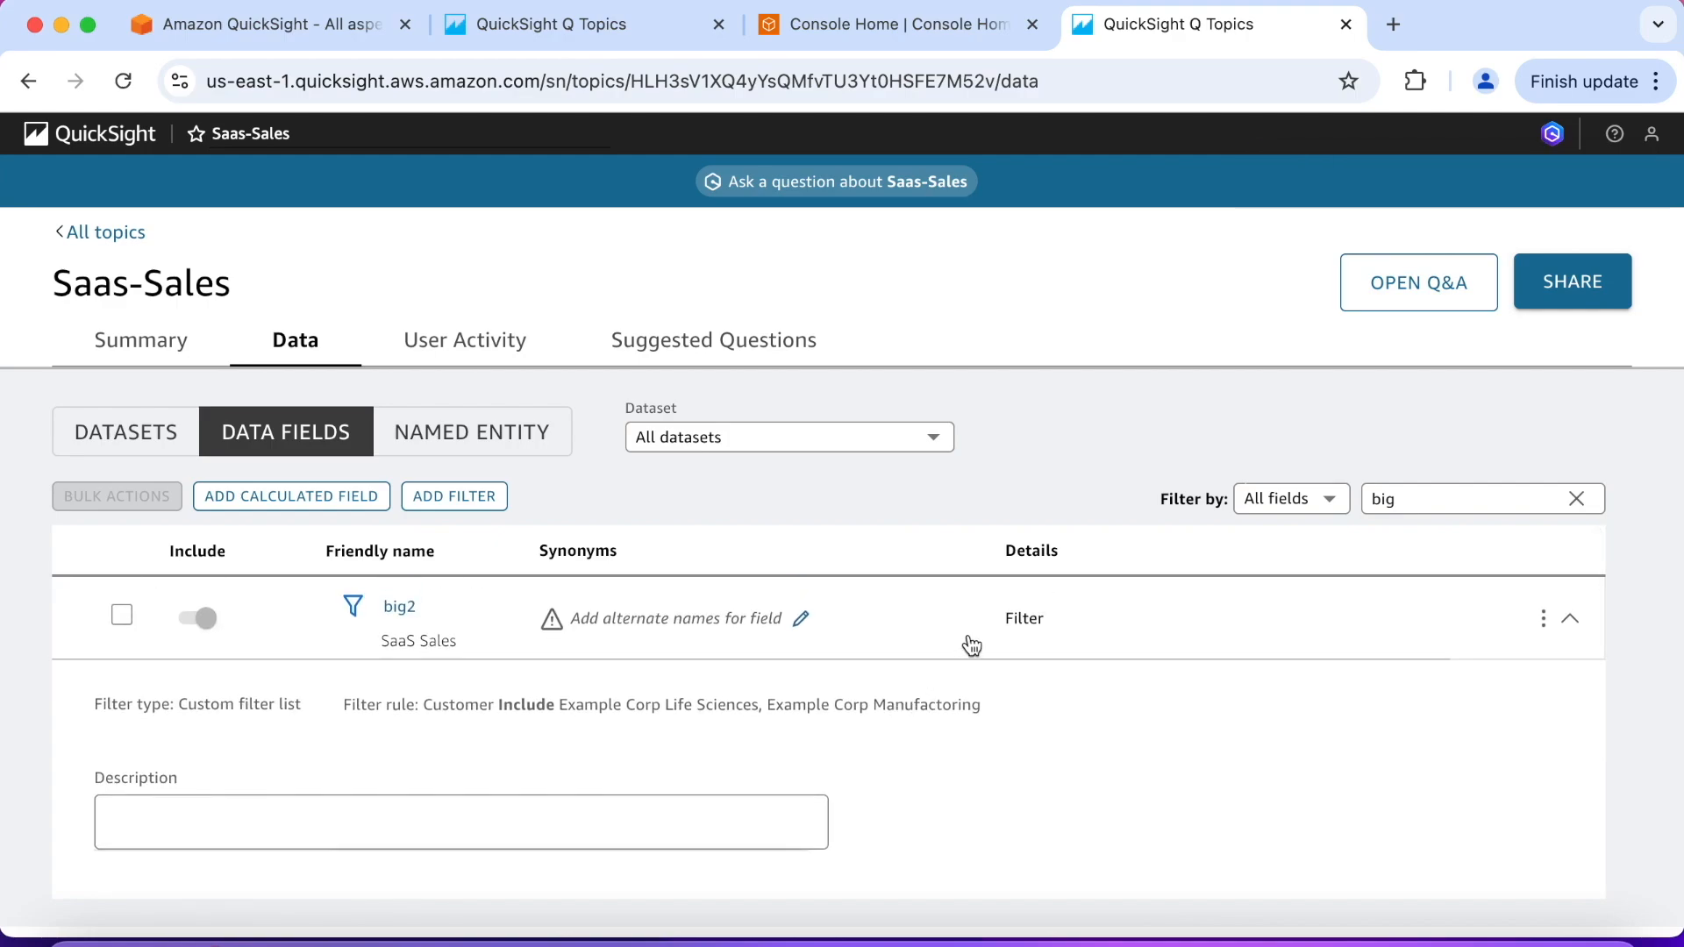
- Ask the topic "Show me sales by customer" and look through the answer's summary, charts and table
click(884, 186)
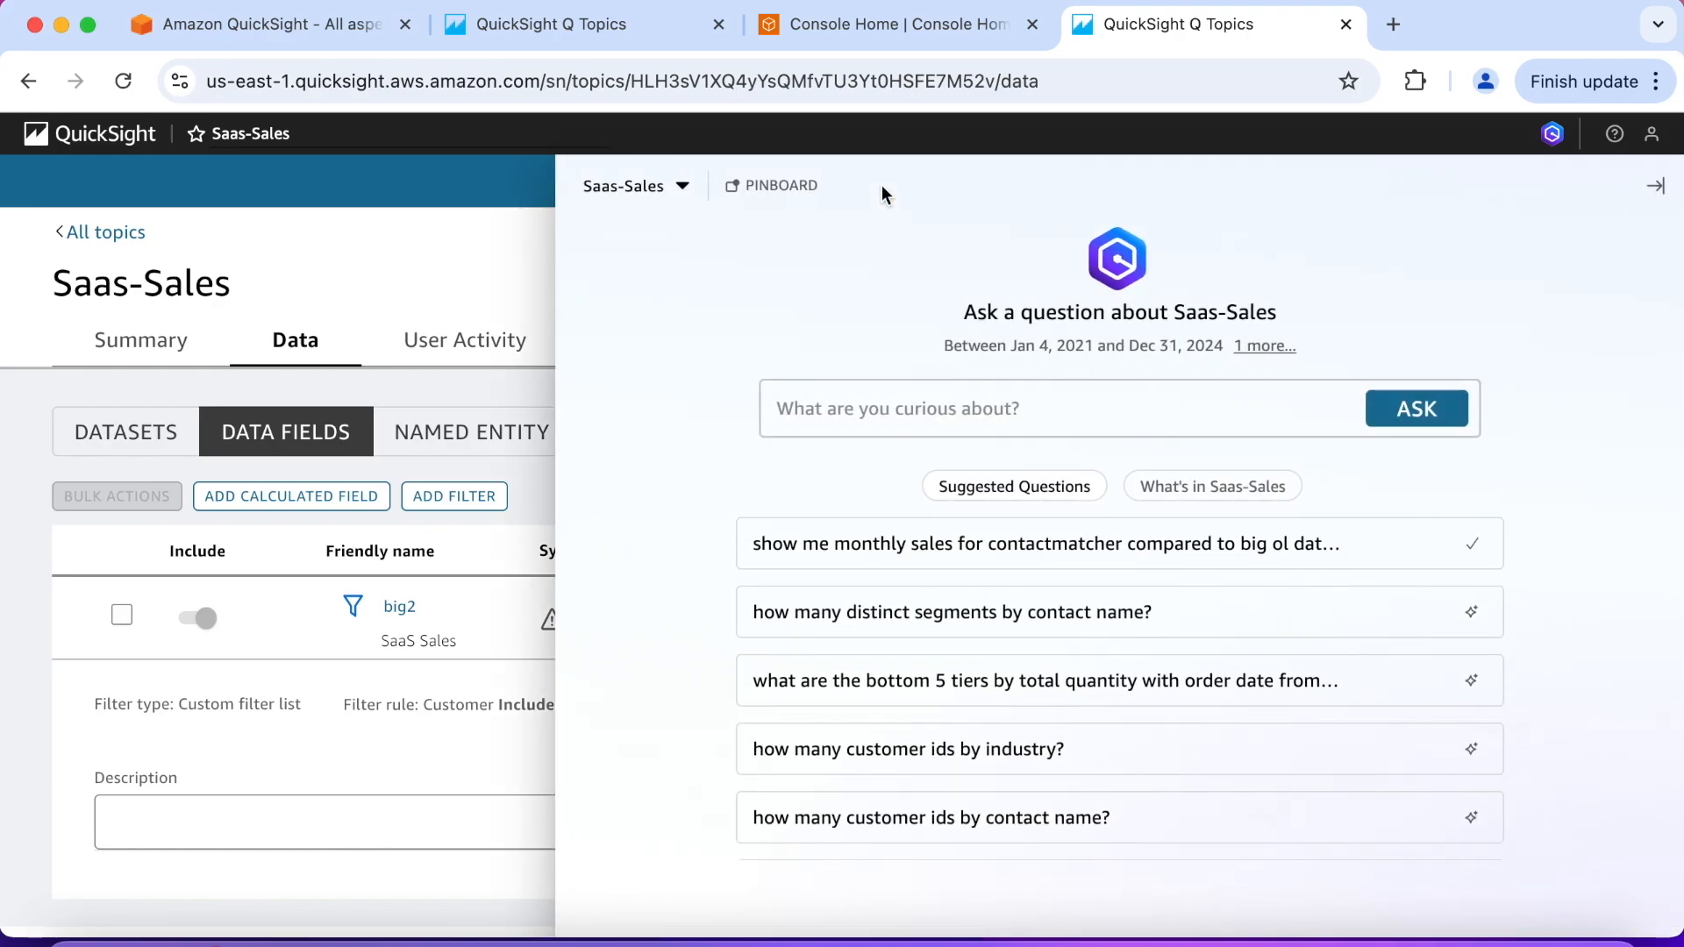
click(847, 408)
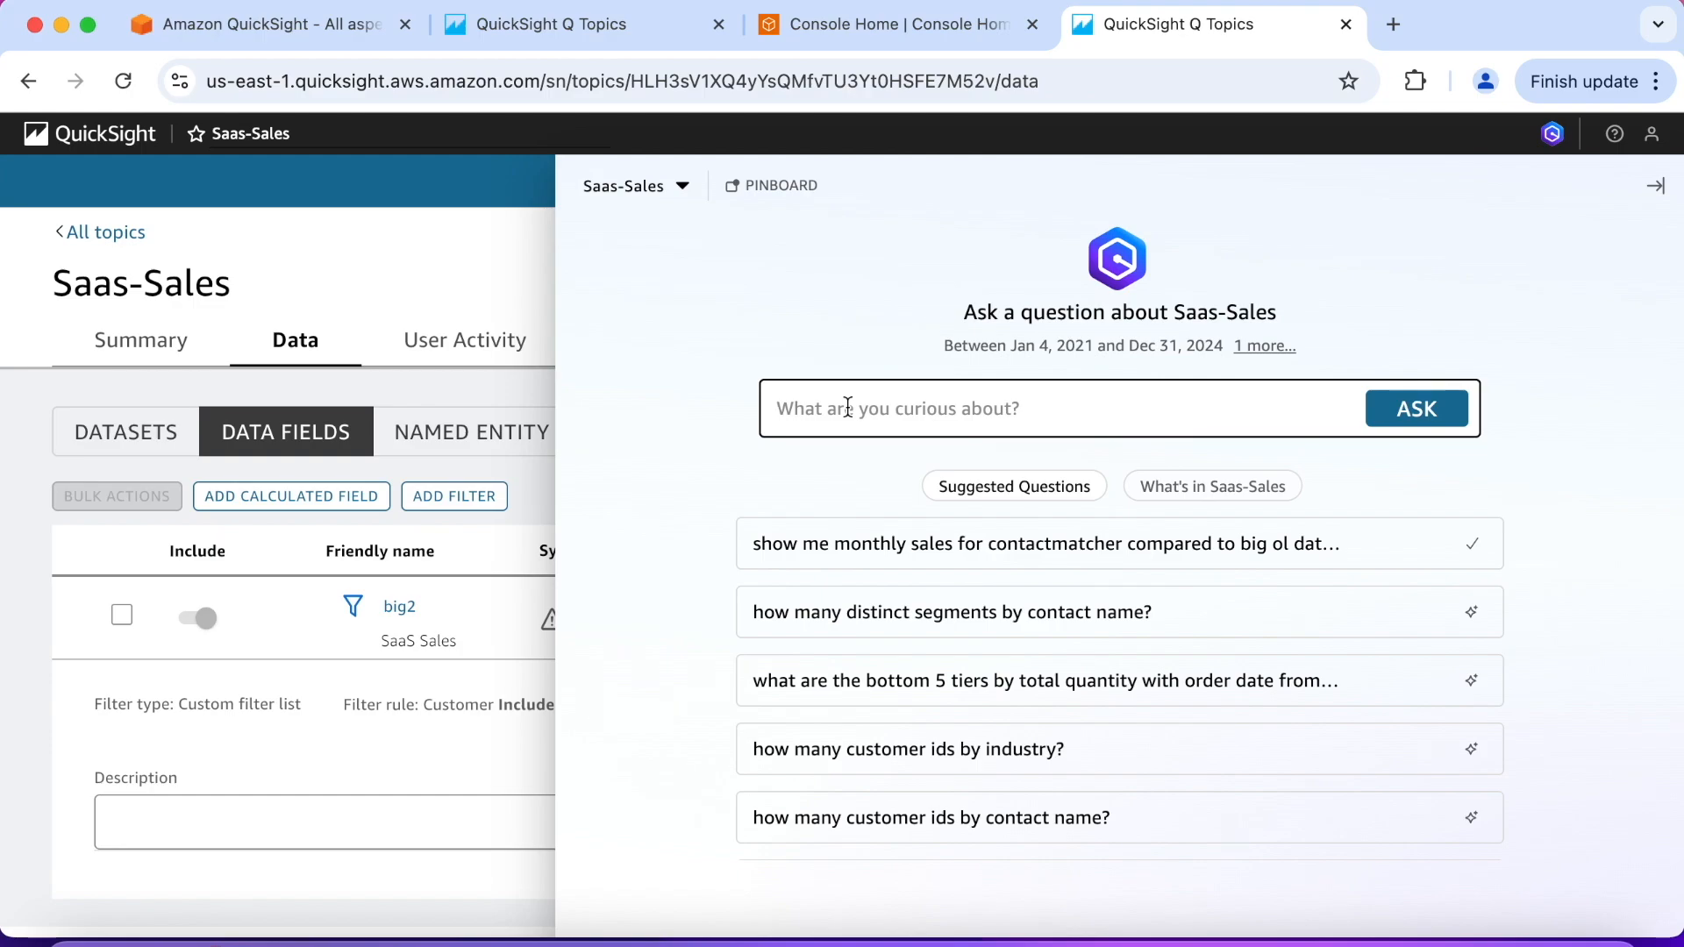
text(Show)
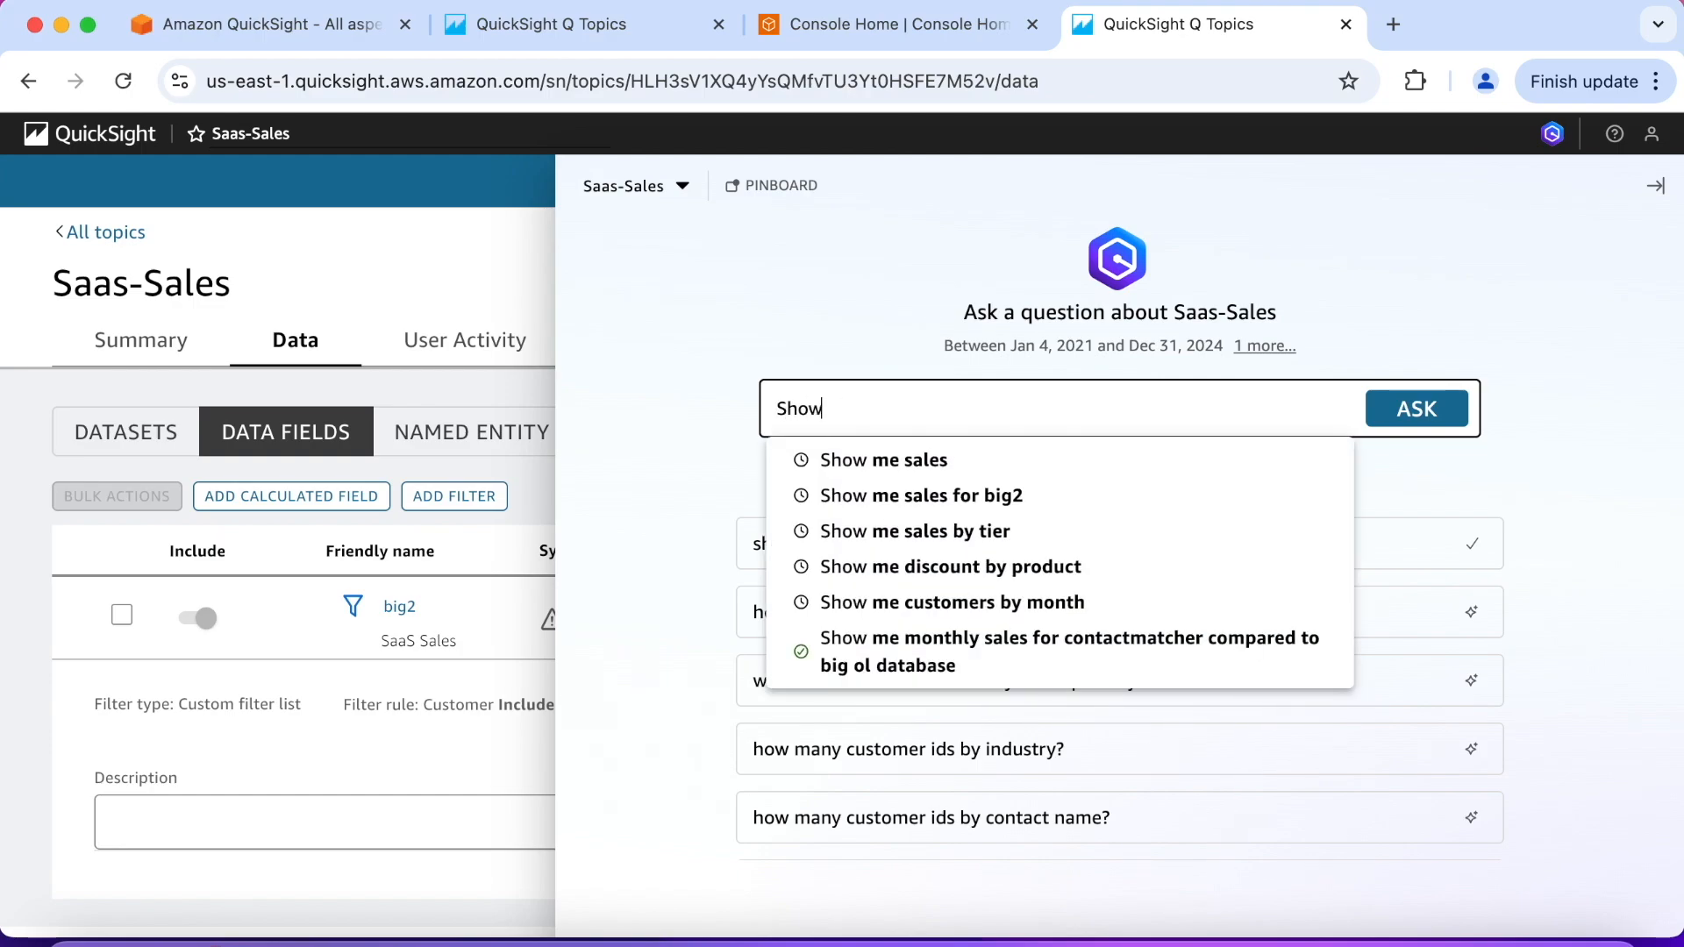
text( me sa)
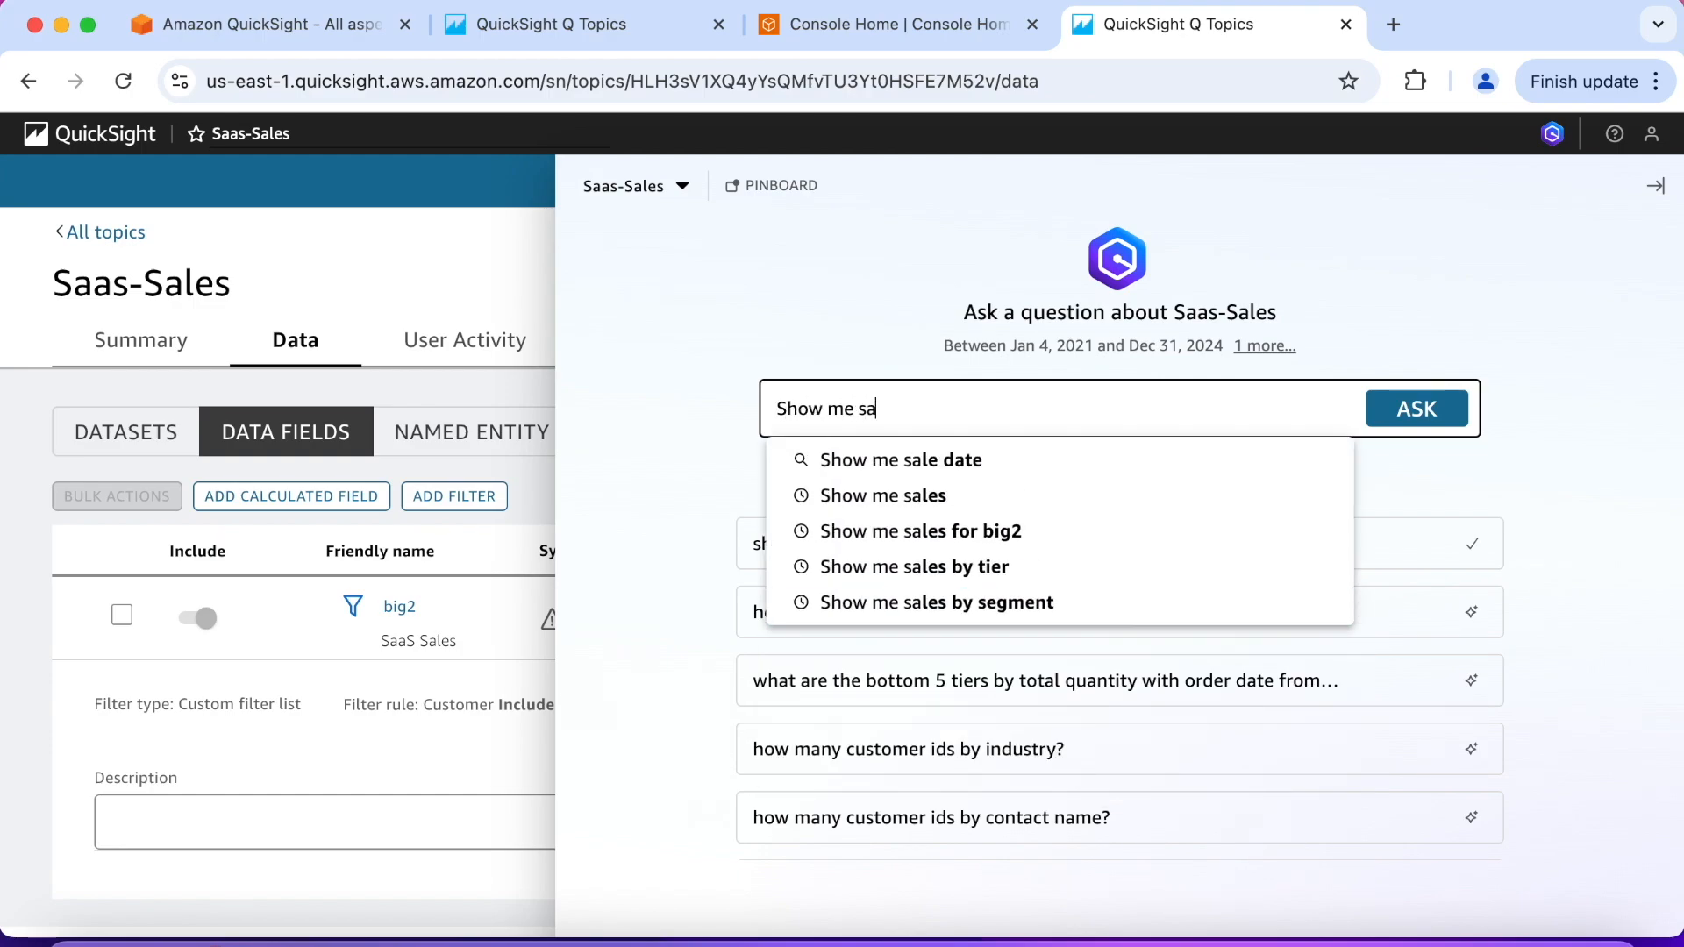
text(les by)
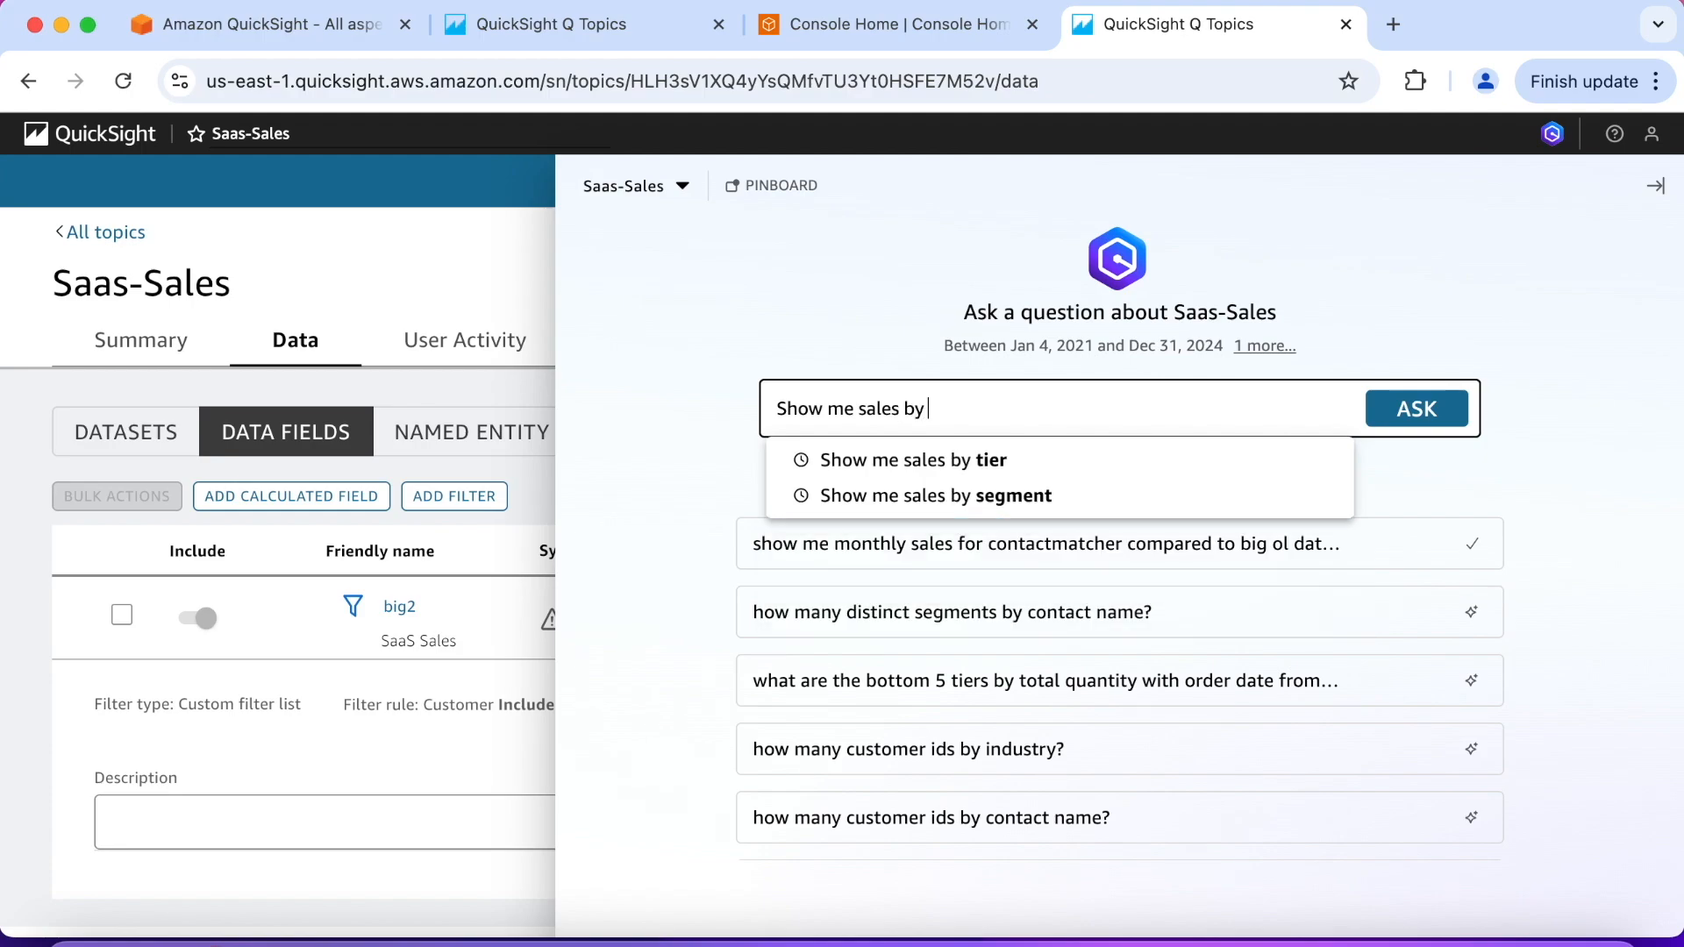
text( cu)
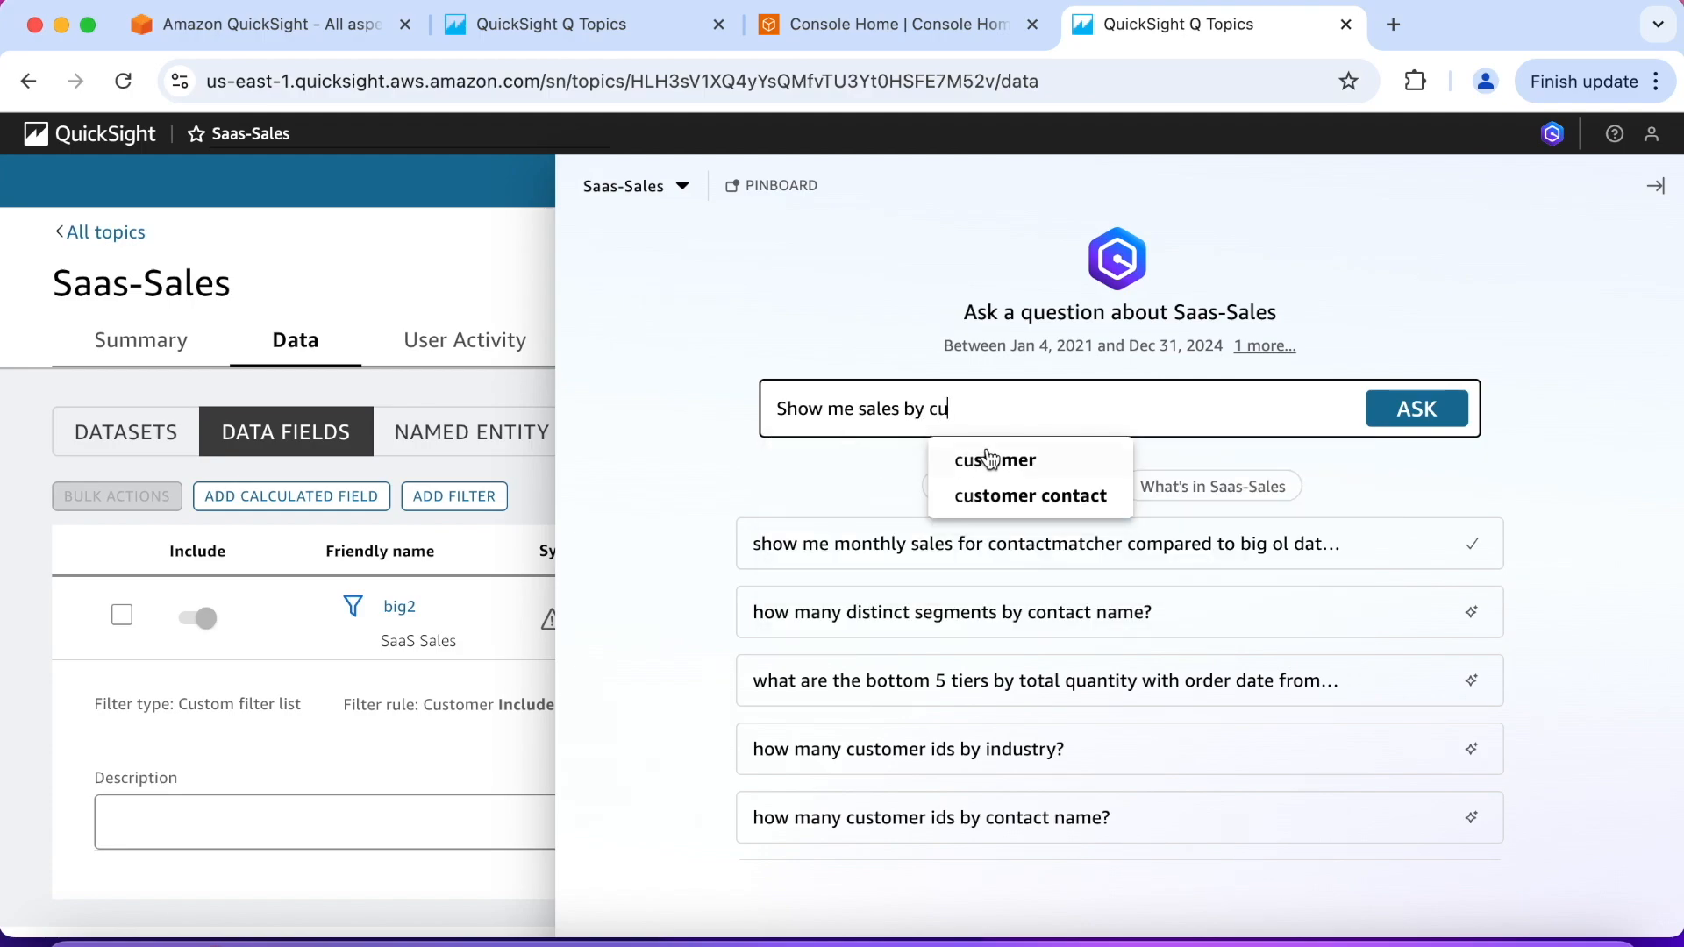
click(989, 458)
click(1414, 411)
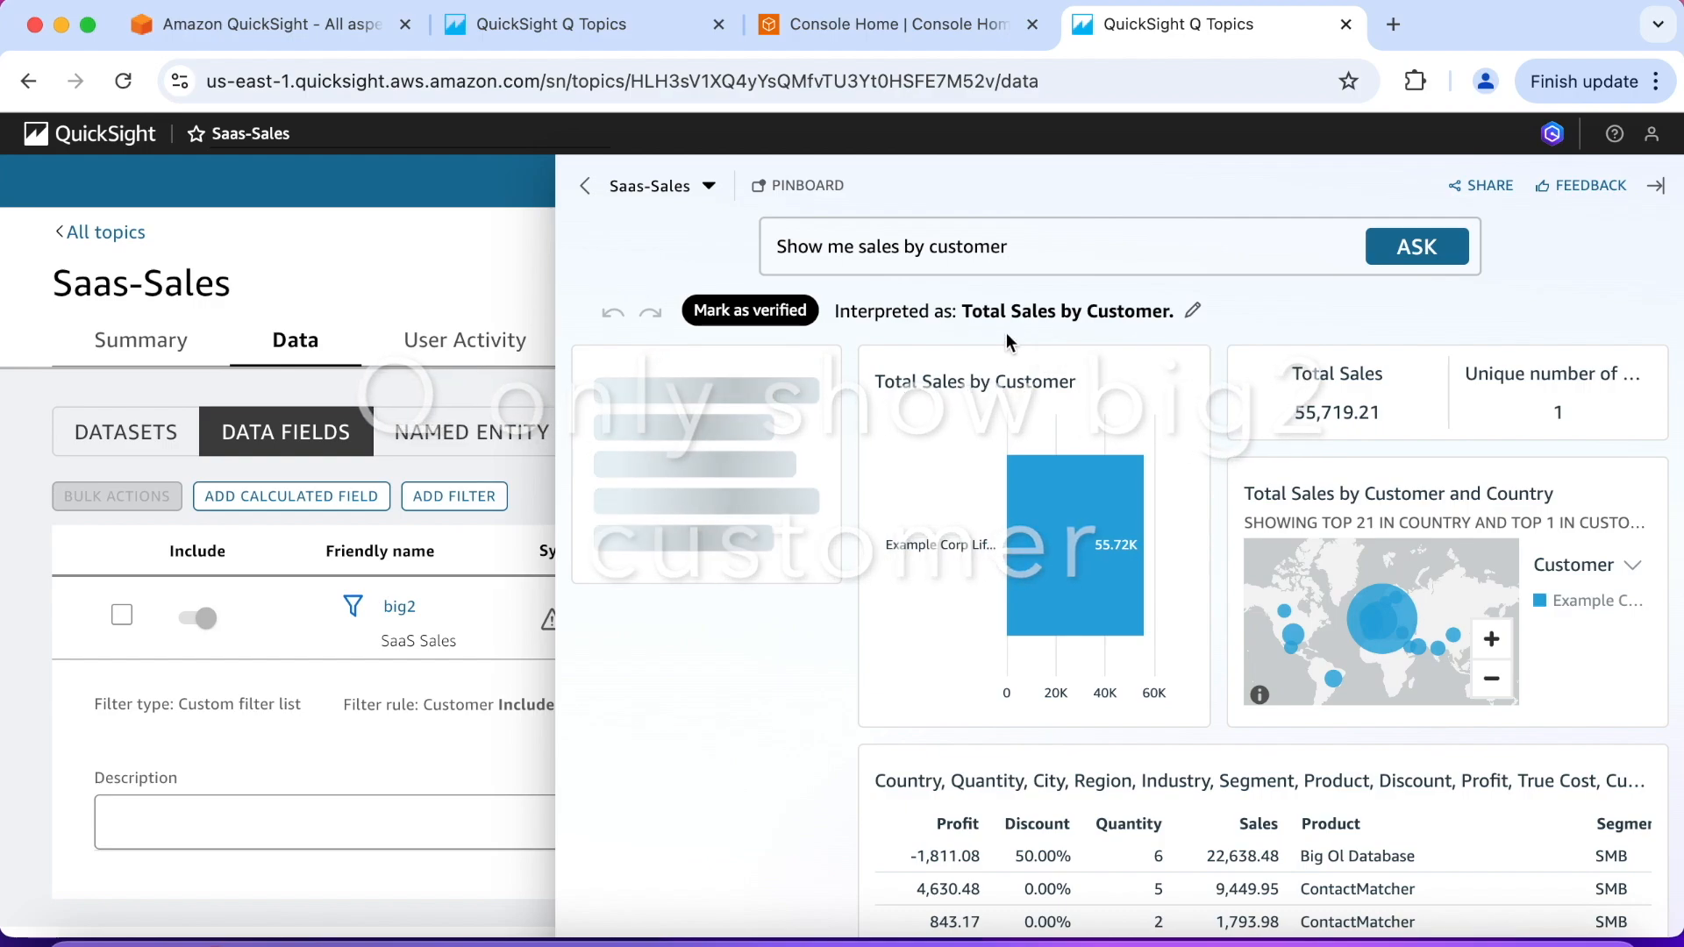
scroll(892, 535, down, 2)
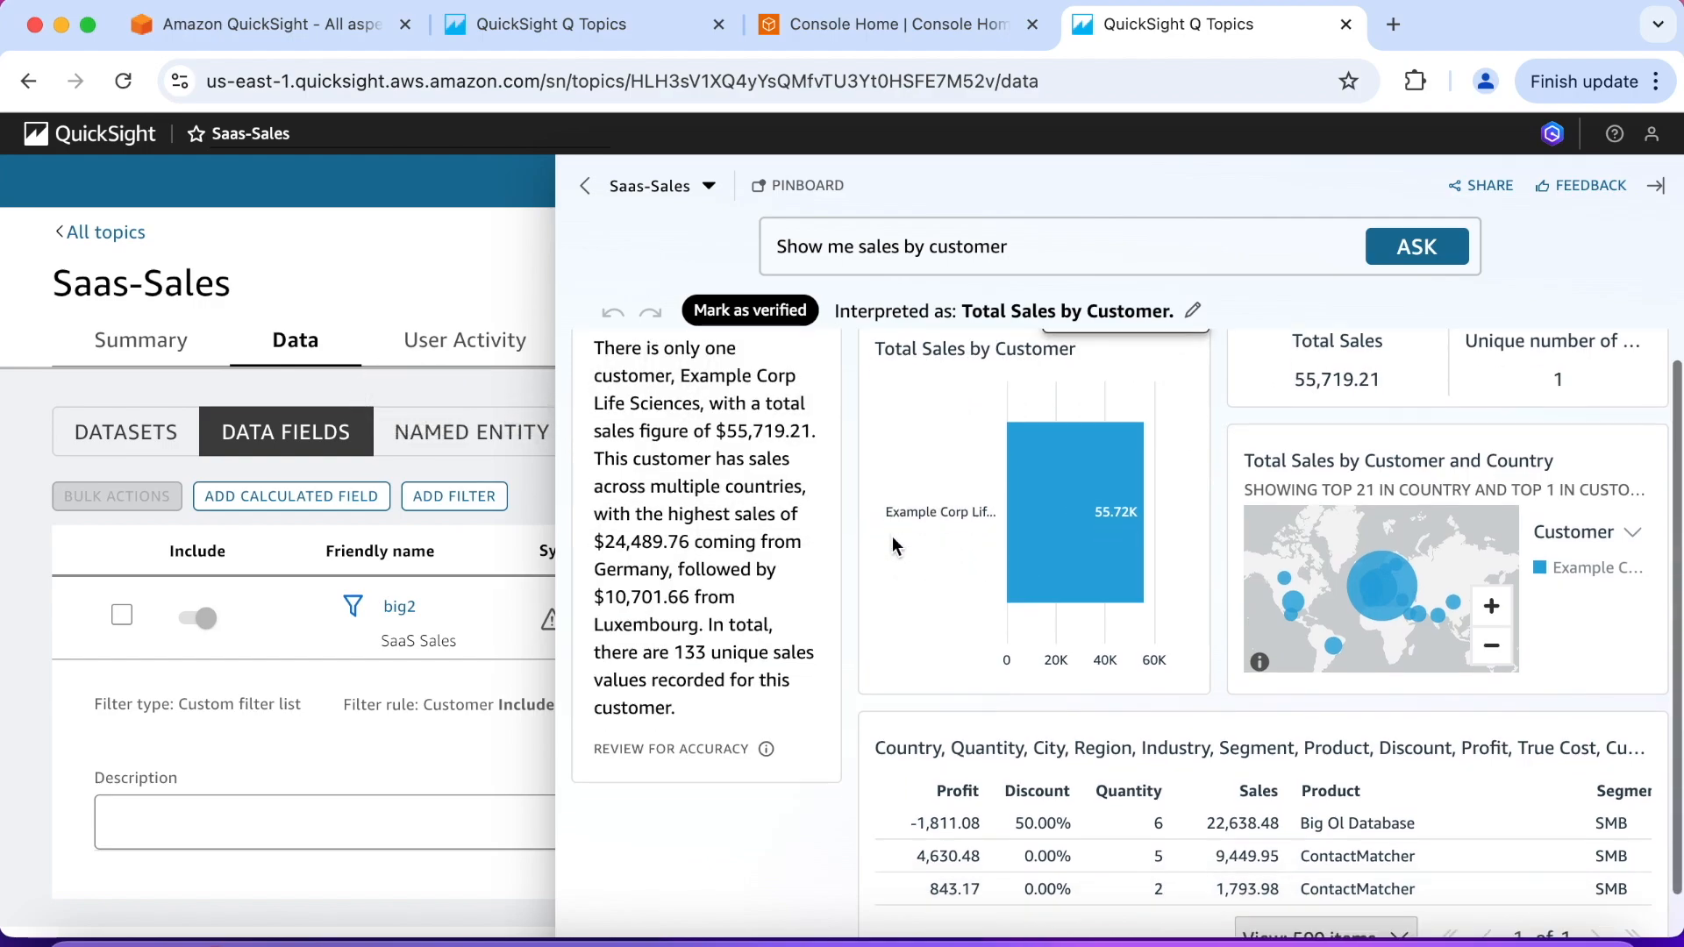
scroll(892, 535, up, 2)
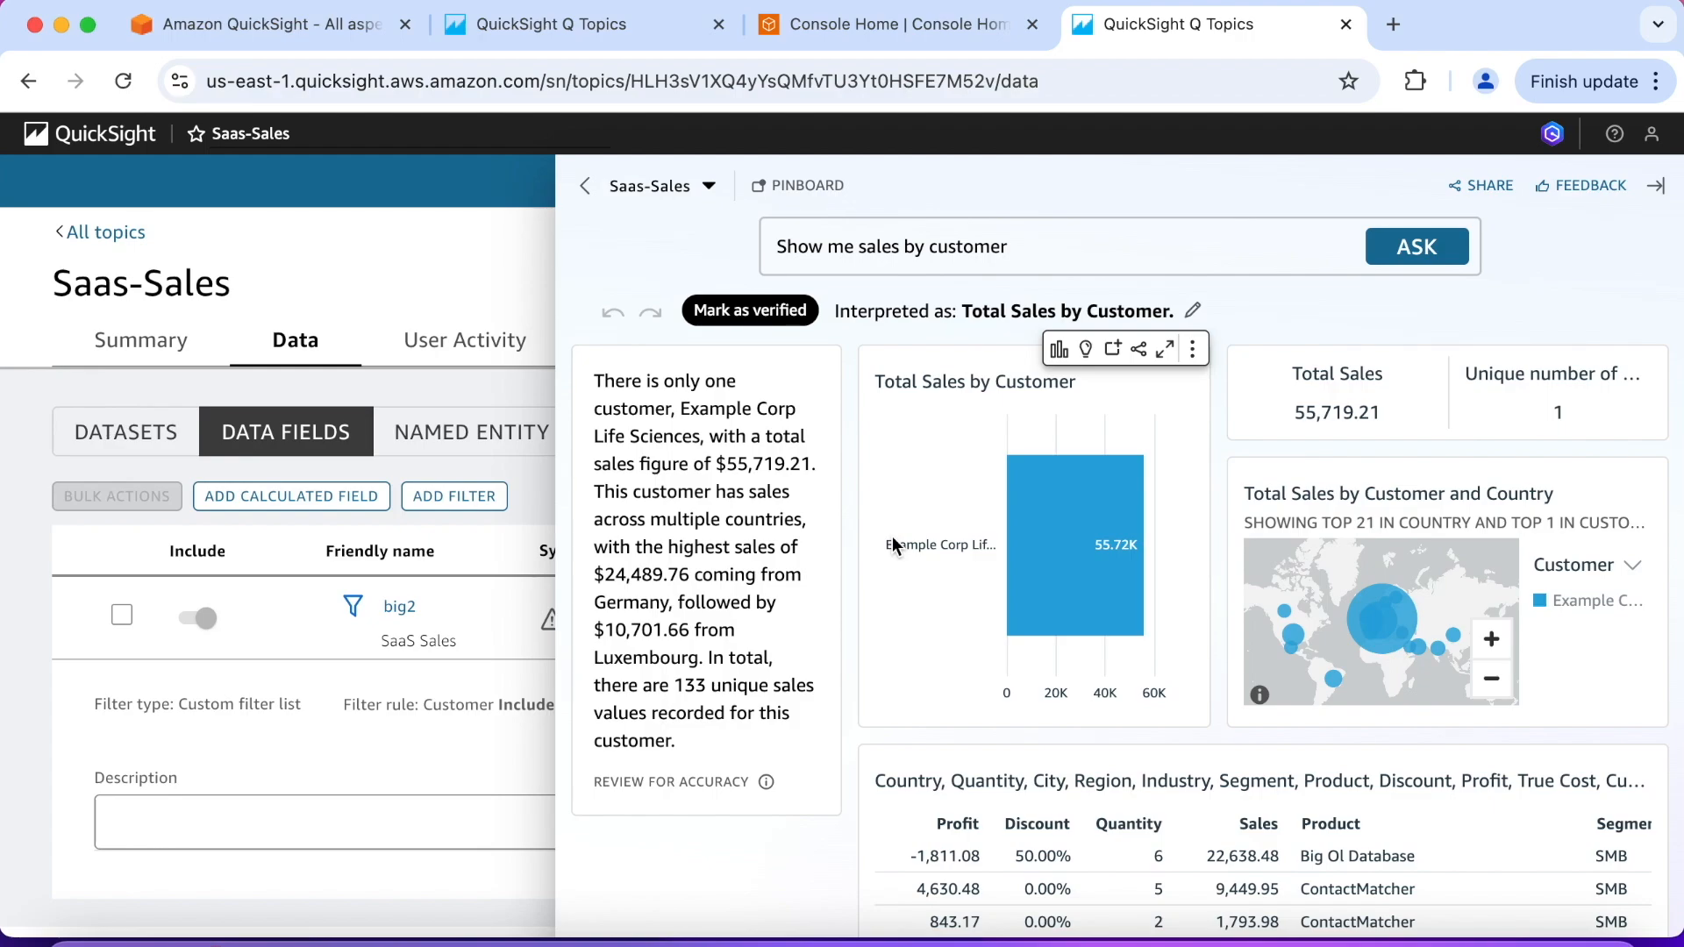
- Extend the question to "Show me sales by customer for anycompany advisors", ask it and dismiss the explanation pop-up
click(1028, 253)
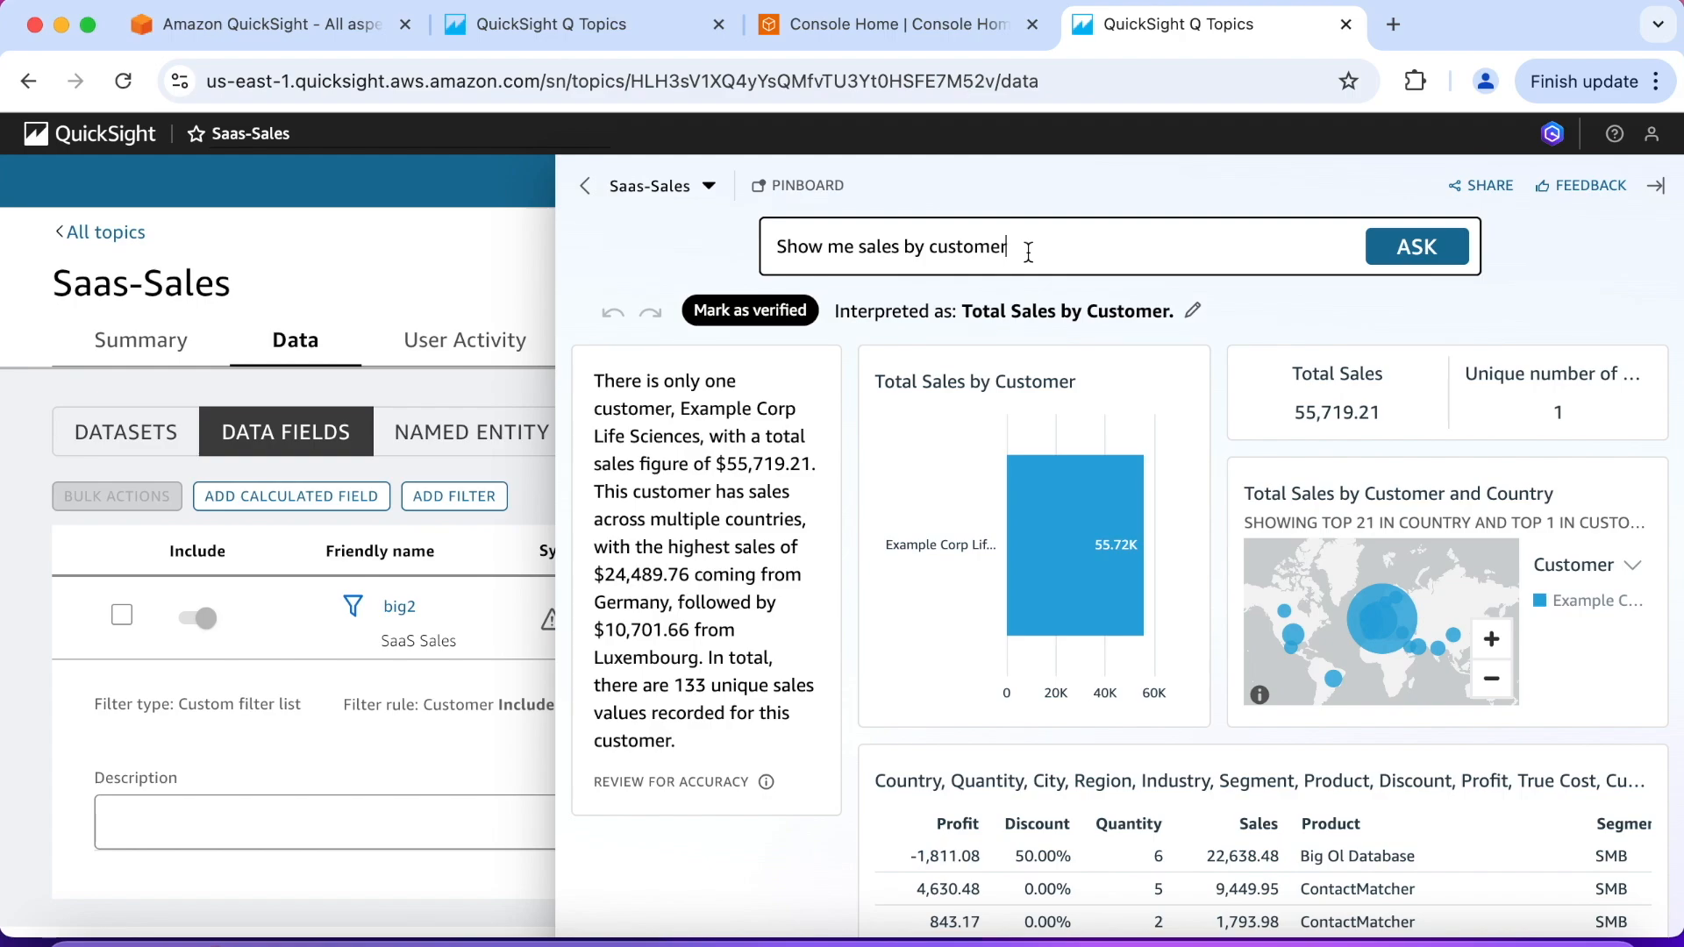
text(for Any)
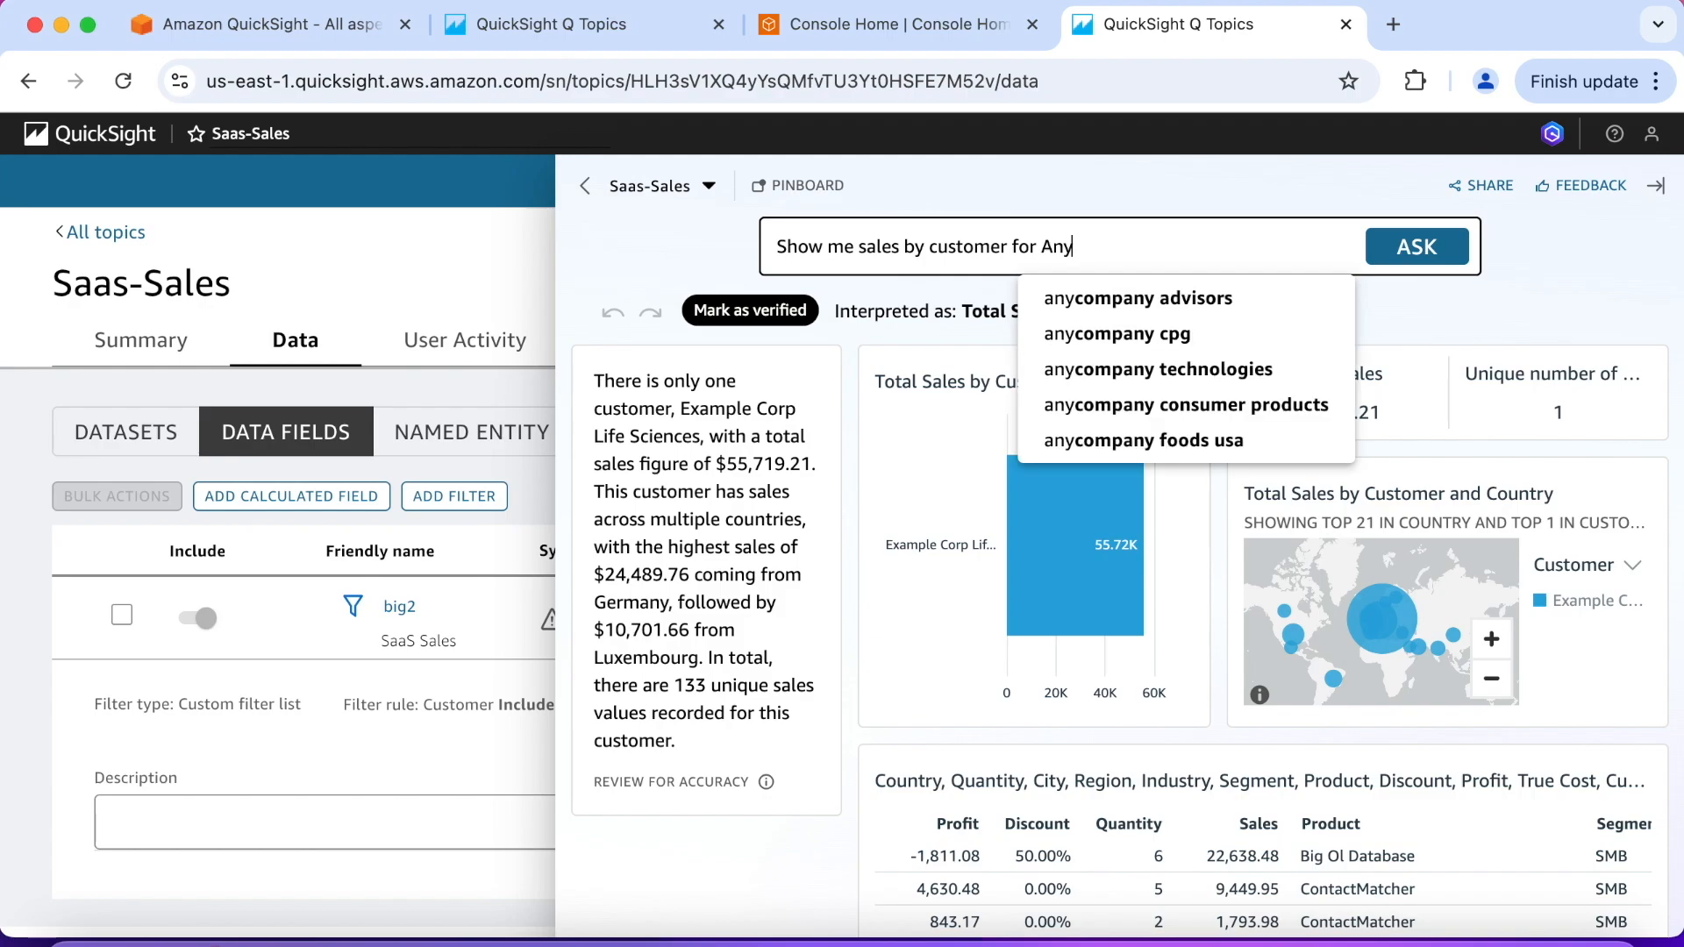
click(1083, 300)
click(1412, 248)
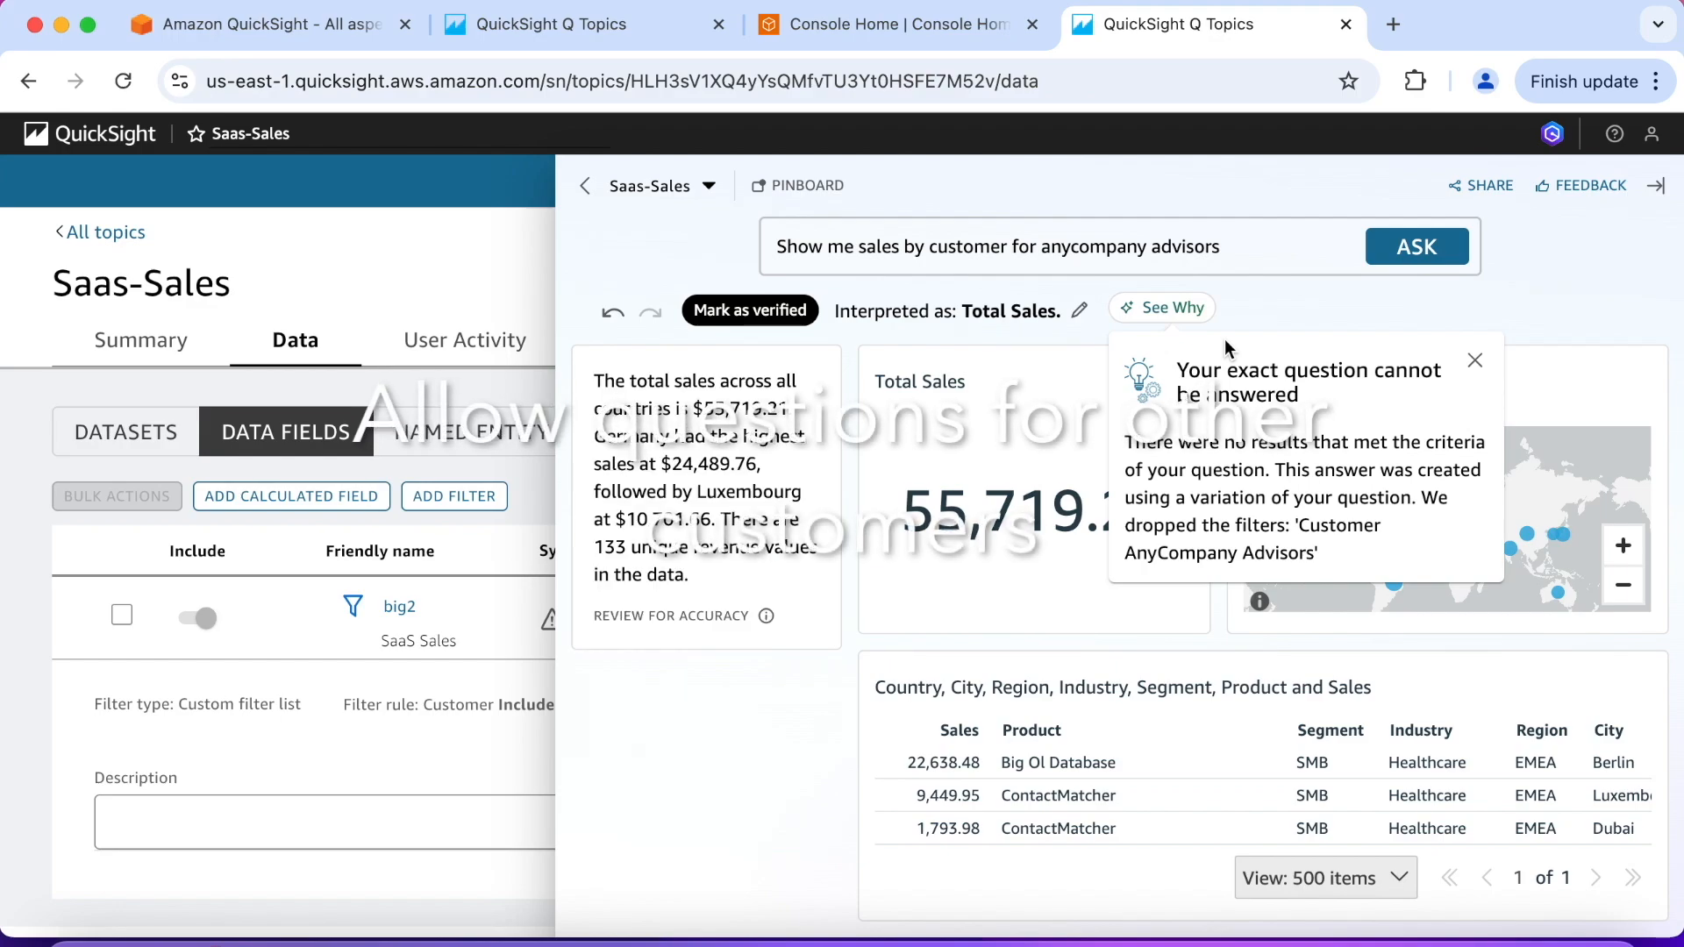
click(1474, 362)
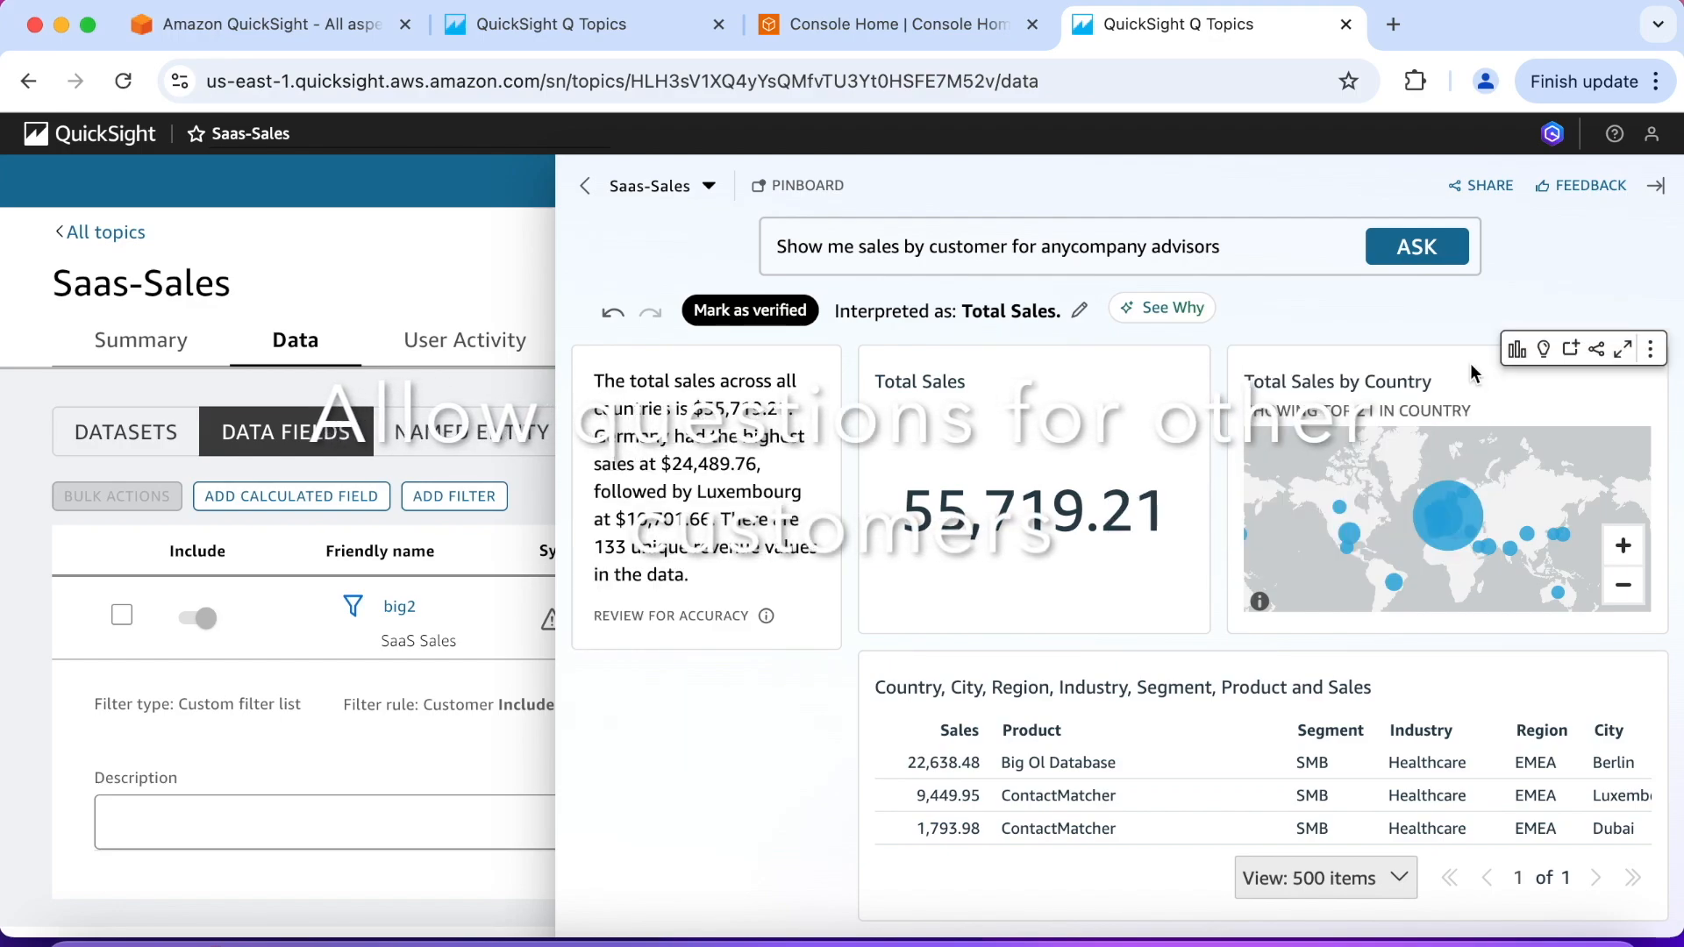
- Close the Q&A pane and set the big2 filter to apply always, unless a question results in an explicit filter from the dataset
click(1655, 185)
scroll(1206, 735, down, 3)
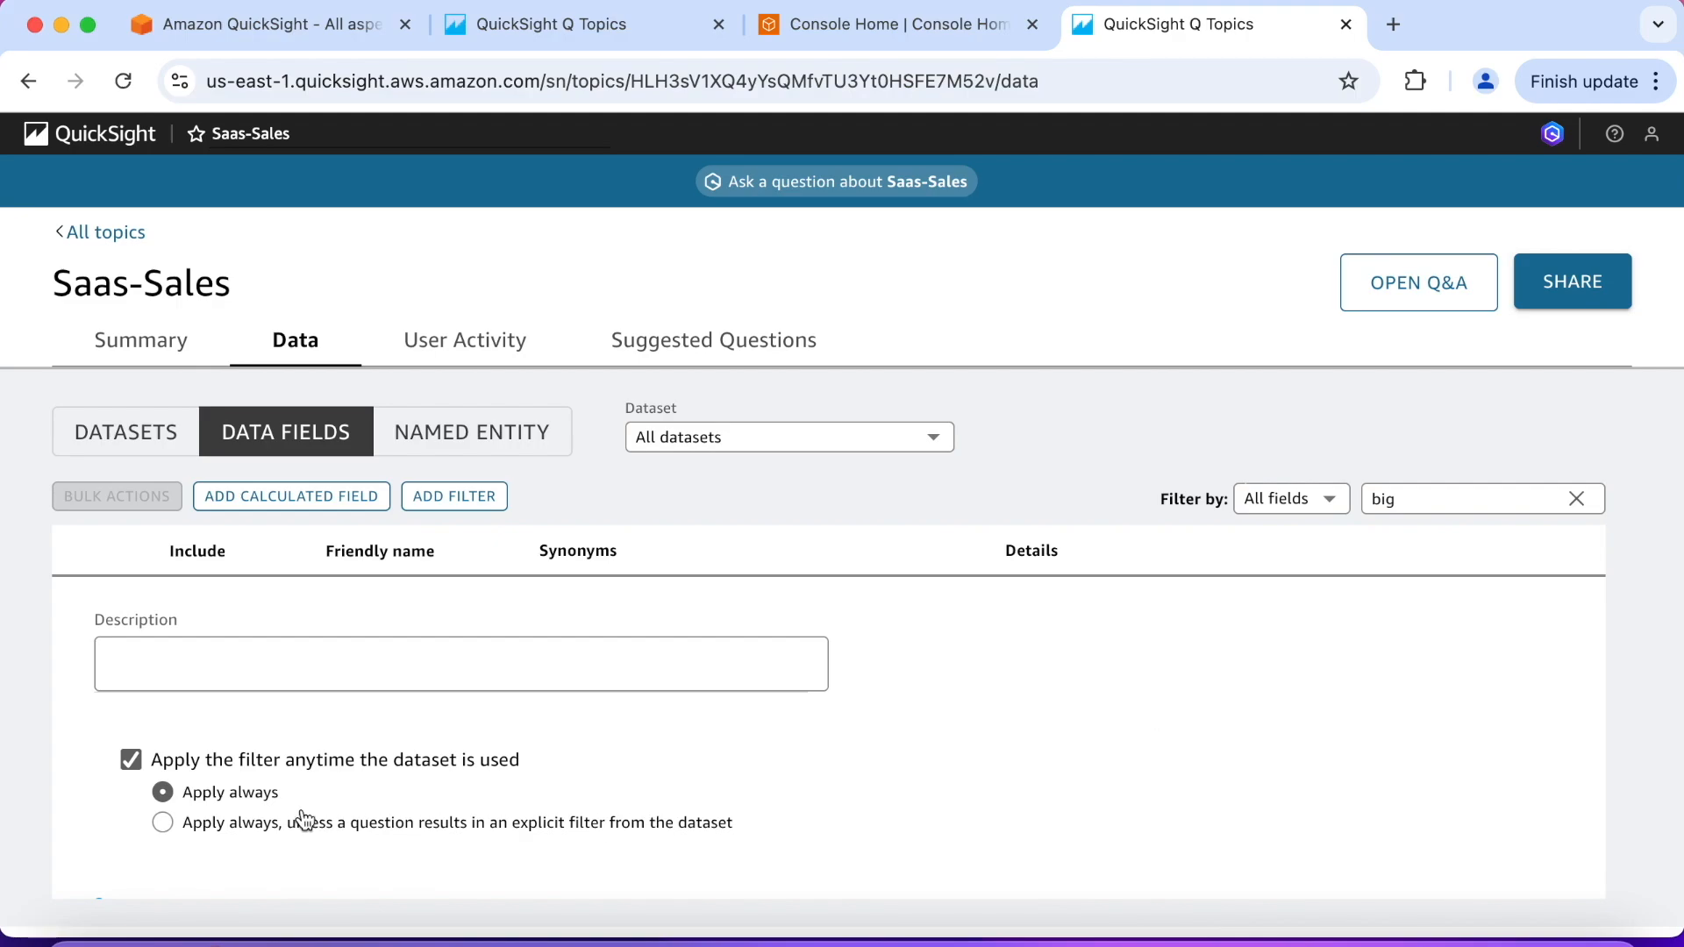
click(163, 826)
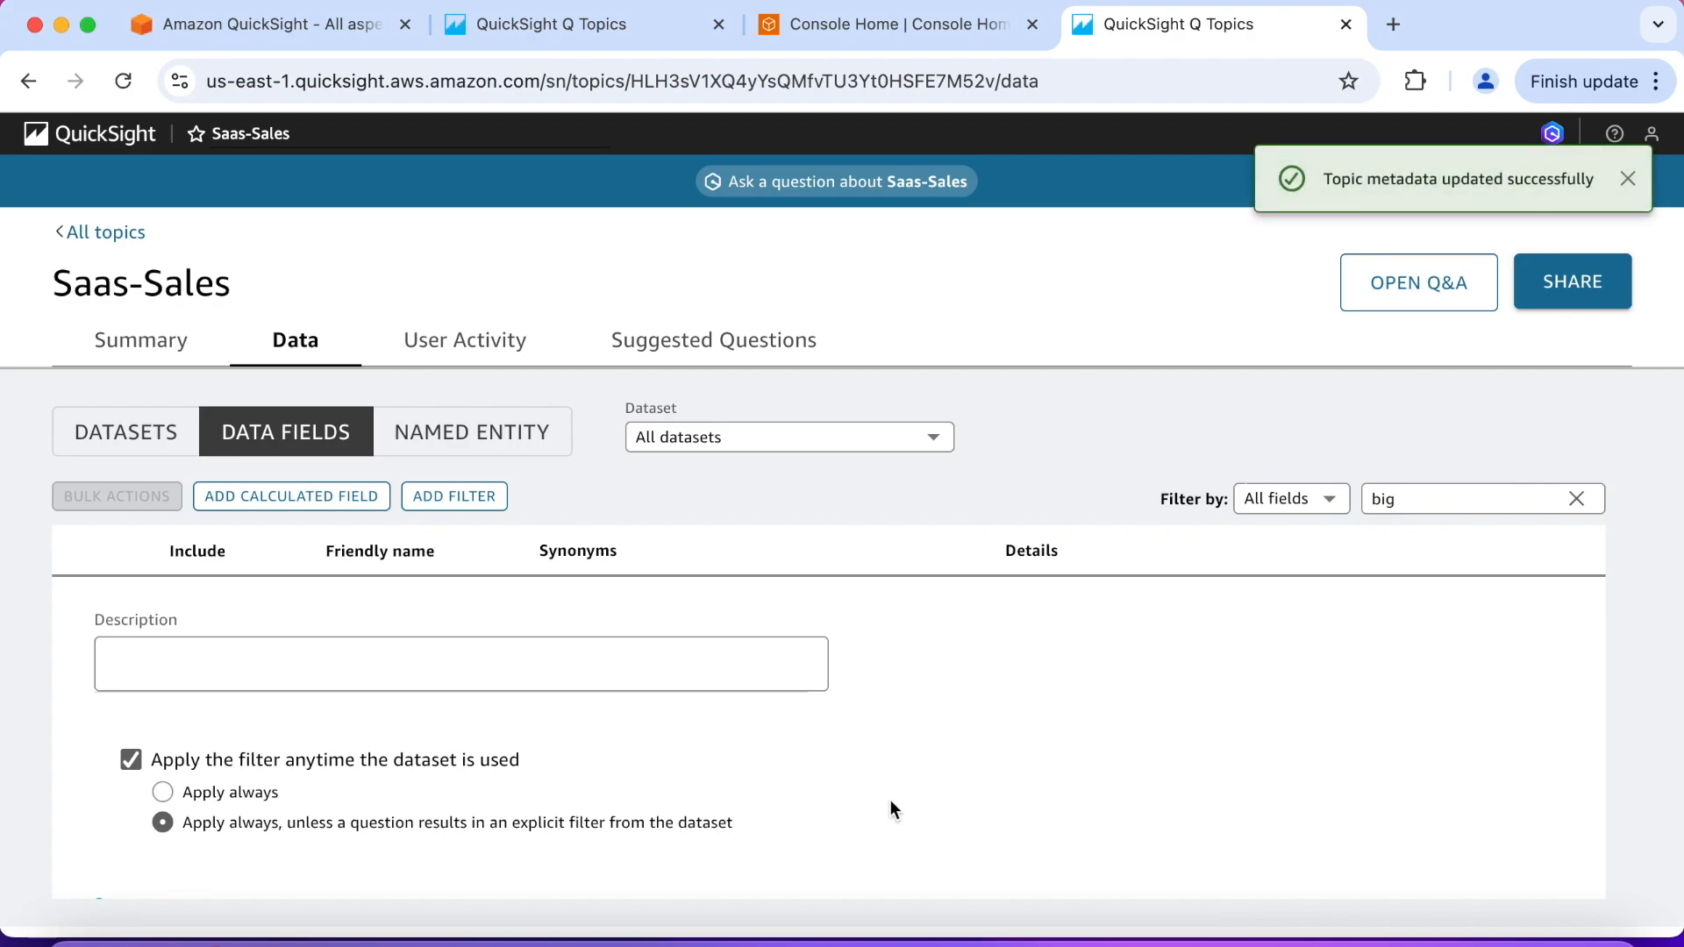
scroll(890, 809, up, 1)
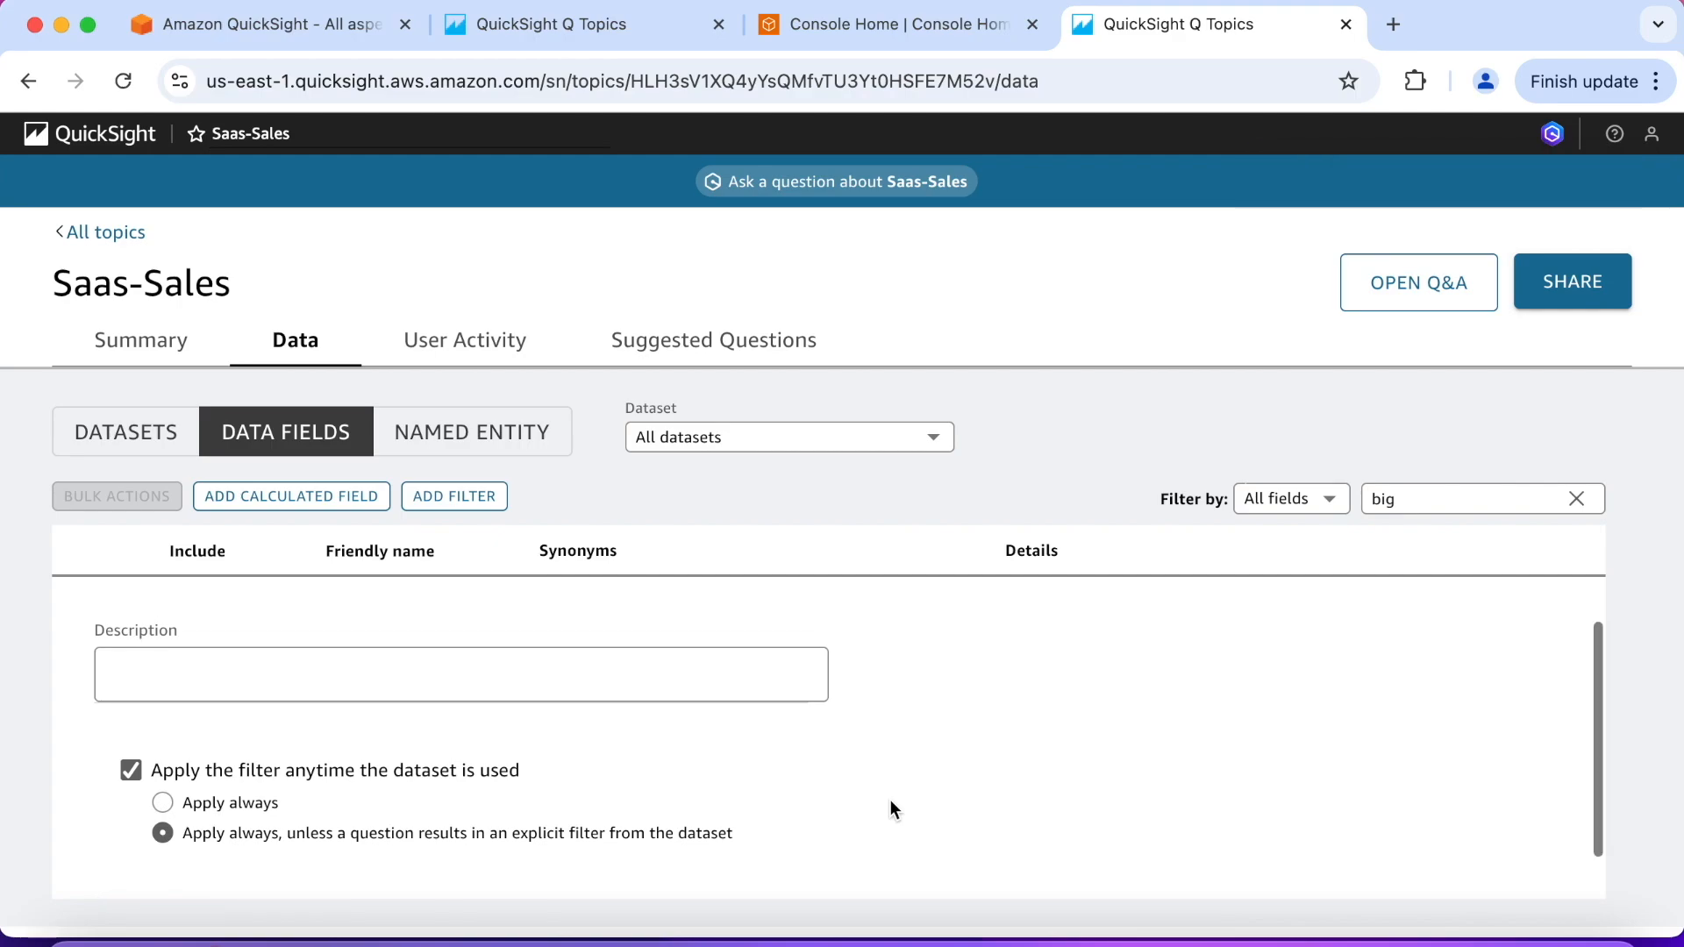
- Ask the Saas-Sales topic "show me sales by customer" and look through the answer's summary, charts and table
click(865, 195)
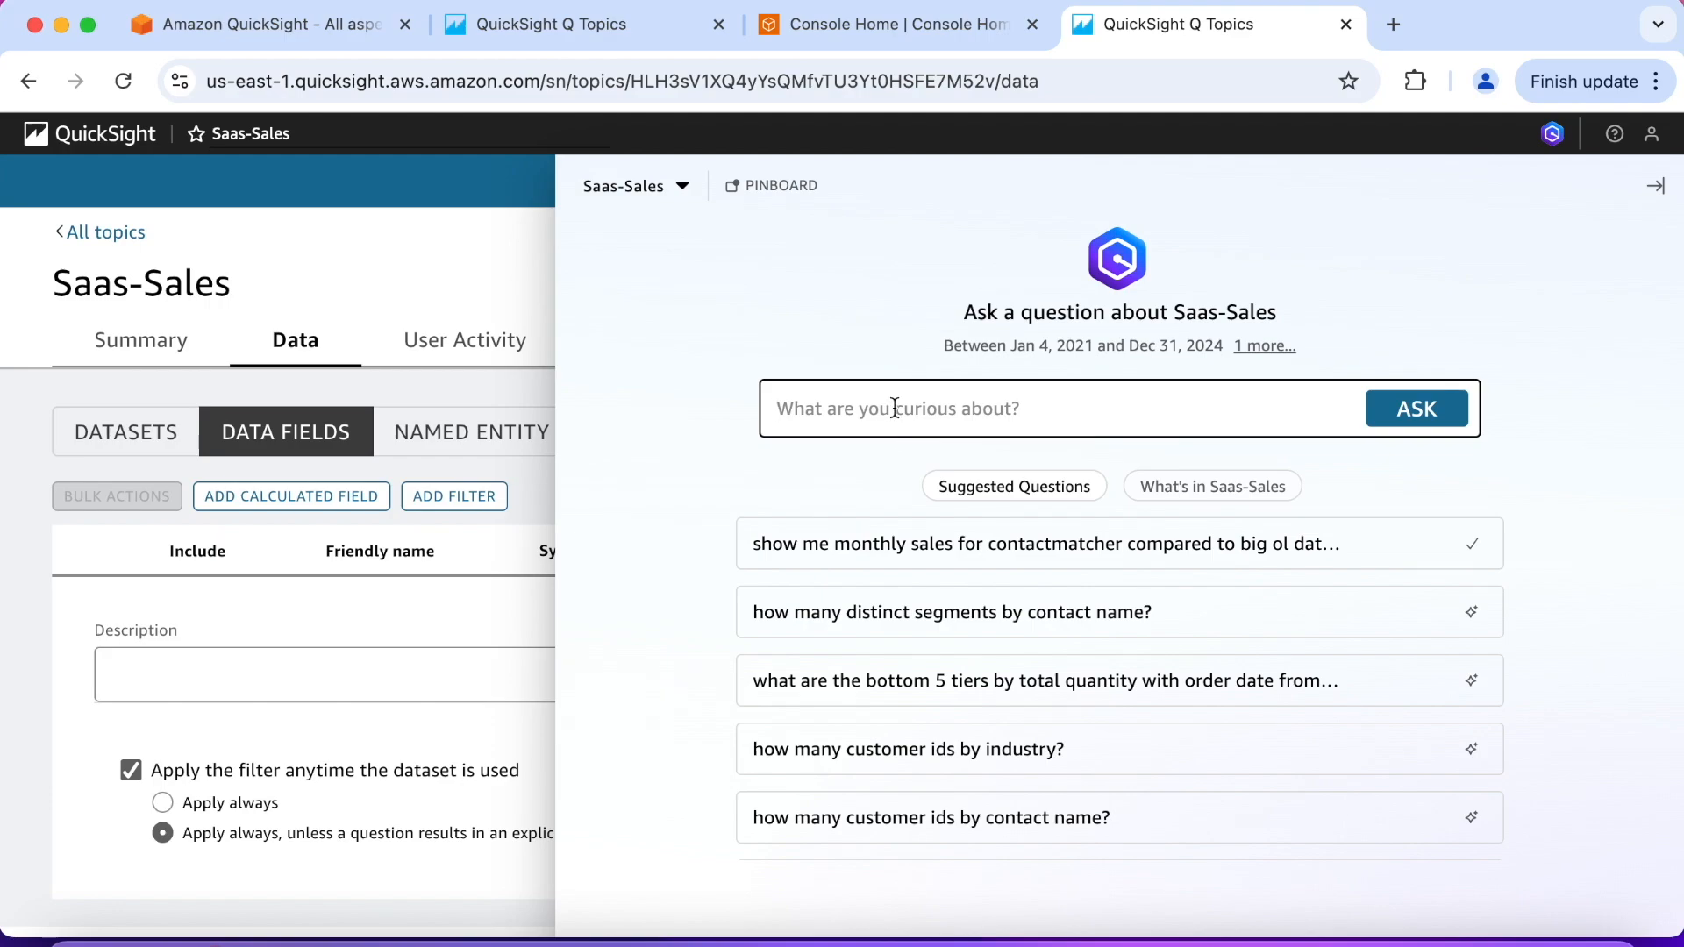
text(S)
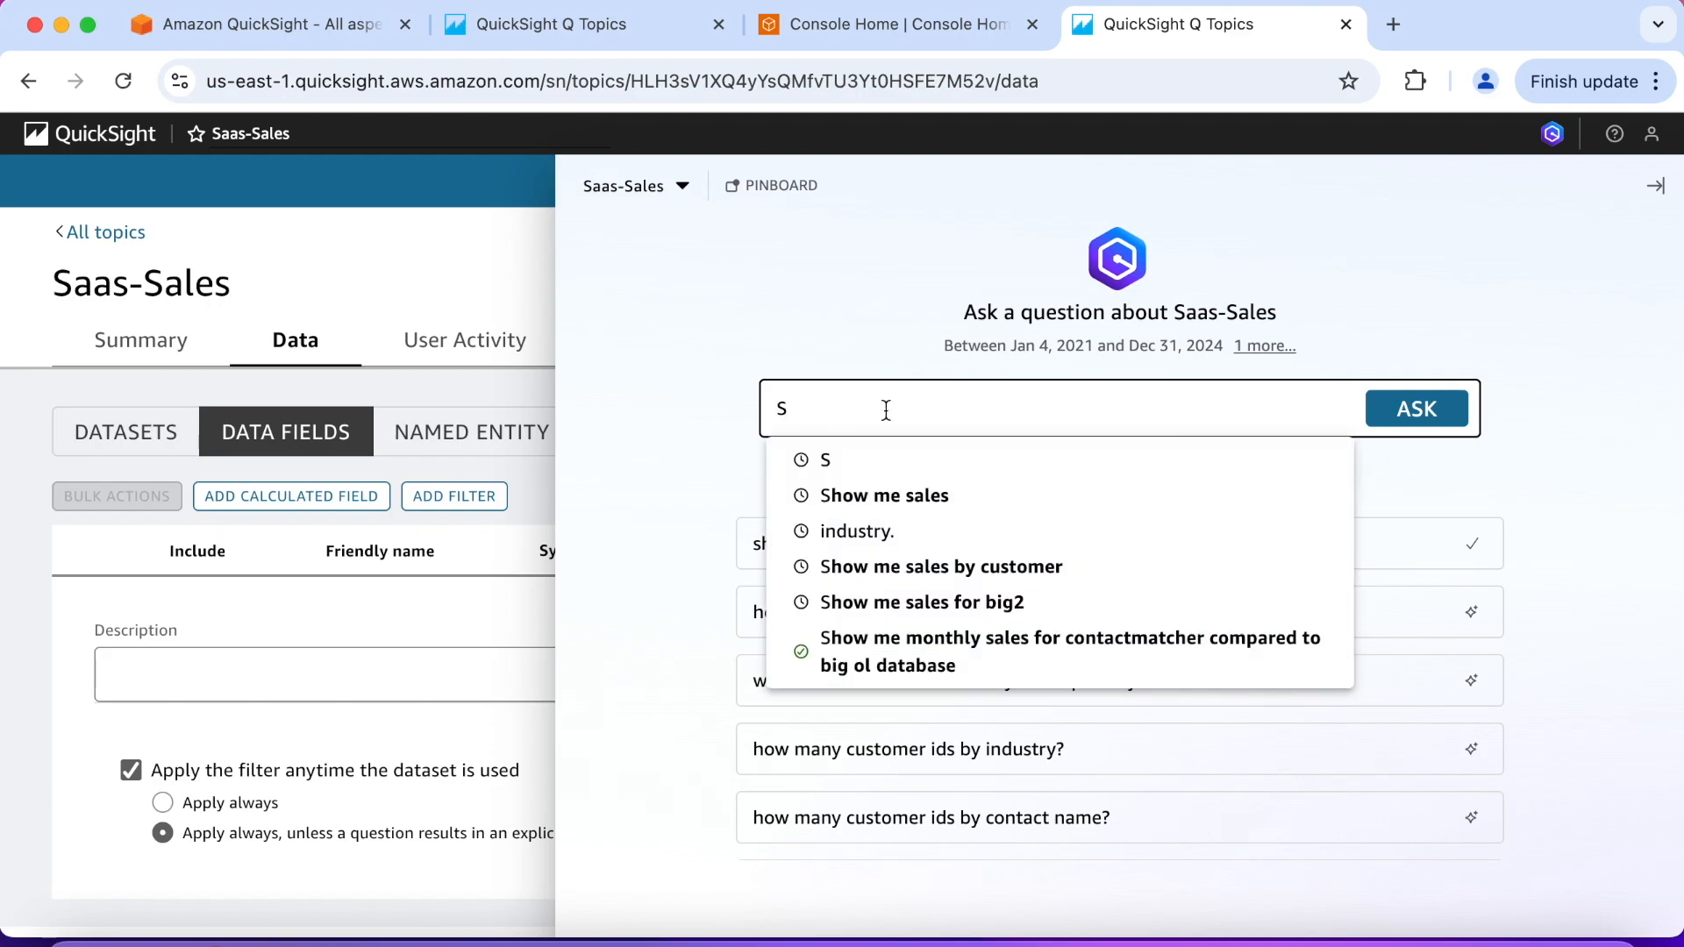
text(how)
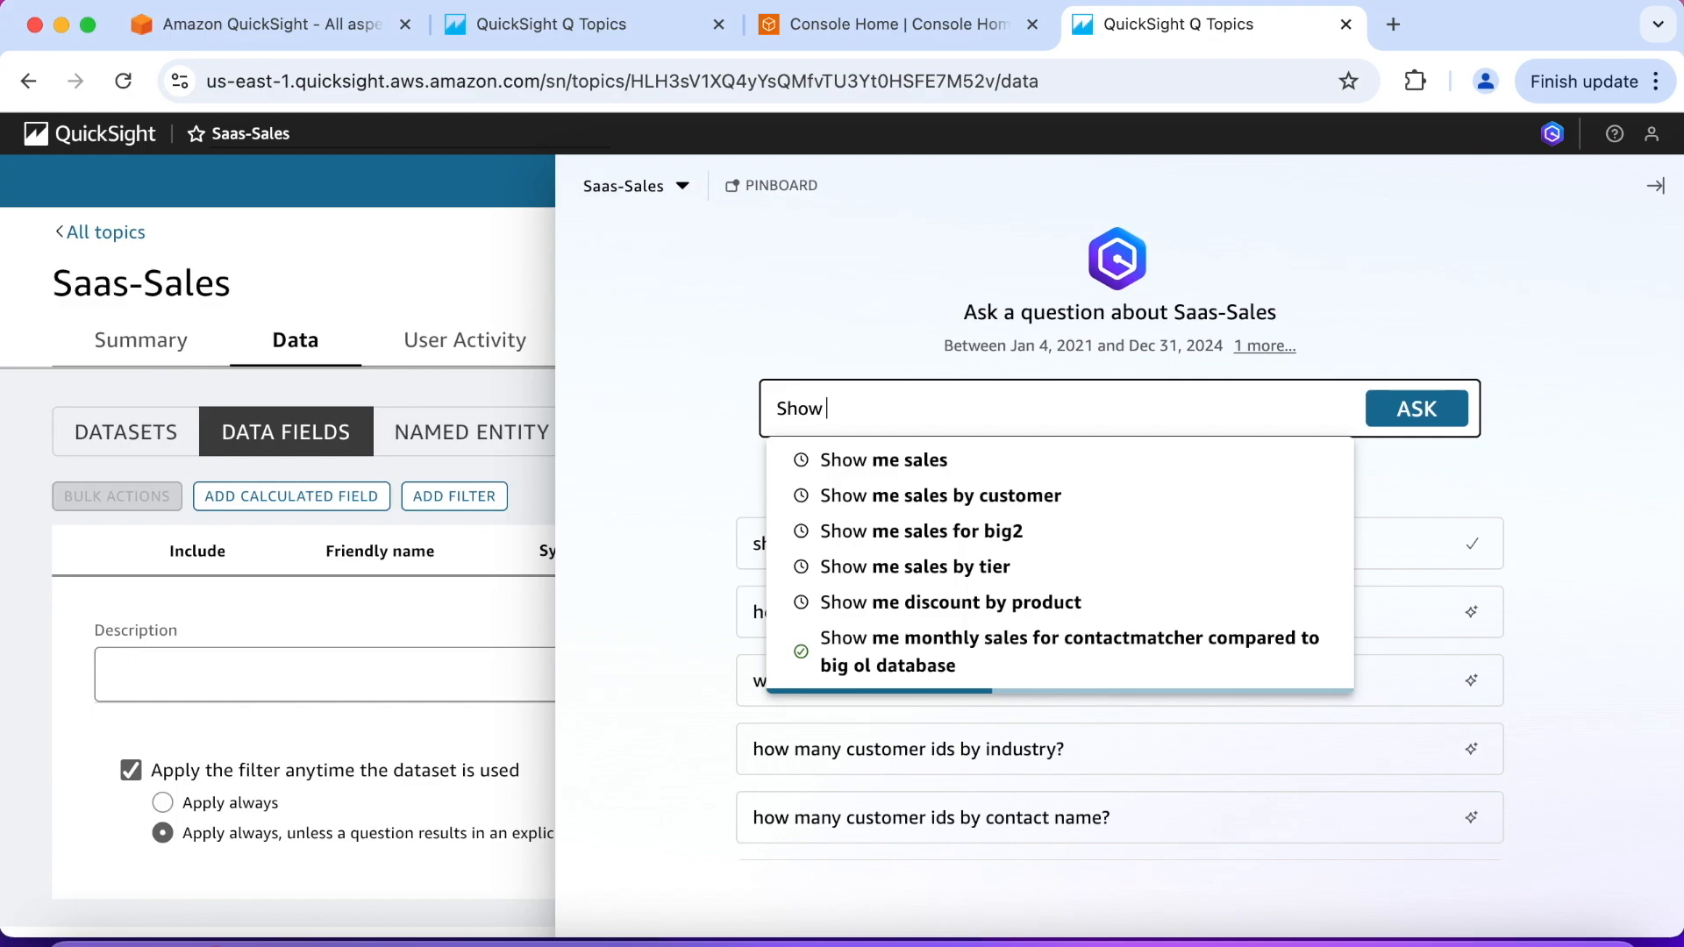
click(918, 498)
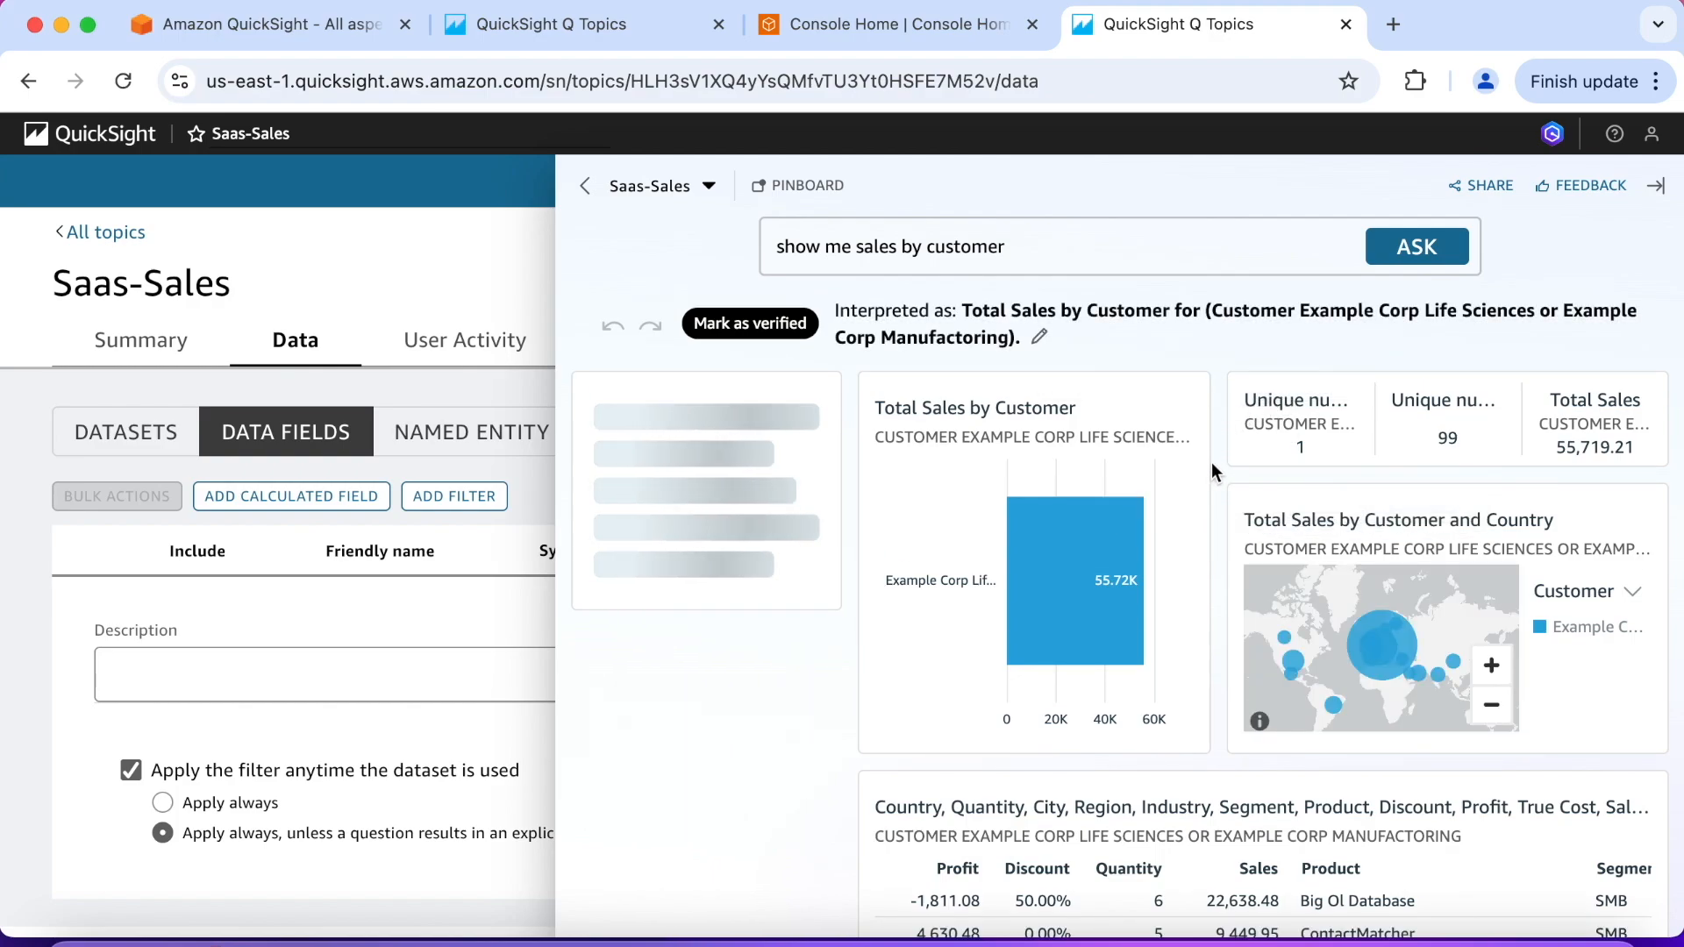
scroll(1212, 462, down, 2)
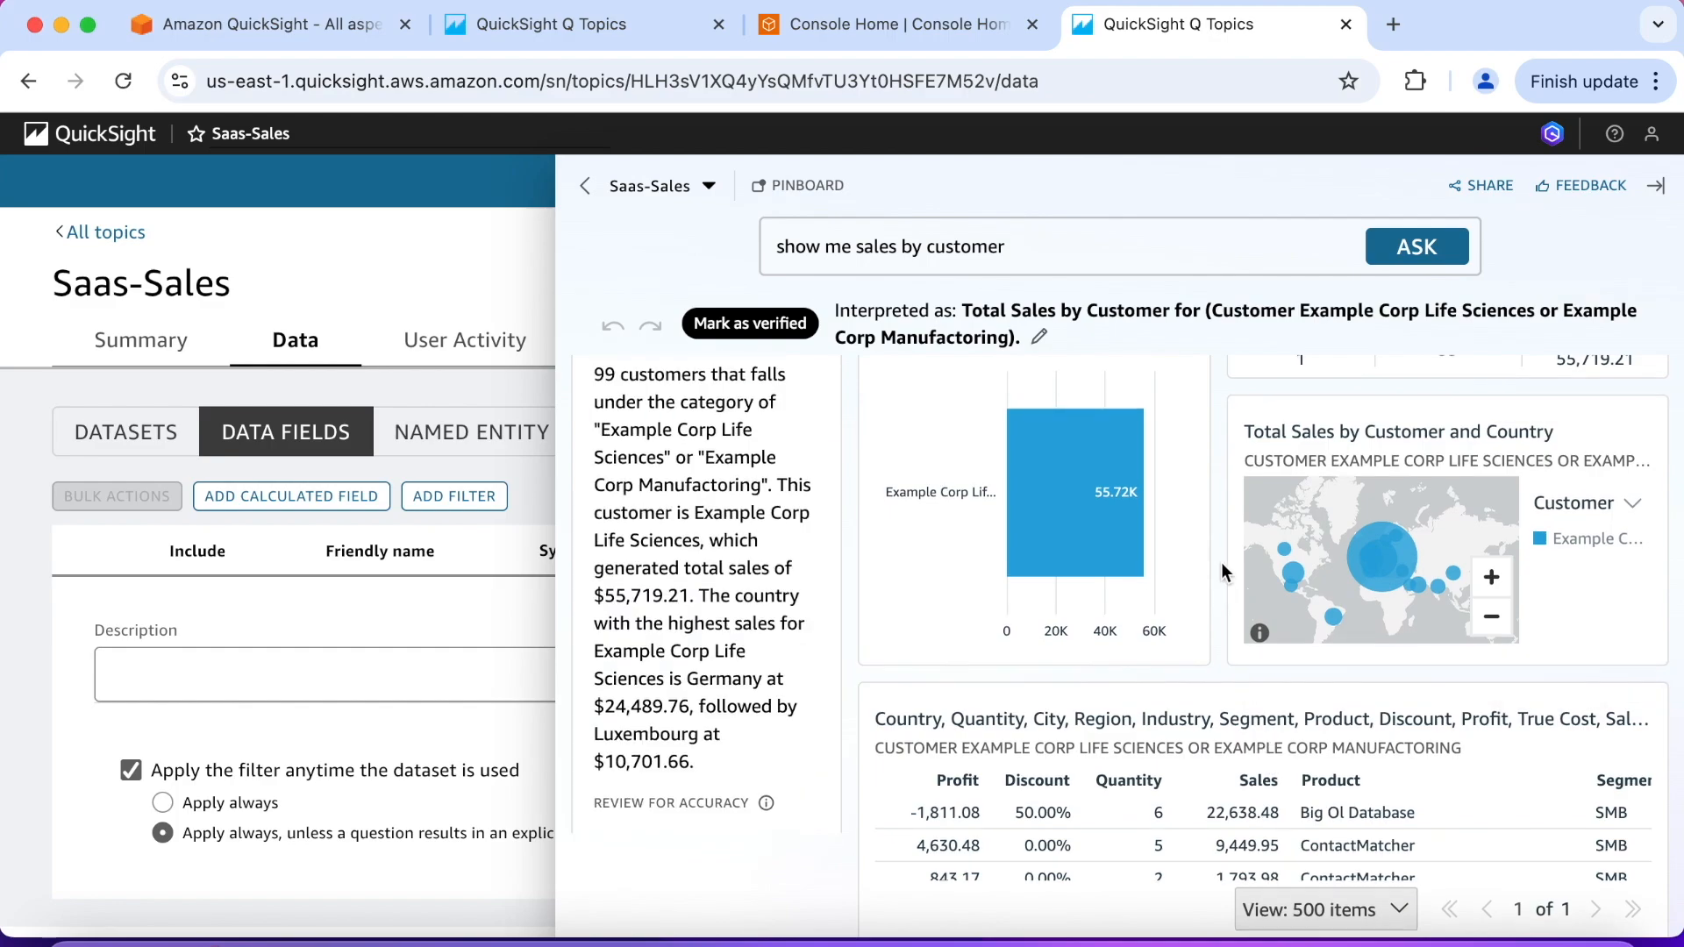
scroll(1221, 564, up, 2)
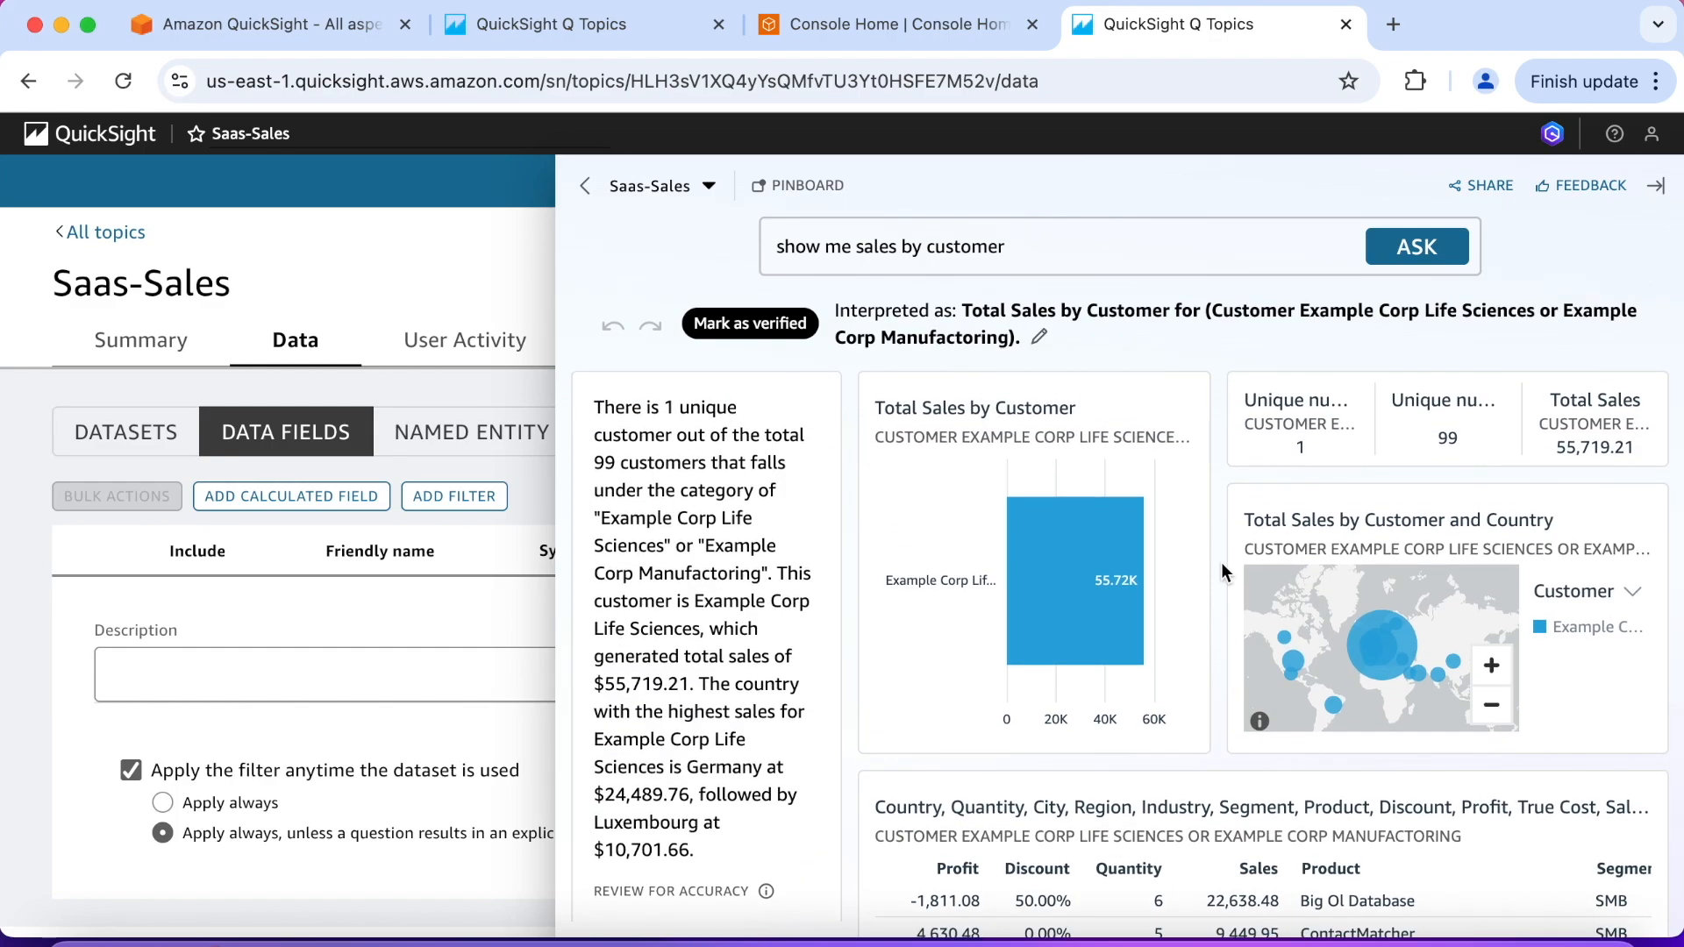
- Change the question to "show me sales by customer for anycompany advisors" and ask it
click(1105, 252)
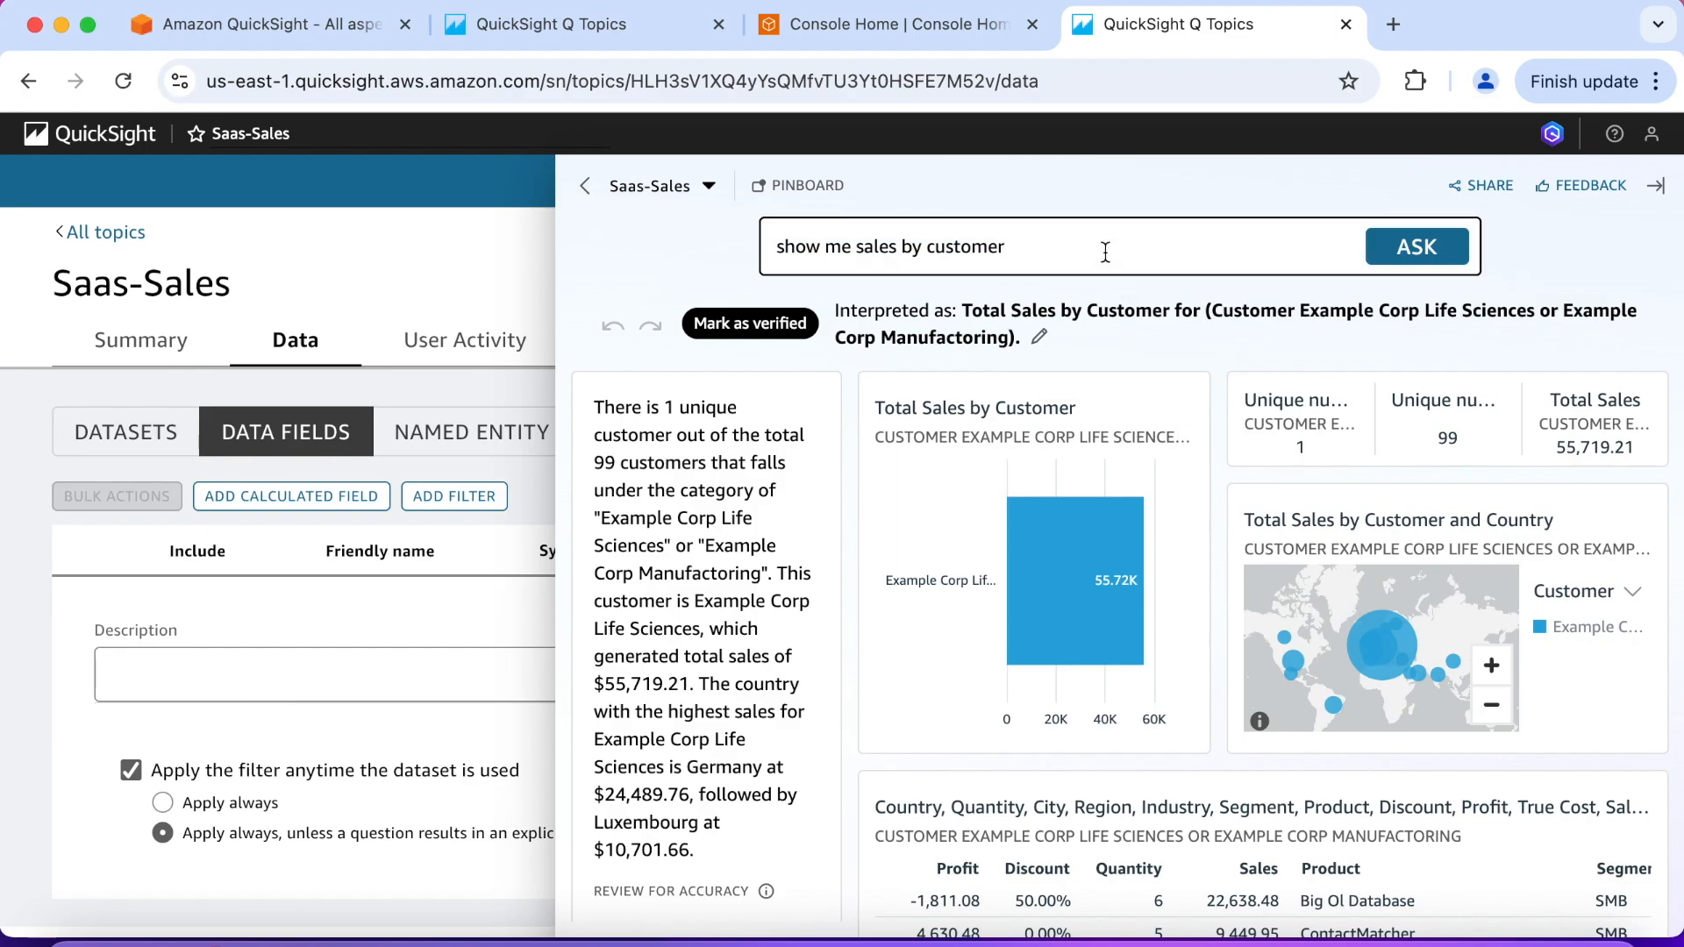
key(BackSpace)
key(BackSpace)
key(BackSpace)
key(BackSpace)
key(BackSpace)
key(BackSpace)
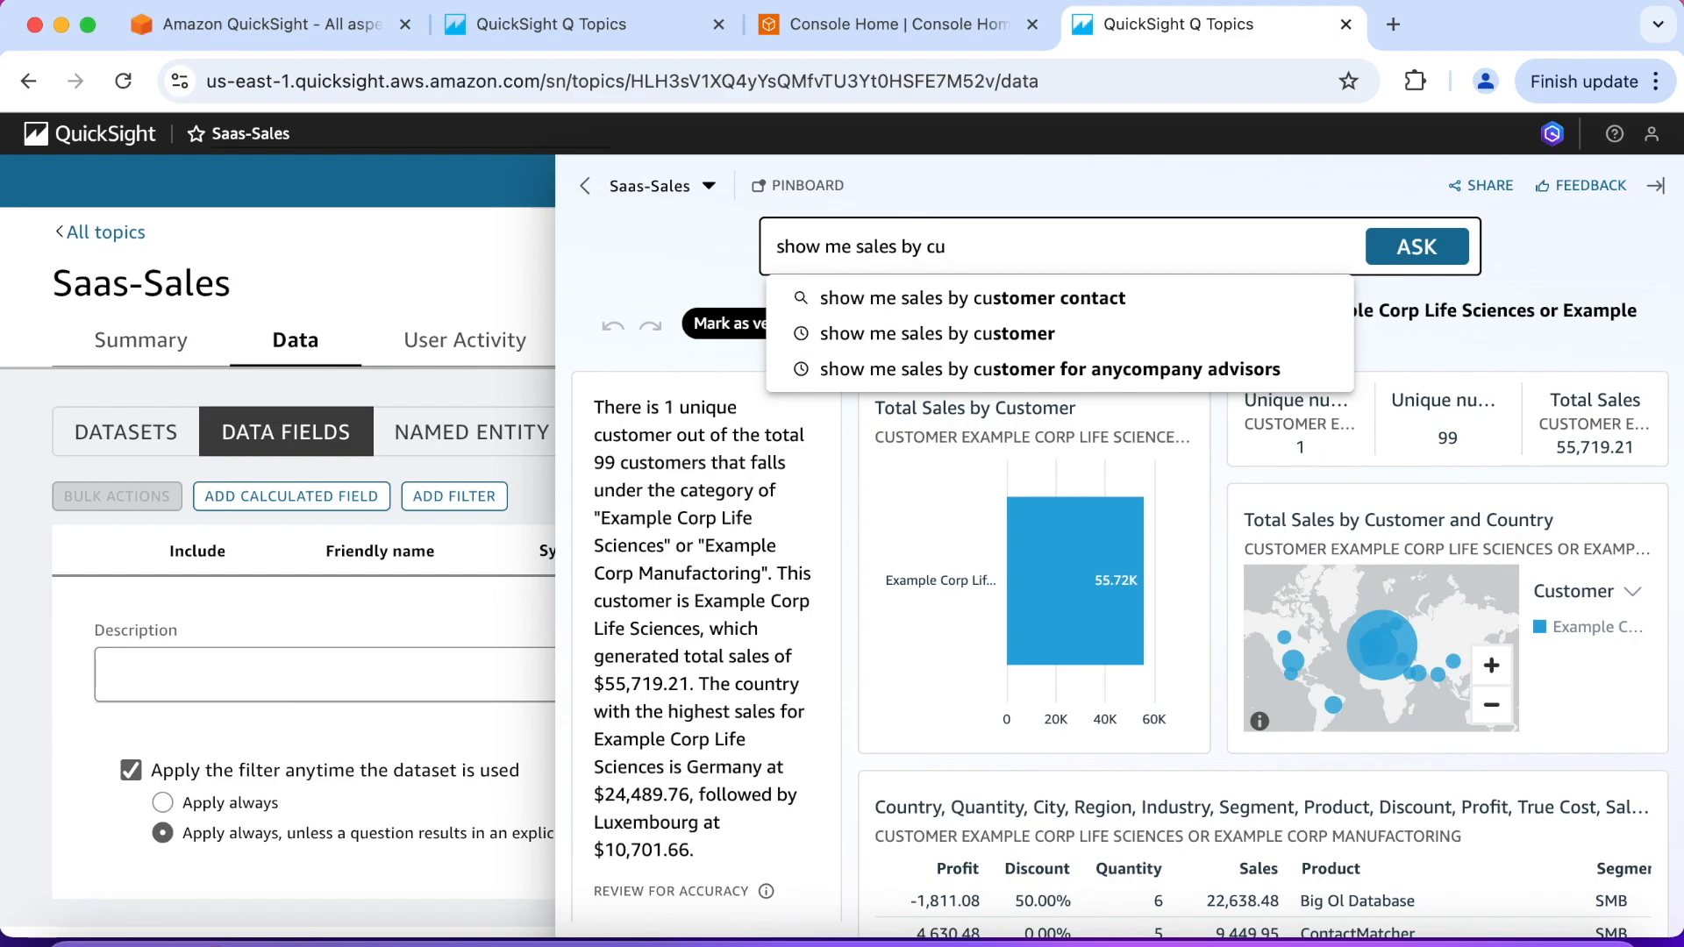
click(1091, 370)
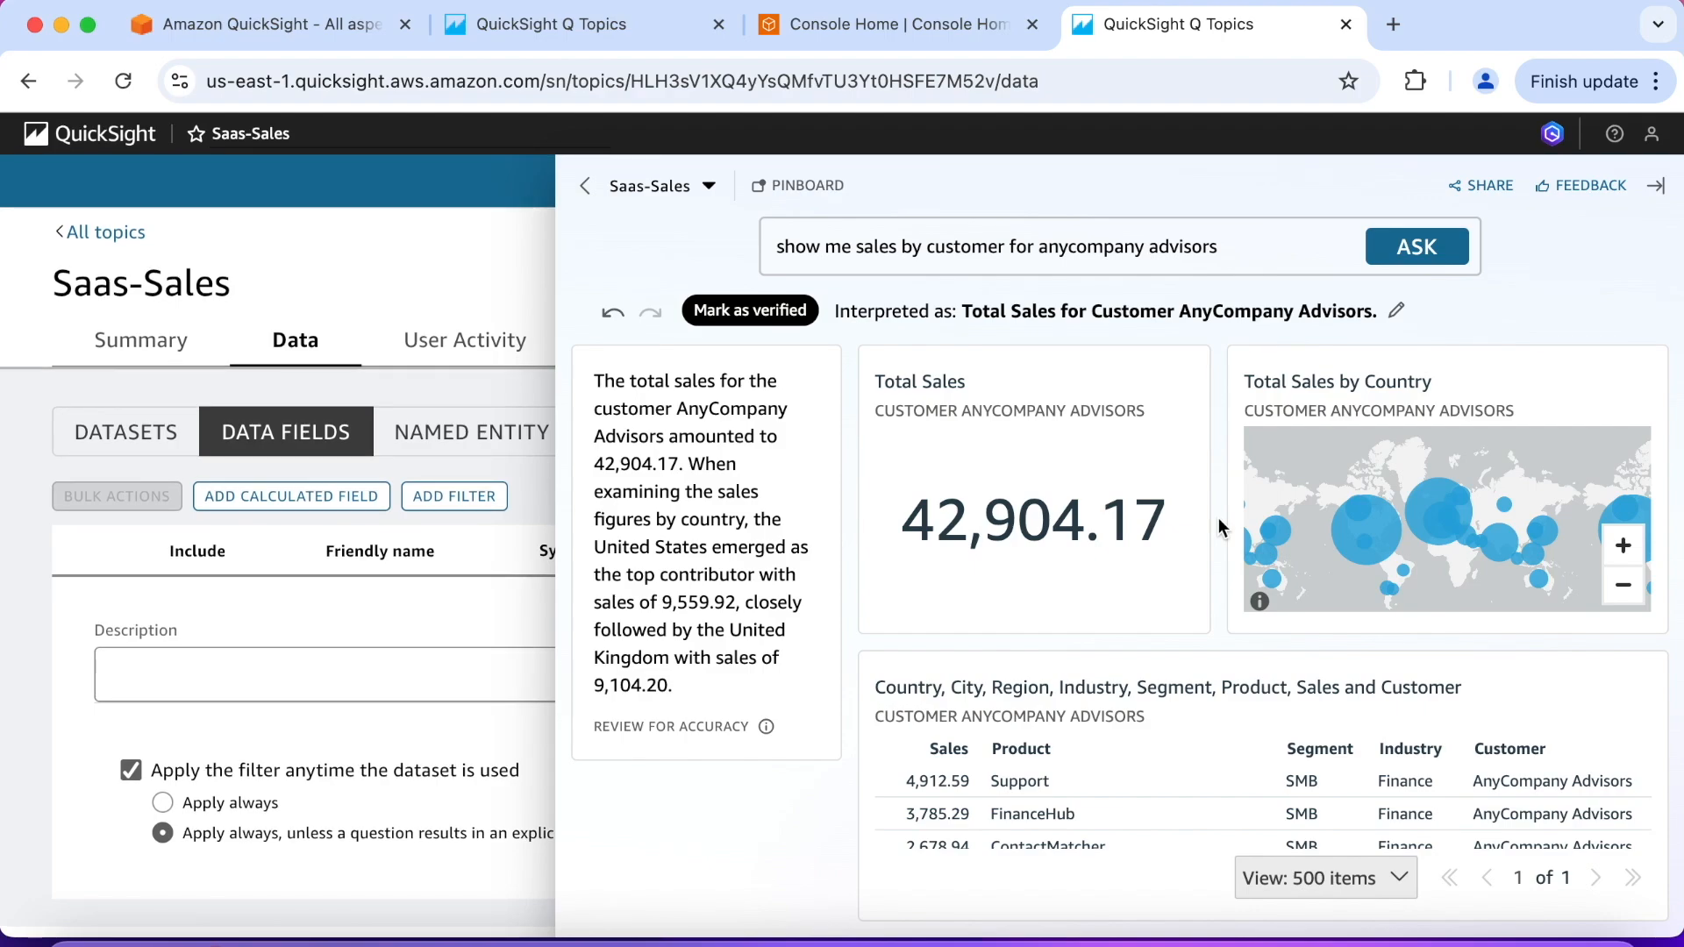
- Close the Q&A pane and stop the big2 filter from applying anytime the dataset is used
click(1655, 189)
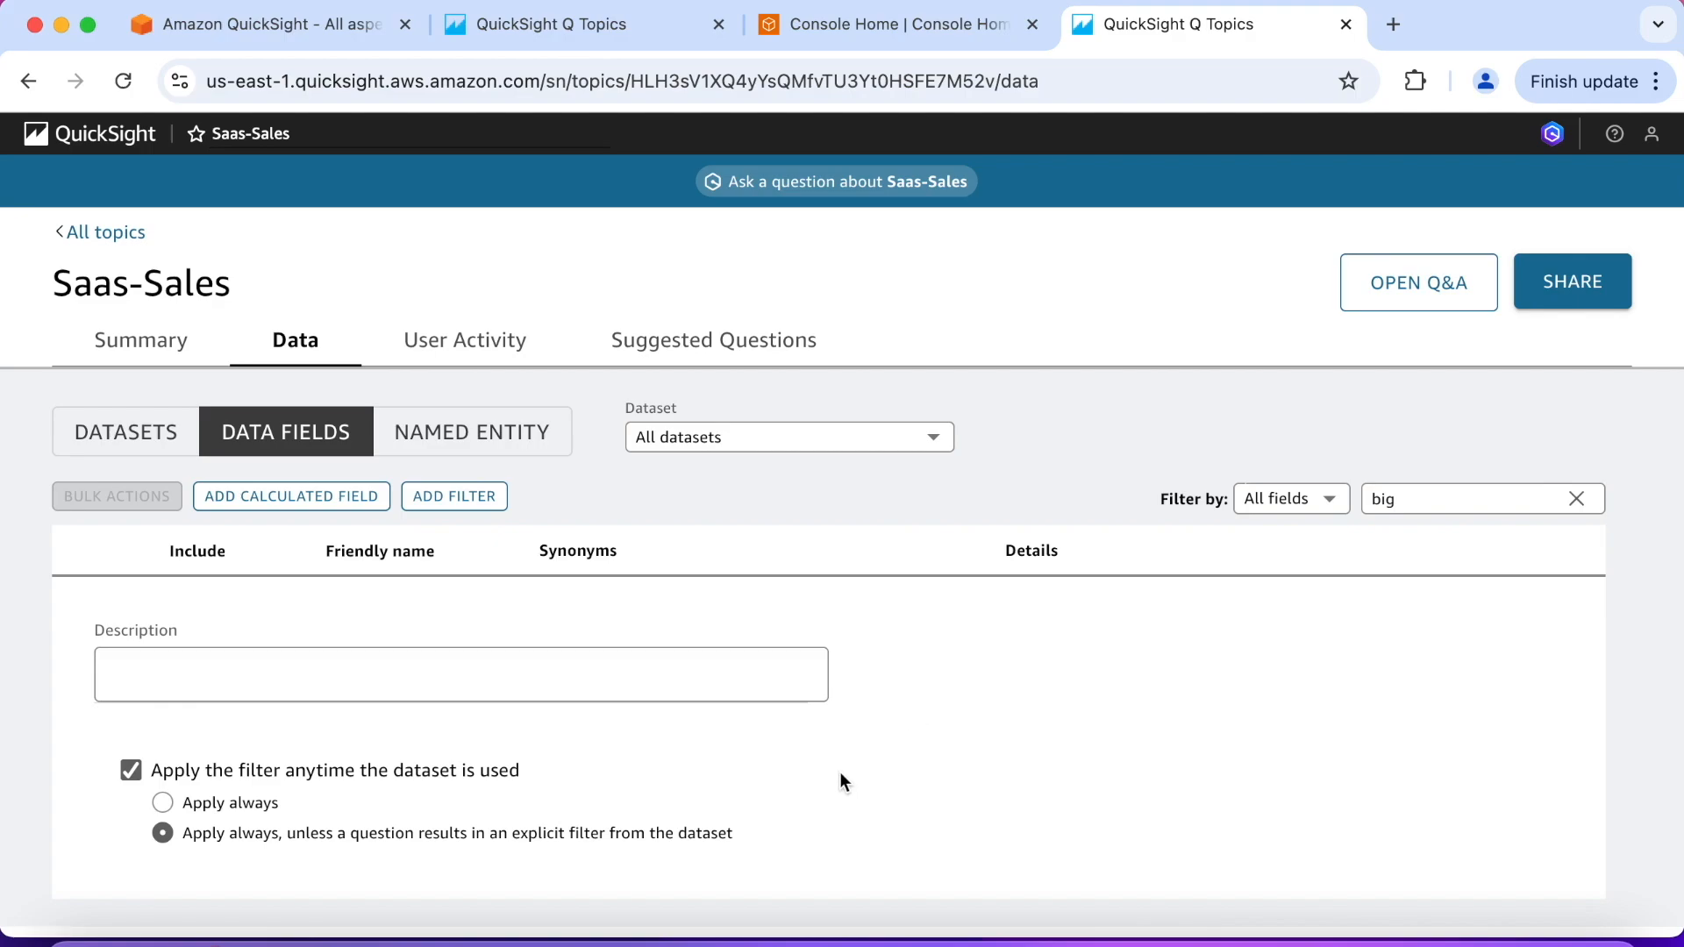
scroll(840, 775, down, 1)
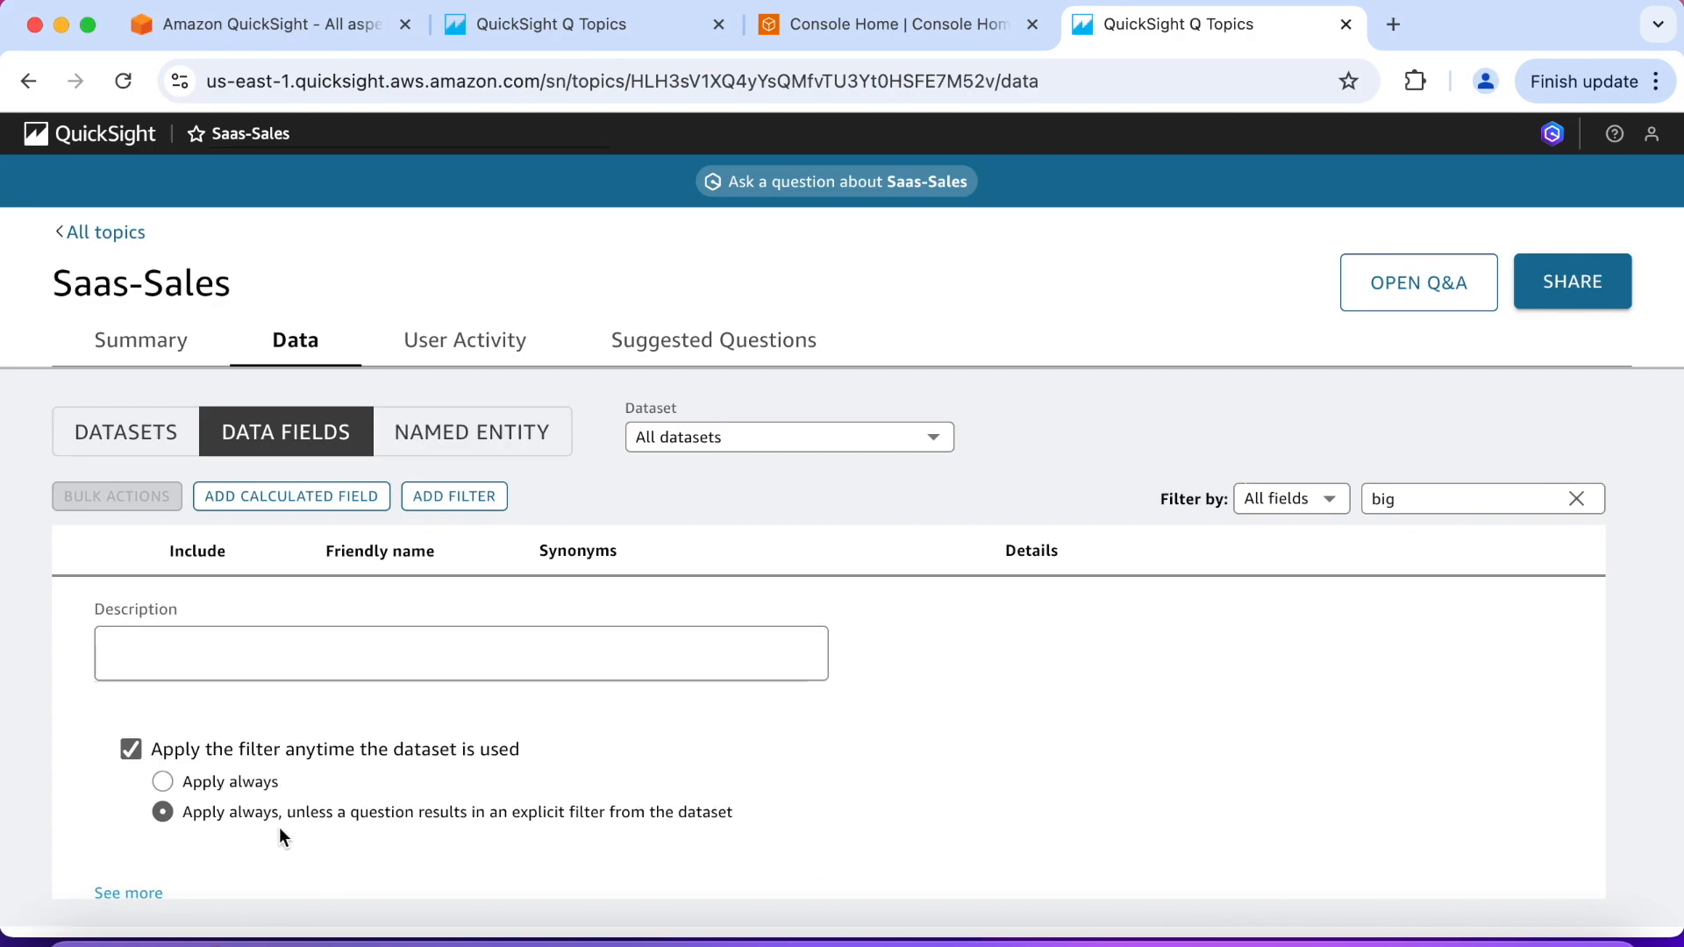
click(131, 749)
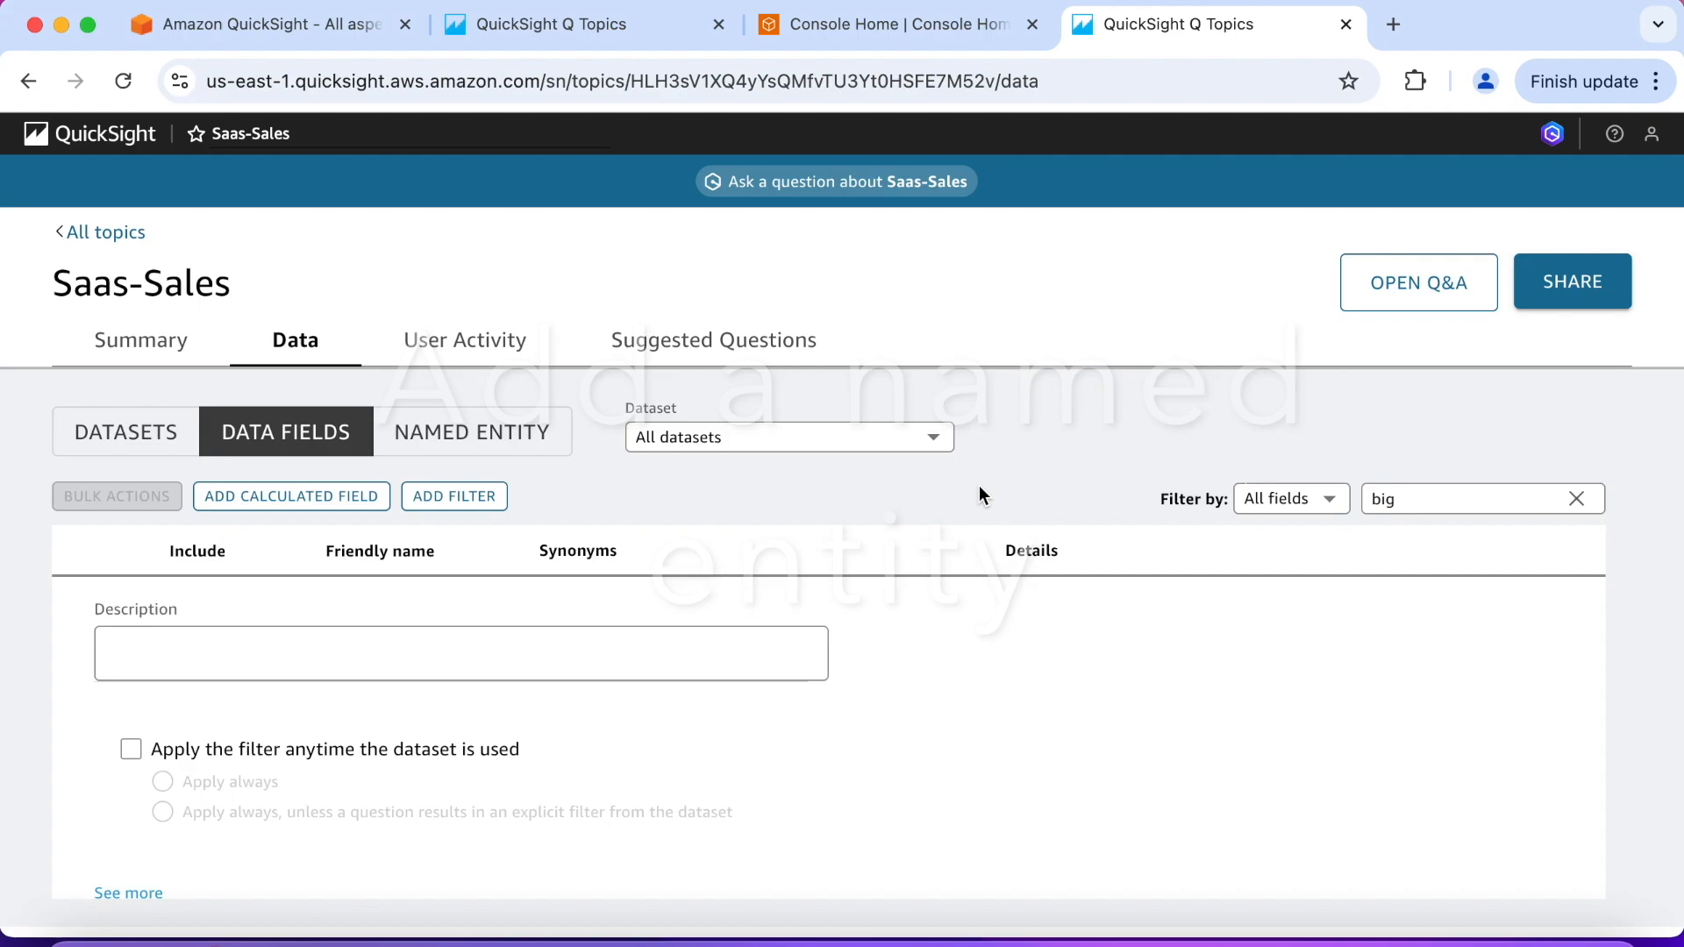
- Add a named entity to the topic, go through the introductory tips, and name the entity "Order details"
click(527, 433)
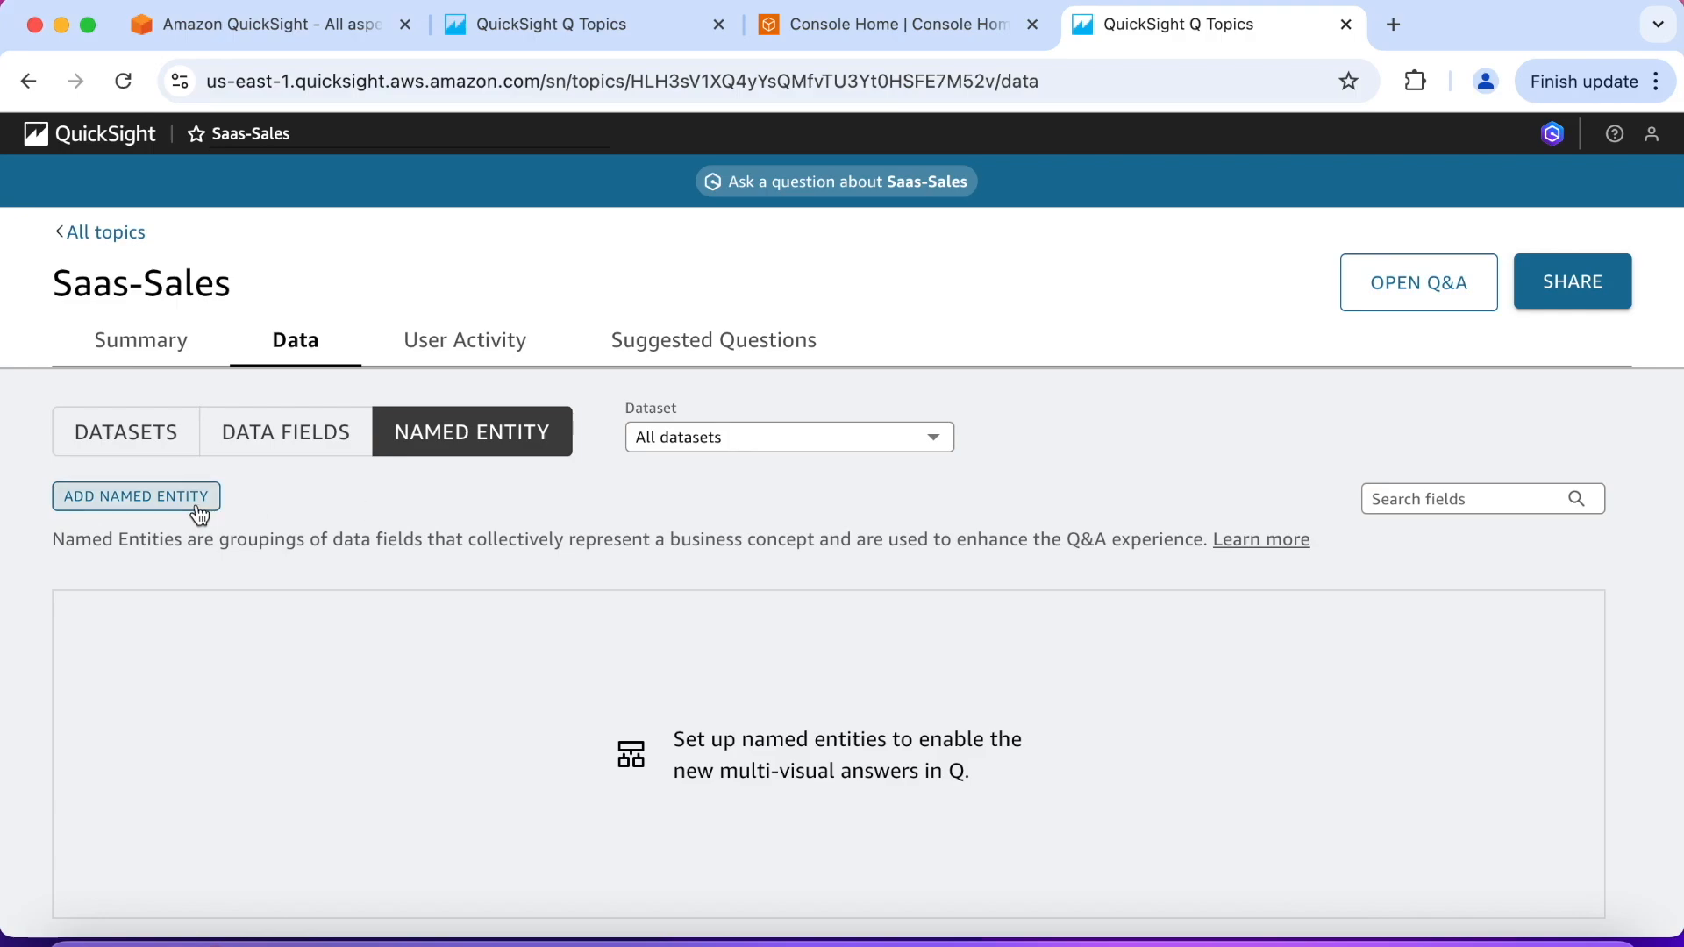
click(136, 497)
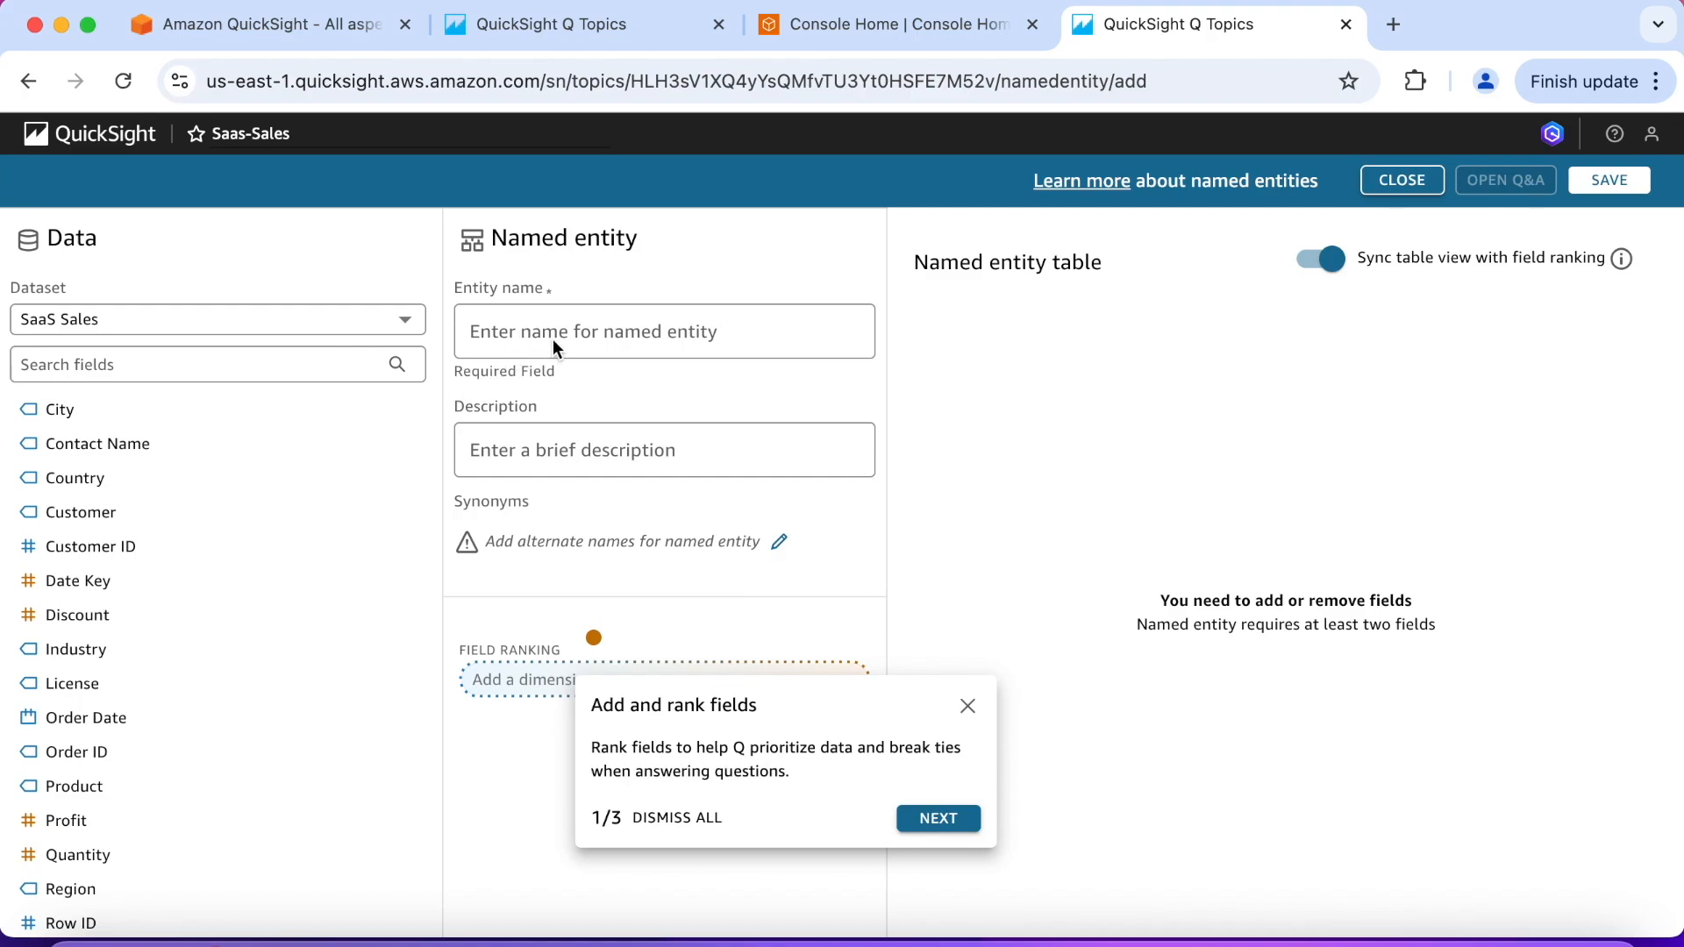
click(936, 816)
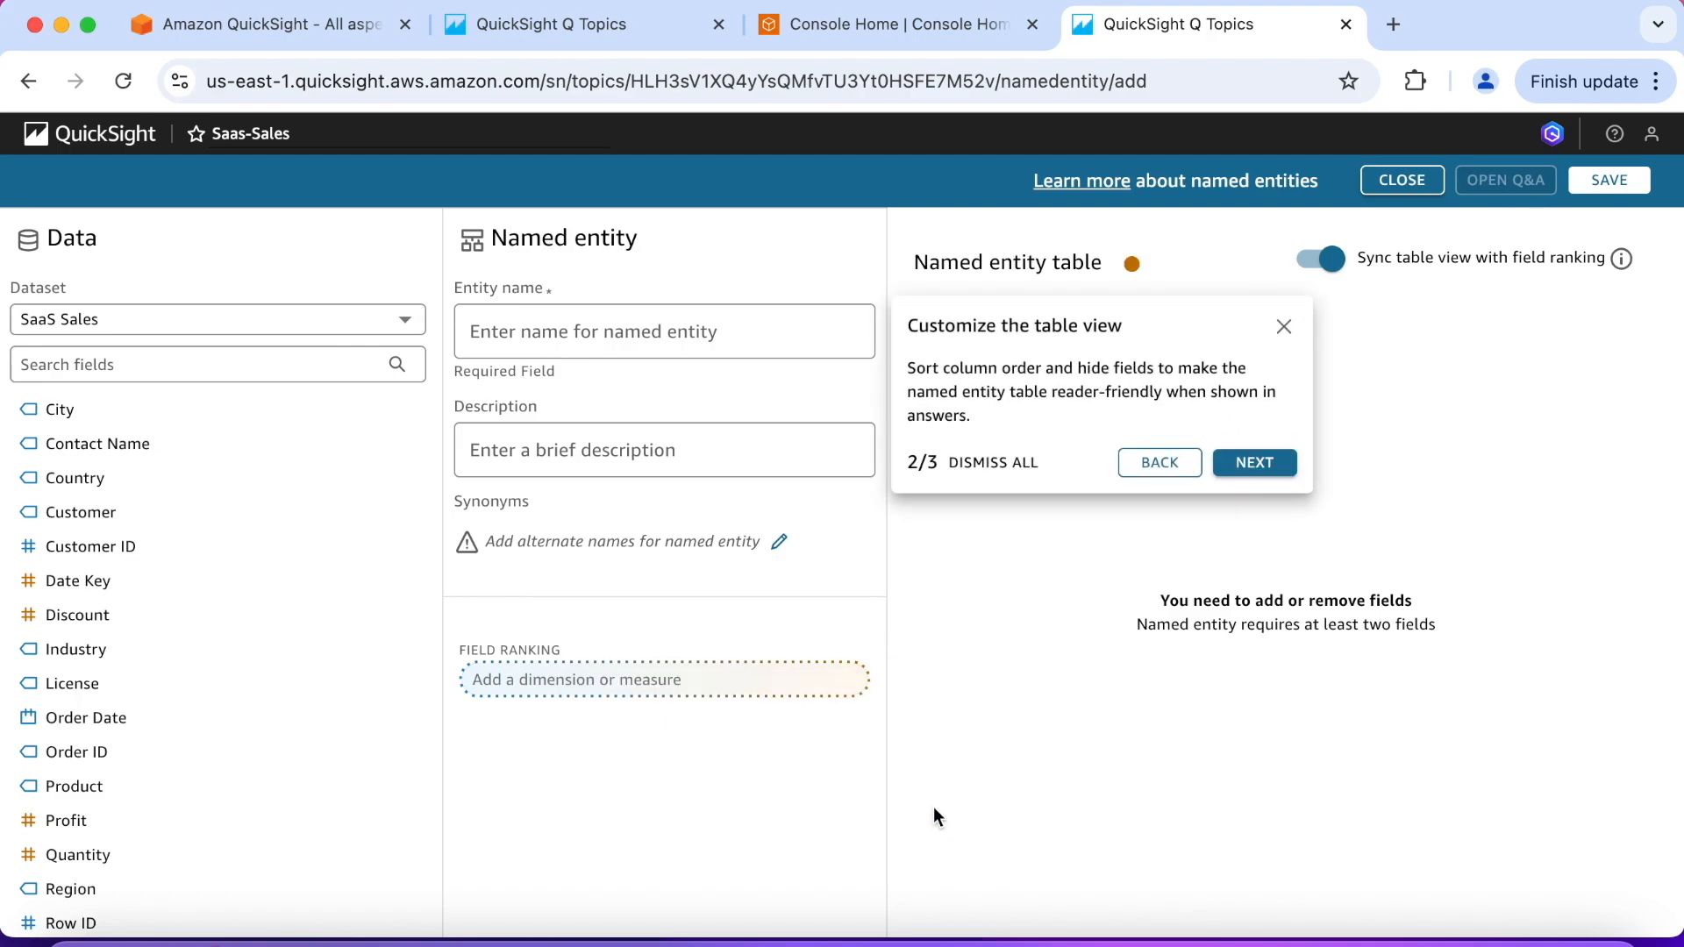
click(1275, 465)
click(1604, 354)
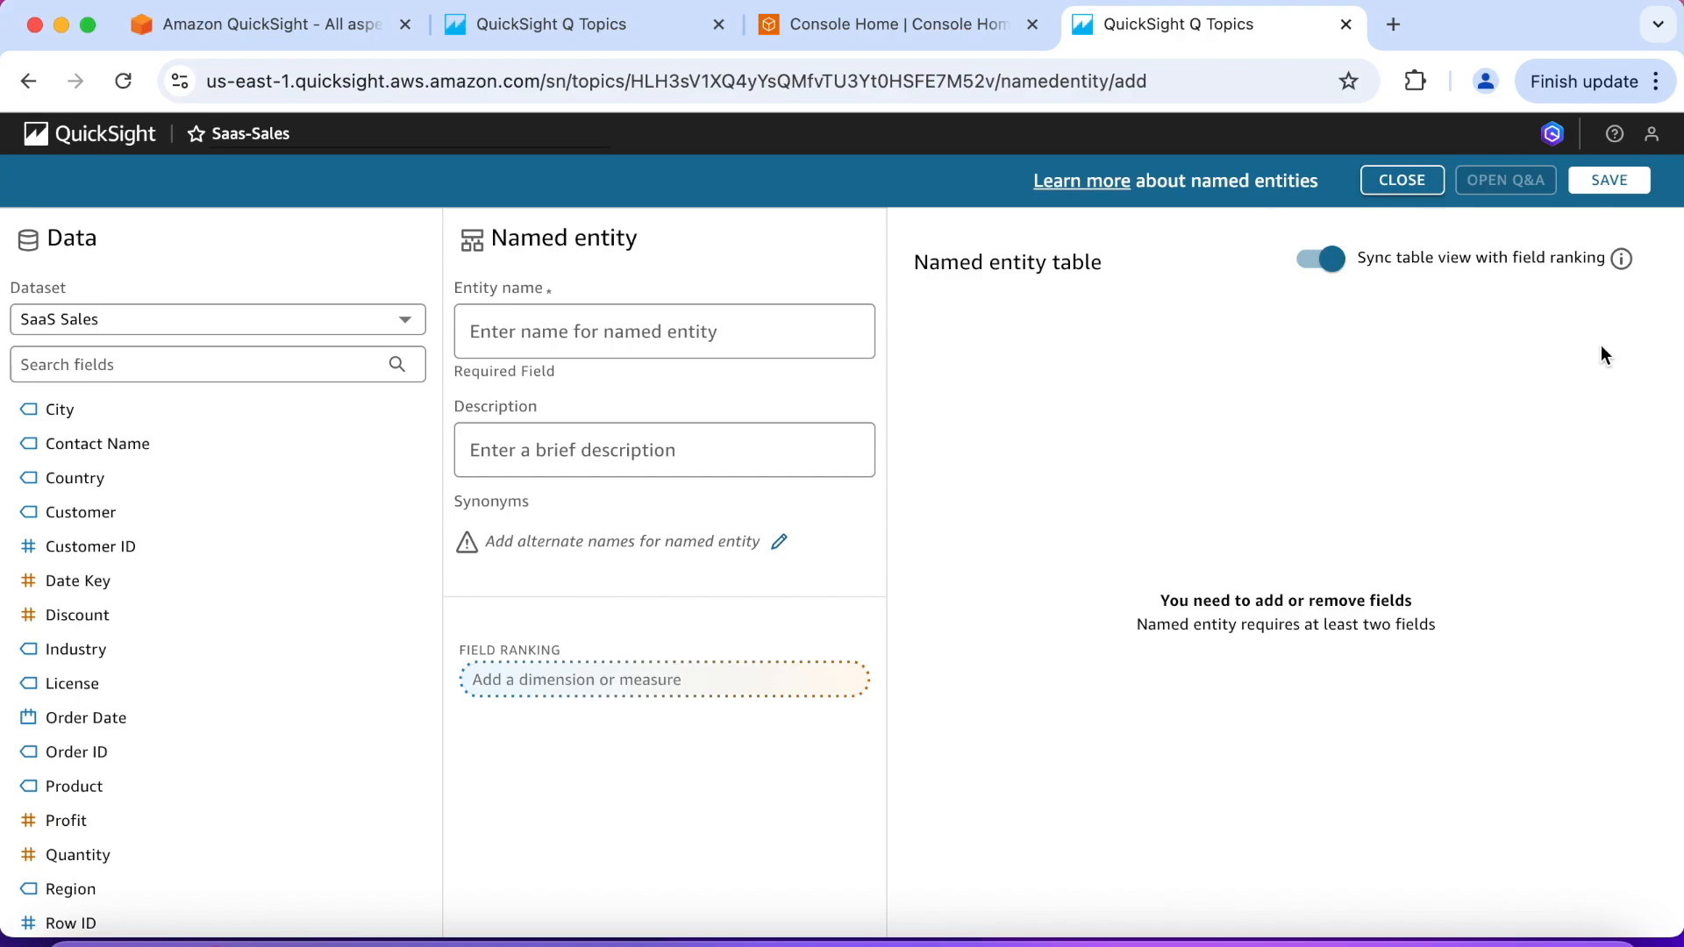
click(670, 329)
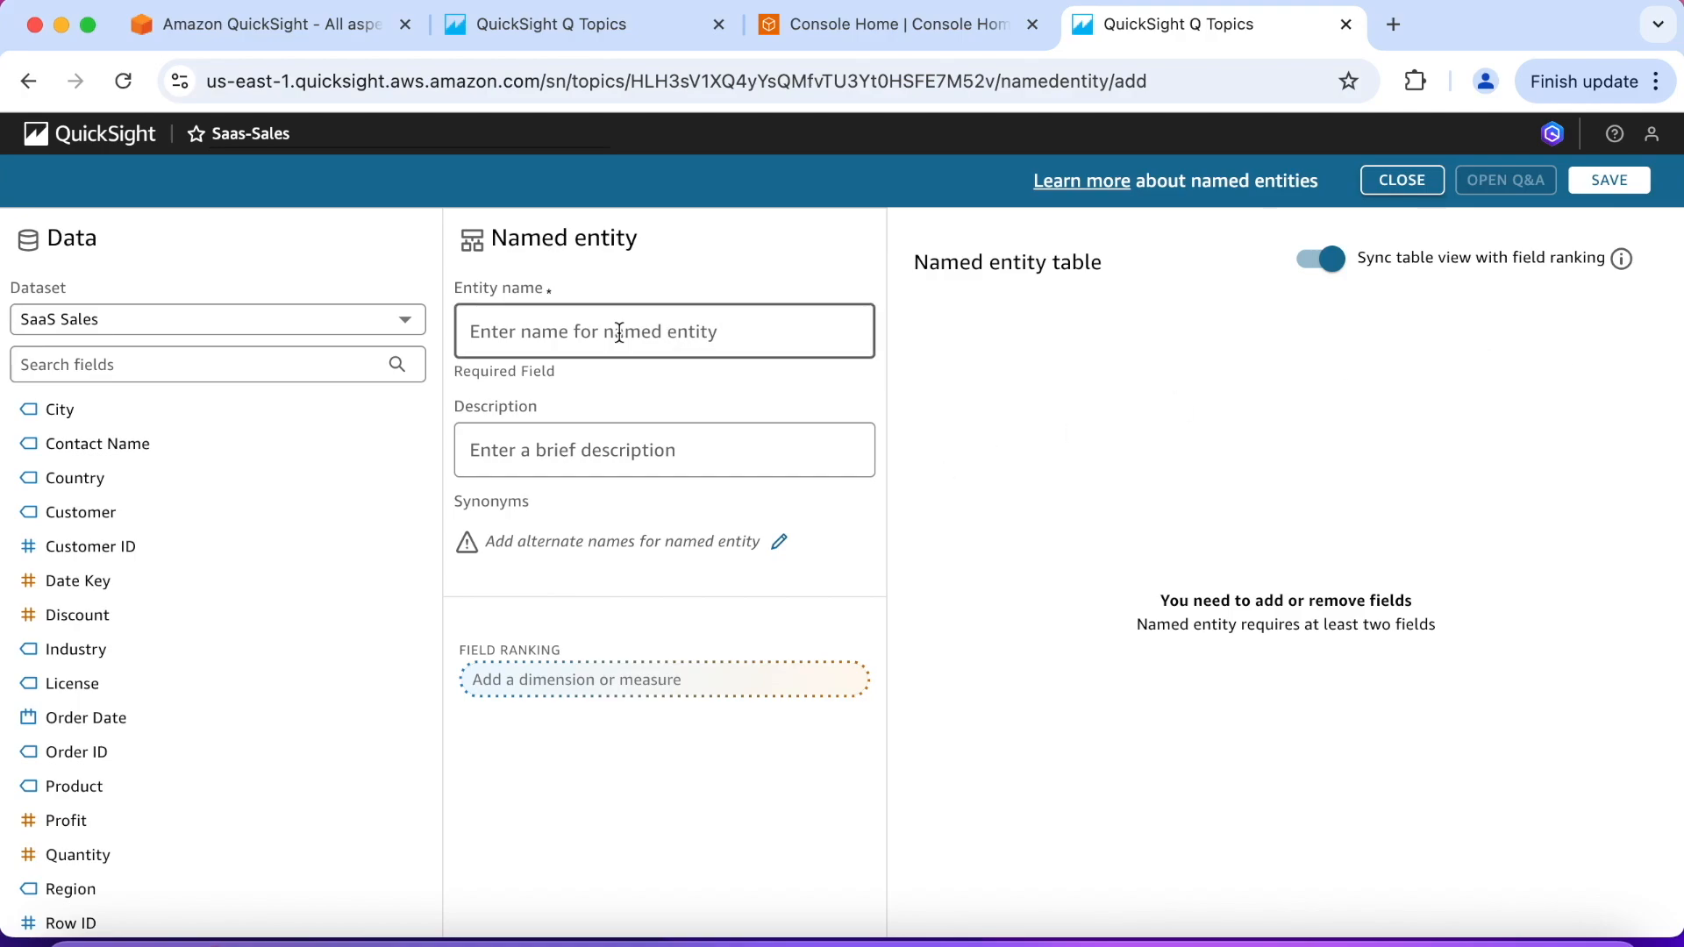
text(Order details)
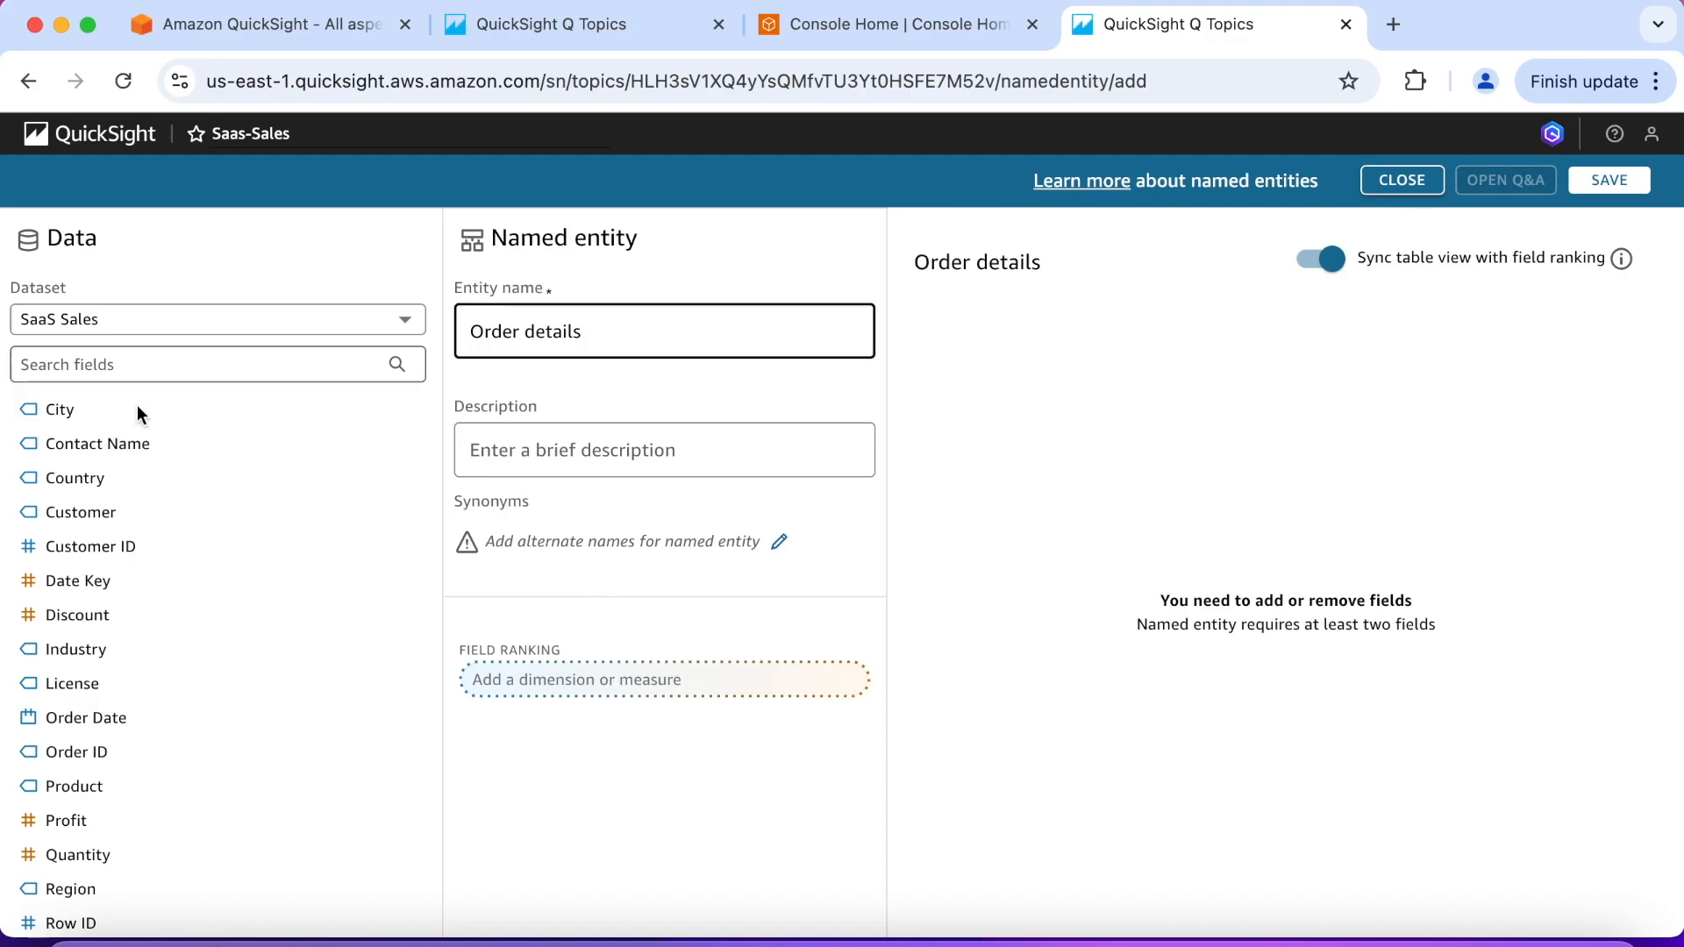
- Add Order Date, Order ID, Product, Customer and Contact Name to the entity's field ranking in that order, then save and close it
click(137, 717)
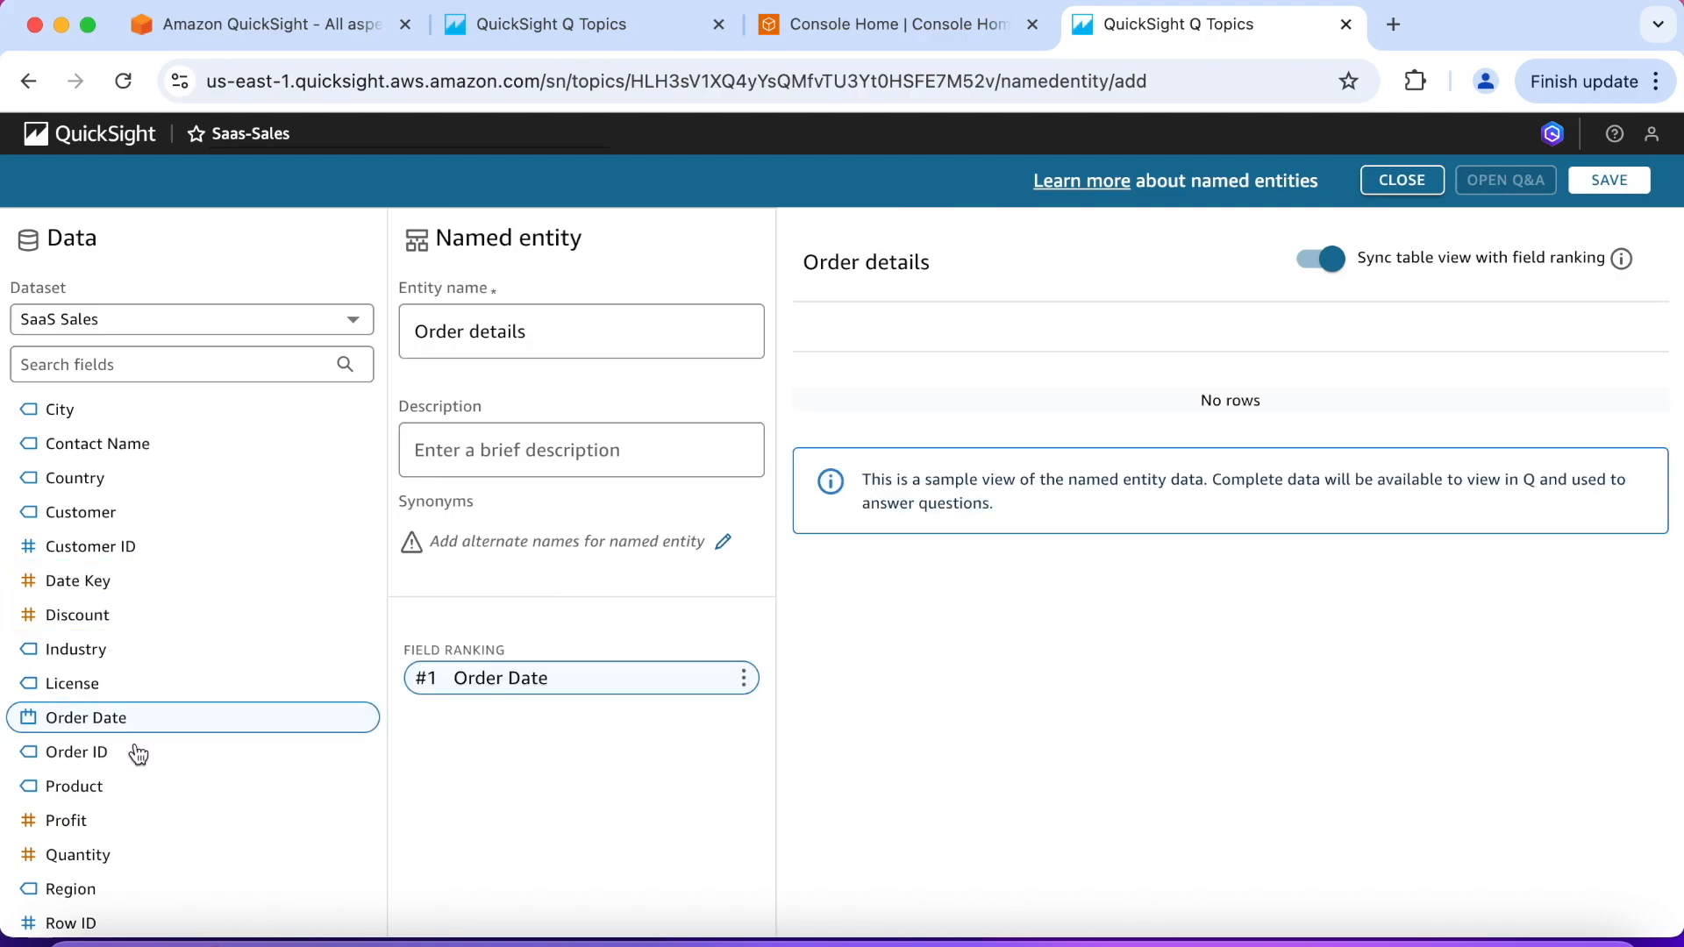
click(137, 753)
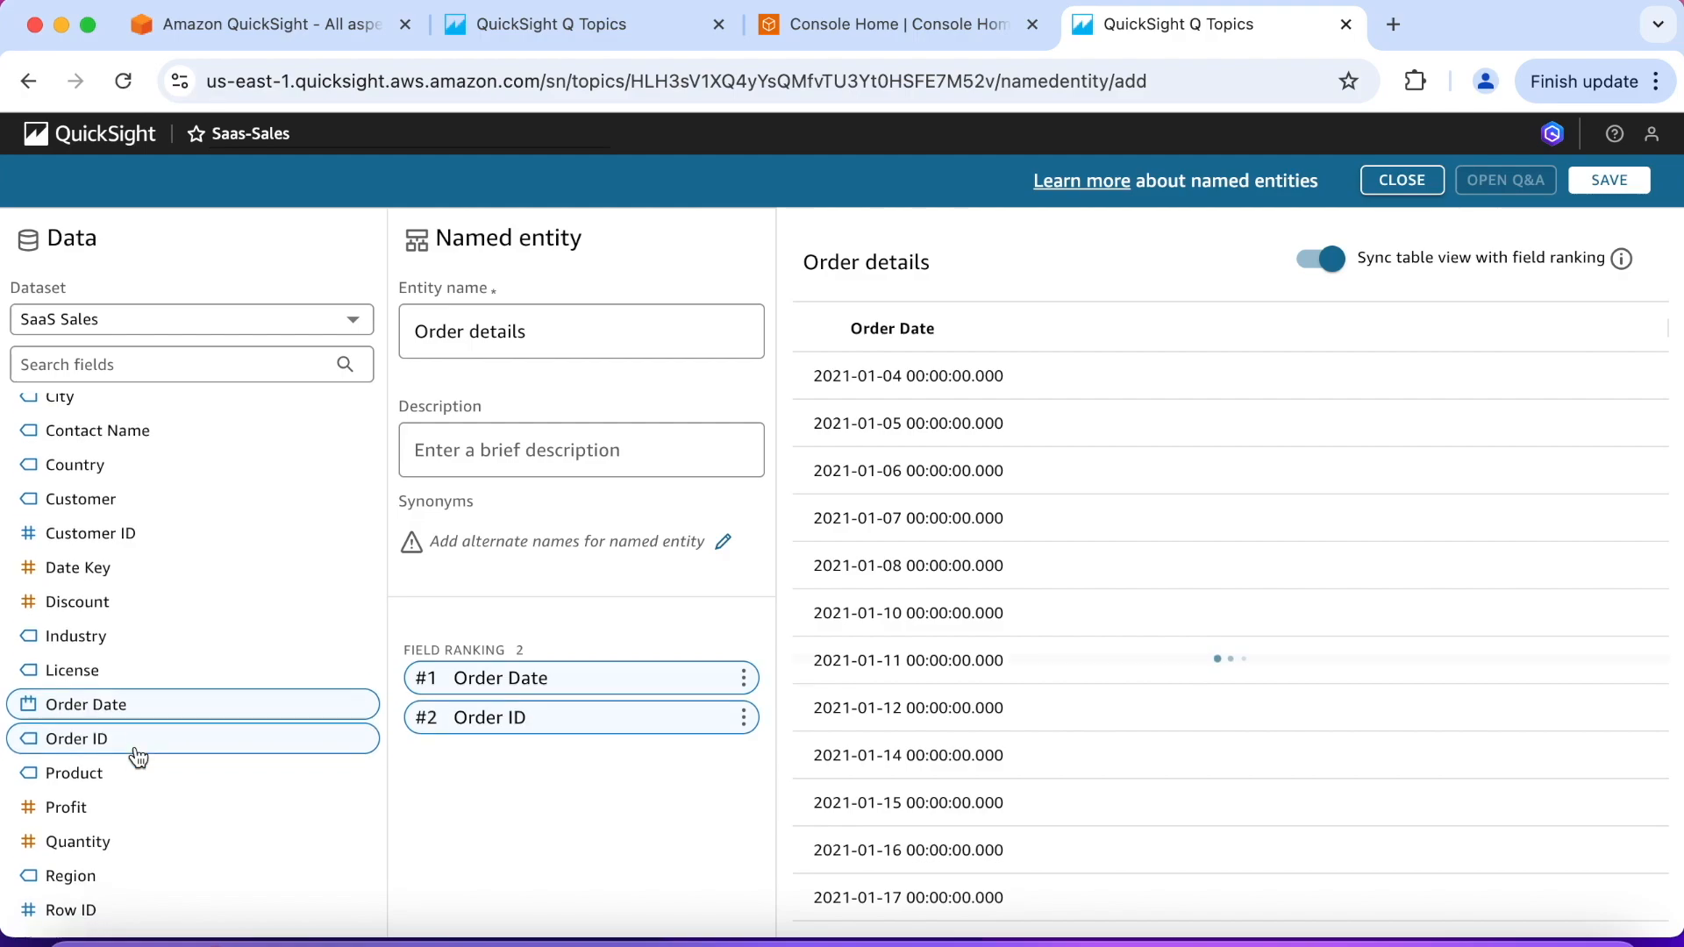
click(125, 753)
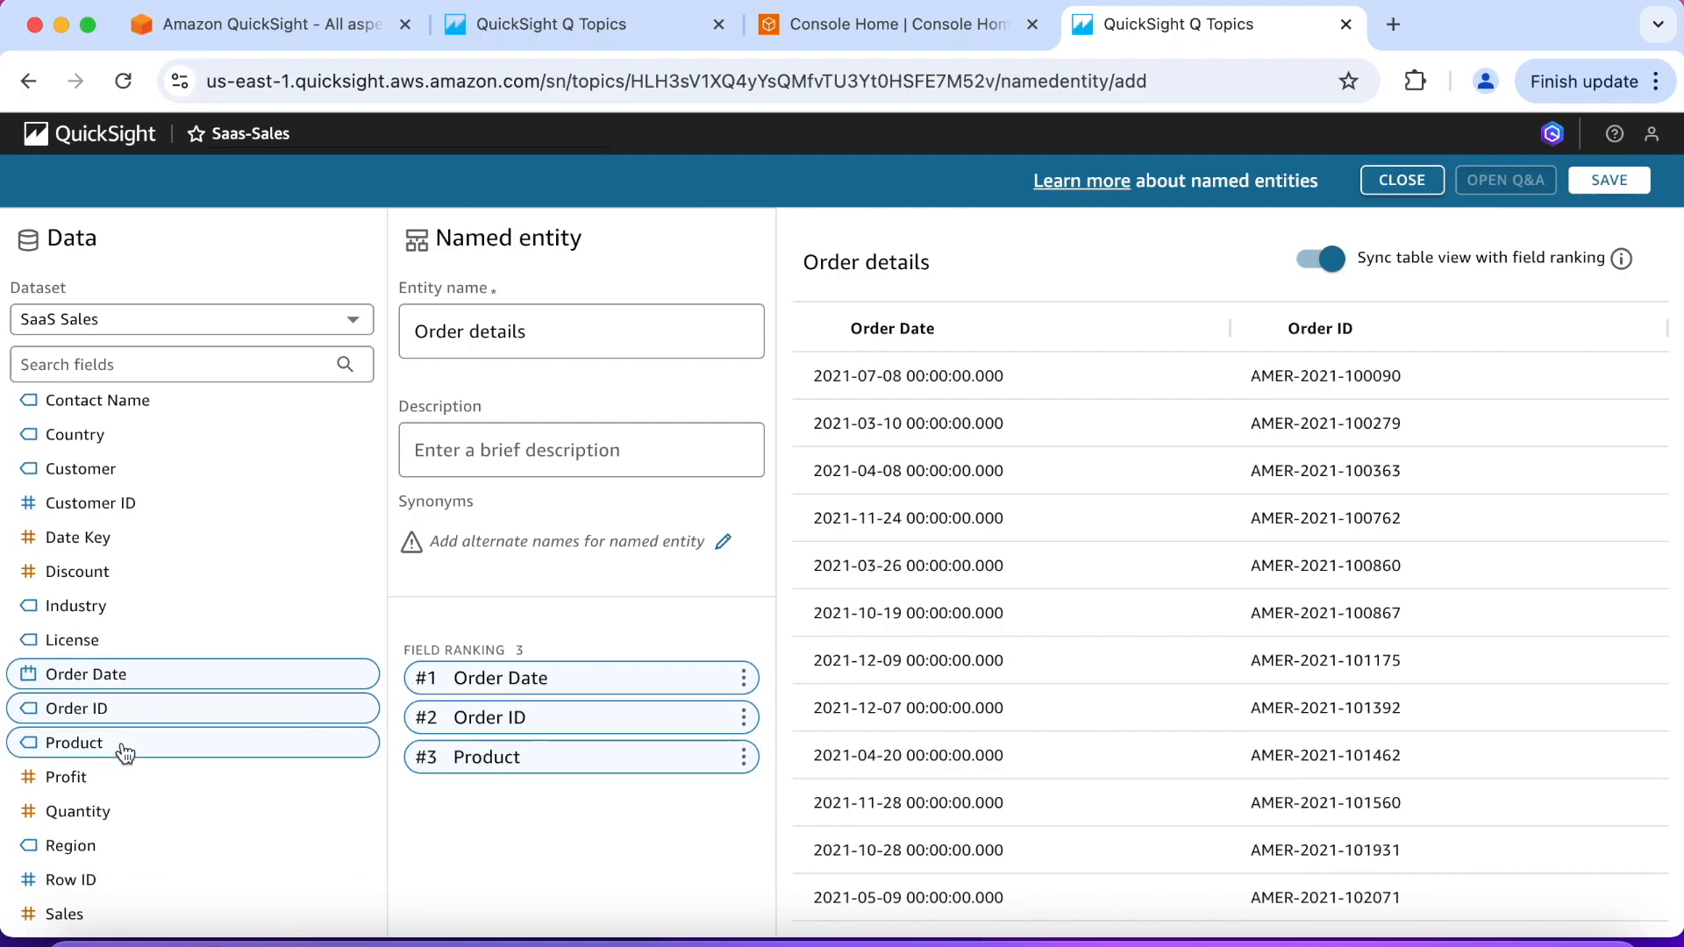
click(145, 485)
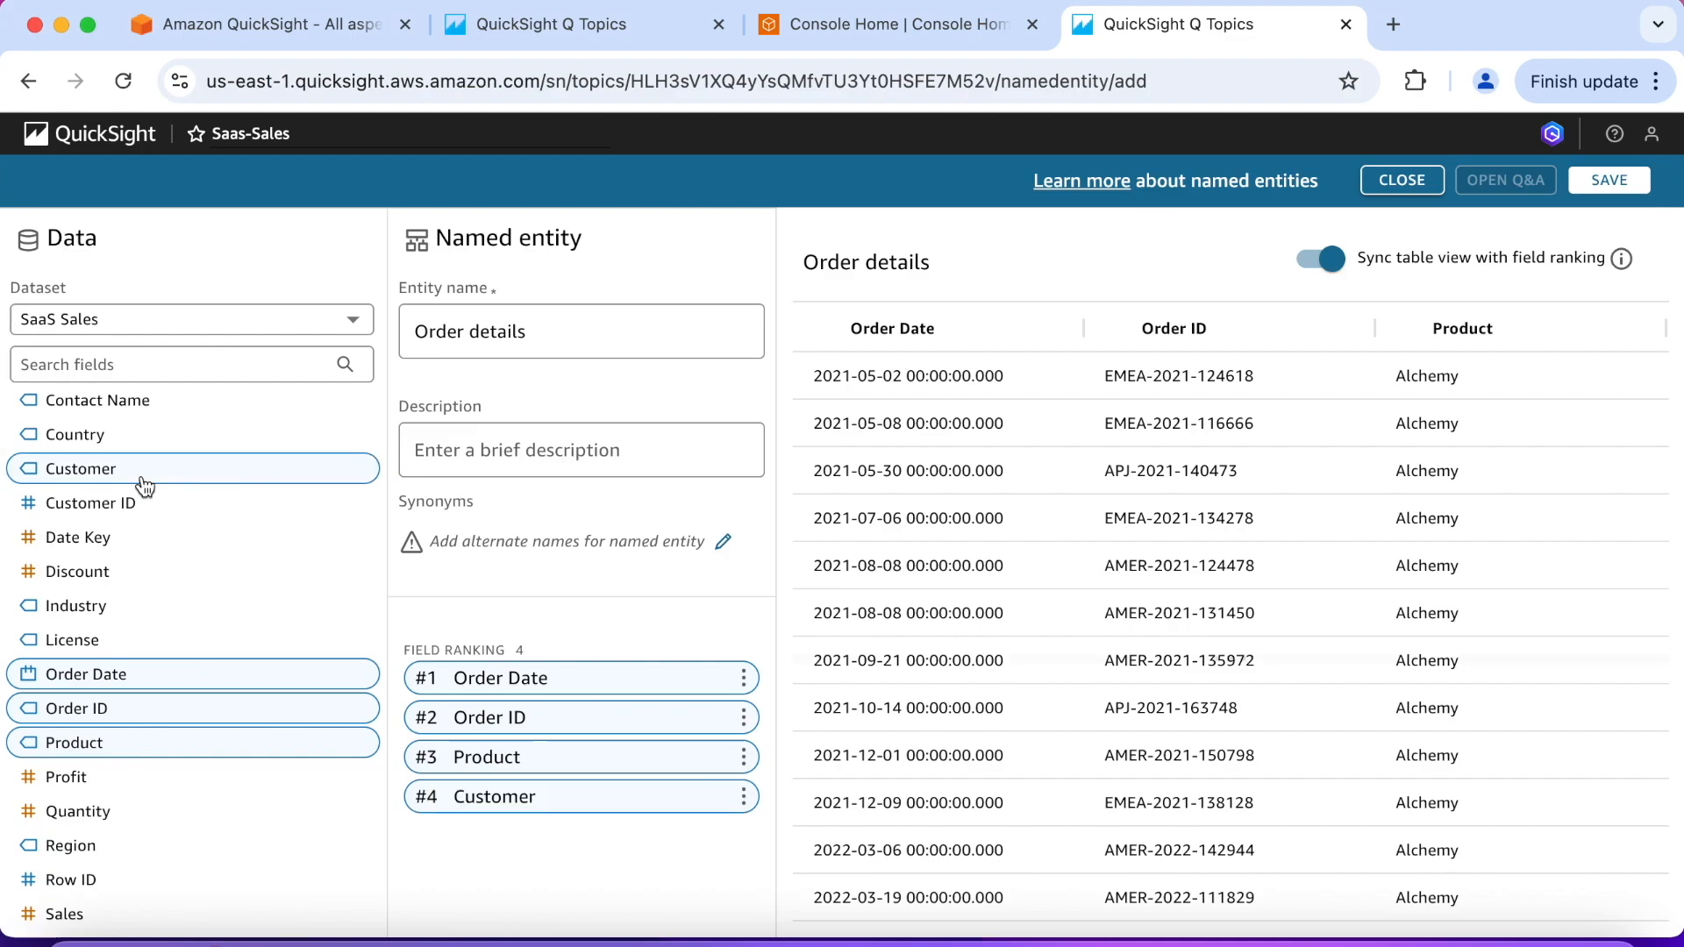
click(167, 409)
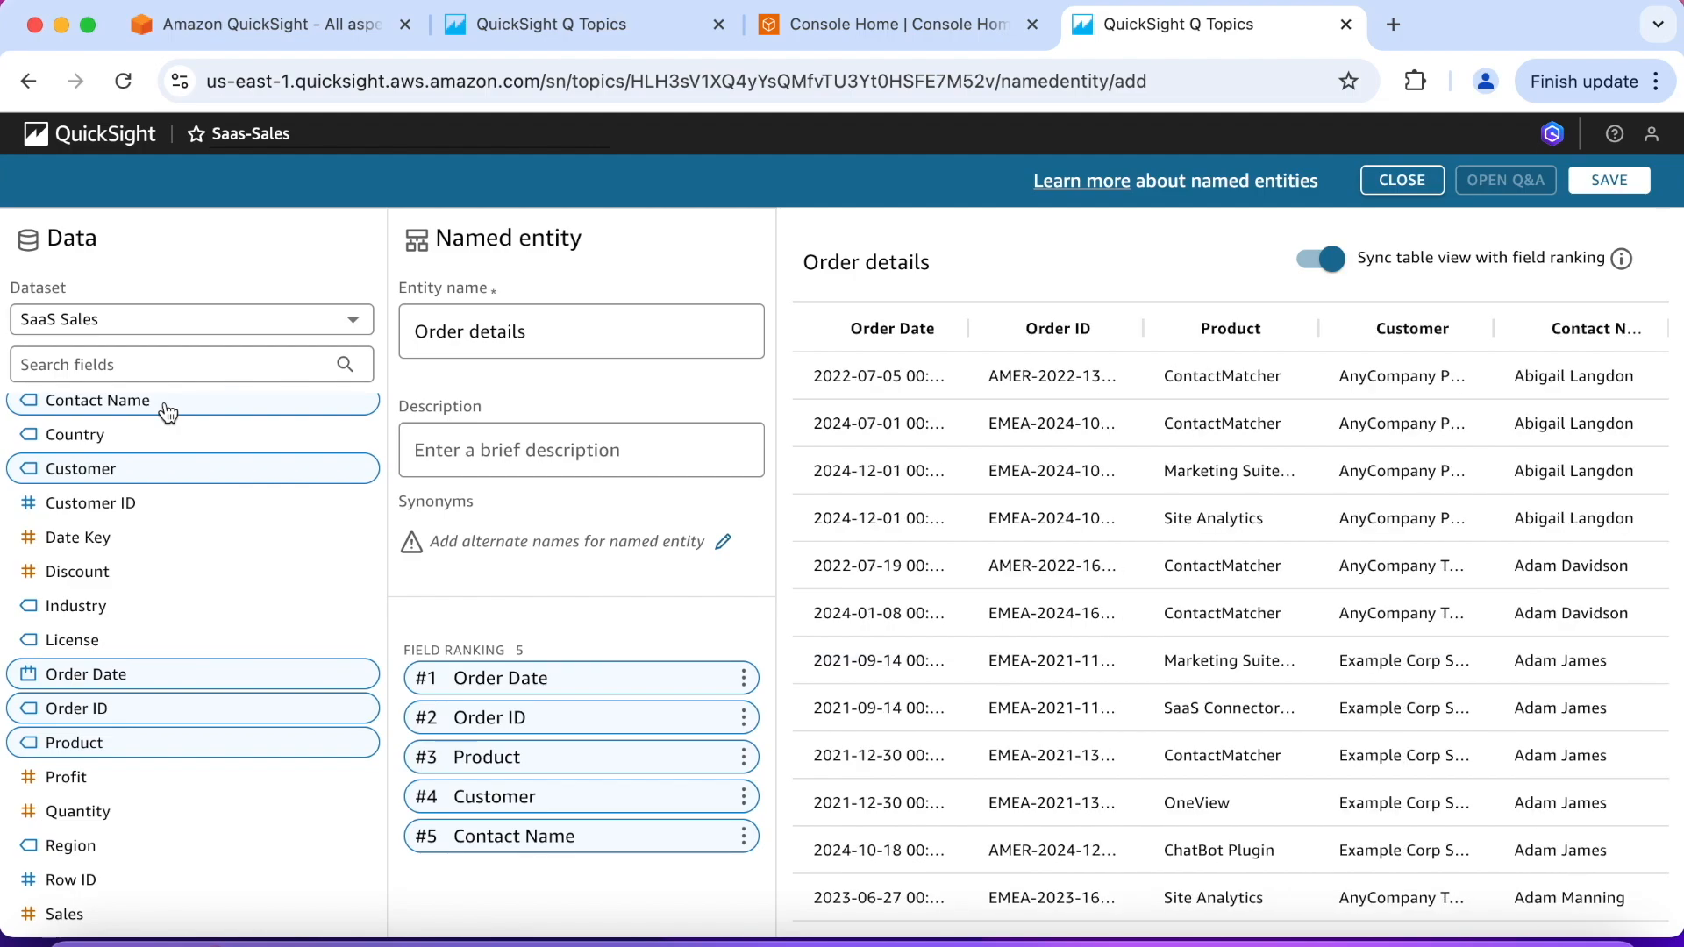
click(1609, 180)
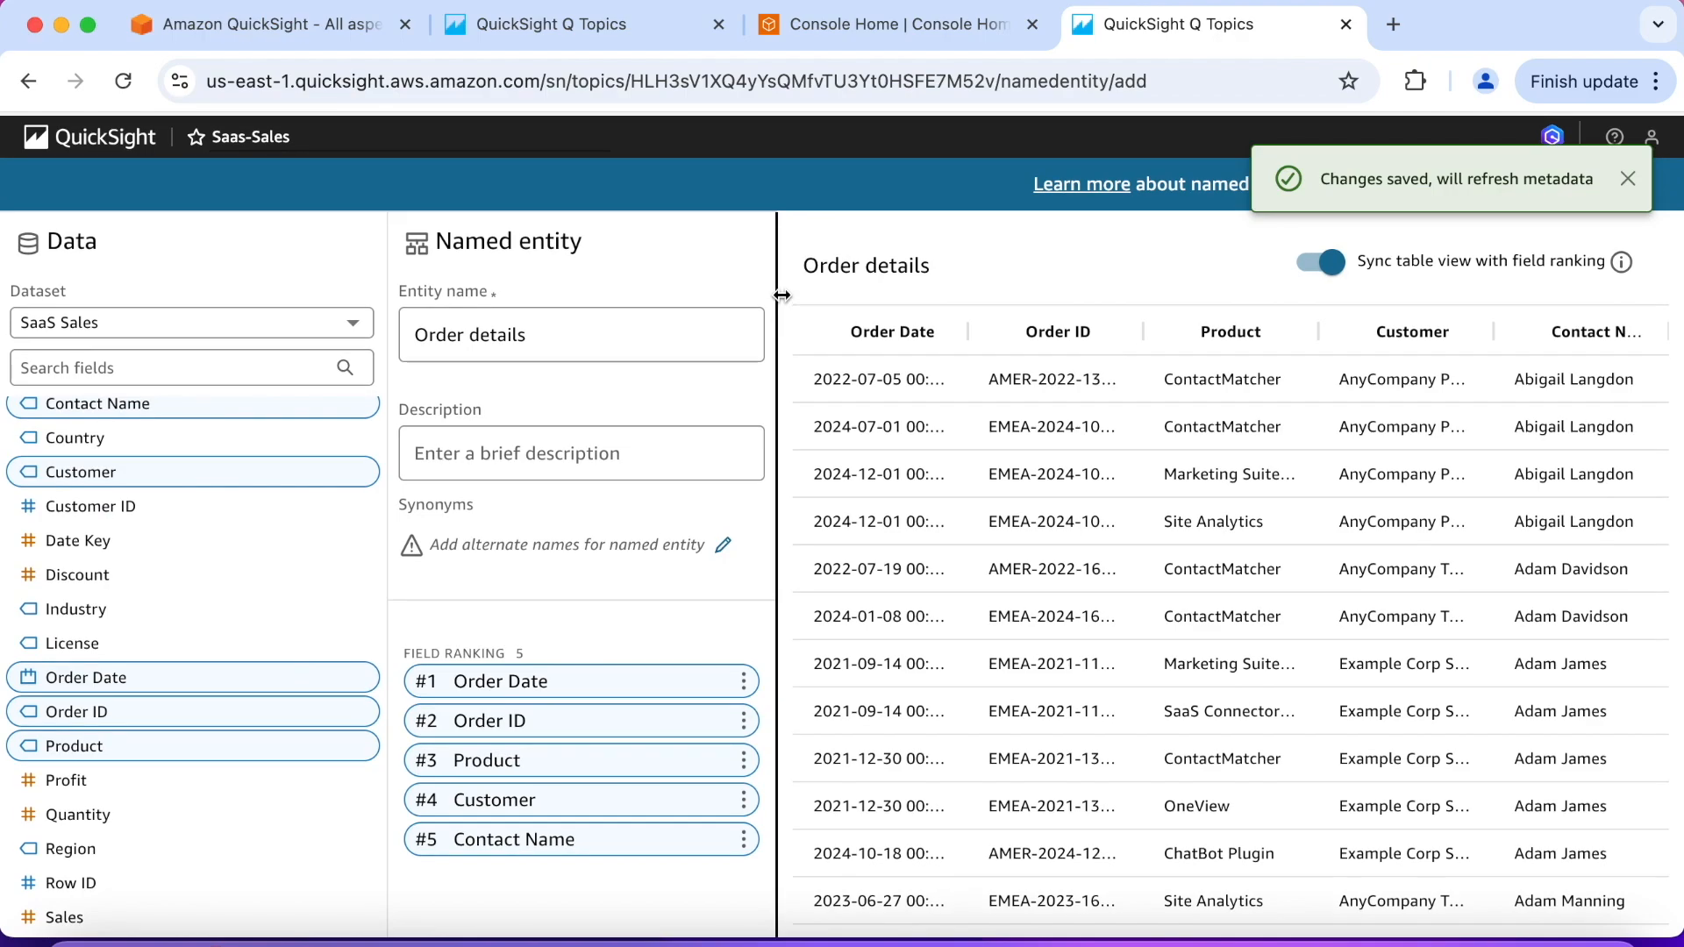
click(1389, 181)
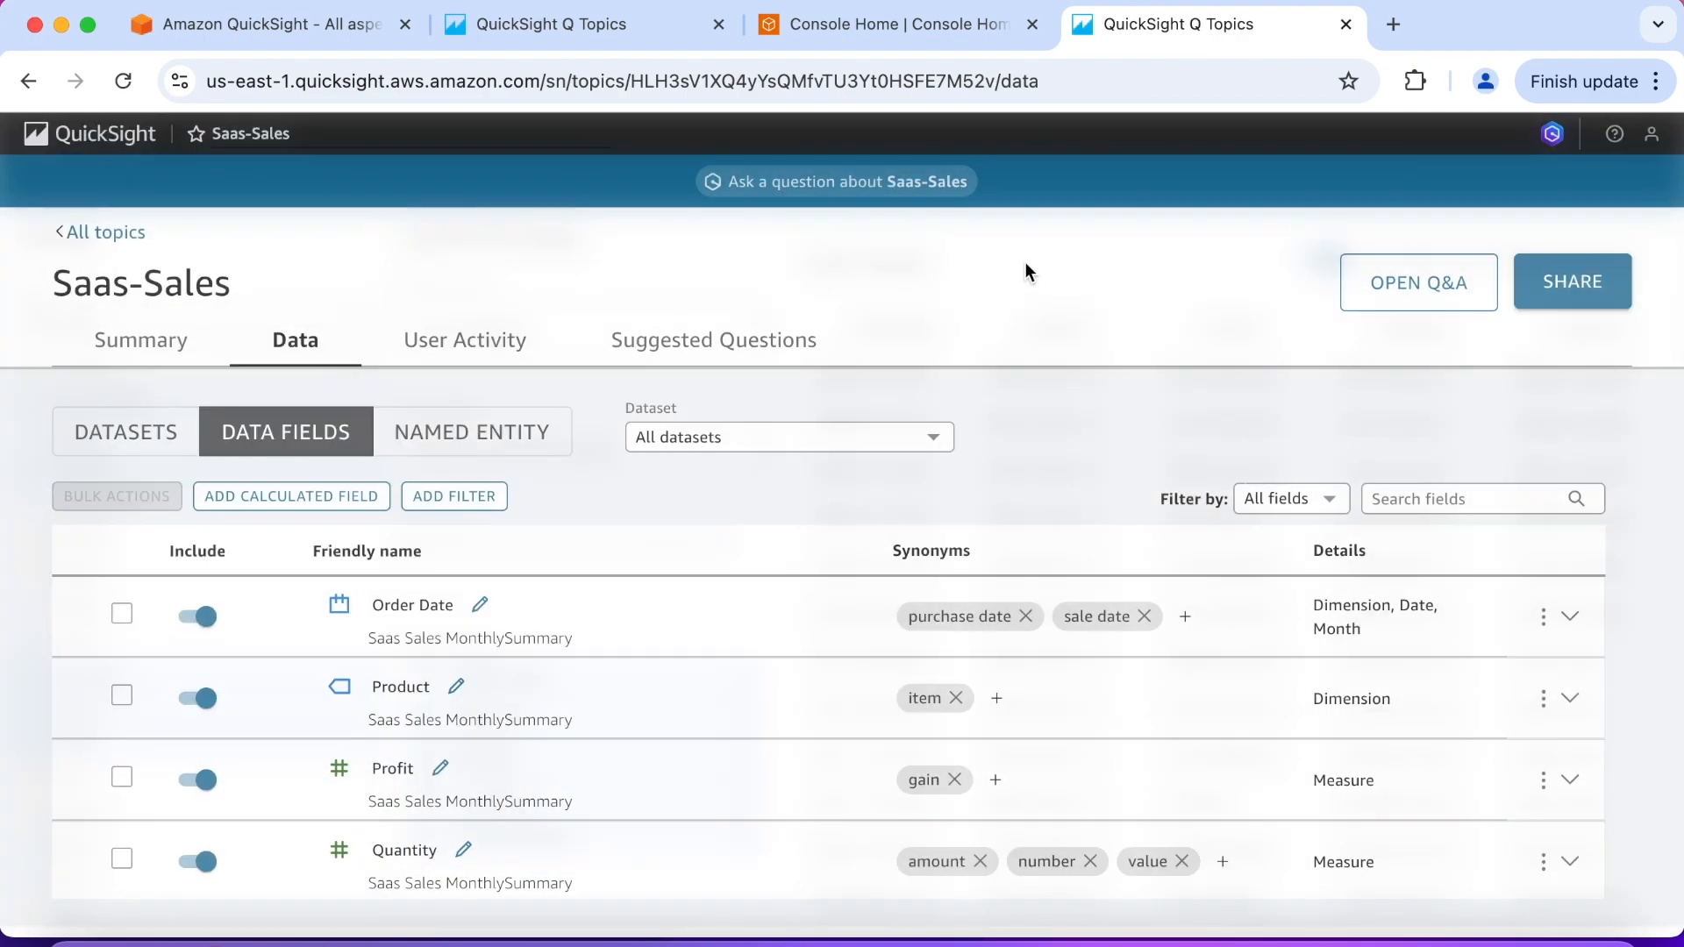
- Ask the topic "Show me order details for big2" and look through the answer's charts and Order details table
click(886, 181)
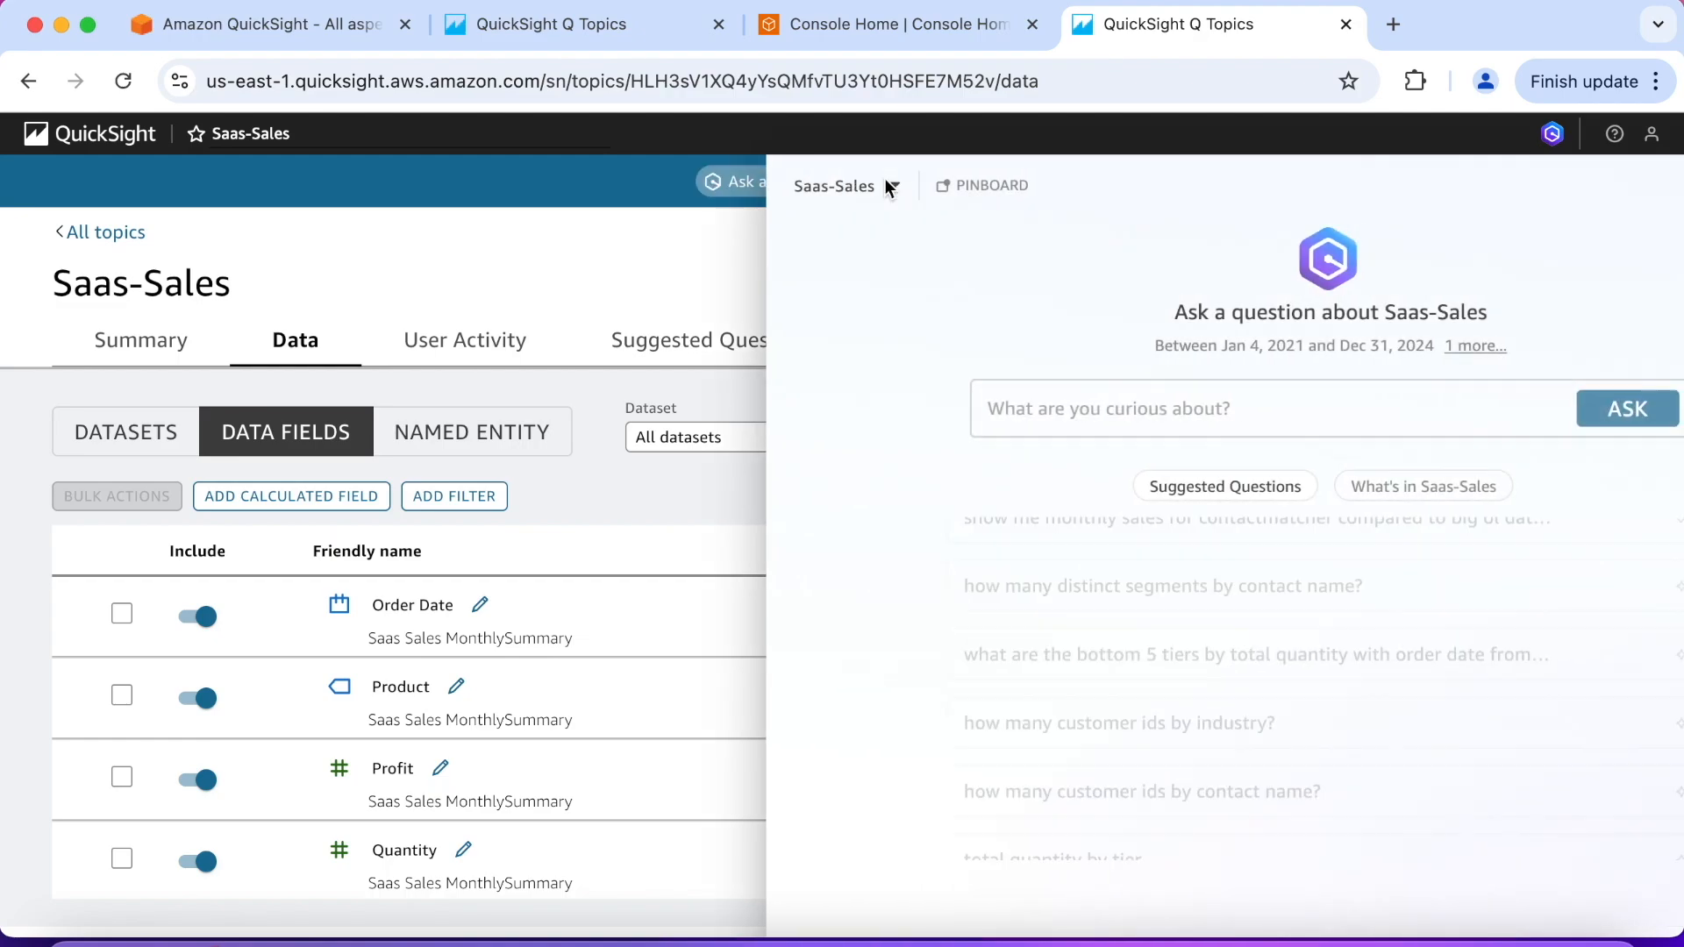
click(890, 410)
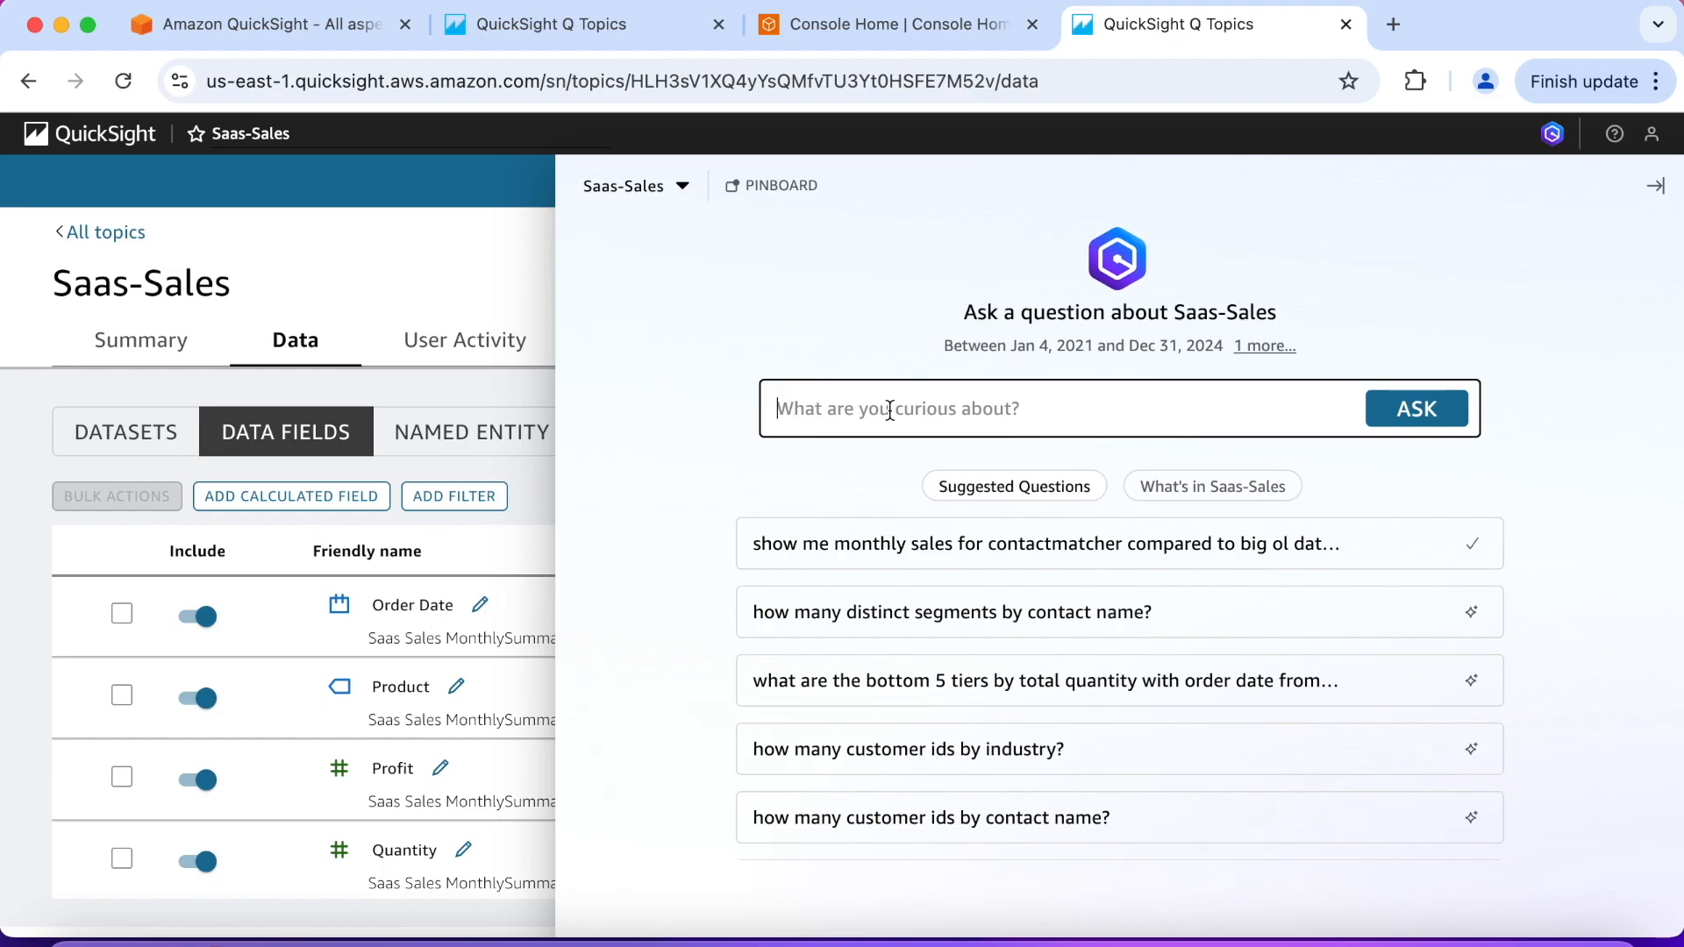
text(Show me)
text(order details)
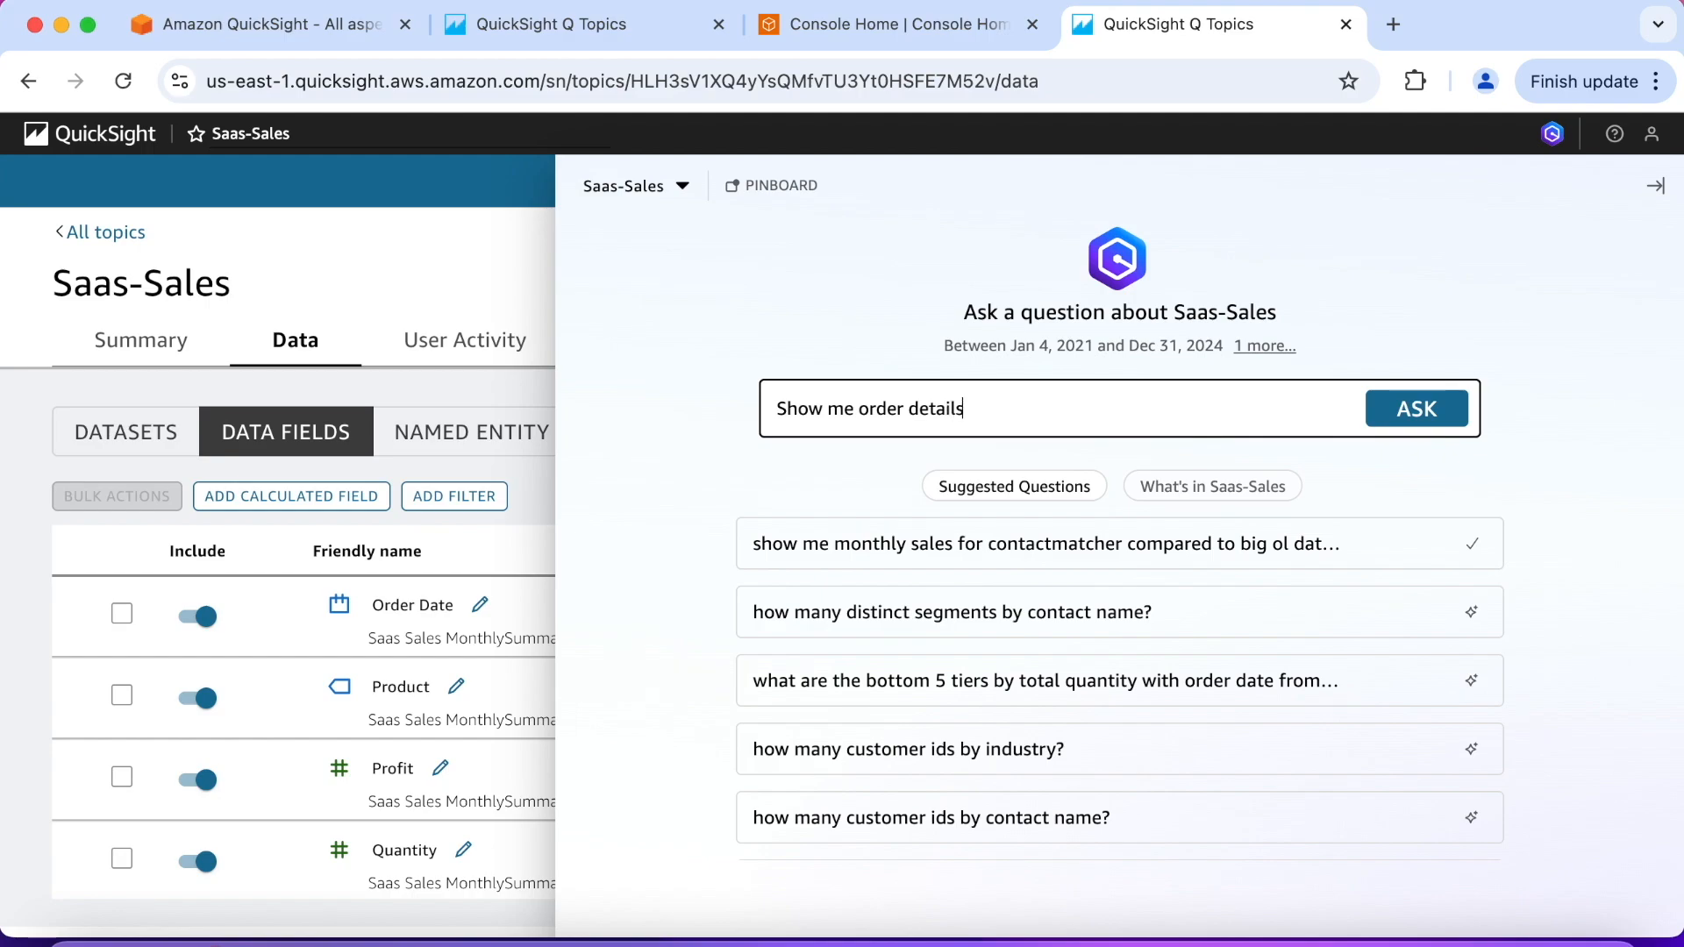
text( for big2)
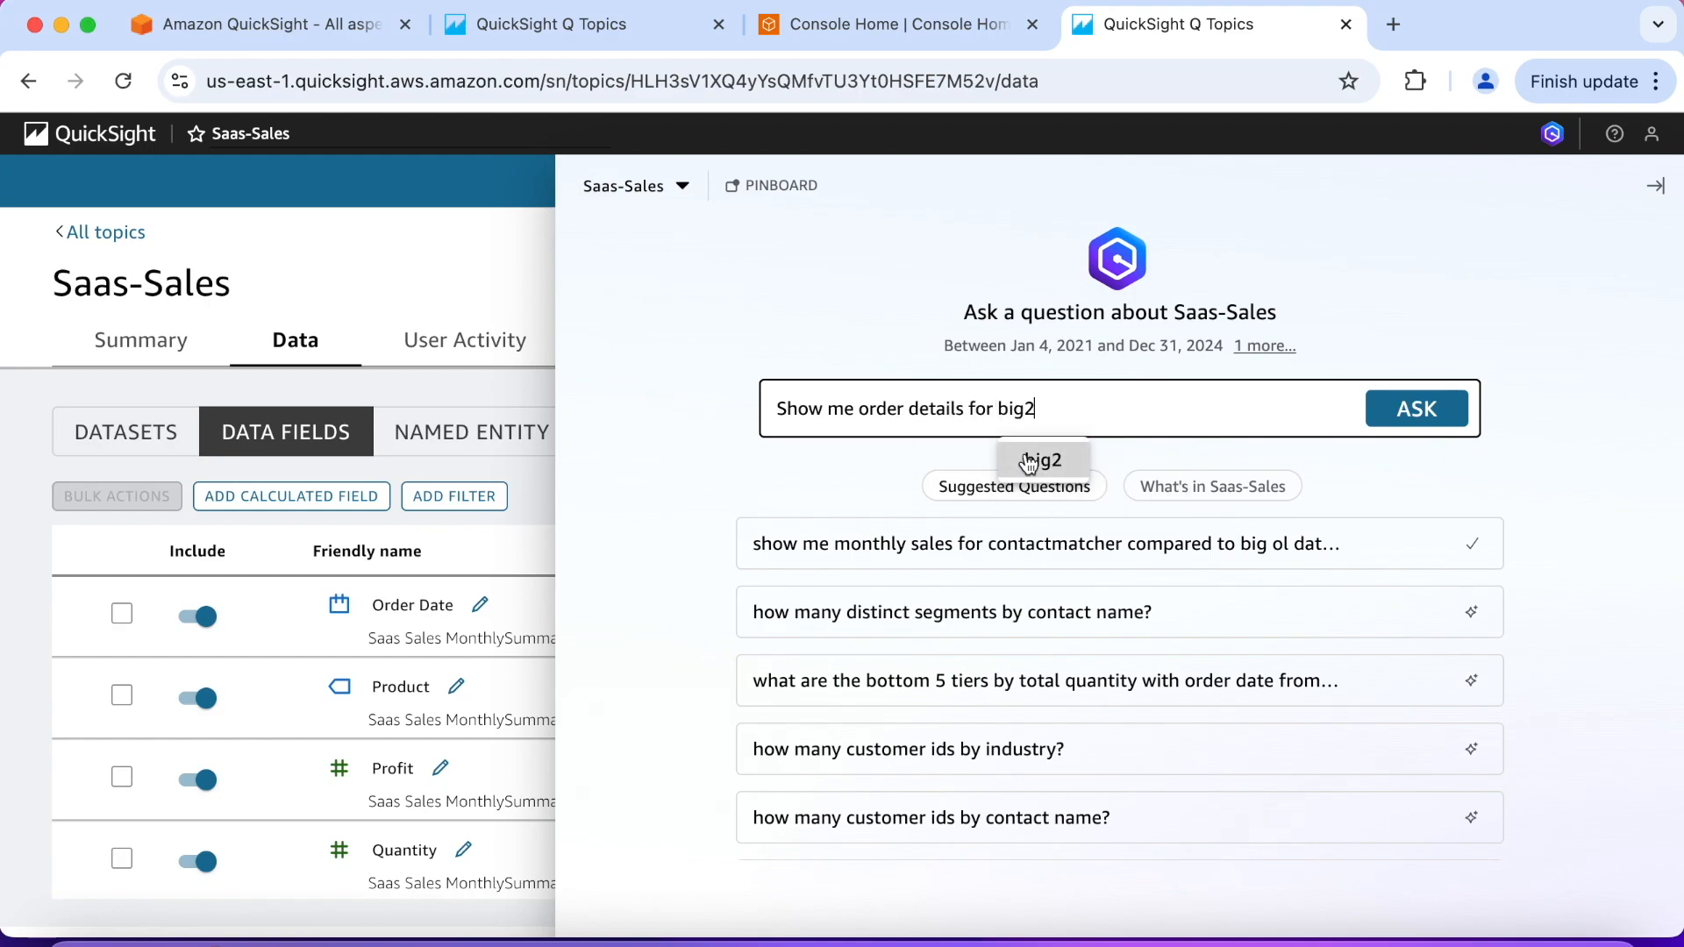
click(1433, 419)
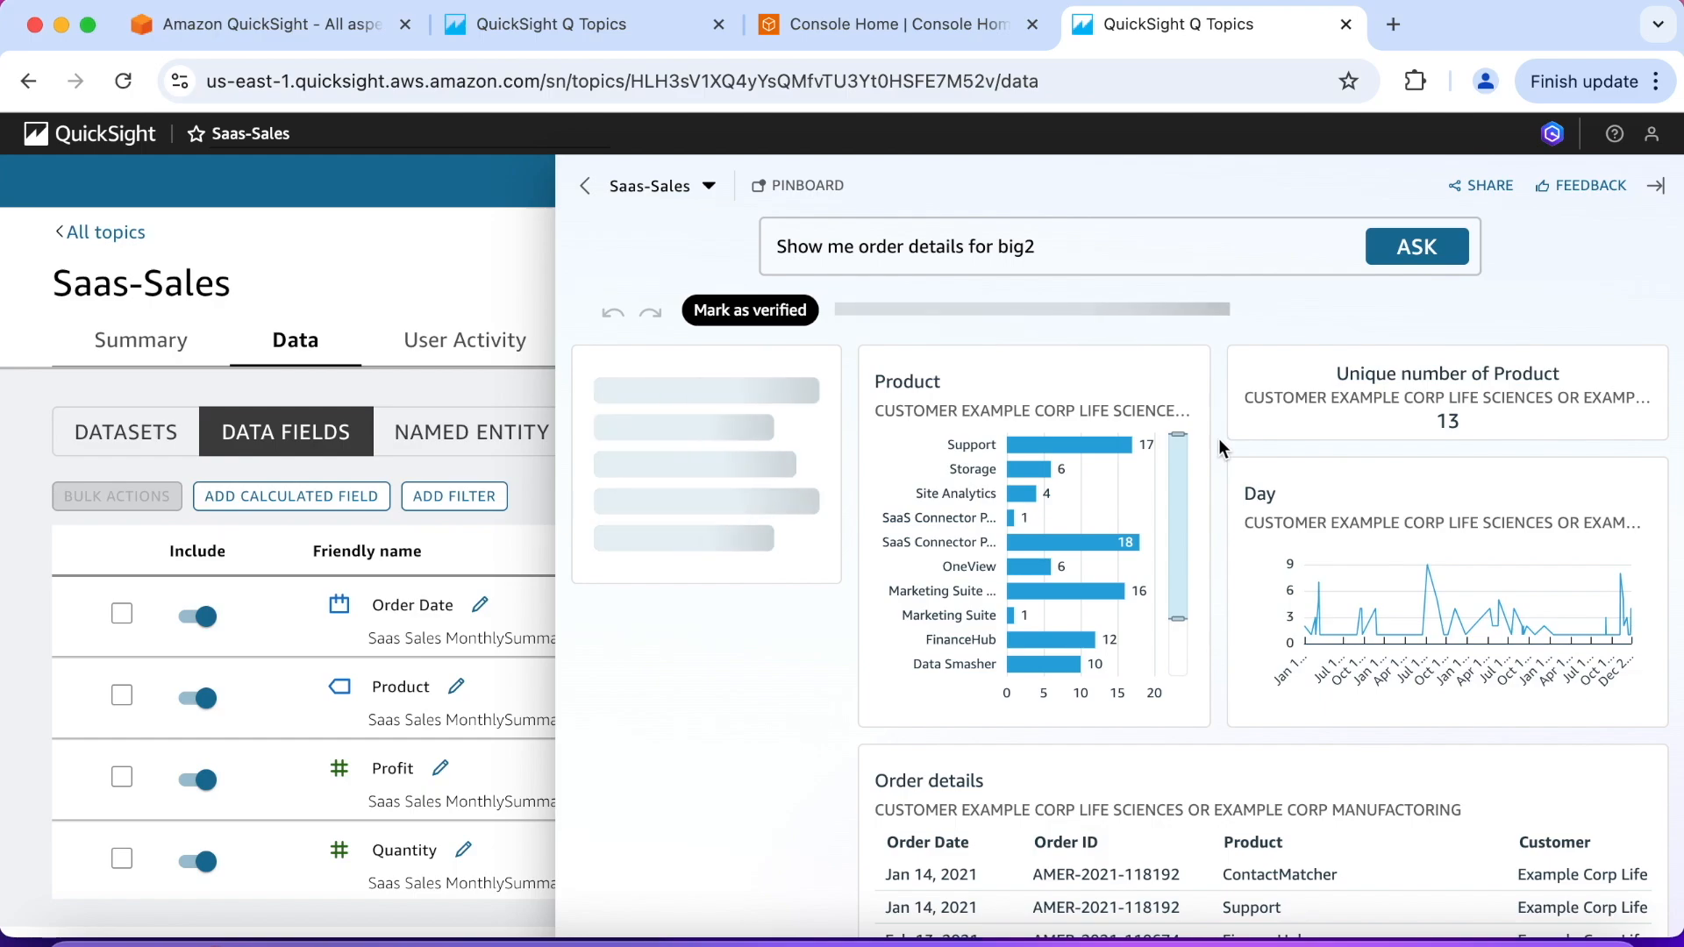
scroll(1218, 439, down, 2)
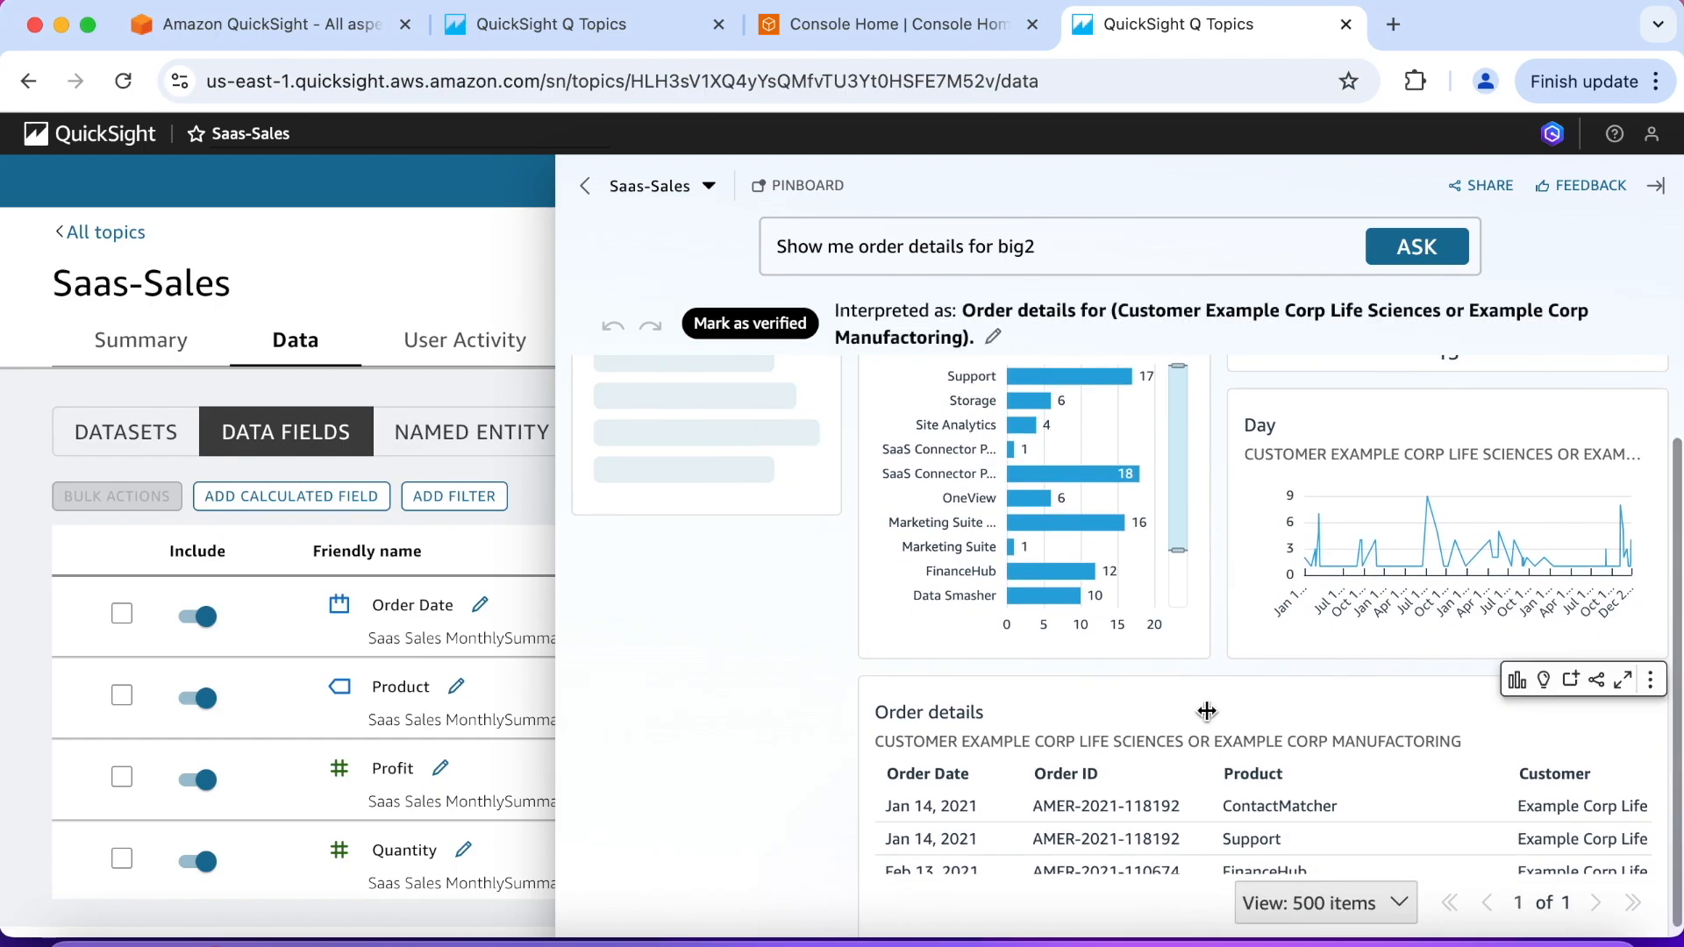
scroll(1218, 519, up, 2)
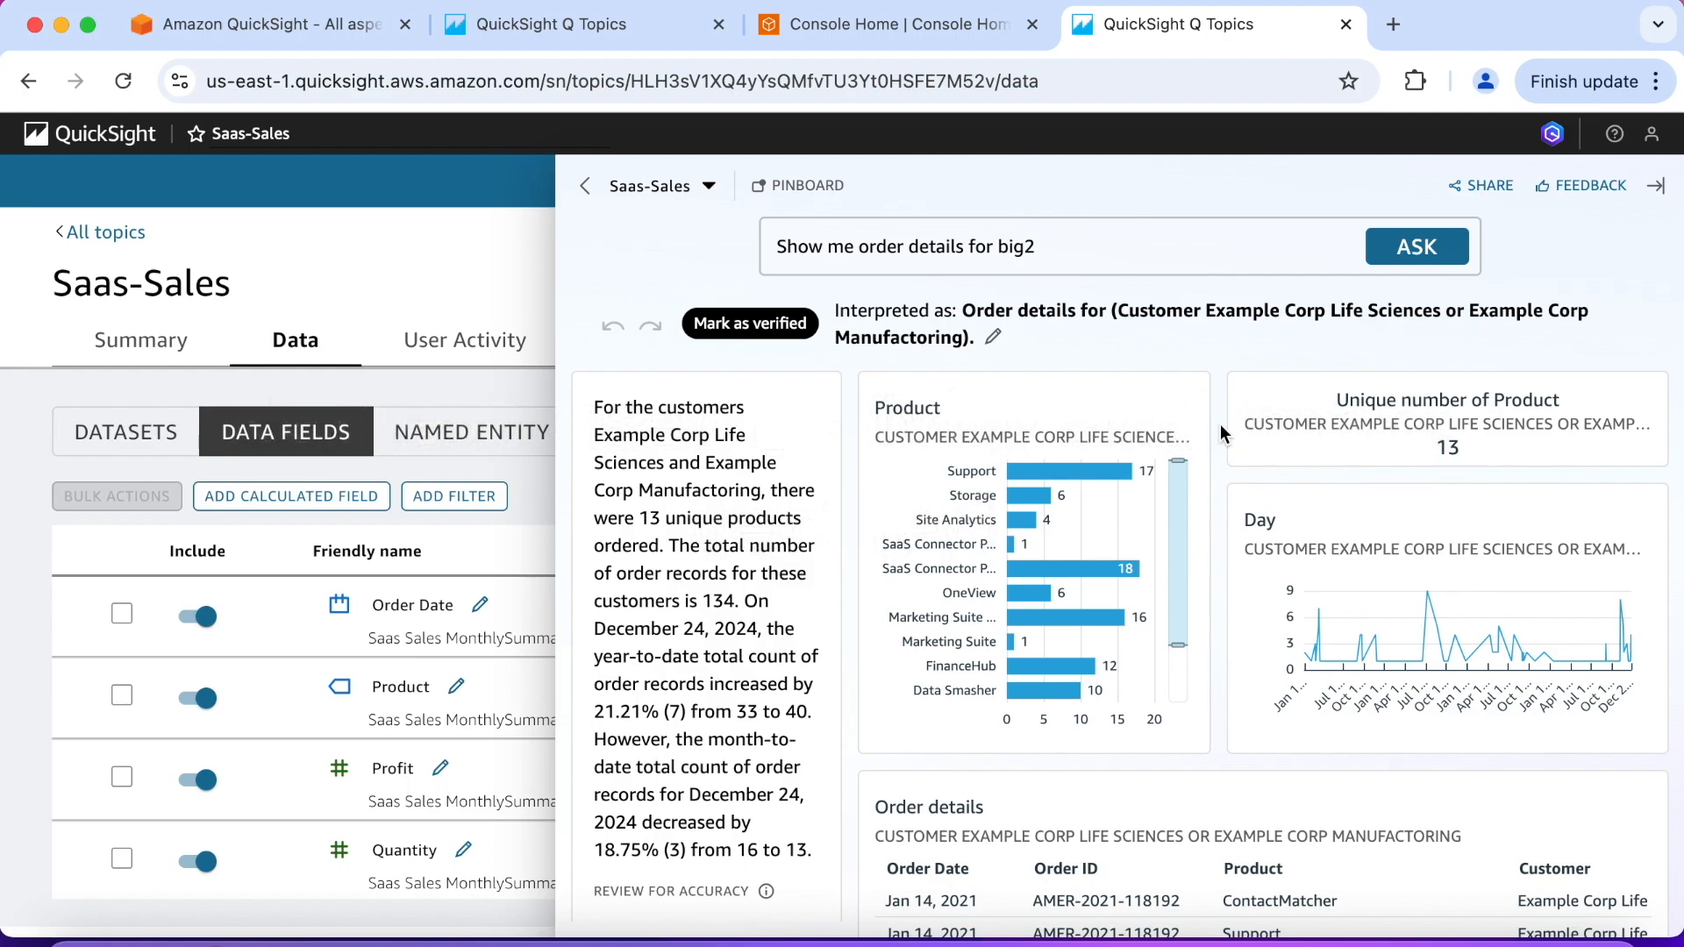
- Close the Q&A pane and review the topic's user activity, including the list of recently asked questions
click(1658, 189)
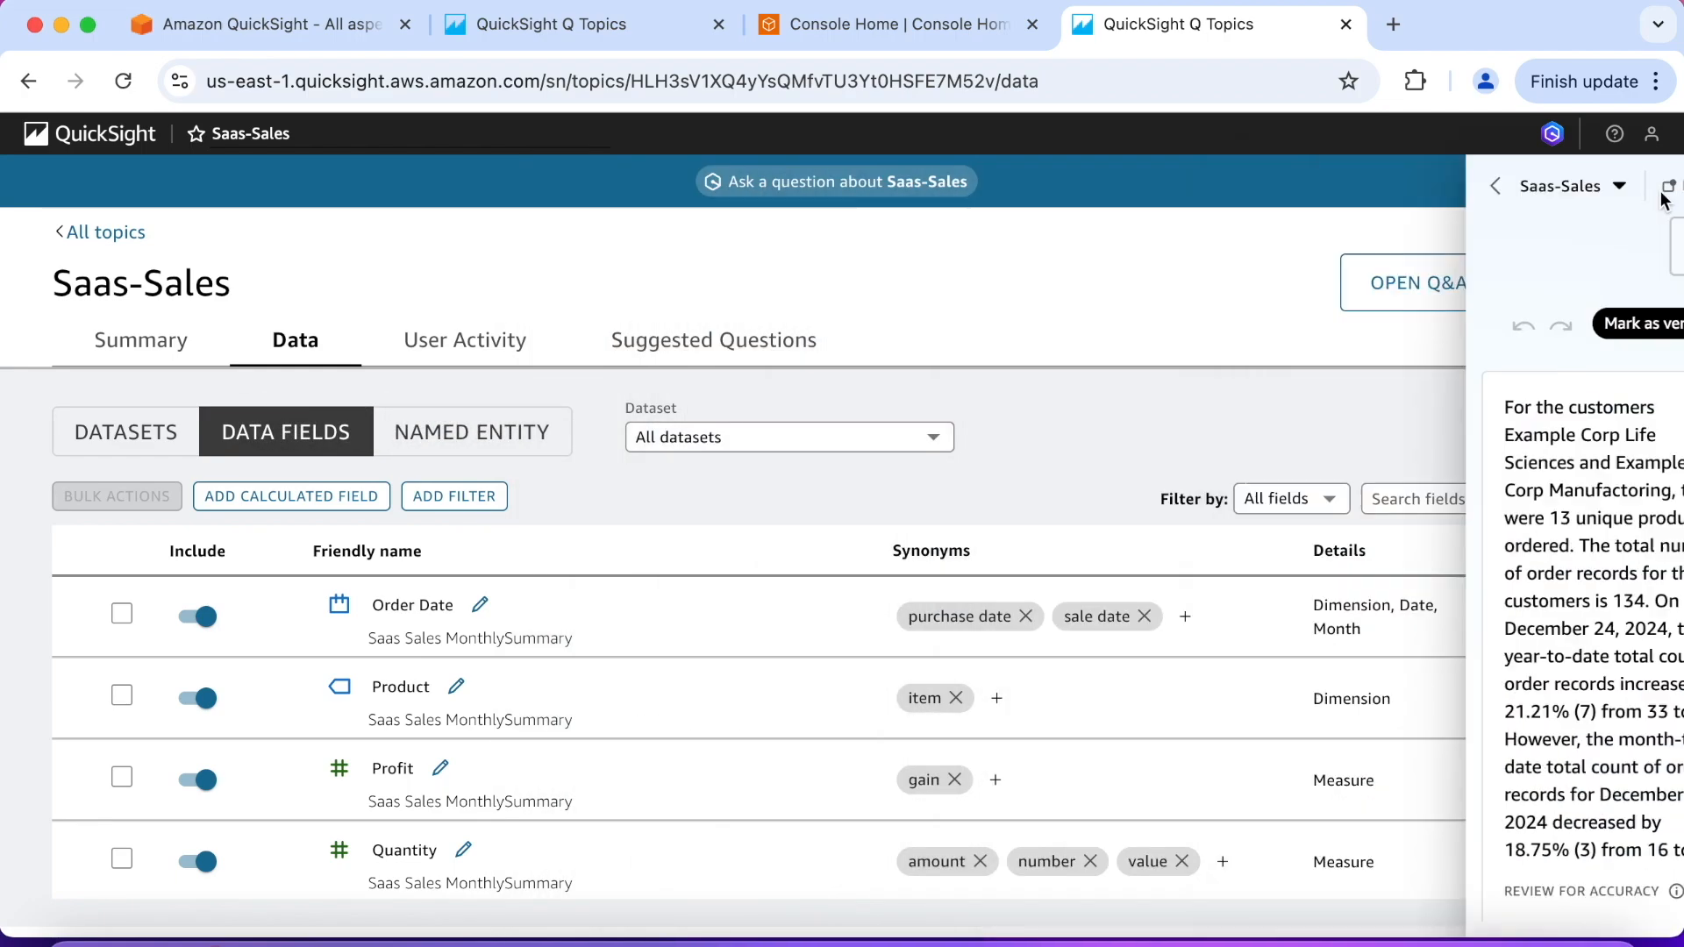
click(507, 351)
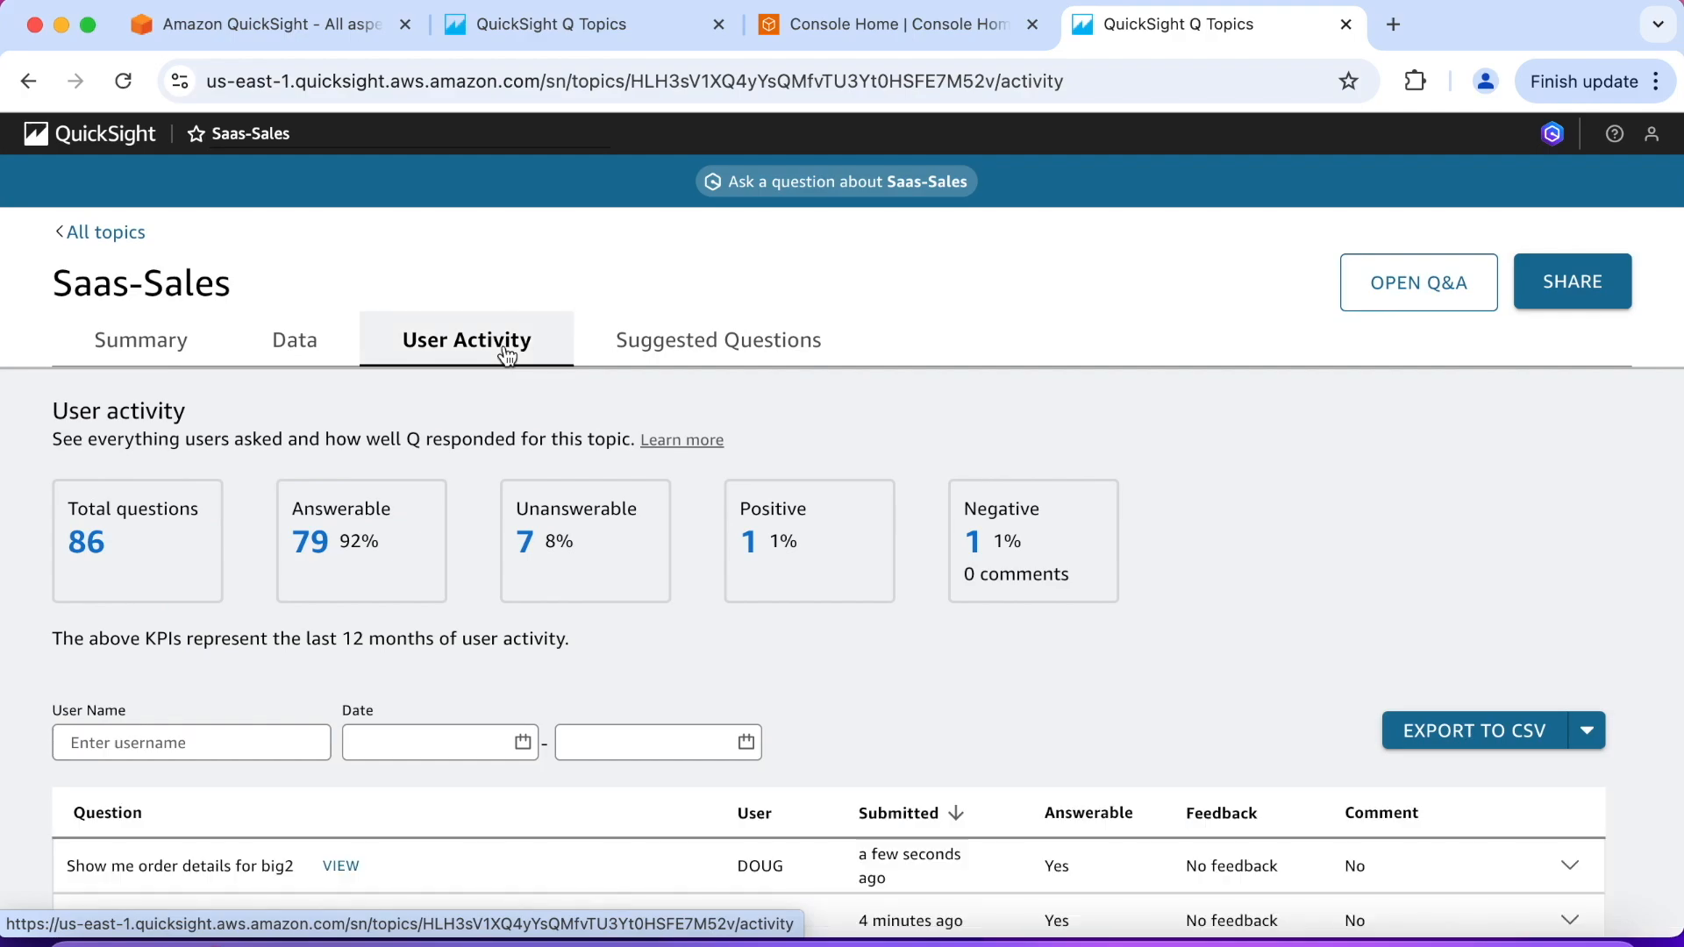
scroll(558, 529, down, 3)
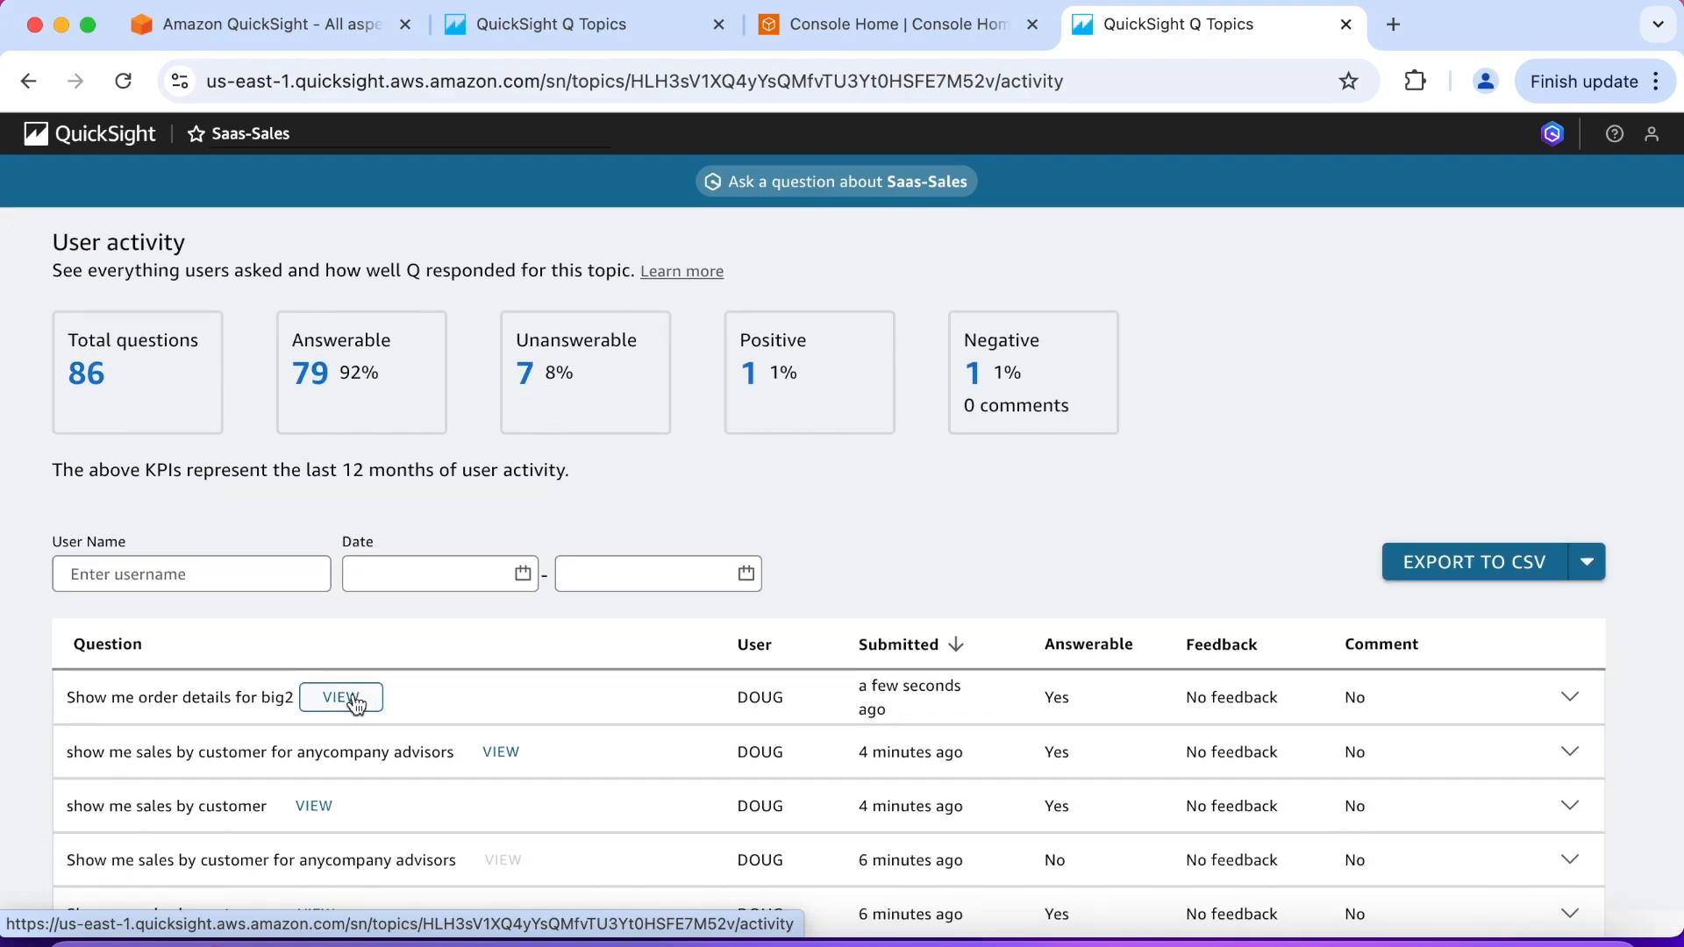
- View the answer to the question "Show me order details for big2", mark it as verified, and close the answer
click(342, 698)
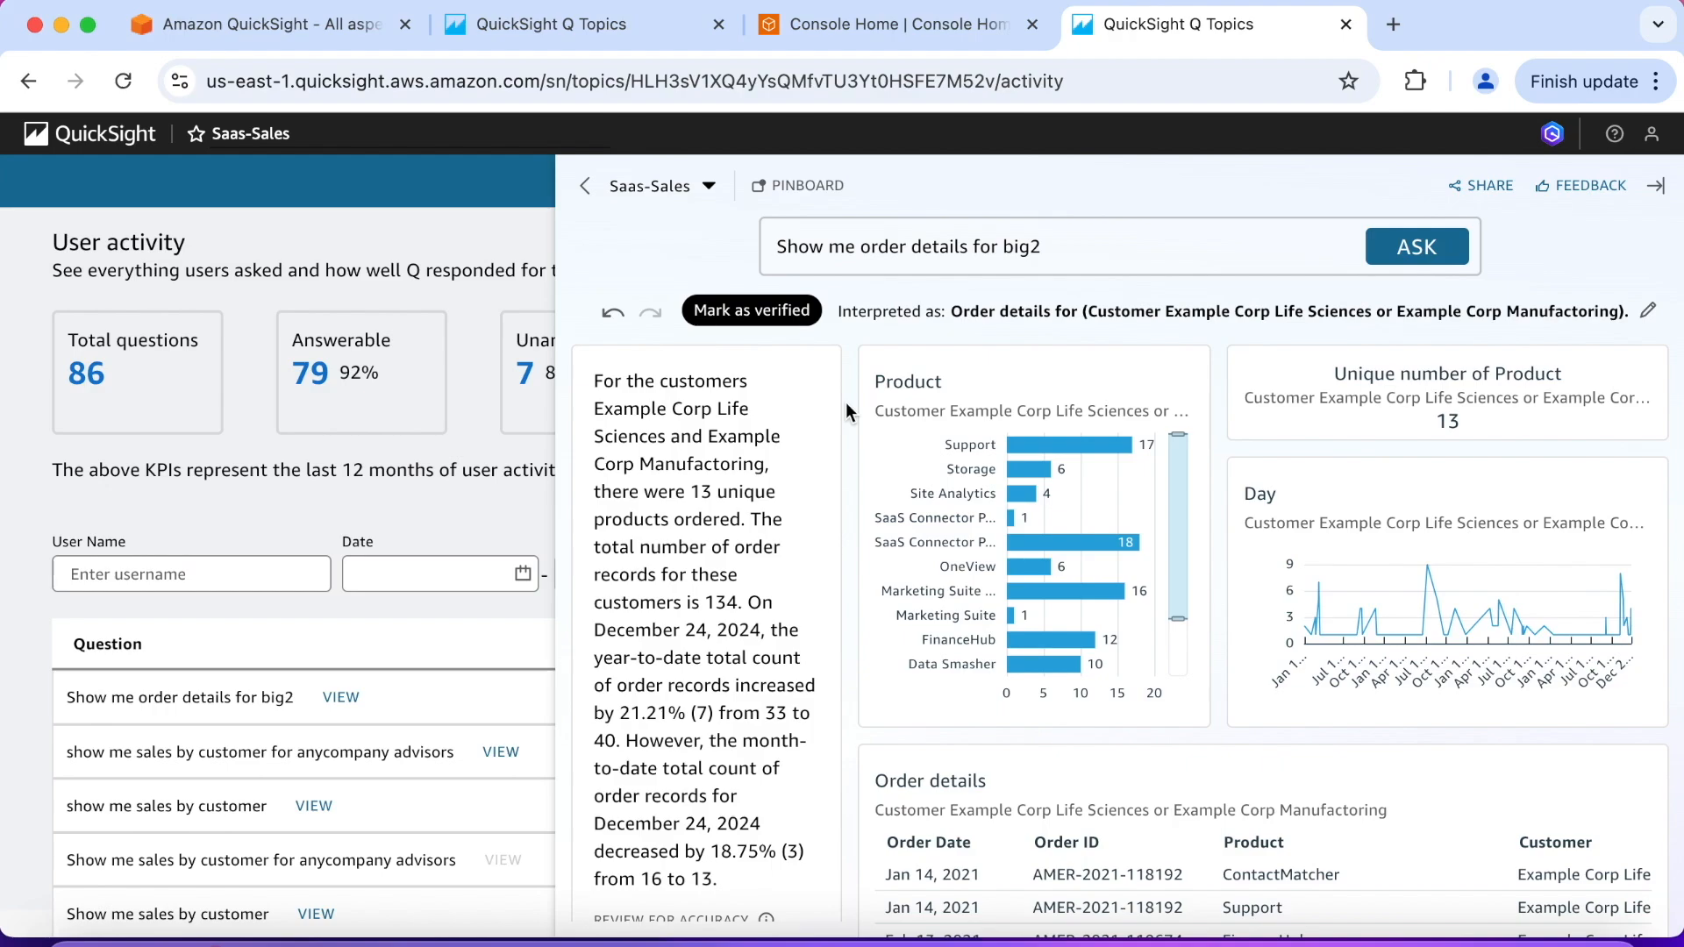
click(800, 317)
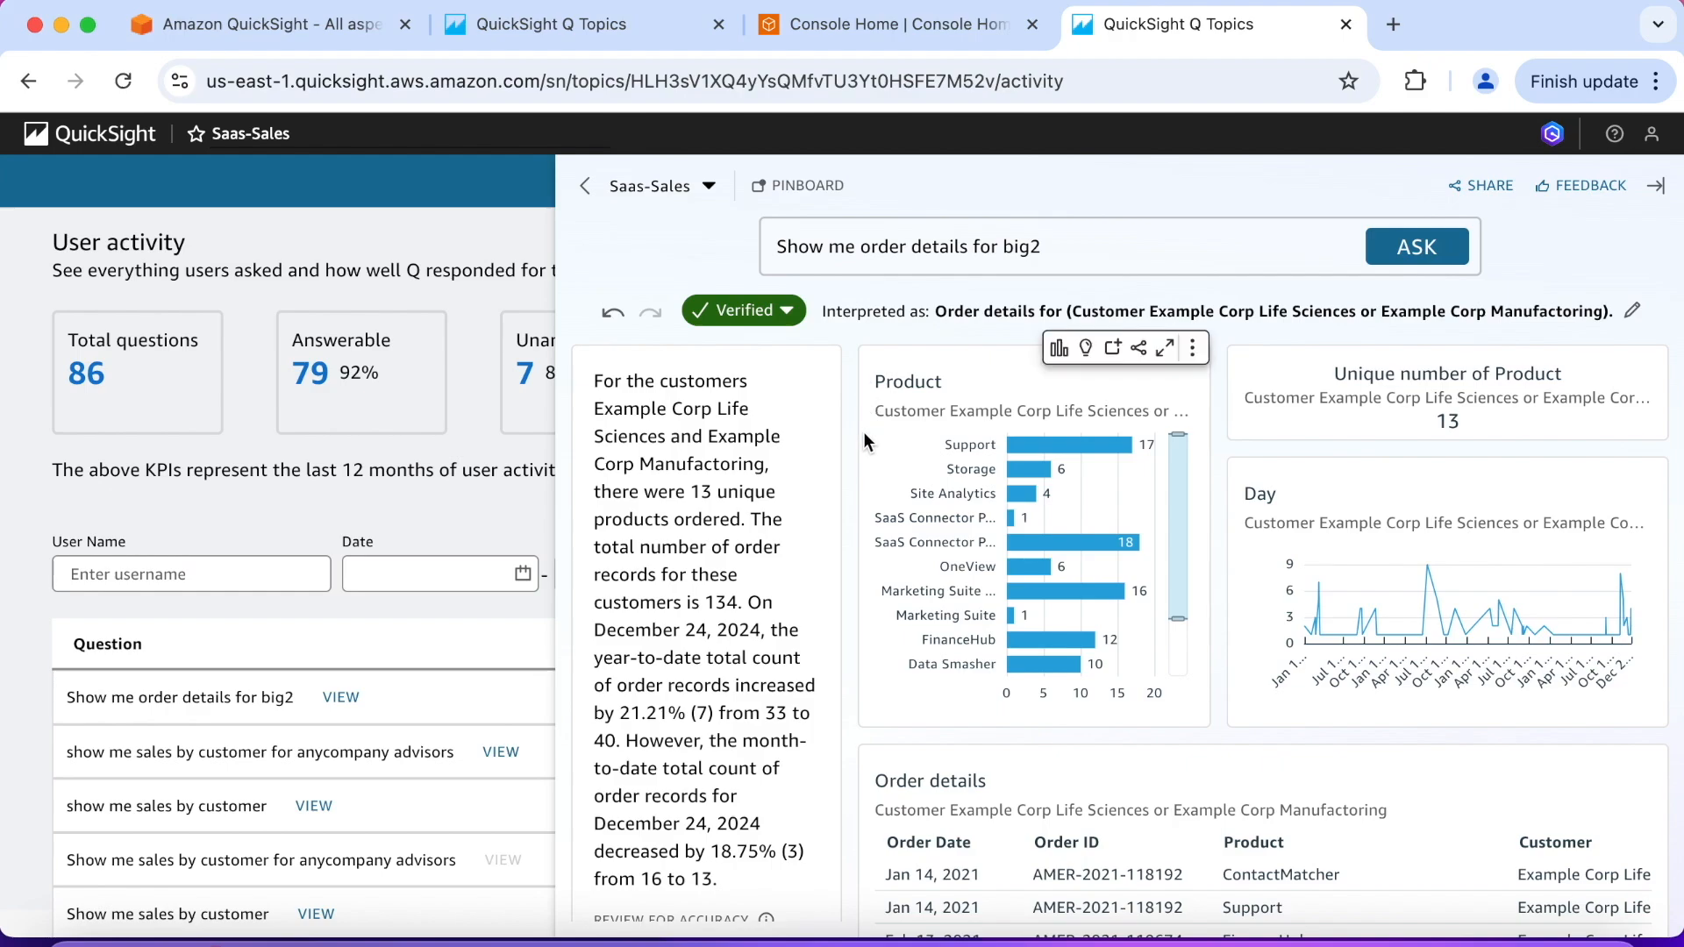
click(520, 525)
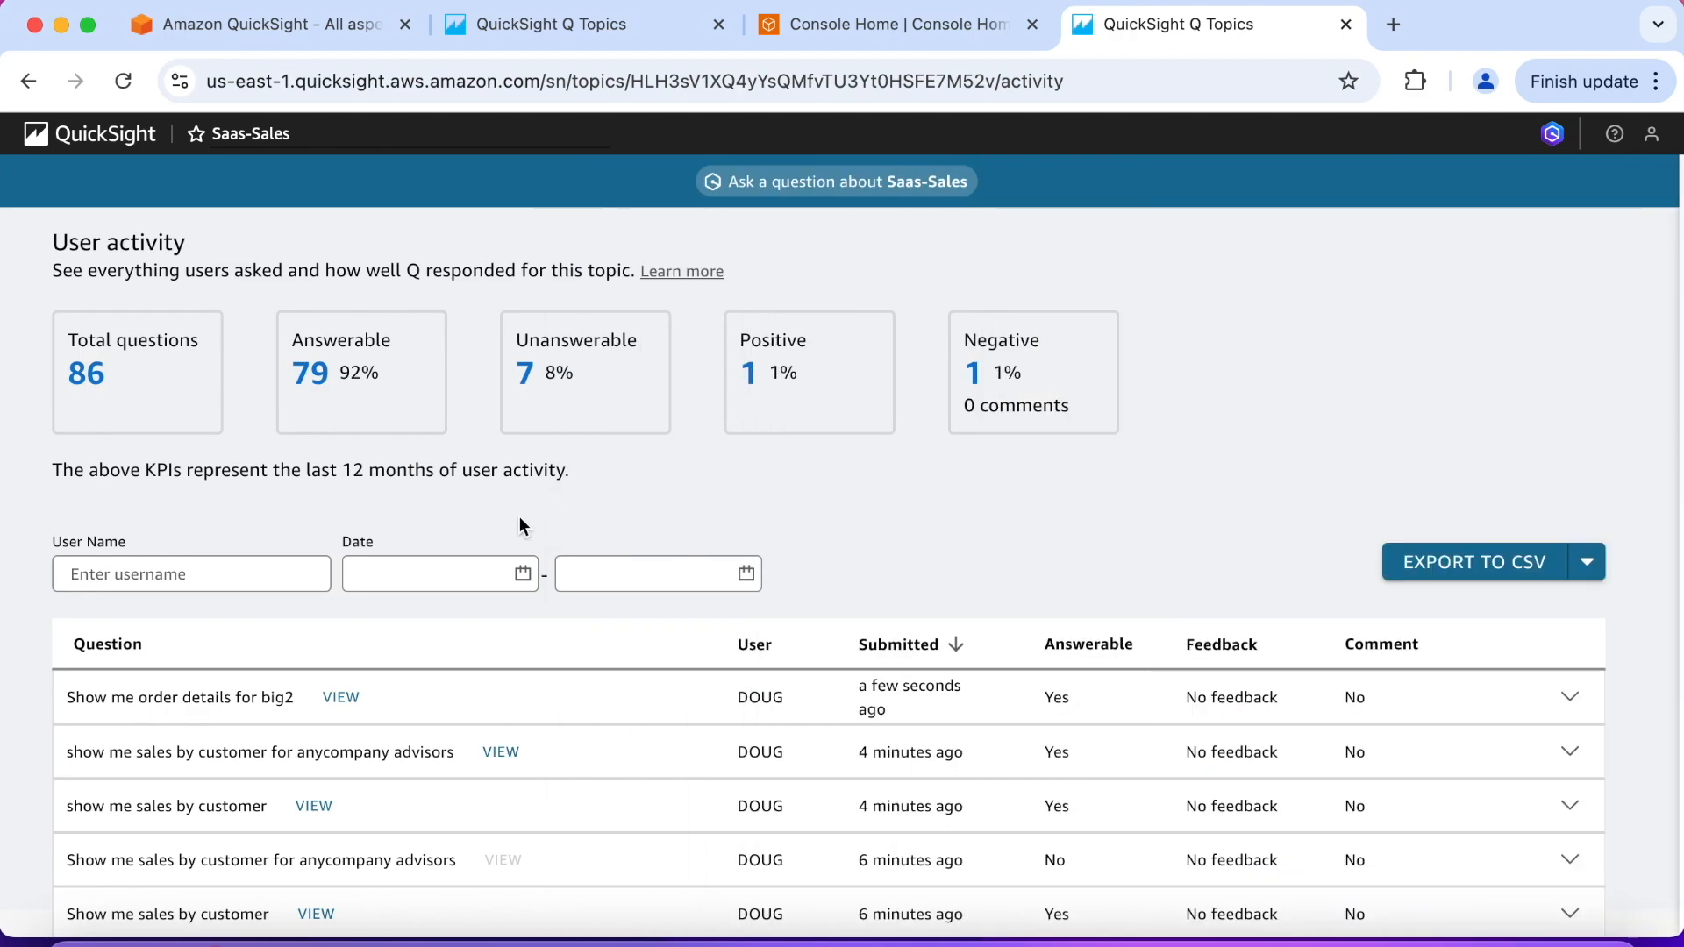
- Sort the asked questions by feedback with negative first, and view the answer to "show me montly product sales chart"
scroll(716, 510, down, 1)
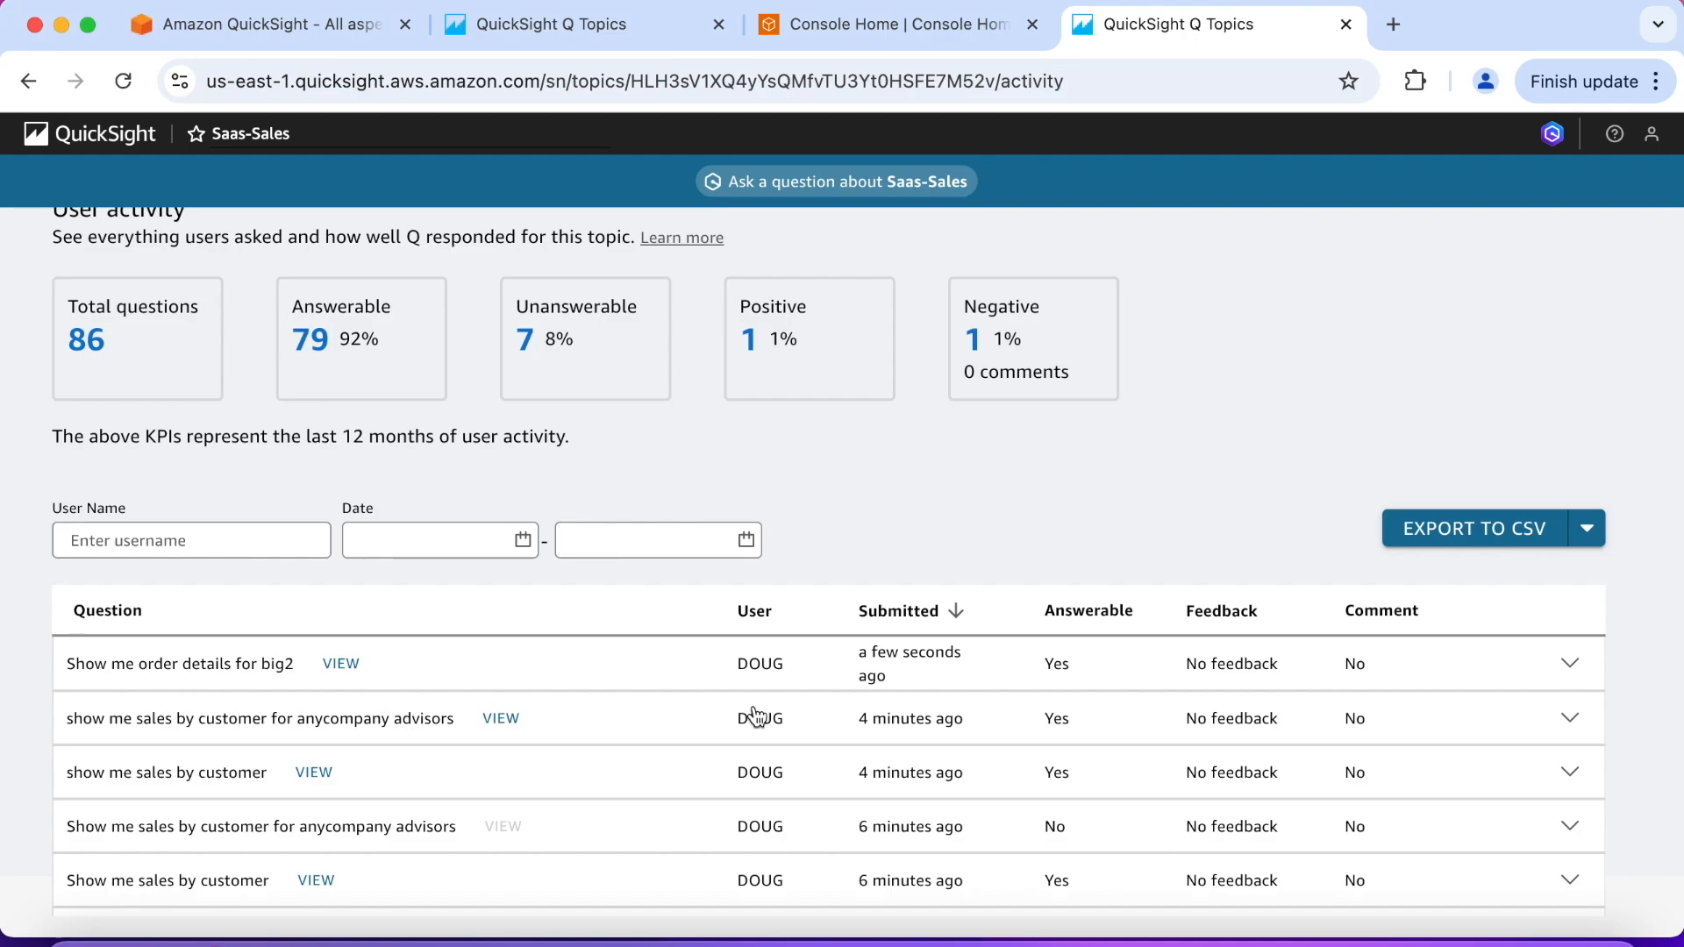
click(1237, 616)
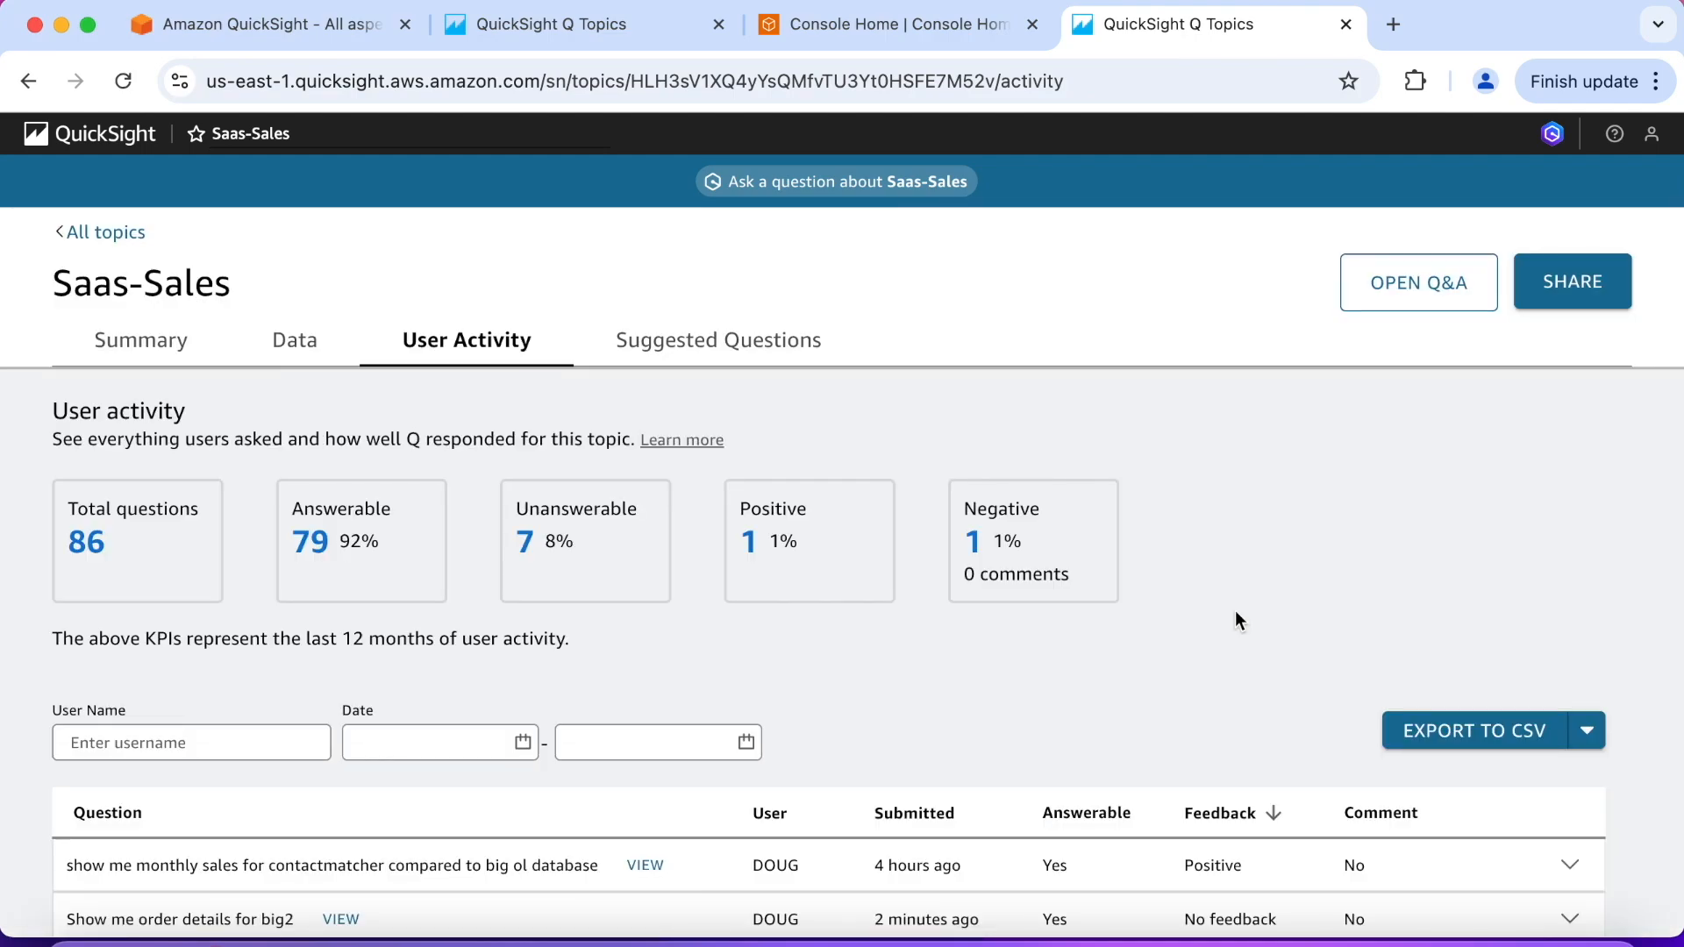
scroll(1235, 621, down, 3)
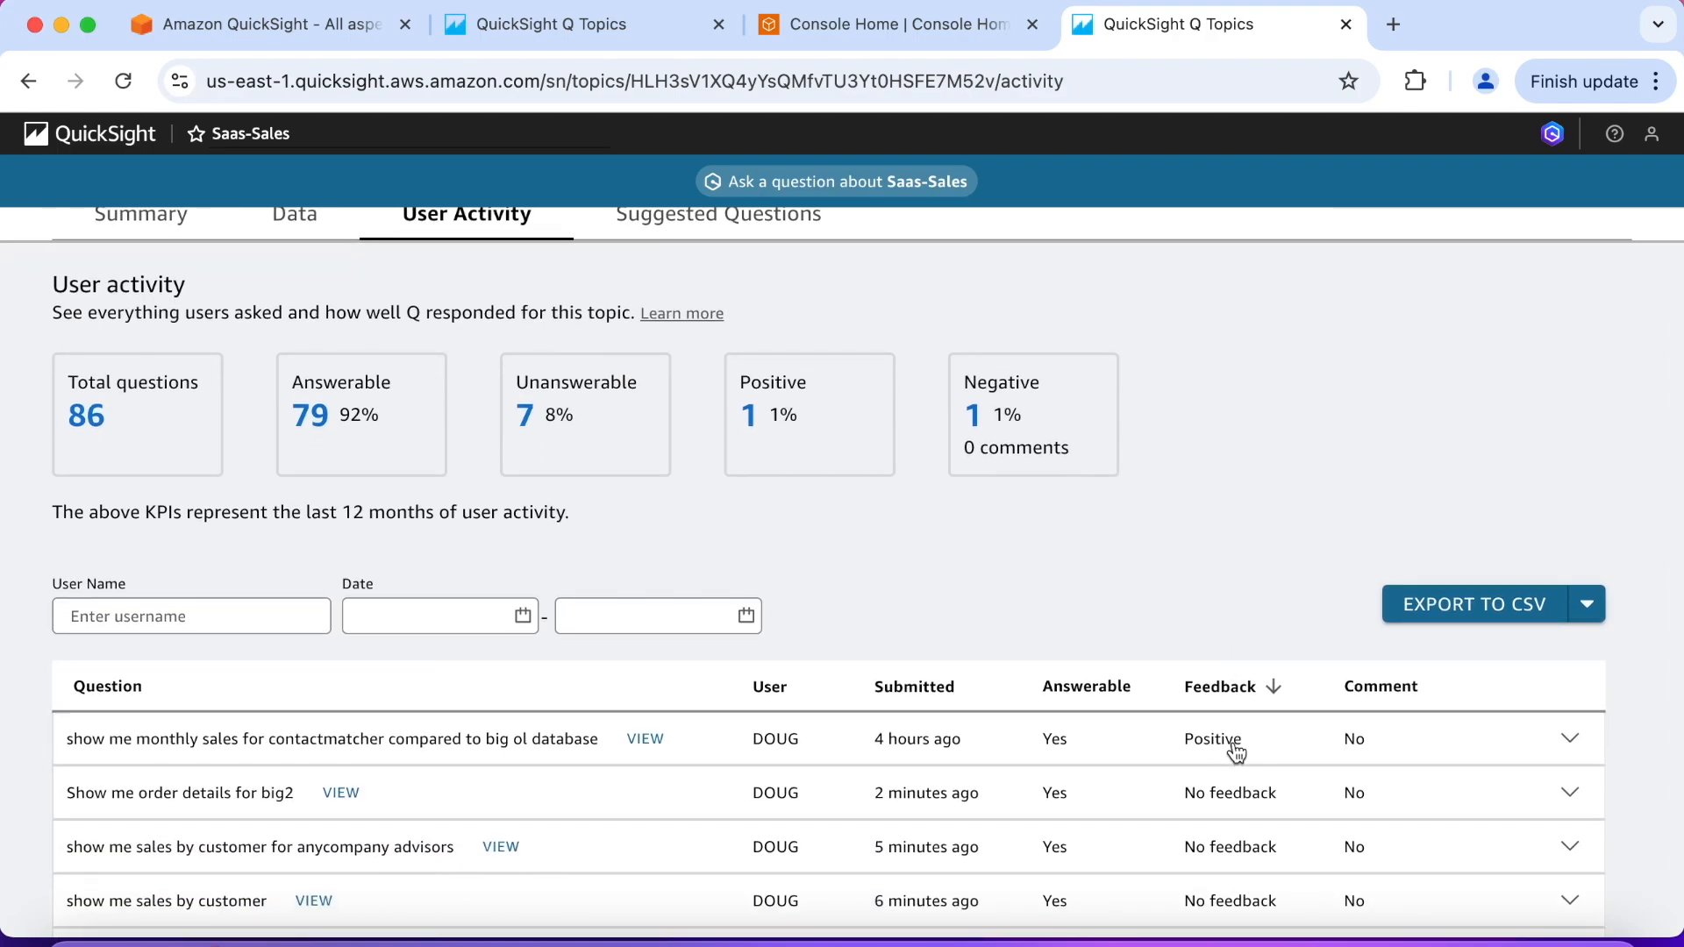
click(1275, 689)
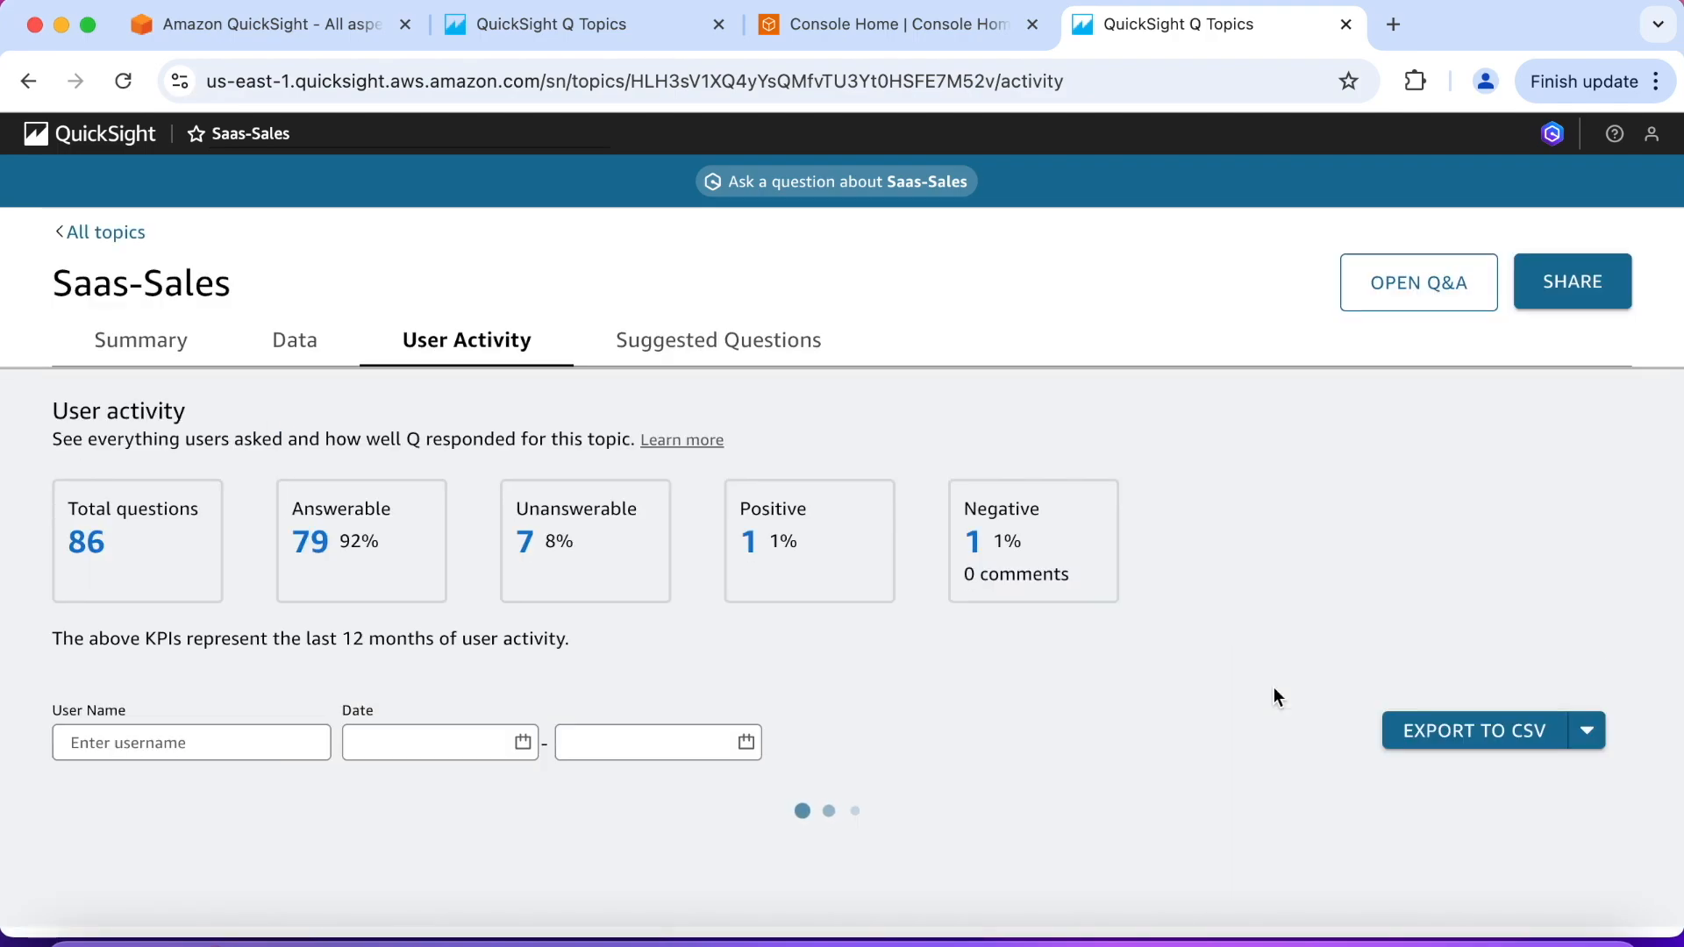
scroll(1240, 682, down, 2)
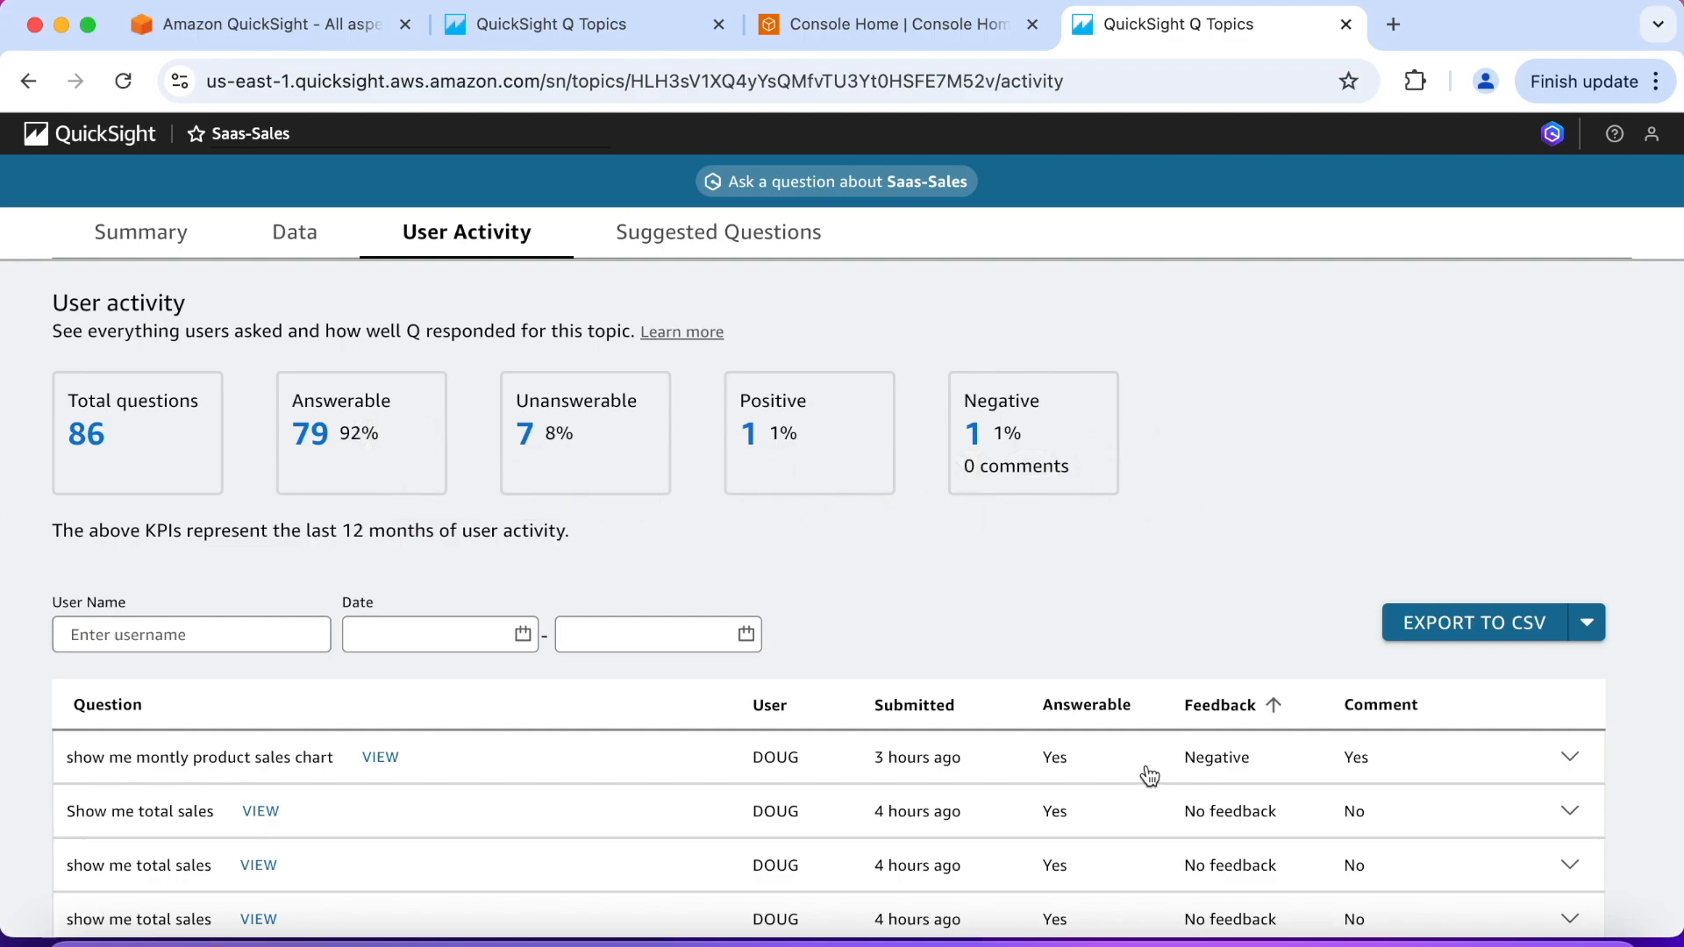
click(387, 760)
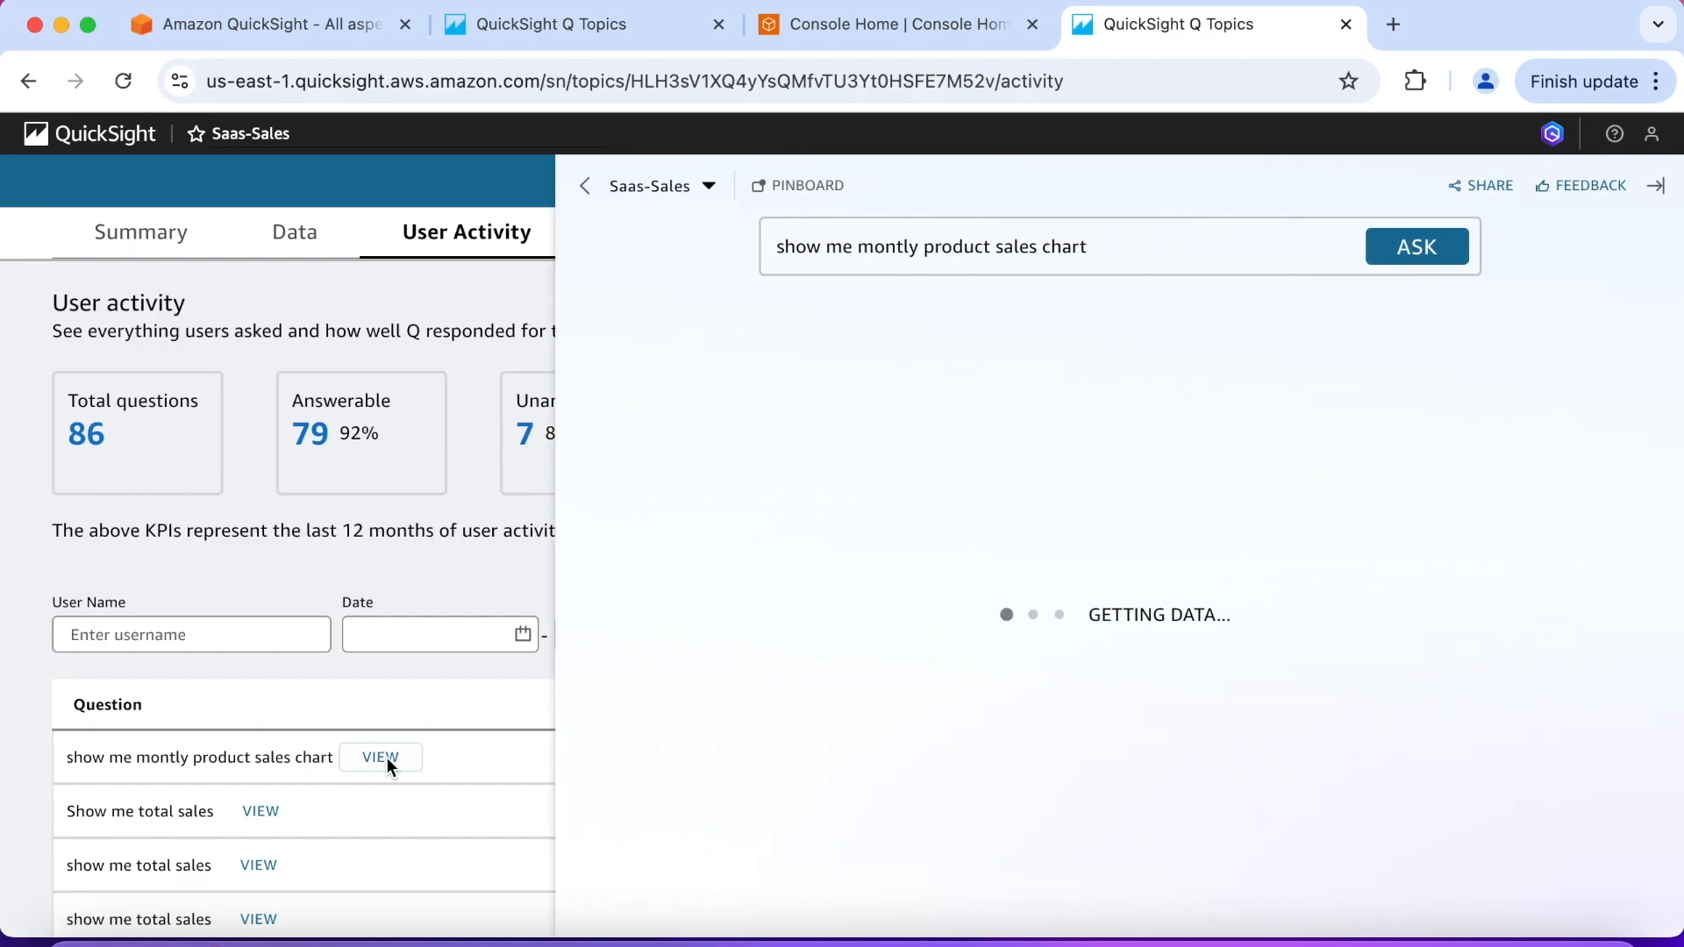
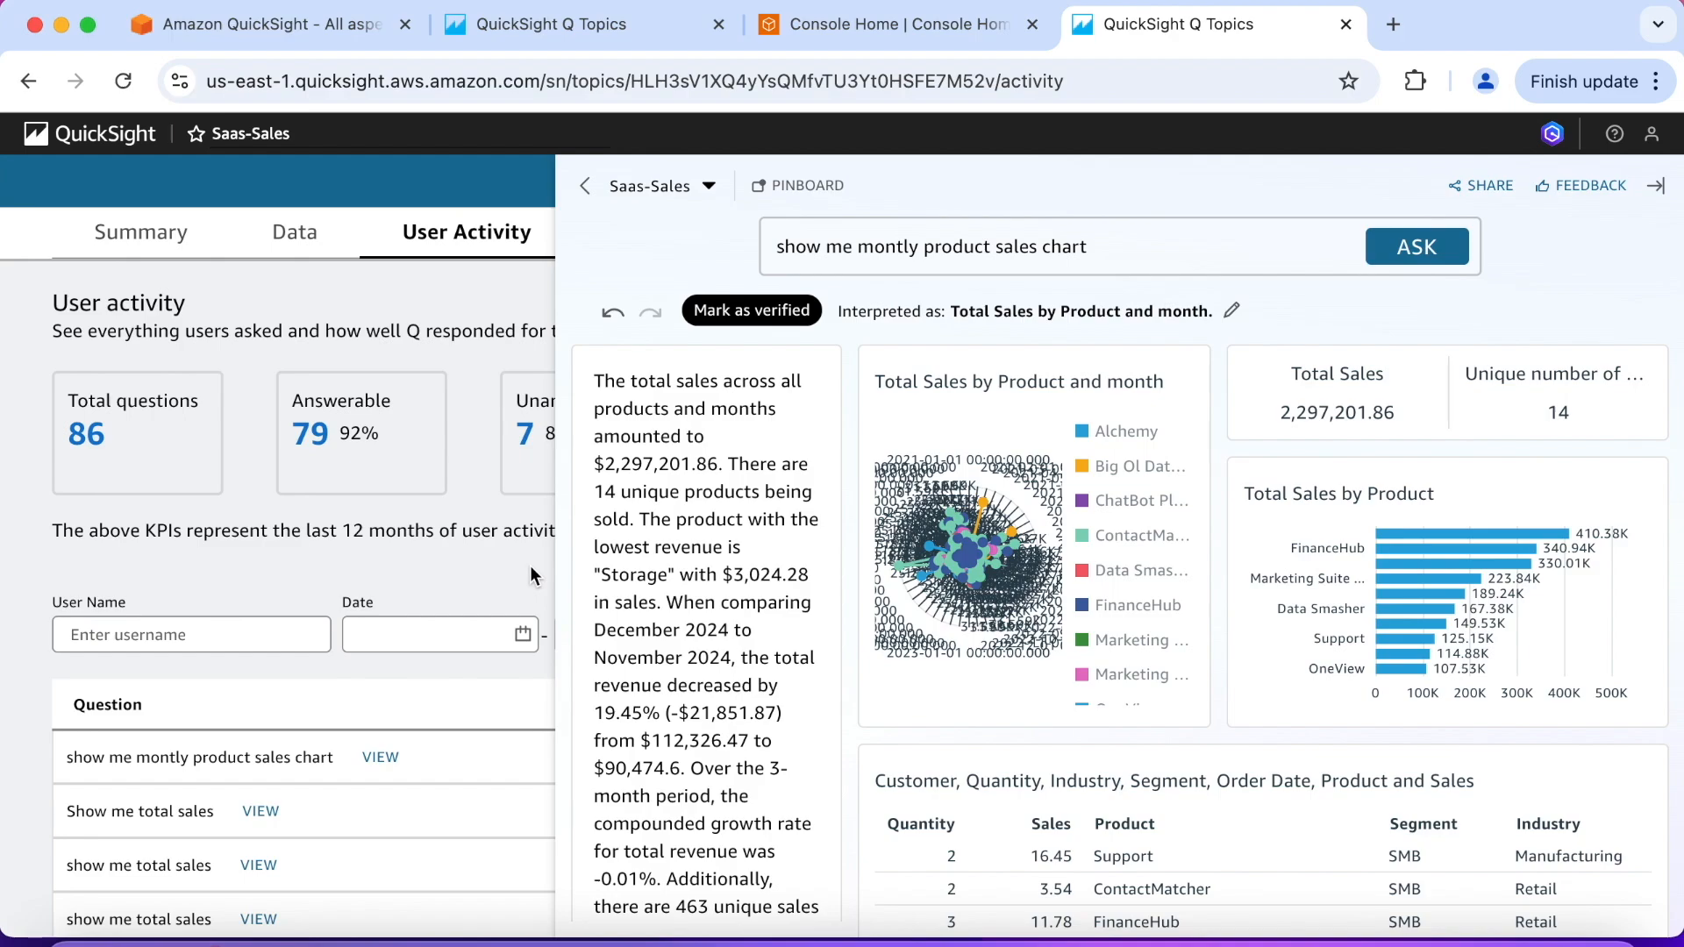
click(532, 575)
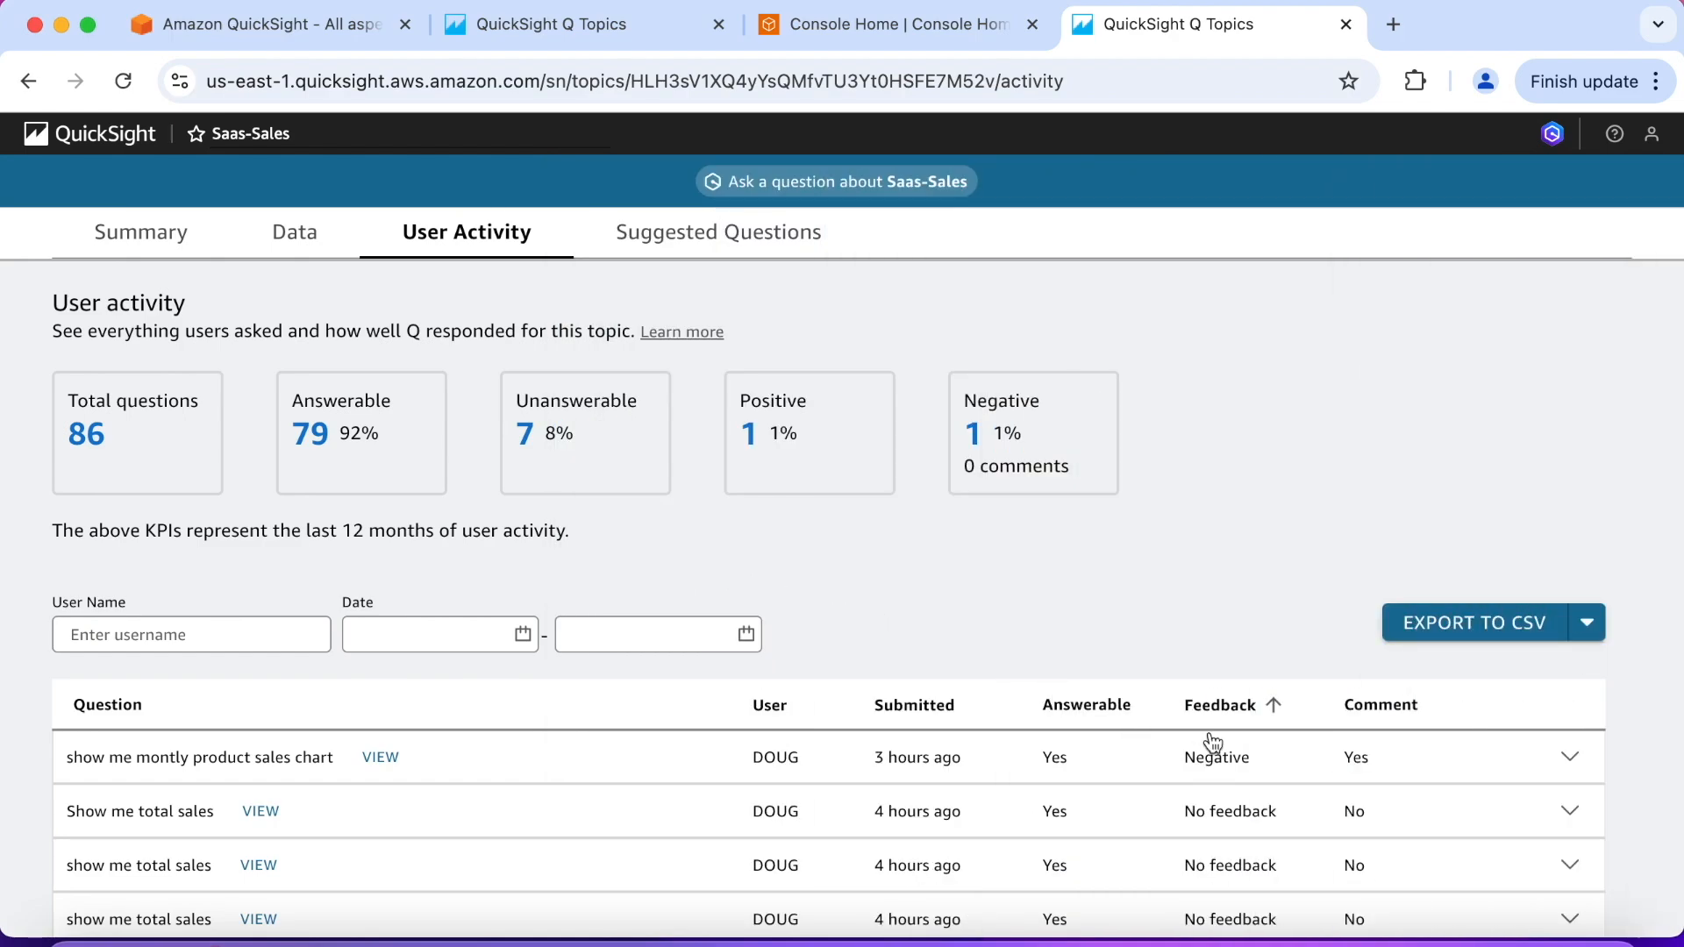
- Sort the questions with positive feedback first and view the answer to "show me monthly sales for contactmatcher compared to big ol database"
click(1269, 716)
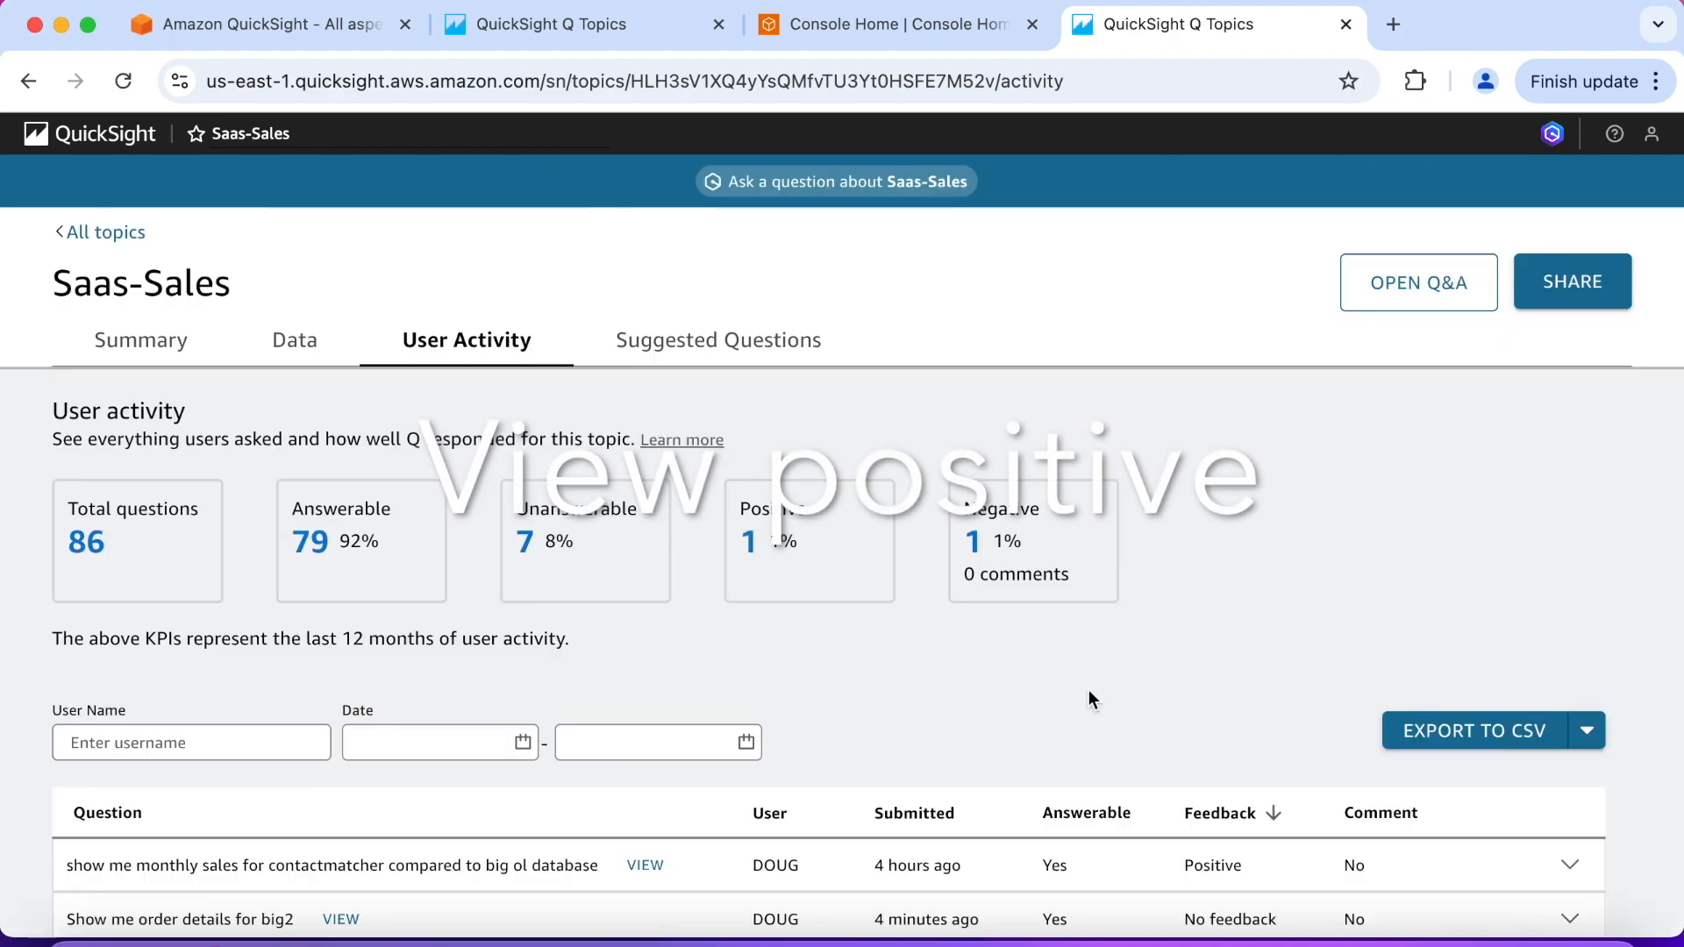
click(646, 867)
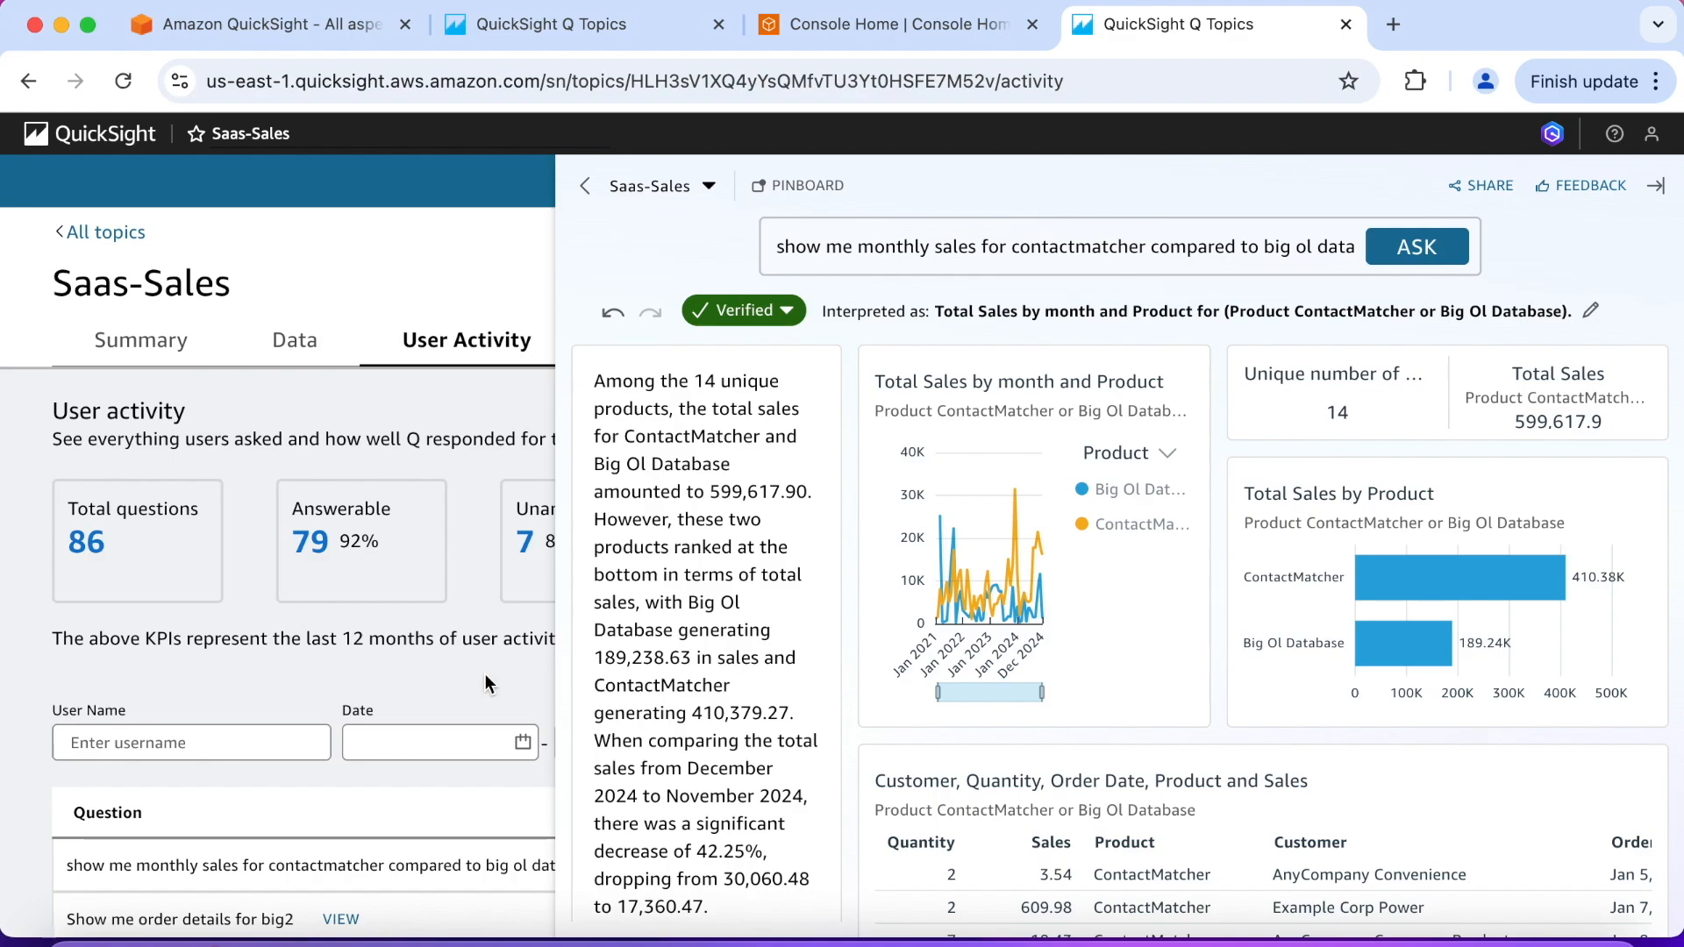
click(533, 673)
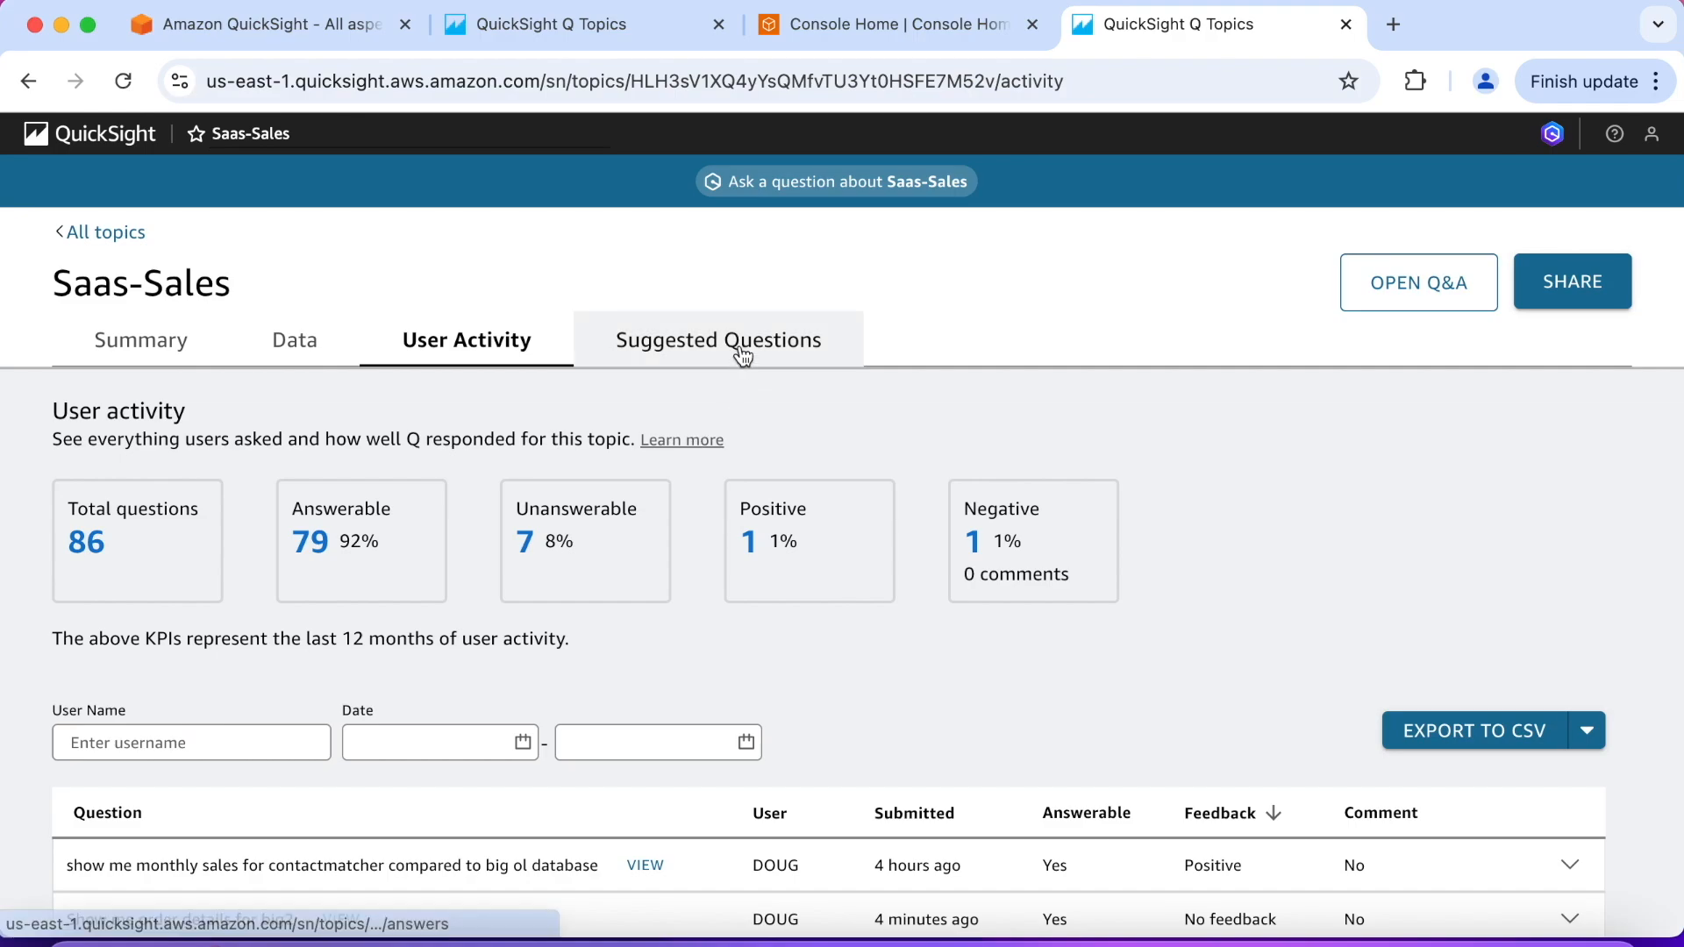
- Hide all of the topic's AI-generated questions from suggestions and check the remaining suggested questions in the Q&A pane
click(741, 348)
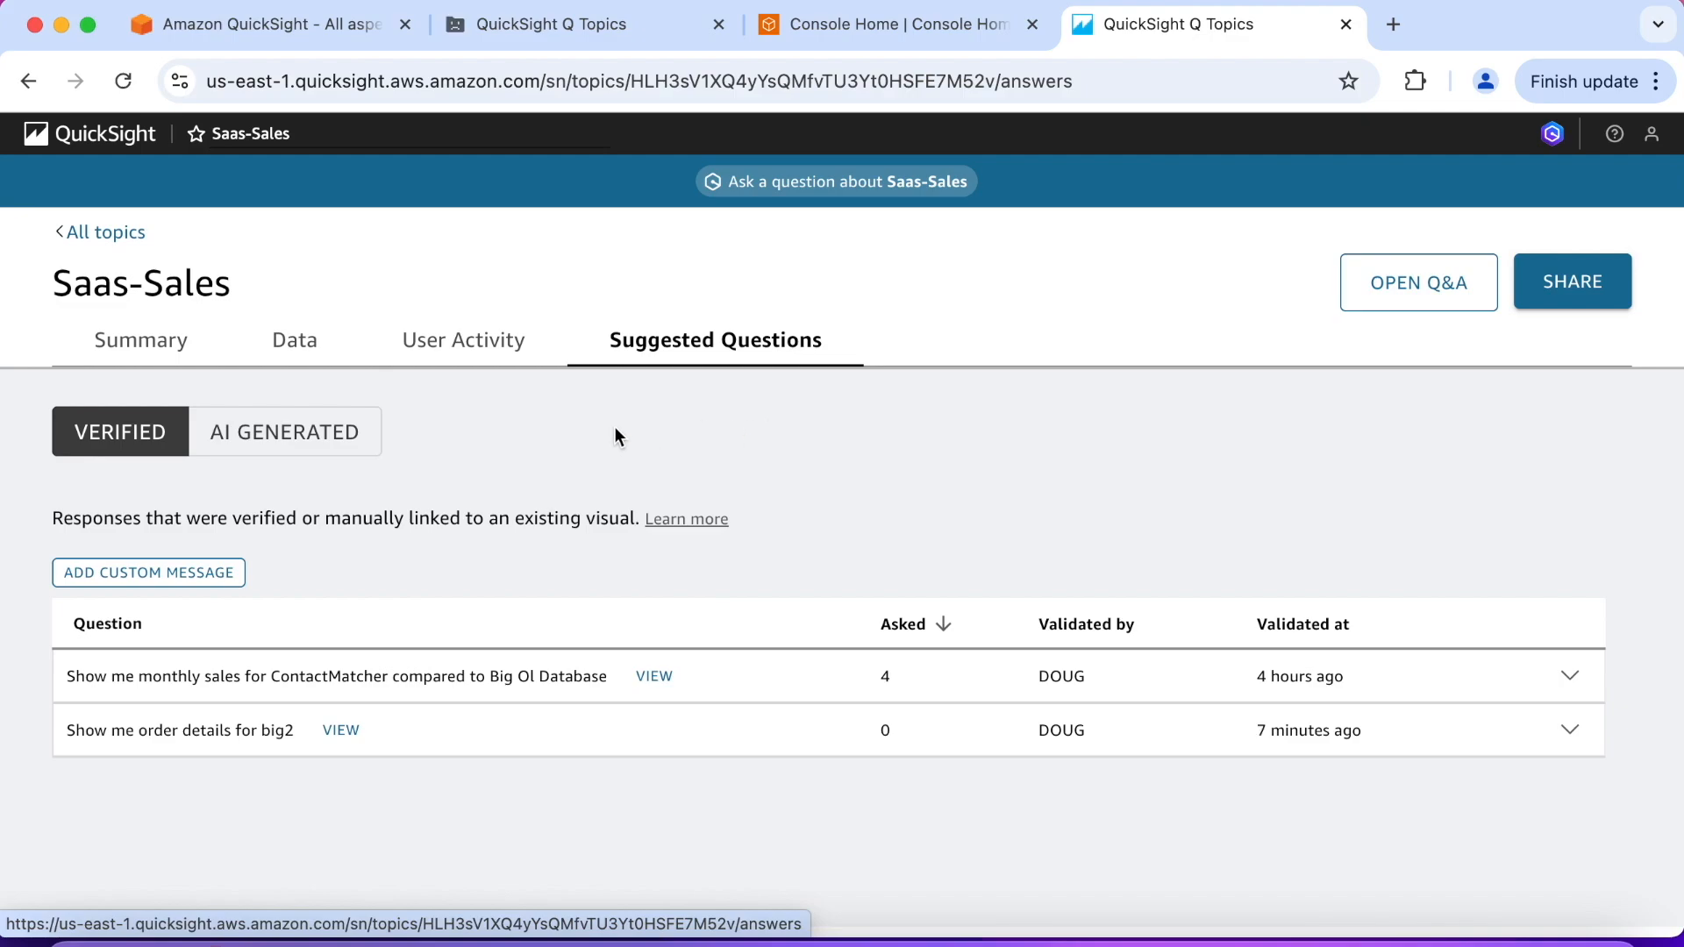
click(334, 449)
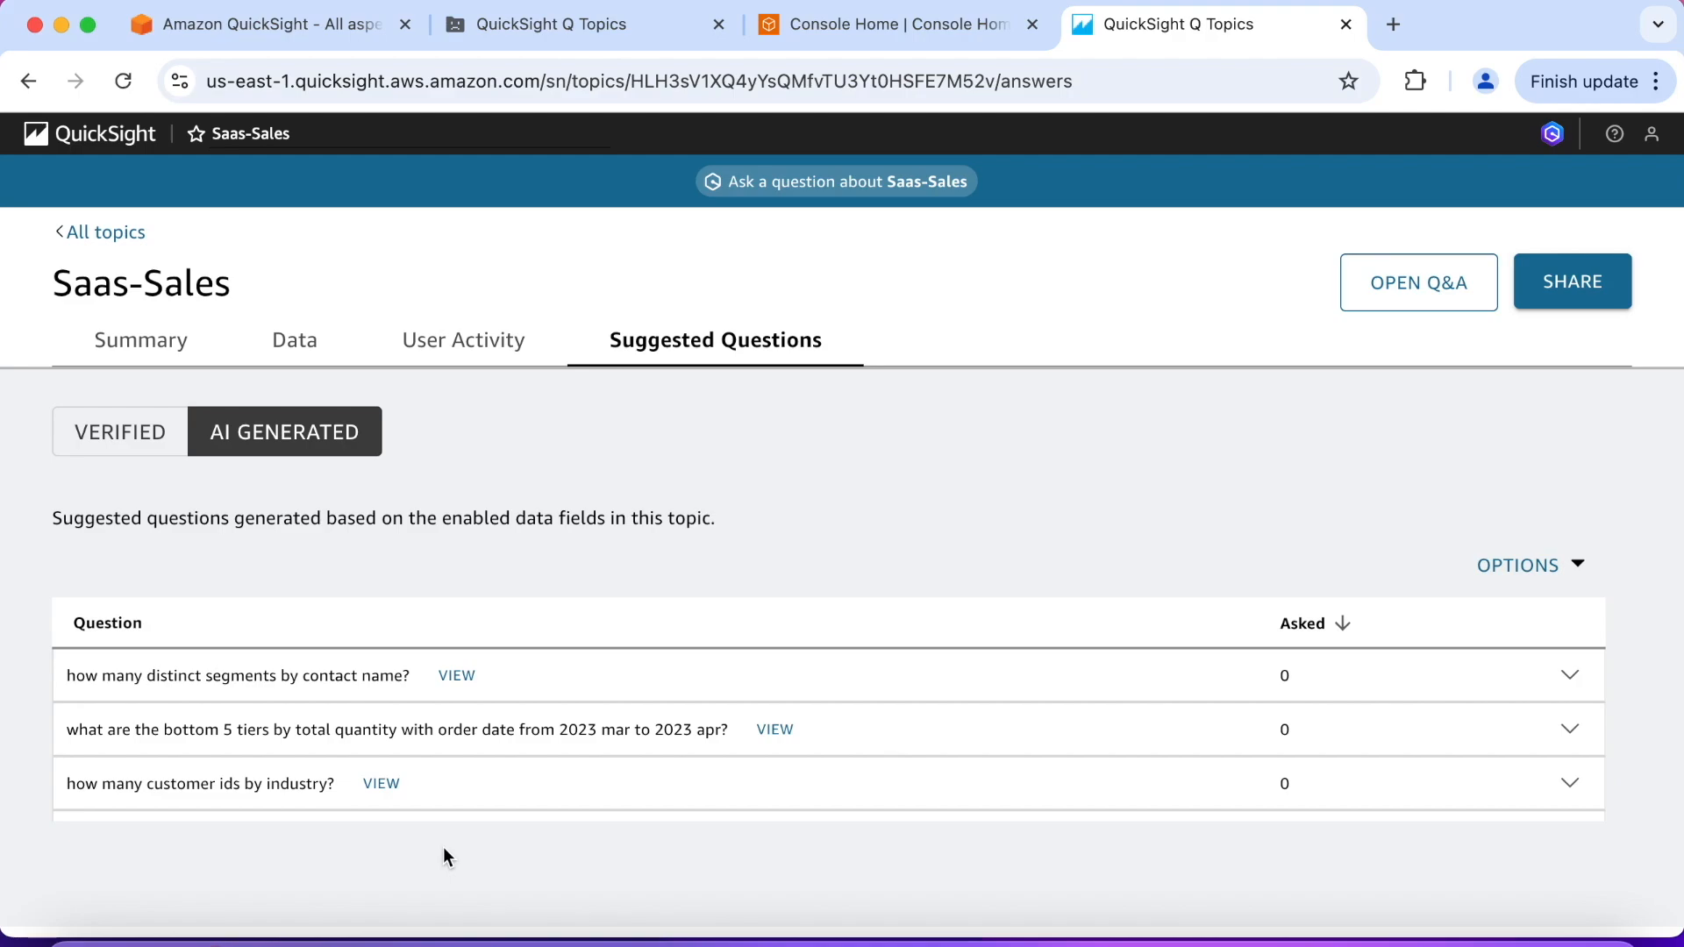
click(1579, 566)
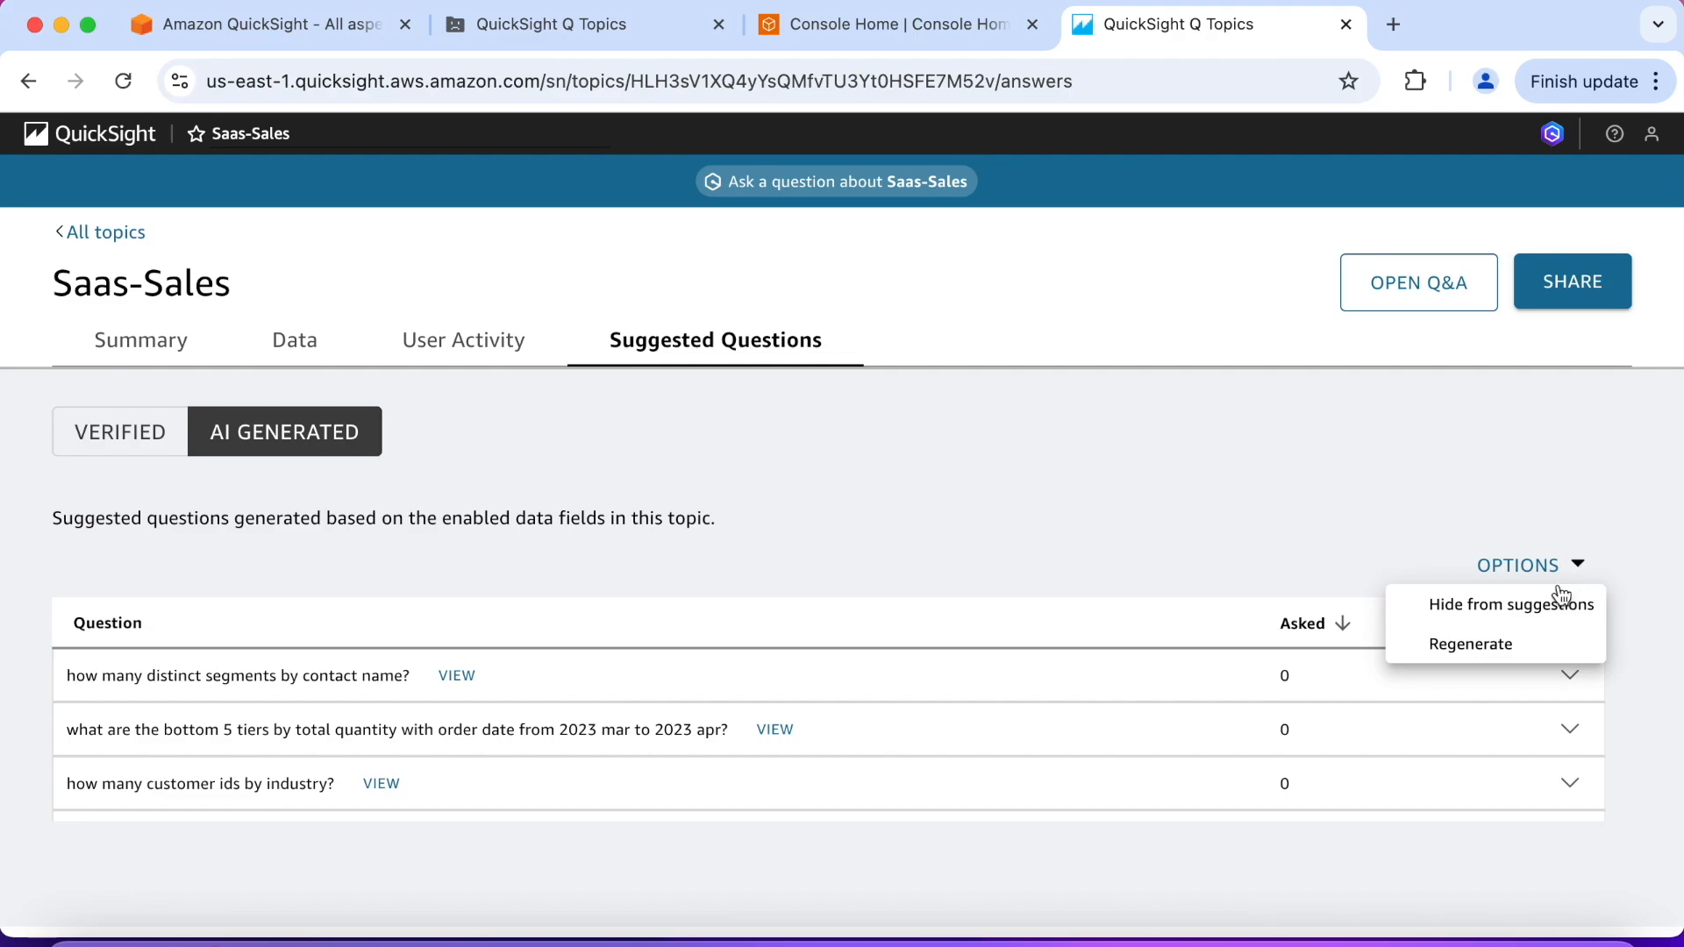
click(1548, 604)
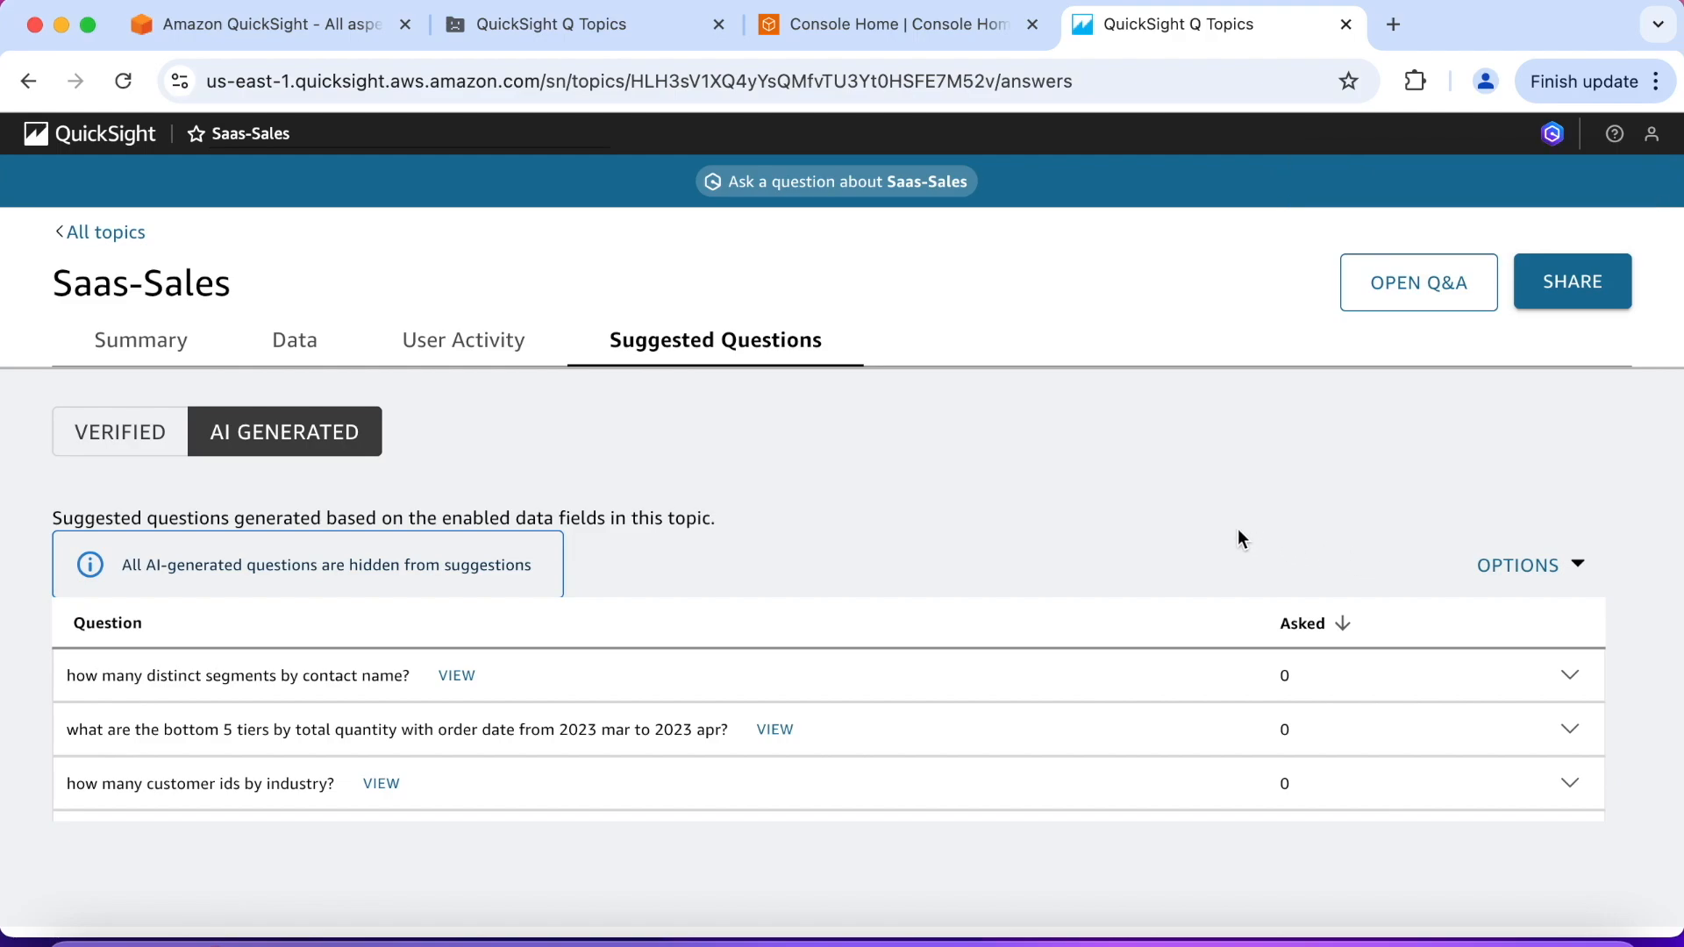
click(906, 189)
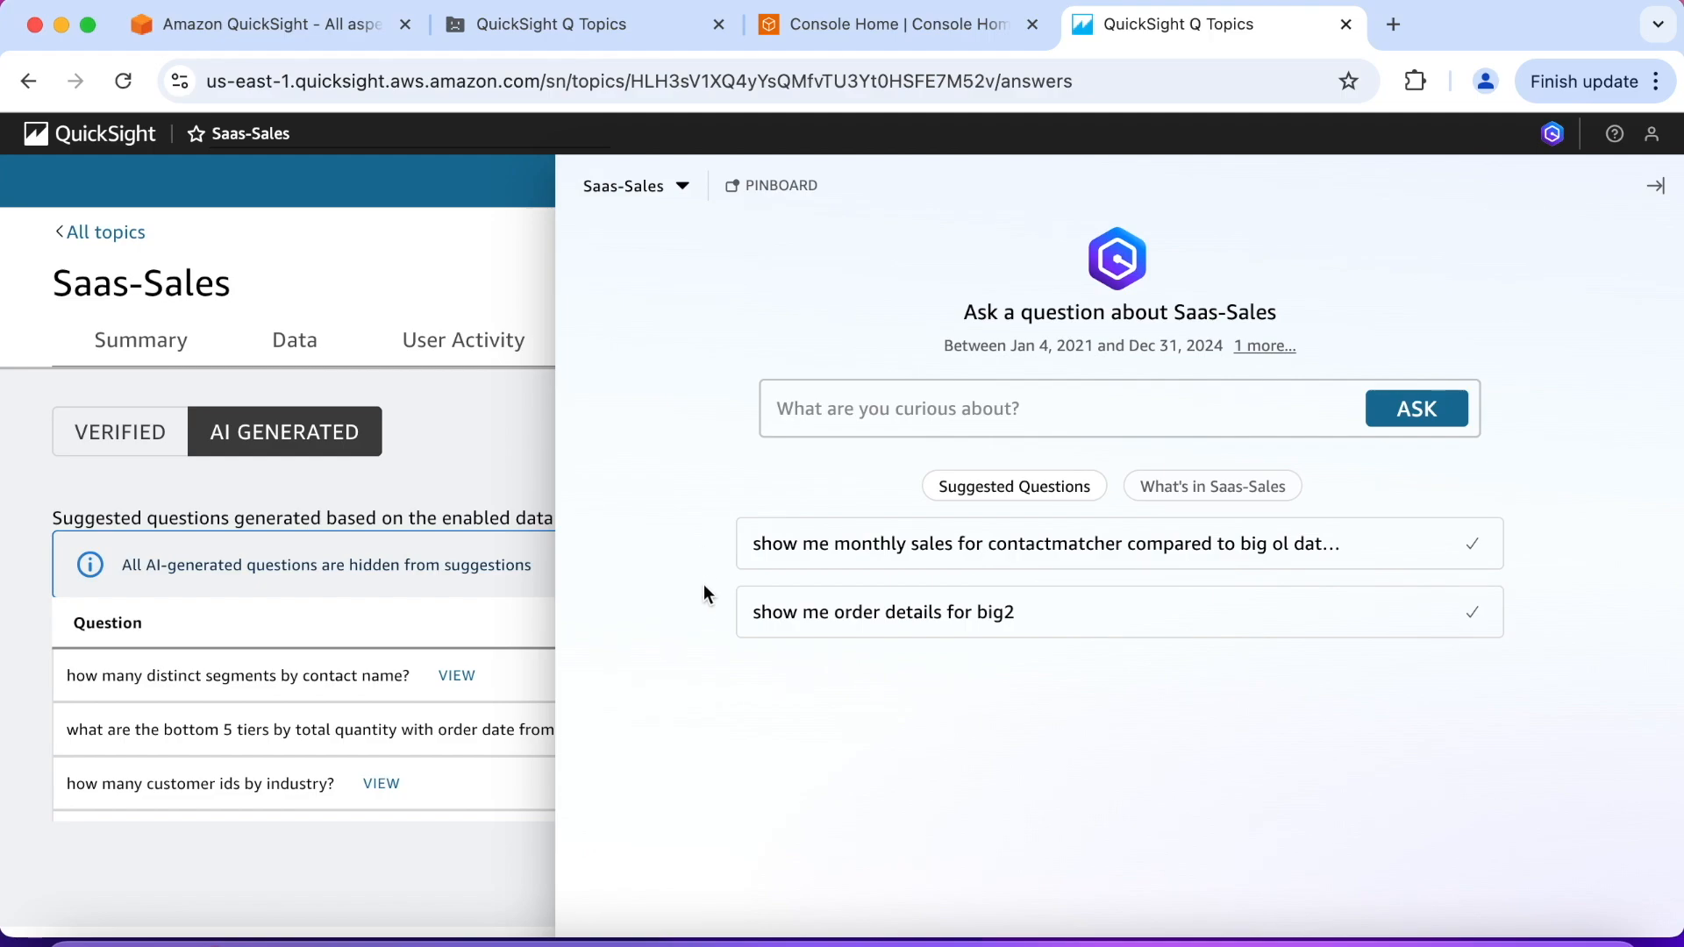
click(524, 451)
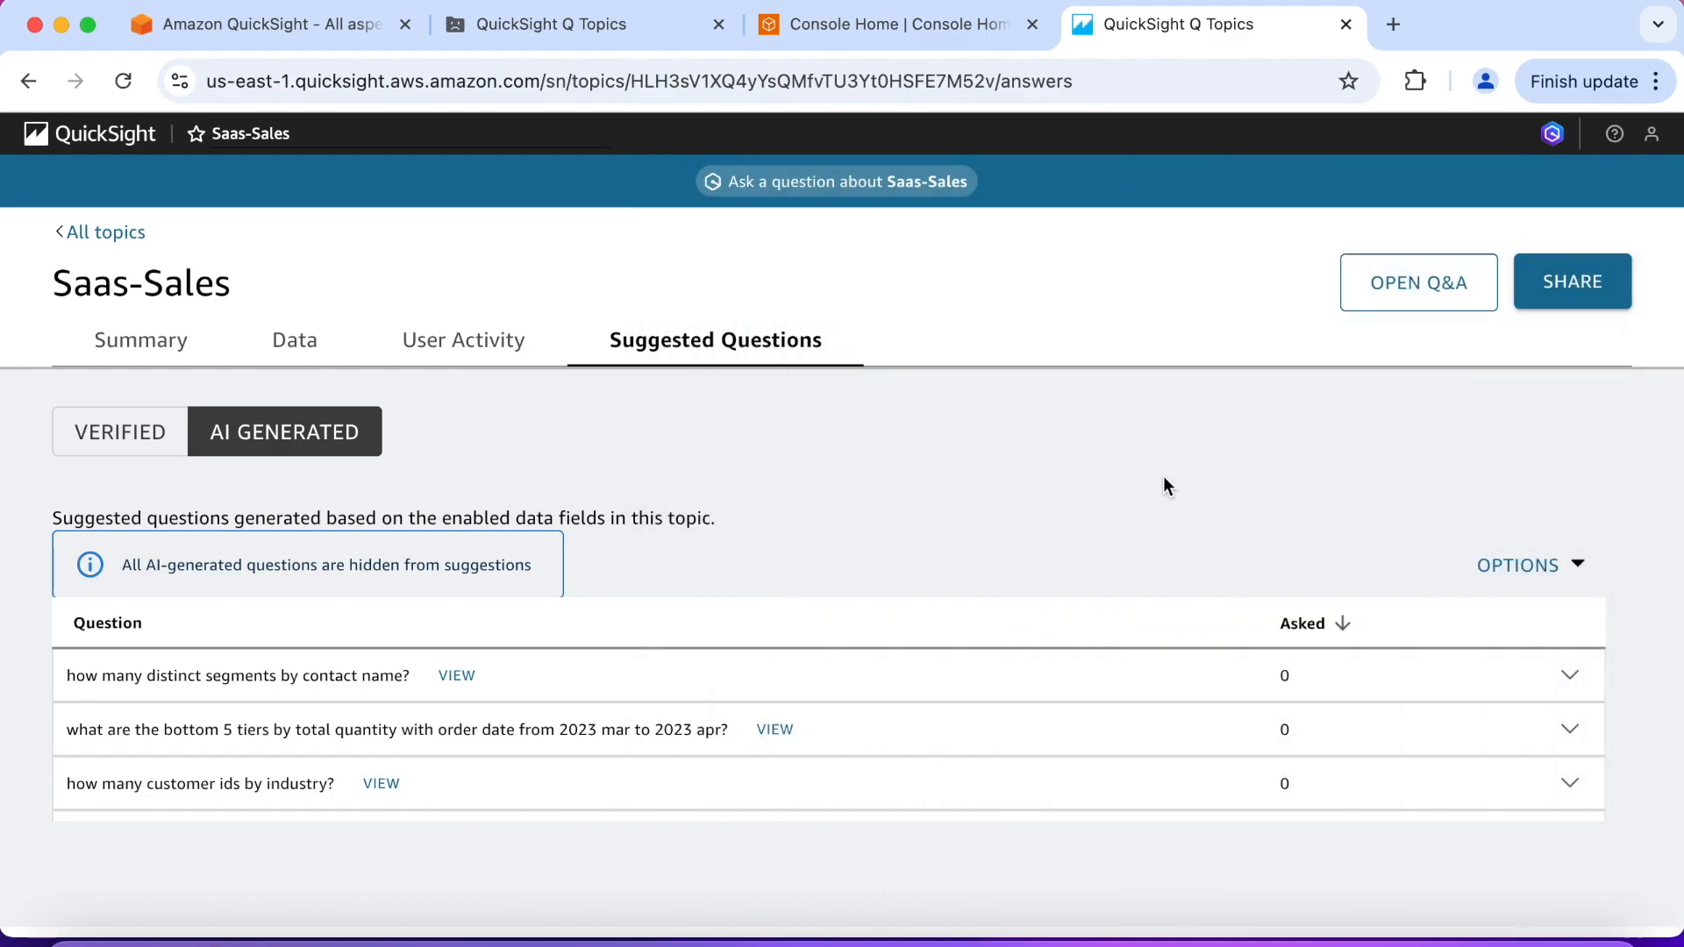
- Regenerate the topic's list of AI-generated questions and confirm the update
click(1577, 565)
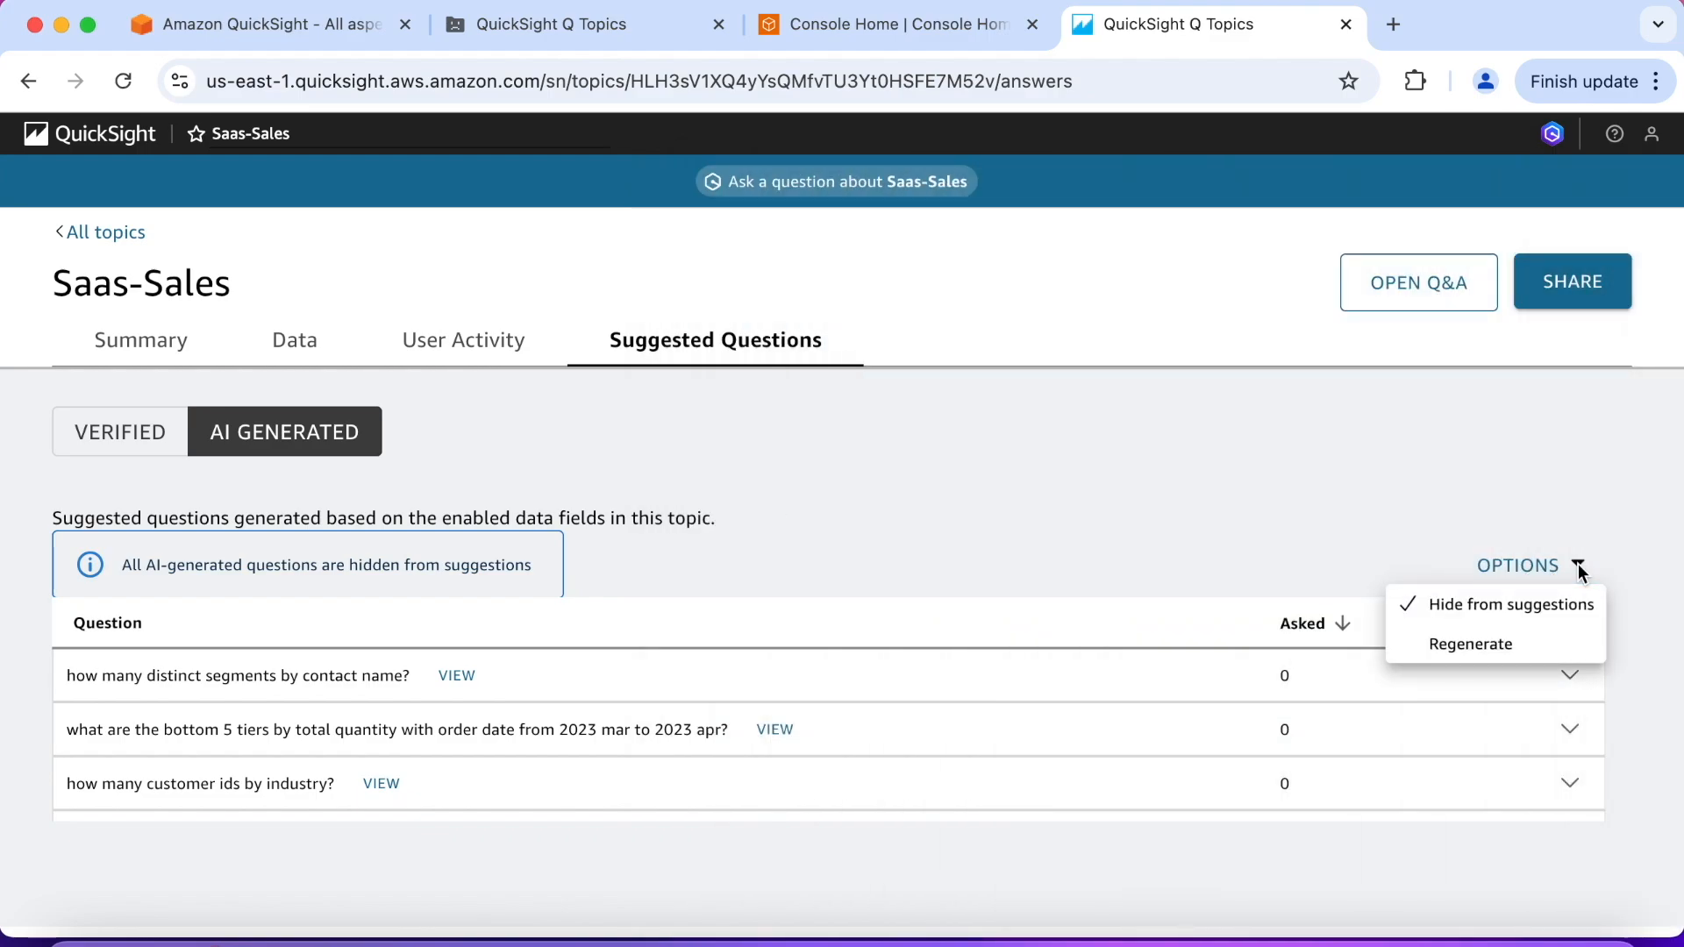
click(1498, 643)
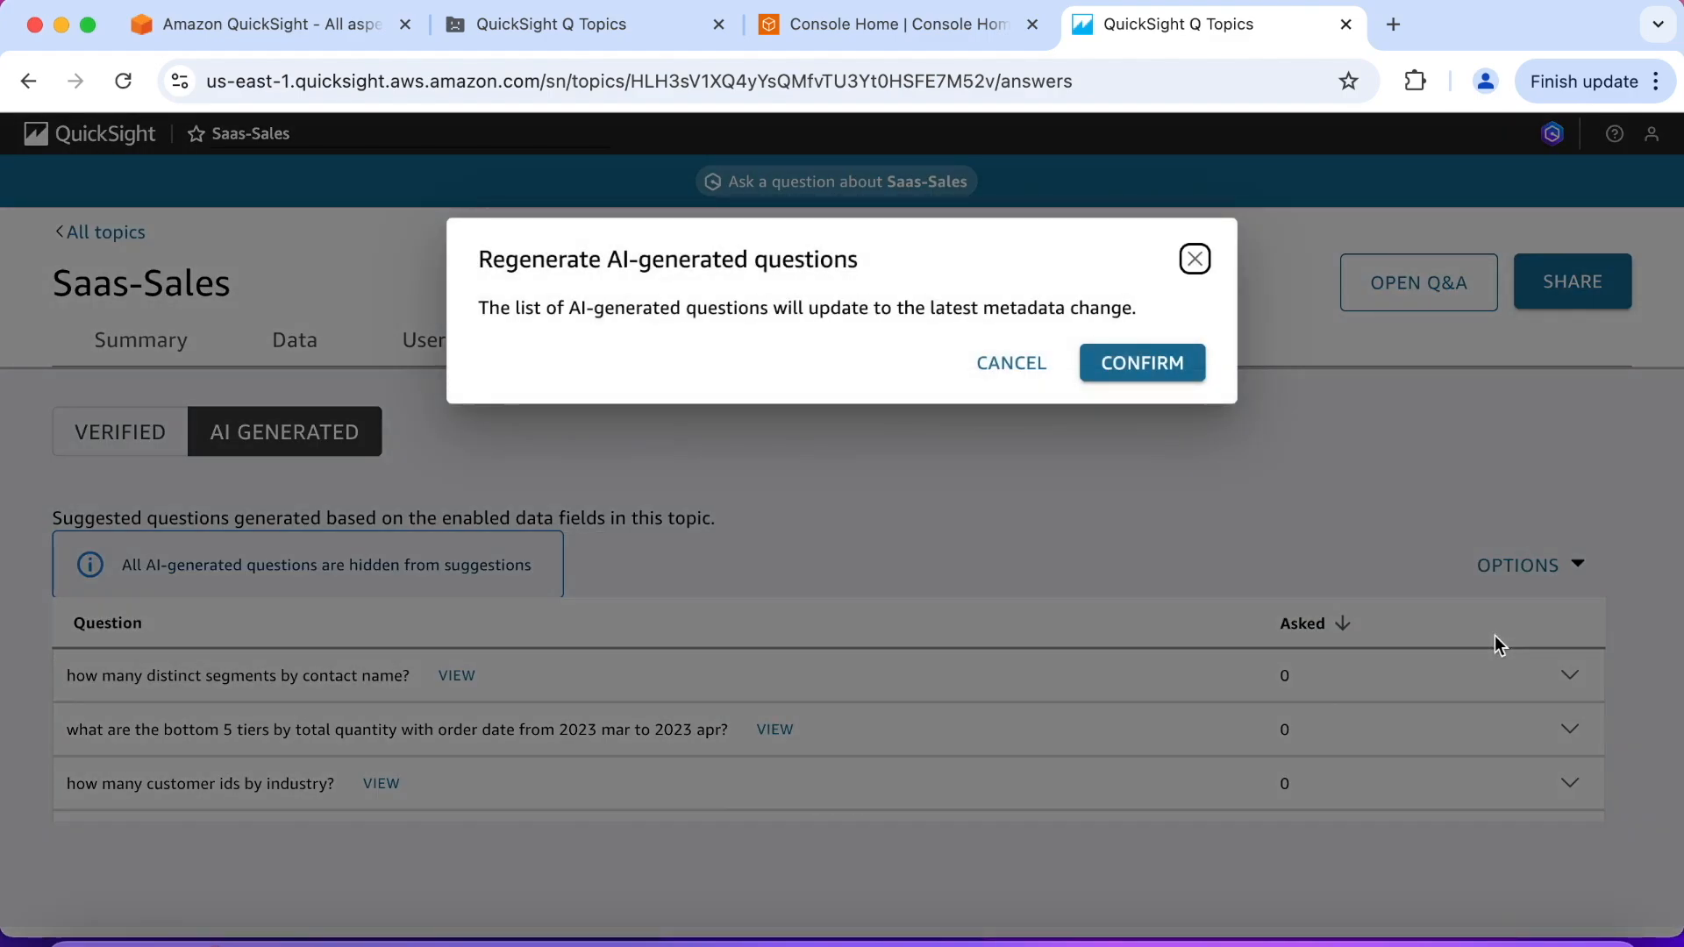
click(1144, 373)
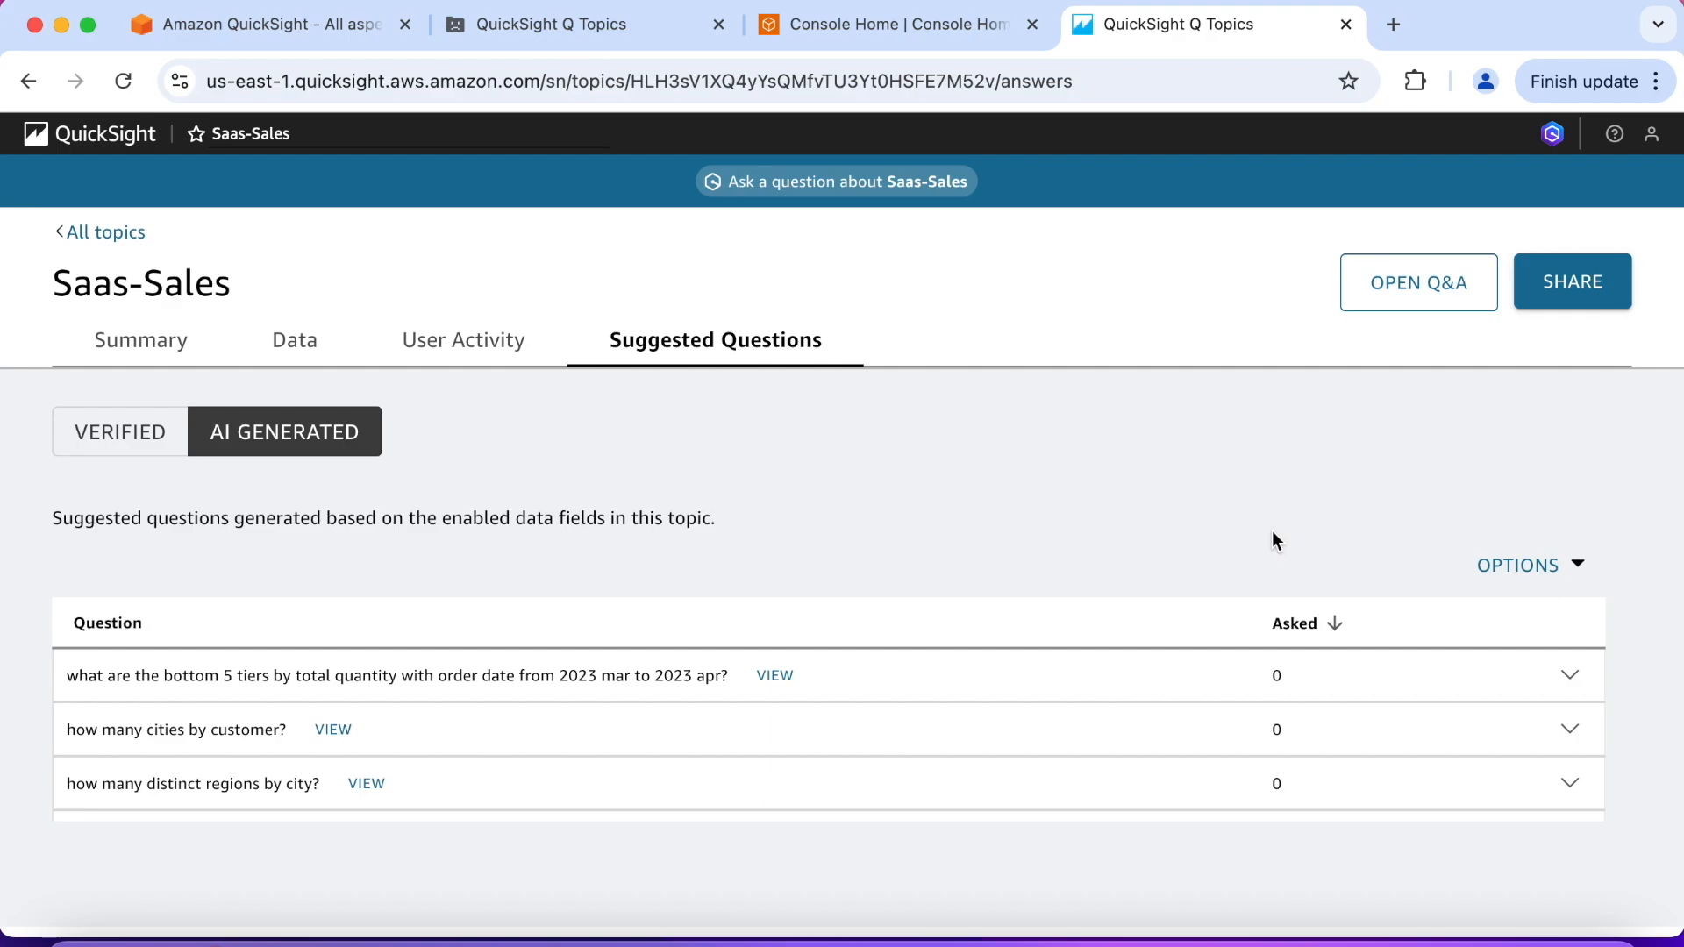
- Check the Hide from suggestions option and look through the verified and AI-generated suggestions in the Q&A pane, closing it when done
click(1588, 570)
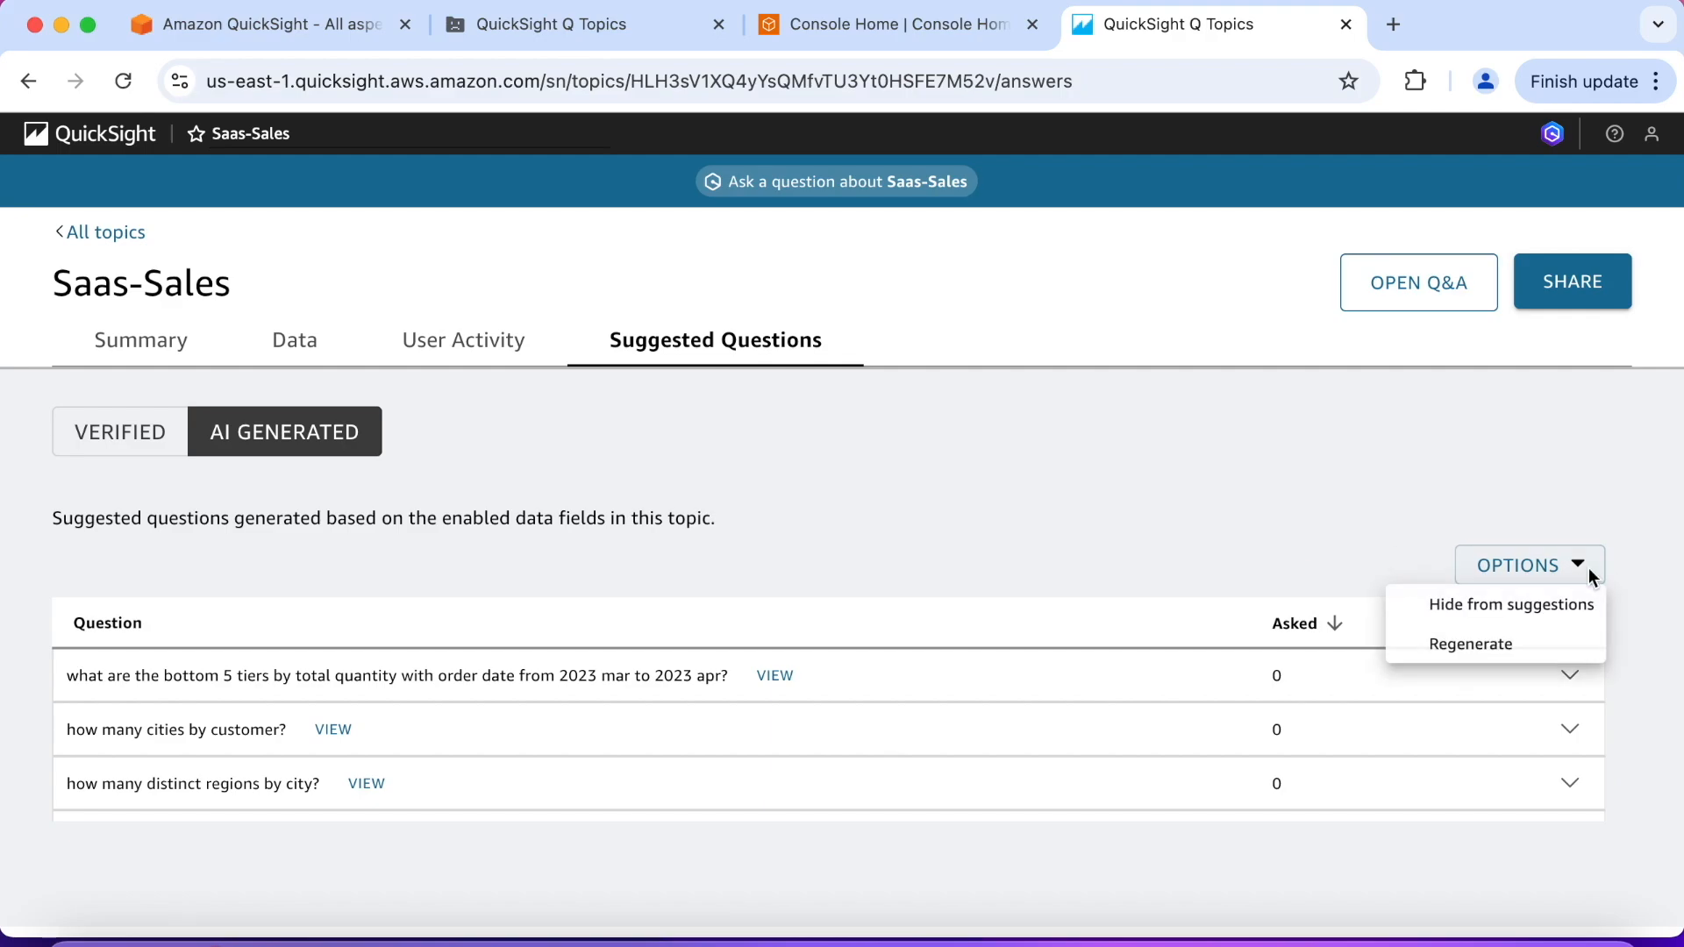
click(1533, 607)
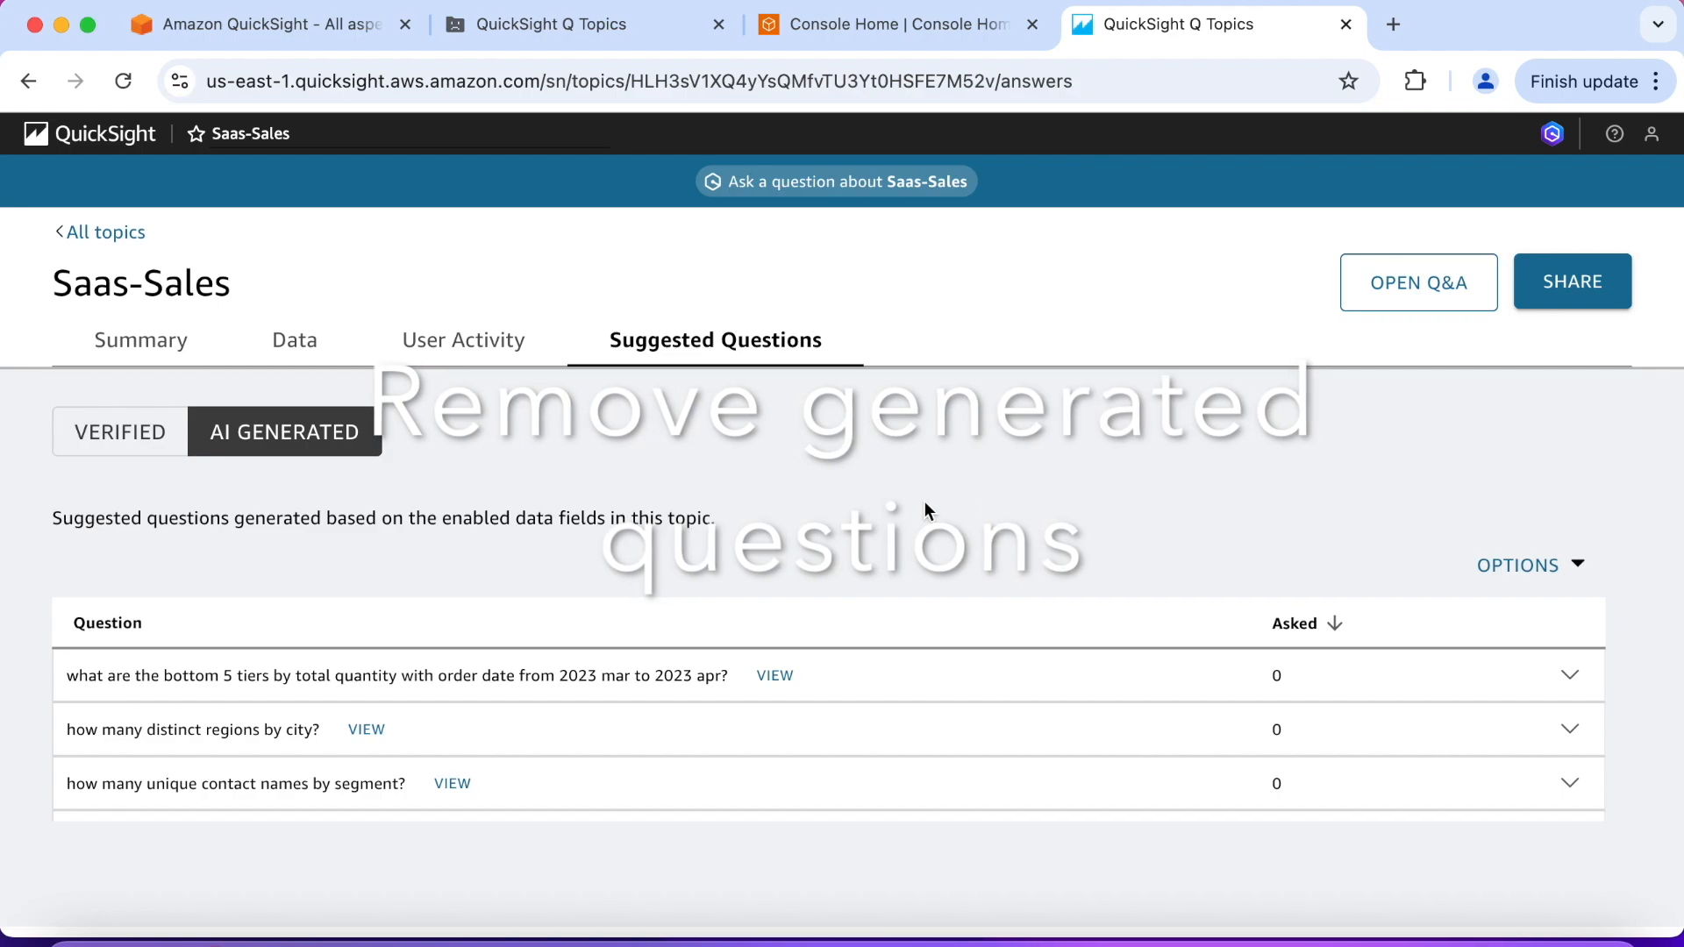
click(874, 186)
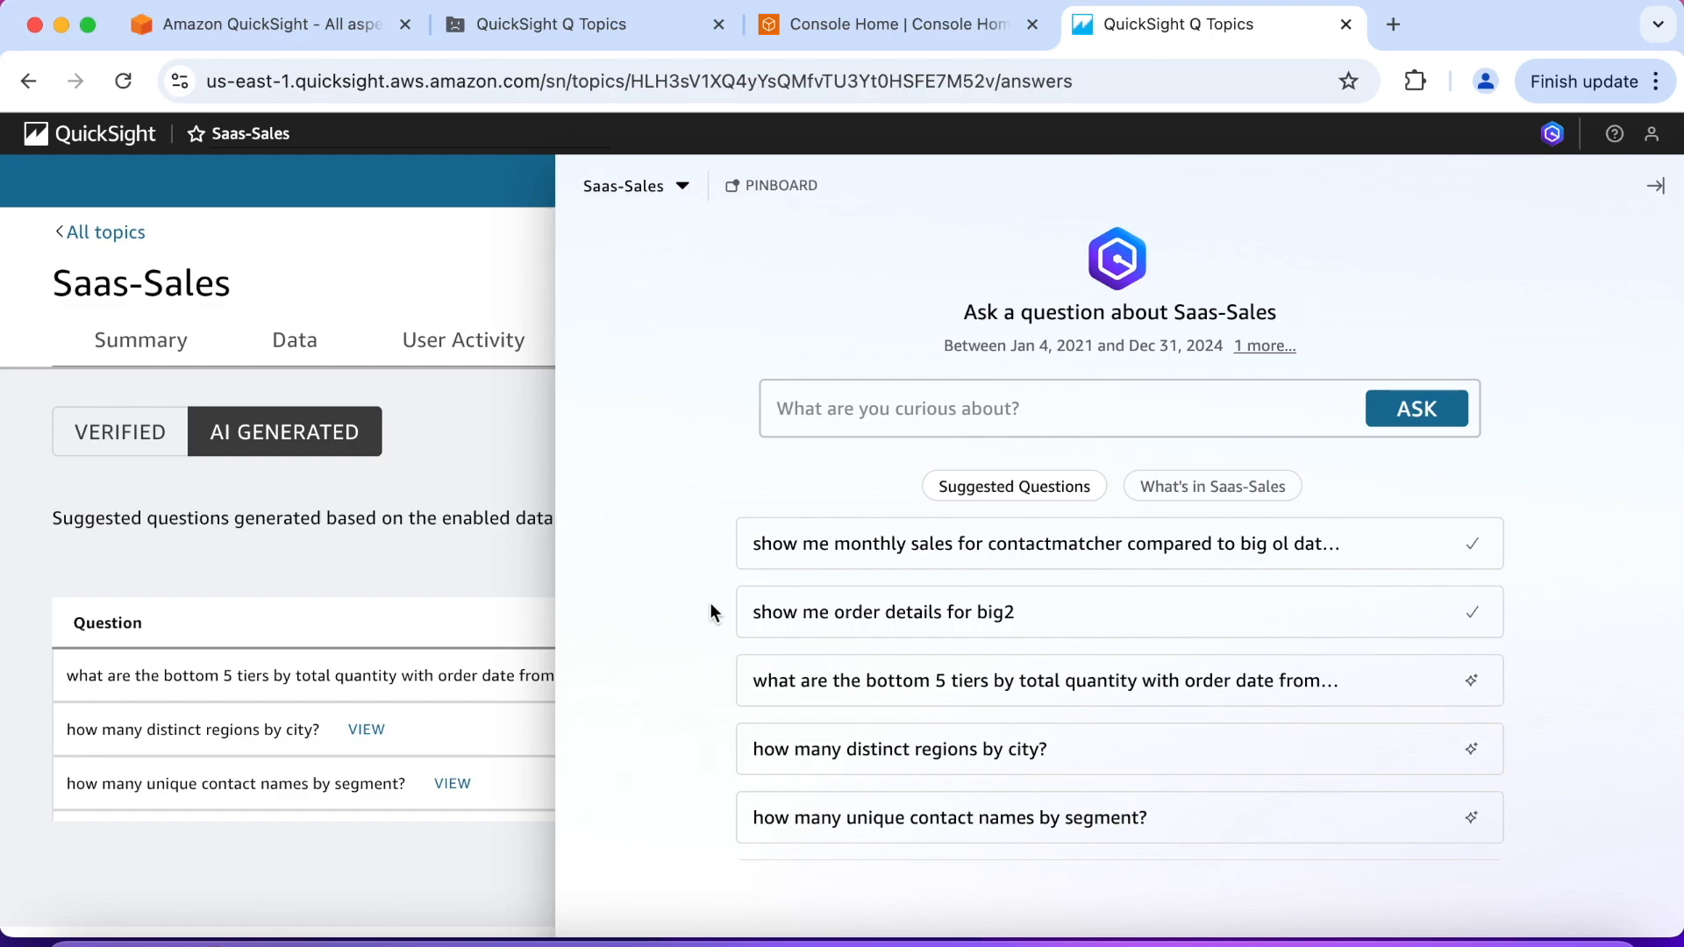
scroll(860, 639, down, 2)
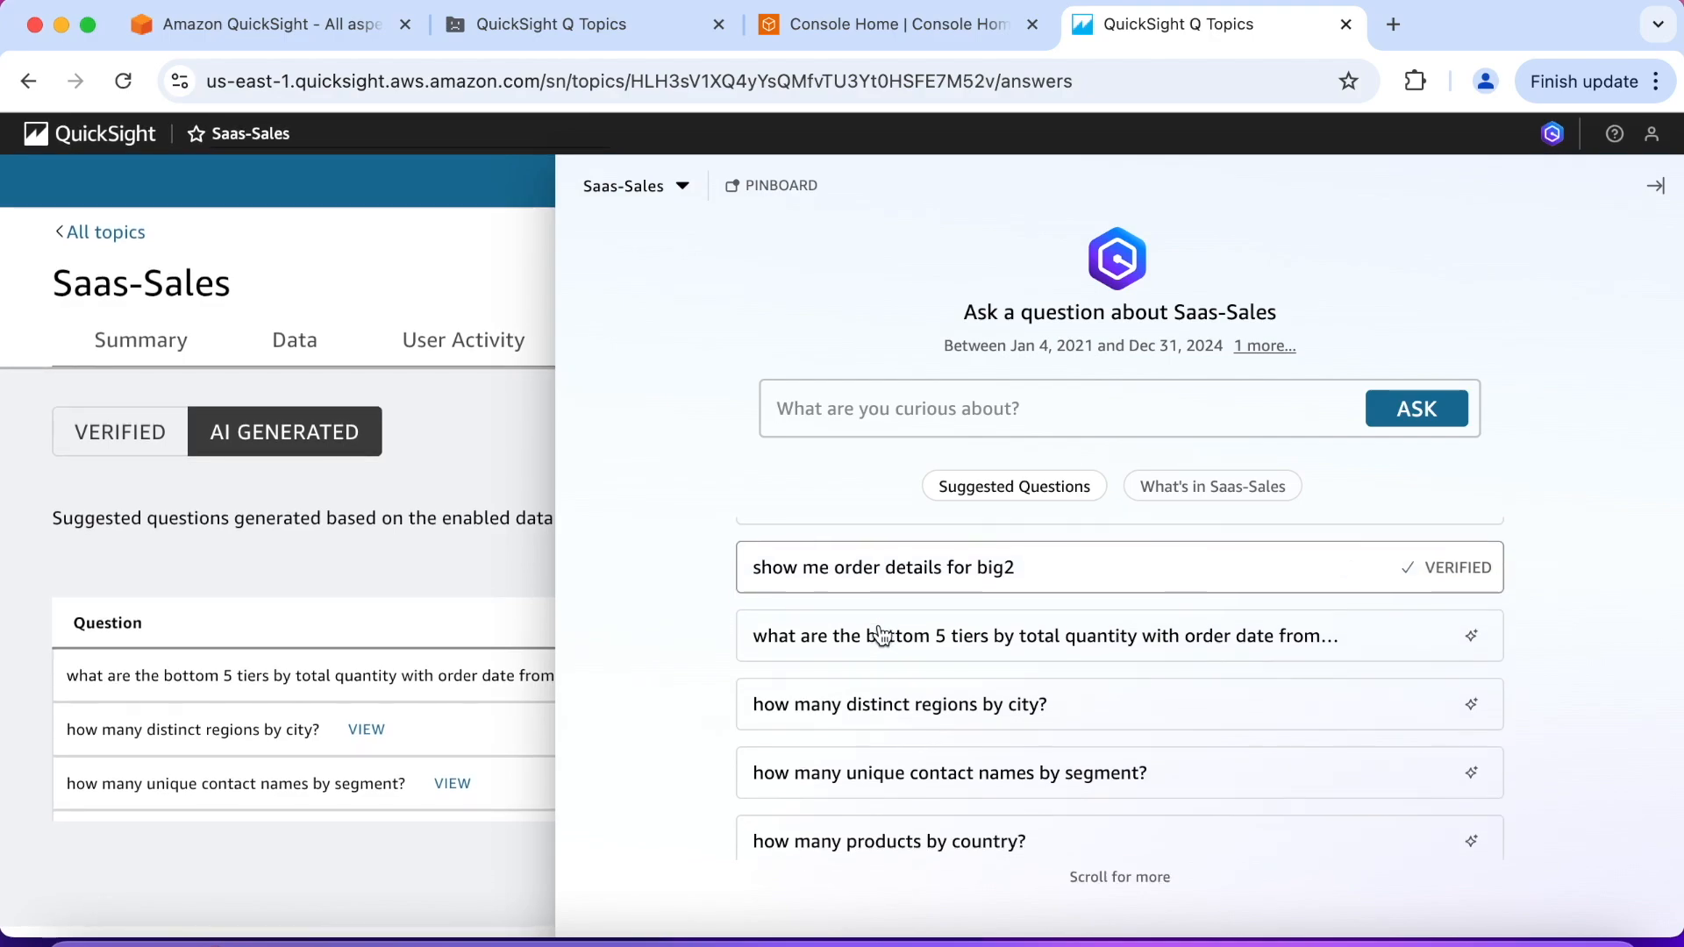
scroll(879, 625, down, 3)
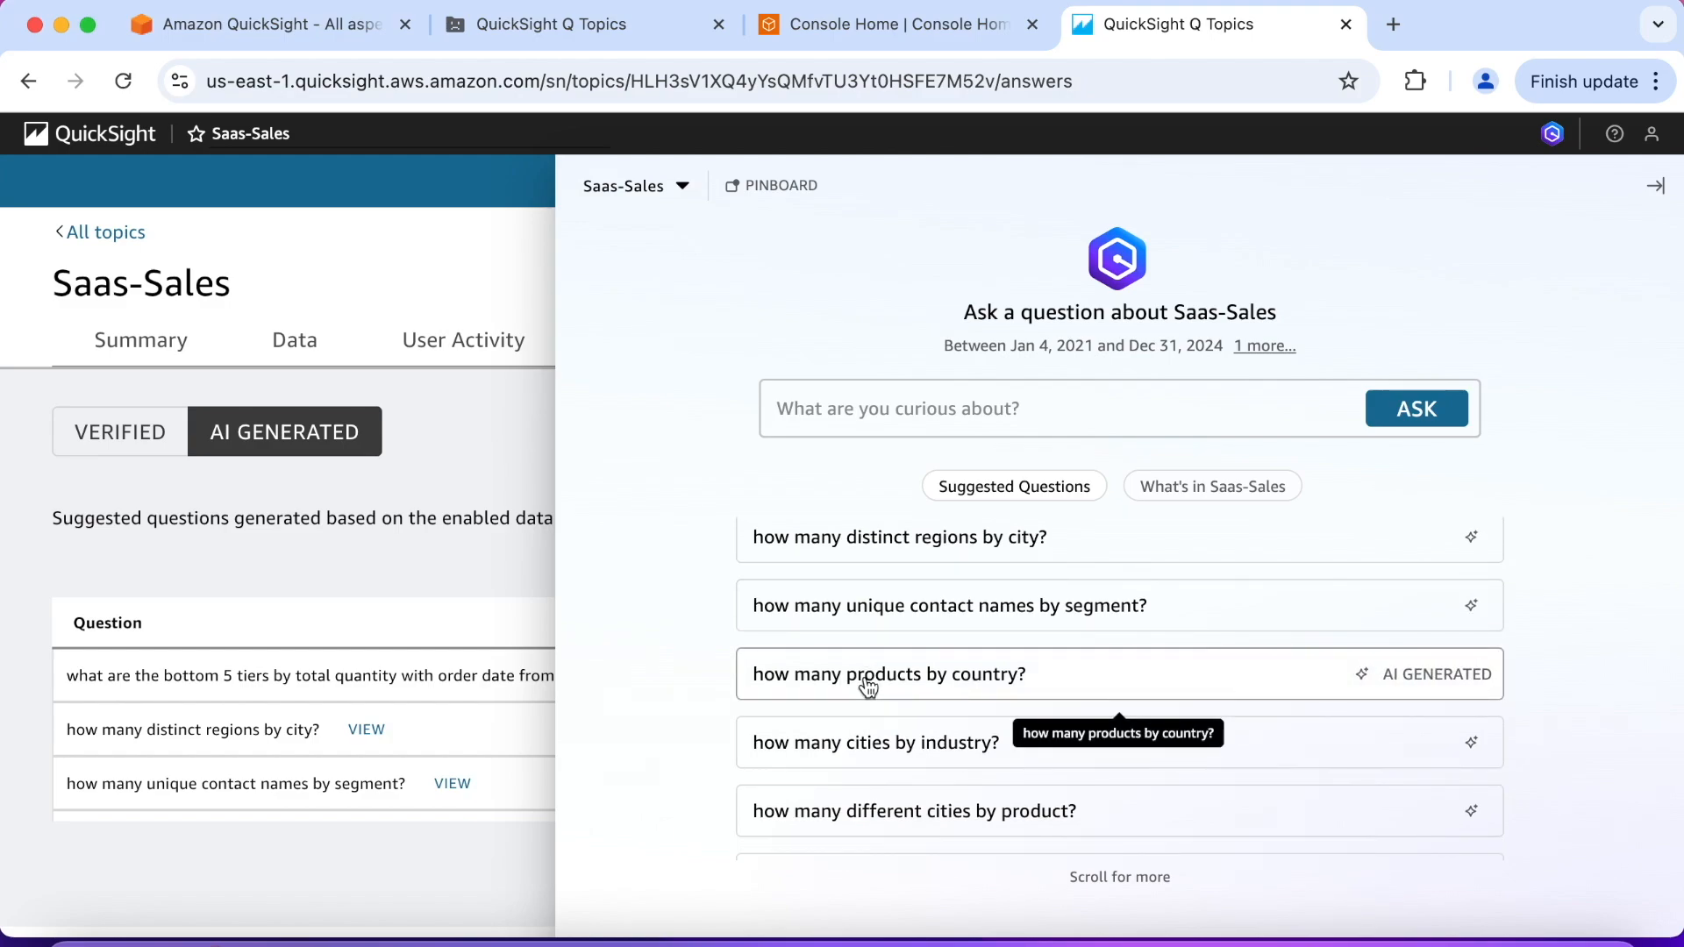
click(1656, 185)
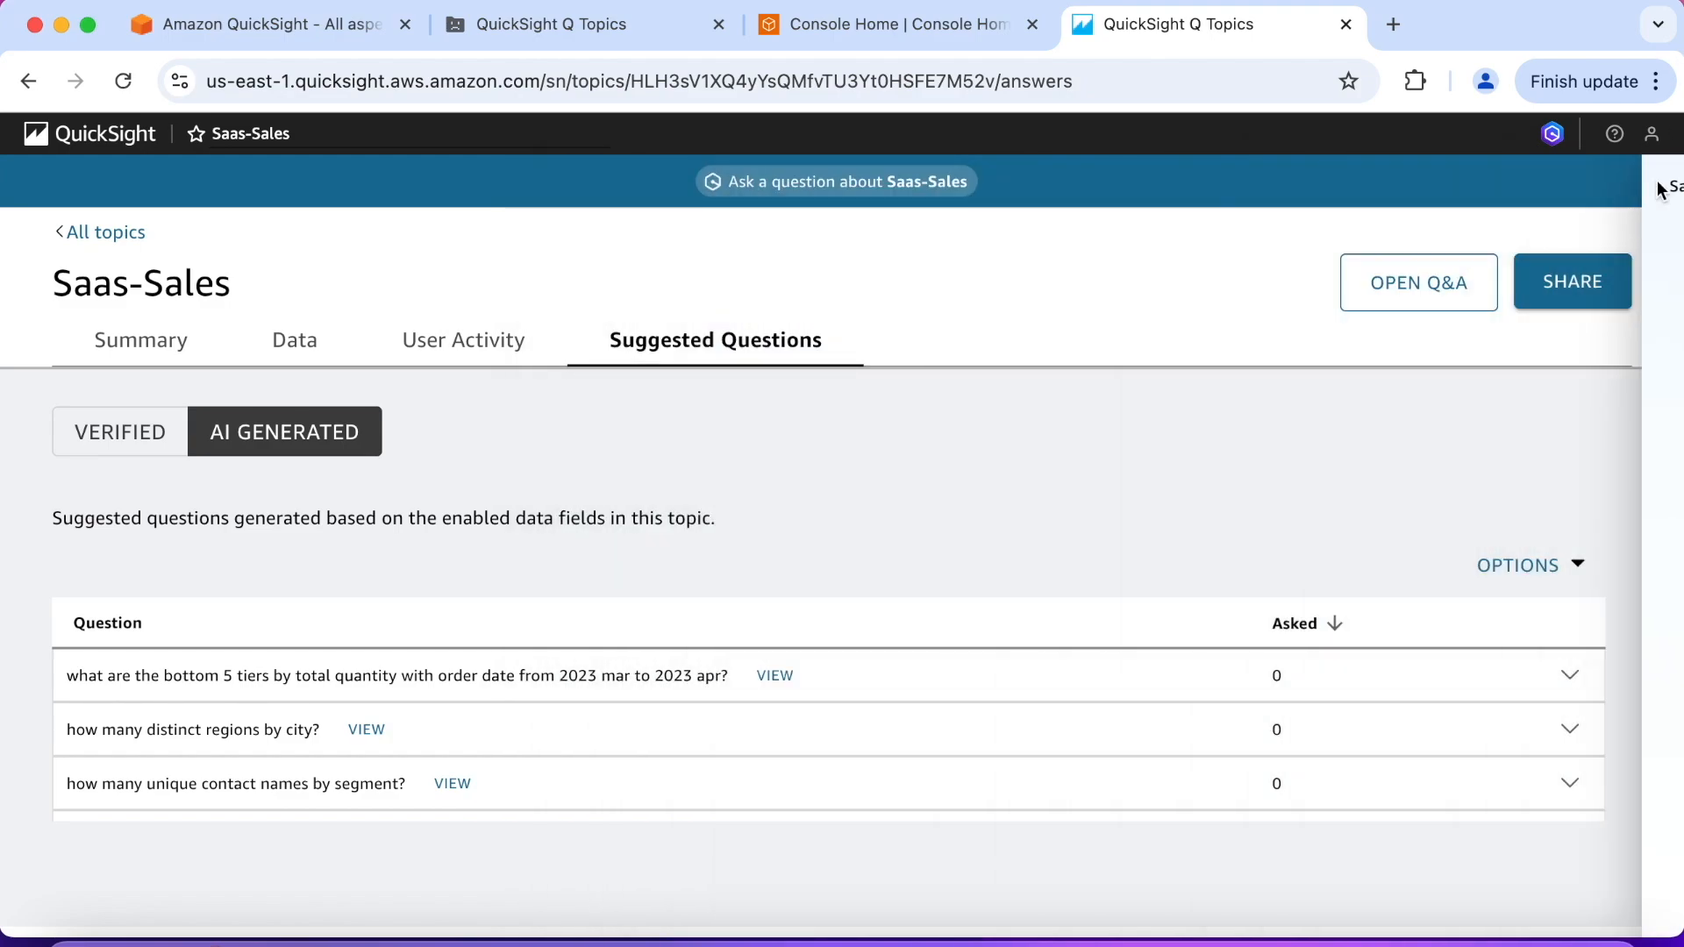
- Expand the AI-generated question "how many products by country?" and remove it from the list
scroll(777, 705, down, 2)
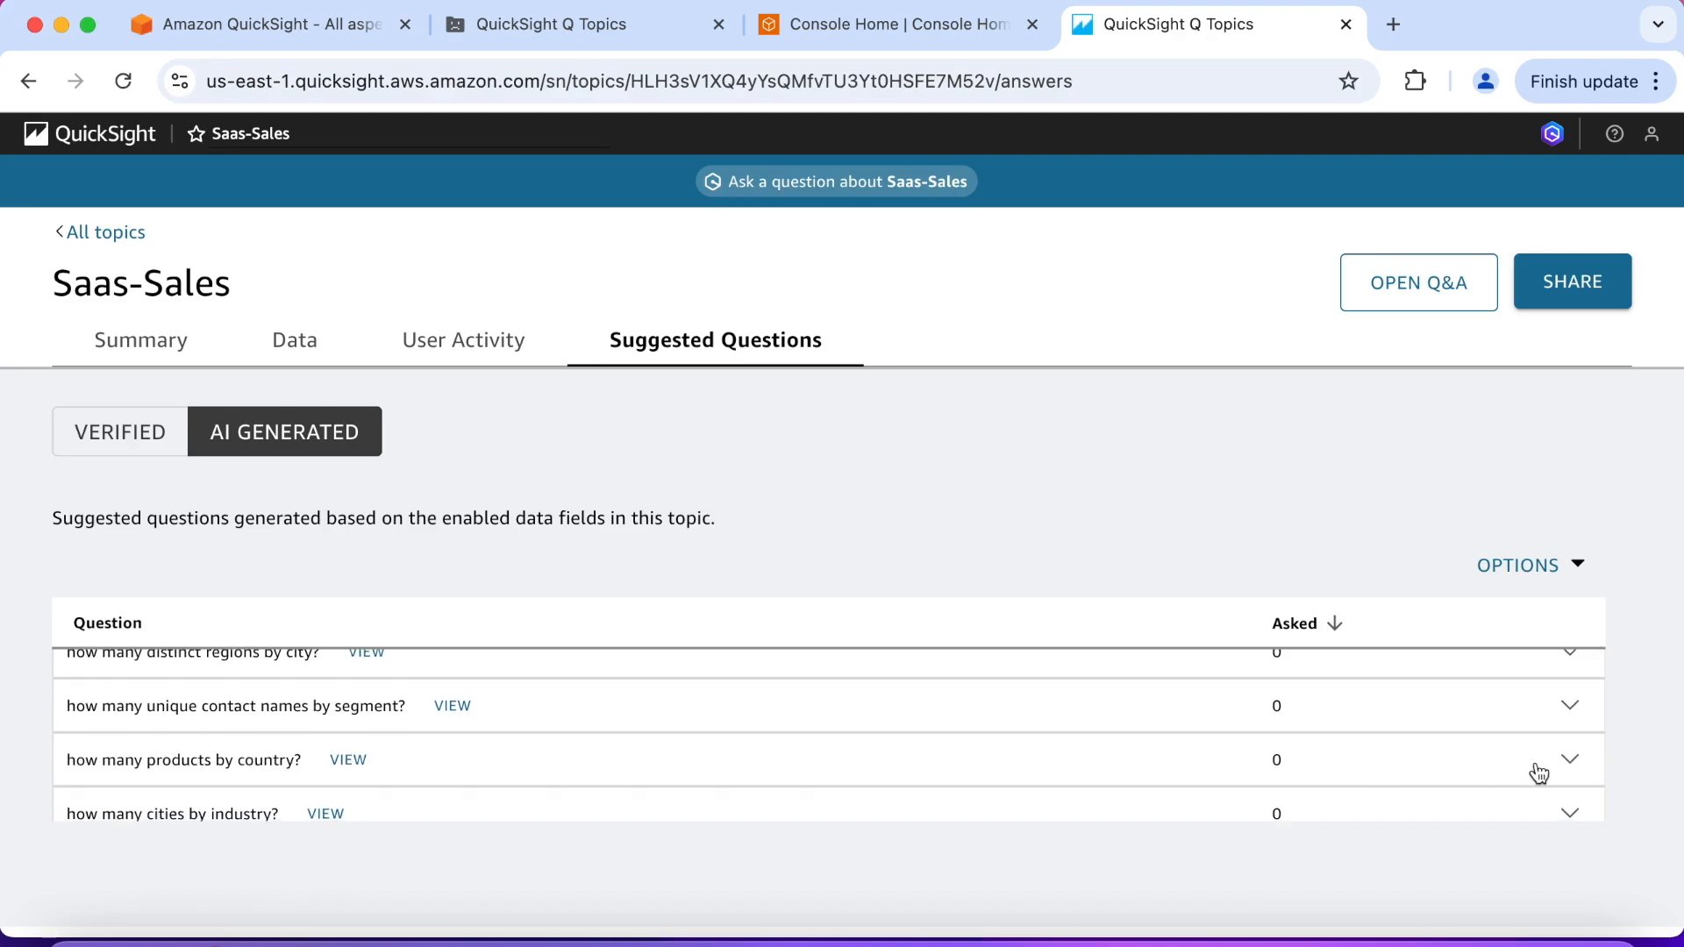
click(1565, 760)
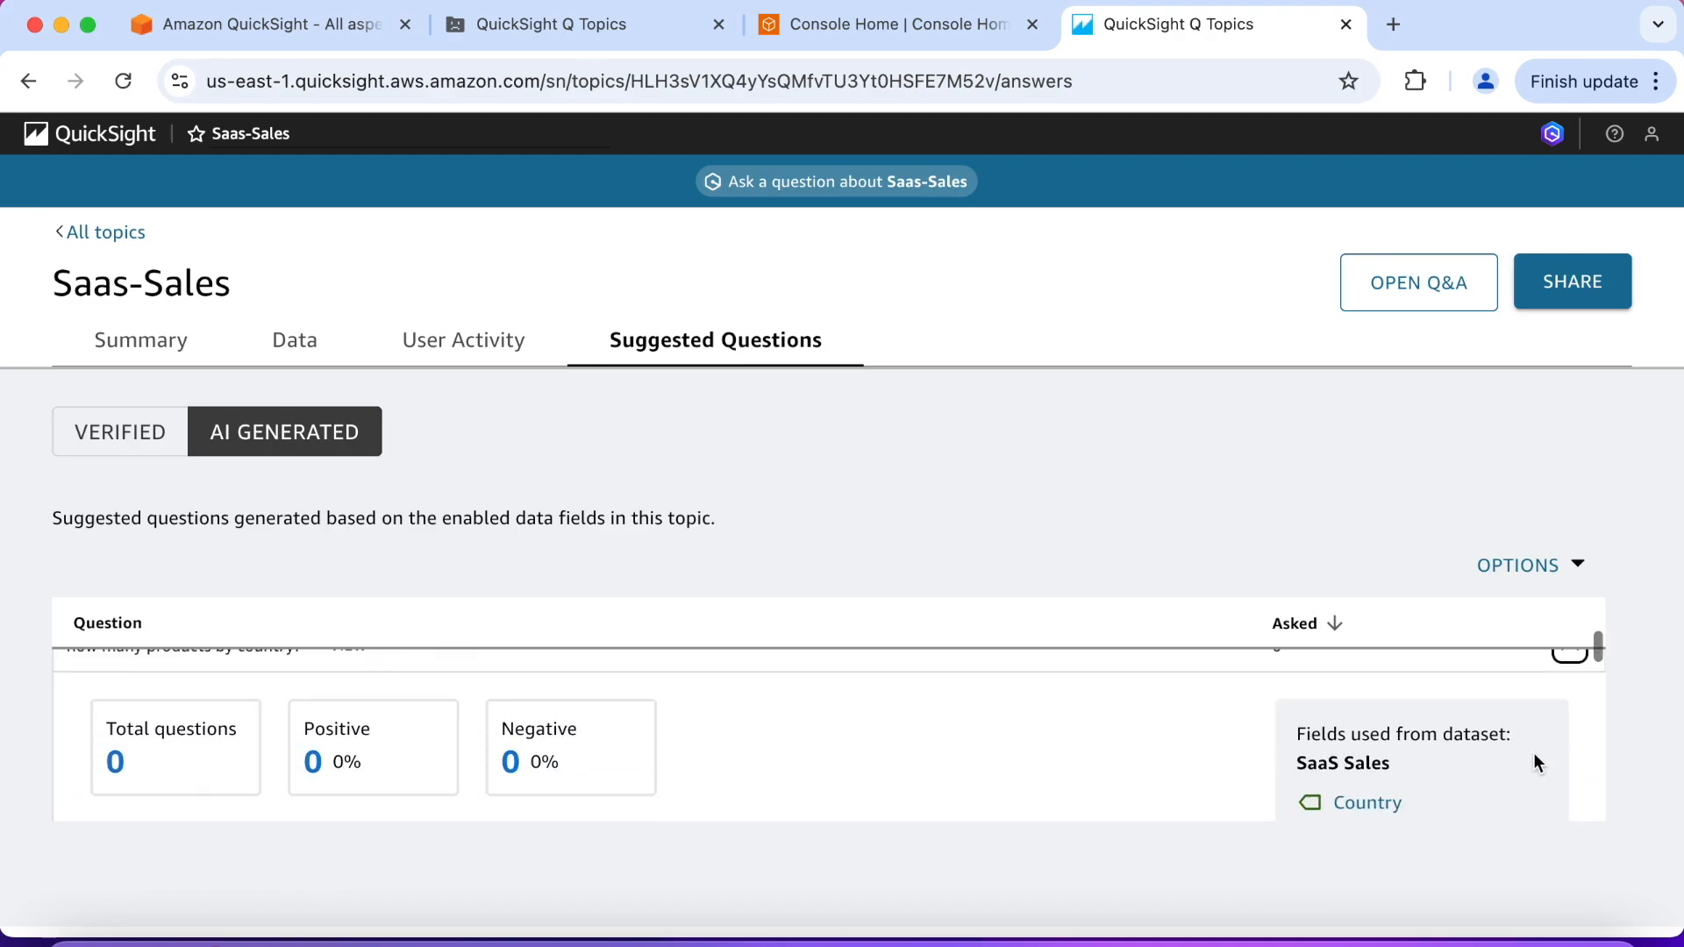
scroll(1535, 756, down, 3)
click(1509, 753)
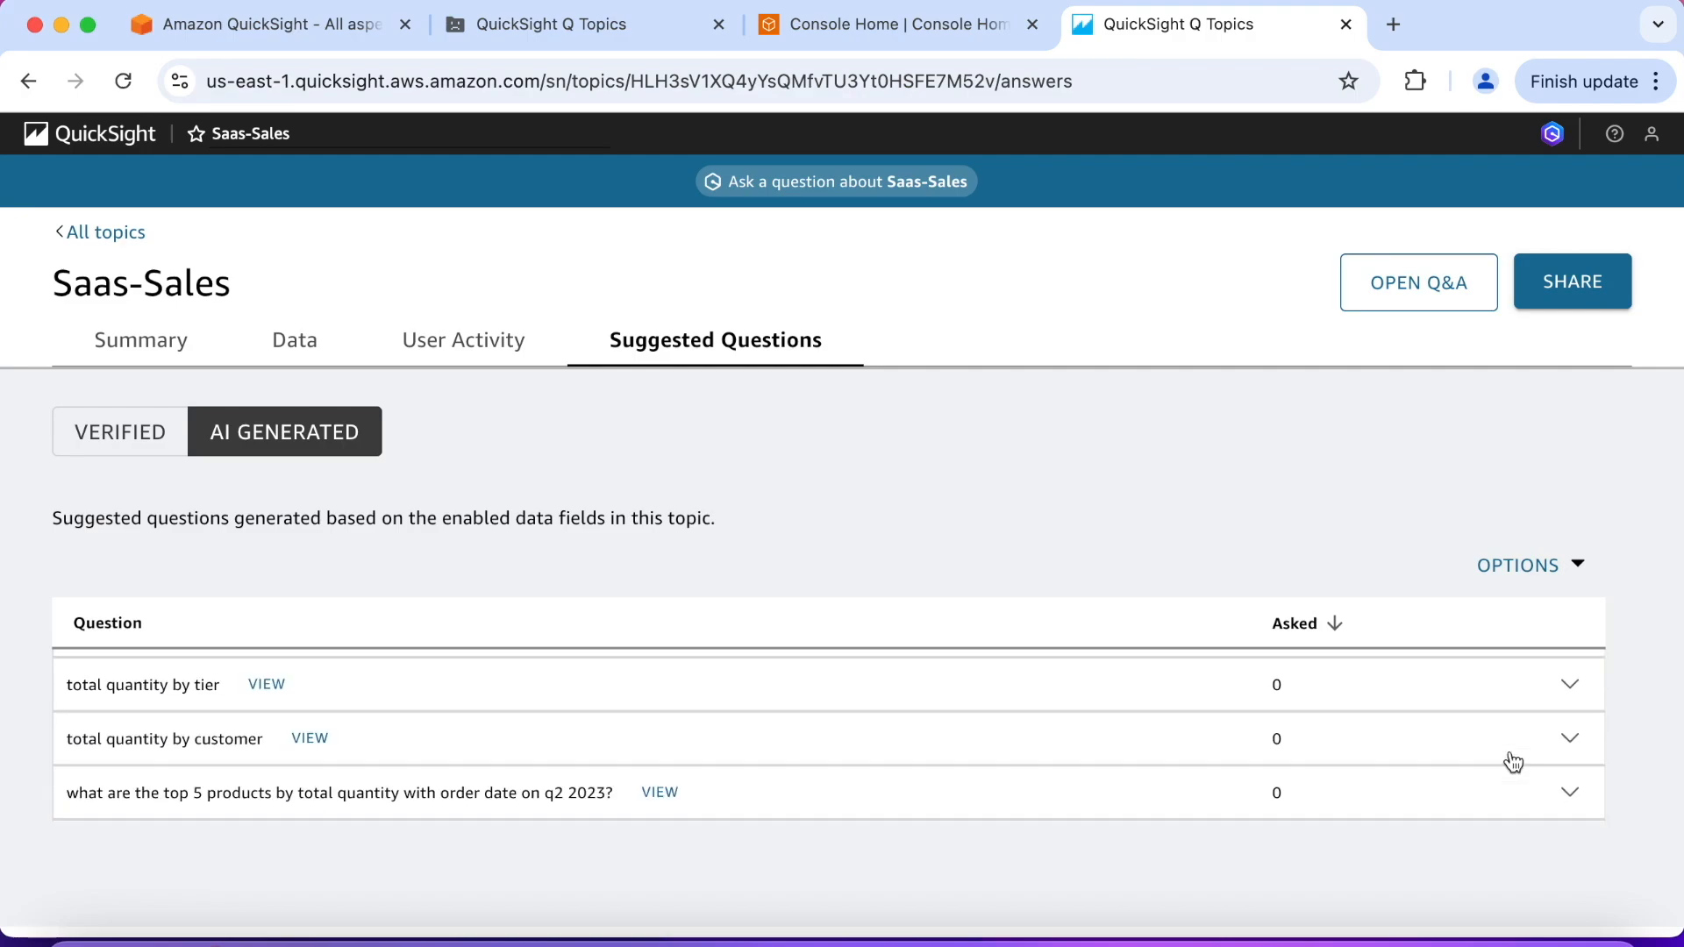
- Reopen the Q&A pane and look through its suggested questions to check that "how many products by country?" is gone
scroll(1125, 745, up, 1)
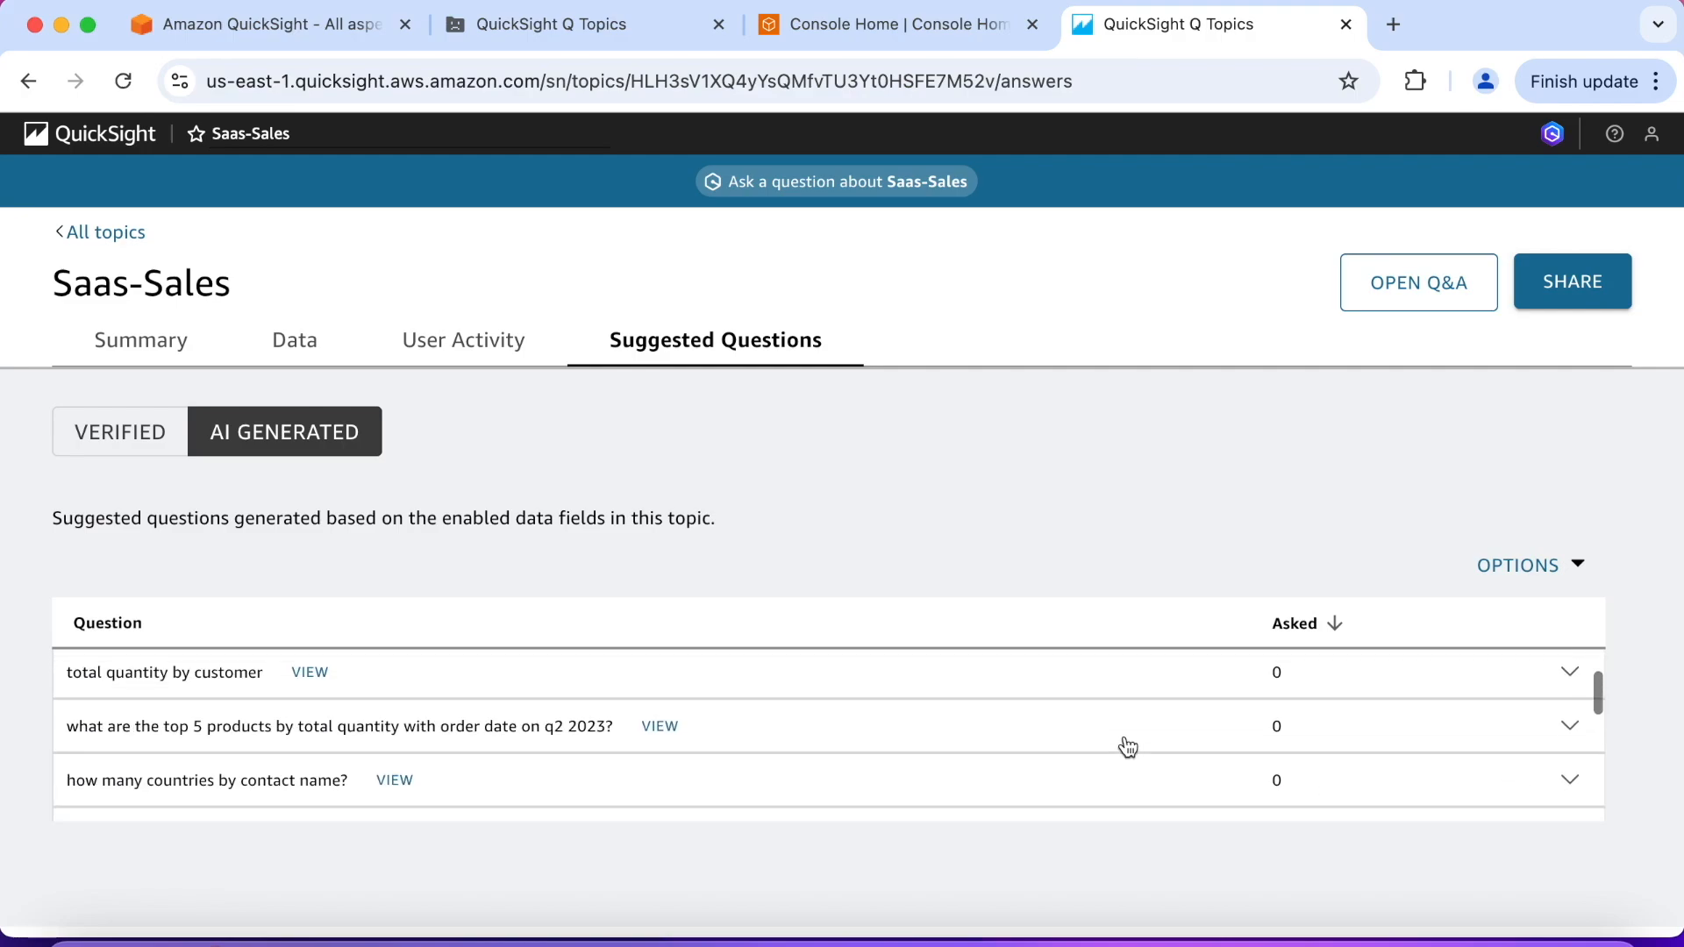
click(881, 184)
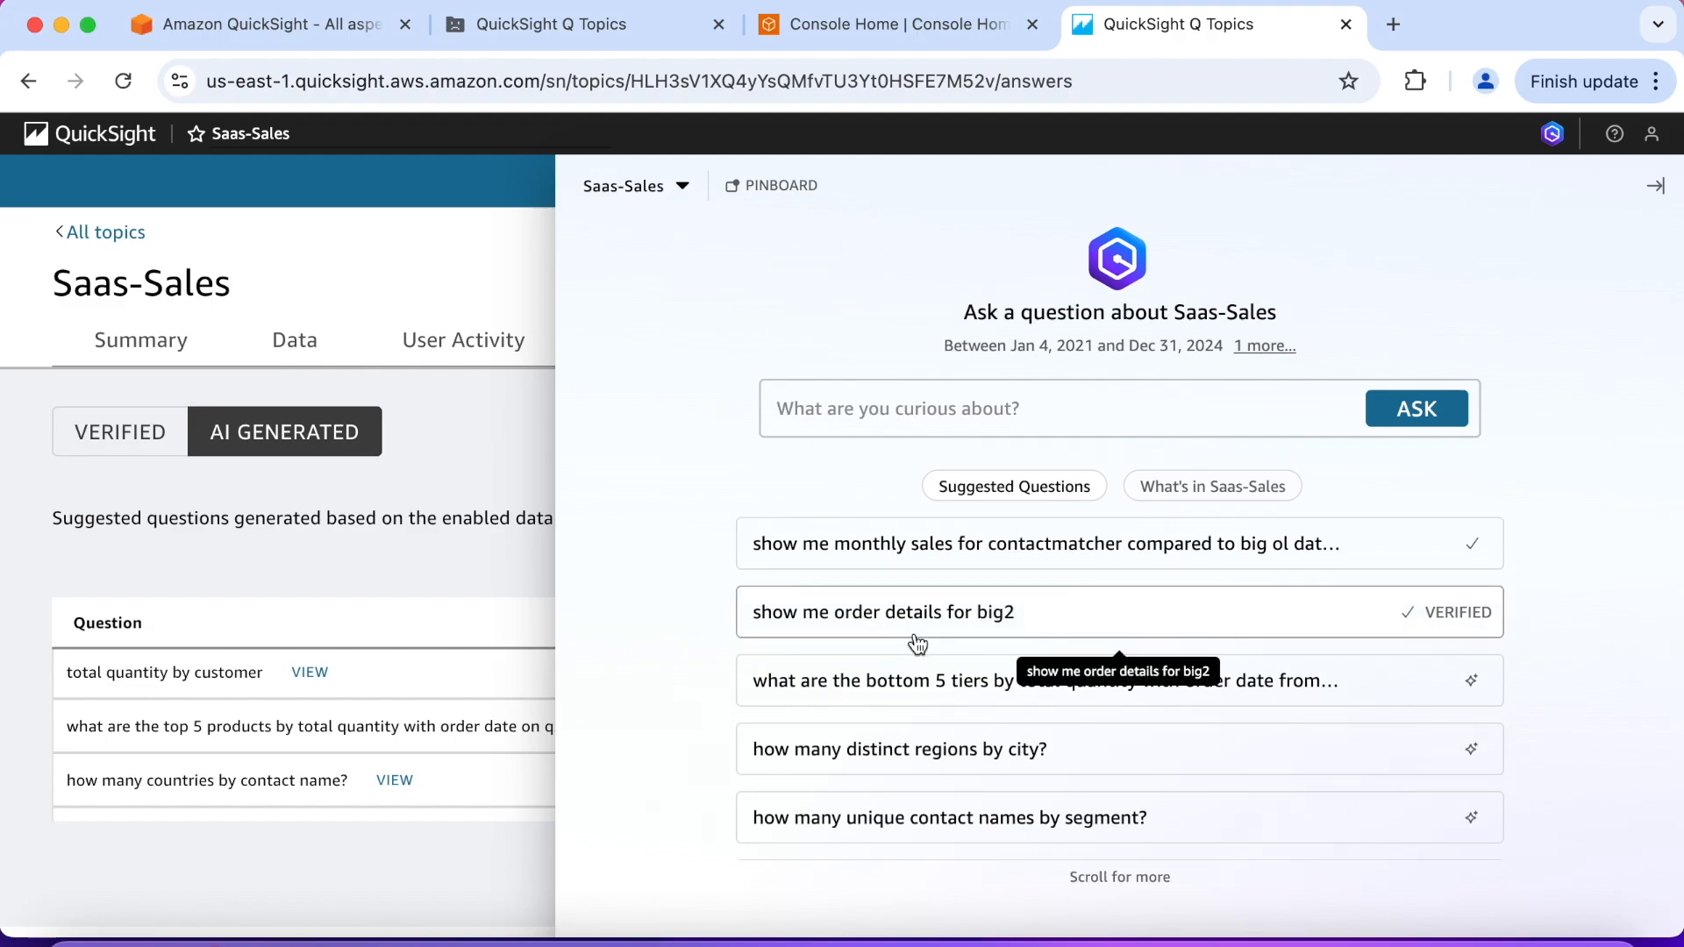
scroll(917, 644, down, 4)
scroll(918, 644, down, 5)
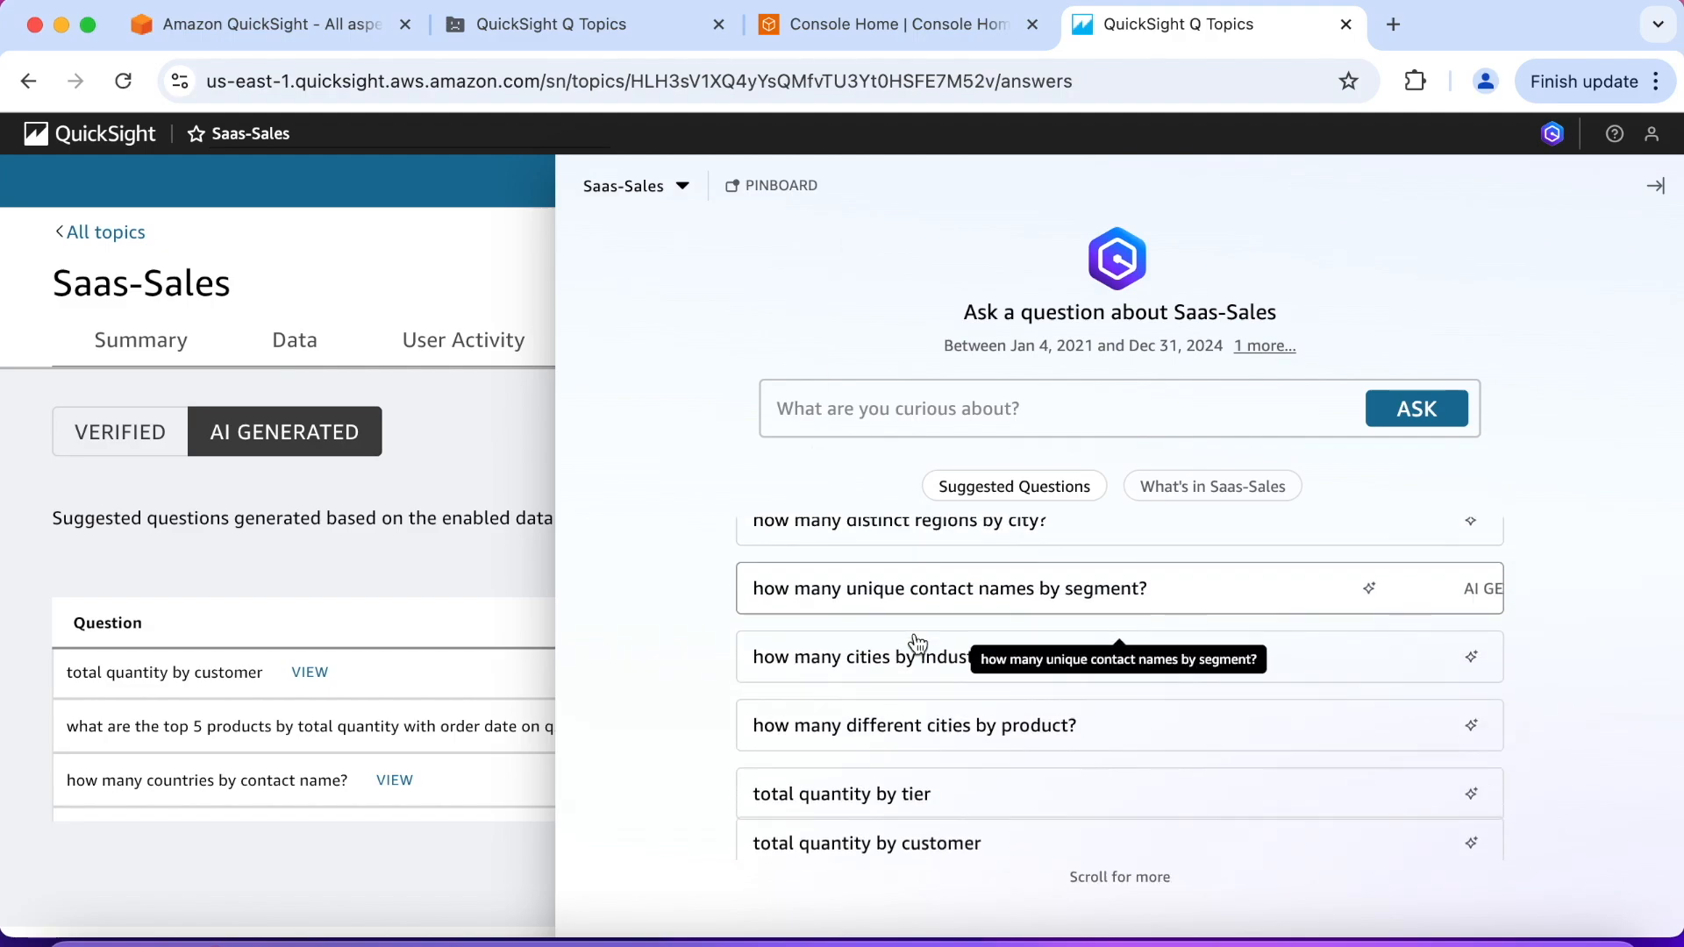
- Close the Q&A pane and share the Saas-Sales topic with the user CLS-Test-Reader, closing the topic permissions when done
click(517, 437)
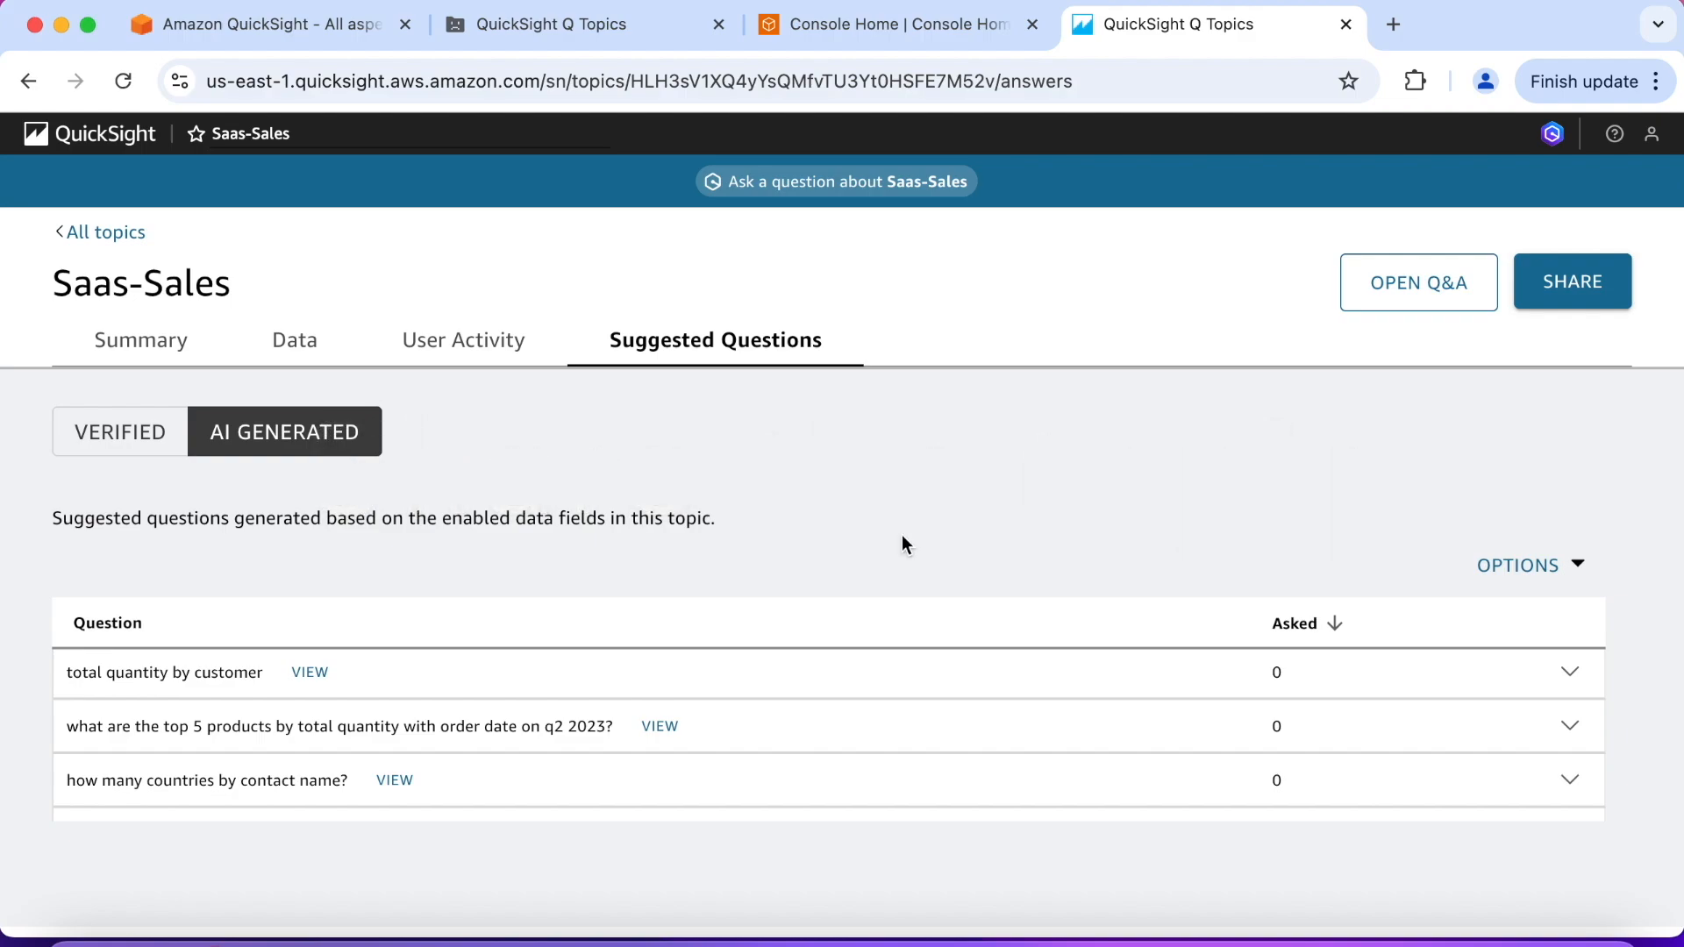
click(1574, 282)
click(466, 352)
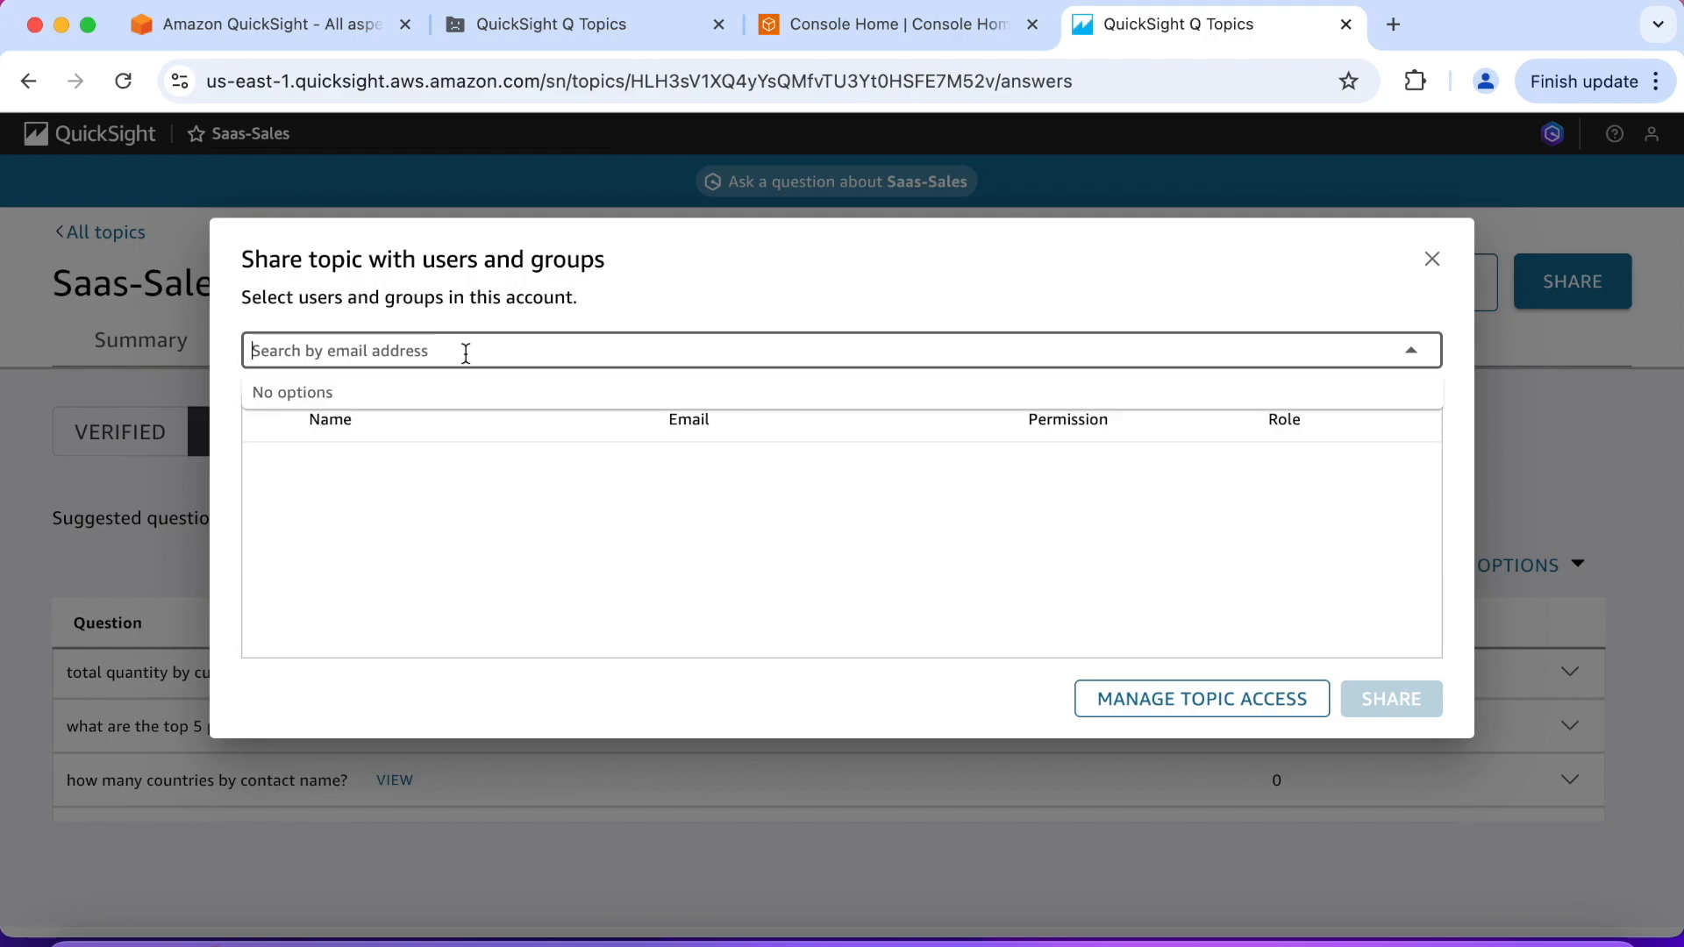
text(CLS-Test-Reader)
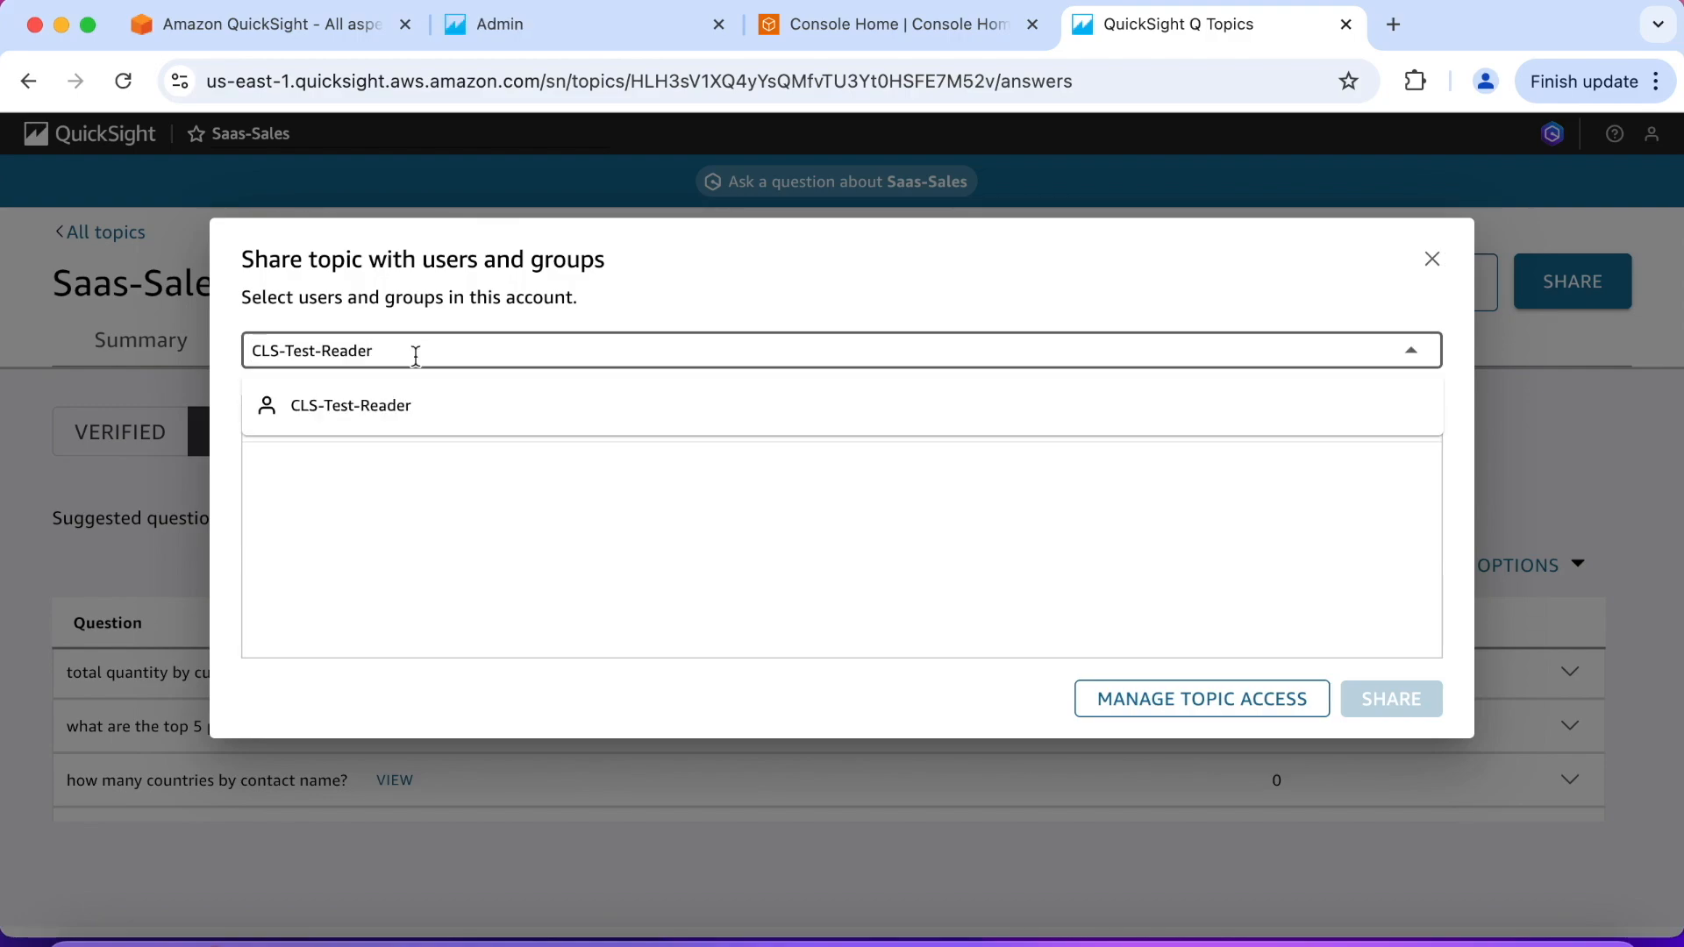
click(387, 407)
click(498, 560)
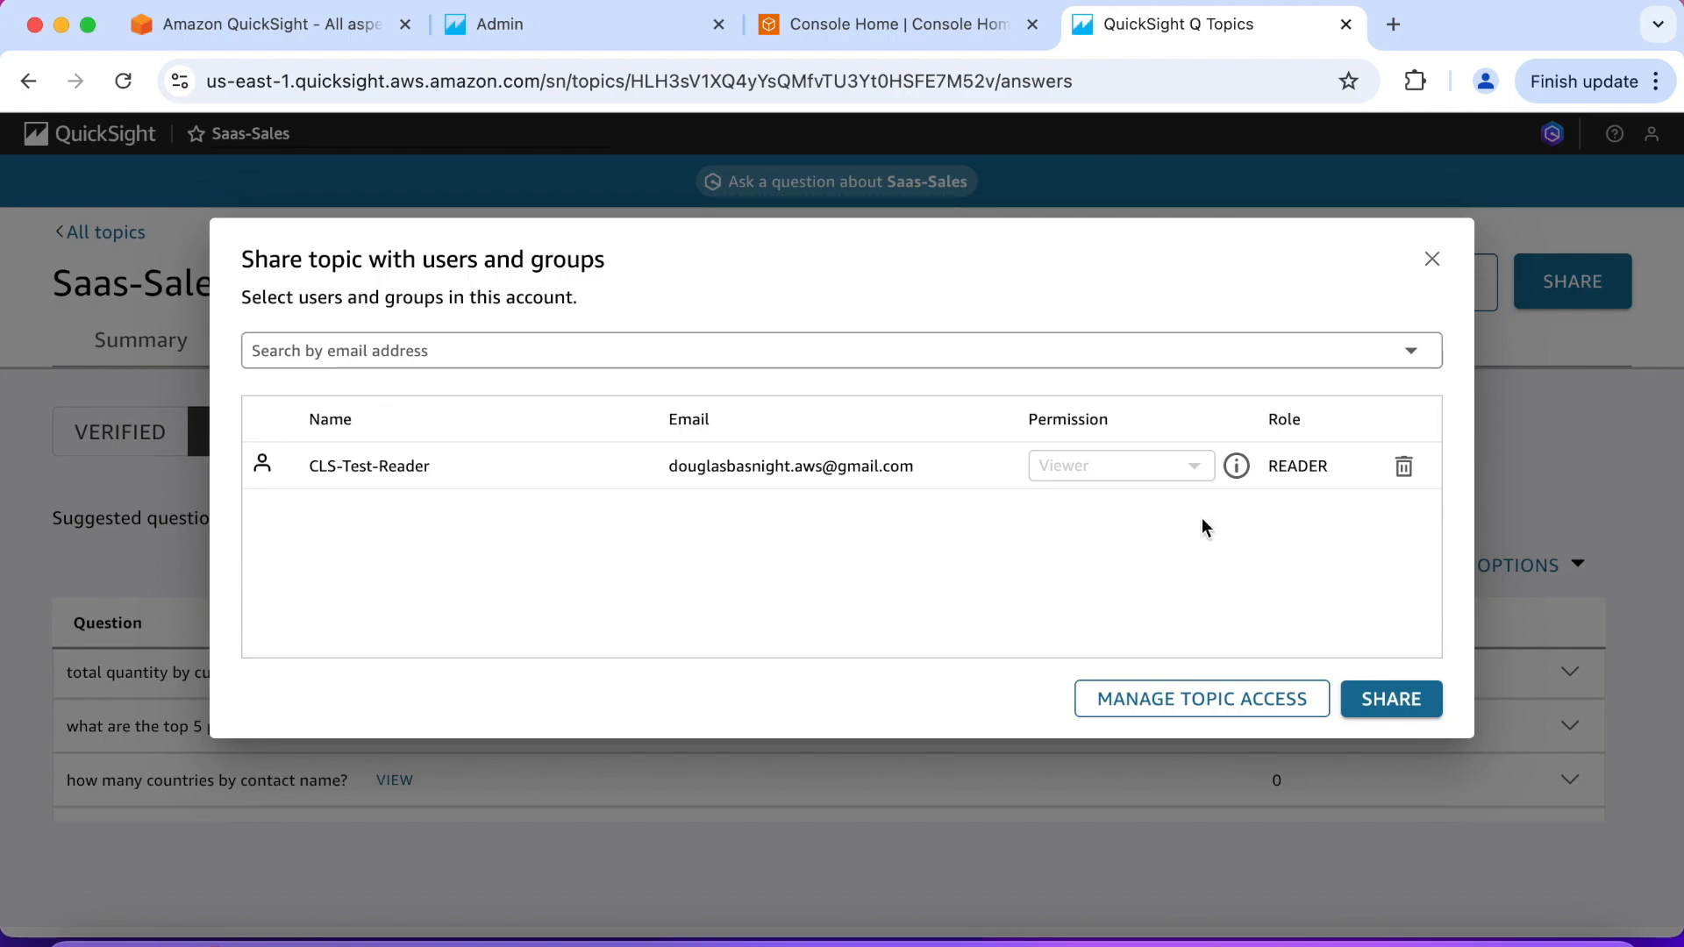
click(1405, 699)
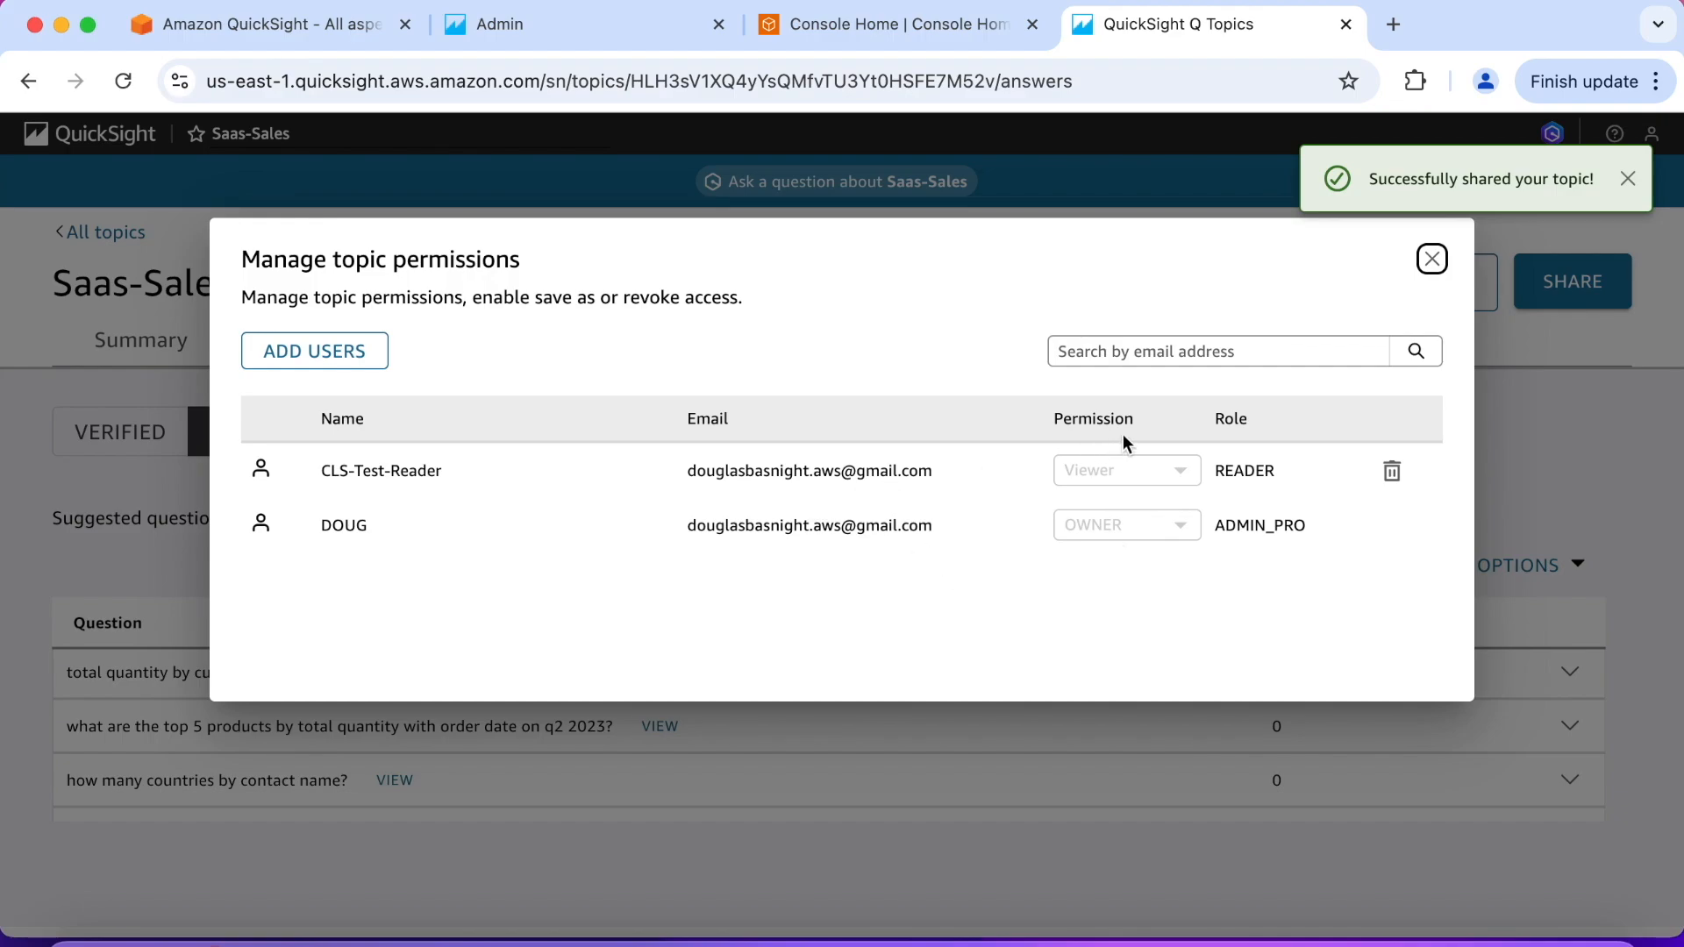
click(1432, 260)
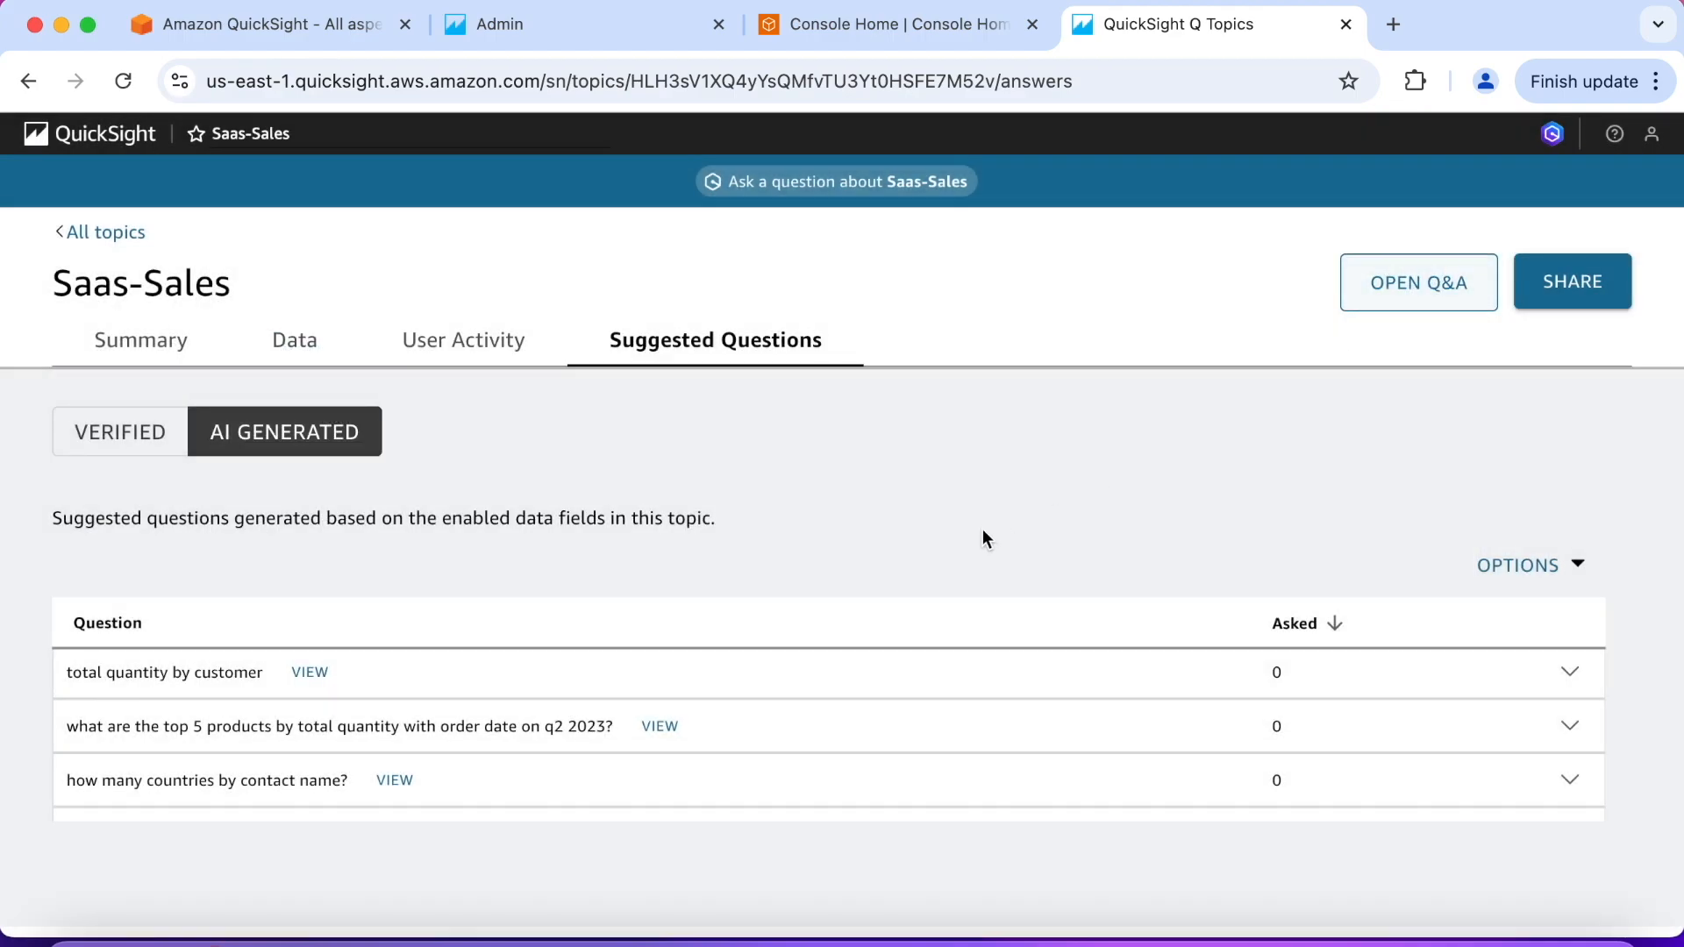